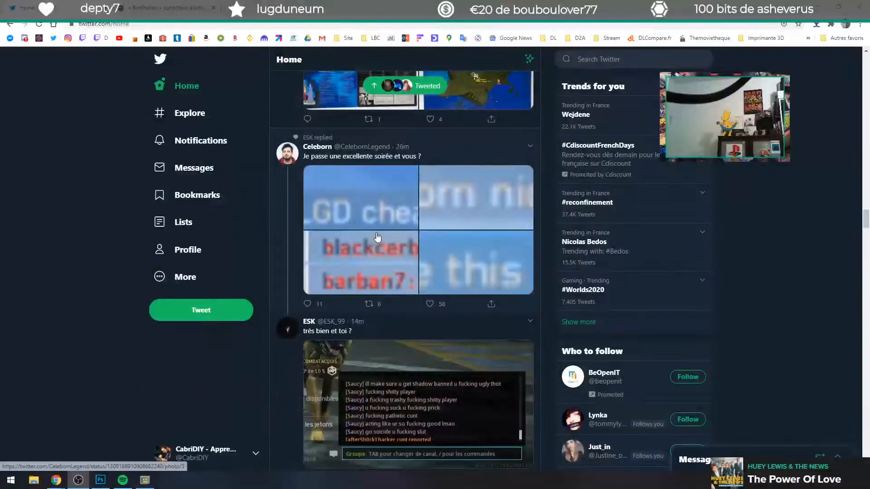
Step: Open the CabriDIY profile and look through its recent tweets down to the one about the Laser Disc parcel
{"action": "left_click", "coordinate": [405, 89]}
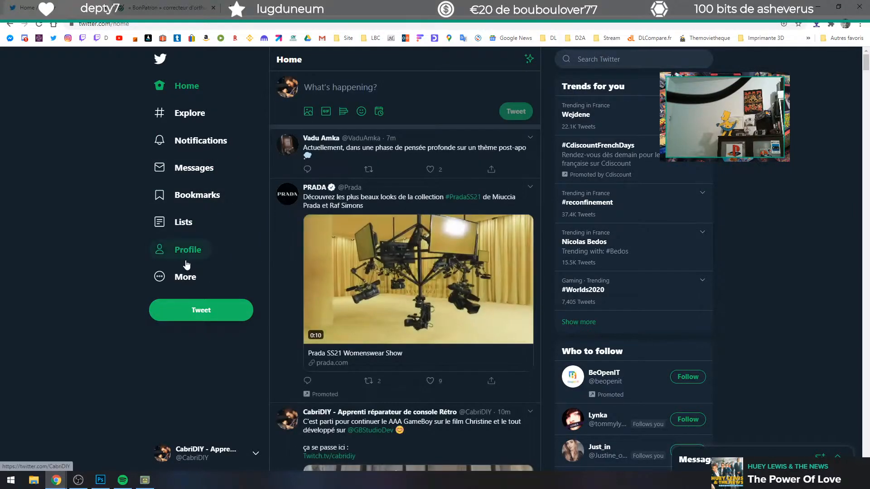
{"action": "left_click", "coordinate": [186, 265]}
{"action": "scroll", "coordinate": [358, 263], "scroll_direction": "down", "scroll_amount": 4}
{"action": "scroll", "coordinate": [355, 247], "scroll_direction": "up", "scroll_amount": 2}
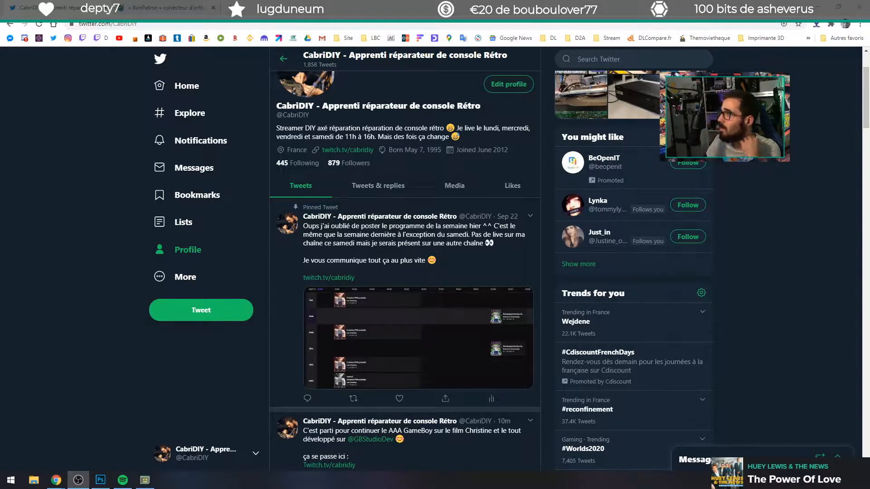
{"action": "scroll", "coordinate": [322, 304], "scroll_direction": "down", "scroll_amount": 9}
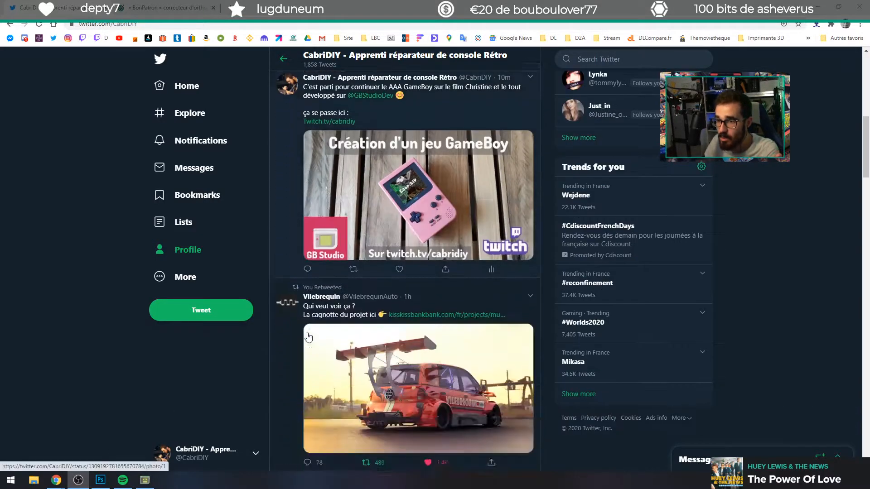
{"action": "scroll", "coordinate": [369, 279], "scroll_direction": "up", "scroll_amount": 4}
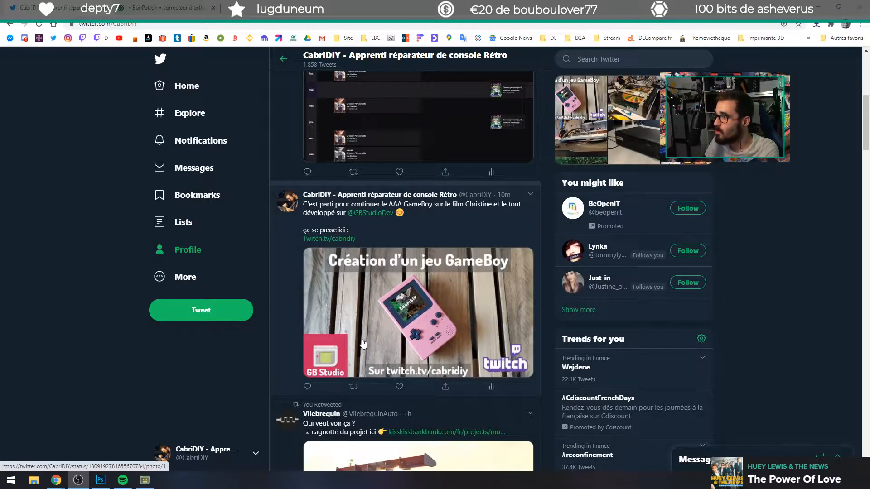
{"action": "scroll", "coordinate": [399, 342], "scroll_direction": "down", "scroll_amount": 15}
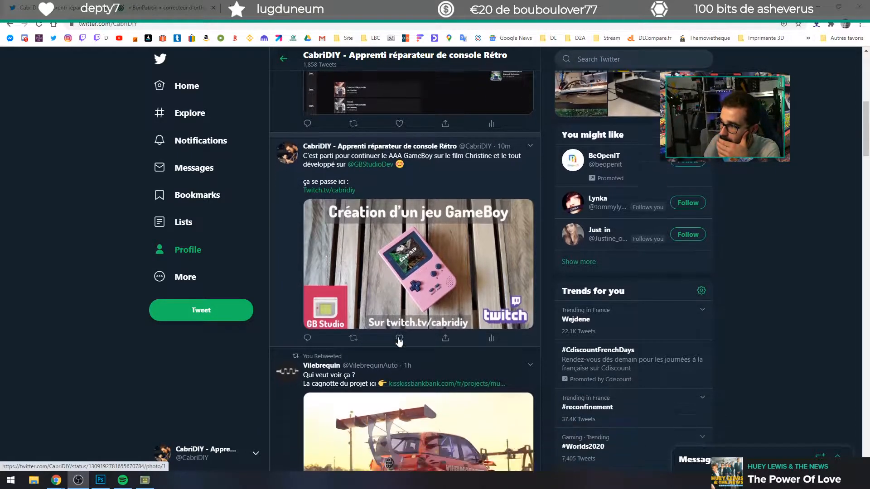
{"action": "scroll", "coordinate": [375, 333], "scroll_direction": "down", "scroll_amount": 5}
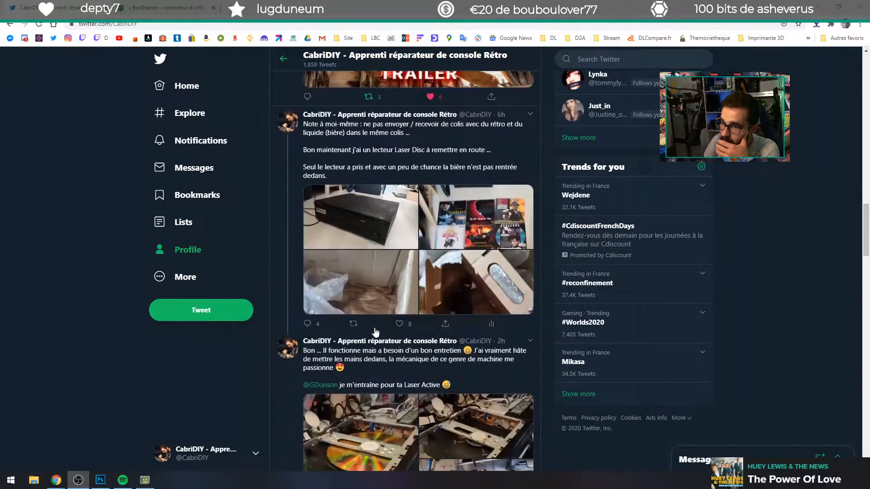
Step: Open the thread of the Laser Disc parcel tweet and view its two photos of the cardboard packaging
{"action": "left_click", "coordinate": [361, 207]}
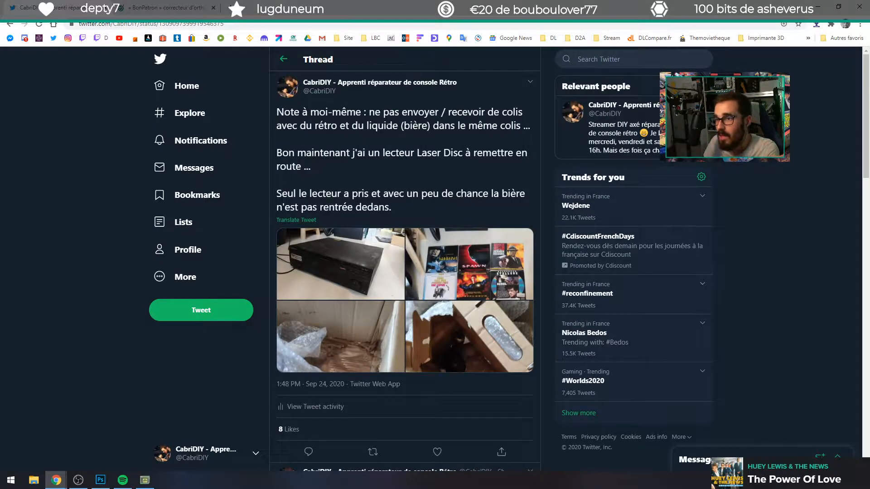
{"action": "left_click_drag", "start_coordinate": [424, 114], "coordinate": [529, 127]}
{"action": "left_click", "coordinate": [302, 140]}
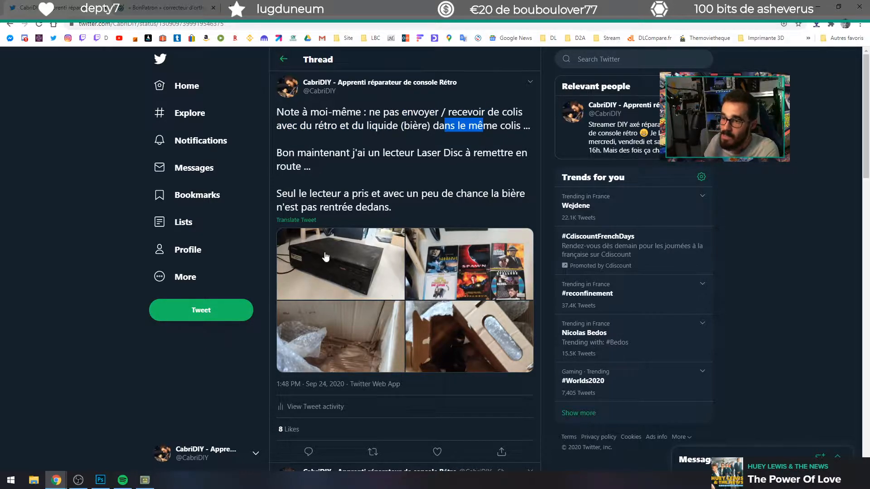
{"action": "left_click", "coordinate": [493, 332]}
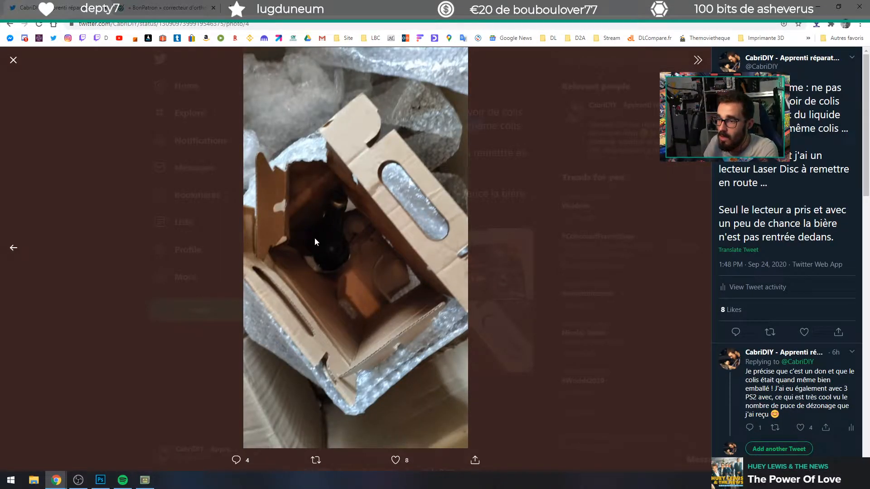
{"action": "left_click", "coordinate": [559, 257]}
{"action": "left_click", "coordinate": [343, 340]}
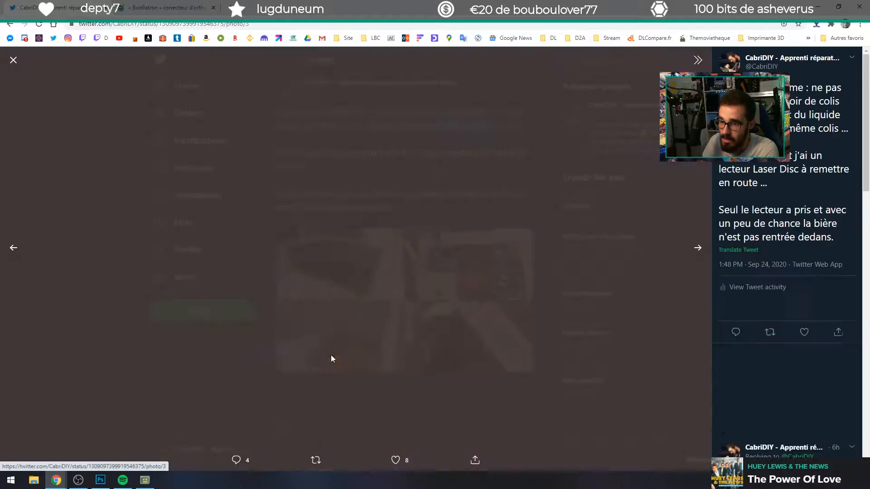
{"action": "left_click", "coordinate": [598, 303]}
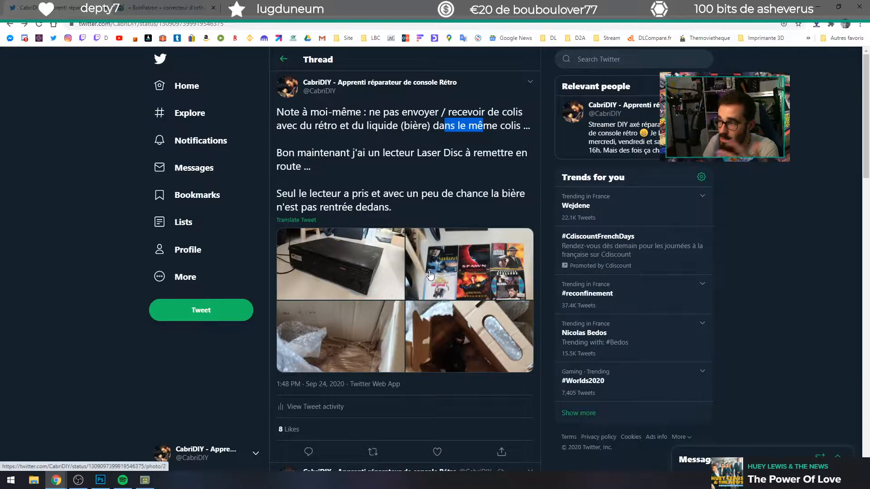
Step: View the tweet's photo of the Laser Disc movies and page through all four photos starting with the Pioneer player
{"action": "left_click", "coordinate": [477, 276]}
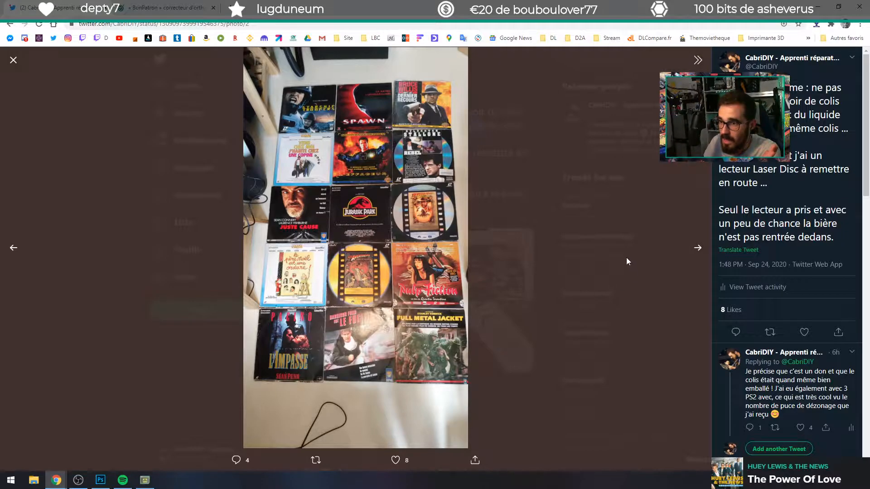
{"action": "key", "text": "Escape"}
{"action": "left_click", "coordinate": [333, 269]}
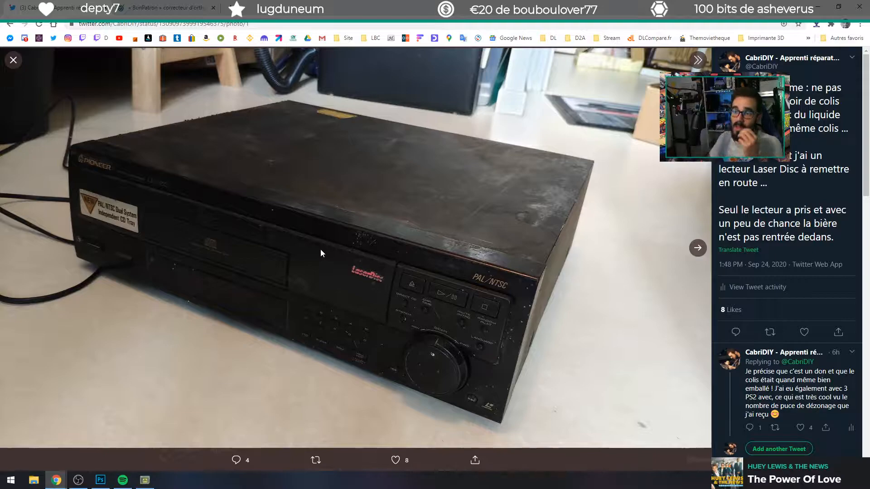
{"action": "left_click", "coordinate": [693, 253]}
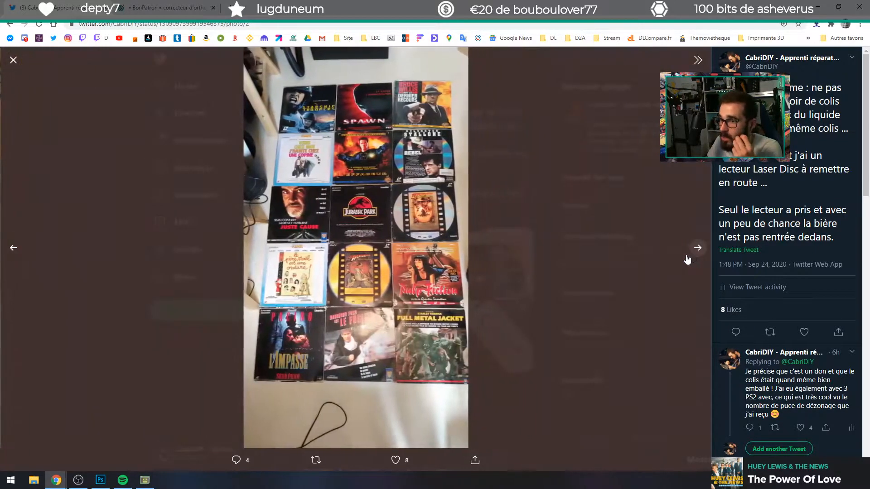
{"action": "left_click", "coordinate": [696, 248]}
{"action": "left_click", "coordinate": [699, 249]}
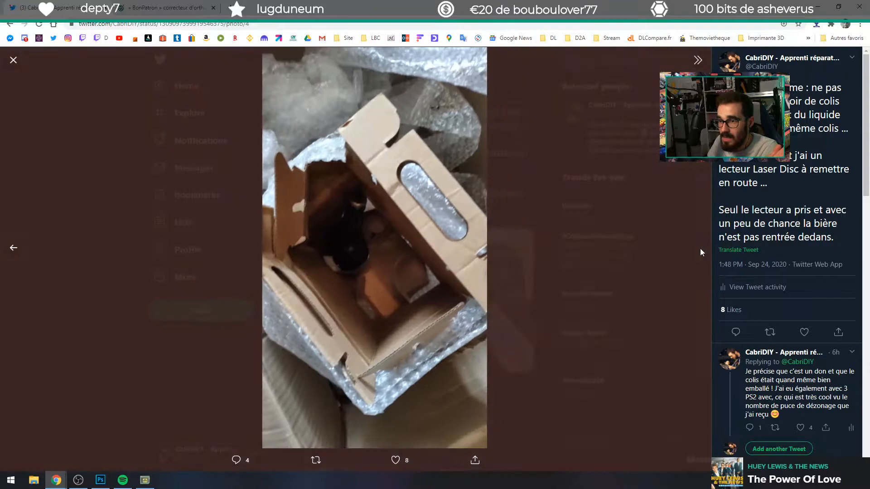
{"action": "left_click", "coordinate": [700, 248]}
Step: Find the follow-up reply about the Laser Disc player's maintenance and page through its photos of the opened machine
{"action": "scroll", "coordinate": [345, 362], "scroll_direction": "down", "scroll_amount": 6}
{"action": "scroll", "coordinate": [358, 294], "scroll_direction": "down", "scroll_amount": 7}
{"action": "scroll", "coordinate": [376, 209], "scroll_direction": "up", "scroll_amount": 4}
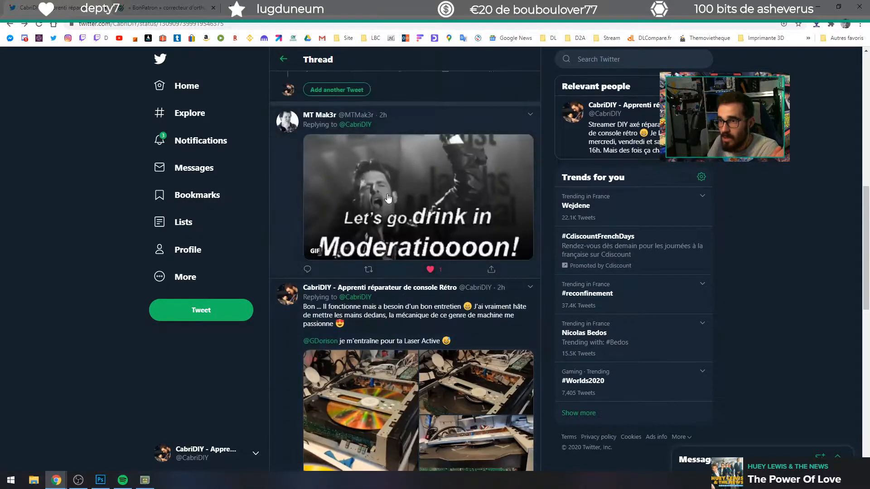
{"action": "scroll", "coordinate": [375, 209], "scroll_direction": "down", "scroll_amount": 3}
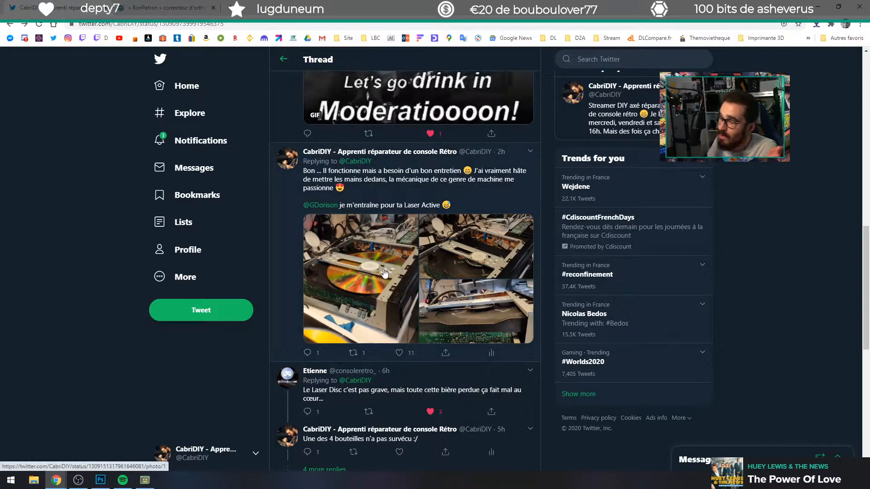
{"action": "left_click", "coordinate": [385, 272]}
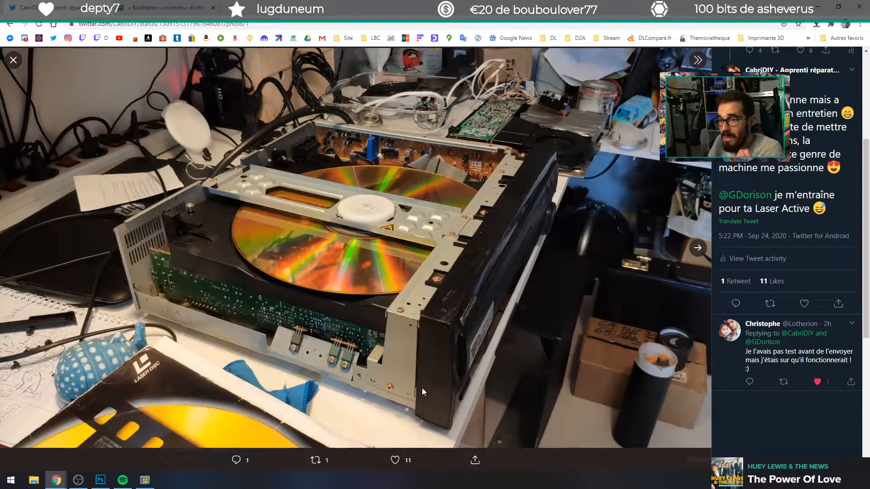
{"action": "left_click", "coordinate": [697, 248]}
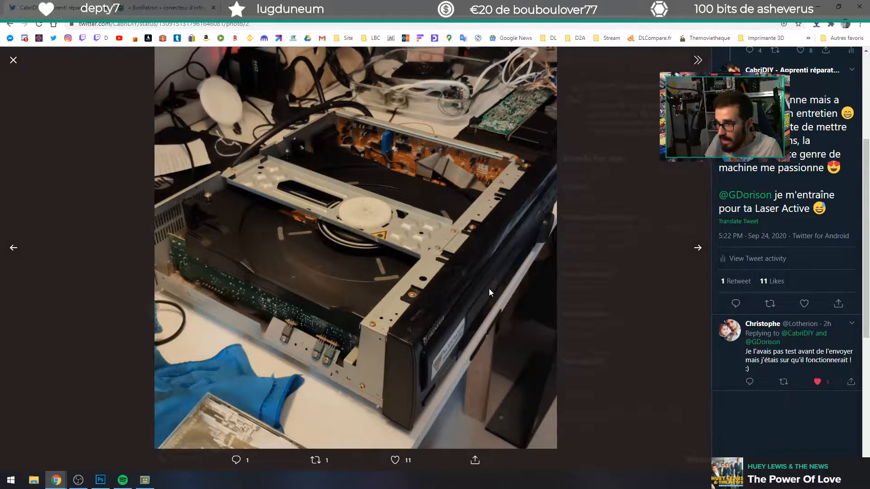
{"action": "left_click", "coordinate": [698, 247]}
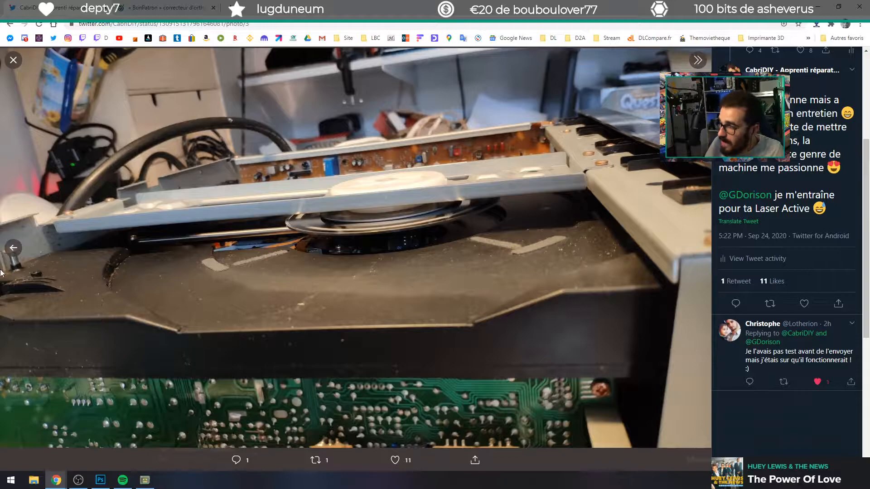
{"action": "left_click", "coordinate": [17, 252]}
{"action": "left_click", "coordinate": [17, 251]}
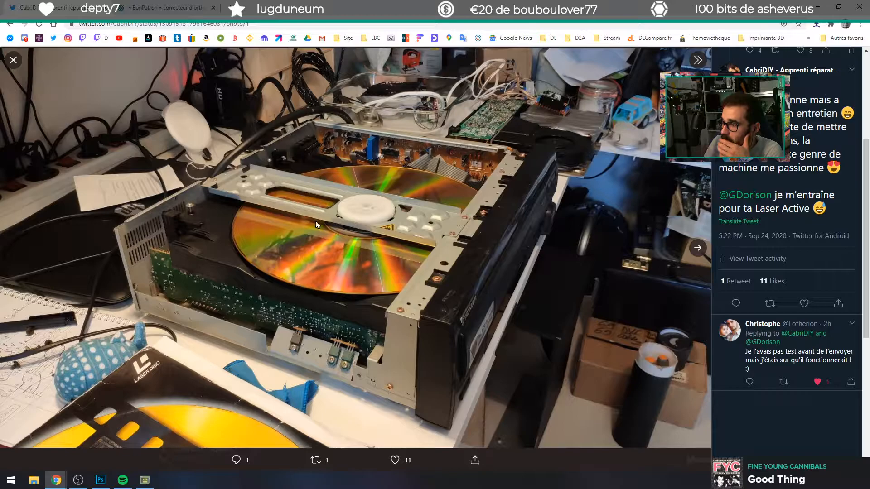
Step: Replace the BonPatron tab with Instagram, view the account's own story back to the Laser Disc clip, and close Instagram
{"action": "left_click", "coordinate": [201, 8]}
{"action": "left_click", "coordinate": [213, 8]}
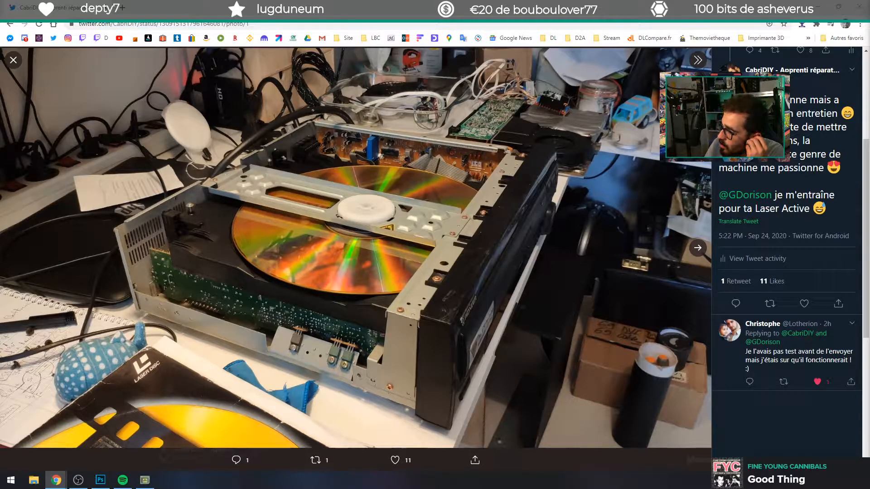
{"action": "left_click_drag", "start_coordinate": [869, 164], "coordinate": [562, 8]}
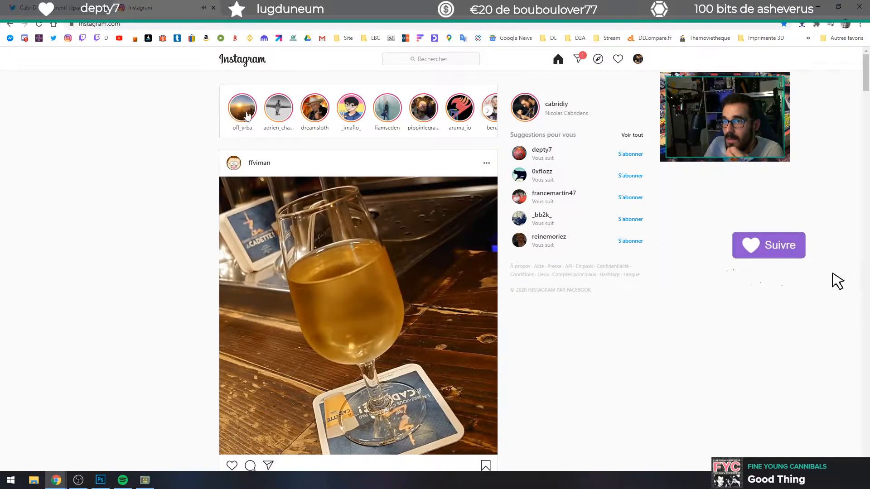
{"action": "left_click", "coordinate": [536, 108]}
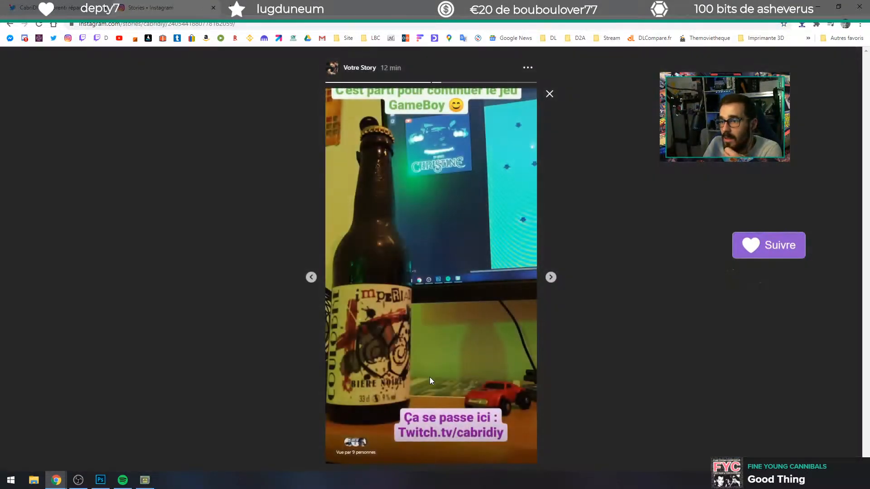
{"action": "left_click", "coordinate": [310, 278]}
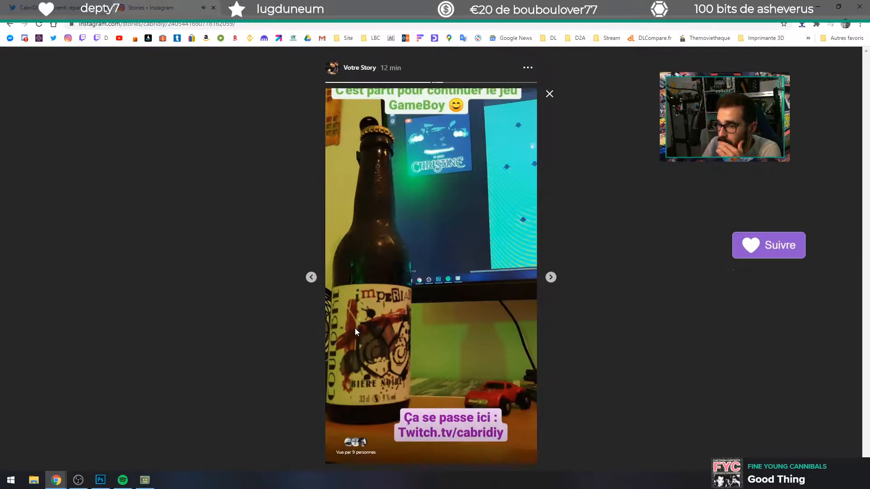
{"action": "left_click", "coordinate": [311, 277]}
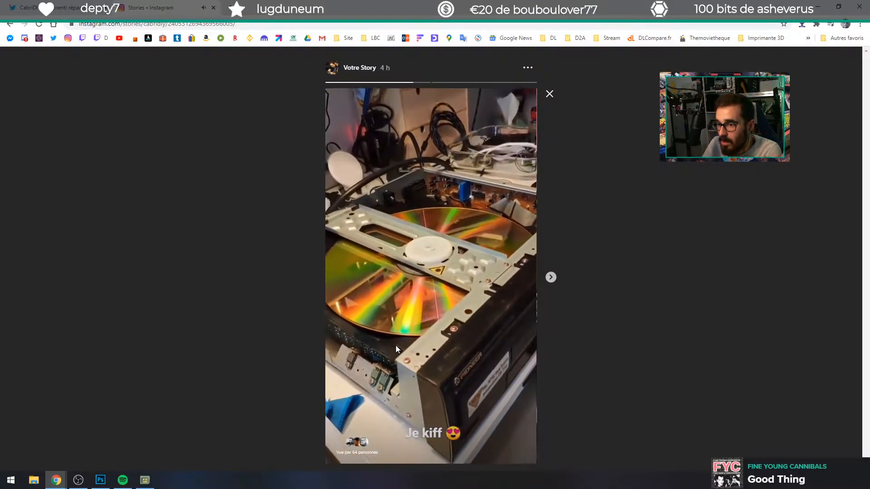
{"action": "key", "text": "ctrl+w"}
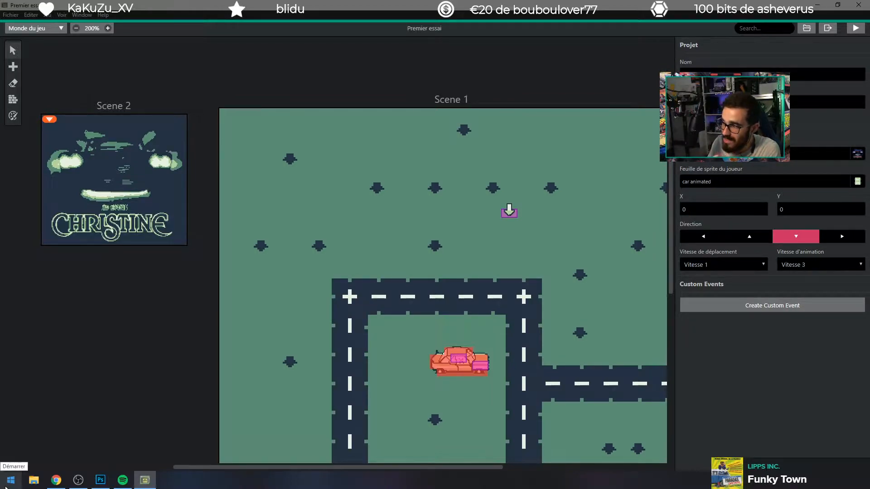
Step: Examine the road layout, car and actor placed in Scene 1 of the Premier essai project
{"action": "scroll", "coordinate": [178, 393], "scroll_direction": "down", "scroll_amount": 6}
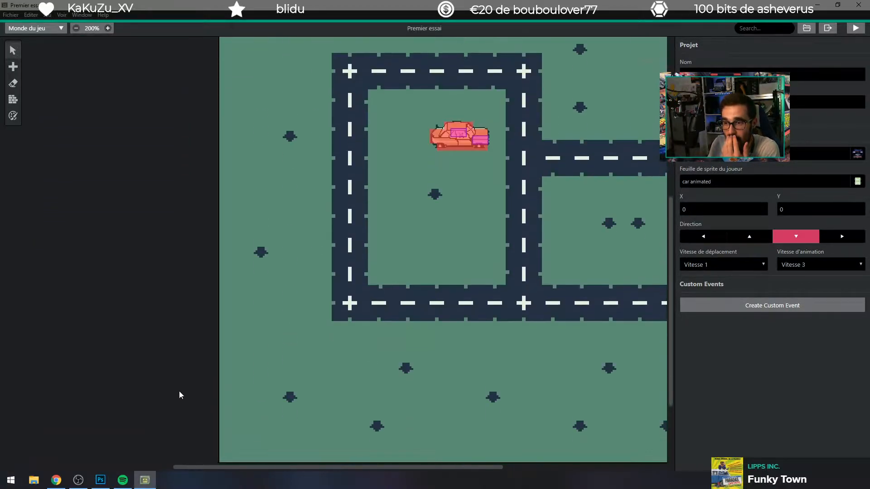
{"action": "scroll", "coordinate": [183, 401], "scroll_direction": "up", "scroll_amount": 4}
{"action": "scroll", "coordinate": [186, 411], "scroll_direction": "up", "scroll_amount": 4}
{"action": "scroll", "coordinate": [190, 434], "scroll_direction": "down", "scroll_amount": 1}
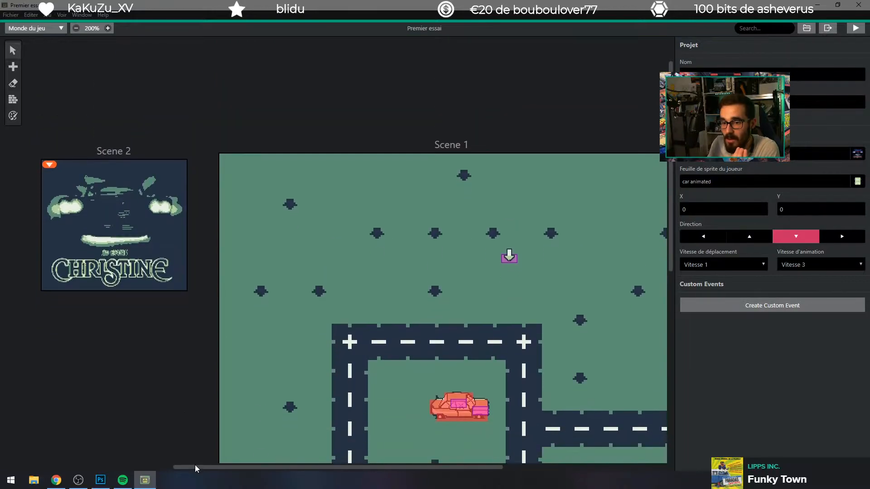
{"action": "left_click_drag", "start_coordinate": [204, 467], "coordinate": [279, 463]}
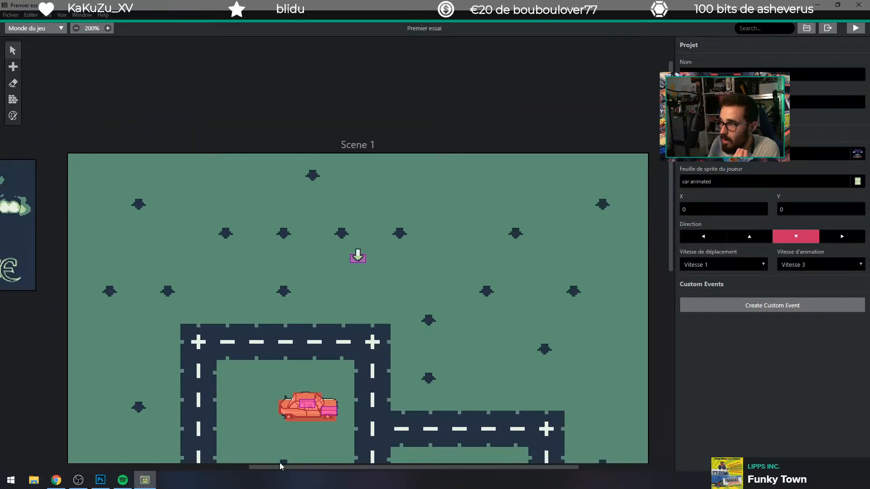
{"action": "scroll", "coordinate": [267, 413], "scroll_direction": "down", "scroll_amount": 2}
{"action": "scroll", "coordinate": [267, 413], "scroll_direction": "down", "scroll_amount": 1}
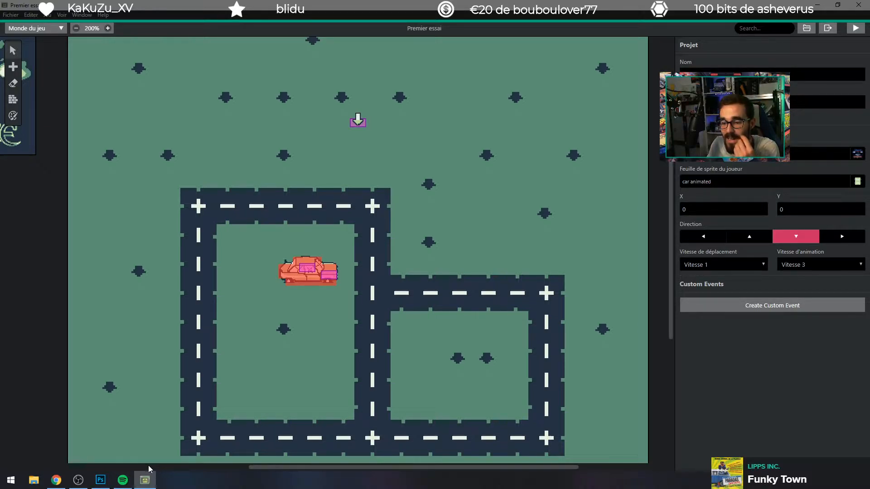
{"action": "mouse_move", "coordinate": [143, 478]}
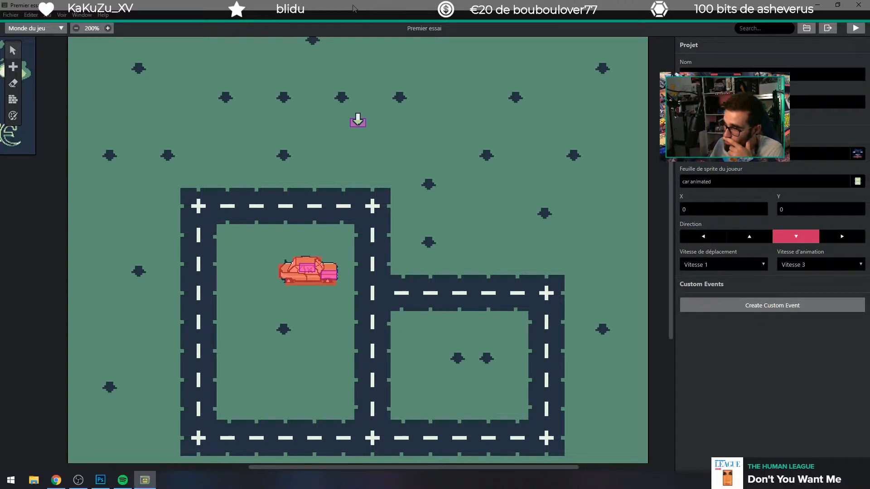
Step: Select Scene 1 to show its settings and On Init script, and look over its whole map
{"action": "left_click", "coordinate": [196, 317]}
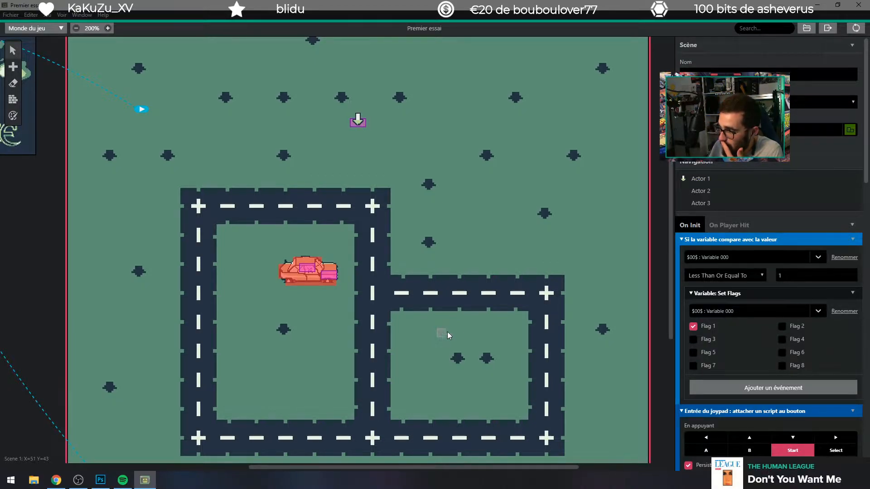
{"action": "scroll", "coordinate": [441, 276], "scroll_direction": "down", "scroll_amount": 3}
{"action": "scroll", "coordinate": [441, 275], "scroll_direction": "down", "scroll_amount": 2}
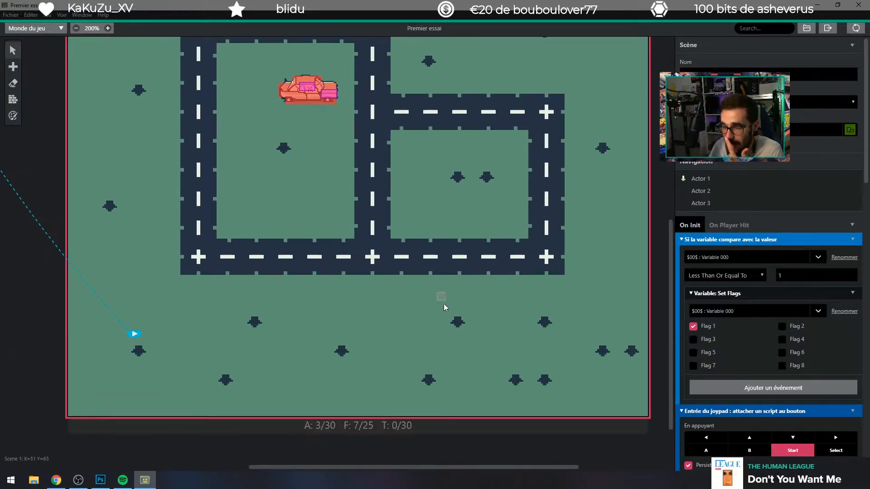
{"action": "scroll", "coordinate": [444, 304], "scroll_direction": "up", "scroll_amount": 3}
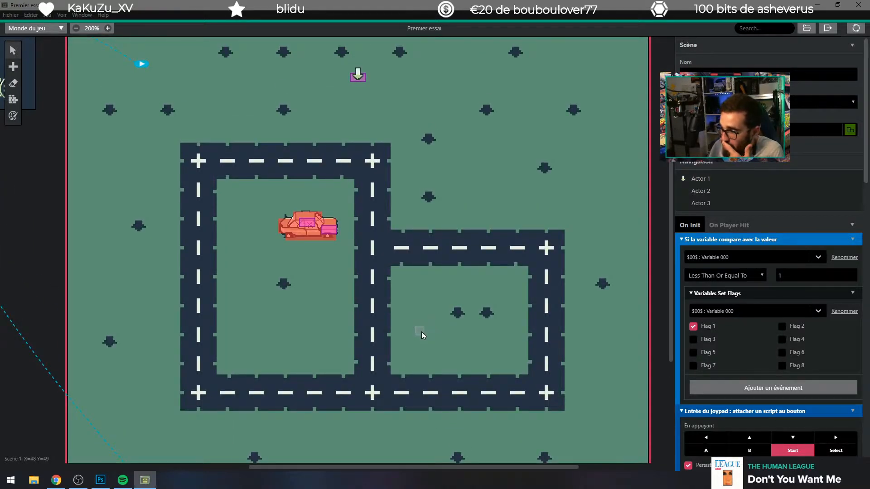
Step: In File Explorer, check the Sans titre3 and Sans titre6 project folders in Documents, and open the Shoot folder
{"action": "left_click", "coordinate": [37, 484]}
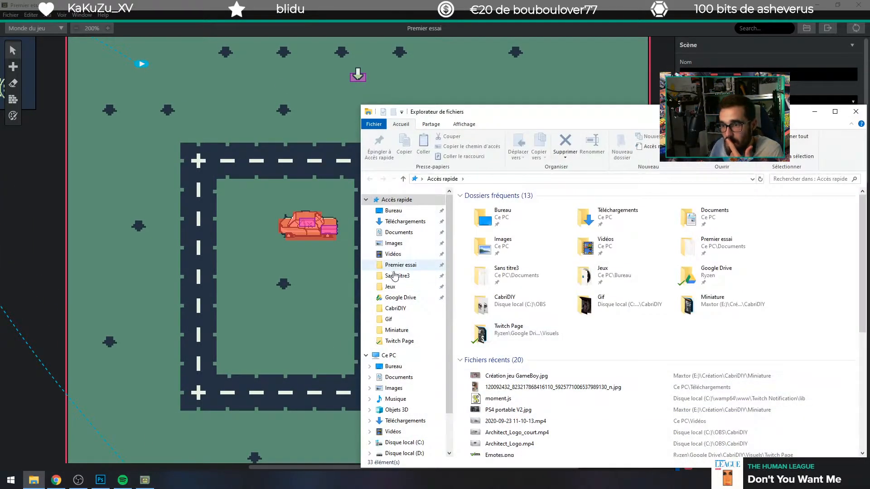
{"action": "left_click", "coordinate": [396, 276]}
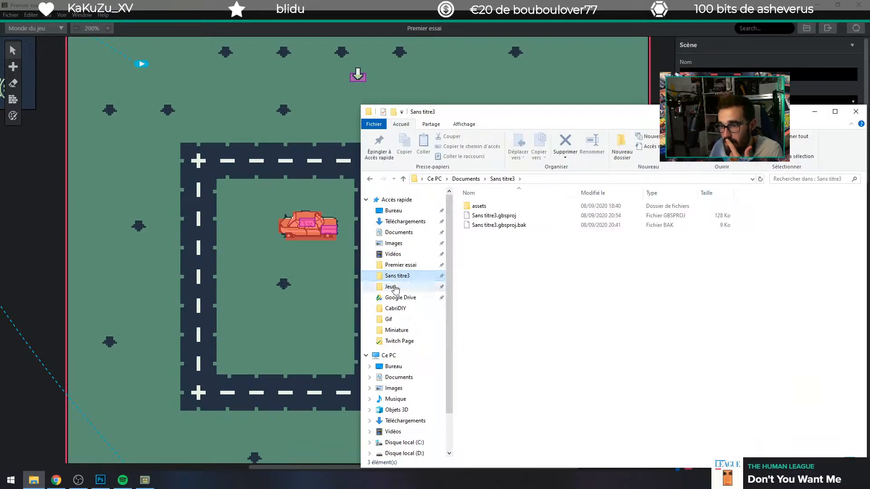
{"action": "left_click", "coordinate": [473, 180]}
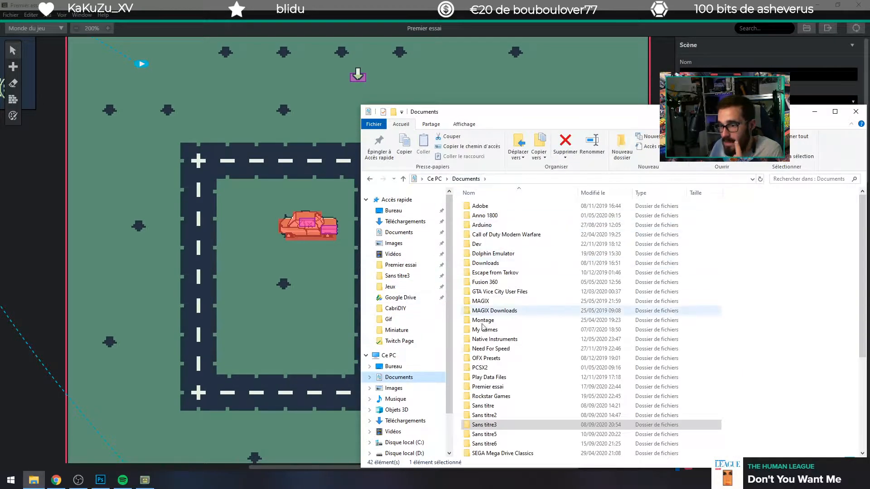
{"action": "scroll", "coordinate": [495, 426], "scroll_direction": "down", "scroll_amount": 1}
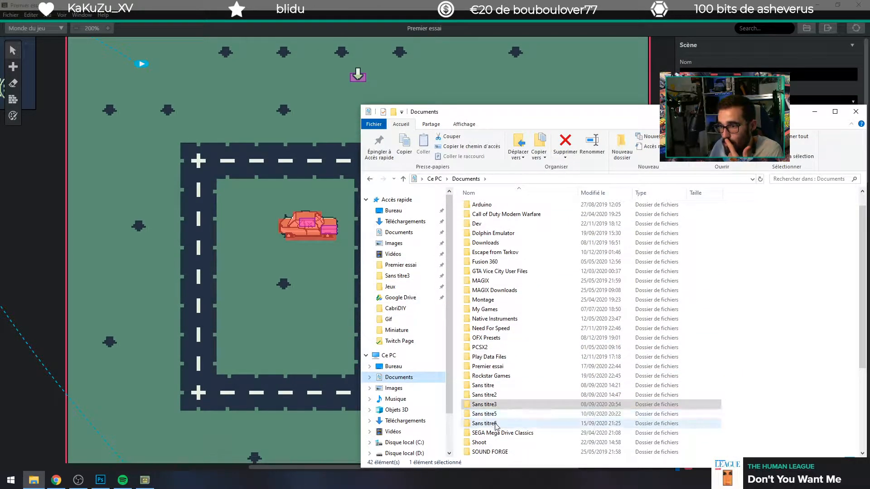
{"action": "double_click", "coordinate": [496, 424]}
{"action": "left_click", "coordinate": [464, 179]}
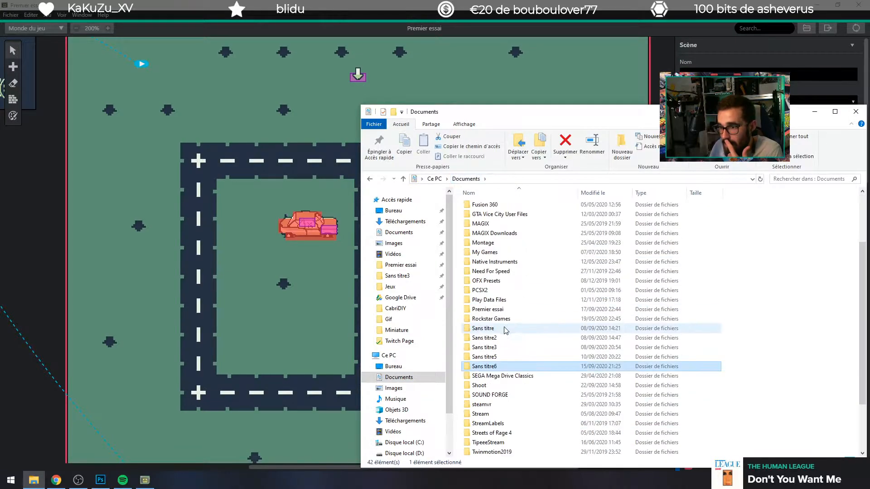
{"action": "scroll", "coordinate": [489, 345], "scroll_direction": "down", "scroll_amount": 2}
{"action": "left_click", "coordinate": [484, 330]}
{"action": "double_click", "coordinate": [484, 330]}
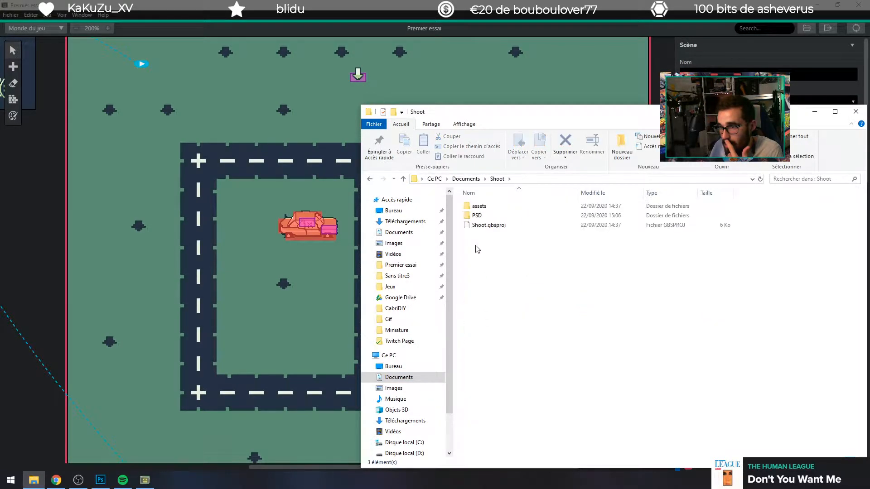
Step: Open car.png from the Shoot project's sprites assets, enlarge it to inspect the car sprite, and close the image
{"action": "double_click", "coordinate": [480, 206]}
{"action": "double_click", "coordinate": [479, 225]}
{"action": "left_click", "coordinate": [591, 226]}
{"action": "double_click", "coordinate": [590, 226]}
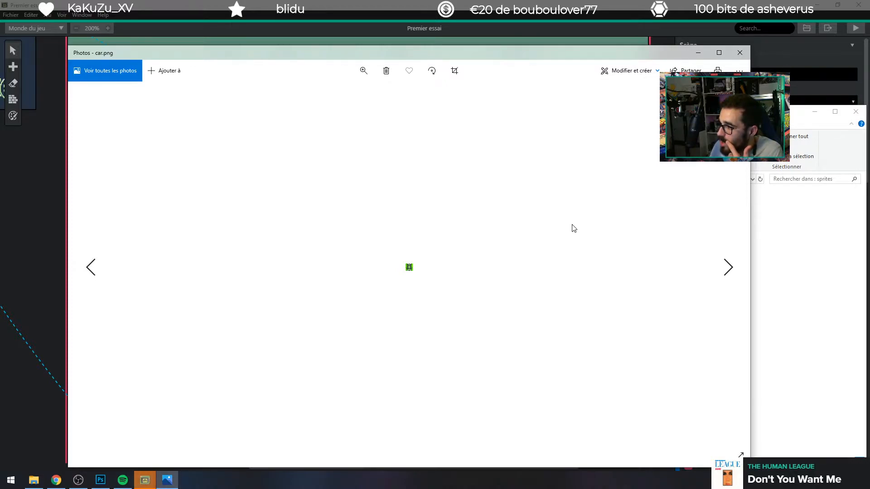
{"action": "left_click", "coordinate": [363, 73]}
{"action": "left_click_drag", "start_coordinate": [349, 97], "coordinate": [452, 101]}
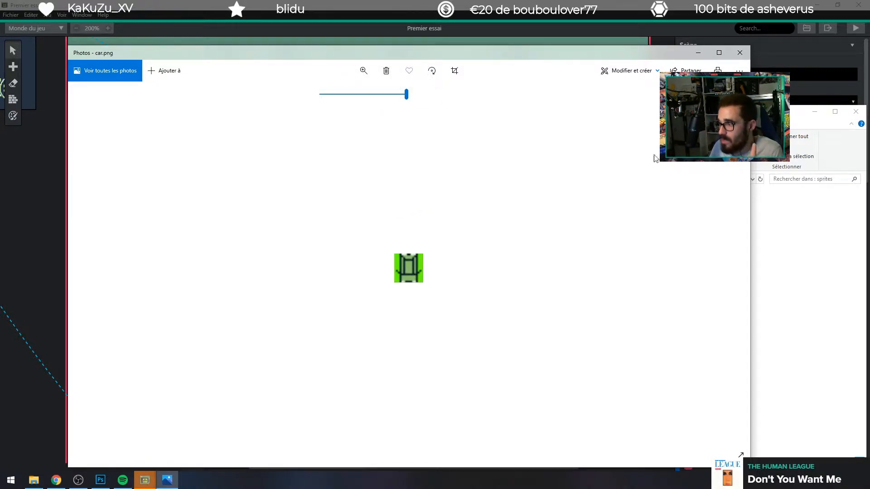
{"action": "left_click", "coordinate": [739, 53]}
Step: Return to GB Studio, bring up the Premier essai game preview, and start a new game from the Christine title screen
{"action": "left_click", "coordinate": [531, 3]}
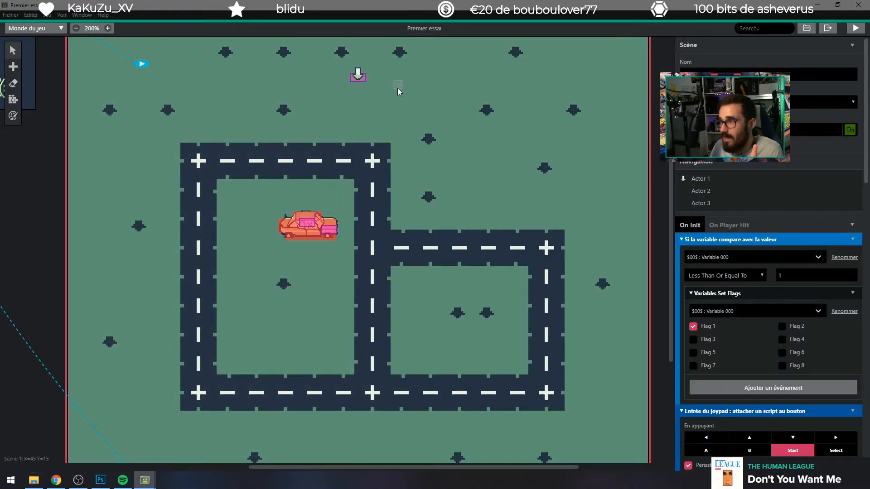
{"action": "mouse_move", "coordinate": [145, 479]}
{"action": "left_click", "coordinate": [186, 446]}
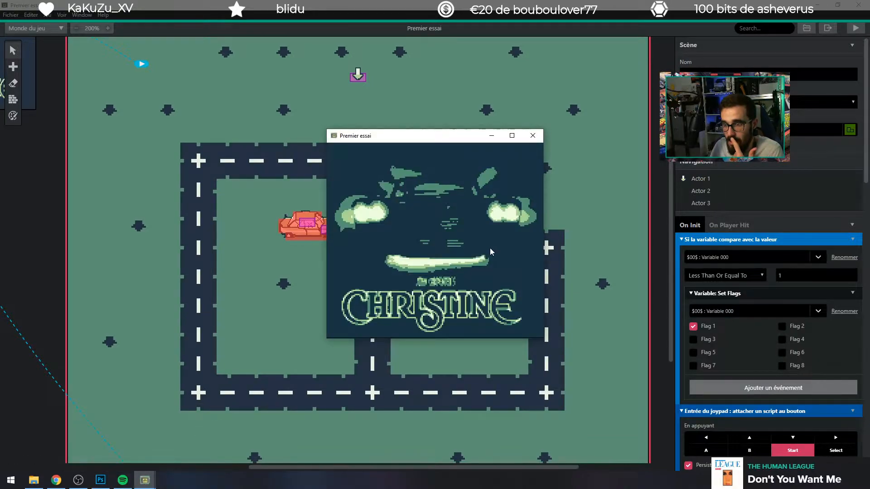
{"action": "key", "text": "z"}
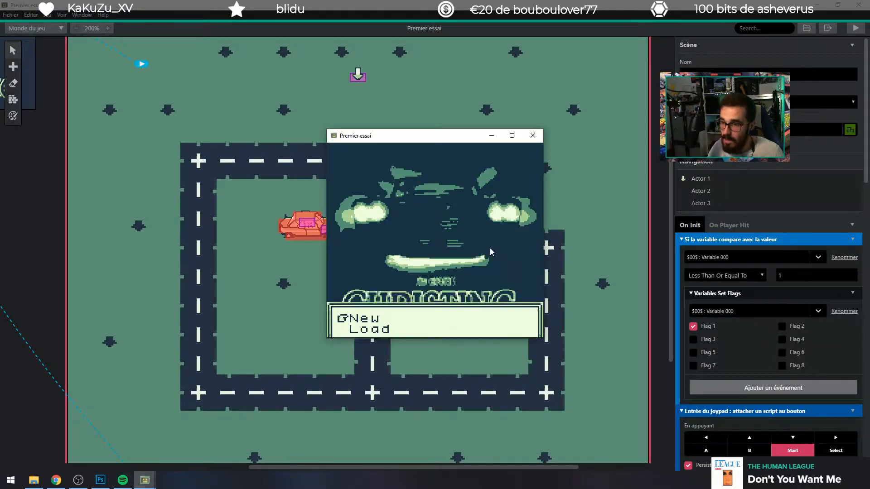
{"action": "key", "text": "Up"}
{"action": "key", "text": "Left"}
{"action": "key", "text": "Down"}
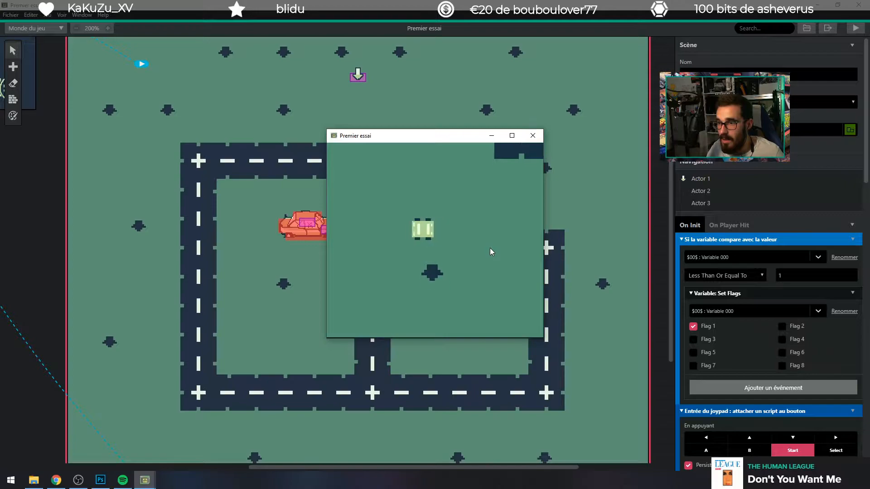
Step: Test the player car's movement in all four directions on the open grass in the game preview
{"action": "key", "text": "Up"}
{"action": "key", "text": "Left"}
{"action": "key", "text": "Right"}
{"action": "key", "text": "Left"}
{"action": "key", "text": "Up"}
{"action": "key", "text": "Down"}
{"action": "key", "text": "Up"}
{"action": "key", "text": "Down"}
{"action": "key", "text": "Up"}
{"action": "key", "text": "Down"}
{"action": "key", "text": "Up"}
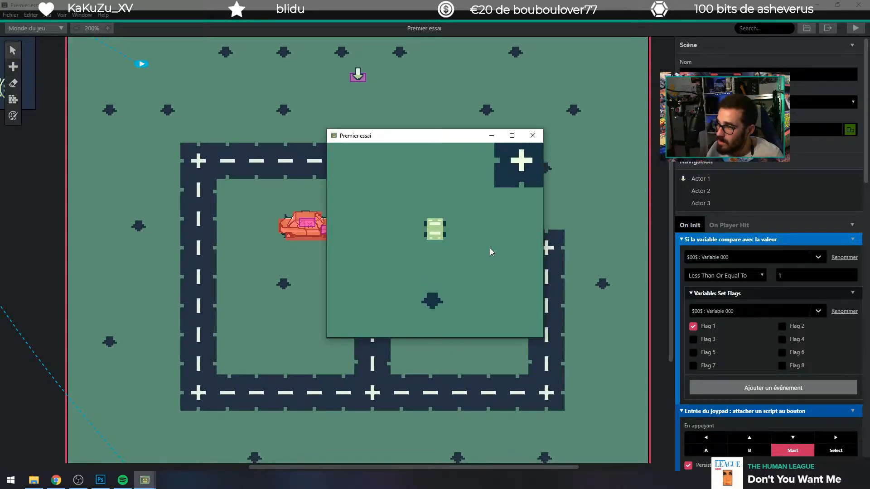
Step: Drive the player car onto the road corner and on into the grass area enclosed by the roads
{"action": "key", "text": "Right"}
{"action": "key", "text": "Up"}
{"action": "key", "text": "Right"}
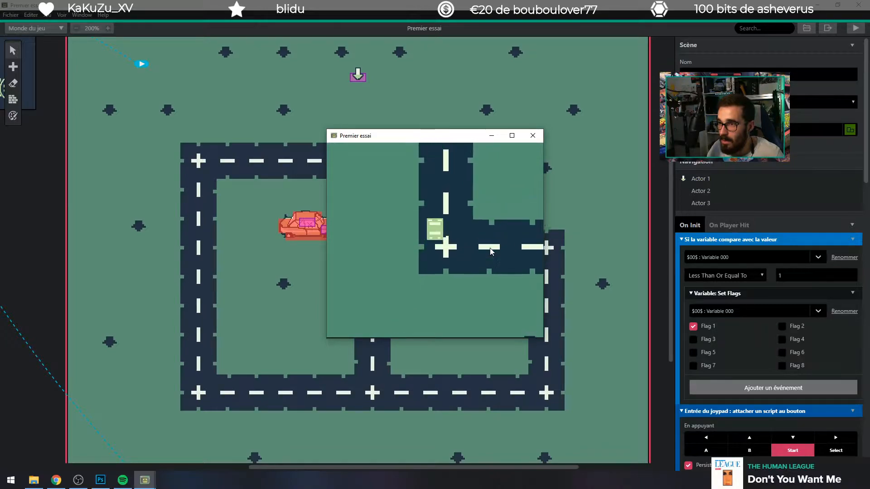
{"action": "key", "text": "Left"}
{"action": "key", "text": "Right"}
{"action": "key", "text": "Up"}
{"action": "key", "text": "Down"}
{"action": "key", "text": "Left"}
{"action": "key", "text": "Down"}
{"action": "key", "text": "Left"}
{"action": "key", "text": "Up"}
{"action": "key", "text": "Right"}
{"action": "key", "text": "Up"}
Step: Drive the player car up to the large parked car and circle around it
{"action": "key", "text": "Up"}
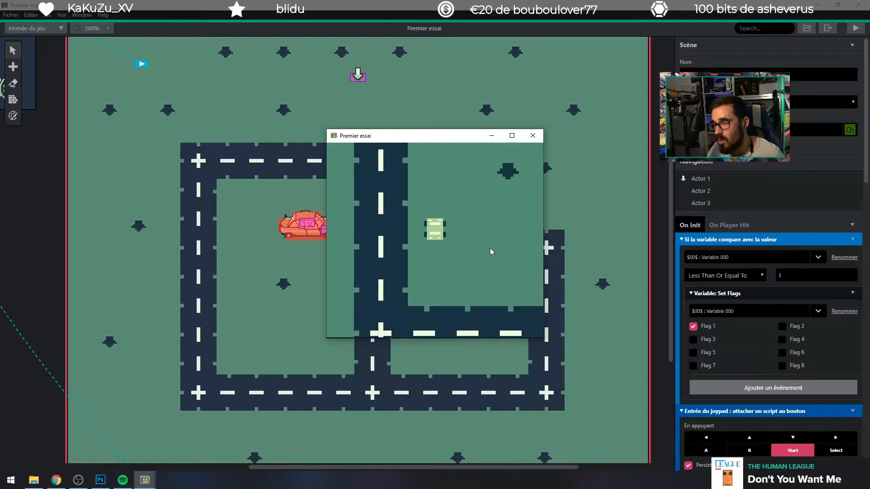
{"action": "key", "text": "Right"}
{"action": "key", "text": "Up"}
{"action": "key", "text": "Right"}
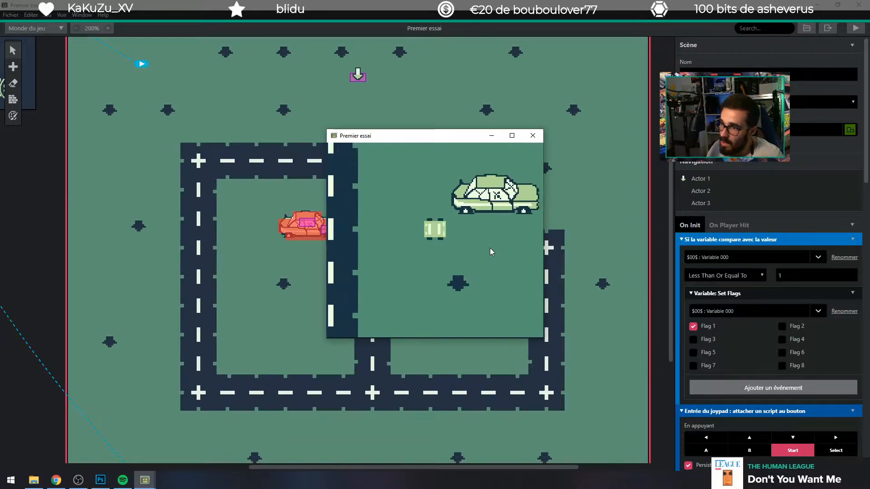
{"action": "key", "text": "Up"}
{"action": "key", "text": "Right"}
{"action": "key", "text": "Left"}
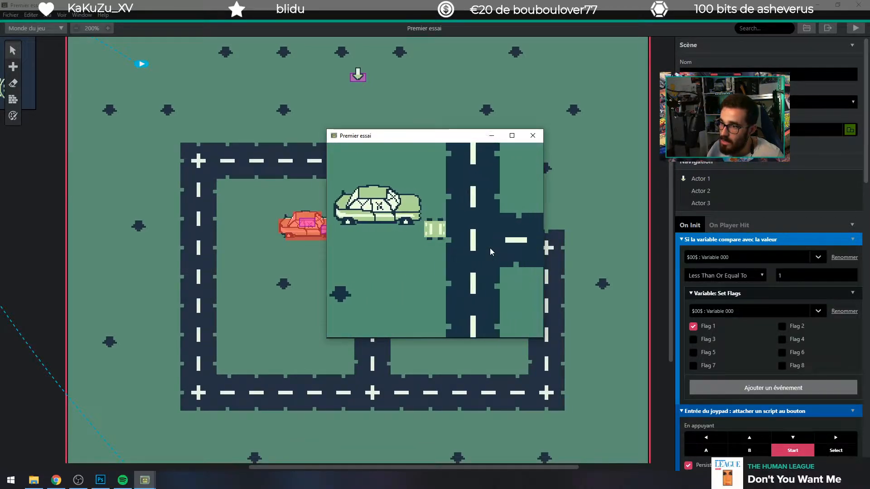
{"action": "key", "text": "Right"}
{"action": "key", "text": "Up"}
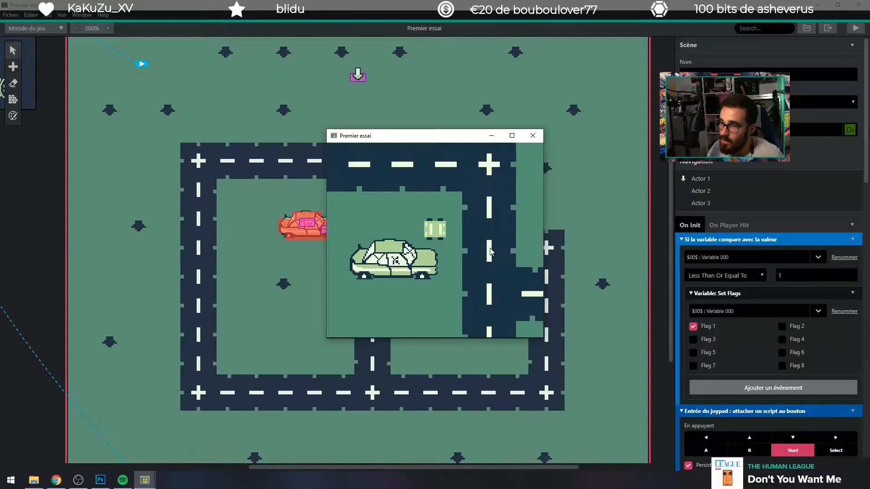
{"action": "key", "text": "Right"}
{"action": "key", "text": "Right"}
{"action": "key", "text": "Left"}
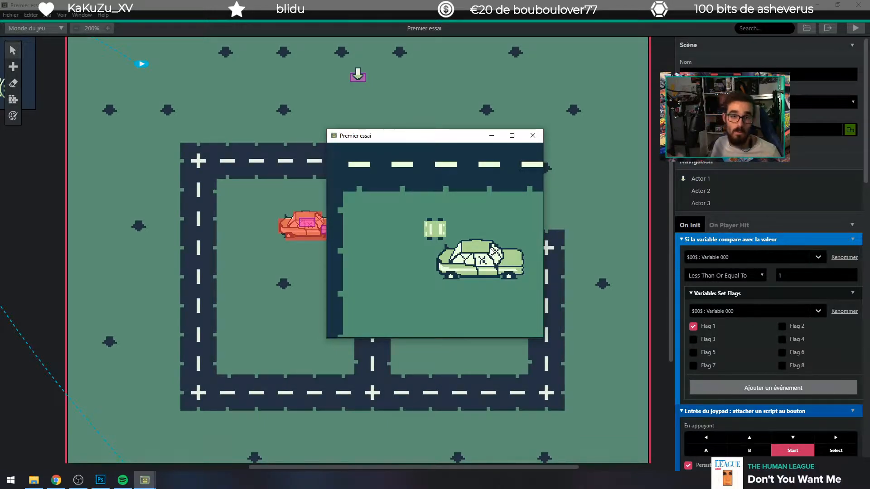
Step: Approach the parked car from above, try to interact with it without the keys, and dismiss its dialogue
{"action": "key", "text": "Right"}
{"action": "key", "text": "Down"}
{"action": "key", "text": "z"}
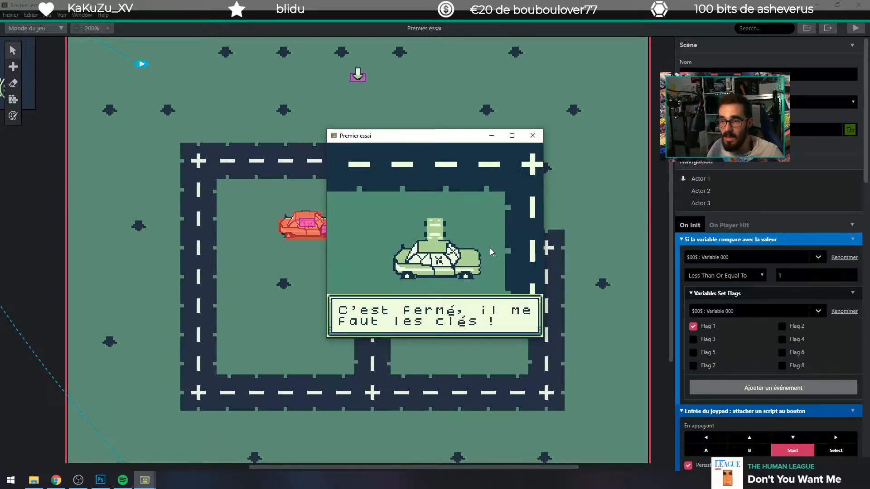
{"action": "key", "text": "z"}
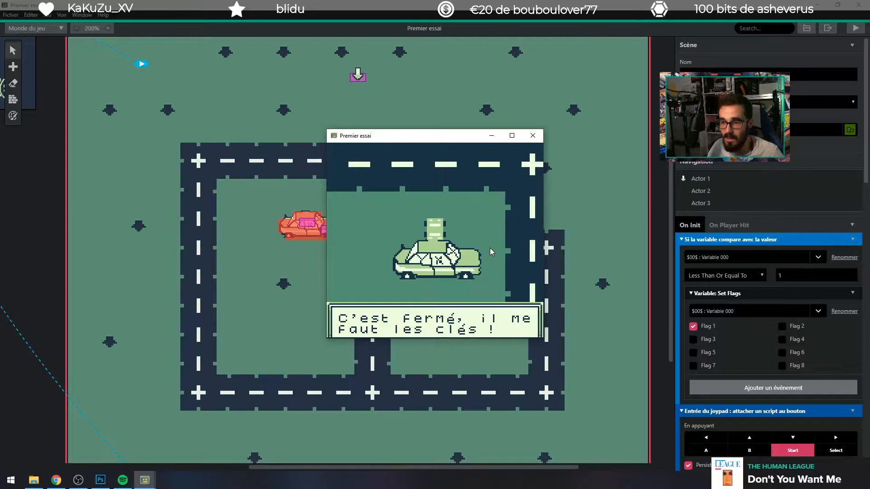
Step: Drive north across the road to the arrow-shaped actor and play through its dialogue about taking the keys
{"action": "key", "text": "Up"}
{"action": "key", "text": "Up"}
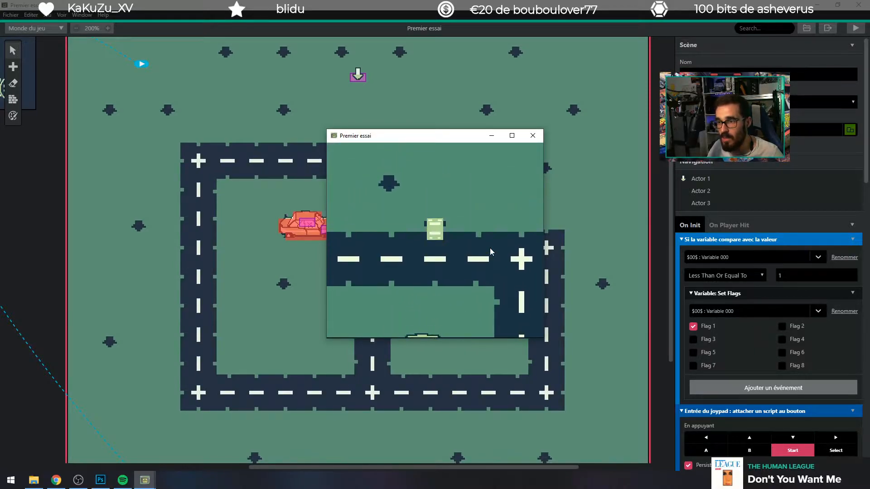
{"action": "key", "text": "Right"}
{"action": "key", "text": "Up"}
{"action": "key", "text": "Up"}
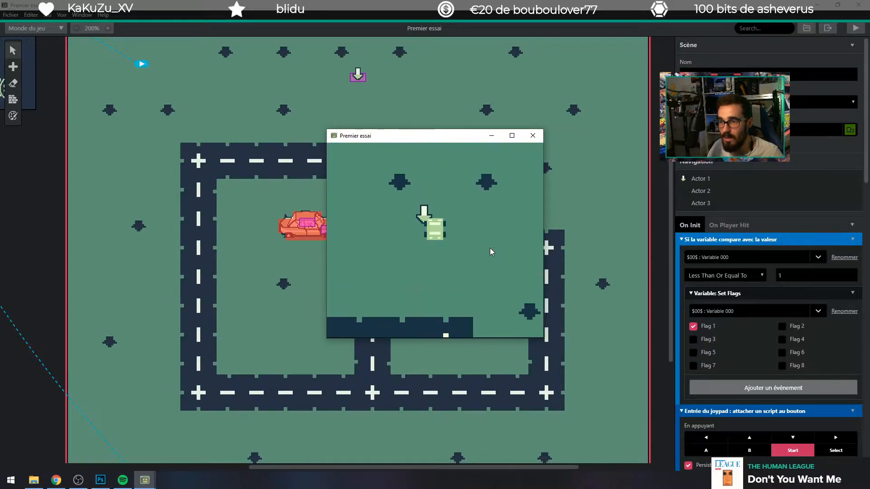
{"action": "key", "text": "z"}
{"action": "key", "text": "z"}
{"action": "key", "text": "z"}
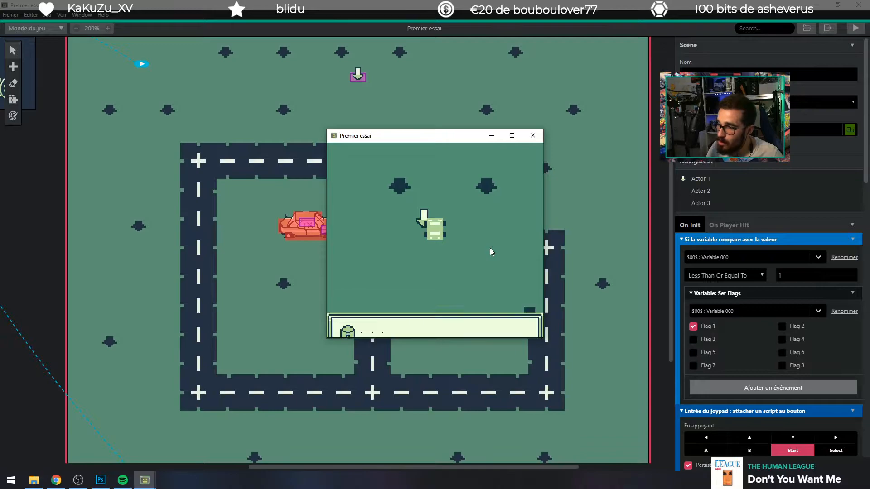
{"action": "key", "text": "z"}
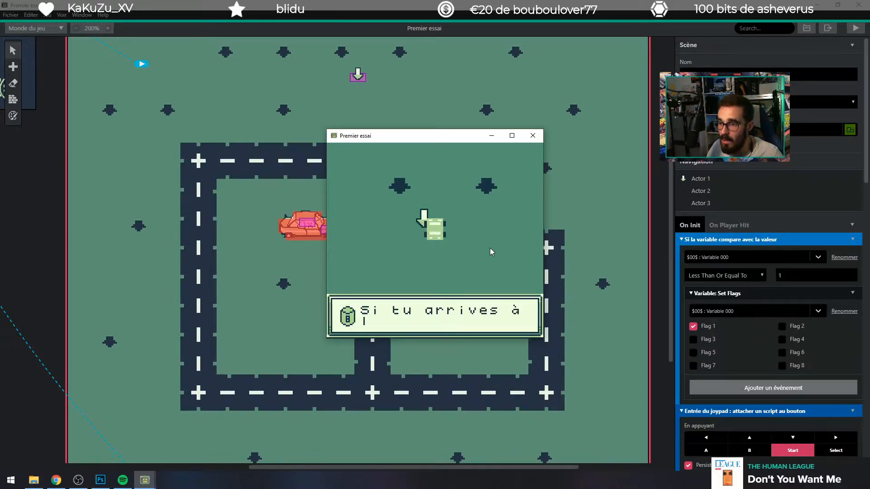
{"action": "key", "text": "z"}
{"action": "key", "text": "z"}
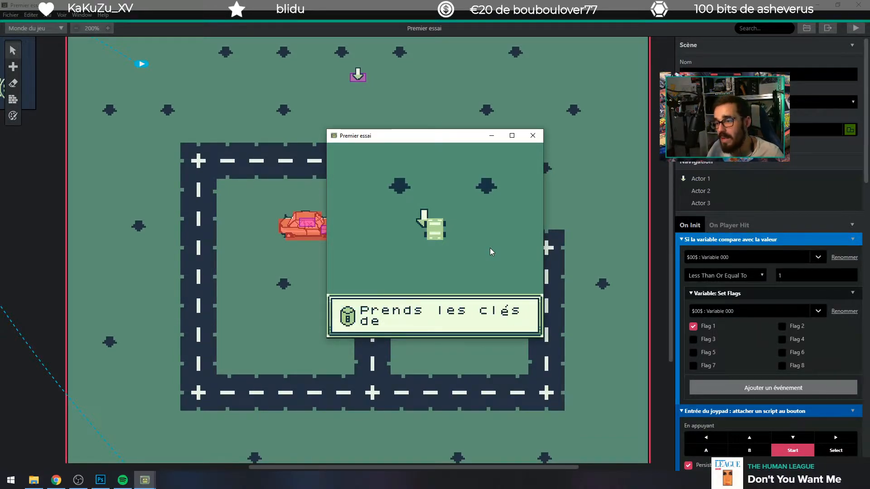
{"action": "key", "text": "z"}
Step: Drive back to the parked car, interact with it now holding the keys, and advance through its dialogue
{"action": "key", "text": "Down"}
{"action": "key", "text": "Left"}
{"action": "key", "text": "Down"}
{"action": "key", "text": "Left"}
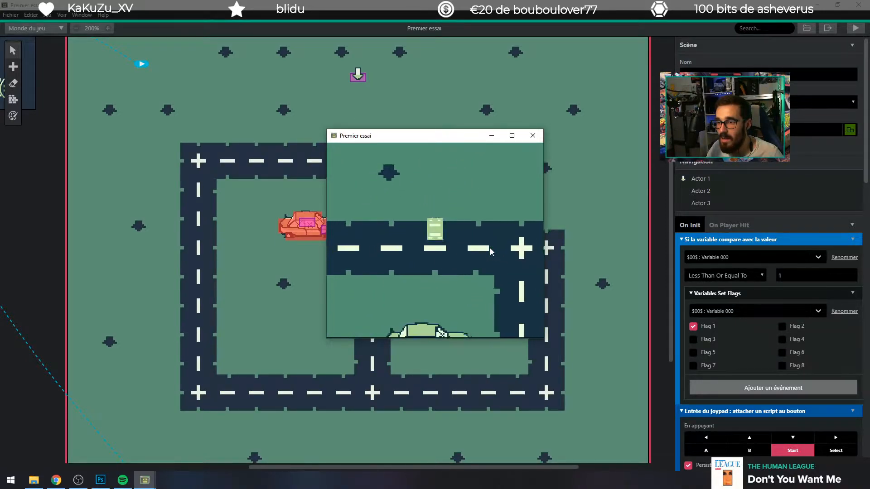
{"action": "key", "text": "Down"}
{"action": "key", "text": "Up"}
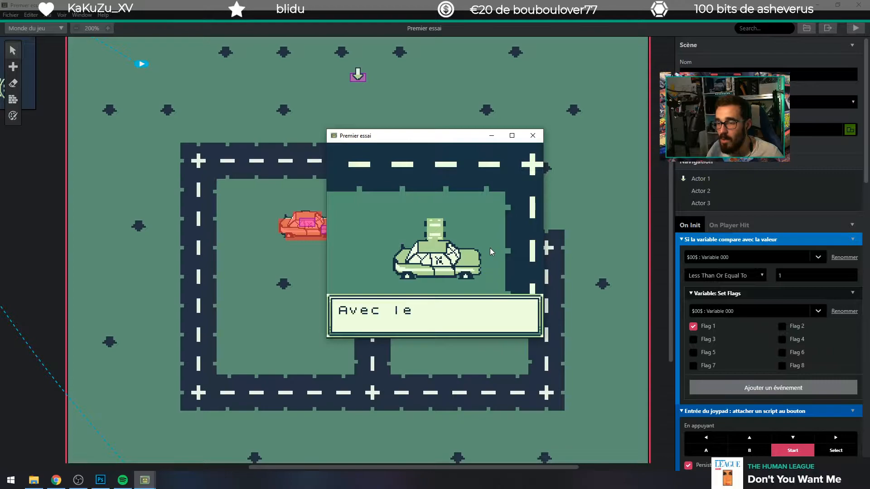
{"action": "key", "text": "z"}
{"action": "key", "text": "z"}
Step: Move the player car to the parked car's hood and trigger the dialogue about the engine parts
{"action": "key", "text": "Left"}
{"action": "key", "text": "Up"}
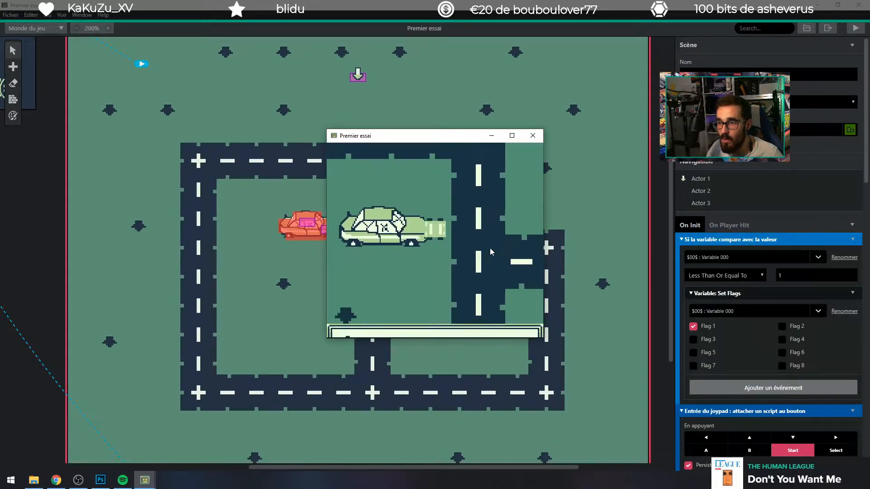
{"action": "key", "text": "z"}
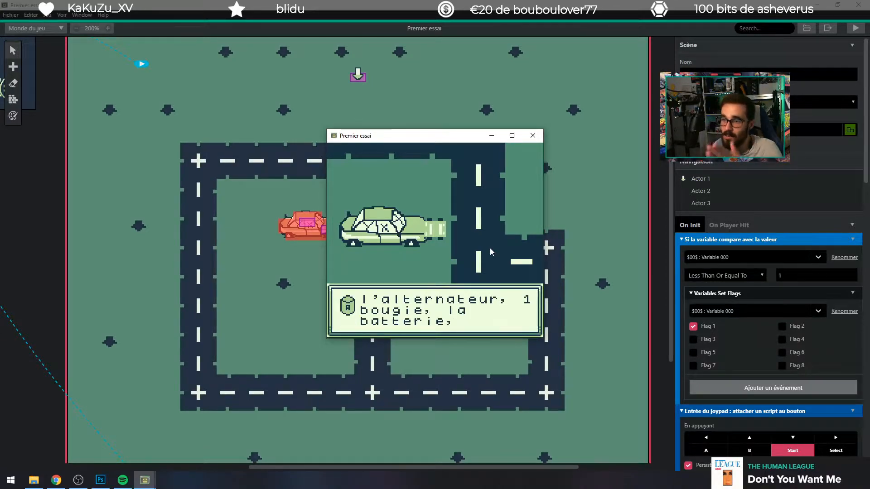
Step: Search Google Images for "plymouth fury" in Chrome, open the Barrett-Jackson 1958 photo, and place the browser window beside the game preview
{"action": "left_click", "coordinate": [56, 480]}
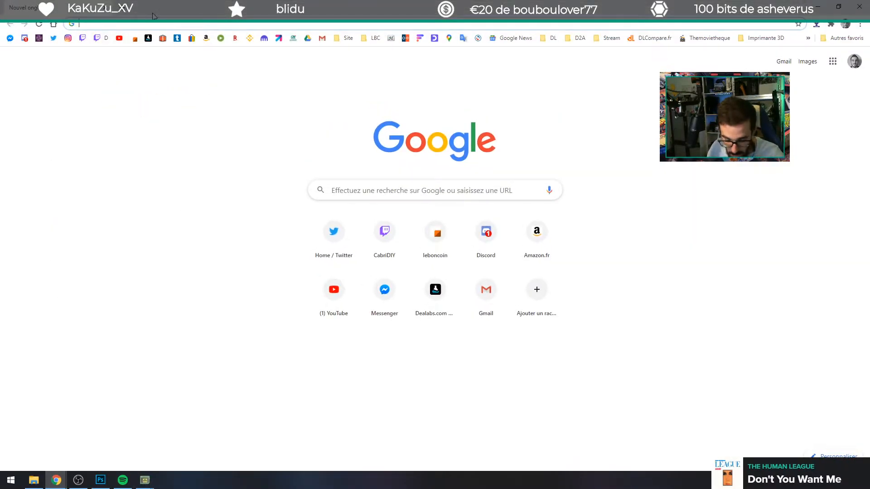
{"action": "type", "text": "plymot"}
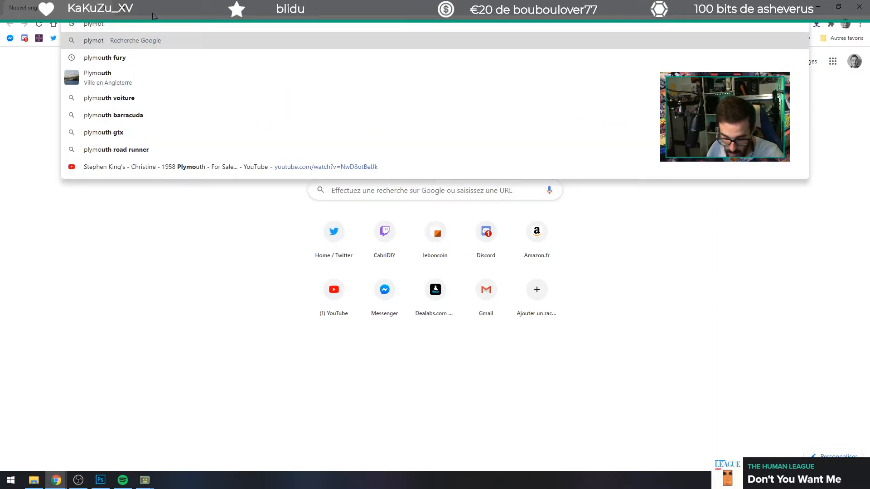
{"action": "key", "text": "BackSpace"}
{"action": "key", "text": "Down"}
{"action": "key", "text": "Return"}
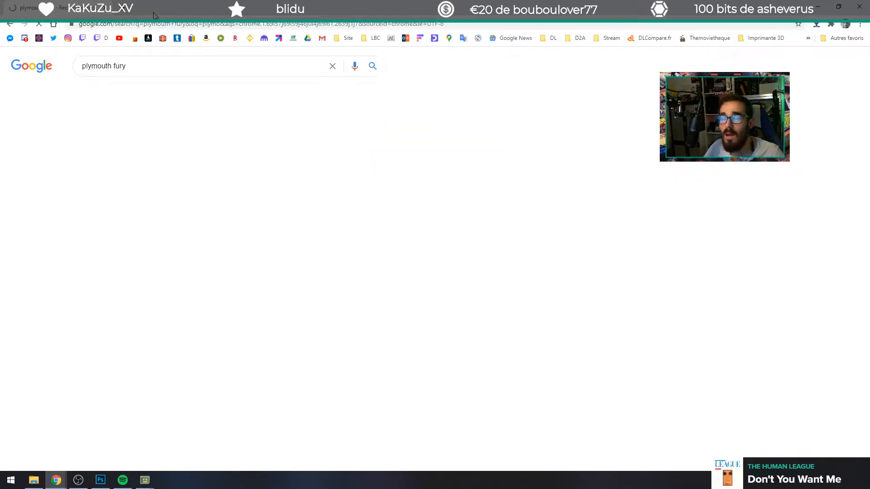
{"action": "left_click", "coordinate": [141, 92]}
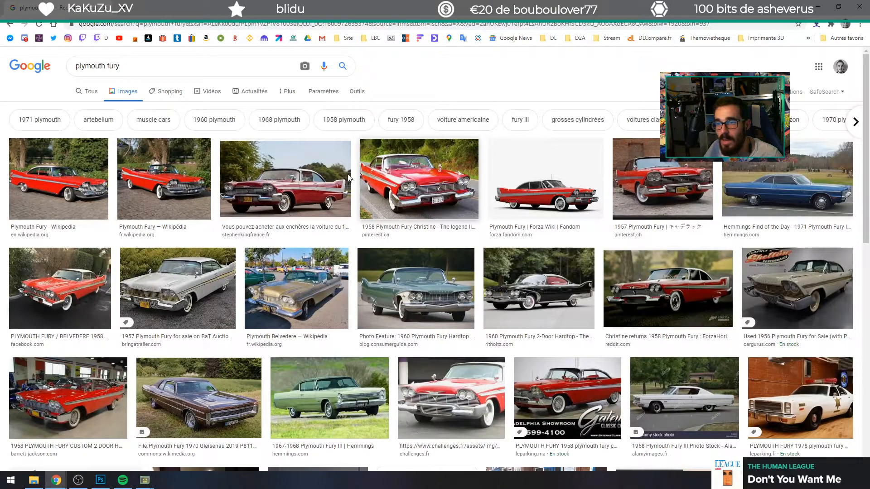
{"action": "left_click", "coordinate": [99, 401]}
{"action": "left_click_drag", "start_coordinate": [428, 6], "coordinate": [127, 73]}
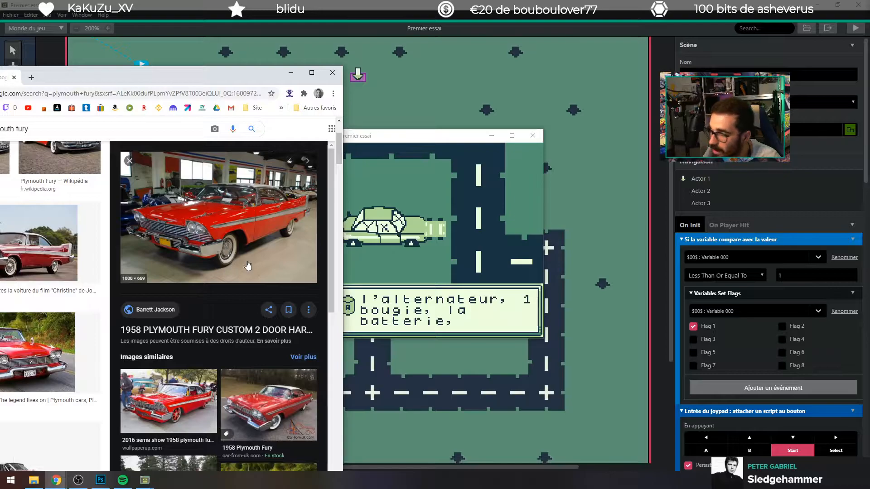
Step: View the 2016 SEMA show 1958 Plymouth Fury photo in the maximized browser window and return to the game preview
{"action": "left_click_drag", "start_coordinate": [192, 75], "coordinate": [313, 2]}
{"action": "left_click", "coordinate": [507, 442]}
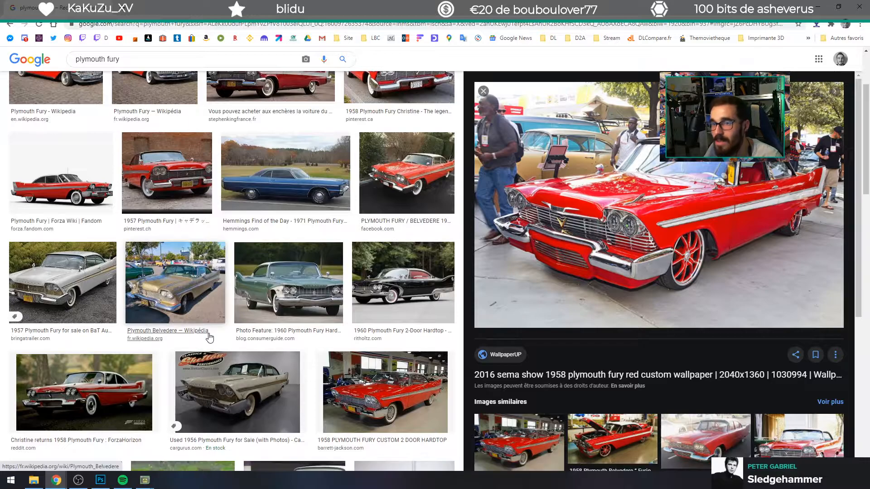
{"action": "key", "text": "alt+Tab"}
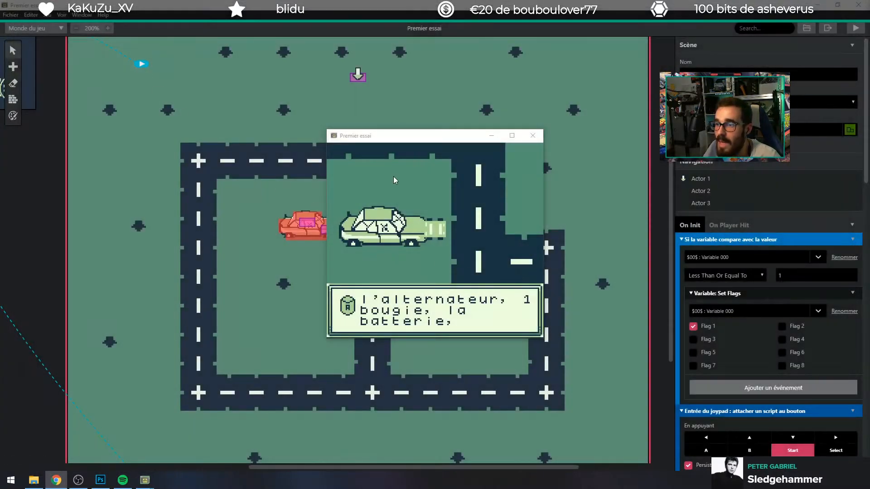
Step: Advance the engine parts dialogue to its end in the game preview and close the preview window
{"action": "left_click", "coordinate": [428, 238]}
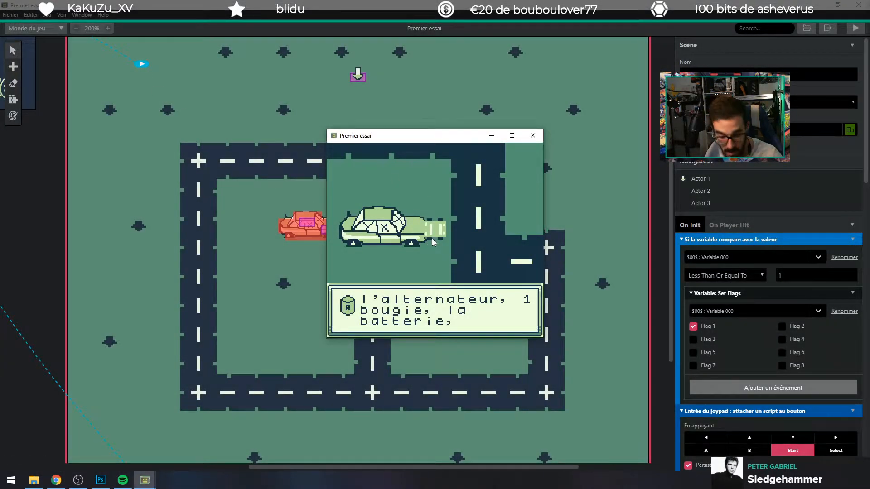
{"action": "key", "text": "z"}
{"action": "key", "text": "z"}
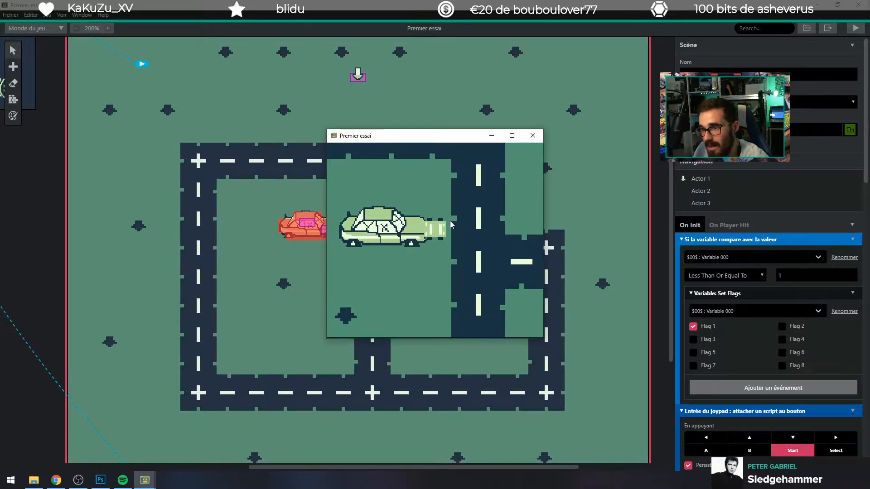
{"action": "left_click", "coordinate": [533, 136]}
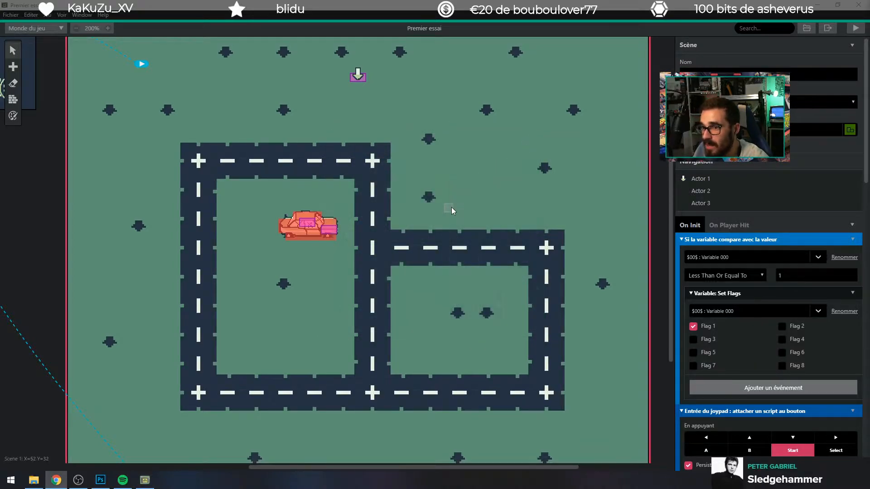
Step: Examine Scene 1's parked car, roads and map layout at zoom levels between 100% and 400%
{"action": "left_click", "coordinate": [76, 28]}
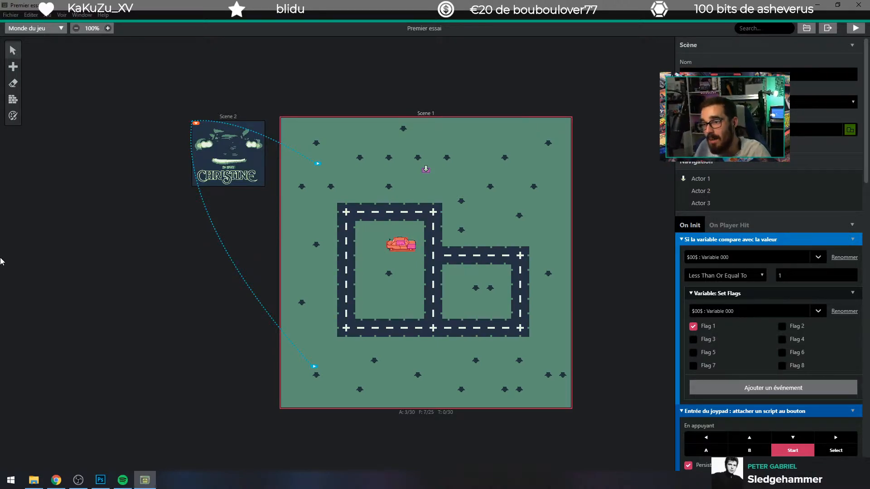
{"action": "left_click", "coordinate": [107, 28]}
{"action": "left_click", "coordinate": [108, 28]}
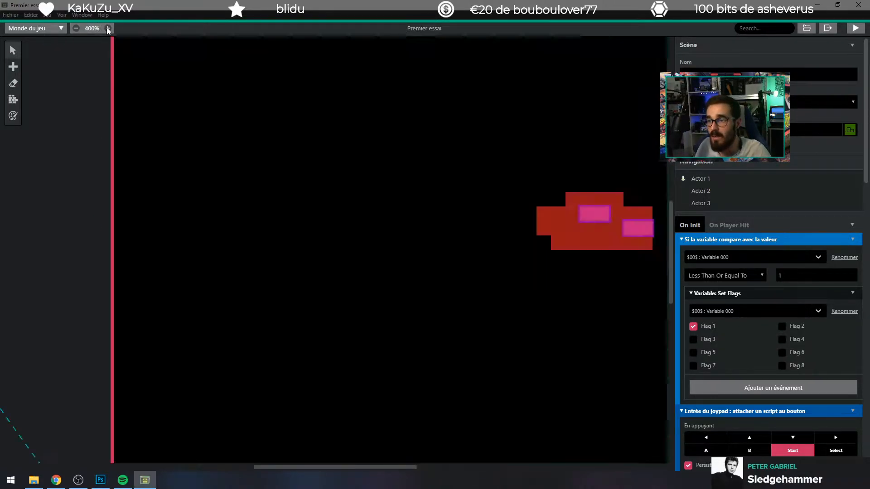
{"action": "left_click_drag", "start_coordinate": [278, 465], "coordinate": [332, 465]}
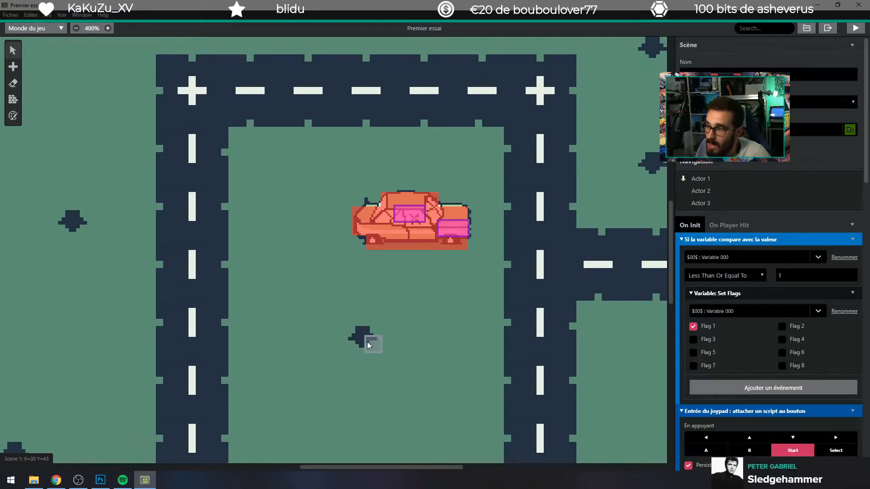
{"action": "scroll", "coordinate": [366, 328], "scroll_direction": "down", "scroll_amount": 5}
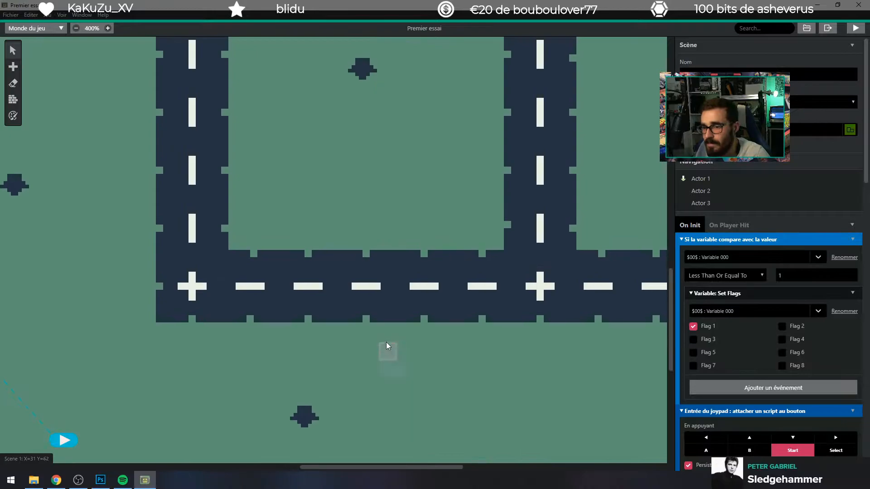
{"action": "scroll", "coordinate": [388, 343], "scroll_direction": "up", "scroll_amount": 7}
{"action": "left_click", "coordinate": [76, 28]}
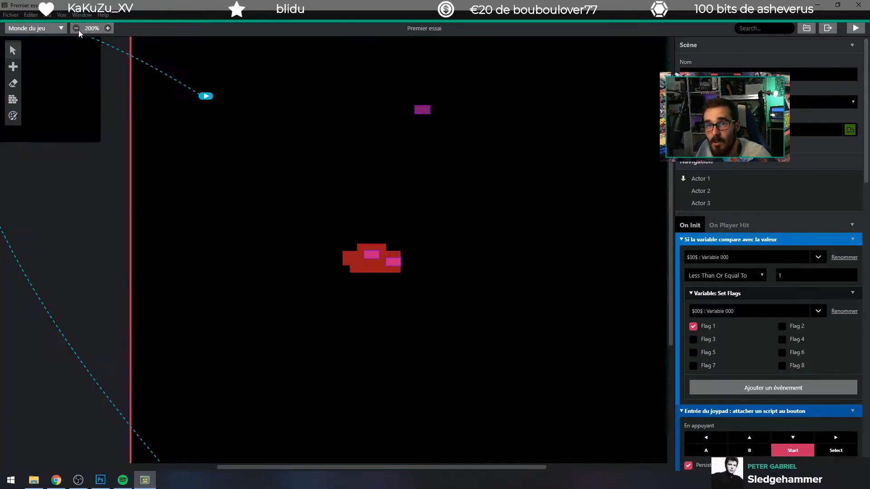
{"action": "left_click", "coordinate": [108, 28]}
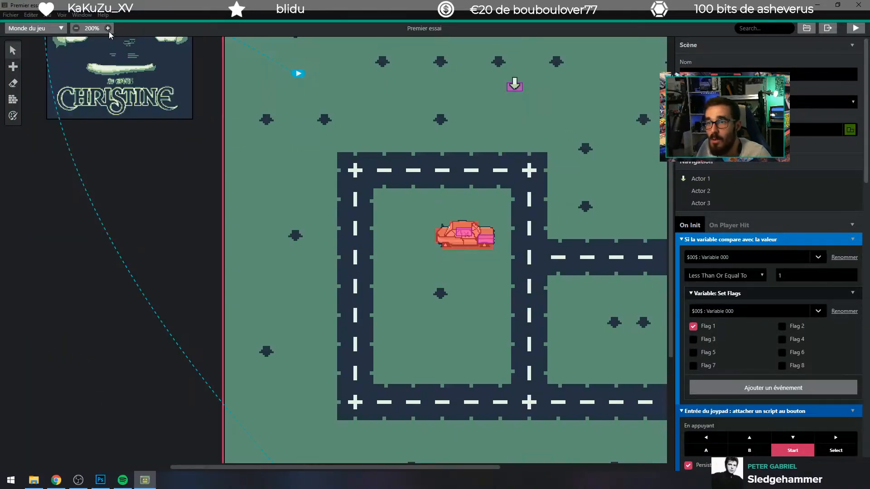
{"action": "left_click", "coordinate": [77, 27]}
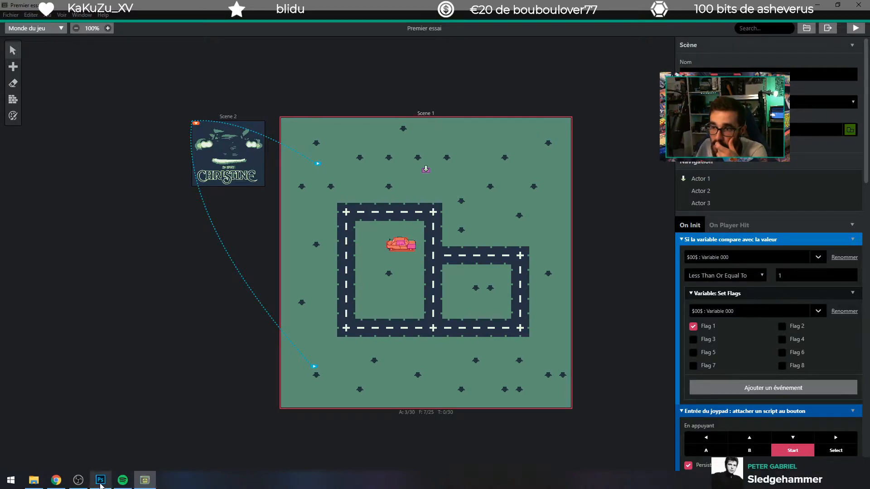
Step: Switch to Photoshop and bring up the dialog for opening an existing image file
{"action": "mouse_move", "coordinate": [101, 479]}
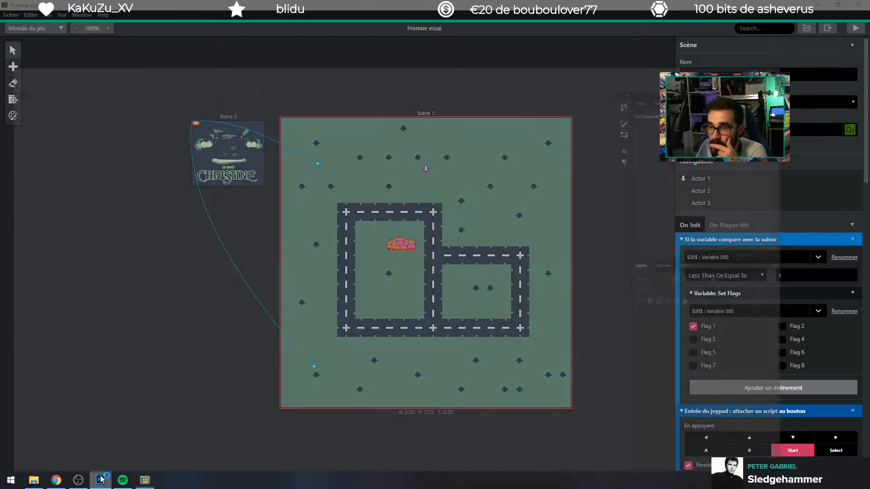
{"action": "left_click", "coordinate": [100, 479]}
{"action": "left_click", "coordinate": [25, 6]}
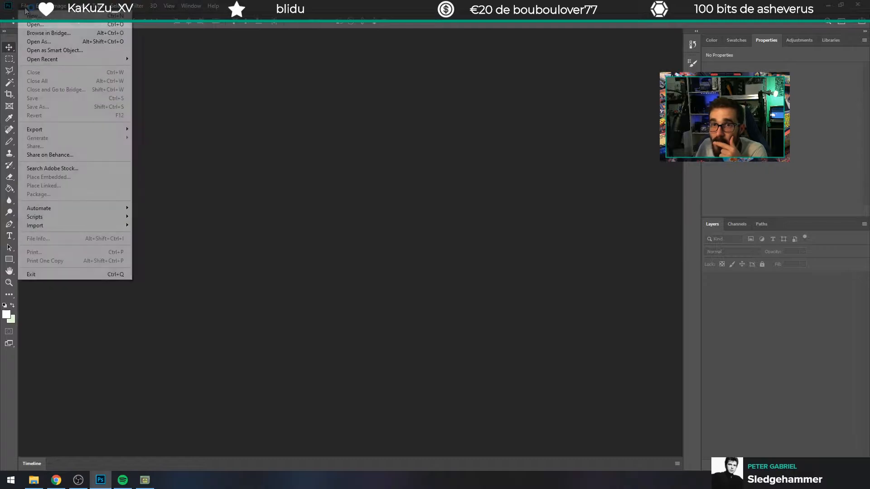
{"action": "left_click", "coordinate": [36, 25]}
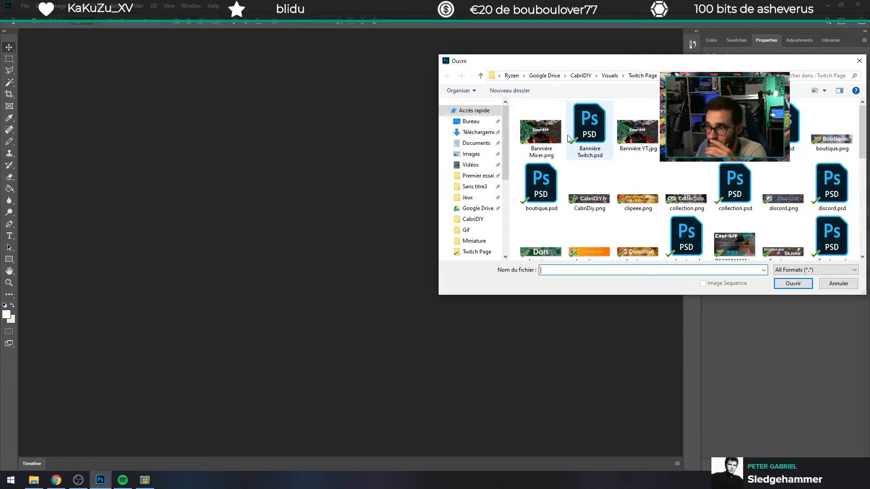
{"action": "scroll", "coordinate": [476, 217], "scroll_direction": "down", "scroll_amount": 1}
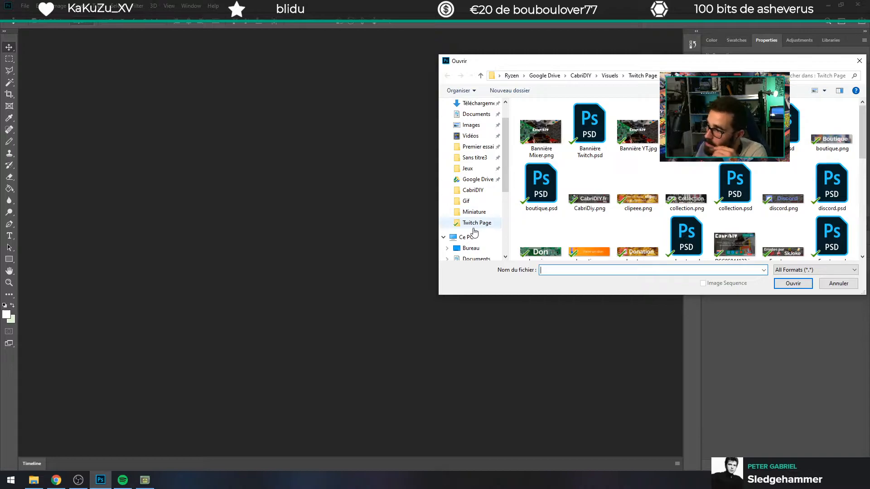
{"action": "scroll", "coordinate": [471, 231], "scroll_direction": "up", "scroll_amount": 1}
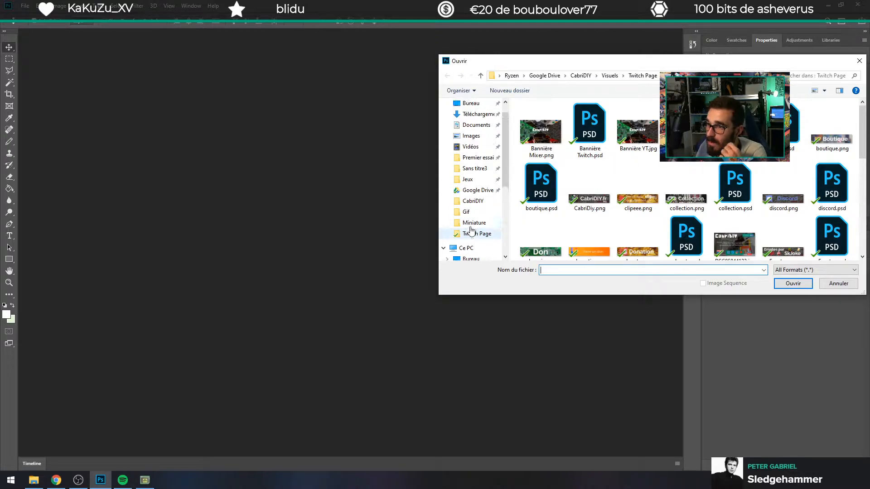
Step: Open sans titre.png from the assets/sprites folder of the Sans titre3 project in Documents
{"action": "left_click", "coordinate": [474, 169]}
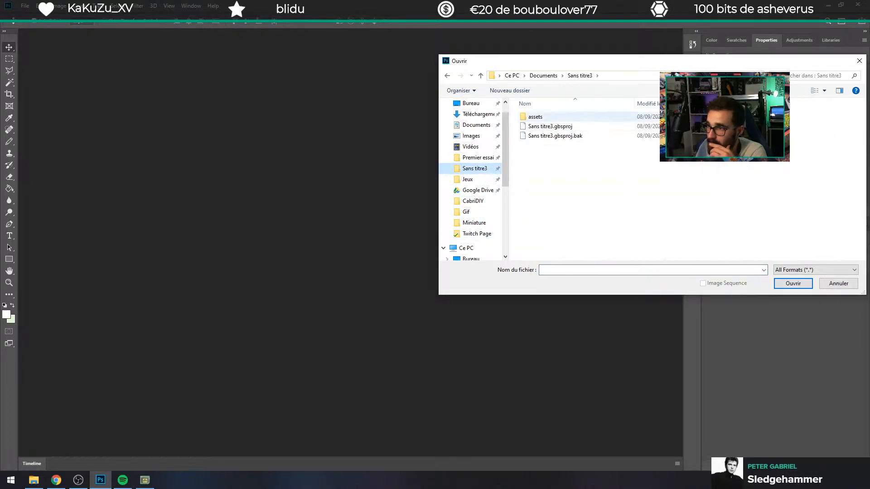
{"action": "left_click", "coordinate": [552, 77]}
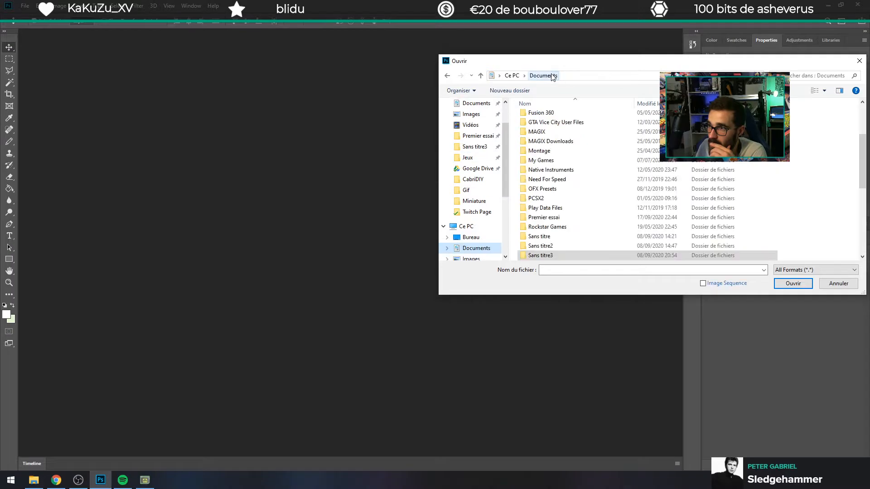
{"action": "double_click", "coordinate": [564, 256]}
{"action": "double_click", "coordinate": [532, 116]}
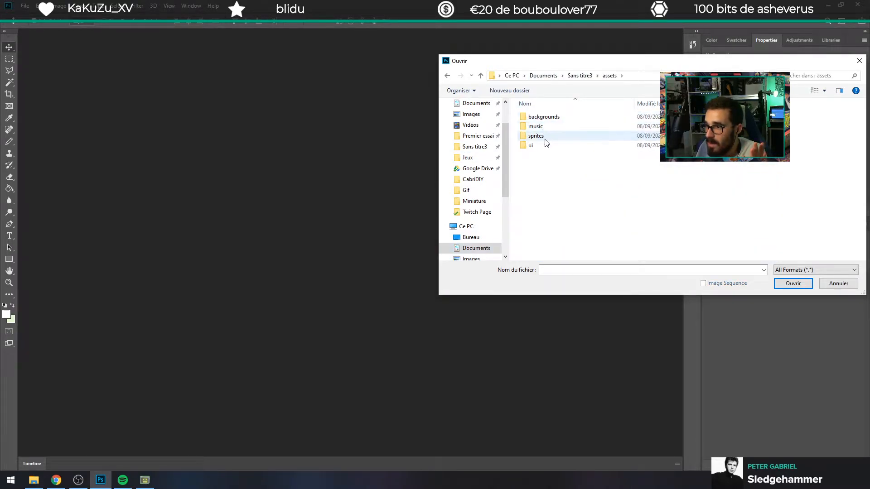
{"action": "double_click", "coordinate": [544, 135]}
{"action": "left_click", "coordinate": [551, 182]}
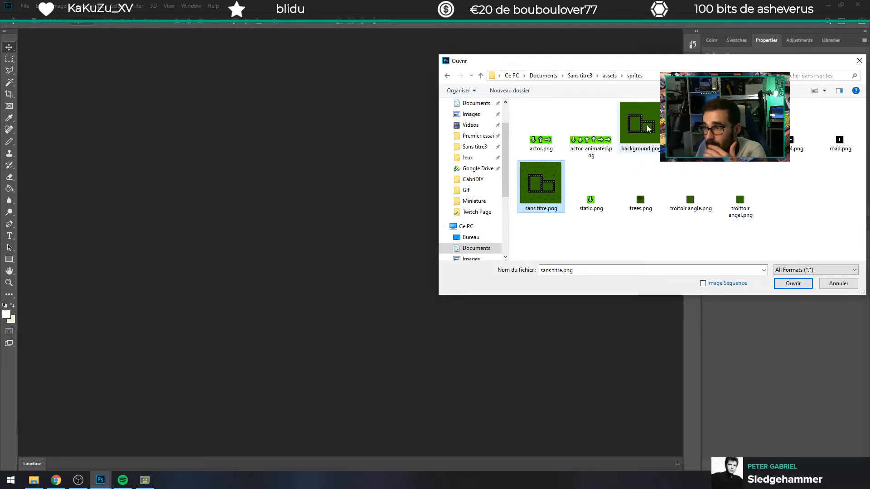
{"action": "double_click", "coordinate": [540, 192]}
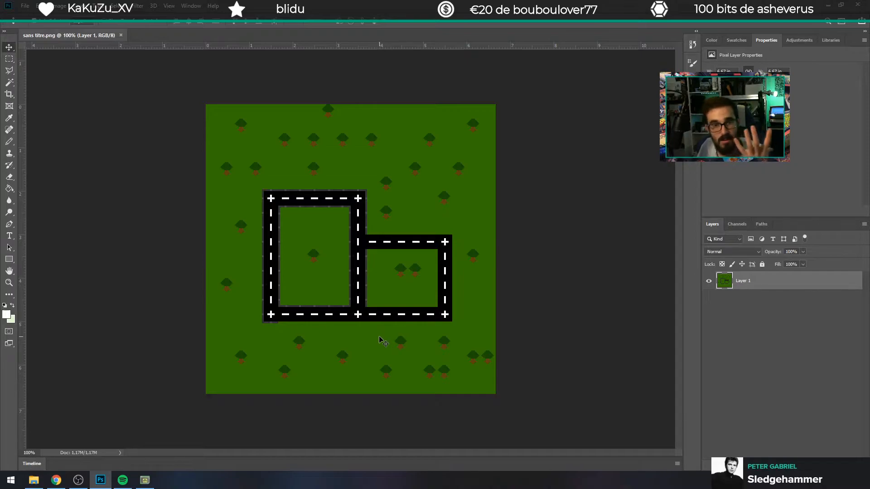
Step: Try shifting the map image on Layer 1 up and to the left, and undo the move
{"action": "left_click_drag", "start_coordinate": [380, 339], "coordinate": [350, 294]}
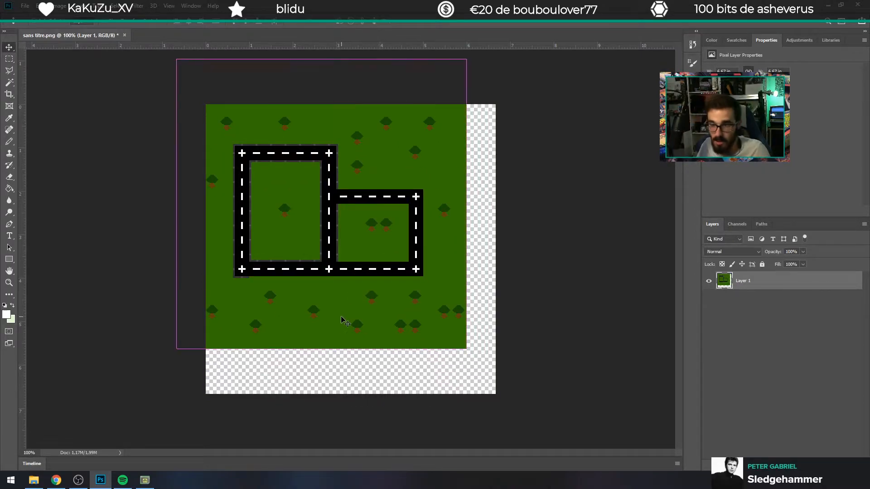
{"action": "key", "text": "ctrl+z"}
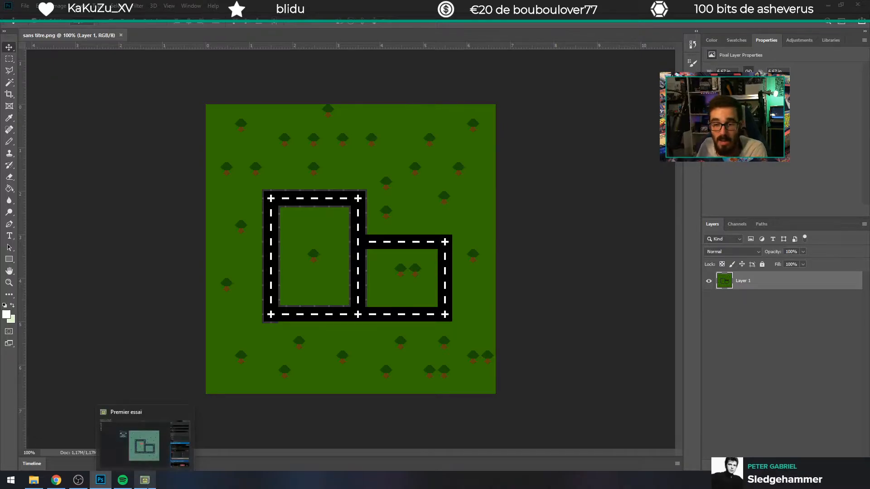
{"action": "mouse_move", "coordinate": [122, 480]}
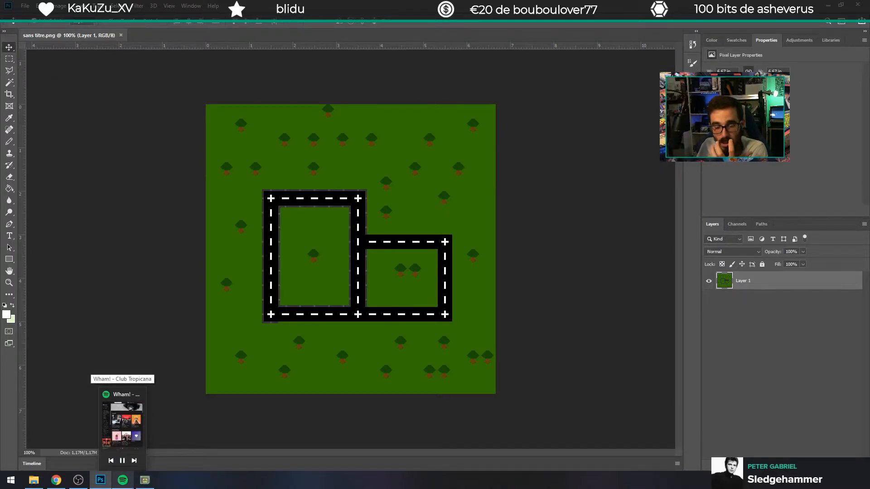
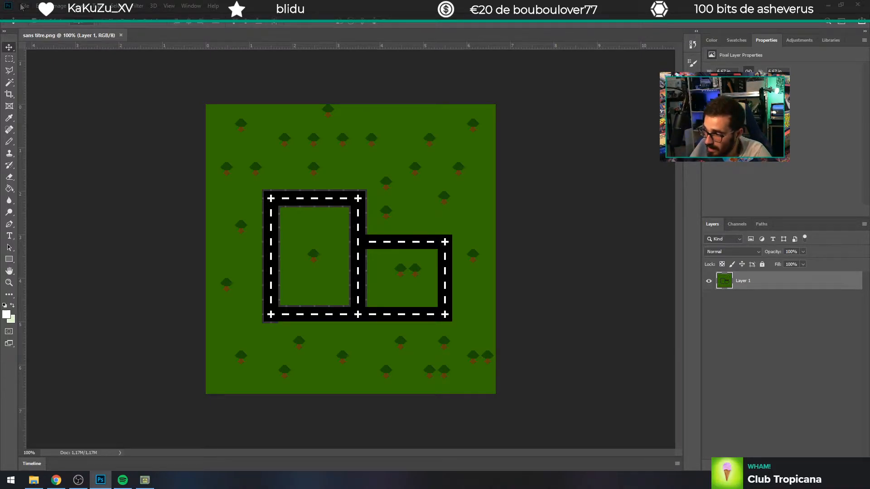
Step: Create a new 64 x 64 px RGB document at 72 ppi with a white background
{"action": "left_click", "coordinate": [22, 5]}
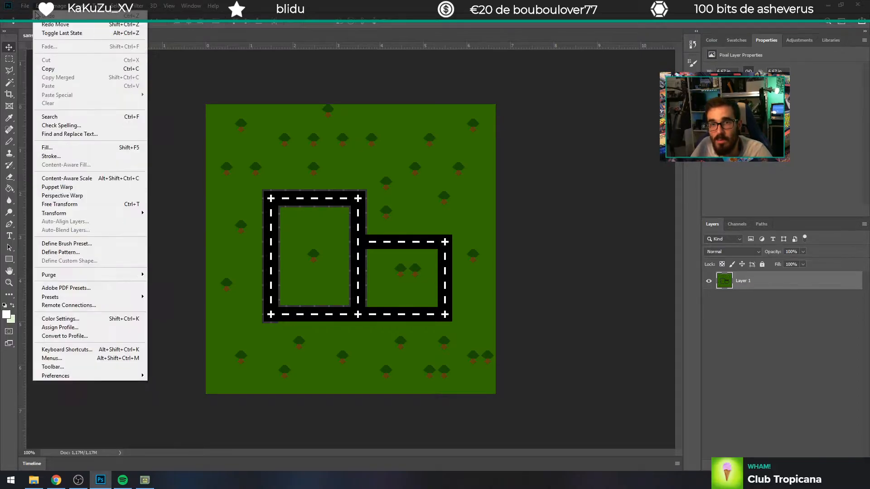
{"action": "left_click", "coordinate": [30, 23]}
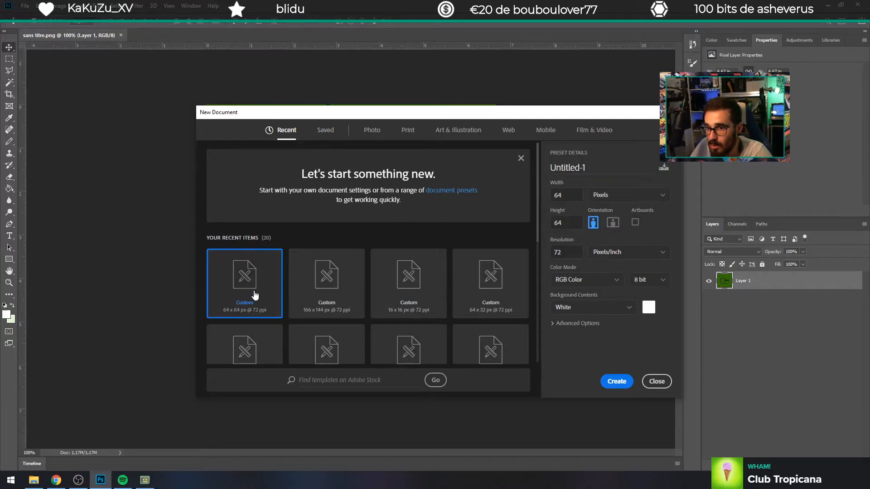
{"action": "left_click", "coordinate": [414, 282]}
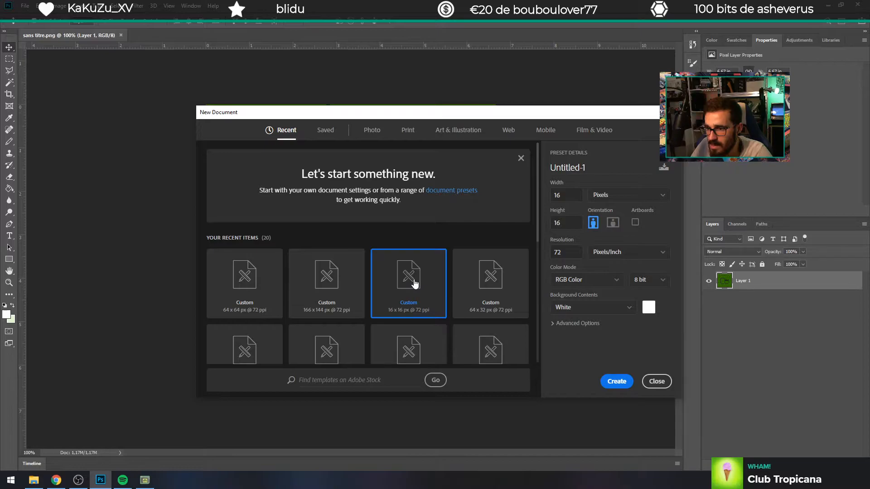
{"action": "left_click", "coordinate": [224, 282]}
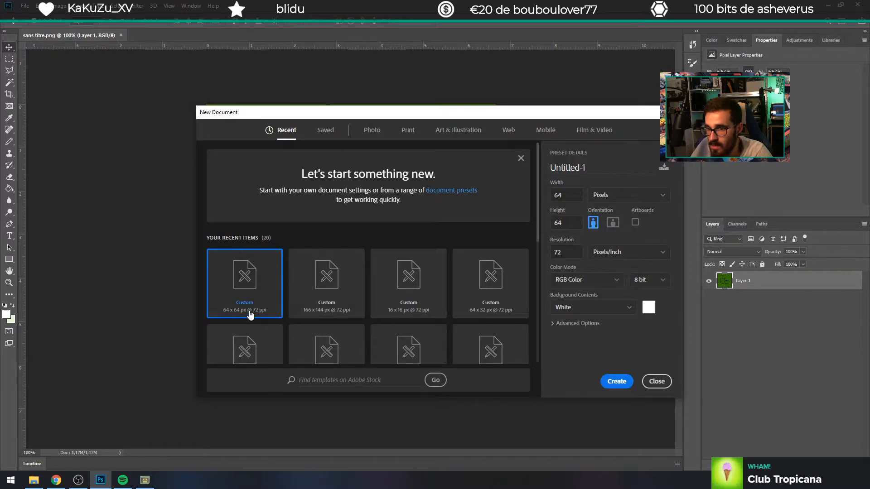
{"action": "left_click", "coordinate": [616, 381]}
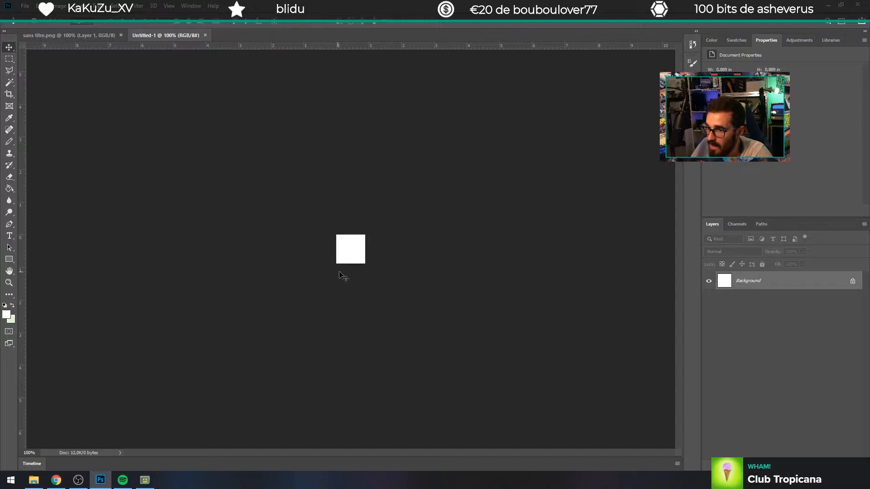
{"action": "scroll", "coordinate": [346, 253], "scroll_direction": "up", "scroll_amount": 4, "text": "alt"}
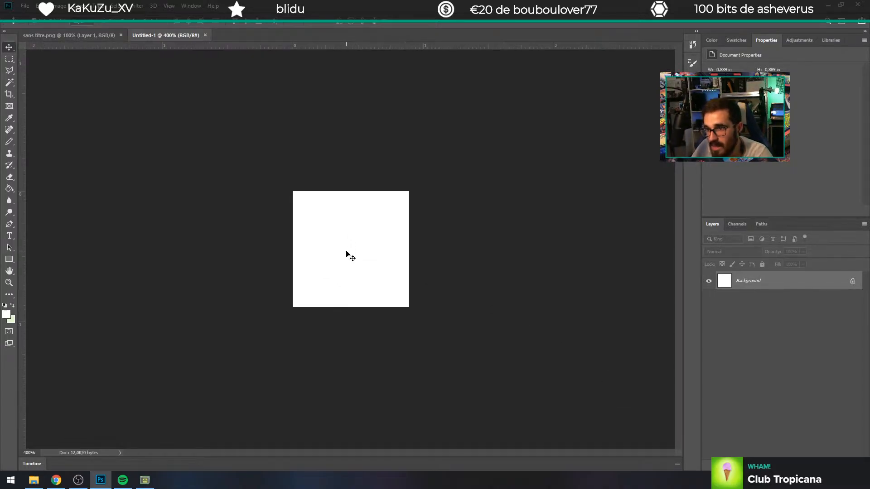
{"action": "scroll", "coordinate": [346, 253], "scroll_direction": "up", "scroll_amount": 5, "text": "alt"}
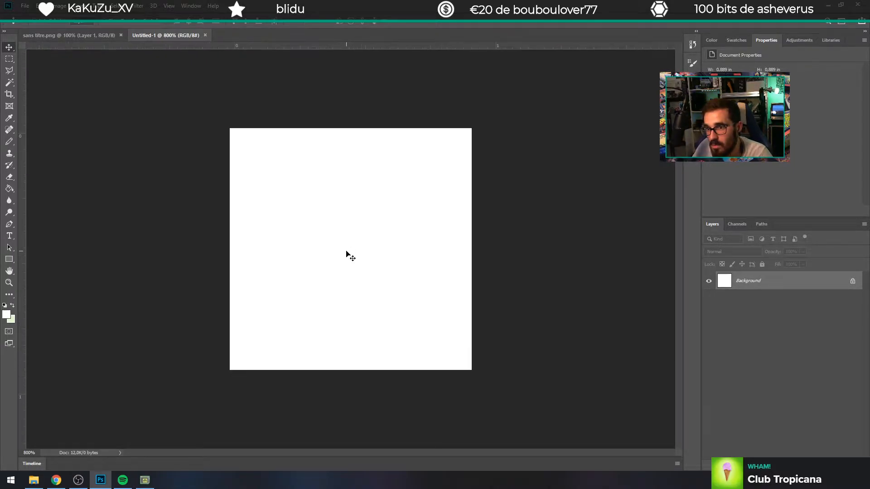
{"action": "scroll", "coordinate": [346, 253], "scroll_direction": "down", "scroll_amount": 1, "text": "alt"}
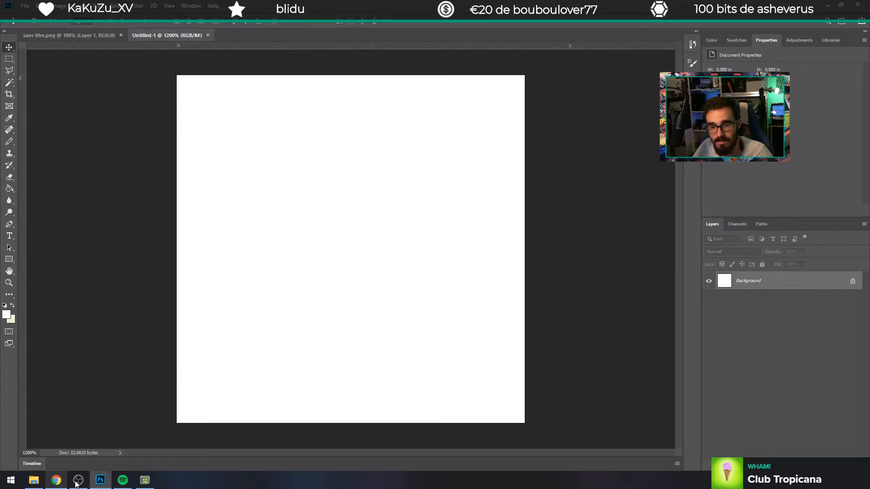
Step: Switch to Chrome and open the GB Studio documentation at gbstudio.dev/docs in a new window
{"action": "key", "text": "ctrl+n"}
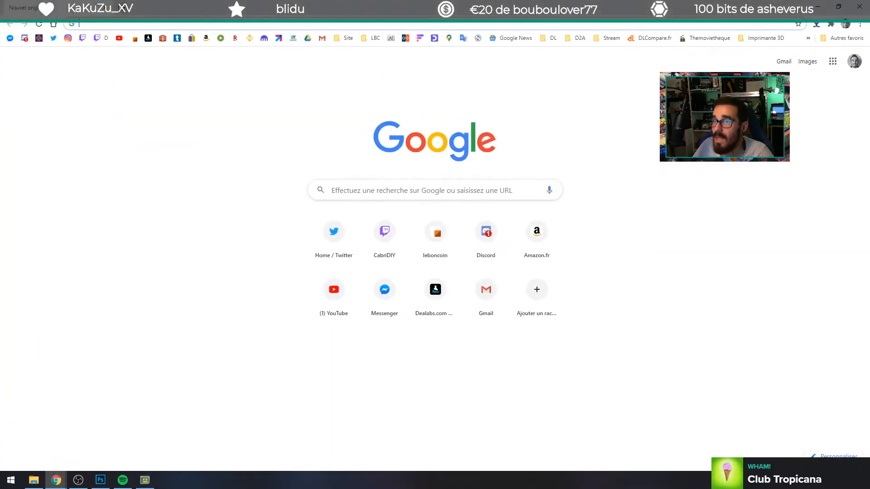
{"action": "type", "text": "gbst"}
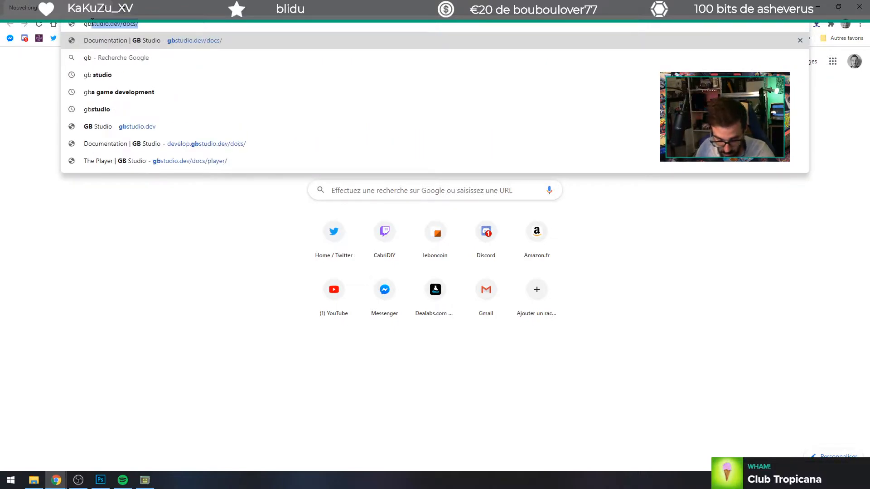
{"action": "type", "text": "udio"}
{"action": "key", "text": "Return"}
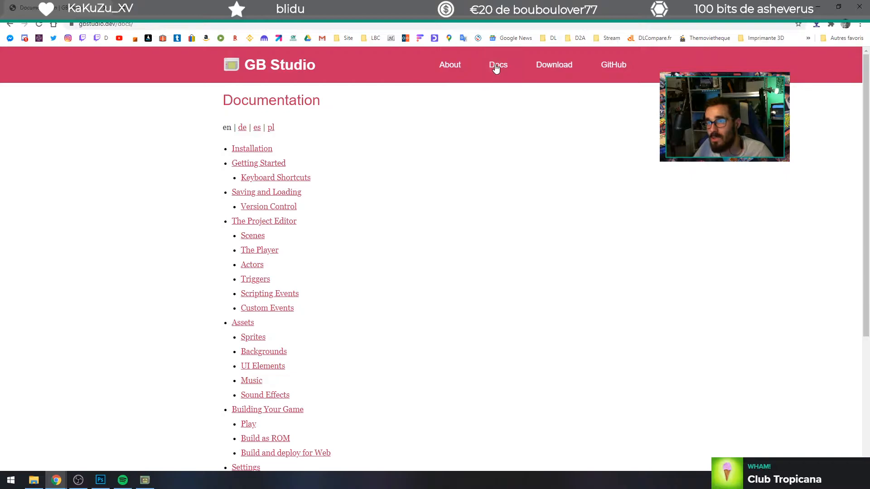
Step: Look through the GB Studio home page, from the introduction and example games to the tl;dw feature list
{"action": "left_click", "coordinate": [287, 66]}
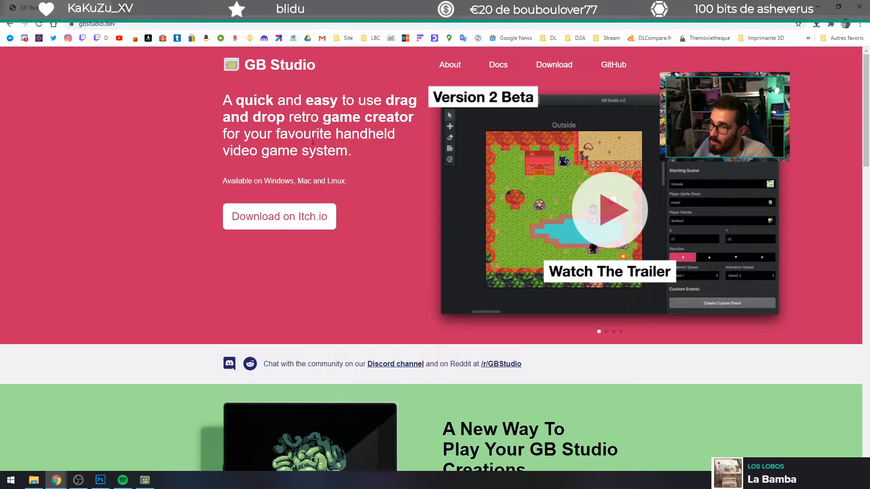
{"action": "left_click", "coordinate": [498, 66]}
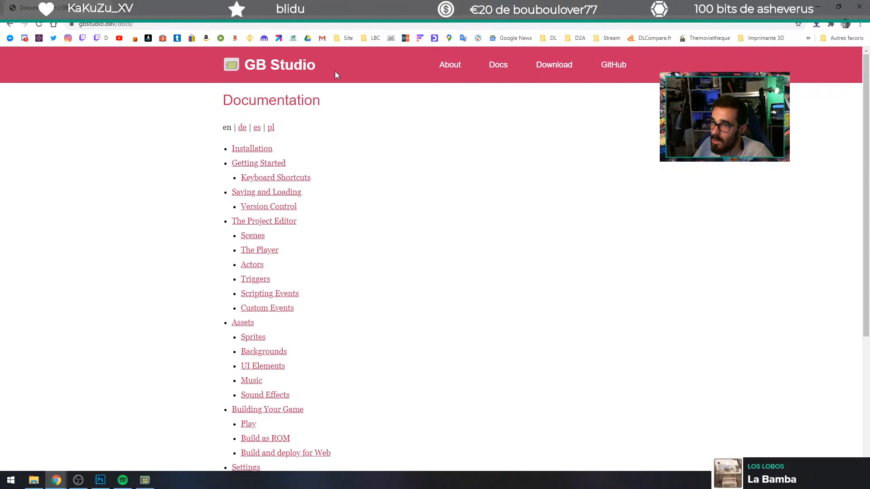
{"action": "left_click", "coordinate": [302, 70]}
{"action": "scroll", "coordinate": [318, 263], "scroll_direction": "down", "scroll_amount": 8}
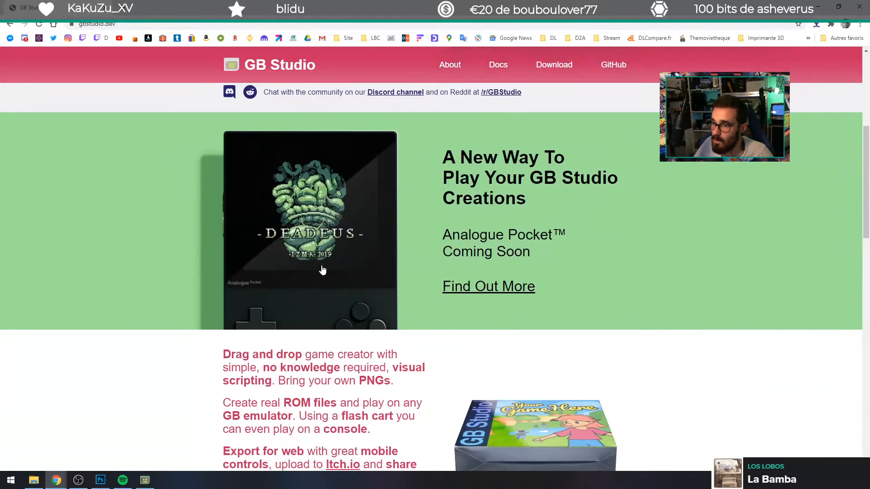
{"action": "scroll", "coordinate": [311, 258], "scroll_direction": "down", "scroll_amount": 2}
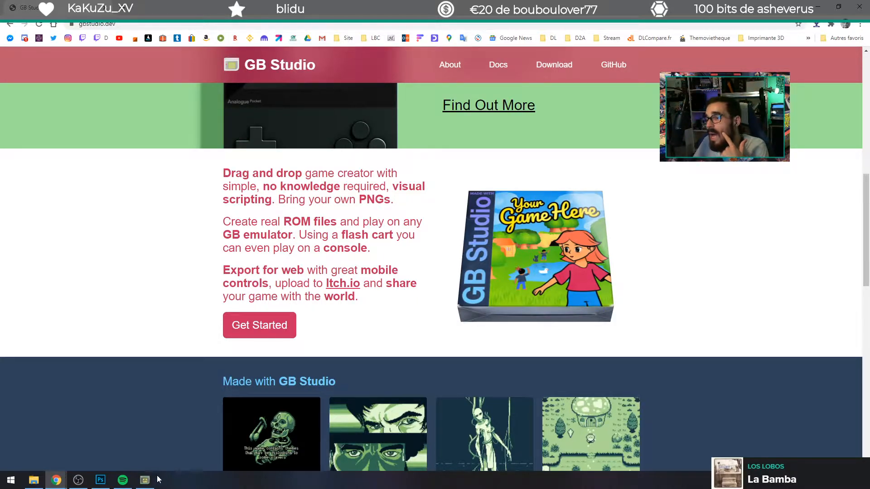
{"action": "scroll", "coordinate": [227, 334], "scroll_direction": "down", "scroll_amount": 10}
{"action": "scroll", "coordinate": [227, 334], "scroll_direction": "down", "scroll_amount": 4}
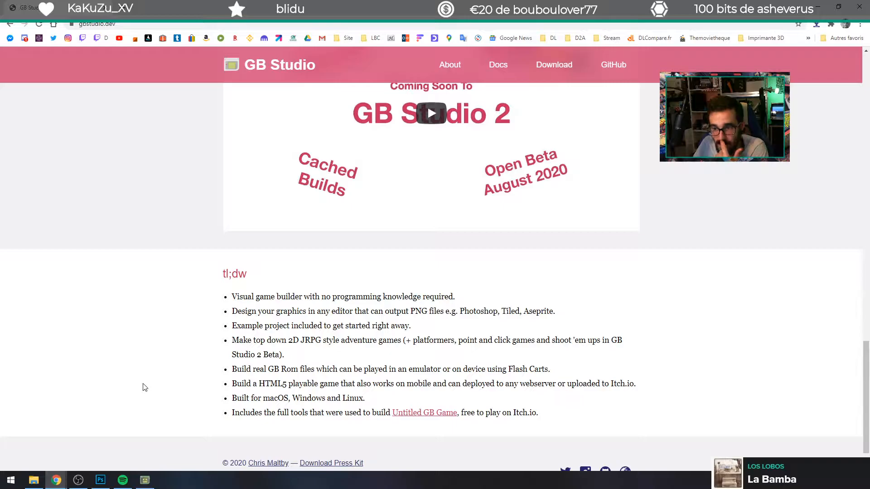
{"action": "scroll", "coordinate": [145, 387], "scroll_direction": "up", "scroll_amount": 18}
{"action": "scroll", "coordinate": [167, 399], "scroll_direction": "up", "scroll_amount": 4}
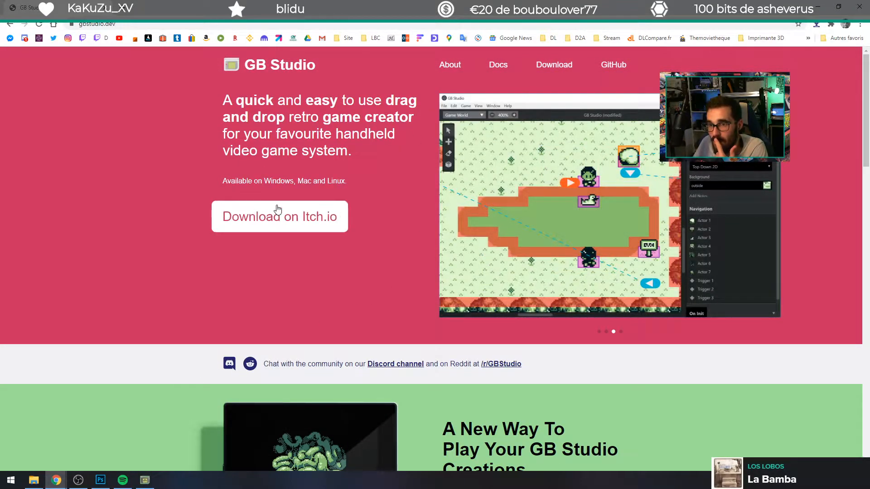
Step: Open the GB Studio beta documentation from the tool's Itch.io download page
{"action": "left_click", "coordinate": [288, 217]}
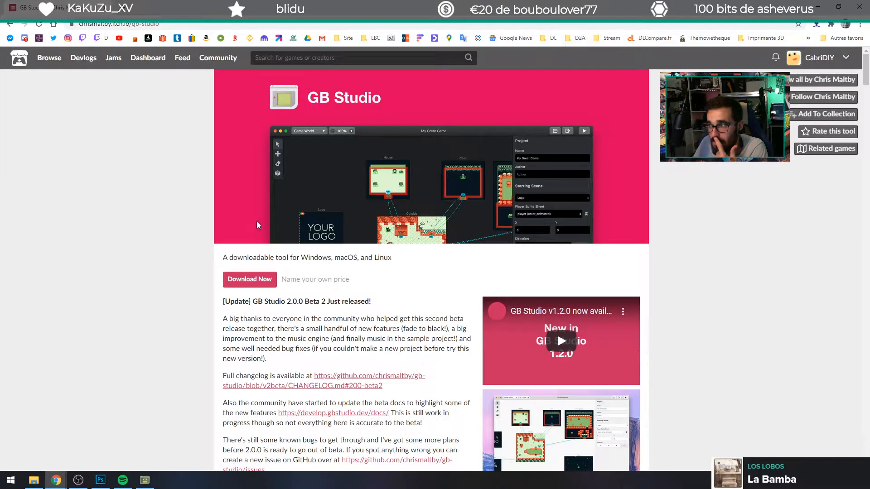
{"action": "scroll", "coordinate": [256, 225], "scroll_direction": "down", "scroll_amount": 4}
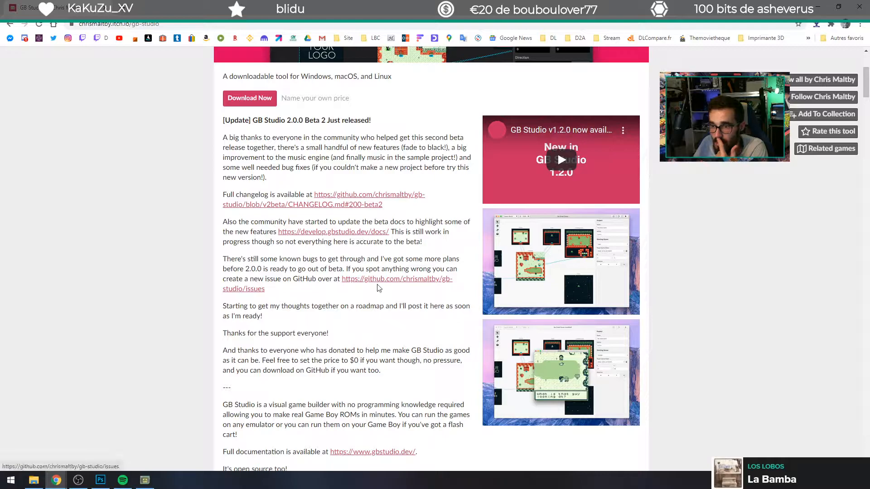
{"action": "left_click", "coordinate": [360, 232]}
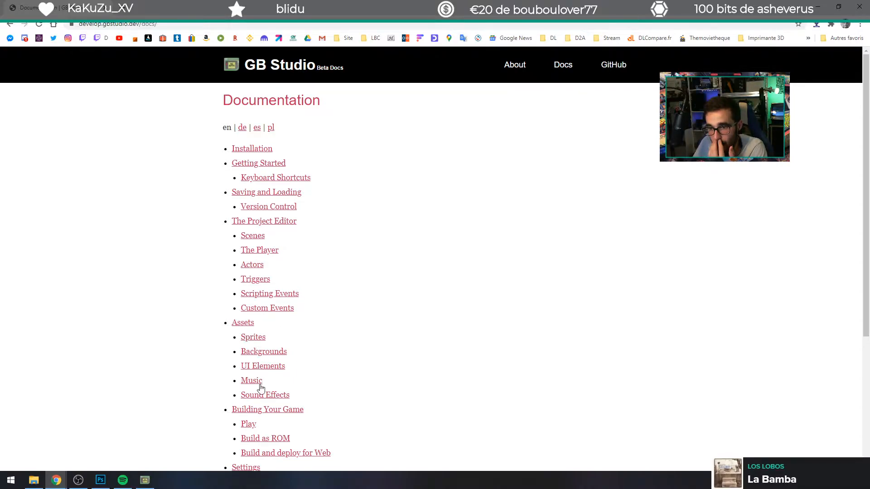
Step: From the Sprites documentation, get the GB Studio palette swatches for Adobe Photoshop and open gb-studio-photoshop.aco in Photoshop
{"action": "left_click", "coordinate": [248, 338]}
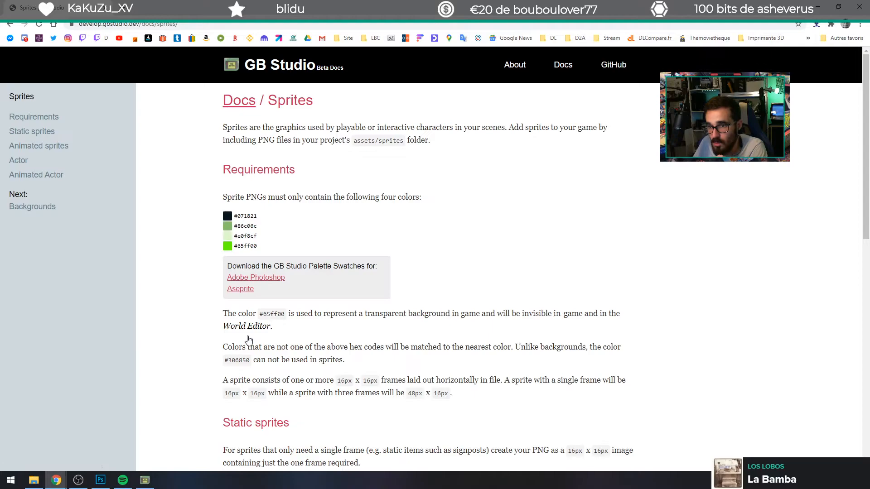
{"action": "triple_click", "coordinate": [248, 246]}
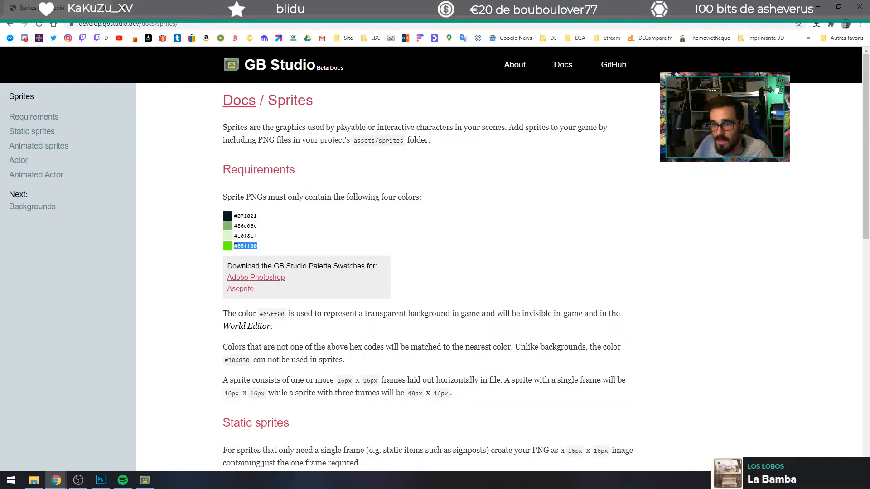
{"action": "left_click", "coordinate": [279, 278]}
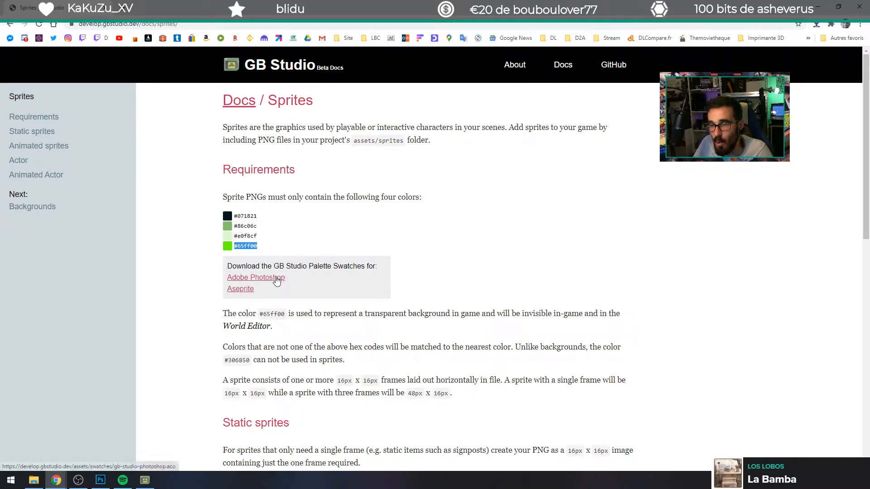
{"action": "left_click", "coordinate": [50, 461]}
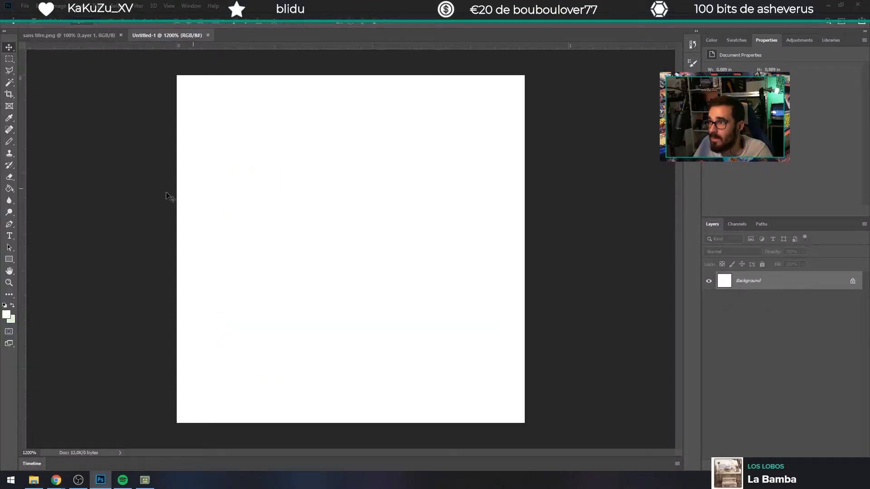
{"action": "left_click", "coordinate": [6, 314]}
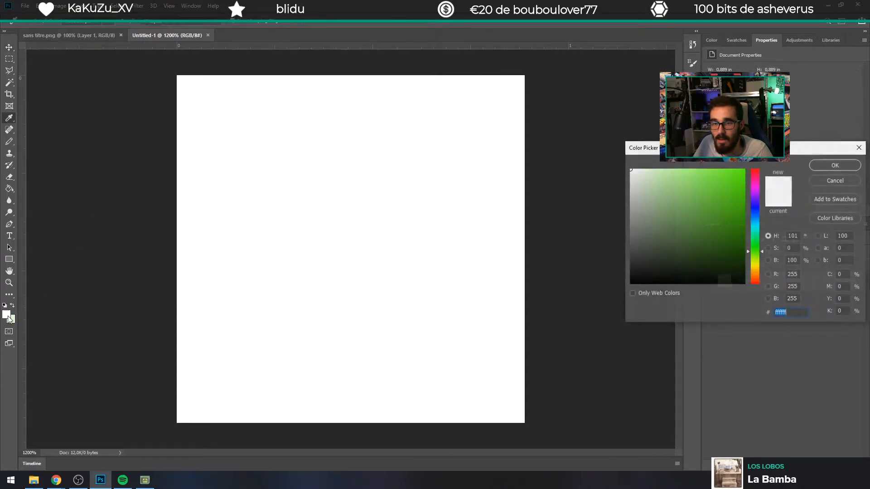
{"action": "left_click", "coordinate": [835, 199]}
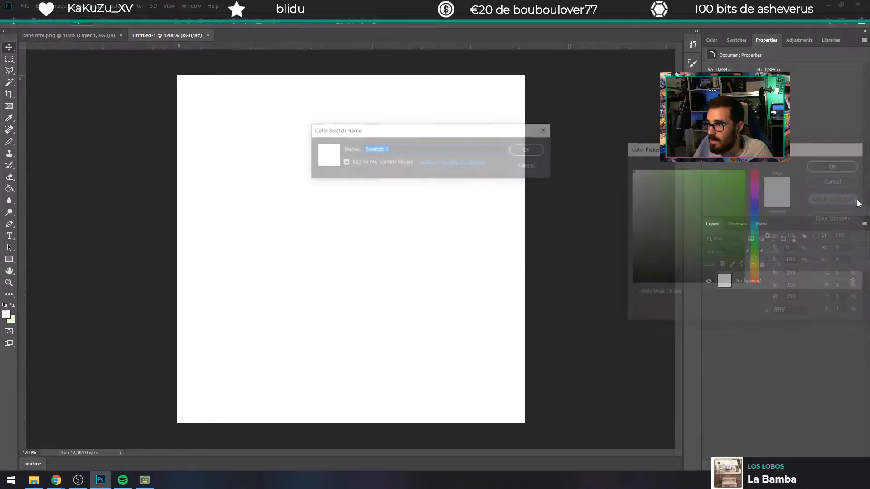
{"action": "left_click", "coordinate": [528, 165]}
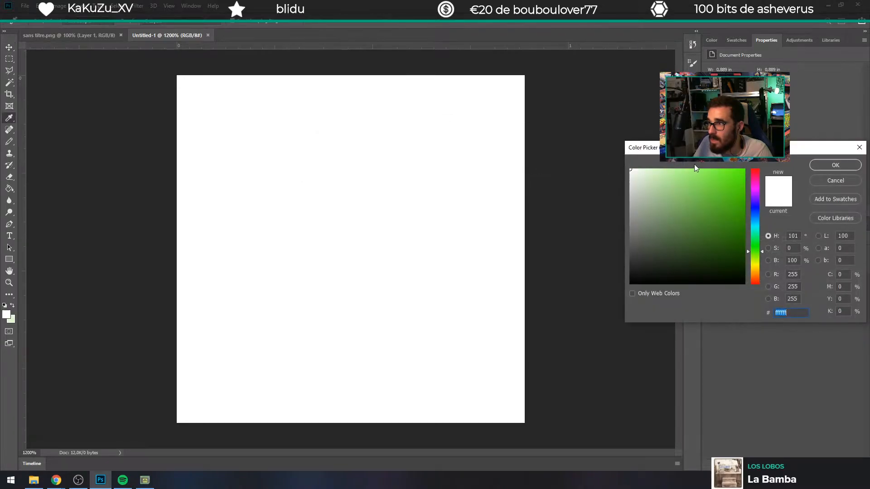
{"action": "left_click", "coordinate": [859, 147]}
Step: Display the colour swatches and set the background colour to the bright green Transparent swatch
{"action": "left_click", "coordinate": [734, 40]}
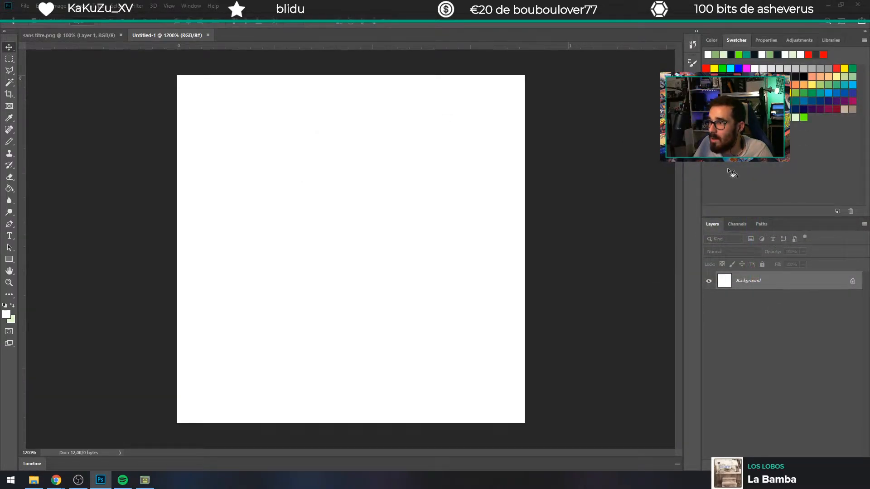
{"action": "left_click", "coordinate": [743, 170]}
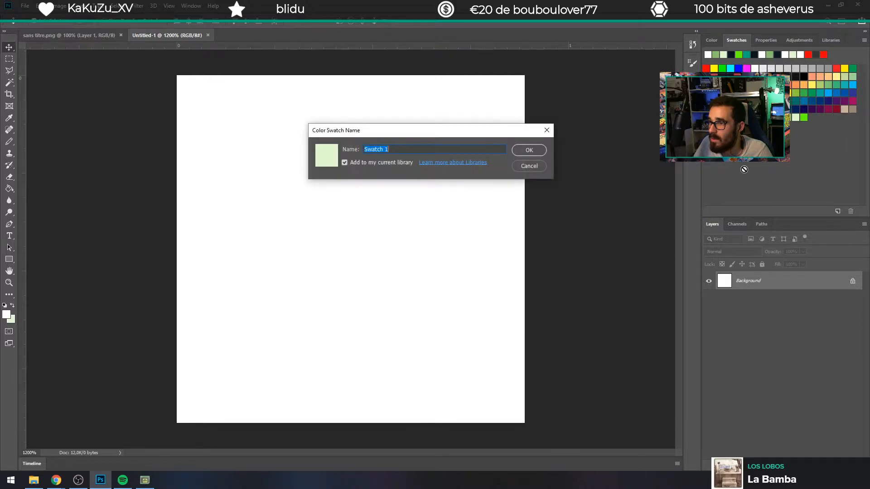
{"action": "left_click", "coordinate": [533, 165]}
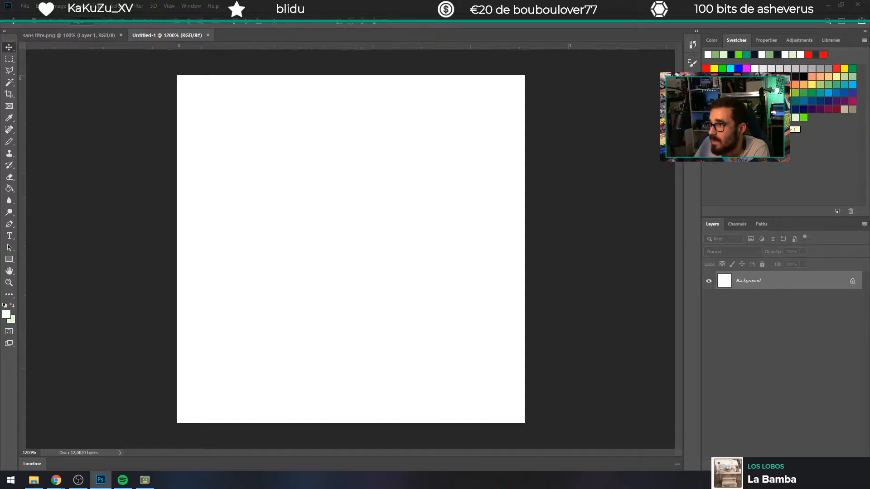
{"action": "left_click", "coordinate": [804, 117], "text": "ctrl"}
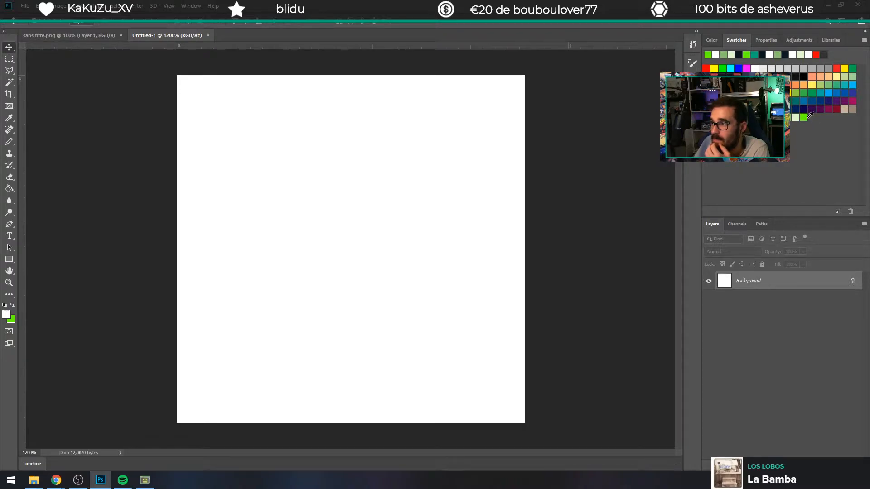
{"action": "left_click_drag", "start_coordinate": [339, 176], "coordinate": [343, 180]}
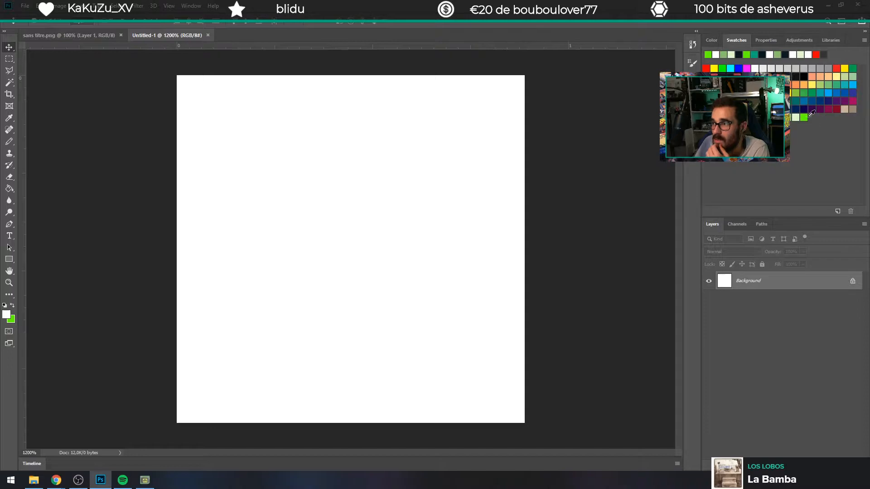
Step: Set the Rectangle tool's fill and stroke to the bright green colour of the GB Studio palette
{"action": "left_click", "coordinate": [9, 259]}
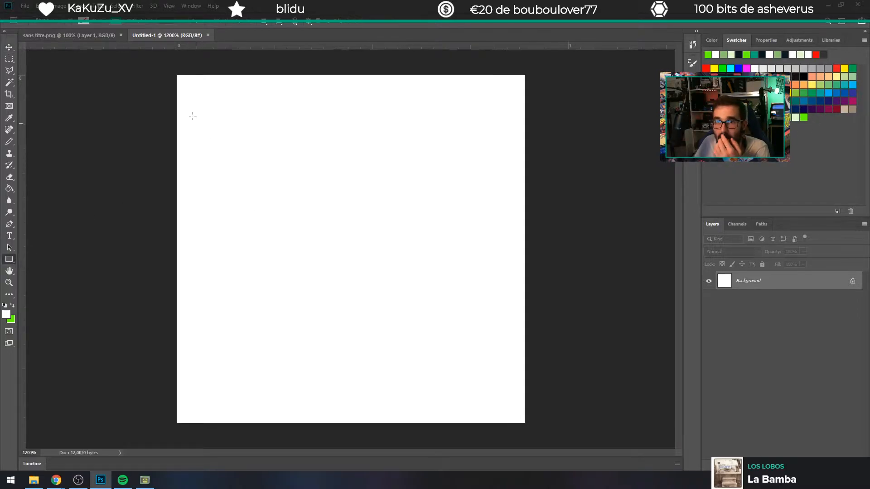
{"action": "left_click", "coordinate": [83, 22]}
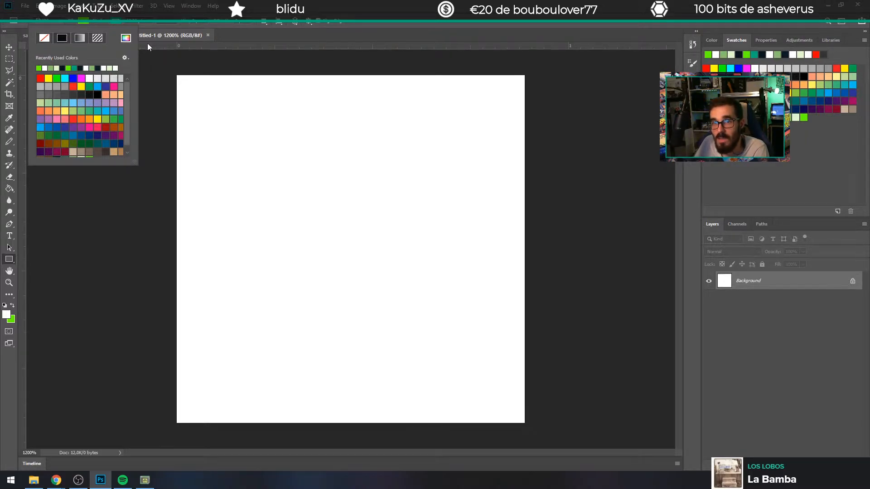
{"action": "left_click", "coordinate": [115, 22]}
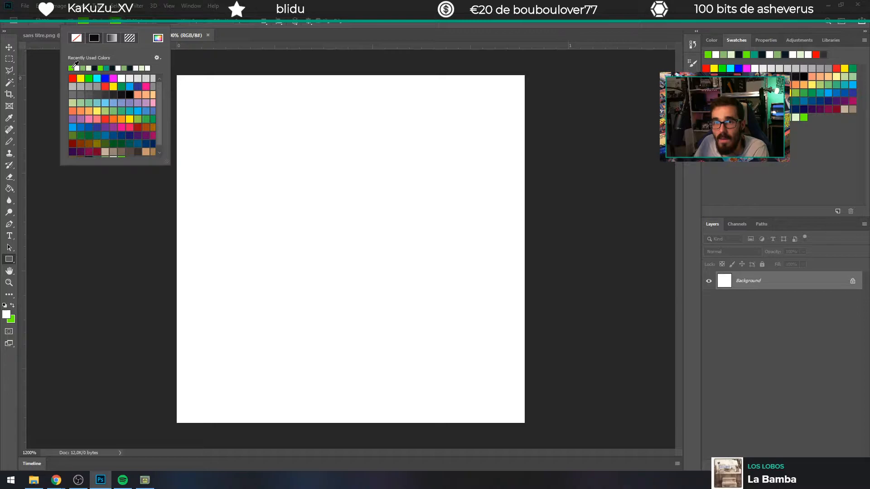
{"action": "left_click", "coordinate": [395, 3]}
Step: Try to cover the whole canvas with a bright green rectangle, and undo it
{"action": "left_click_drag", "start_coordinate": [170, 66], "coordinate": [529, 426]}
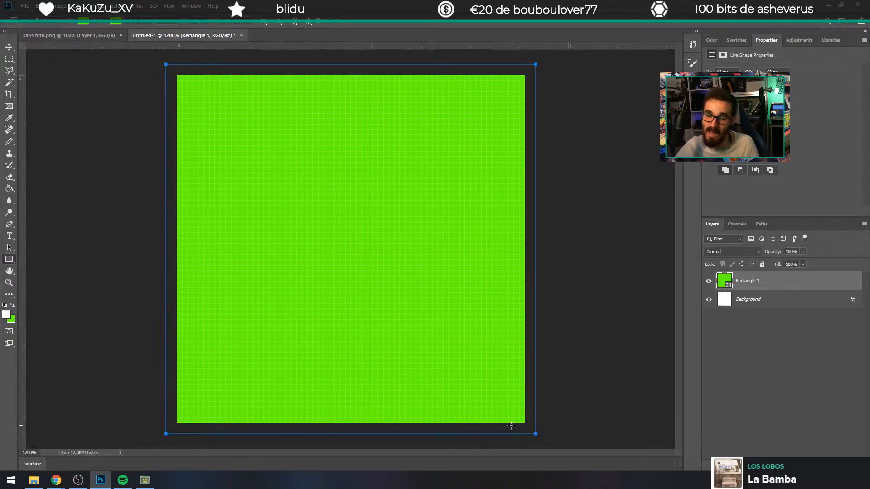
{"action": "key", "text": "ctrl+4"}
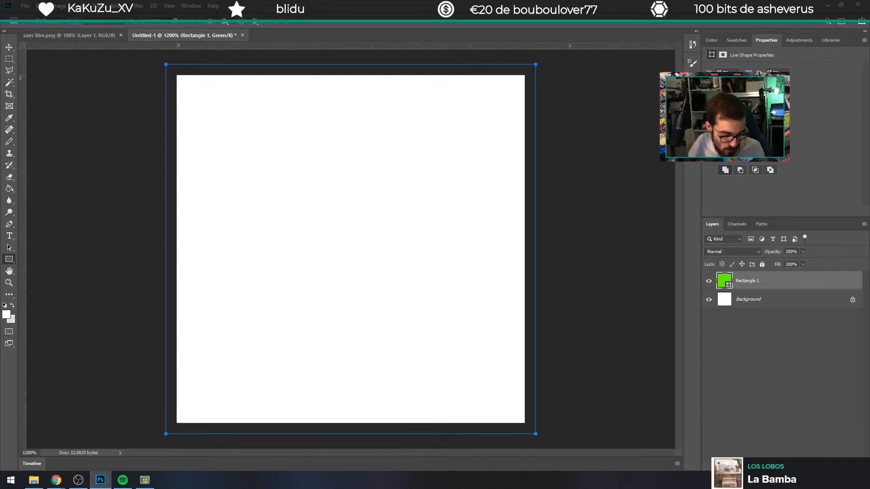
{"action": "key", "text": "ctrl+z"}
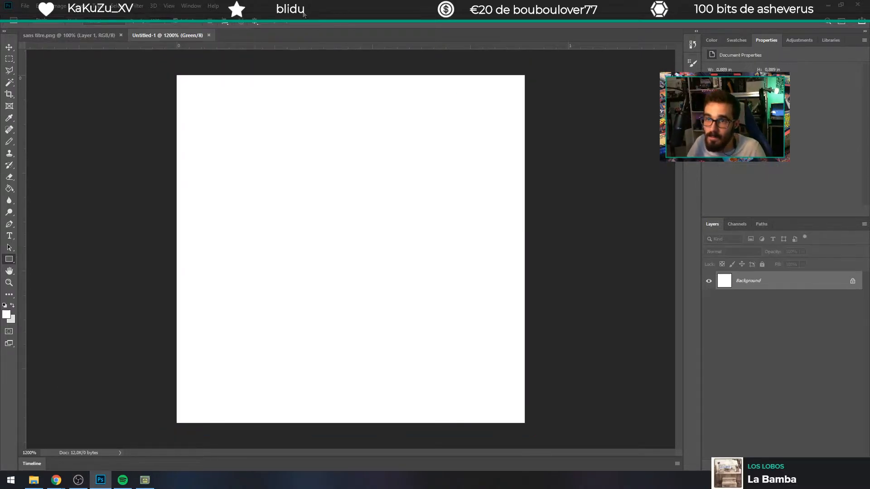
Step: Display the colour swatches and try to redraw a rectangle over the whole canvas
{"action": "left_click", "coordinate": [5, 317]}
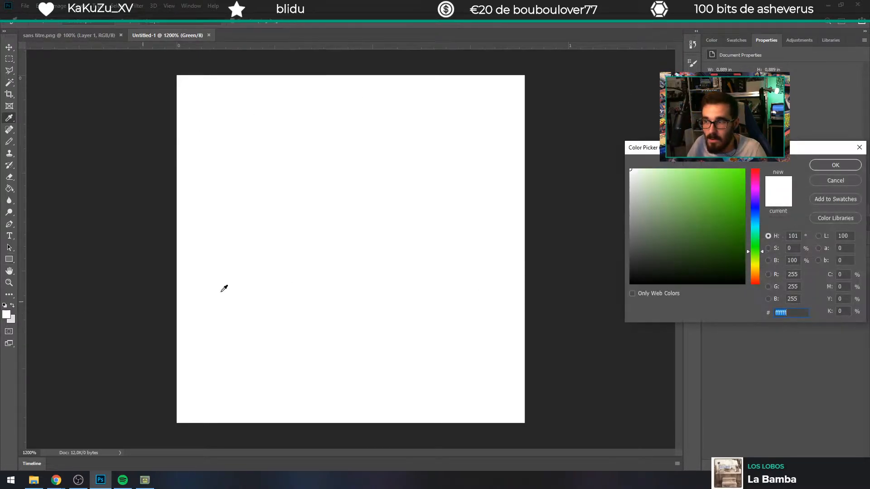
{"action": "left_click", "coordinate": [858, 147]}
{"action": "left_click", "coordinate": [736, 40]}
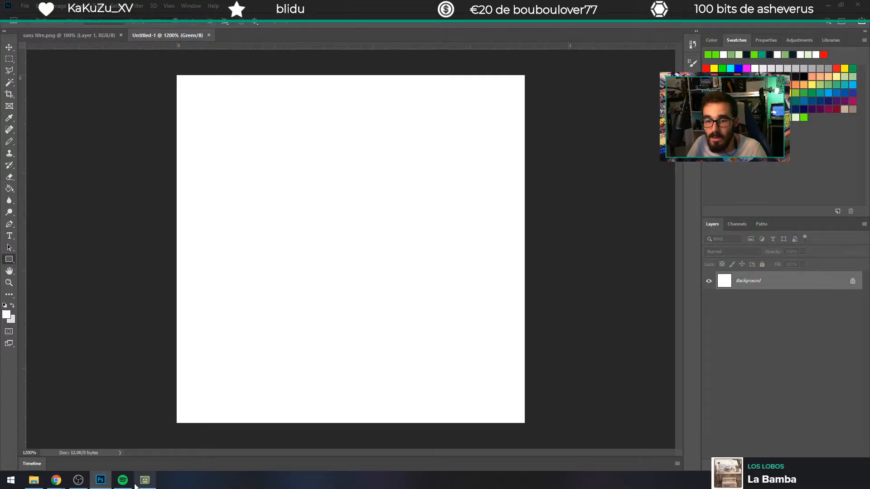
{"action": "mouse_move", "coordinate": [122, 480]}
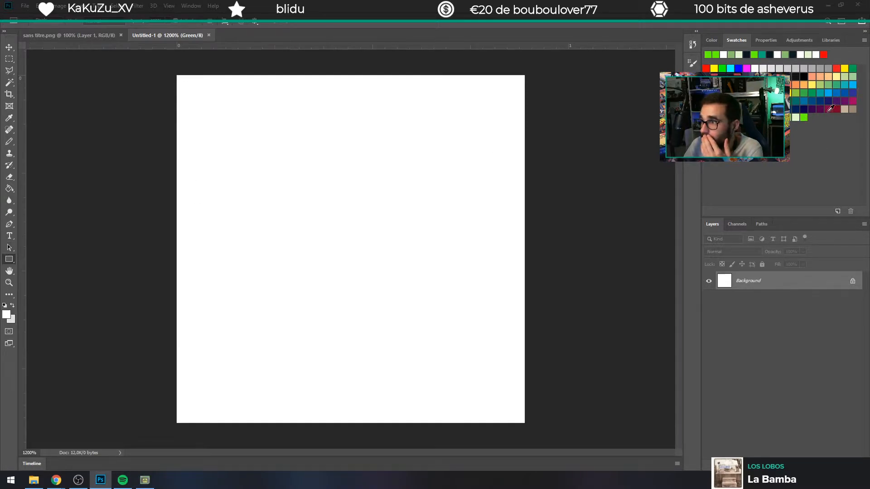
{"action": "left_click_drag", "start_coordinate": [164, 65], "coordinate": [530, 422]}
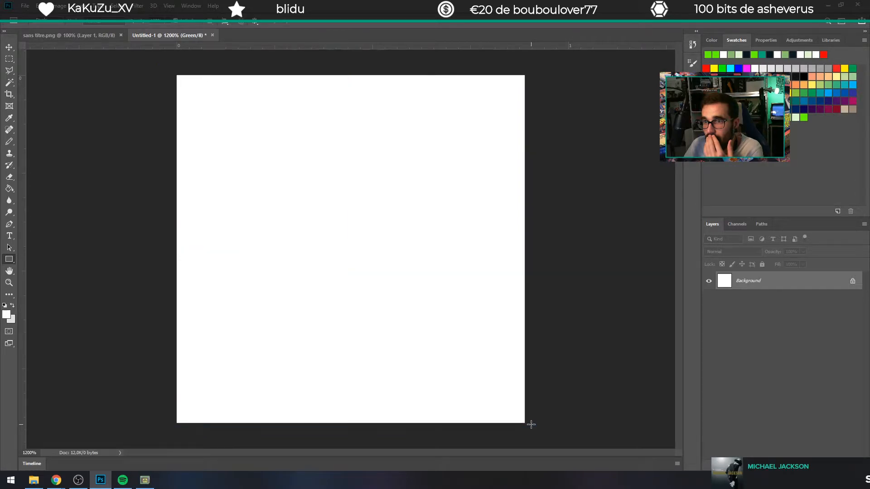
Step: Set the foreground colour to the bright green swatch, #65ff00
{"action": "left_click", "coordinate": [7, 314]}
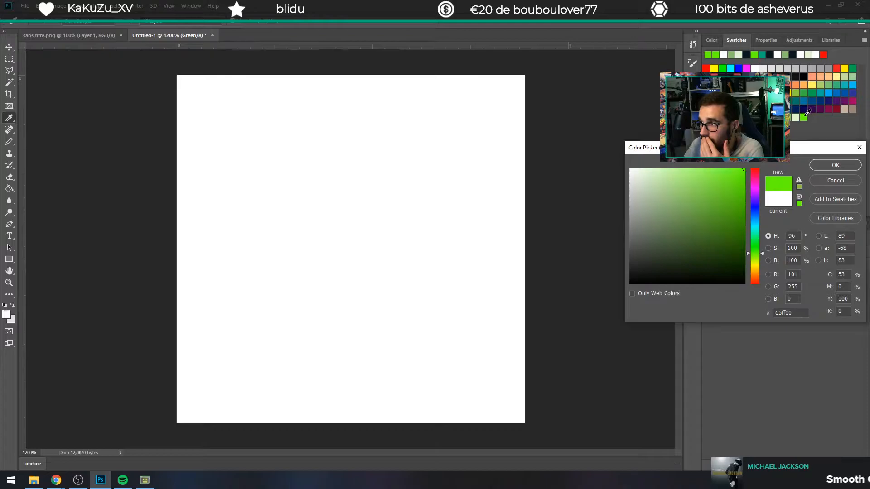
{"action": "left_click", "coordinate": [835, 165]}
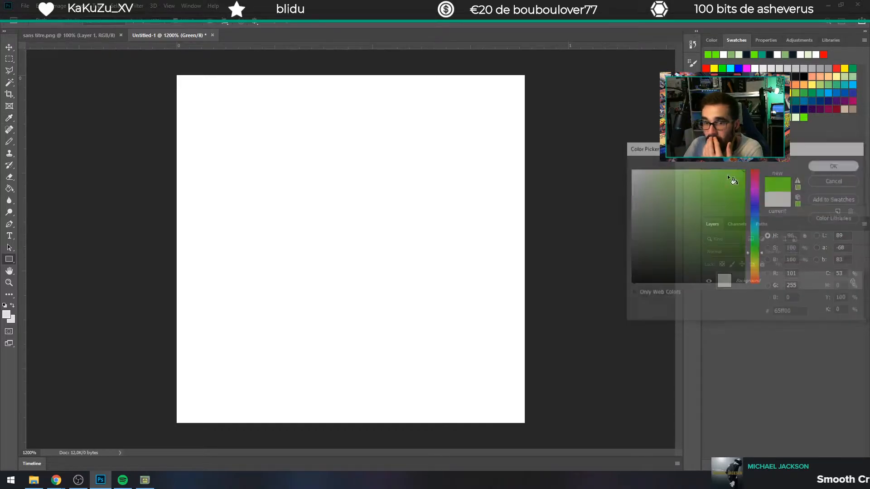
{"action": "left_click", "coordinate": [6, 313]}
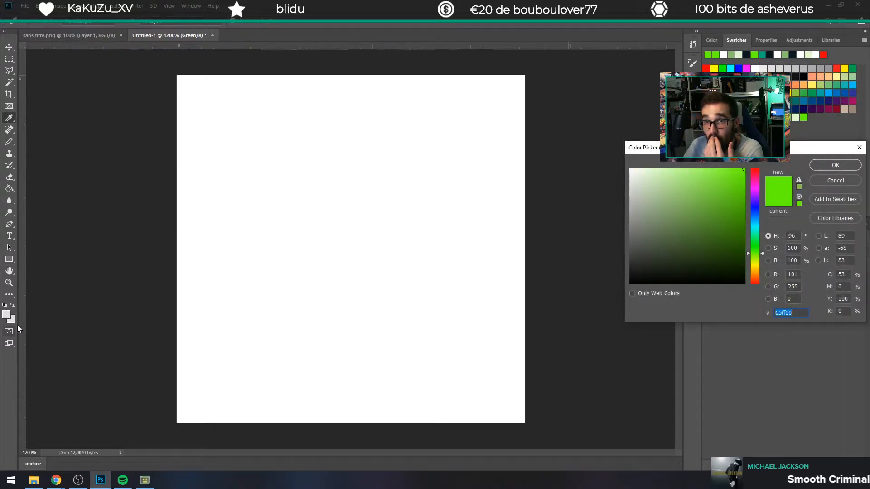
{"action": "left_click", "coordinate": [840, 176]}
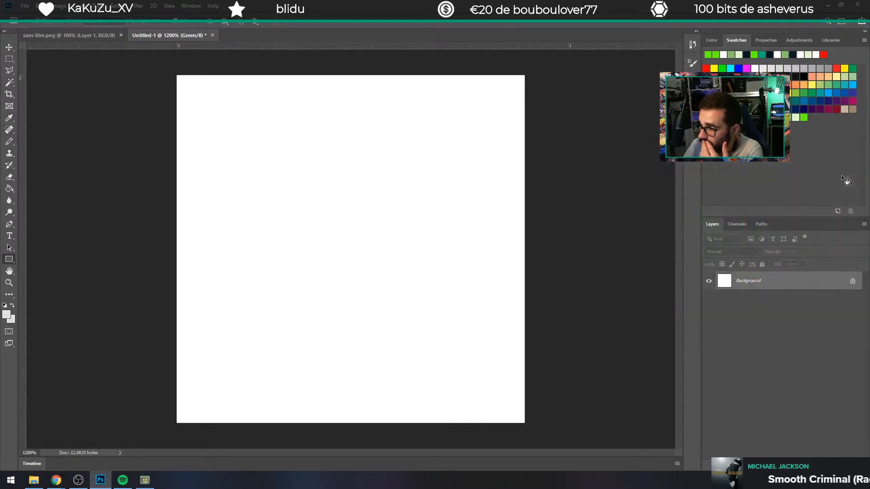
Step: Restore the composite RGB view and cover the whole canvas with a bright green rectangle
{"action": "key", "text": "ctrl+1"}
{"action": "key", "text": "ctrl+2"}
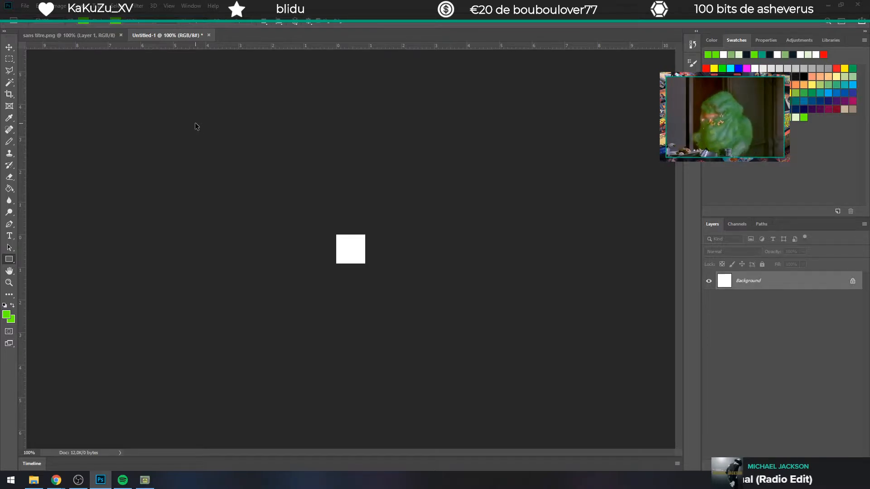
{"action": "key", "text": "ctrl+plus"}
{"action": "key", "text": "ctrl+plus"}
{"action": "key", "text": "ctrl+plus"}
{"action": "key", "text": "ctrl+plus"}
{"action": "key", "text": "ctrl+plus"}
{"action": "key", "text": "ctrl+plus"}
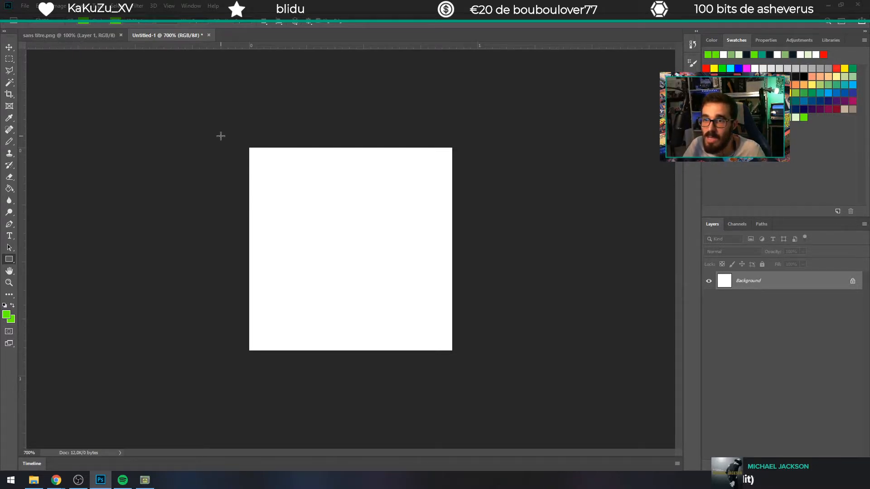
{"action": "left_click_drag", "start_coordinate": [244, 139], "coordinate": [461, 357]}
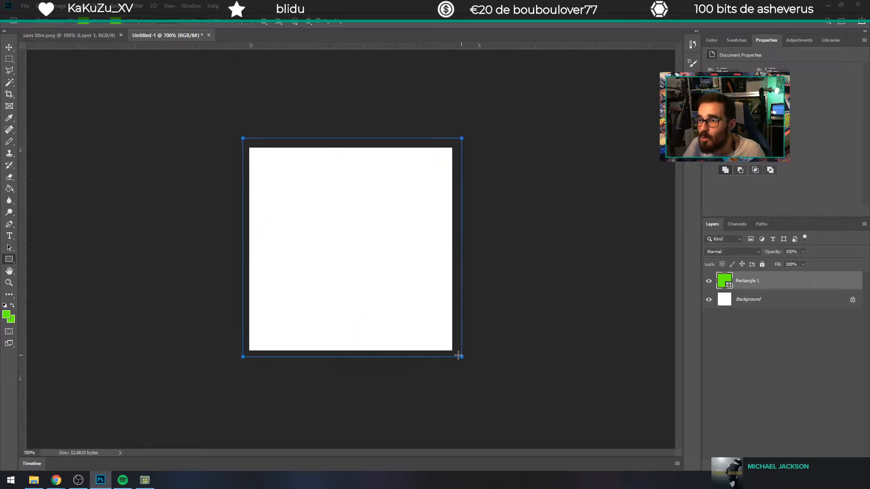
{"action": "key", "text": "ctrl+plus"}
{"action": "key", "text": "ctrl+plus"}
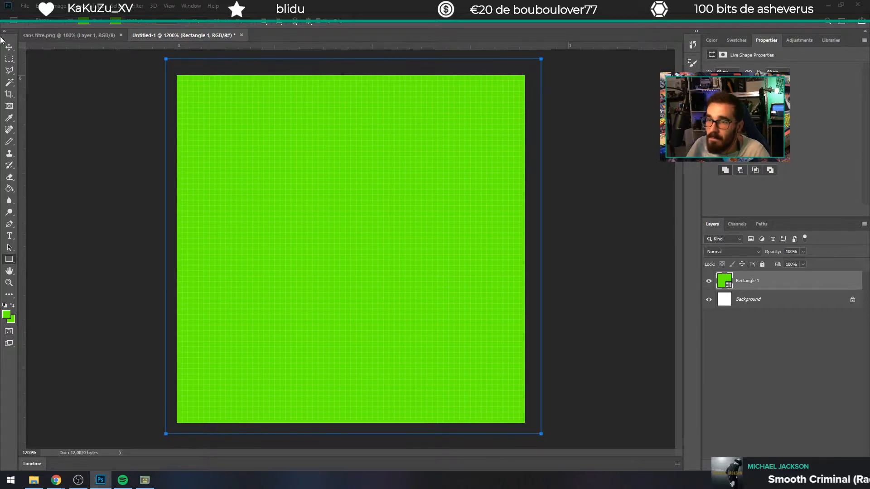
{"action": "left_click", "coordinate": [13, 50]}
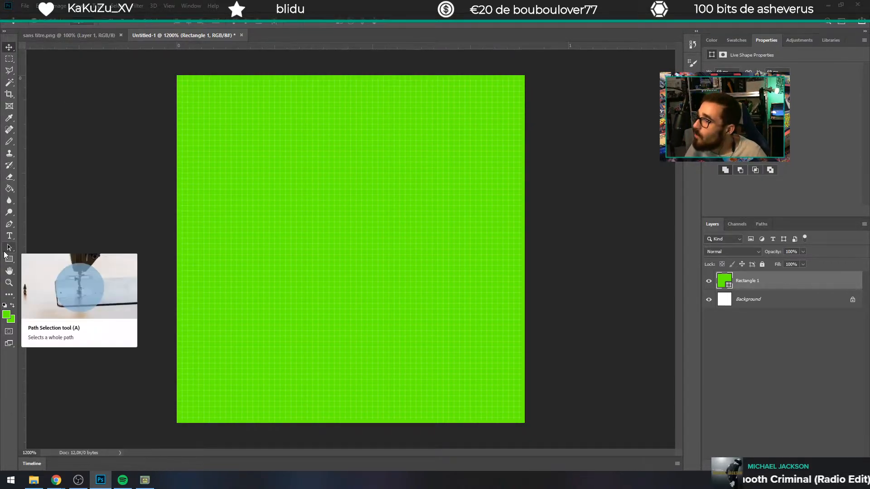
Step: Take the Pencil tool and set the background colour to the medium green GB Studio swatch
{"action": "left_click", "coordinate": [736, 40]}
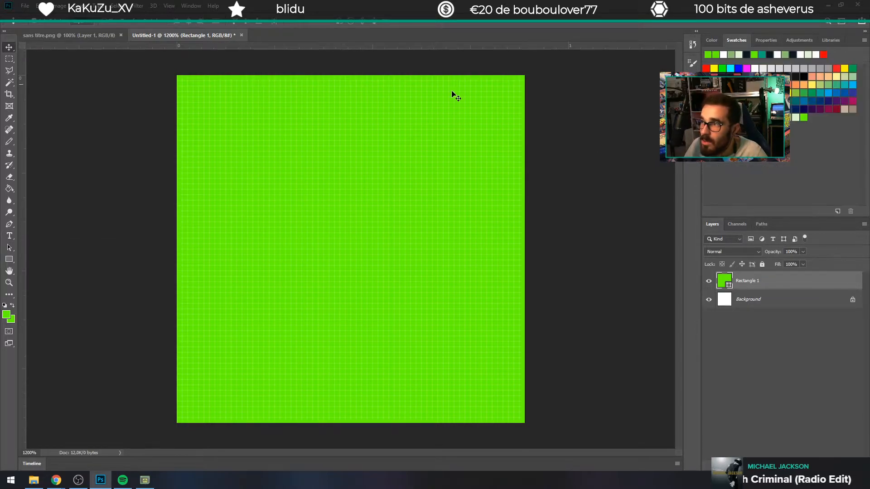
{"action": "left_click", "coordinate": [9, 143]}
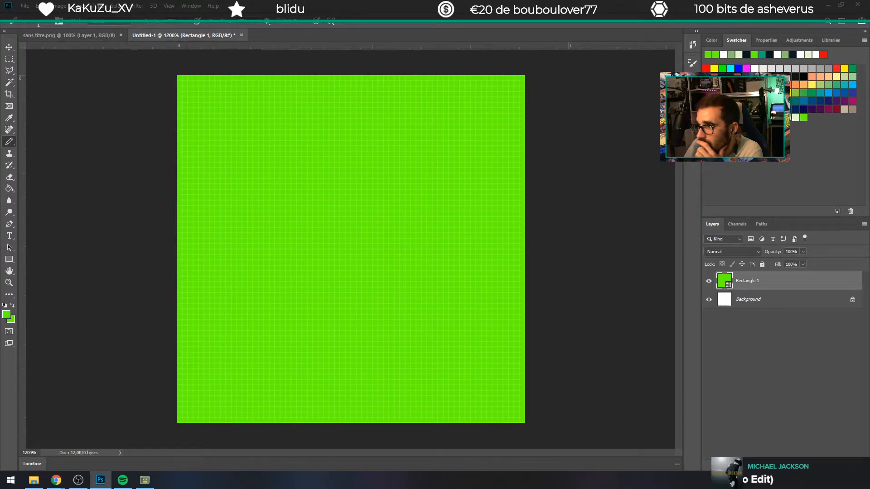
{"action": "left_click", "coordinate": [787, 117]}
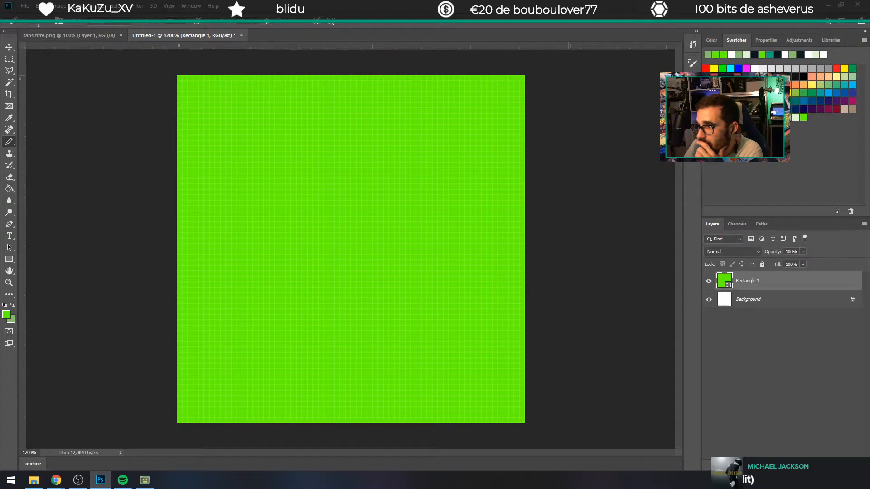
{"action": "left_click", "coordinate": [779, 117]}
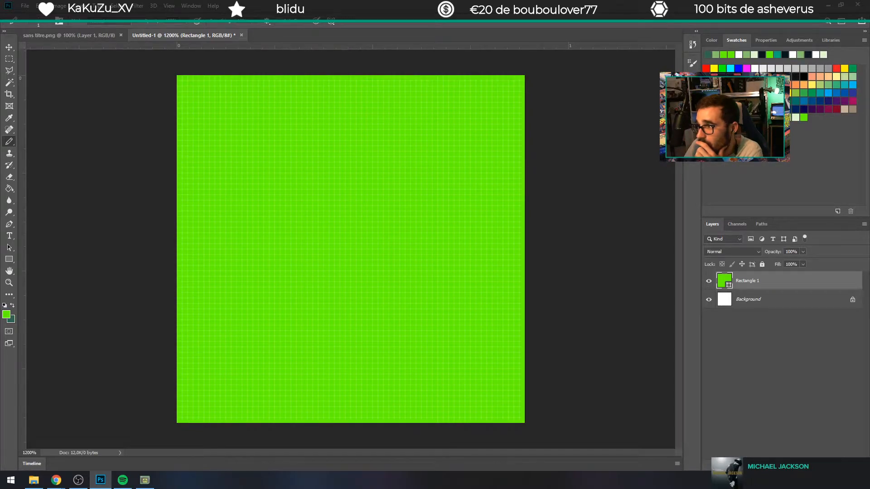
{"action": "left_click", "coordinate": [786, 118]}
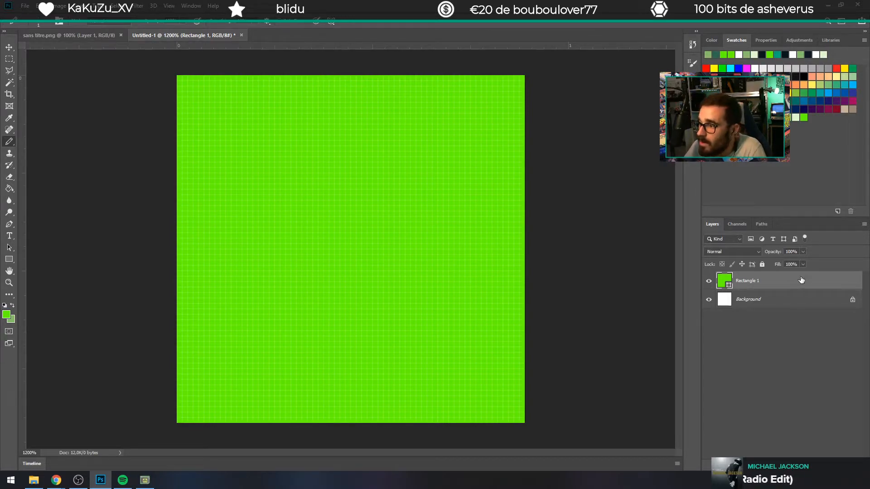
Step: Add a new empty layer above the green rectangle layer
{"action": "left_click", "coordinate": [750, 336]}
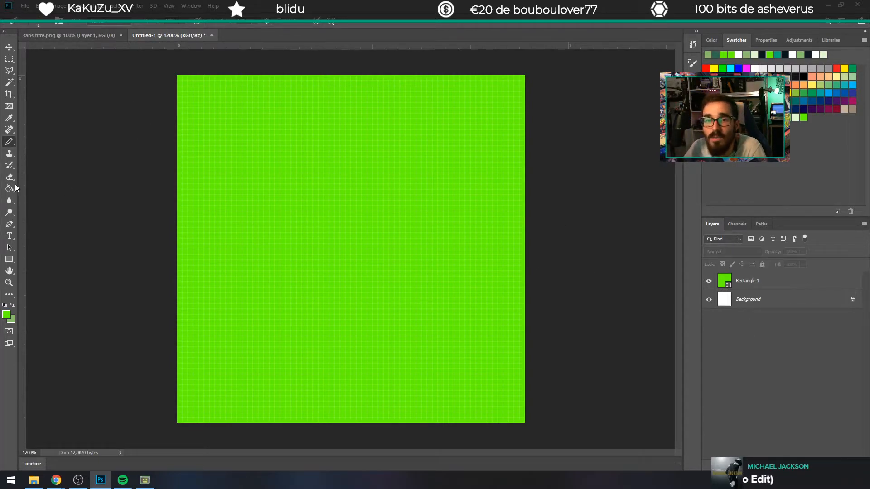
{"action": "left_click", "coordinate": [216, 172]}
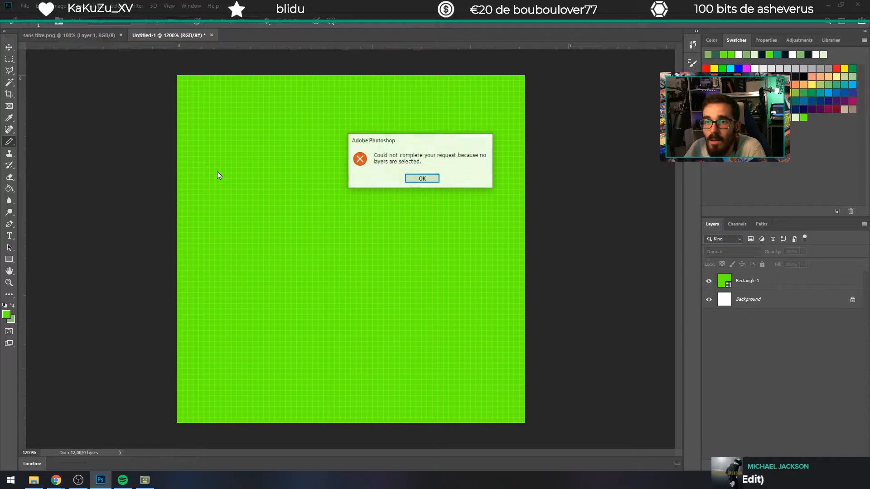
{"action": "left_click", "coordinate": [422, 179]}
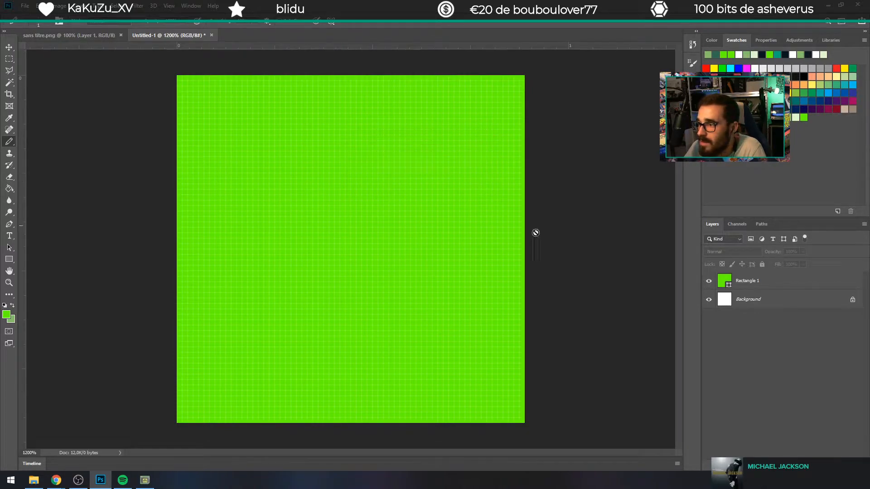
{"action": "left_click", "coordinate": [767, 281]}
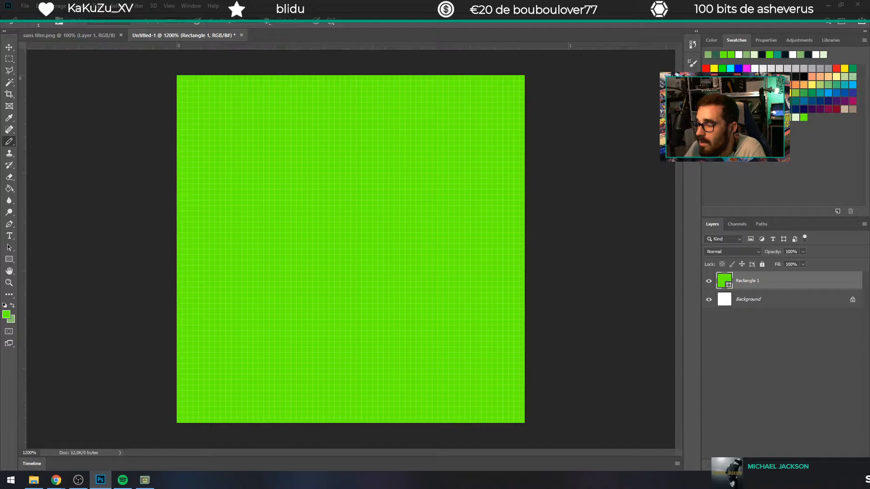
{"action": "left_click", "coordinate": [838, 465]}
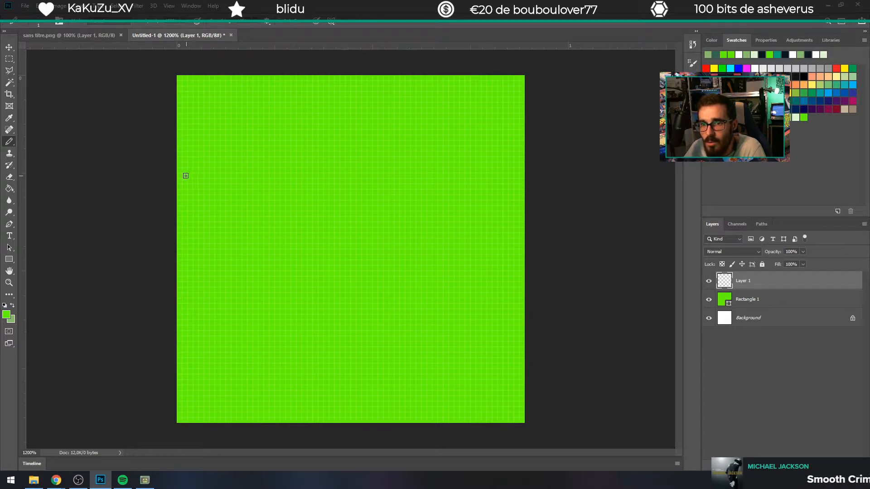
Step: Switch to Chrome and search Google for "buisson pixel art" in a new tab
{"action": "mouse_move", "coordinate": [59, 482]}
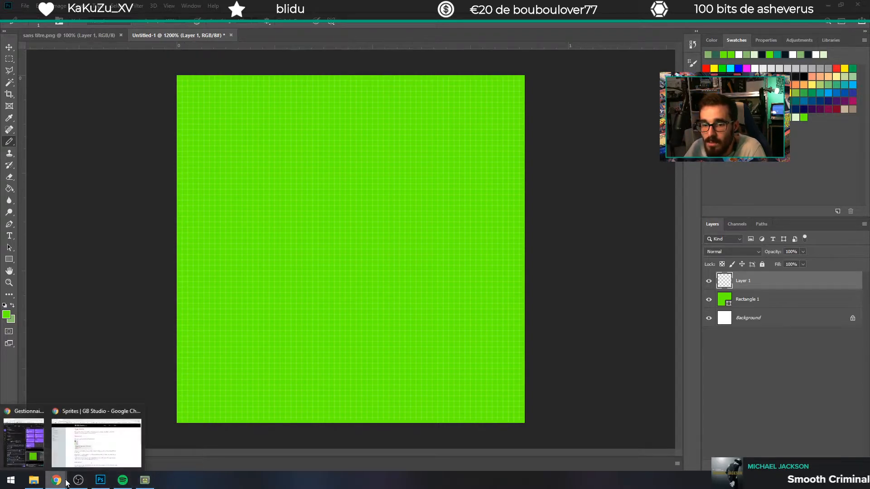
{"action": "left_click", "coordinate": [107, 448]}
{"action": "double_click", "coordinate": [245, 246]}
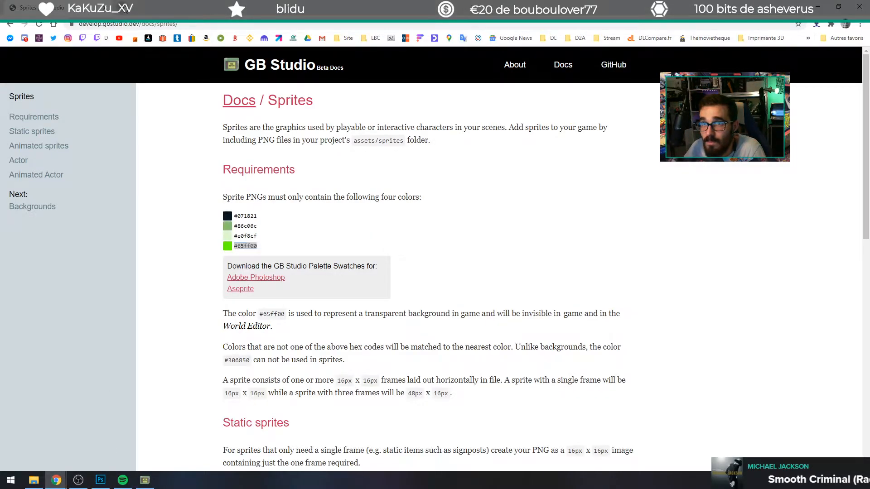
{"action": "left_click", "coordinate": [123, 8]}
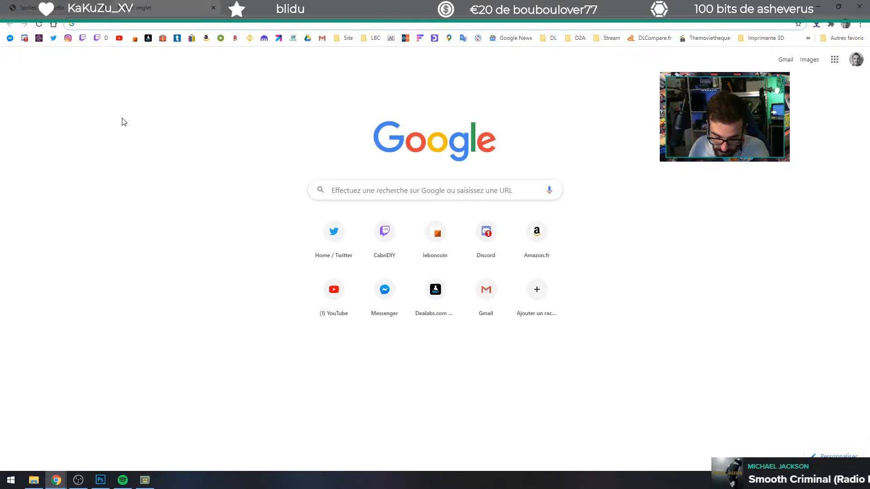
{"action": "type", "text": "buiss"}
{"action": "type", "text": "pive"}
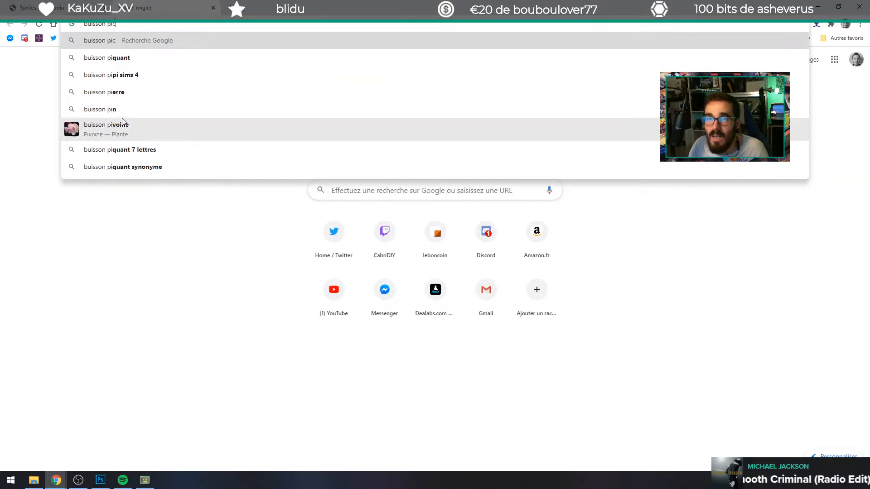
{"action": "key", "text": "BackSpace"}
{"action": "key", "text": "BackSpace"}
{"action": "type", "text": "x"}
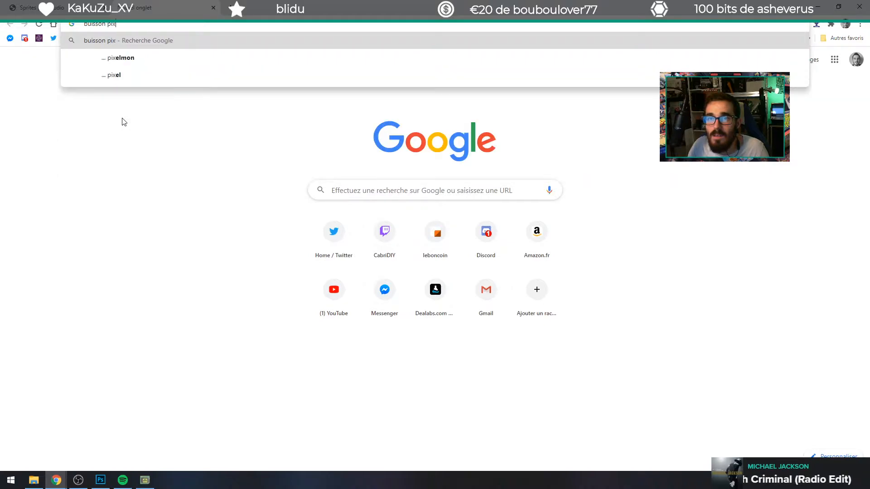
{"action": "type", "text": "el art"}
{"action": "key", "text": "Return"}
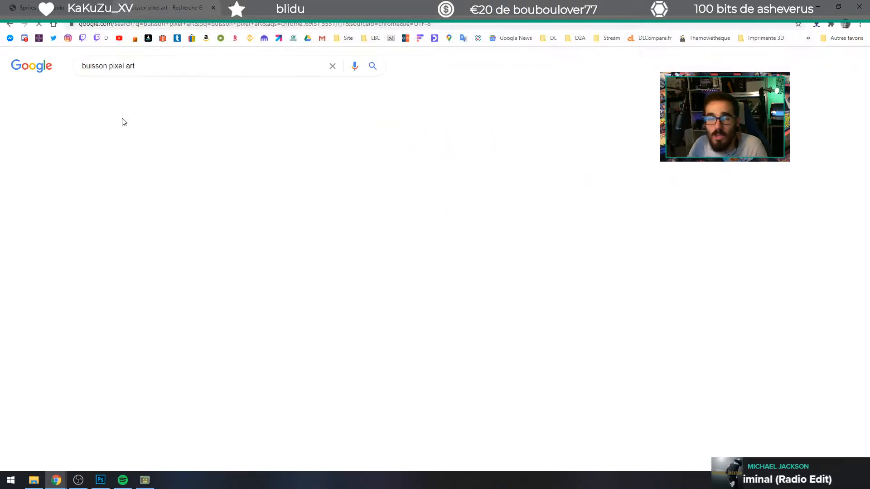
Step: Look through the image results for "buisson pixel art" for bush references
{"action": "left_click", "coordinate": [129, 92]}
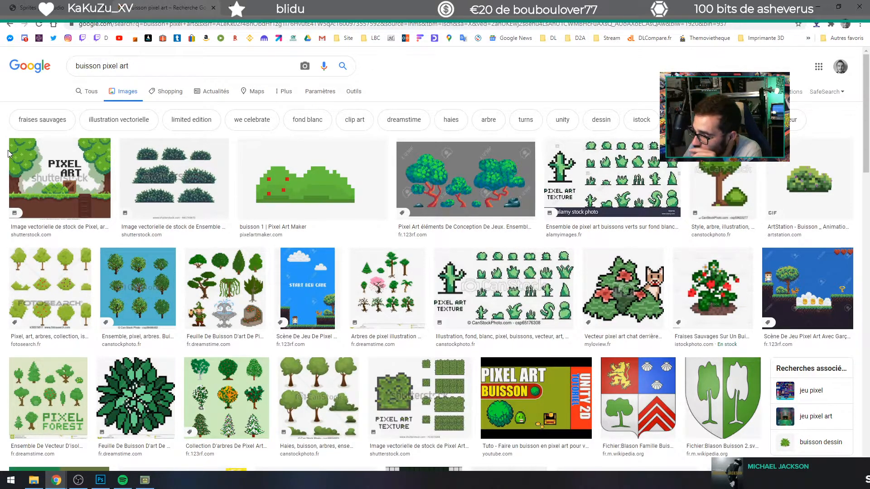
{"action": "scroll", "coordinate": [322, 348], "scroll_direction": "down", "scroll_amount": 2}
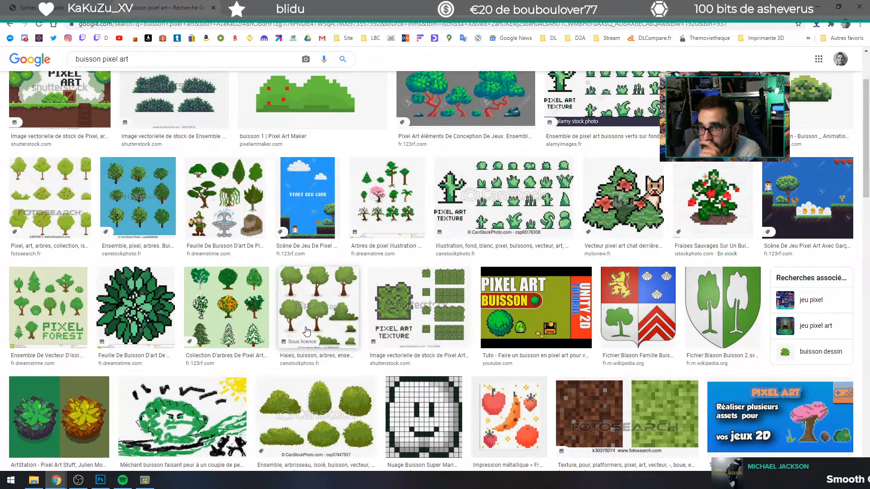
{"action": "scroll", "coordinate": [306, 331], "scroll_direction": "down", "scroll_amount": 2}
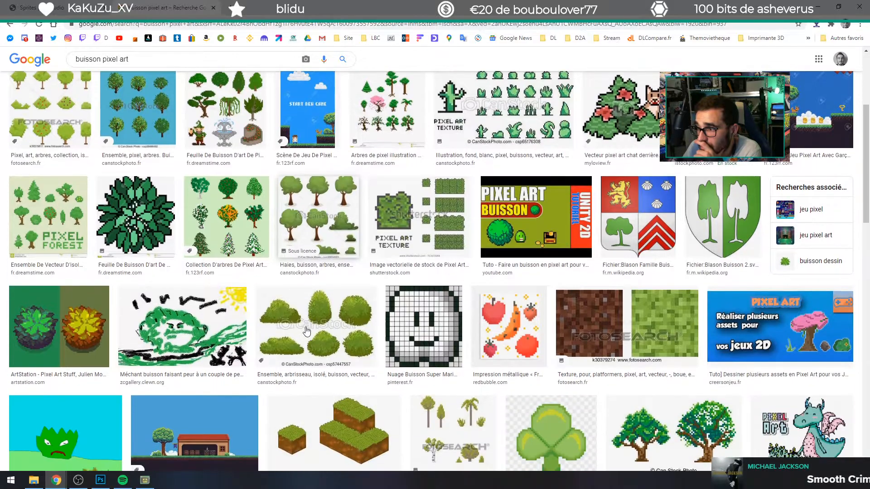
{"action": "scroll", "coordinate": [307, 331], "scroll_direction": "down", "scroll_amount": 2}
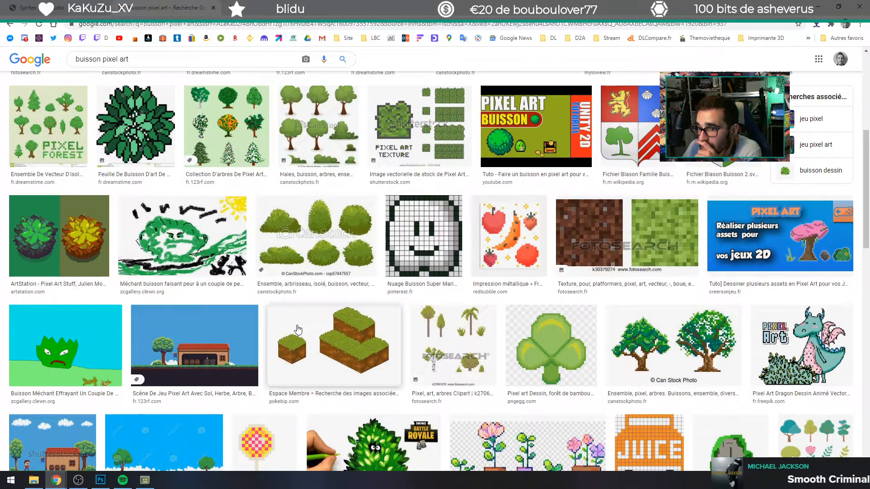
{"action": "scroll", "coordinate": [295, 328], "scroll_direction": "down", "scroll_amount": 1}
{"action": "scroll", "coordinate": [294, 327], "scroll_direction": "down", "scroll_amount": 2}
{"action": "scroll", "coordinate": [281, 322], "scroll_direction": "up", "scroll_amount": 9}
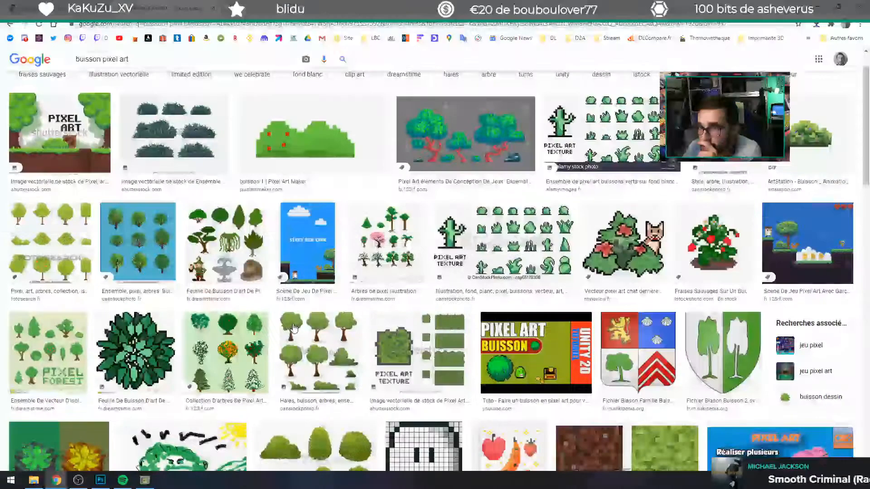
Step: Change the image search to "haie pixel art"
{"action": "double_click", "coordinate": [88, 66]}
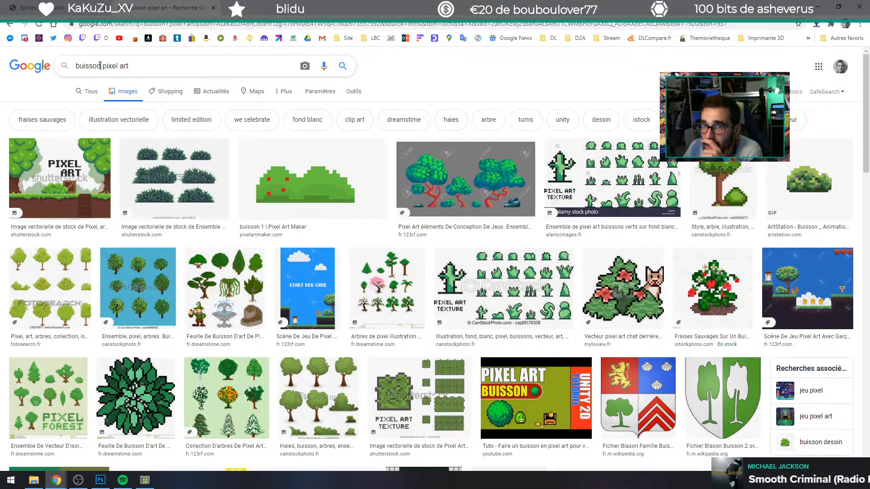
{"action": "type", "text": "haie"}
{"action": "key", "text": "Return"}
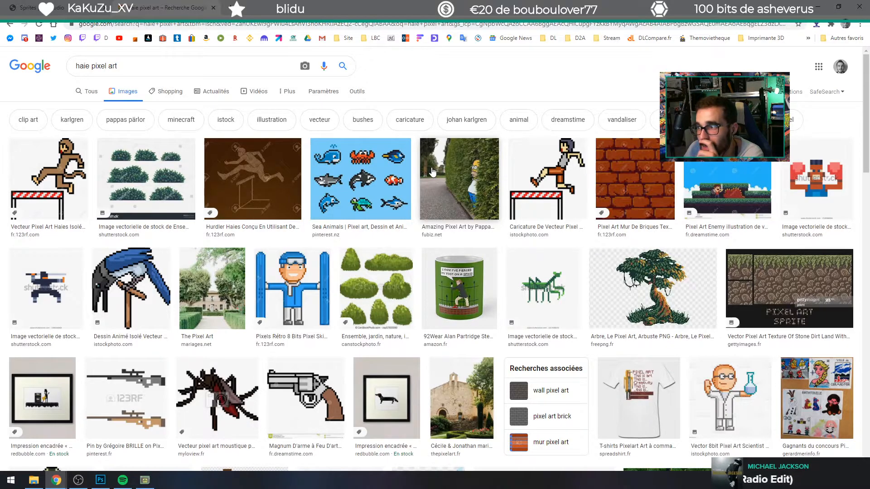
Step: Examine the hedge image results for a usable pixel-art reference
{"action": "scroll", "coordinate": [428, 172], "scroll_direction": "down", "scroll_amount": 2}
{"action": "scroll", "coordinate": [422, 169], "scroll_direction": "down", "scroll_amount": 6}
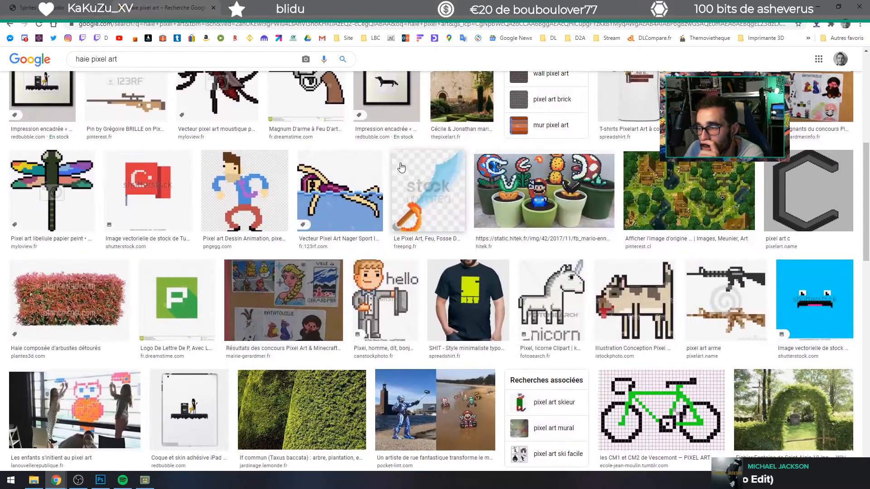
{"action": "scroll", "coordinate": [376, 167], "scroll_direction": "down", "scroll_amount": 5}
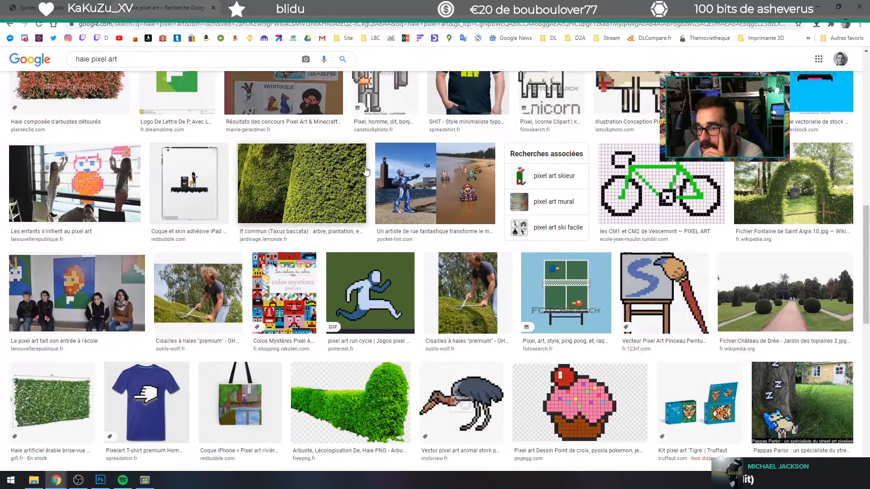
{"action": "scroll", "coordinate": [362, 172], "scroll_direction": "down", "scroll_amount": 5}
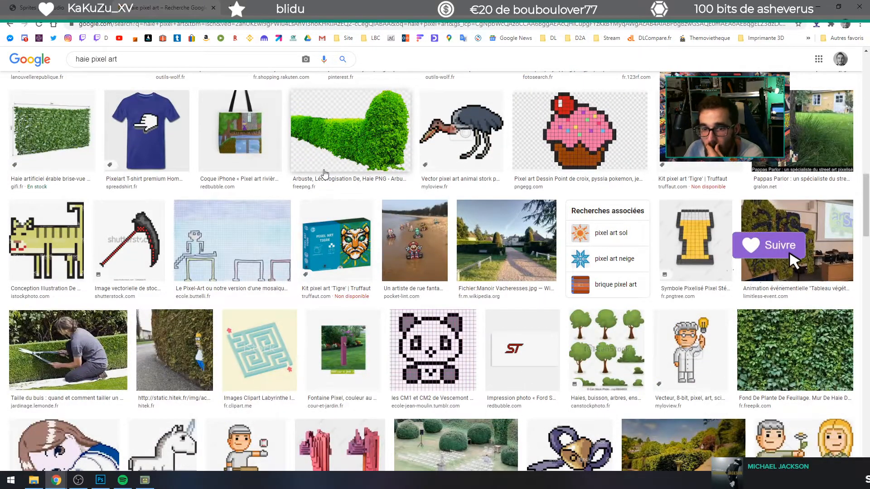
{"action": "scroll", "coordinate": [323, 175], "scroll_direction": "down", "scroll_amount": 8}
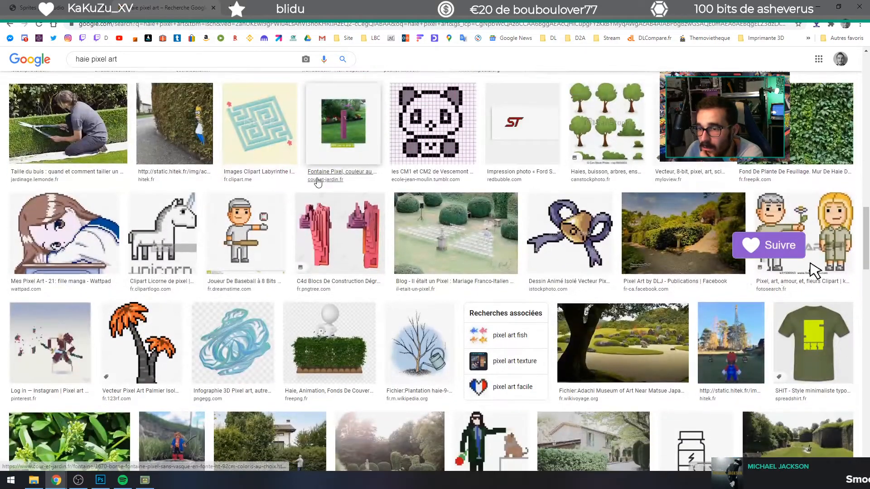
{"action": "scroll", "coordinate": [317, 181], "scroll_direction": "down", "scroll_amount": 2}
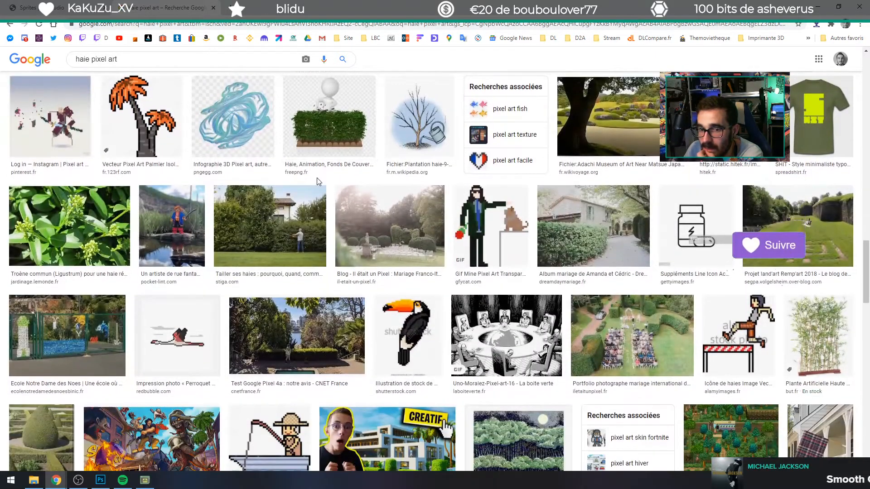
{"action": "scroll", "coordinate": [291, 180], "scroll_direction": "down", "scroll_amount": 2}
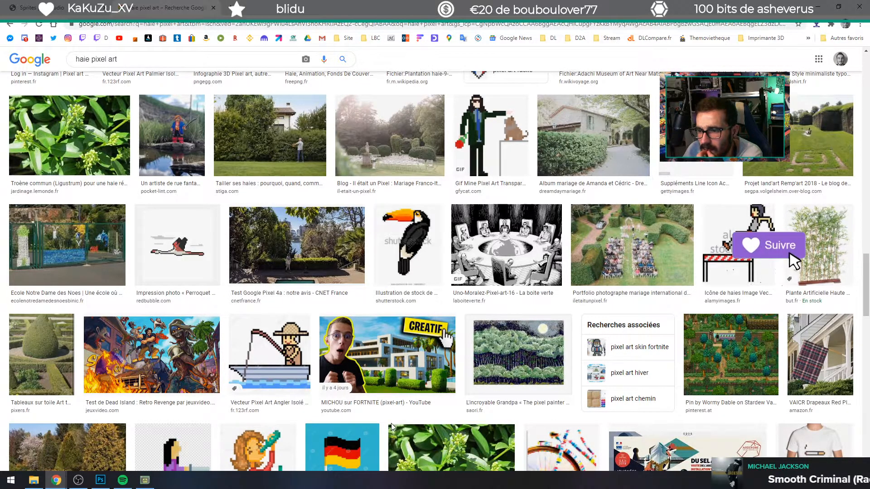
{"action": "scroll", "coordinate": [415, 421], "scroll_direction": "down", "scroll_amount": 10}
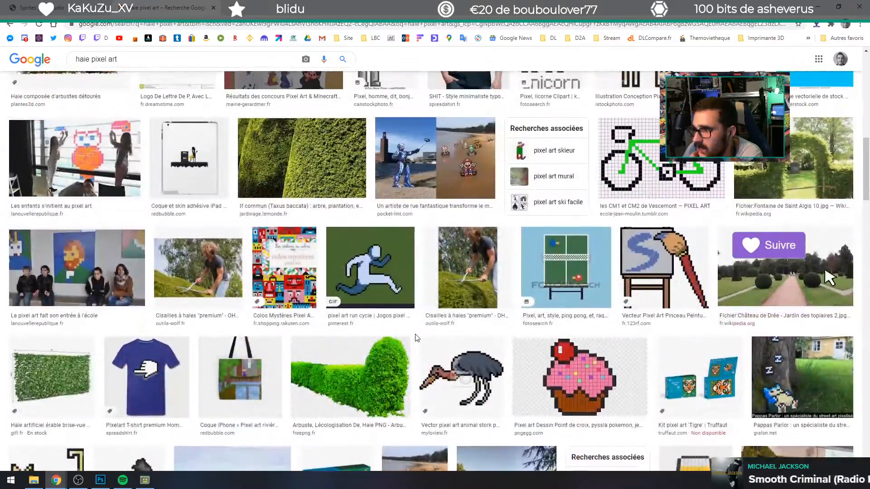
{"action": "scroll", "coordinate": [414, 337], "scroll_direction": "up", "scroll_amount": 12}
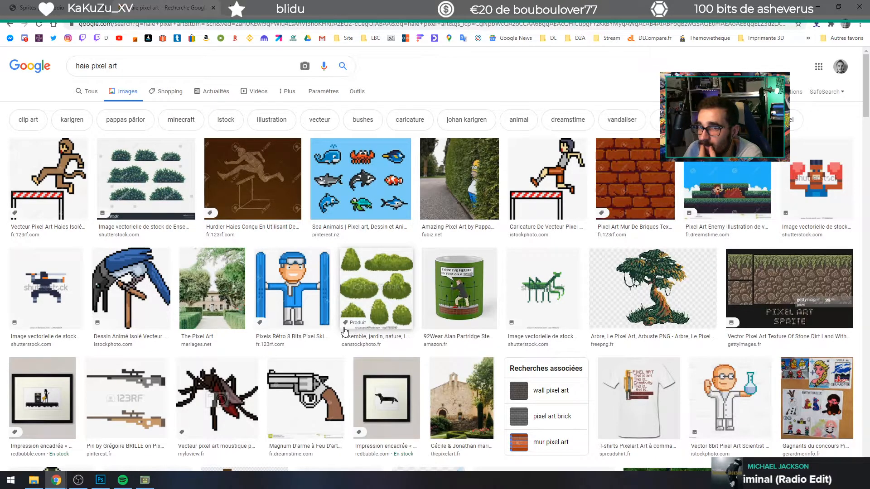
Step: Open a new browser tab for another web search
{"action": "key", "text": "ctrl+t"}
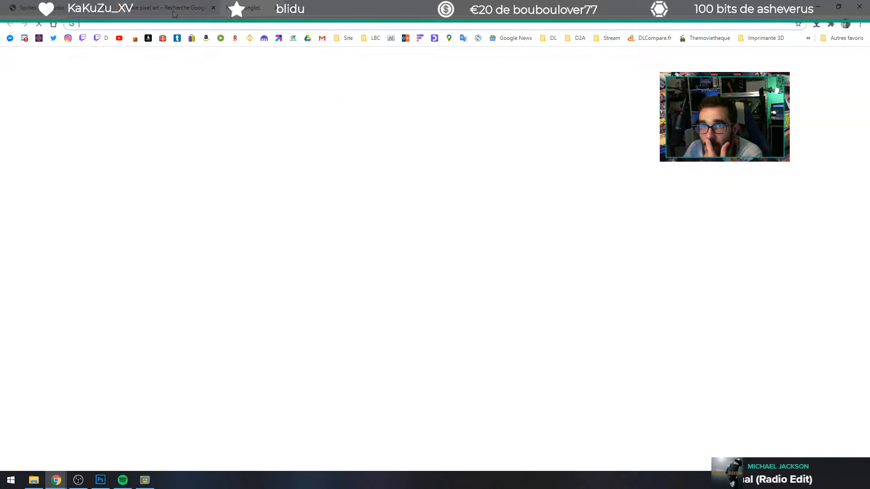
{"action": "left_click", "coordinate": [245, 24]}
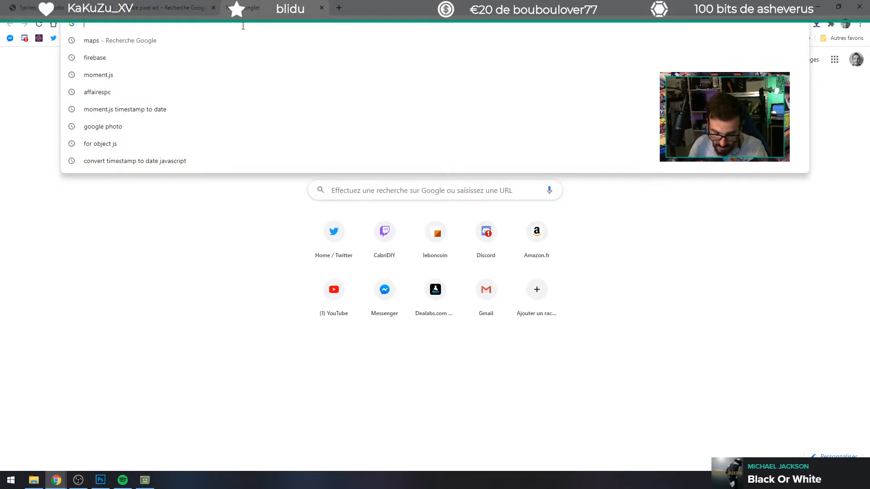
{"action": "type", "text": "pixel ar"}
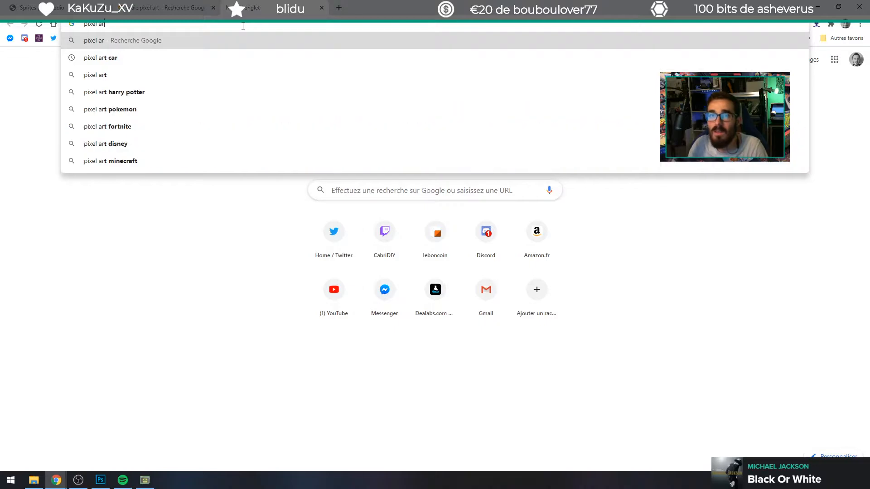
{"action": "type", "text": "t da"}
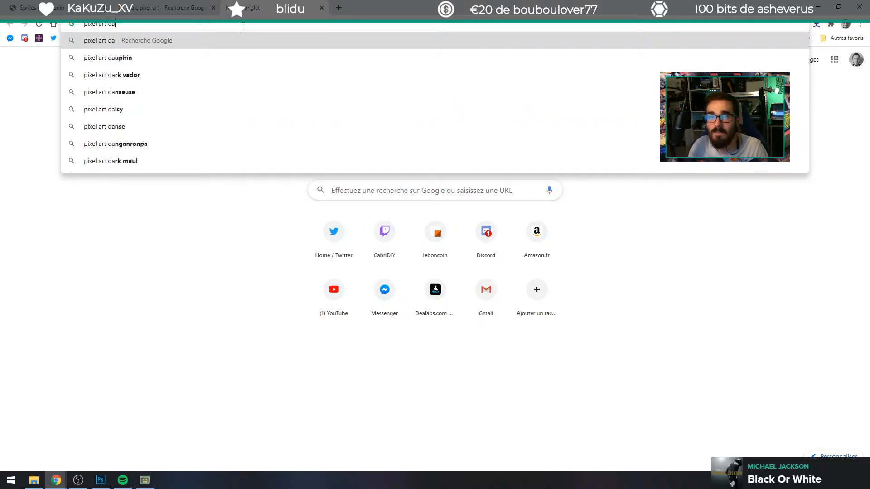
{"action": "type", "text": "tave"}
{"action": "key", "text": "ctrl+a"}
{"action": "key", "text": "BackSpace"}
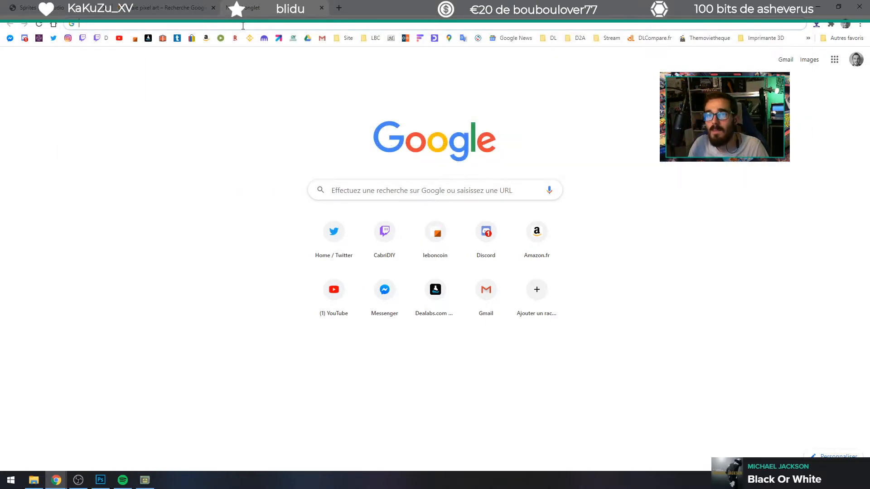
Step: Search Google for "free game assets"
{"action": "type", "text": "fam"}
{"action": "type", "text": "free gam"}
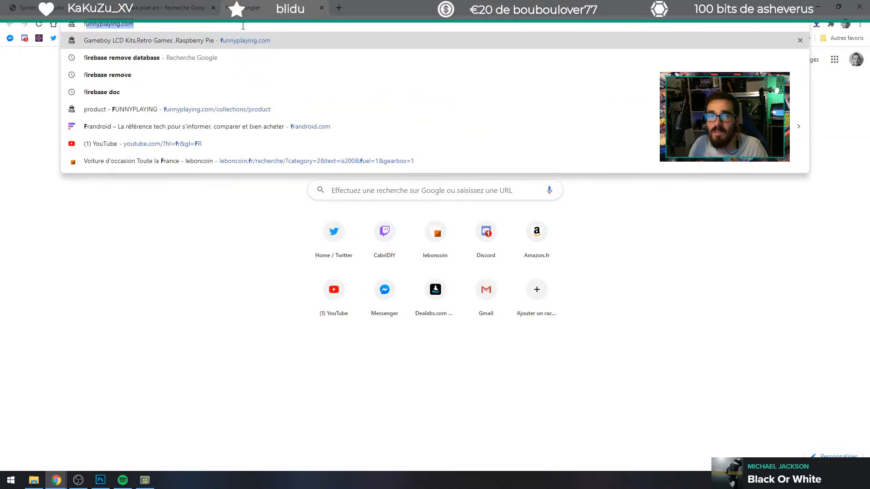
{"action": "type", "text": "e assets"}
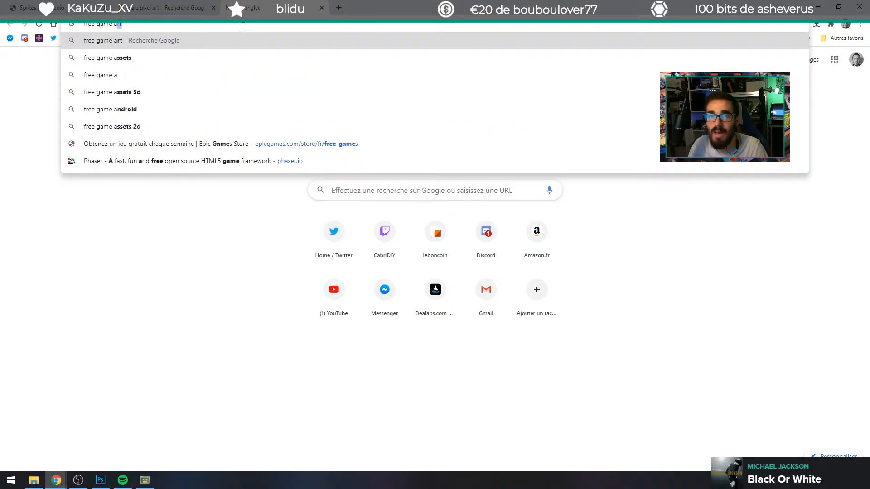
{"action": "key", "text": "Return"}
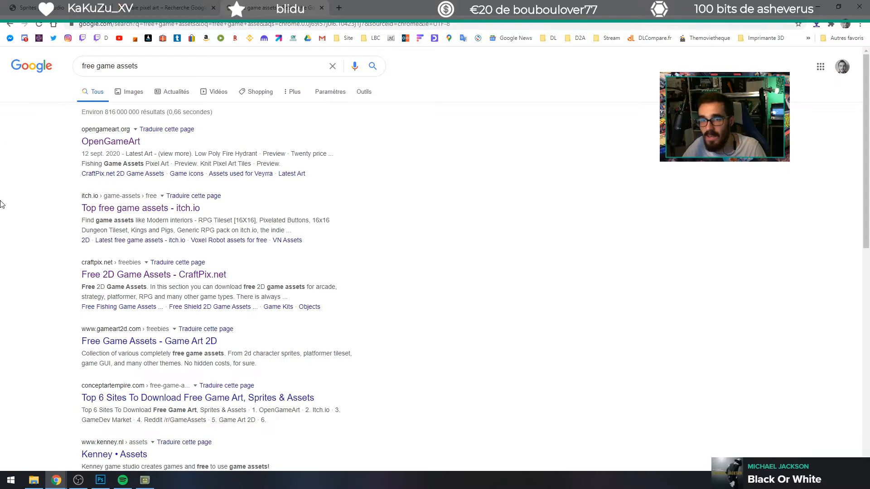
Step: Open the OpenGameArt result in its own tab and browse the site's 2D Art section
{"action": "middle_click", "coordinate": [98, 144]}
{"action": "left_click", "coordinate": [388, 16]}
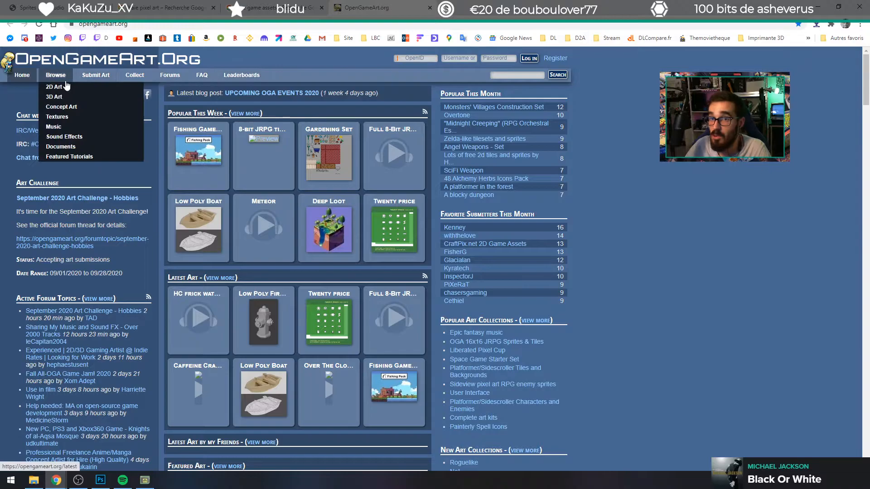
{"action": "left_click", "coordinate": [58, 89]}
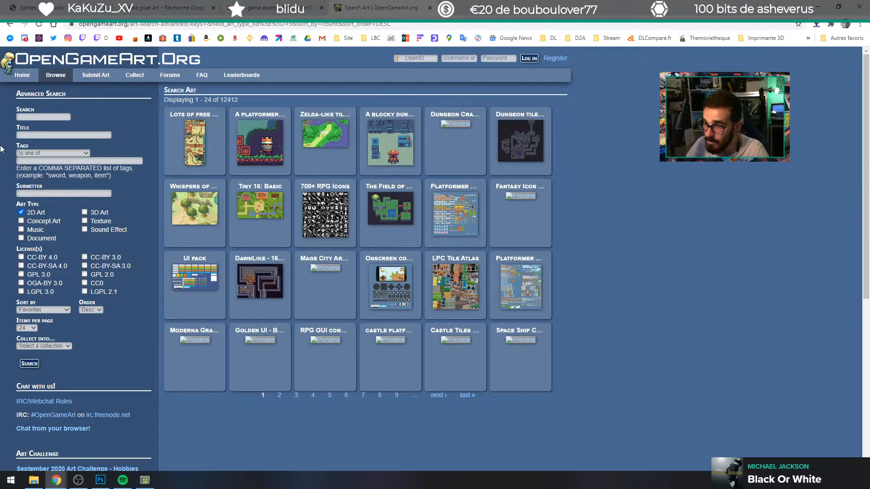
Step: Search the OpenGameArt 2D art for "trees"
{"action": "left_click", "coordinate": [46, 117]}
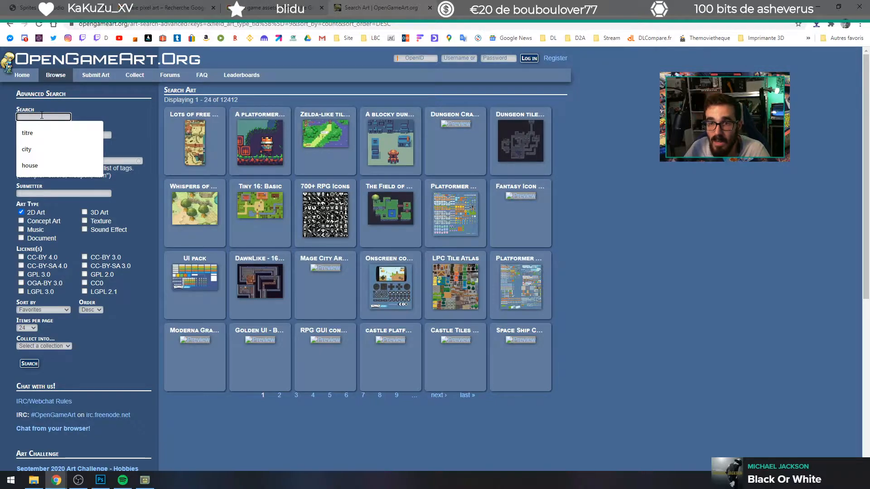
{"action": "type", "text": "trees"}
{"action": "key", "text": "Return"}
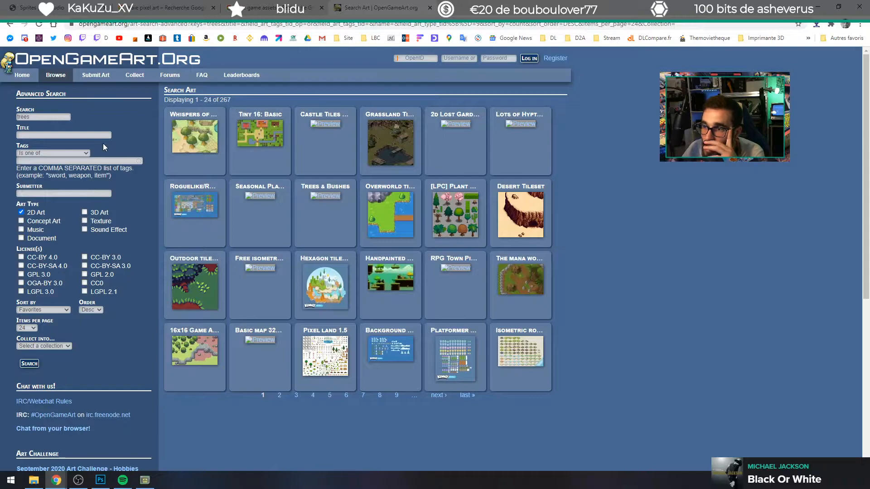
Step: Open the [LPC] Plant Repack and 16x16 Game Assets pages from the tree results in separate tabs
{"action": "middle_click", "coordinate": [452, 229]}
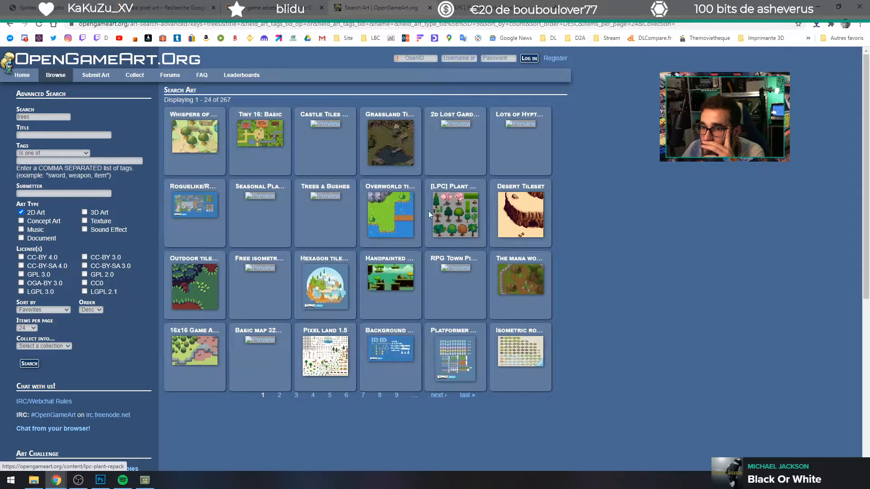
{"action": "left_click", "coordinate": [498, 5]}
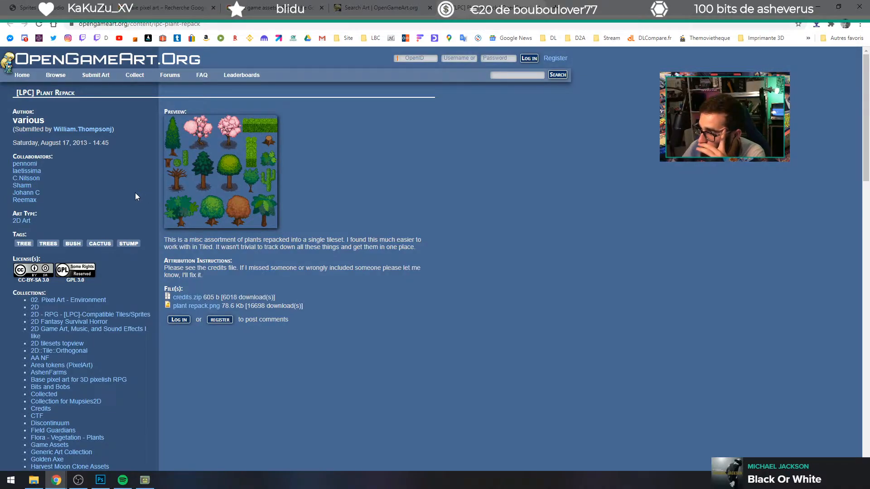
{"action": "left_click", "coordinate": [375, 6]}
{"action": "left_click", "coordinate": [171, 363]}
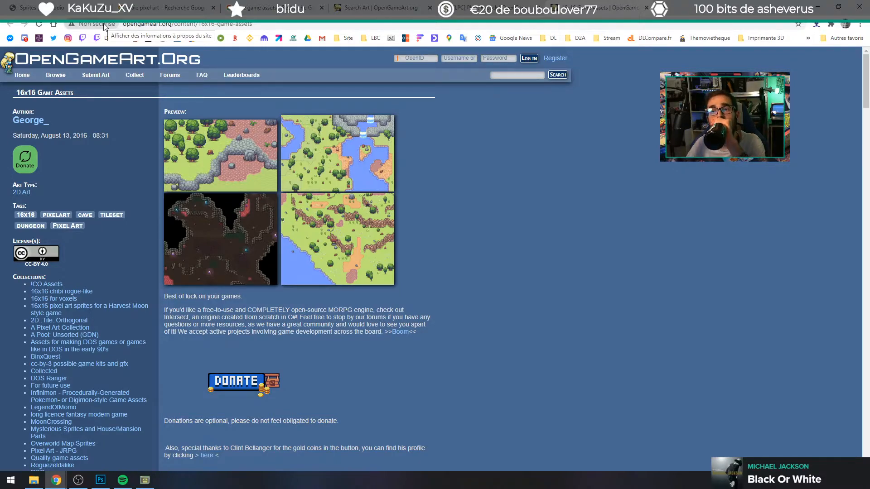
Step: Review the 16x16 Game Assets page and enlarge its forest-and-cliff and river-and-waterfall preview images
{"action": "mouse_move", "coordinate": [72, 74]}
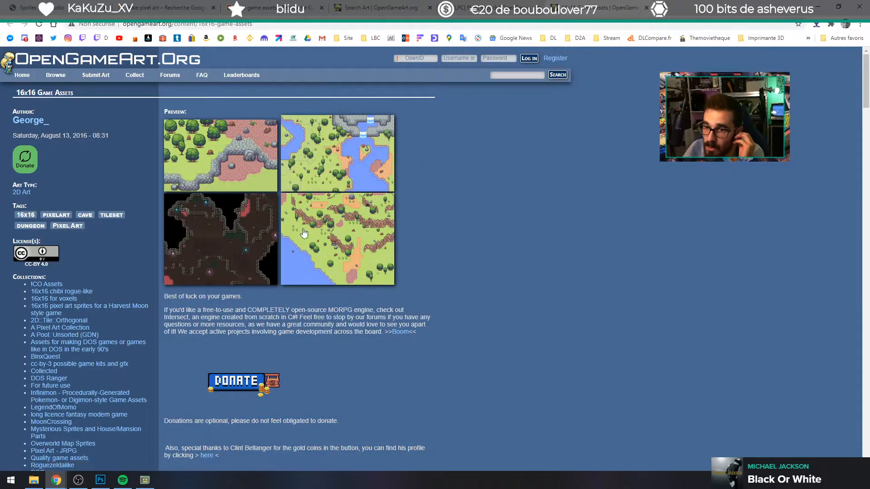
{"action": "scroll", "coordinate": [236, 319], "scroll_direction": "down", "scroll_amount": 5}
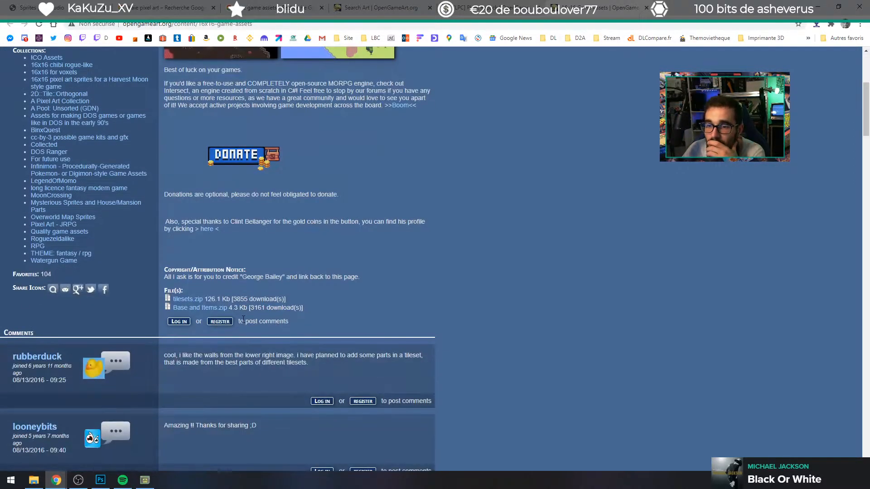
{"action": "scroll", "coordinate": [244, 320], "scroll_direction": "up", "scroll_amount": 5}
{"action": "left_click", "coordinate": [225, 149]}
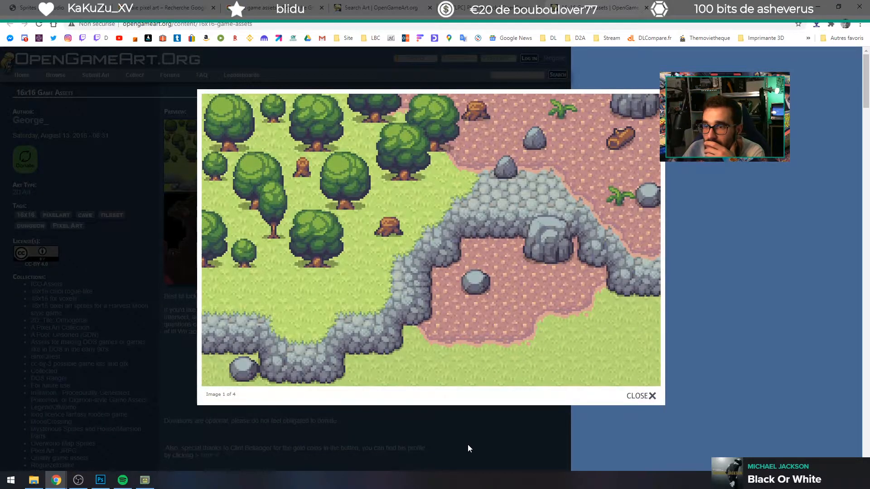
{"action": "left_click", "coordinate": [467, 444]}
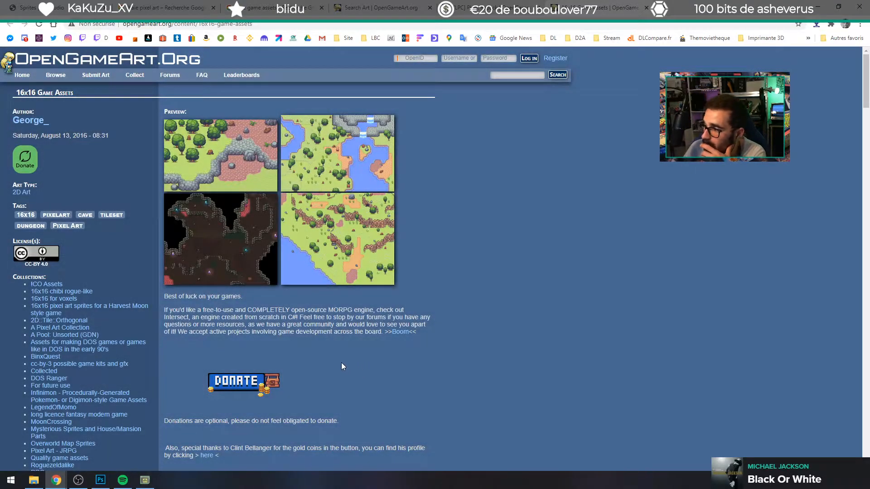
{"action": "left_click", "coordinate": [323, 145]}
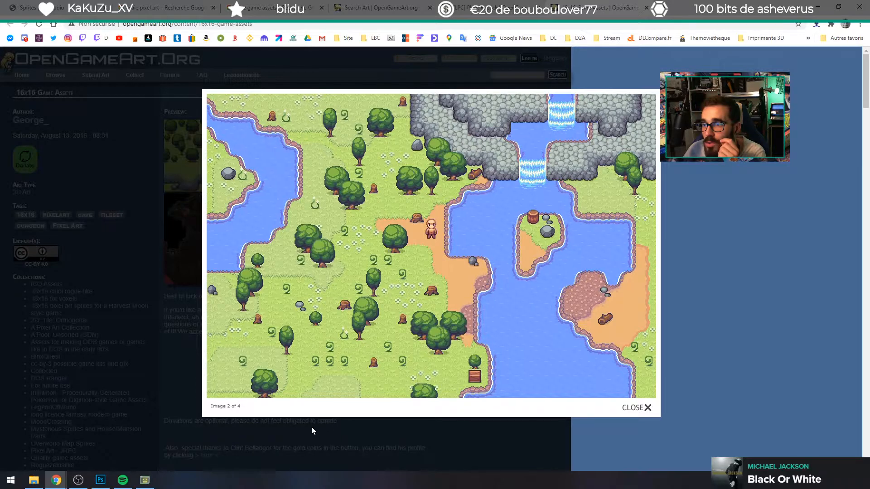
Step: Close the enlarged preview, check the Intersect engine link in the 16x16 Game Assets description, and return to the asset page
{"action": "mouse_move", "coordinate": [386, 266]}
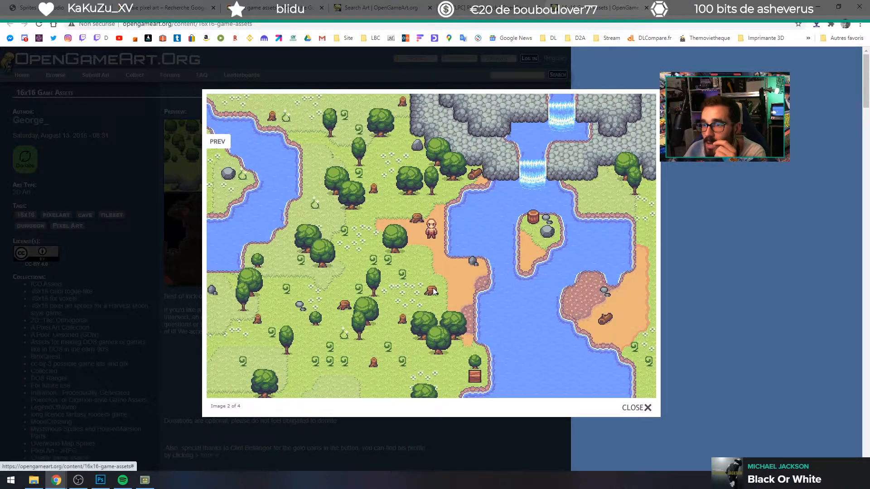
{"action": "left_click_drag", "start_coordinate": [386, 266], "coordinate": [399, 369]}
{"action": "left_click", "coordinate": [490, 385]}
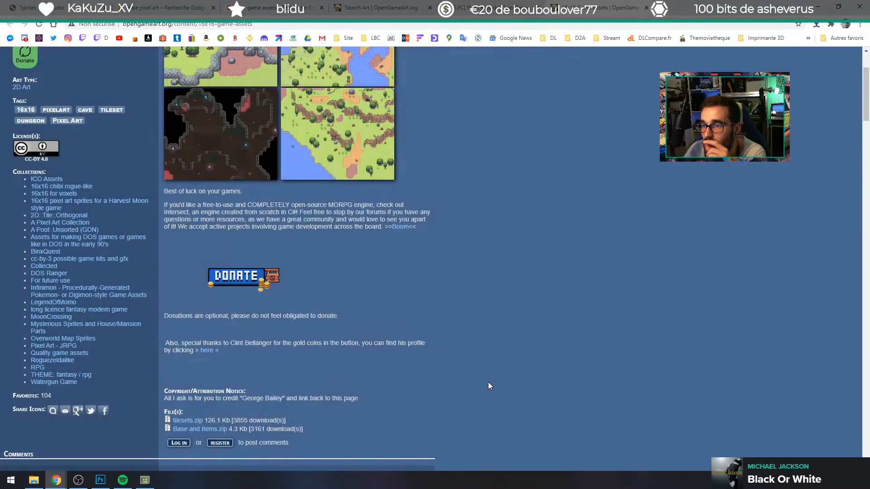
{"action": "scroll", "coordinate": [388, 336], "scroll_direction": "up", "scroll_amount": 3}
{"action": "left_click", "coordinate": [397, 333]}
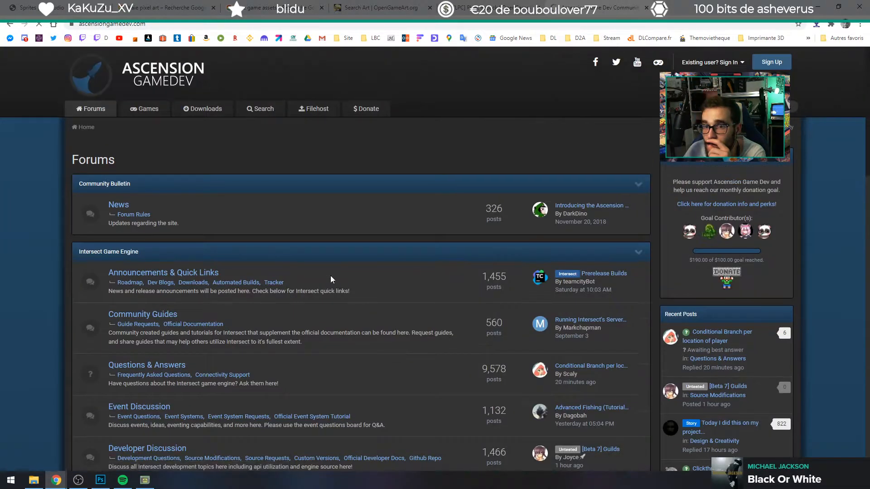
{"action": "left_click", "coordinate": [9, 24]}
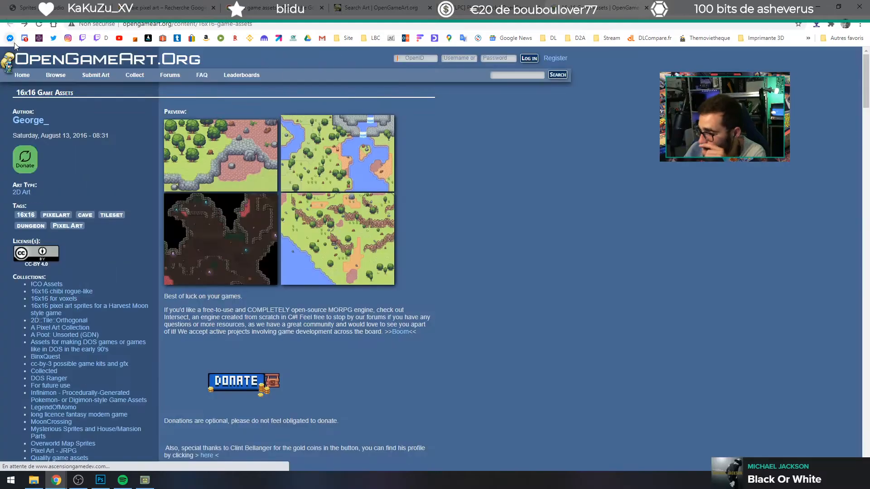
Step: View the enlarged cave and rocky-cliff preview images of the 16x16 Game Assets
{"action": "left_click", "coordinate": [271, 262]}
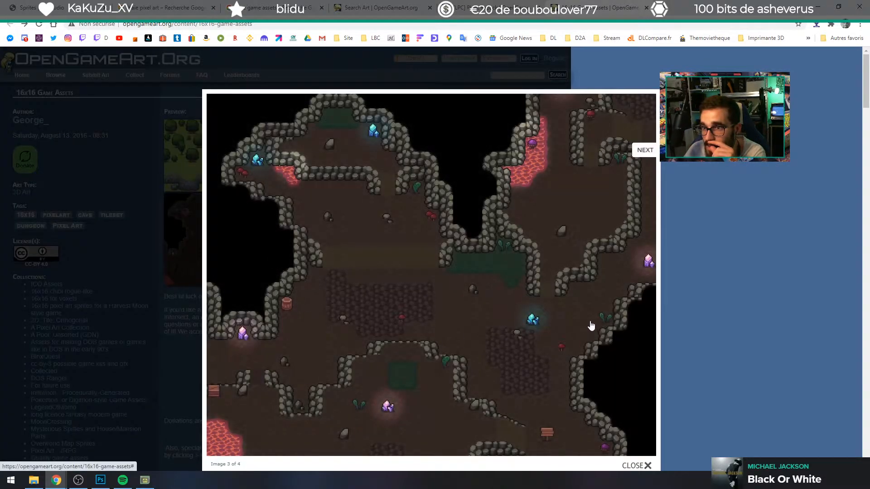
{"action": "left_click", "coordinate": [645, 151]}
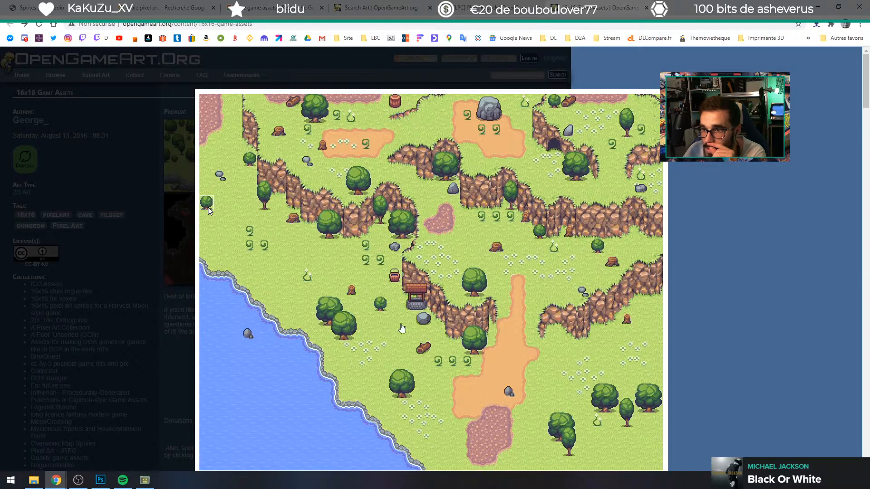
{"action": "left_click", "coordinate": [782, 271]}
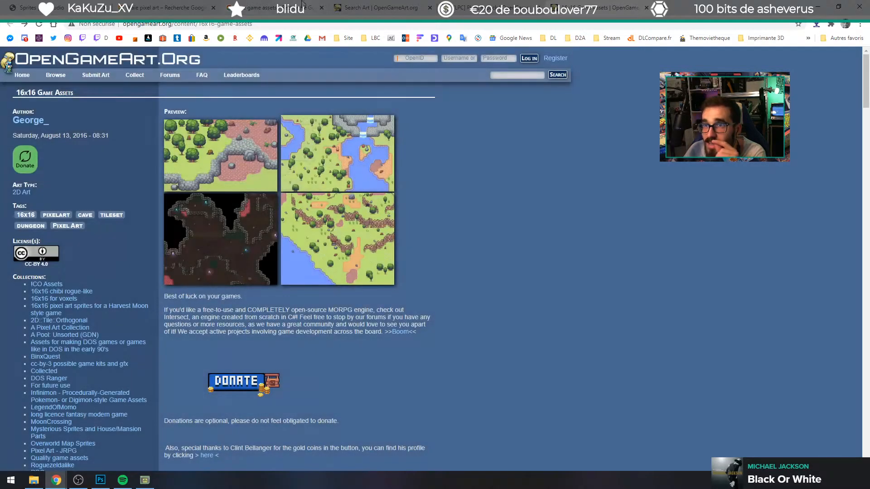
Step: Return to the tree search results and open the Outdoor tiles and Roguelike/RPG pack pages in separate tabs
{"action": "left_click", "coordinate": [510, 6]}
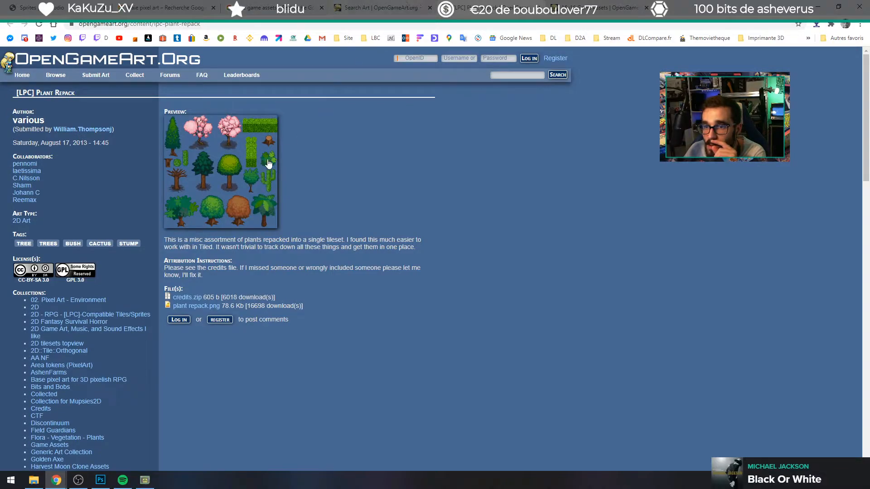
{"action": "left_click", "coordinate": [370, 5]}
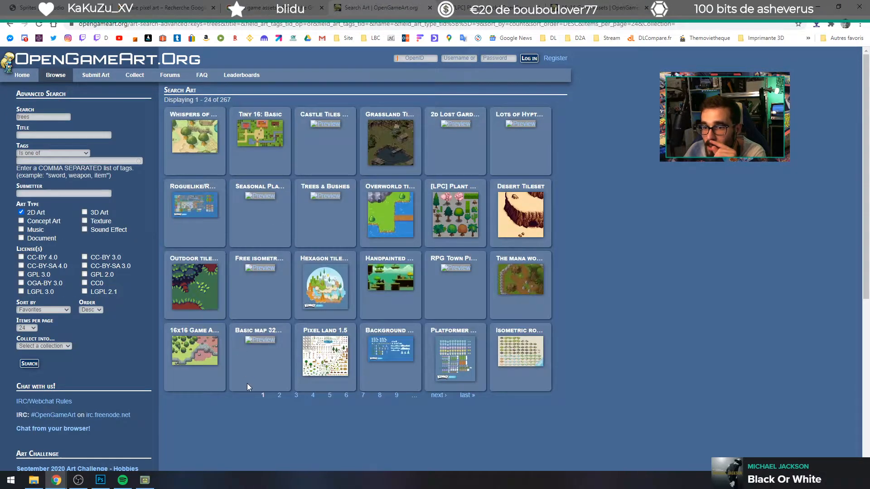
{"action": "middle_click", "coordinate": [190, 284]}
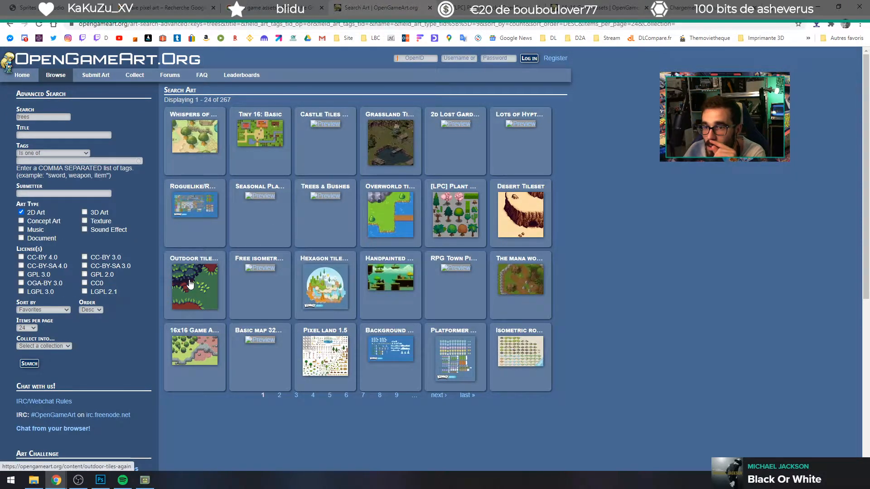
{"action": "middle_click", "coordinate": [199, 215]}
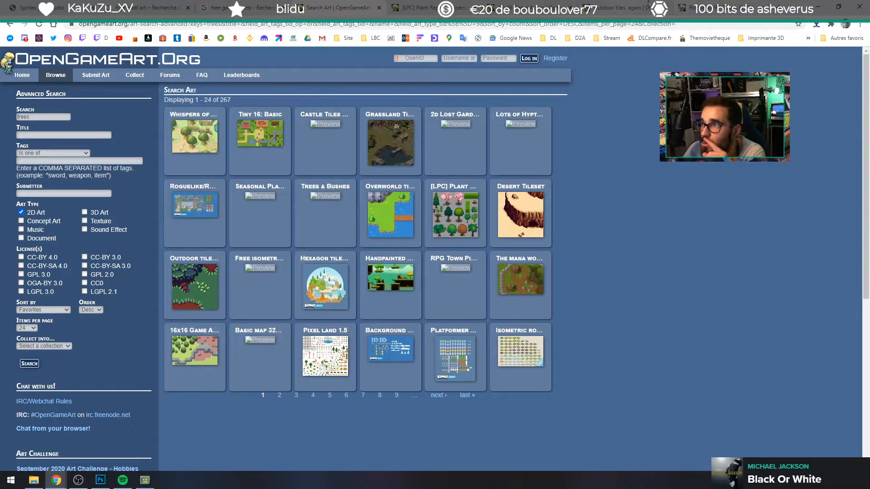
Step: Examine the enlarged tile sheet preview on the "Outdoor tiles, again" page
{"action": "left_click", "coordinate": [609, 8]}
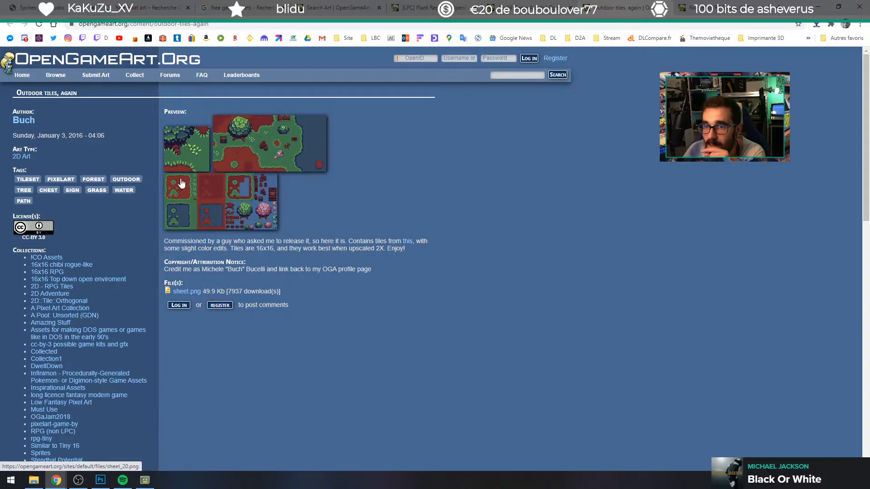
{"action": "left_click", "coordinate": [238, 208]}
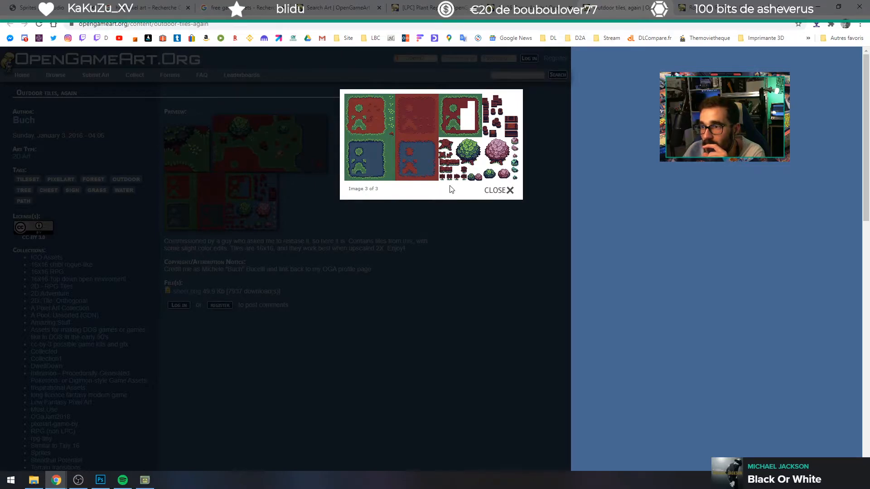
{"action": "left_click", "coordinate": [486, 260]}
Step: Download sheet.png from the "Outdoor tiles, again" page and view it in the Photos app, then minimize the viewer
{"action": "left_click", "coordinate": [187, 291]}
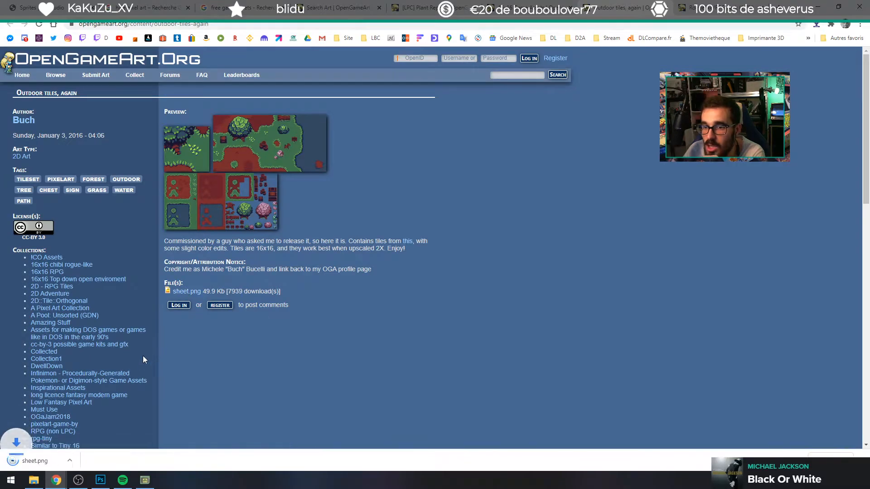
{"action": "left_click", "coordinate": [68, 459]}
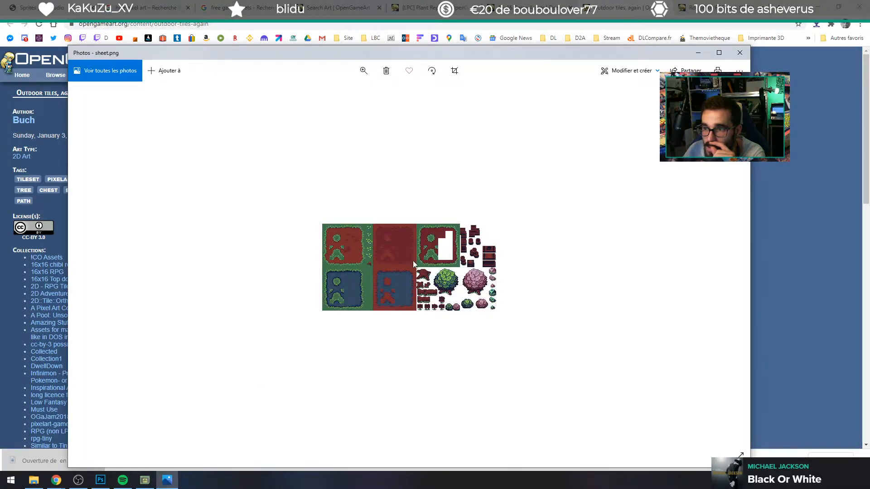
{"action": "left_click", "coordinate": [698, 53]}
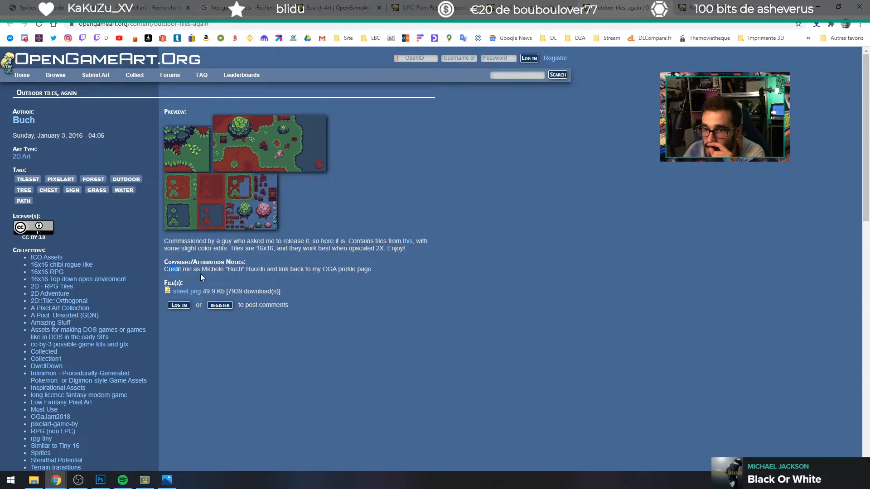
Step: Read the attribution notice of the outdoor tiles, check the linked Top down dungeon tileset page, and return
{"action": "left_click_drag", "start_coordinate": [253, 270], "coordinate": [267, 271]}
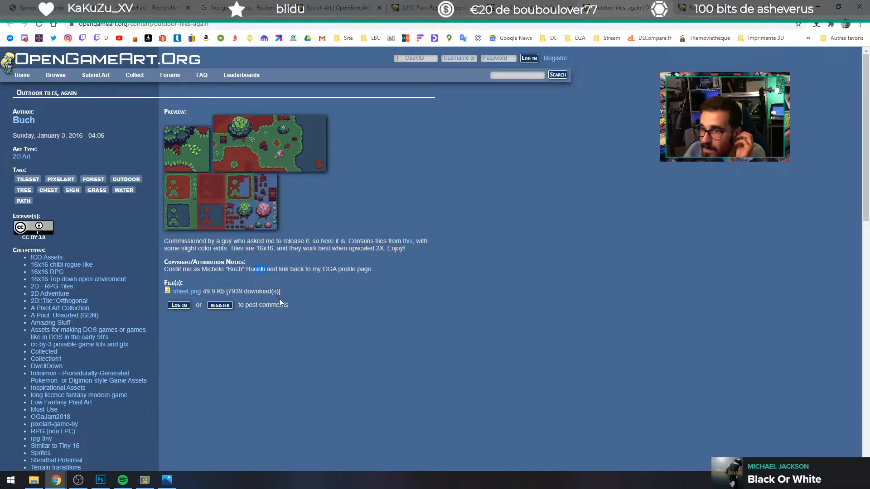
{"action": "left_click_drag", "start_coordinate": [353, 270], "coordinate": [378, 270]}
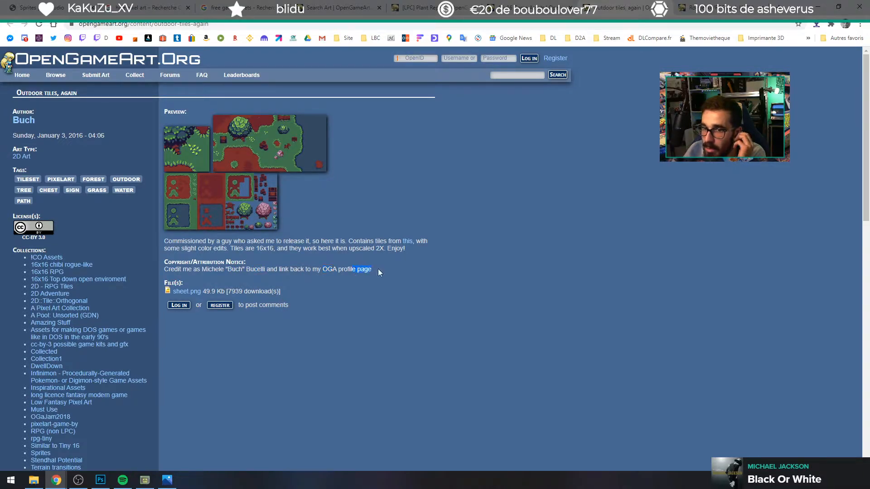
{"action": "left_click", "coordinate": [406, 245]}
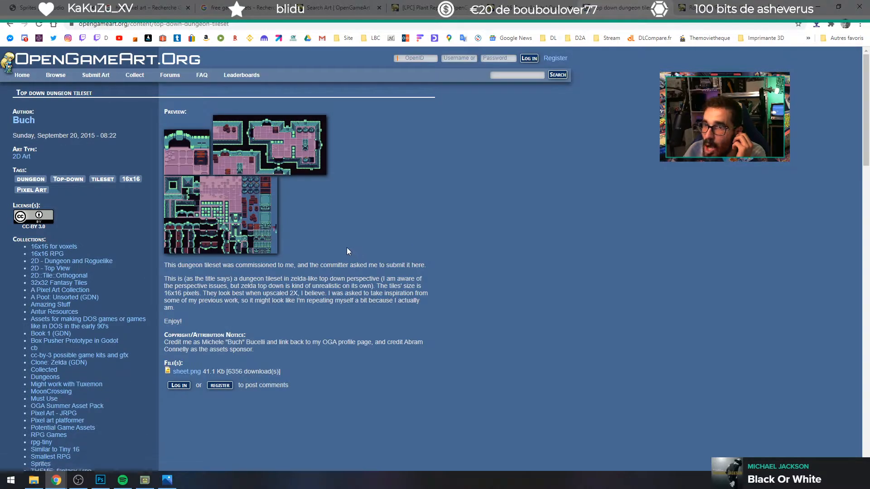
{"action": "left_click", "coordinate": [205, 187]}
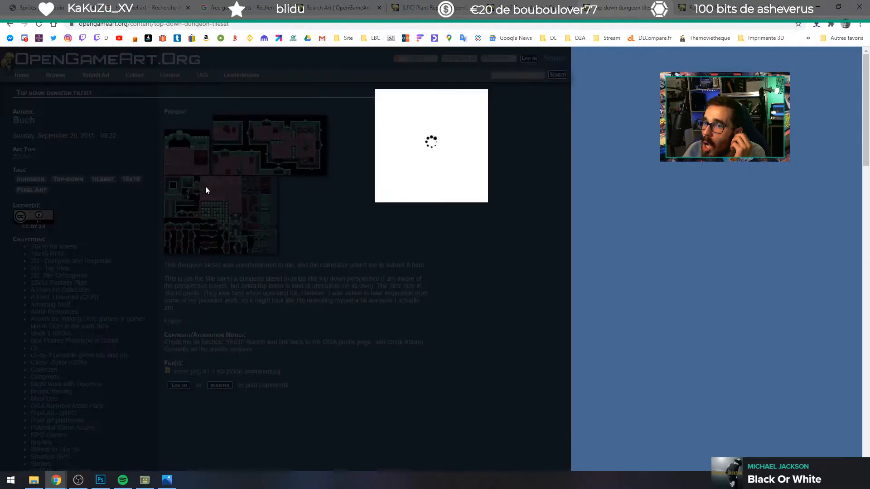
{"action": "left_click", "coordinate": [267, 321]}
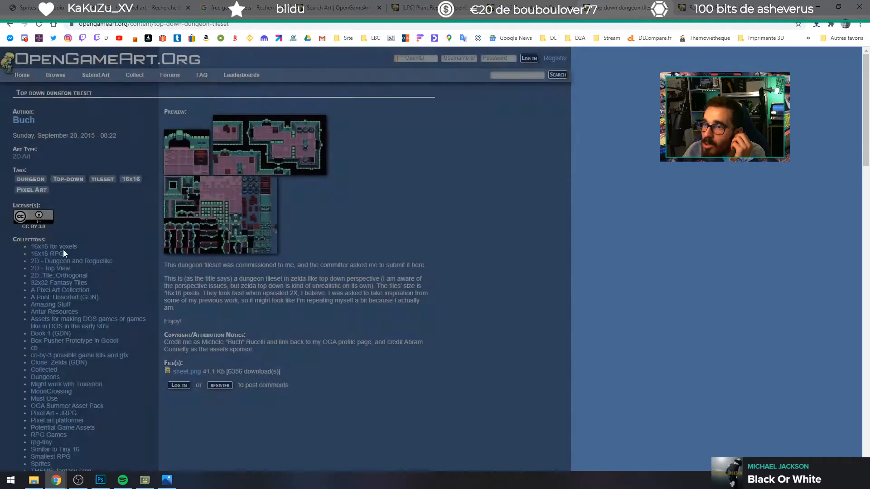
{"action": "left_click", "coordinate": [9, 24]}
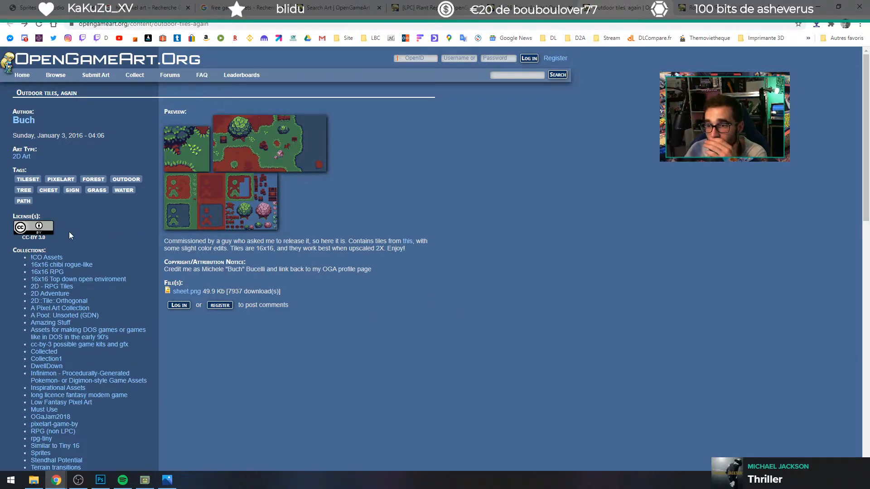
Step: Look at the Trees & Bushes page from the tree search results in a separate tab, closing it when finished
{"action": "left_click", "coordinate": [502, 3]}
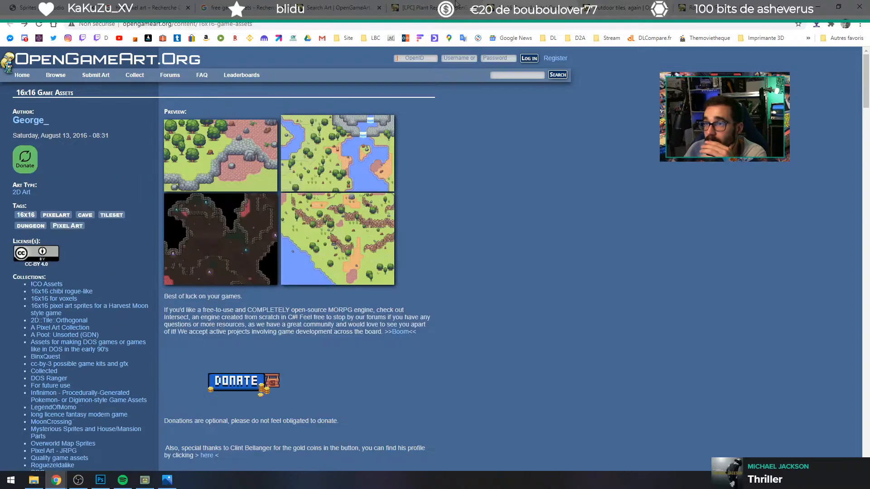
{"action": "left_click", "coordinate": [354, 4]}
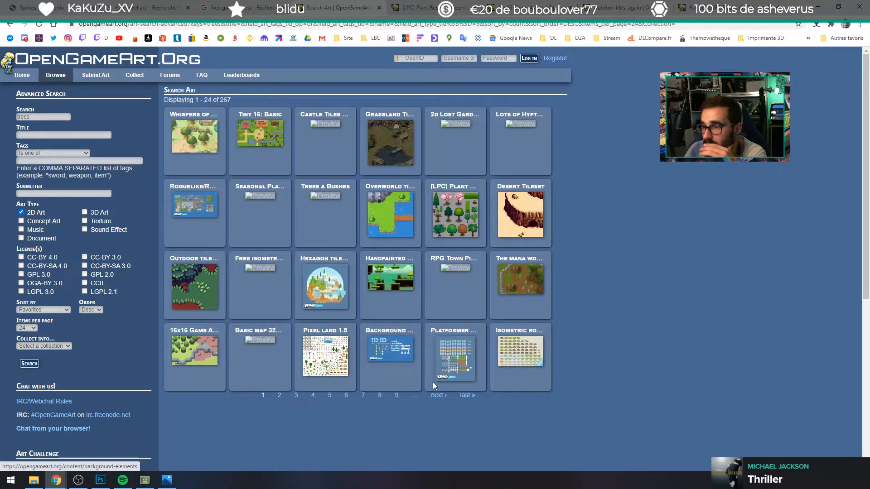
{"action": "middle_click", "coordinate": [336, 193]}
{"action": "key", "text": "ctrl+Tab"}
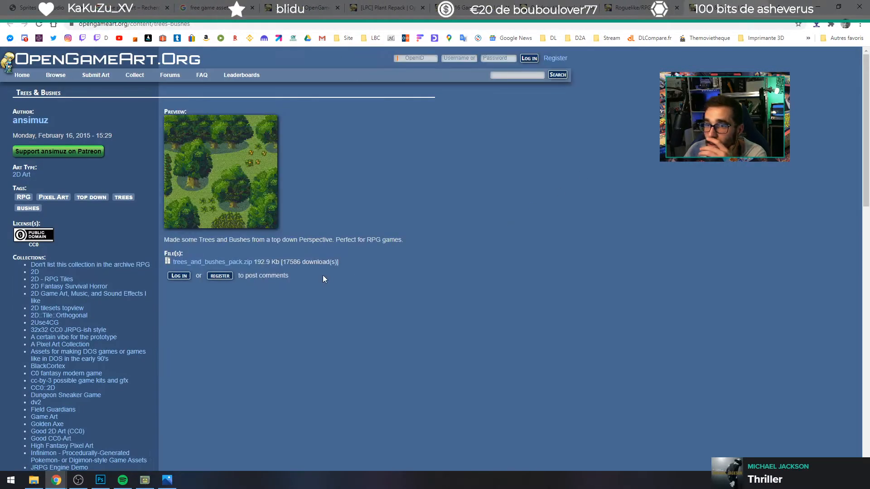
{"action": "middle_click", "coordinate": [718, 2]}
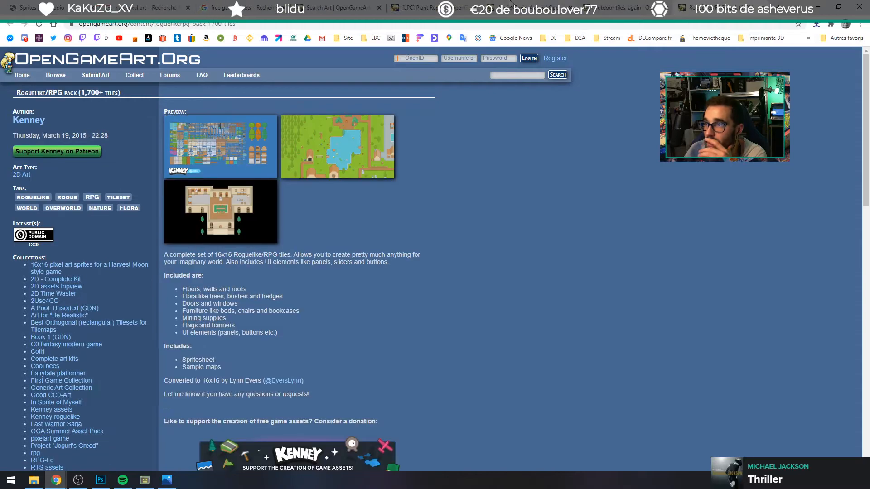
Step: Open the [LPC] 16x16 Tiles extended page from the second page of the tree search results
{"action": "left_click", "coordinate": [468, 2]}
{"action": "left_click", "coordinate": [357, 4]}
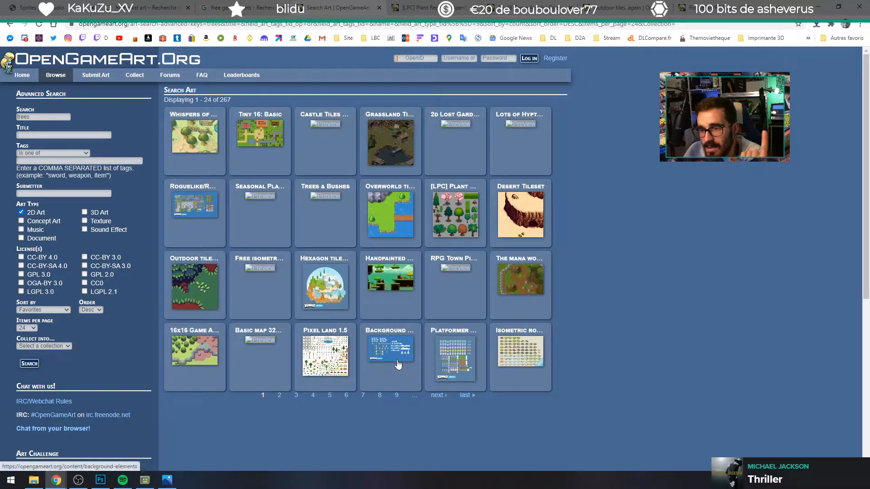
{"action": "left_click", "coordinate": [279, 395]}
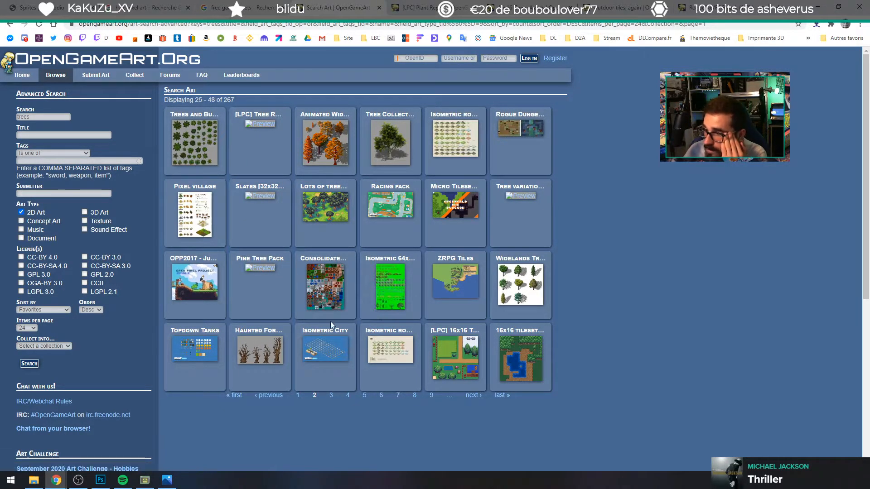
{"action": "left_click", "coordinate": [438, 367]}
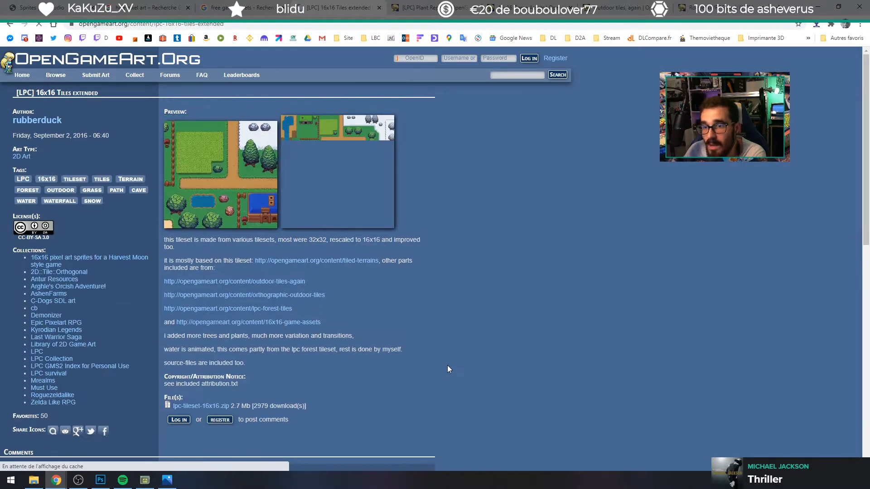
Step: Review the enlarged village, coast-and-forest and cave preview images of the [LPC] 16x16 Tiles extended set
{"action": "left_click", "coordinate": [204, 195]}
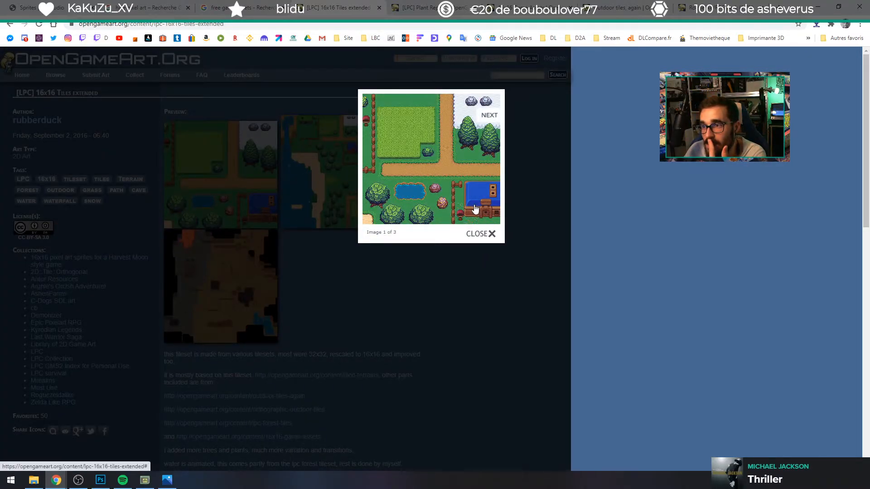
{"action": "left_click", "coordinate": [428, 319]}
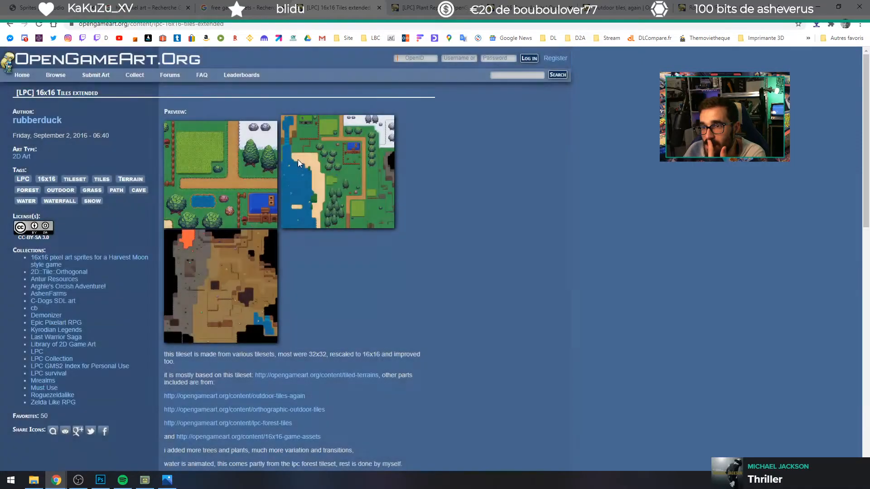
{"action": "left_click", "coordinate": [334, 211]}
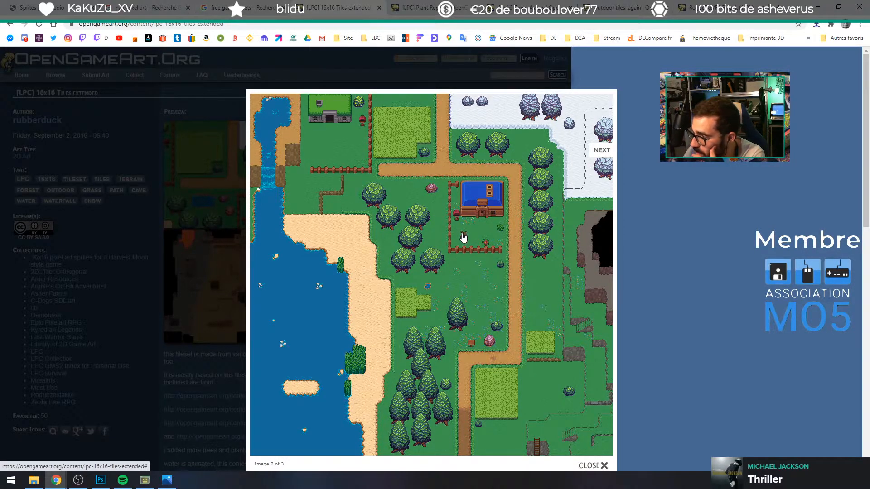
{"action": "scroll", "coordinate": [468, 371], "scroll_direction": "down", "scroll_amount": 1}
{"action": "scroll", "coordinate": [693, 293], "scroll_direction": "up", "scroll_amount": 1}
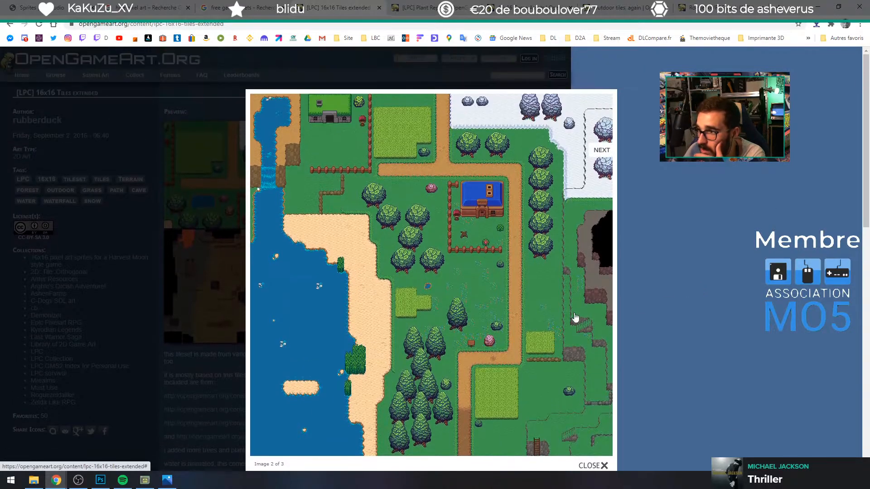
{"action": "left_click", "coordinate": [598, 127]}
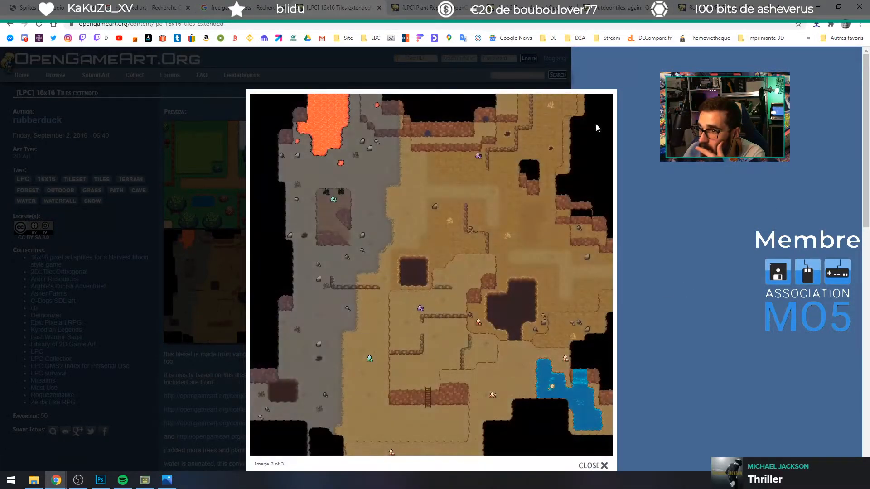
{"action": "left_click", "coordinate": [606, 193]}
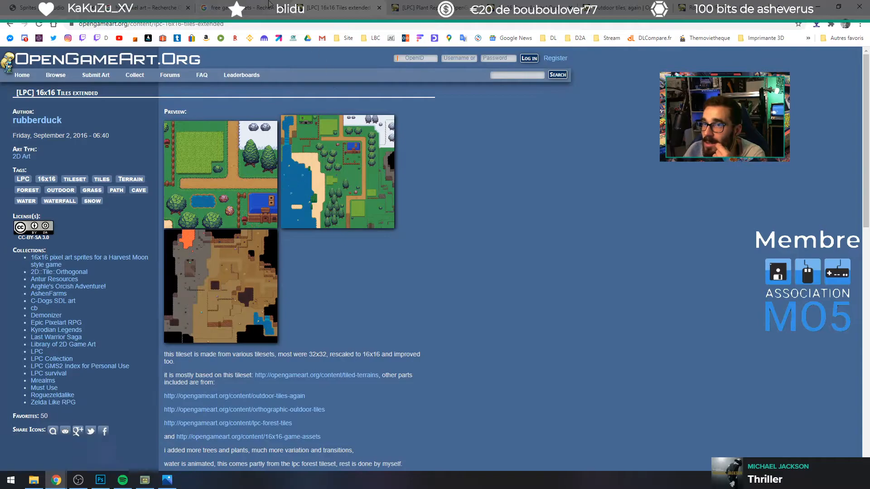
Step: Leave the [LPC] 16x16 Tiles extended page and go back to the second page of the tree search results
{"action": "left_click", "coordinate": [245, 7]}
{"action": "left_click", "coordinate": [337, 8]}
{"action": "key", "text": "alt+Left"}
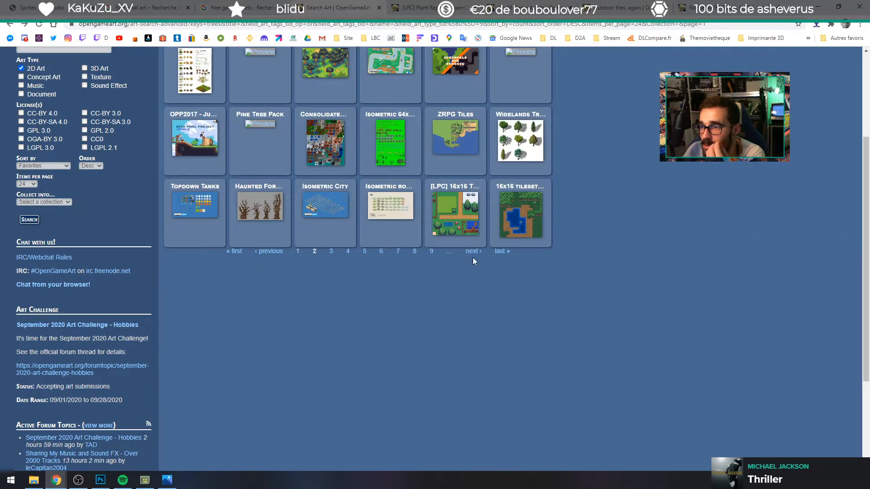
{"action": "scroll", "coordinate": [444, 348], "scroll_direction": "up", "scroll_amount": 2}
{"action": "scroll", "coordinate": [442, 356], "scroll_direction": "up", "scroll_amount": 2}
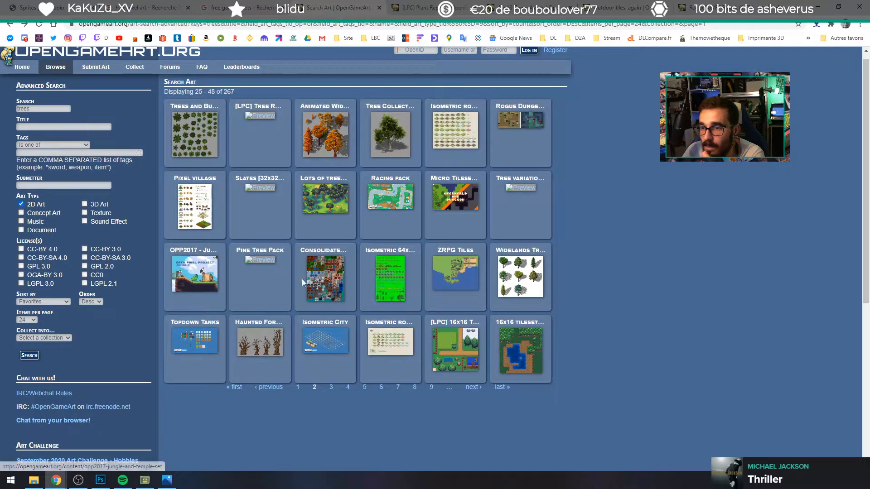
Step: View the enlarged preview of the Consolidated Hard Vacuum Terrain Tilesets in a separate tab, closing the tab when finished
{"action": "middle_click", "coordinate": [322, 281]}
{"action": "key", "text": "ctrl+Tab"}
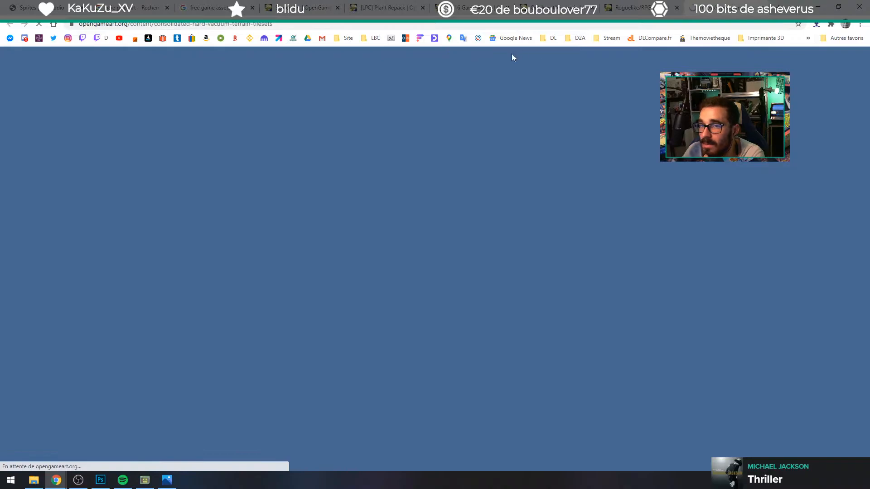
{"action": "left_click", "coordinate": [213, 167]}
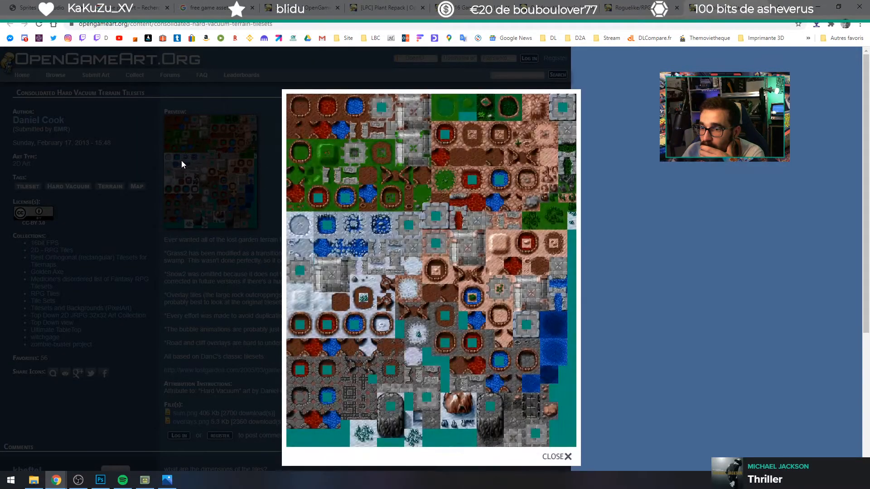
{"action": "middle_click", "coordinate": [749, 4]}
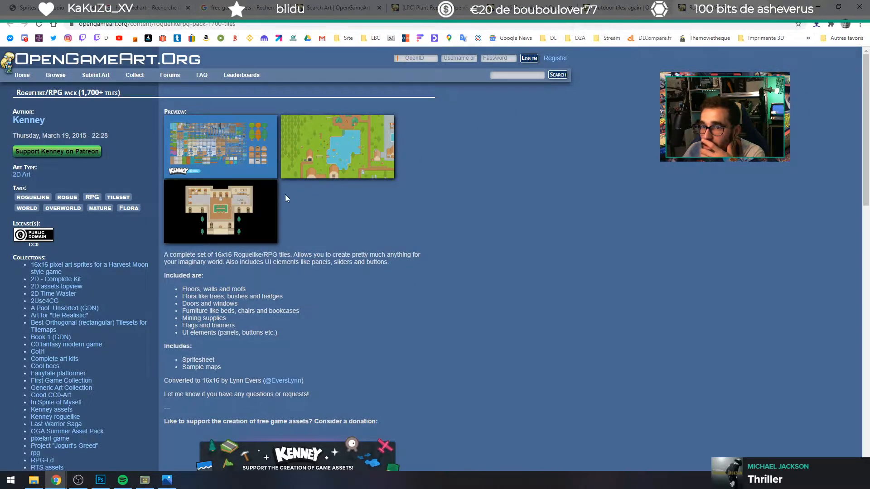
Step: Check the Outdoor tiles, again page, then switch to Photoshop and close the Photos preview of sheet.png
{"action": "left_click", "coordinate": [610, 5]}
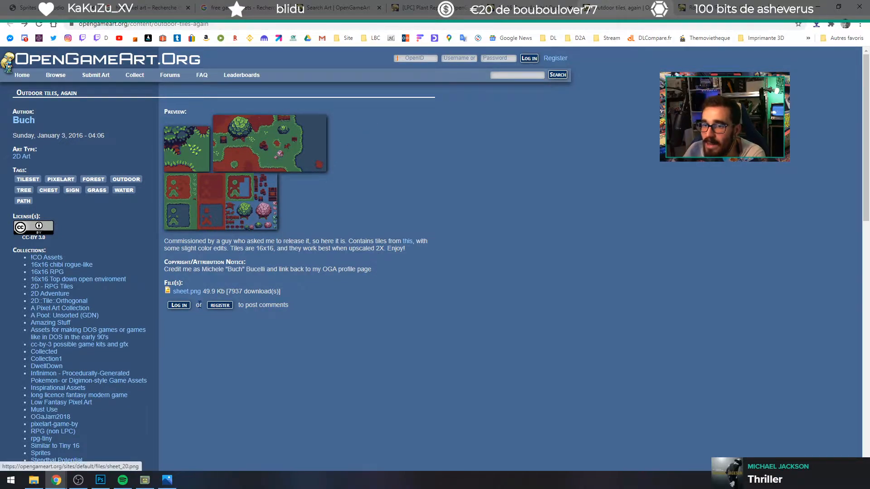
{"action": "mouse_move", "coordinate": [165, 483]}
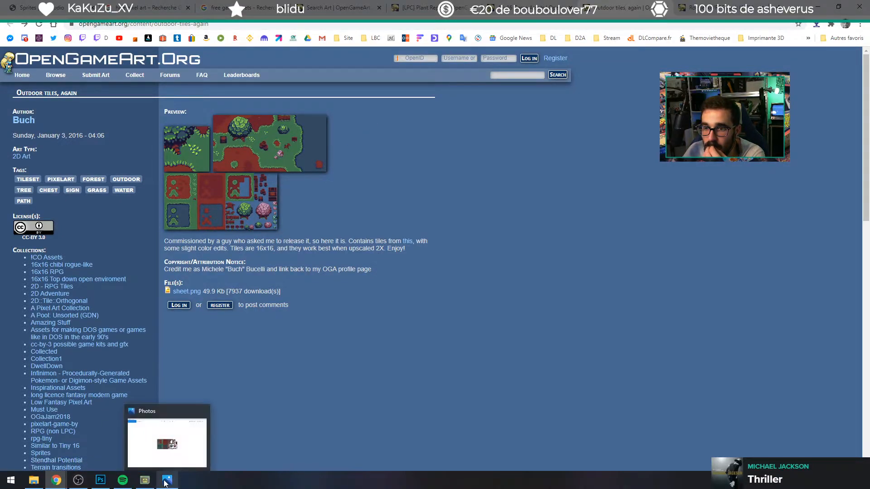
{"action": "left_click", "coordinate": [30, 481]}
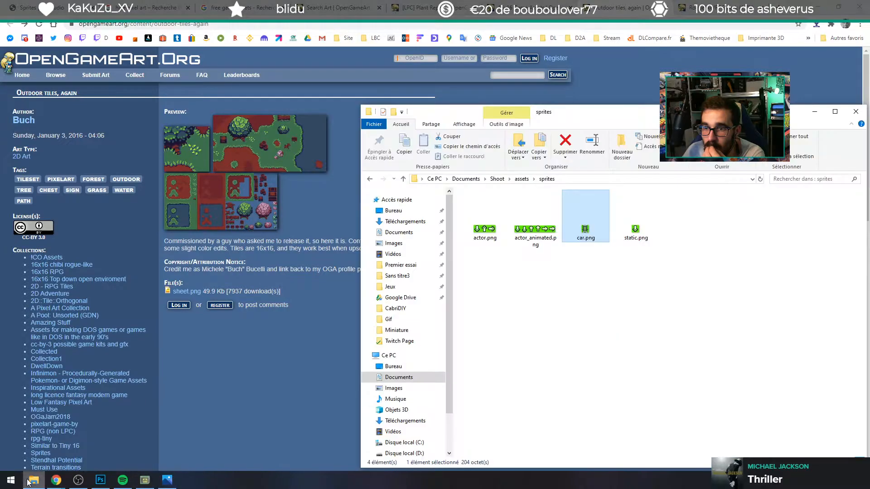
{"action": "left_click", "coordinate": [28, 483]}
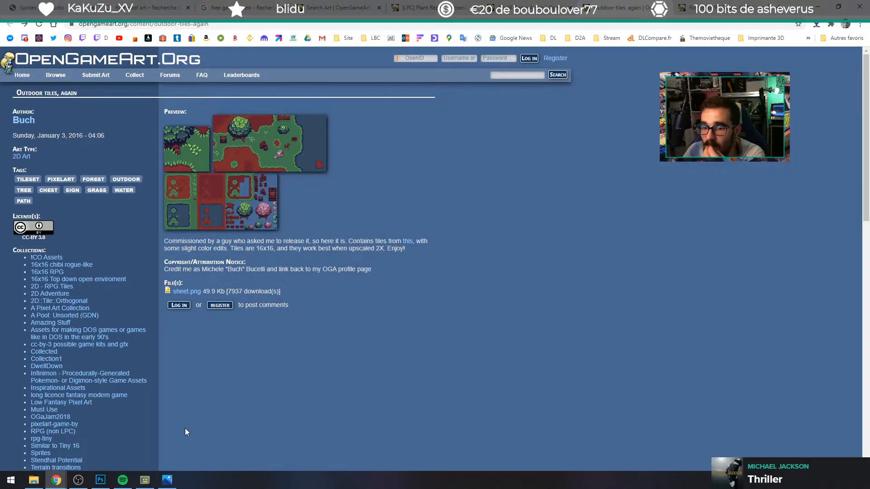
{"action": "left_click", "coordinate": [100, 480]}
{"action": "left_click", "coordinate": [166, 481]}
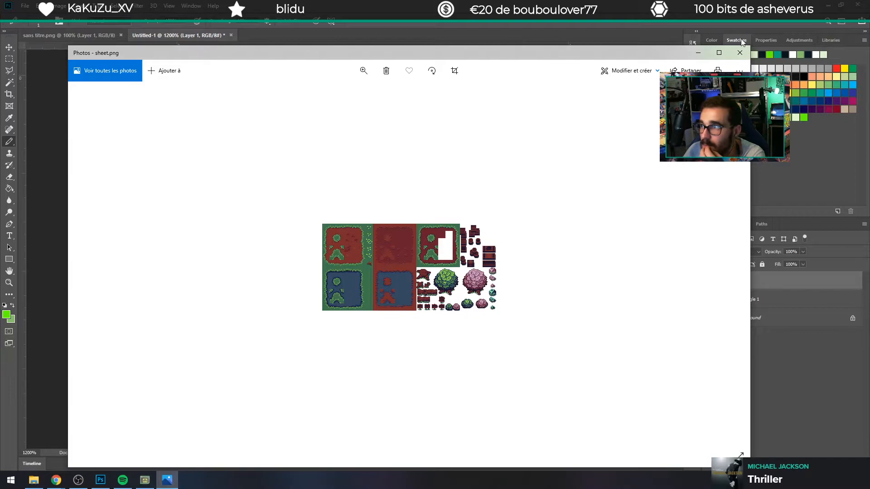
{"action": "left_click", "coordinate": [740, 53]}
{"action": "left_click", "coordinate": [33, 480]}
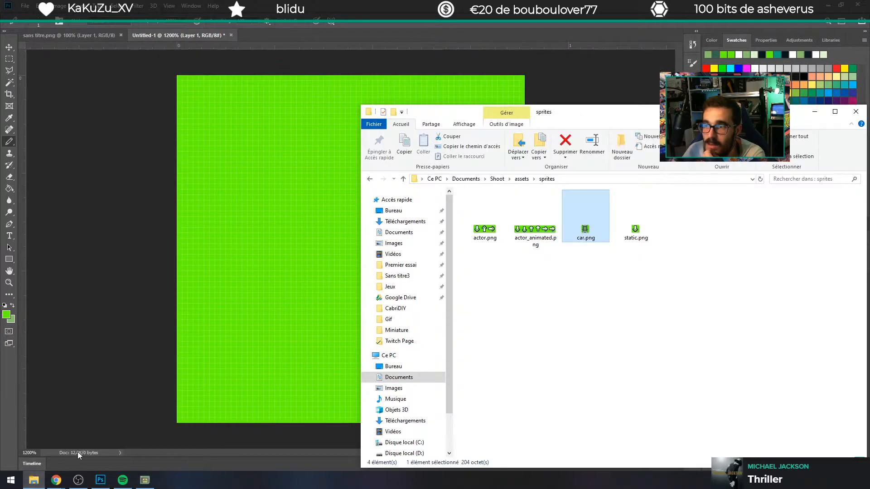
Step: Make light green the foreground colour in the sans titre.png document, and undo a trial pencil stroke over the map
{"action": "left_click", "coordinate": [90, 39]}
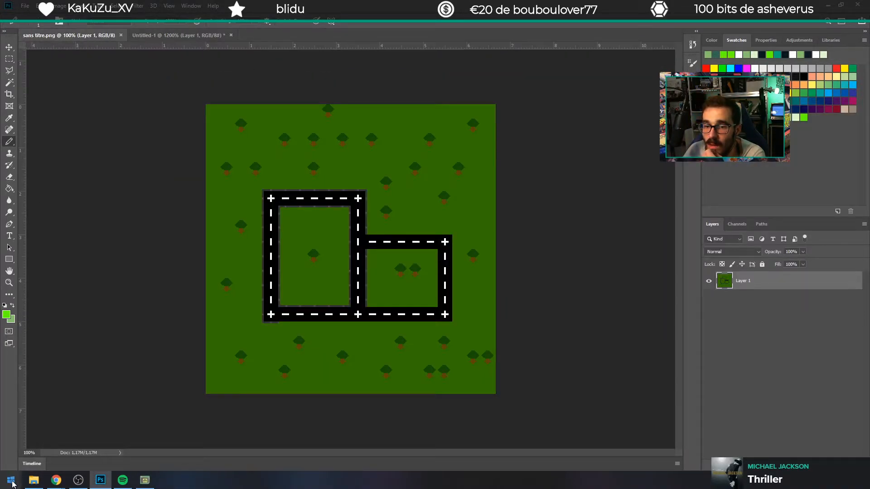
{"action": "left_click", "coordinate": [11, 307]}
{"action": "mouse_move", "coordinate": [196, 85]}
{"action": "left_mouse_down"}
{"action": "mouse_move", "coordinate": [494, 389]}
{"action": "mouse_move", "coordinate": [410, 169]}
{"action": "mouse_move", "coordinate": [421, 235]}
{"action": "mouse_move", "coordinate": [258, 259]}
{"action": "left_mouse_up"}
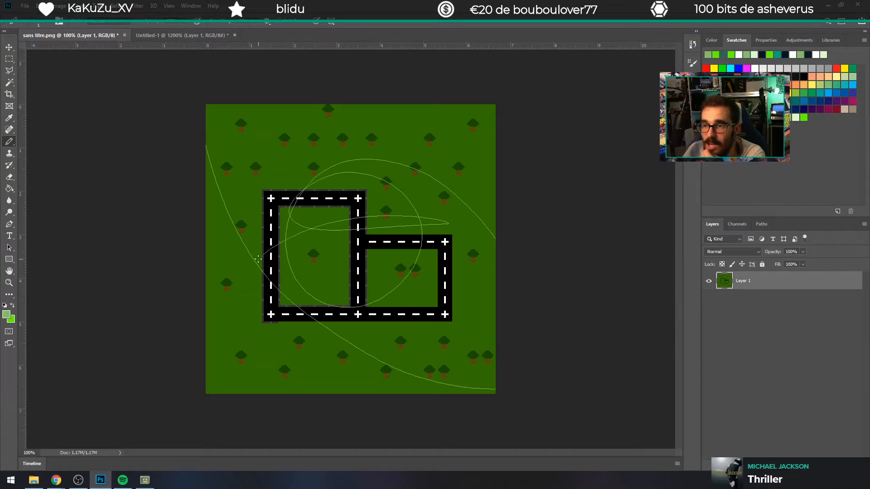
{"action": "key", "text": "ctrl+z"}
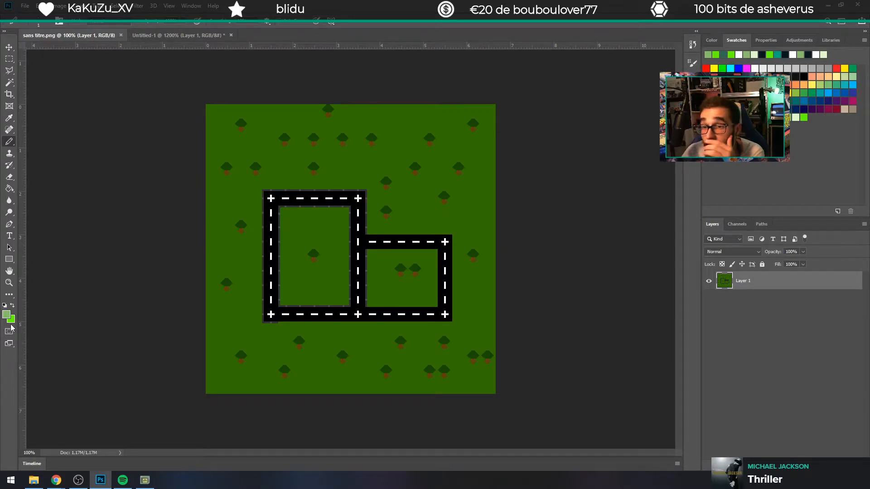
Step: Draw a light green rectangle covering the whole road map canvas and set its stroke to the same light green
{"action": "left_click", "coordinate": [9, 259]}
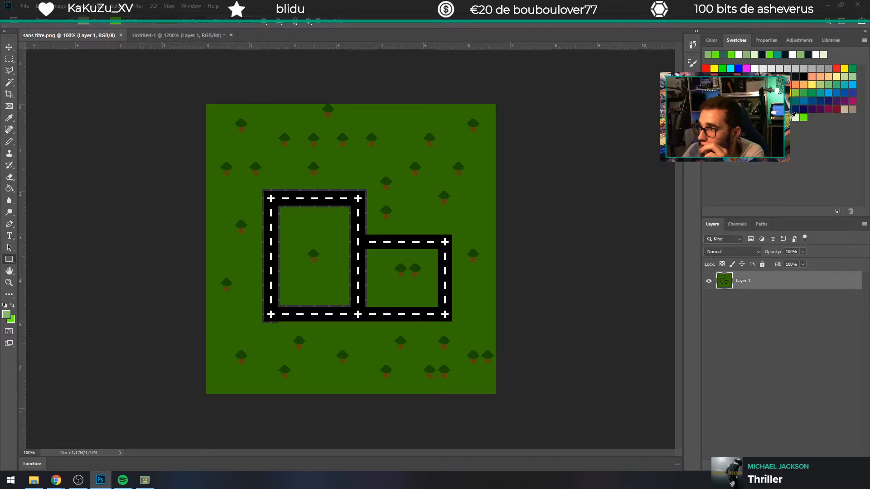
{"action": "left_click_drag", "start_coordinate": [188, 85], "coordinate": [508, 401]}
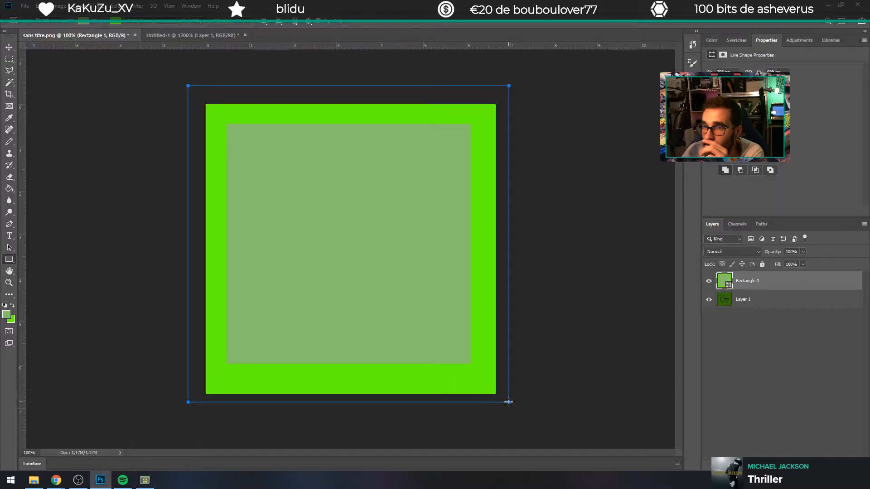
{"action": "left_click", "coordinate": [119, 22]}
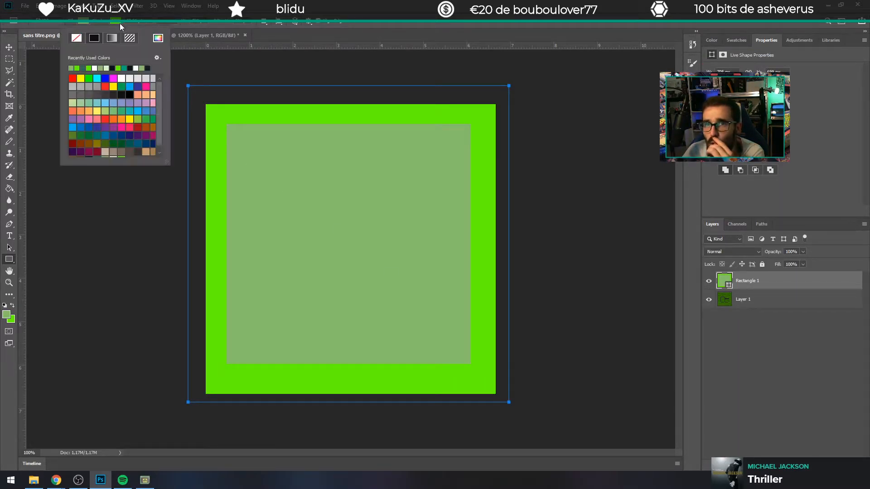
{"action": "left_click", "coordinate": [72, 68]}
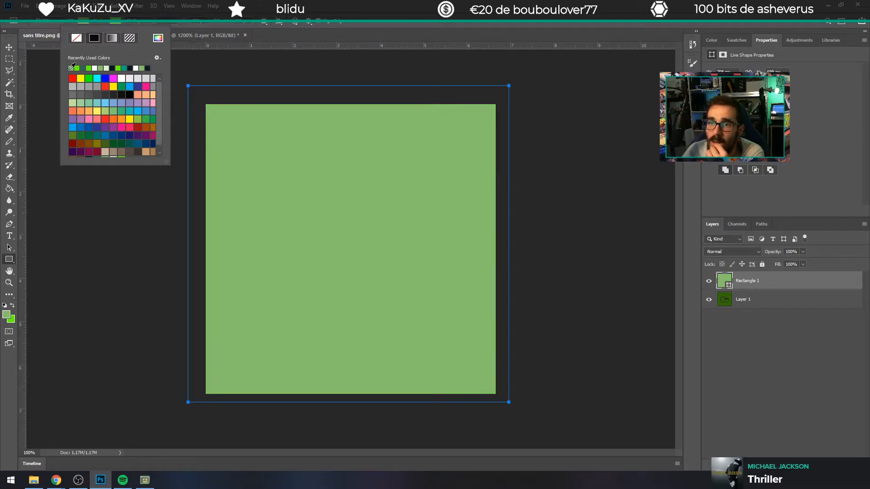
{"action": "left_click", "coordinate": [491, 22]}
{"action": "left_click", "coordinate": [7, 48]}
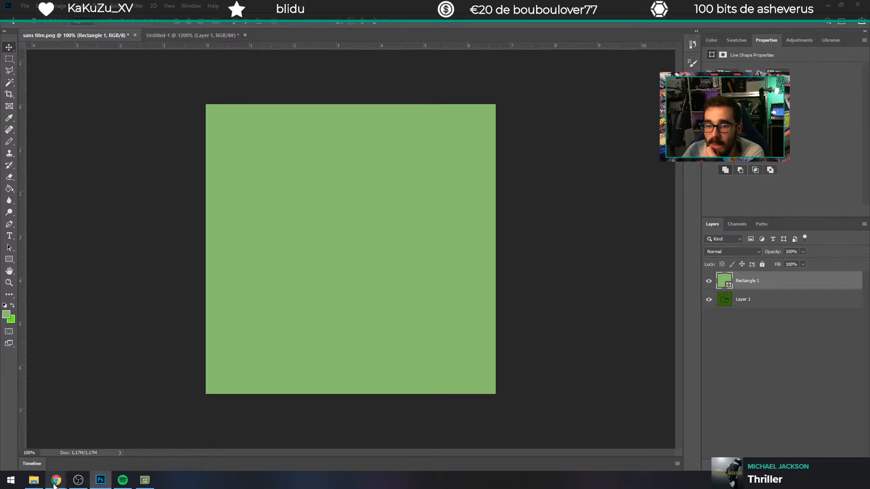
Step: Open the Downloads (Téléchargements) folder in File Explorer and select sheet.png
{"action": "mouse_move", "coordinate": [55, 481]}
{"action": "left_click", "coordinate": [94, 447]}
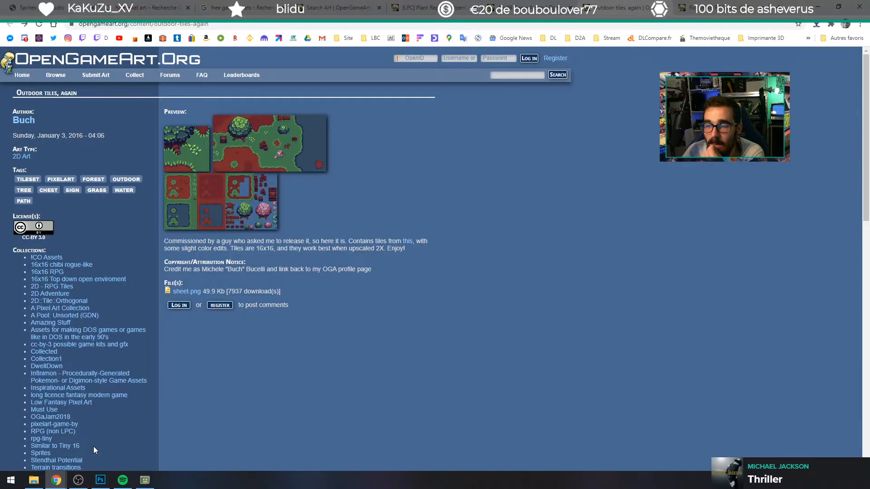
{"action": "left_click", "coordinate": [34, 480]}
{"action": "mouse_move", "coordinate": [55, 480]}
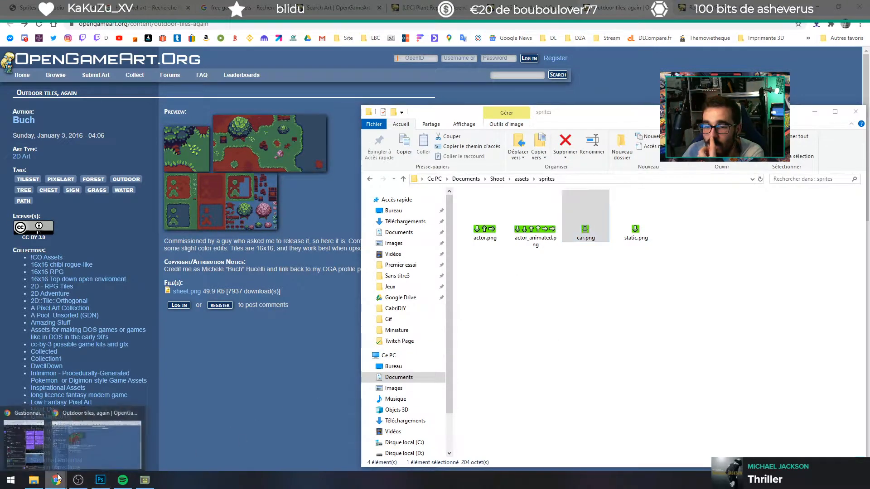
{"action": "left_click", "coordinate": [106, 451]}
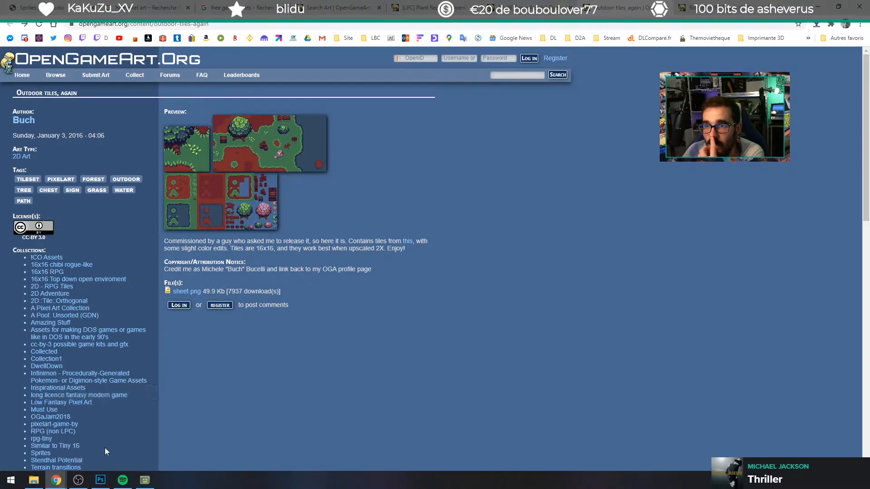
{"action": "left_click", "coordinate": [34, 480]}
{"action": "left_click", "coordinate": [405, 221]}
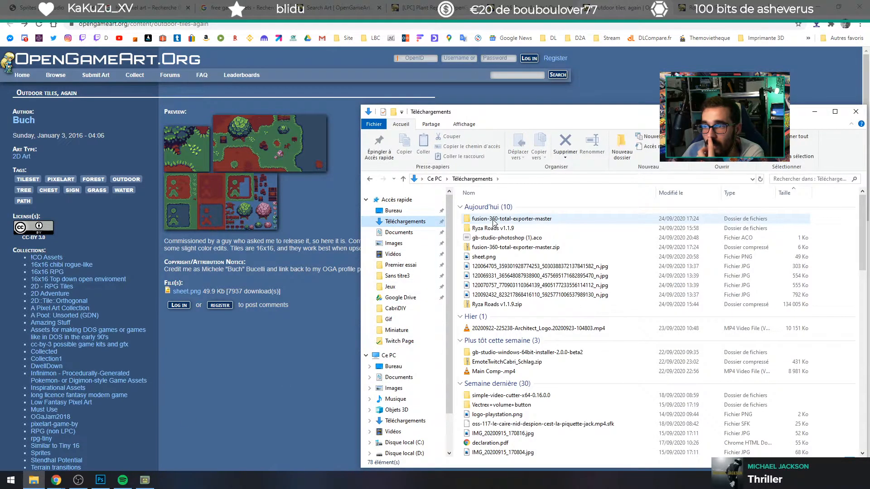
{"action": "left_click", "coordinate": [500, 259]}
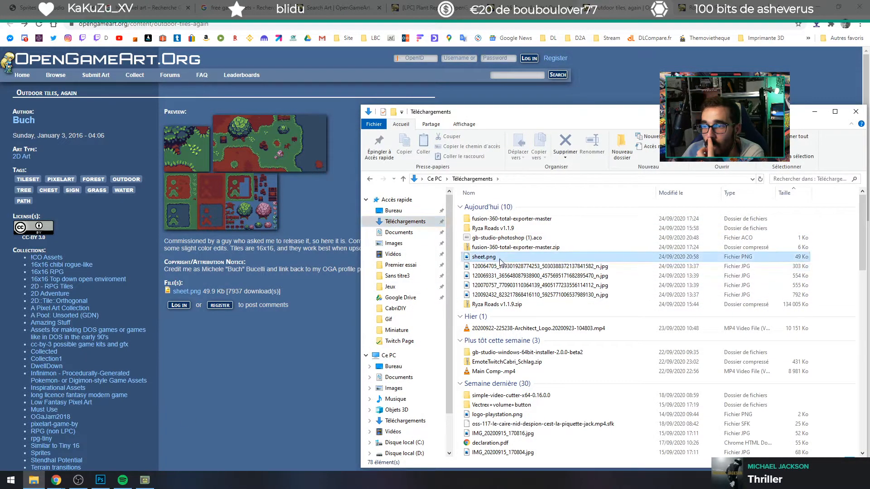
{"action": "double_click", "coordinate": [490, 228]}
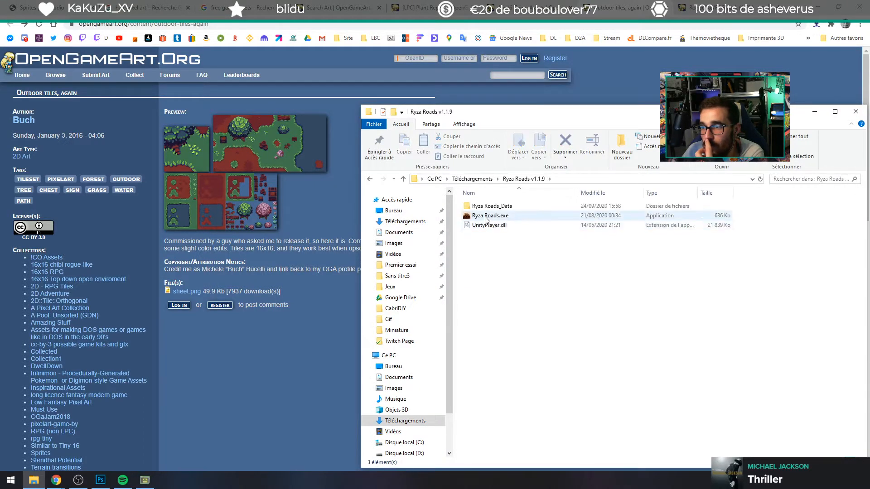
{"action": "left_click", "coordinate": [486, 220]}
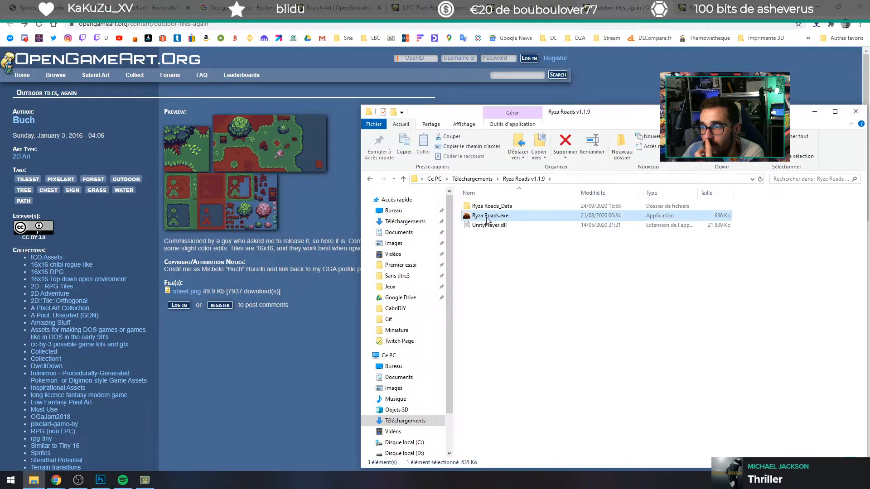
{"action": "left_click", "coordinate": [369, 179]}
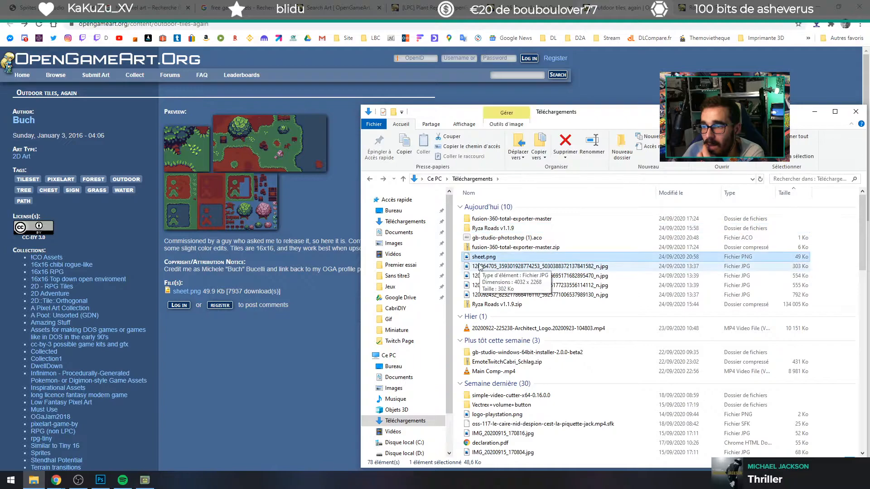
Step: Place sheet.png into the sans titre.png document and scale it to the full canvas width, 6.708 in by 3.354 in
{"action": "left_click", "coordinate": [94, 483]}
{"action": "key", "text": "ctrl+t"}
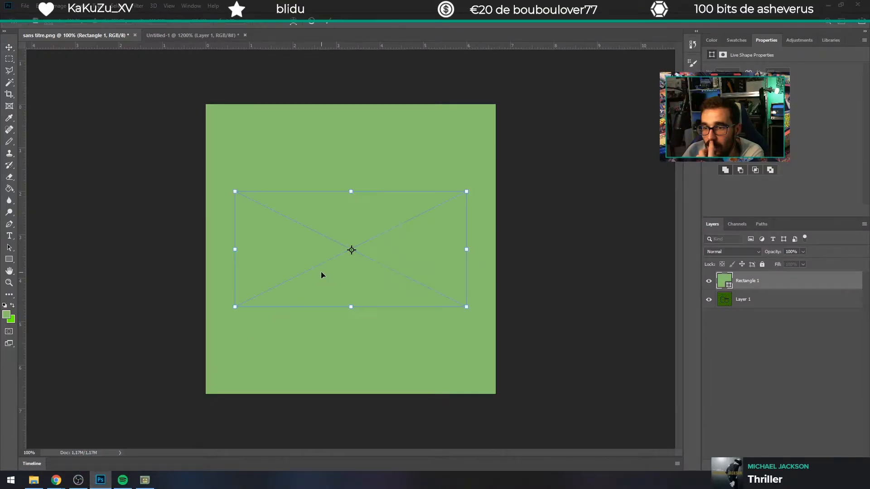
{"action": "left_click_drag", "start_coordinate": [228, 188], "coordinate": [212, 162]}
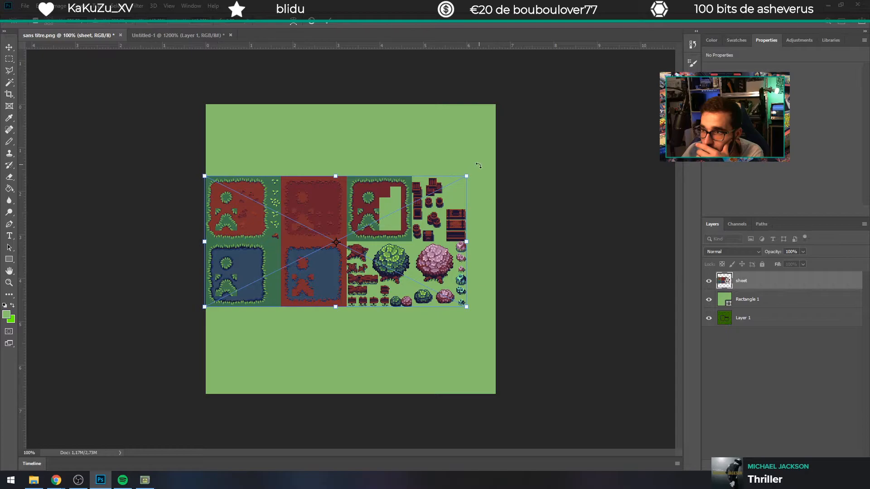
{"action": "left_click_drag", "start_coordinate": [467, 177], "coordinate": [500, 171]}
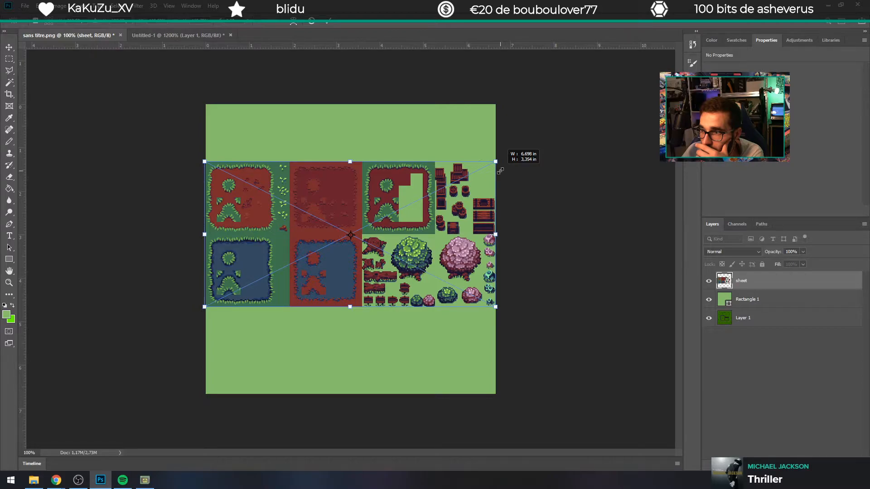
{"action": "left_click_drag", "start_coordinate": [500, 170], "coordinate": [501, 171]}
{"action": "key", "text": "Return"}
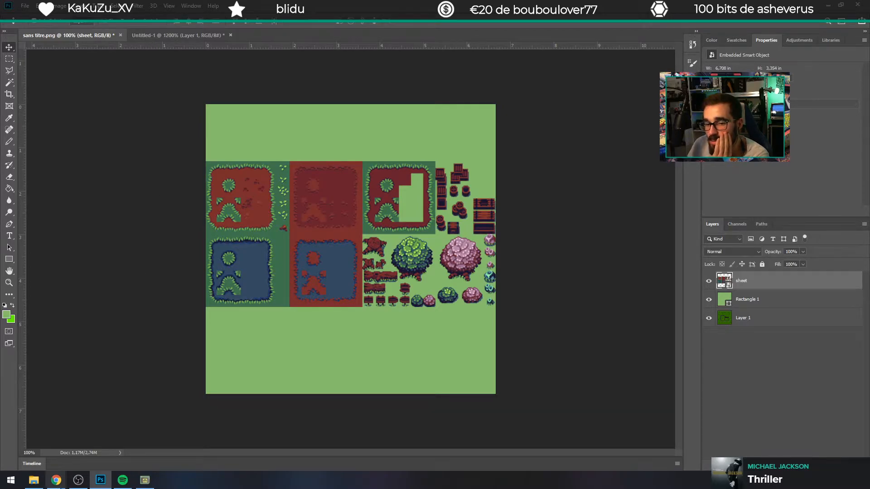
Step: Switch back to the OpenGameArt tree search results in Chrome and open their third page
{"action": "mouse_move", "coordinate": [56, 479]}
{"action": "left_click", "coordinate": [88, 453]}
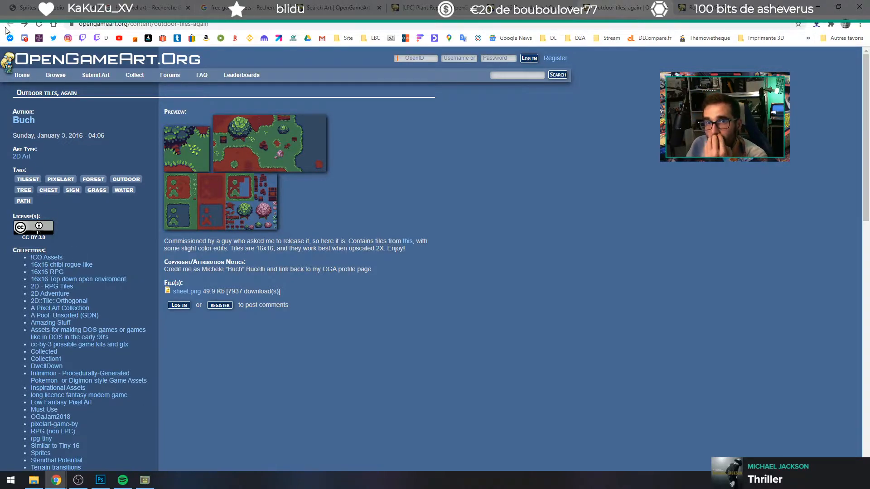
{"action": "left_click", "coordinate": [370, 7]}
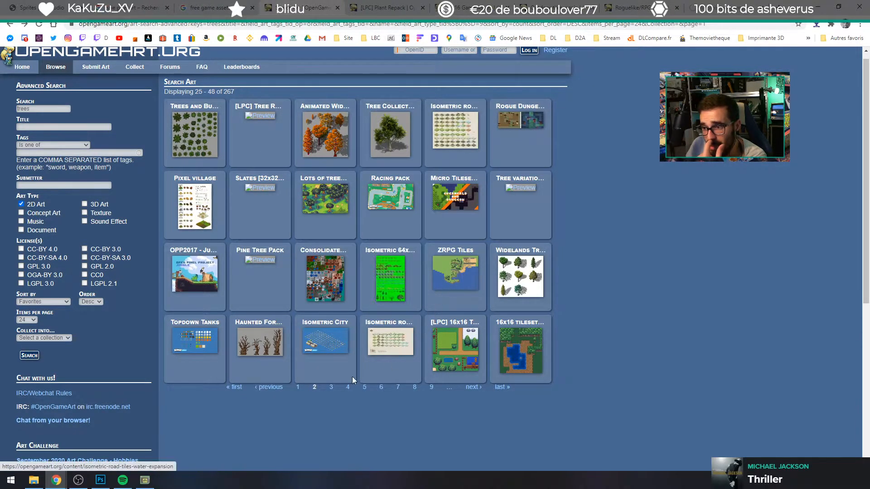
{"action": "left_click", "coordinate": [332, 389]}
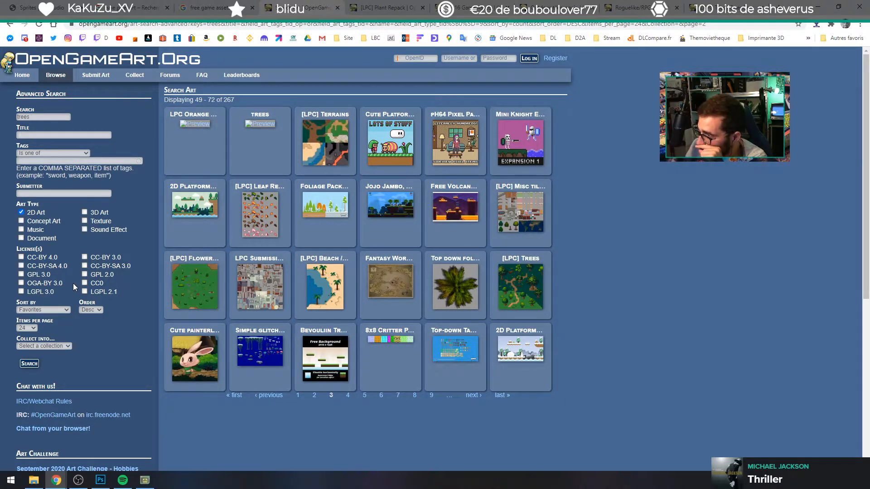
{"action": "right_click", "coordinate": [58, 270]}
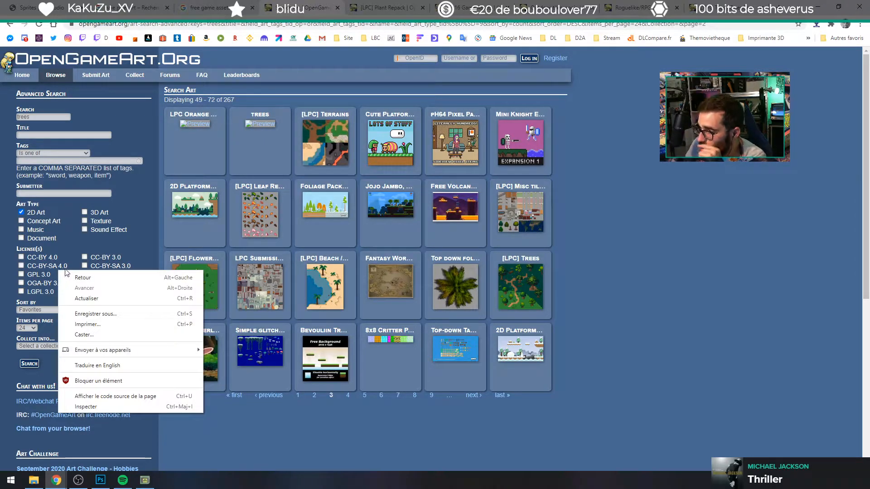
Step: Check the preview of the [LPC] Trees asset and return to the third page of tree search results
{"action": "left_click", "coordinate": [692, 272]}
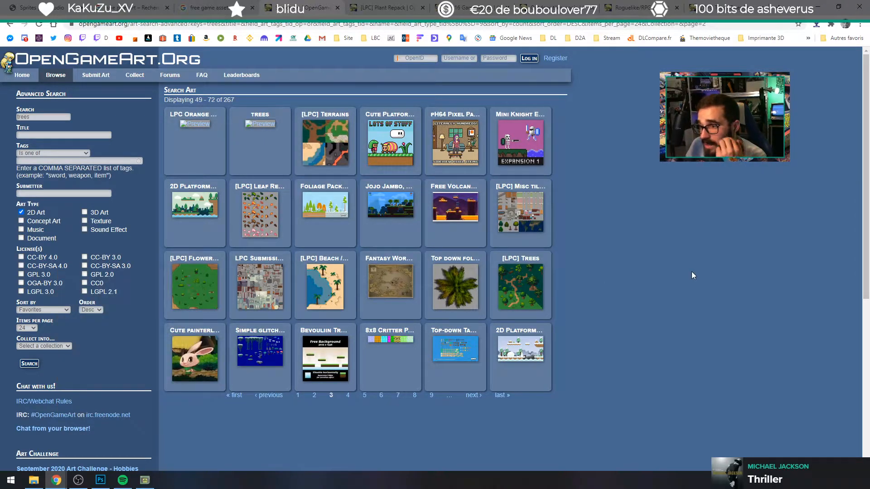
{"action": "left_click", "coordinate": [520, 293]}
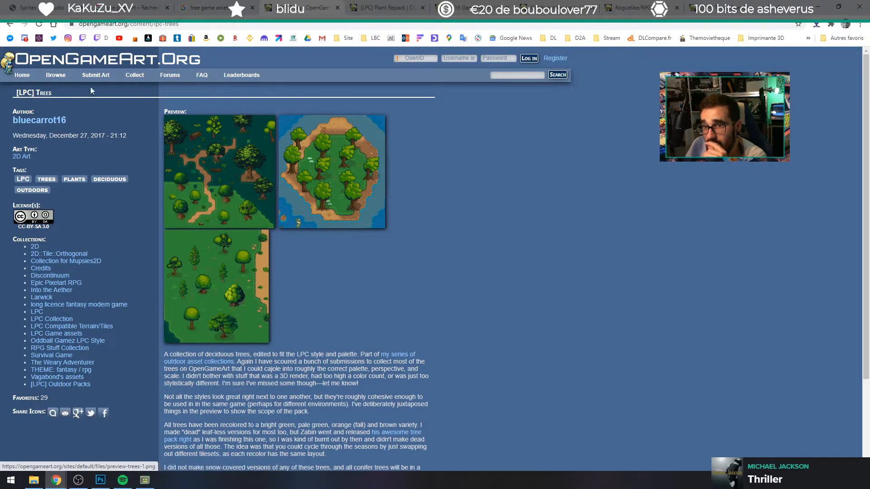
{"action": "left_click", "coordinate": [9, 24]}
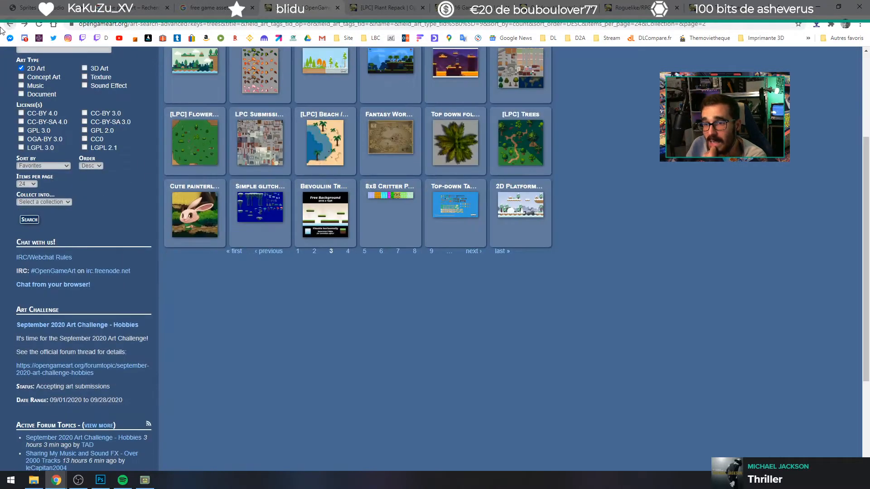
{"action": "scroll", "coordinate": [294, 330], "scroll_direction": "up", "scroll_amount": 3}
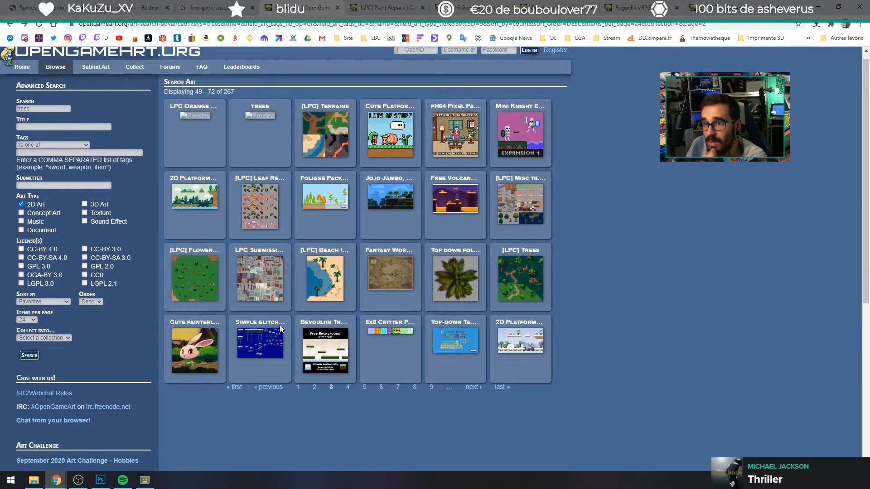
Step: Examine the interior, outside objects and terrain preview images of the LPC Submissions Merged asset
{"action": "left_click", "coordinate": [245, 286]}
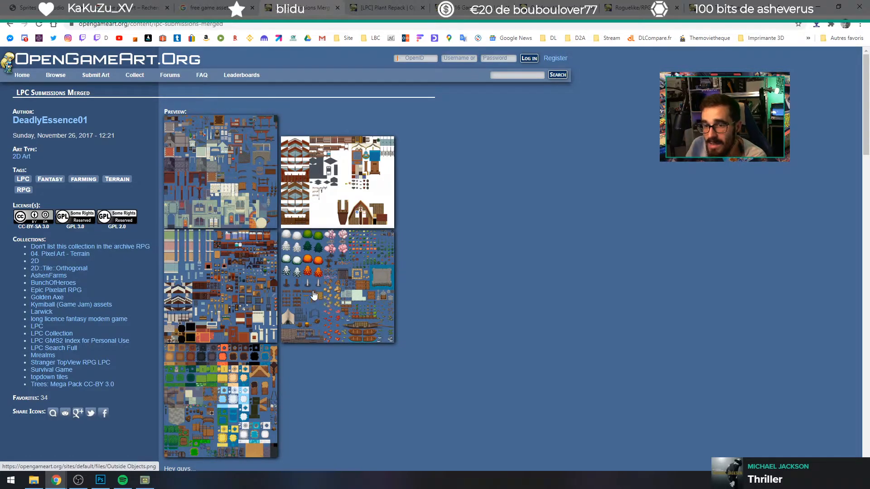
{"action": "left_click", "coordinate": [237, 289]}
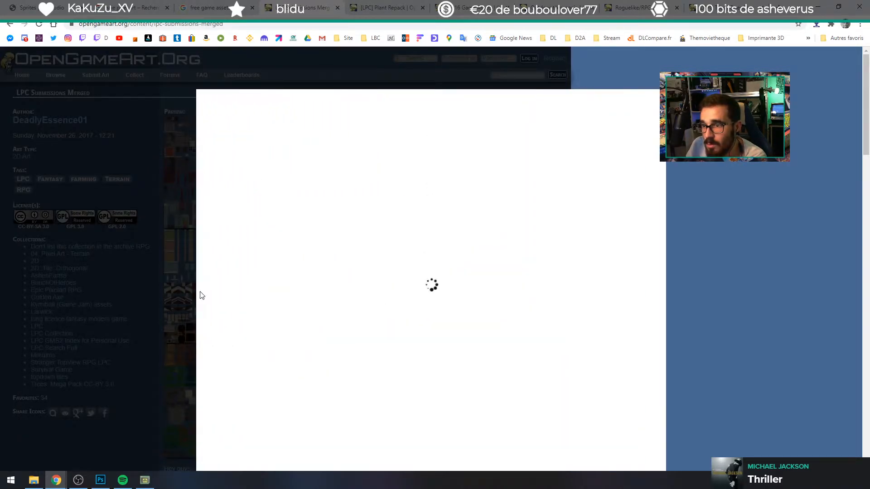
{"action": "scroll", "coordinate": [497, 262], "scroll_direction": "down", "scroll_amount": 3}
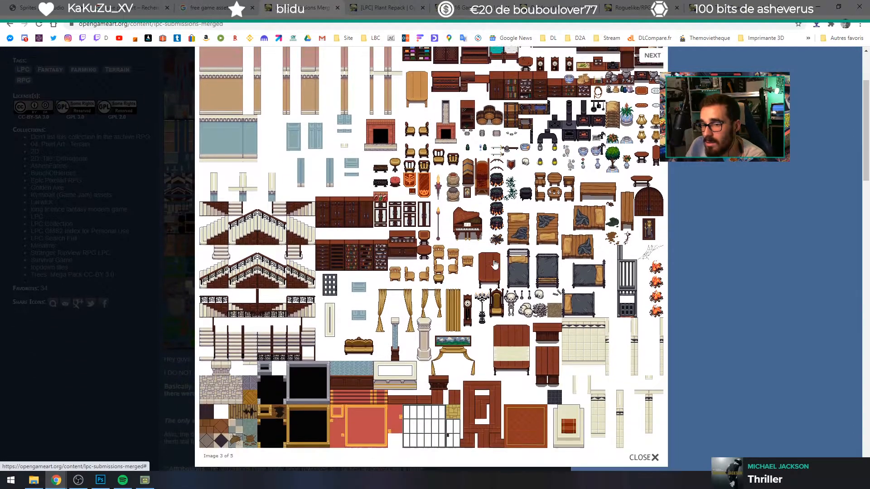
{"action": "left_click", "coordinate": [691, 245]}
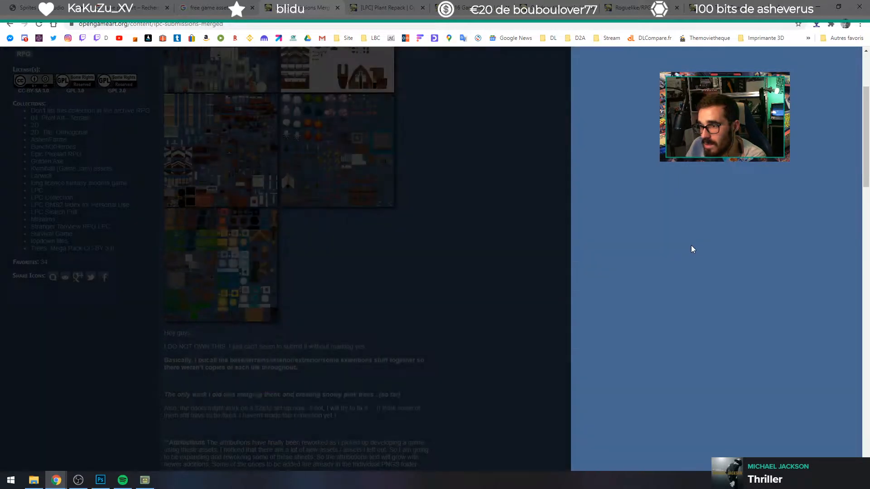
{"action": "left_click", "coordinate": [365, 147]}
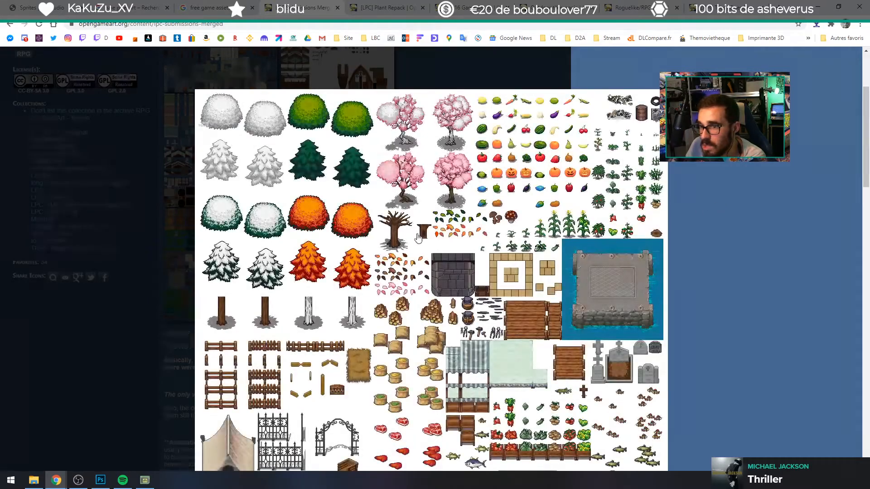
{"action": "scroll", "coordinate": [368, 247], "scroll_direction": "down", "scroll_amount": 4}
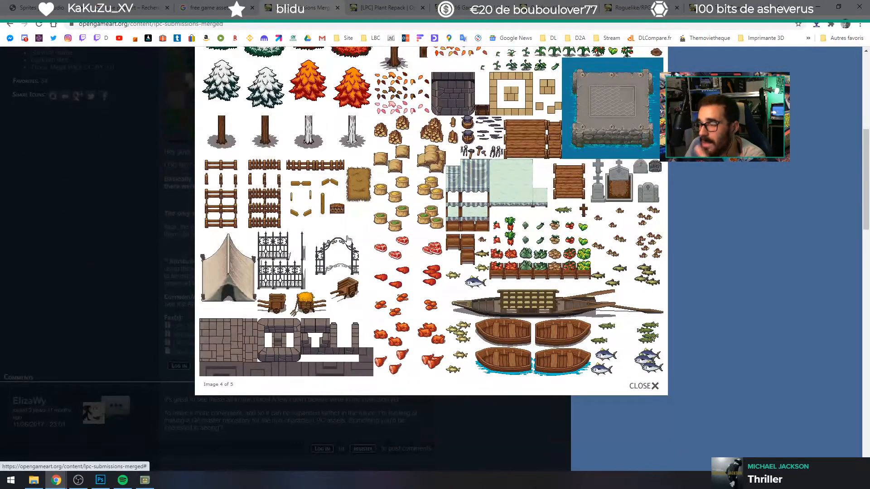
{"action": "left_click", "coordinate": [695, 235]}
{"action": "left_click", "coordinate": [188, 113]}
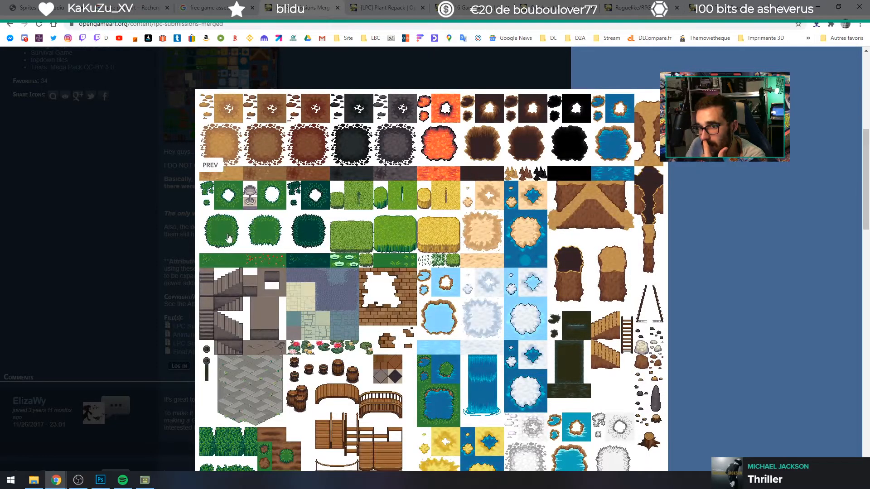
{"action": "scroll", "coordinate": [229, 239], "scroll_direction": "down", "scroll_amount": 3}
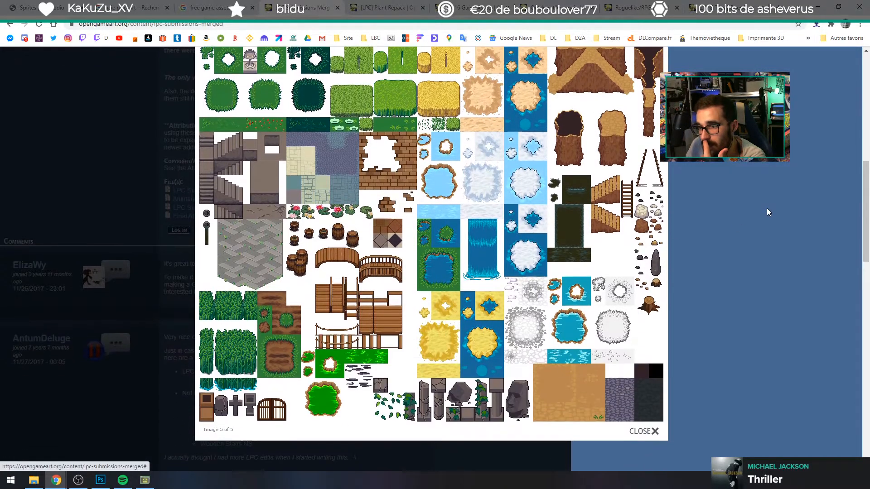
{"action": "left_click", "coordinate": [761, 210]}
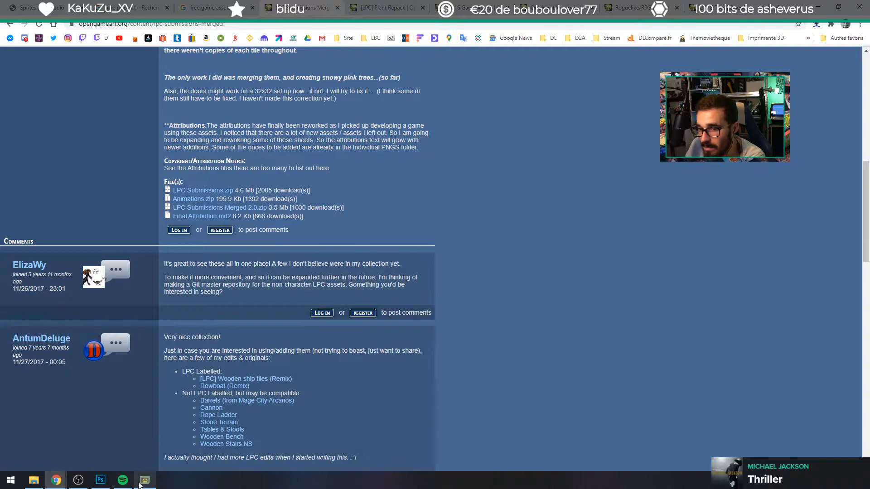
Step: Minimize the open windows to reach the desktop, close the Downloads folder window and open Tiled with the sans titre.tmx map
{"action": "left_click", "coordinate": [142, 483]}
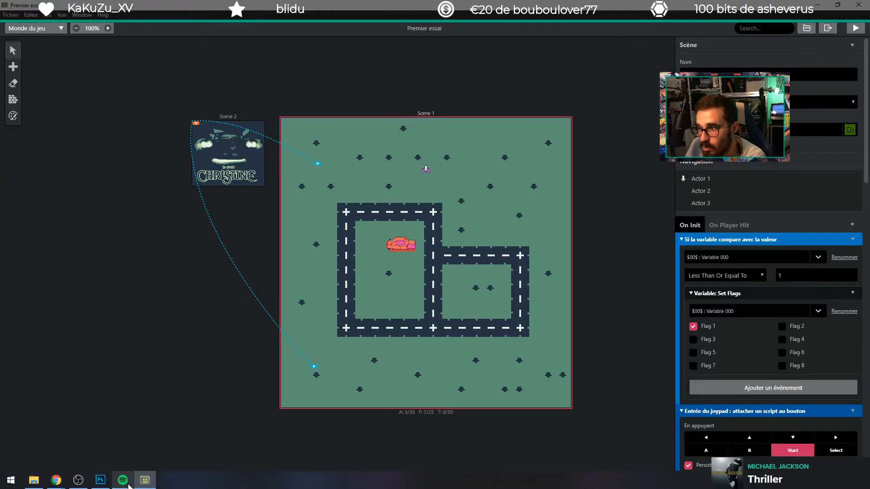
{"action": "mouse_move", "coordinate": [50, 481]}
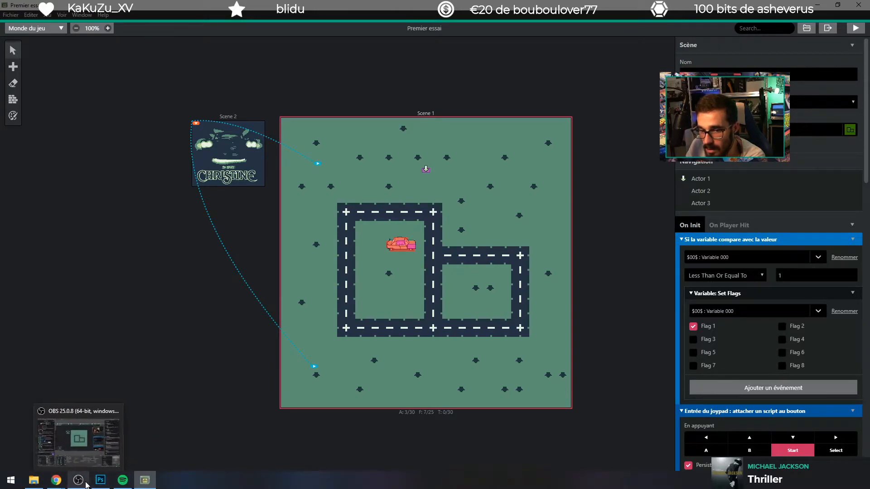
{"action": "left_click", "coordinate": [11, 480]}
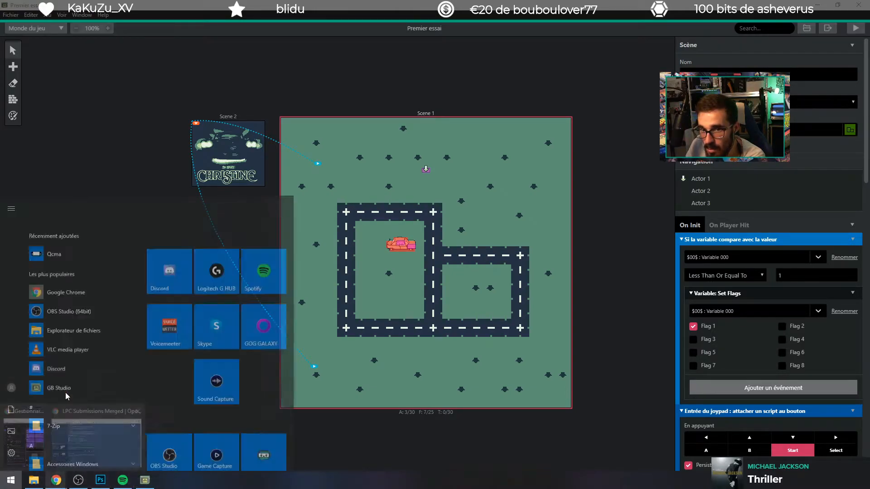
{"action": "left_click", "coordinate": [816, 5]}
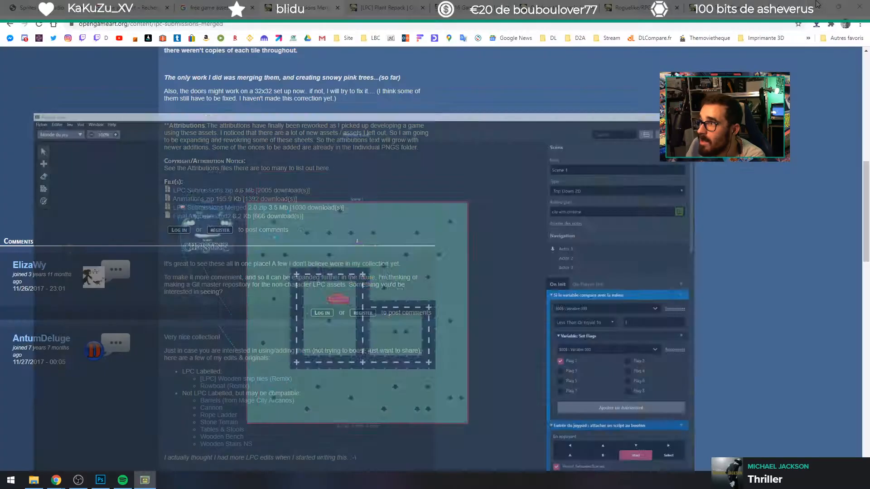
{"action": "left_click", "coordinate": [818, 5]}
{"action": "left_click", "coordinate": [826, 5]}
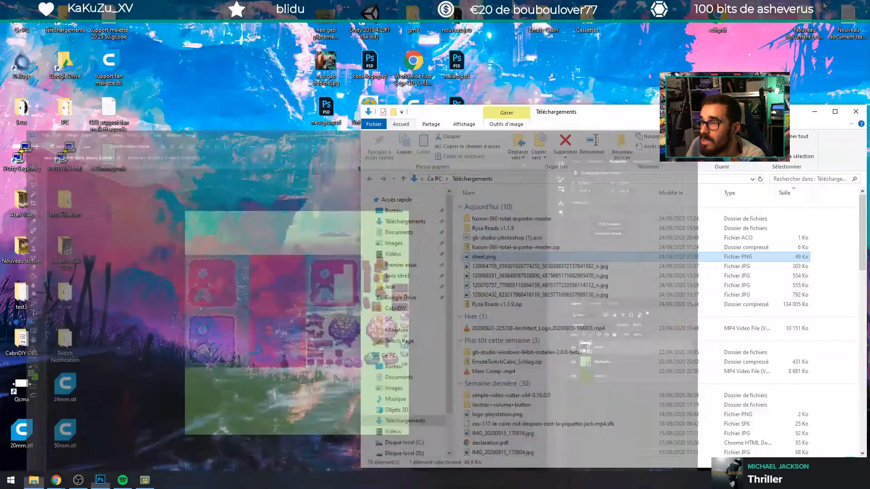
{"action": "left_click", "coordinate": [856, 111]}
{"action": "double_click", "coordinate": [421, 156]}
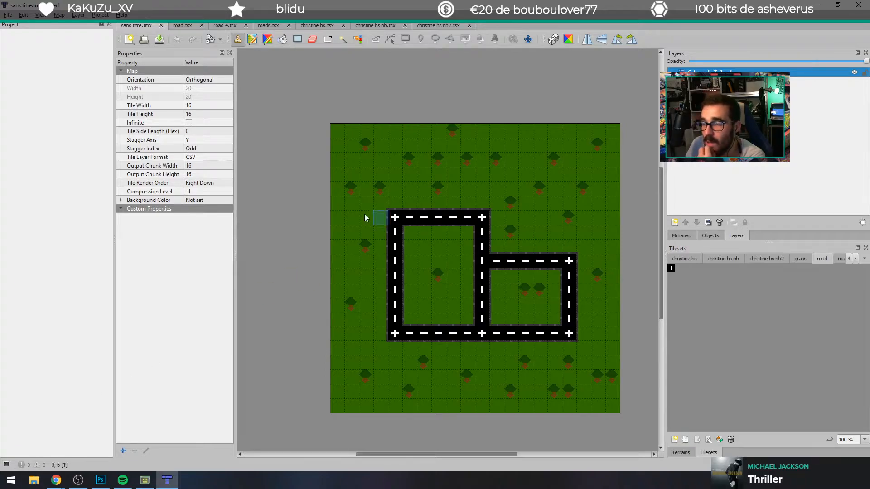
Step: Pick up the tree tile from the map and stamp two more trees in the row above the road
{"action": "right_click", "coordinate": [378, 188]}
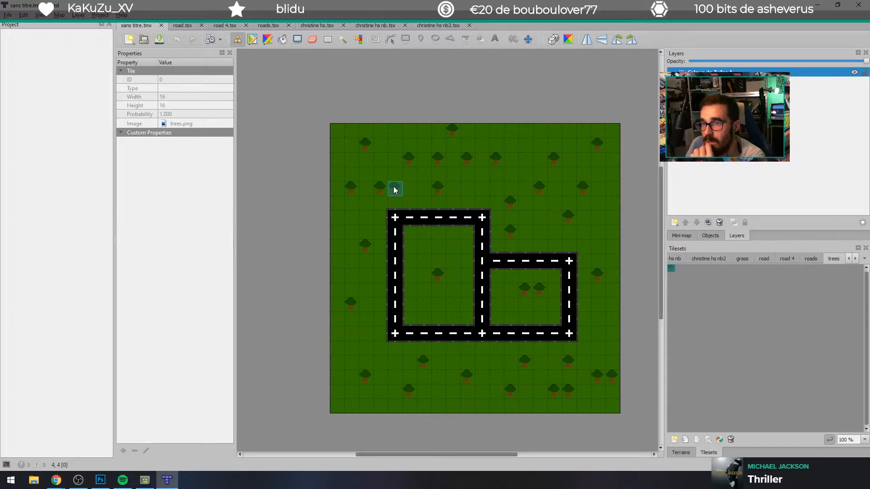
{"action": "left_click", "coordinate": [409, 189]}
{"action": "left_click", "coordinate": [466, 186]}
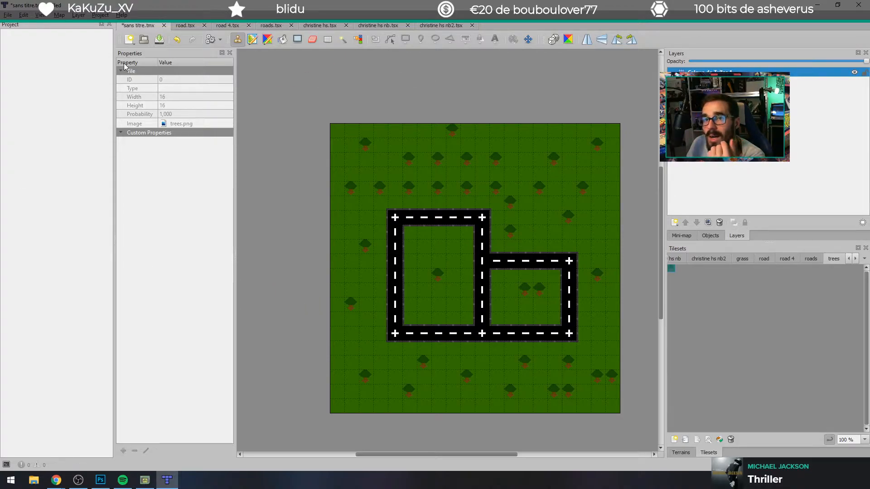
{"action": "left_click", "coordinate": [135, 40]}
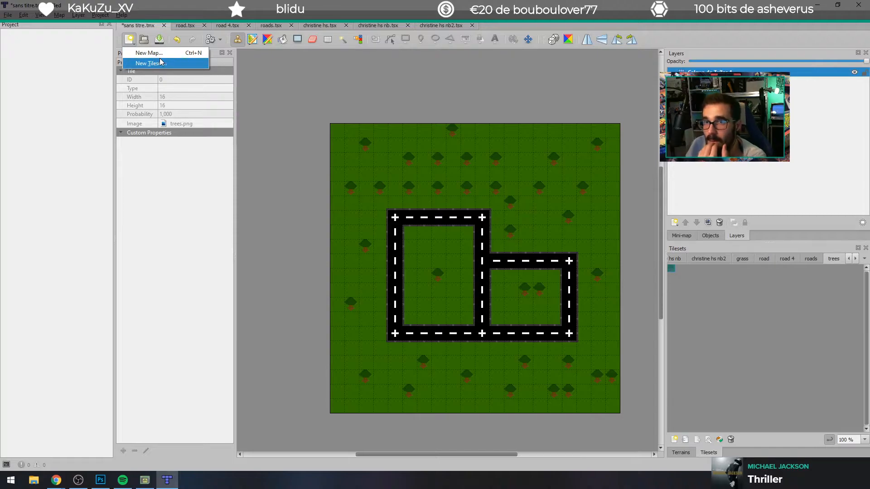
{"action": "left_click", "coordinate": [150, 56]}
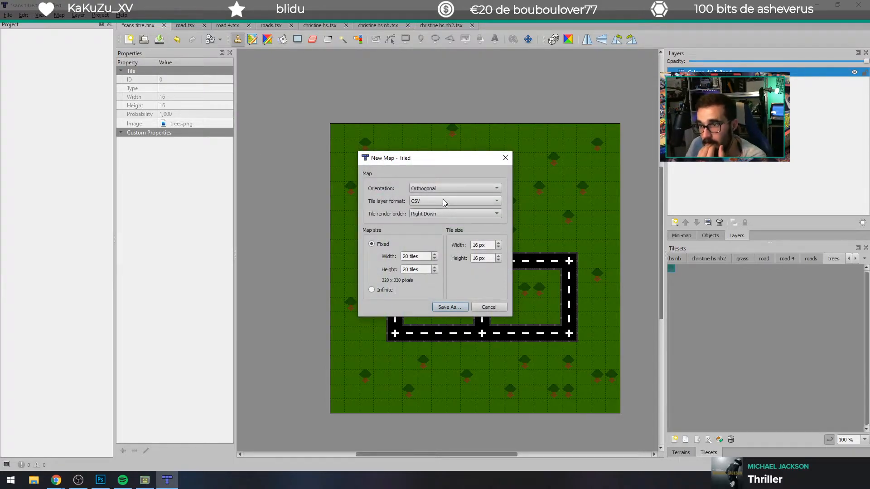
{"action": "left_click", "coordinate": [497, 310]}
Step: Create a tileset named sheet from sheet.png in the Downloads folder with 16 px tiles and save it as sheet.tsx
{"action": "left_click", "coordinate": [132, 40]}
{"action": "left_click", "coordinate": [152, 64]}
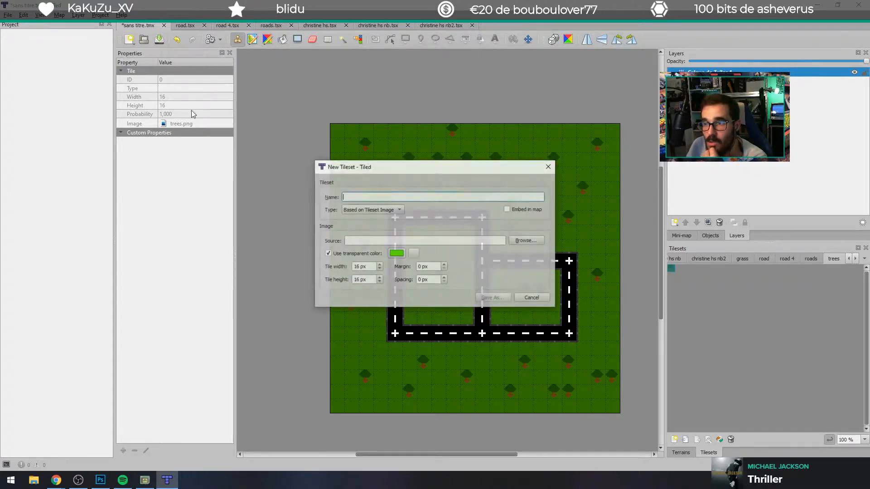
{"action": "left_click", "coordinate": [525, 240]}
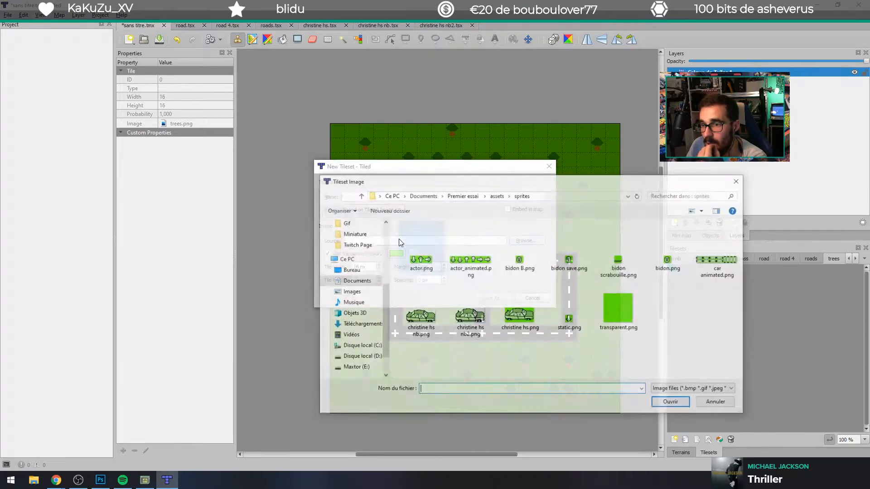
{"action": "scroll", "coordinate": [371, 304], "scroll_direction": "up", "scroll_amount": 2}
{"action": "scroll", "coordinate": [370, 305], "scroll_direction": "up", "scroll_amount": 2}
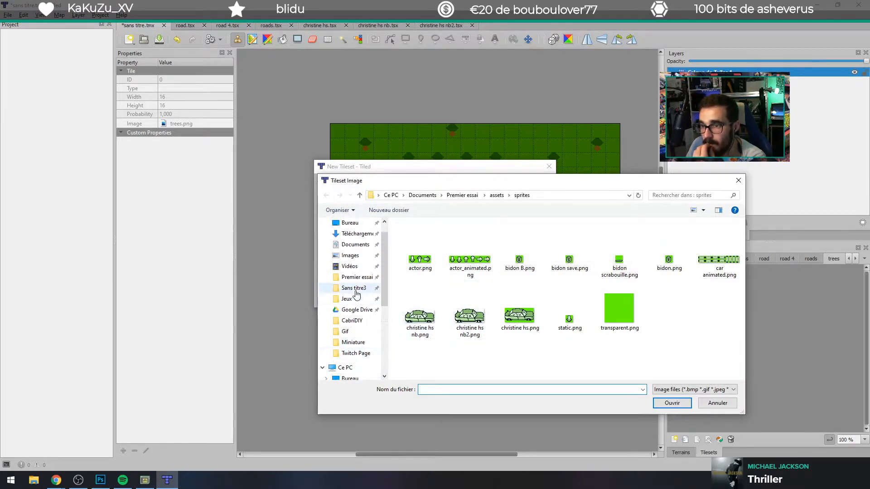
{"action": "left_click", "coordinate": [357, 234]}
{"action": "double_click", "coordinate": [430, 249]}
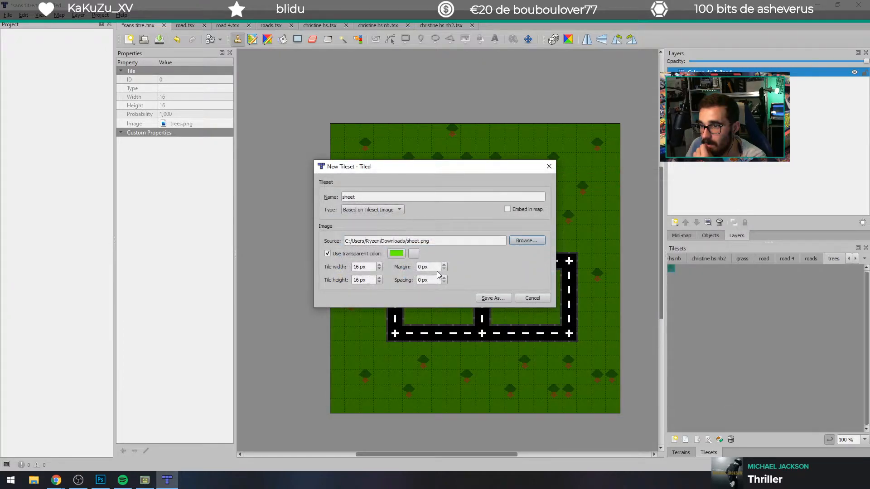
{"action": "left_click", "coordinate": [487, 299]}
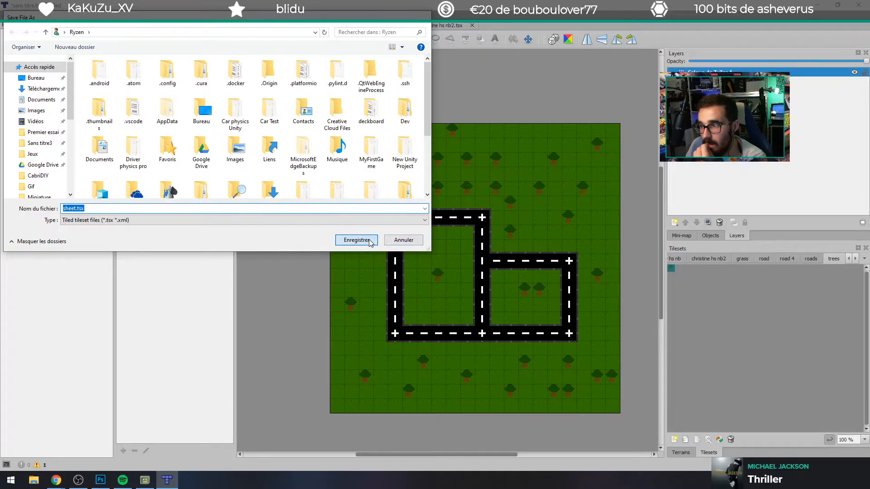
{"action": "left_click", "coordinate": [369, 241]}
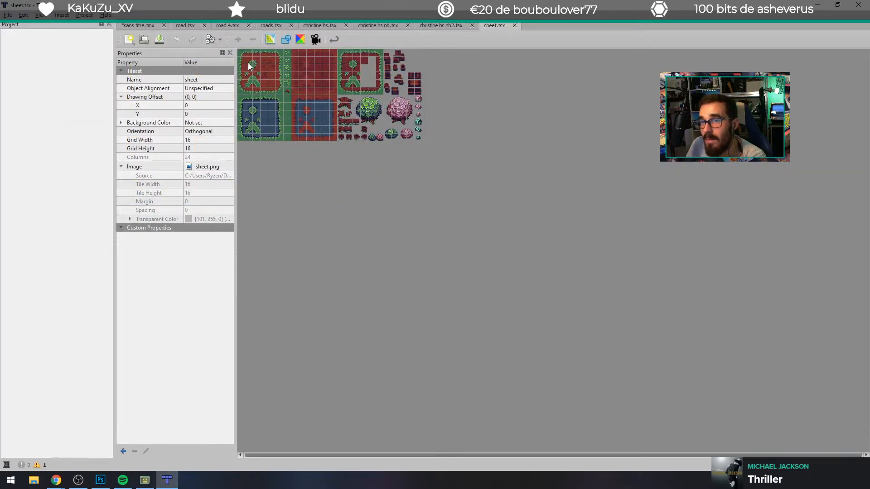
Step: Inspect individual bush and tree tiles in the sheet tileset
{"action": "left_click", "coordinate": [365, 131]}
{"action": "left_click", "coordinate": [379, 139]}
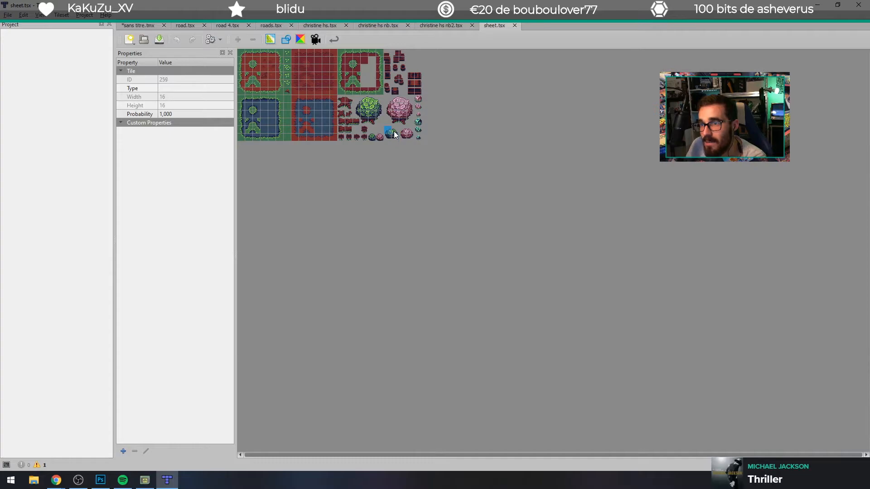
{"action": "left_click", "coordinate": [388, 131]}
{"action": "left_click", "coordinate": [394, 122]}
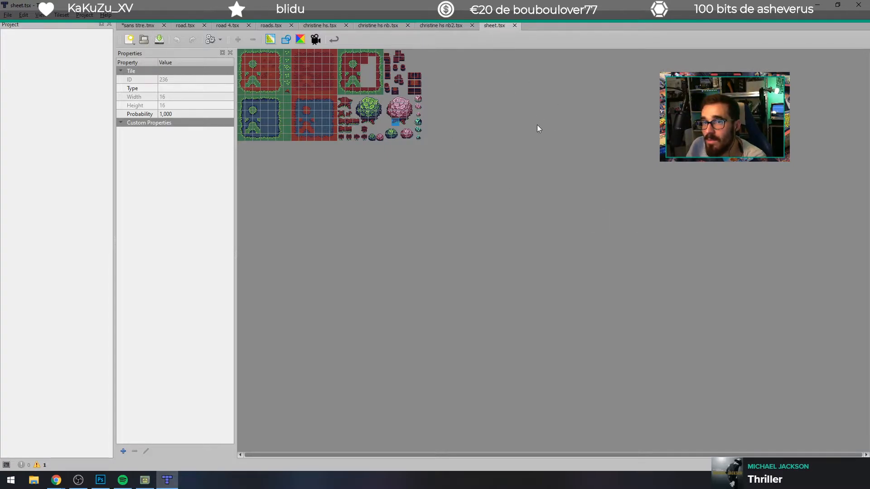
Step: Return to the sans titre.tmx map and switch the active tileset to sheet
{"action": "left_click", "coordinate": [128, 25]}
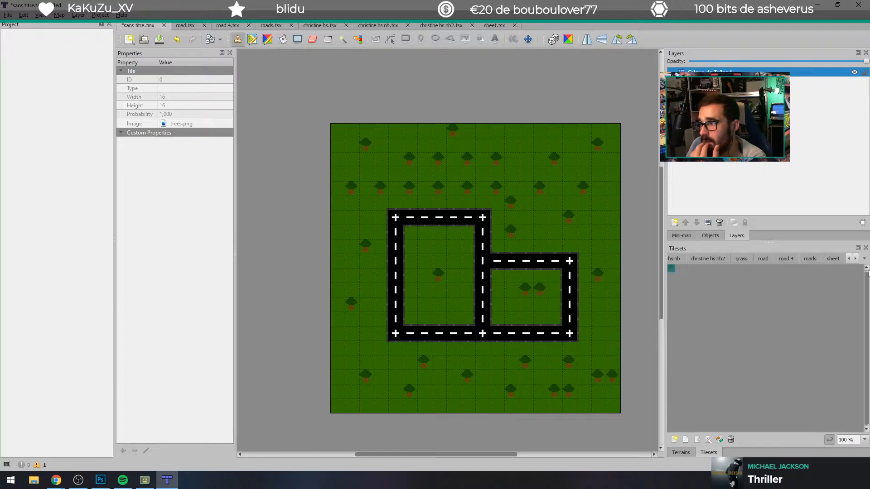
{"action": "left_click", "coordinate": [863, 259]}
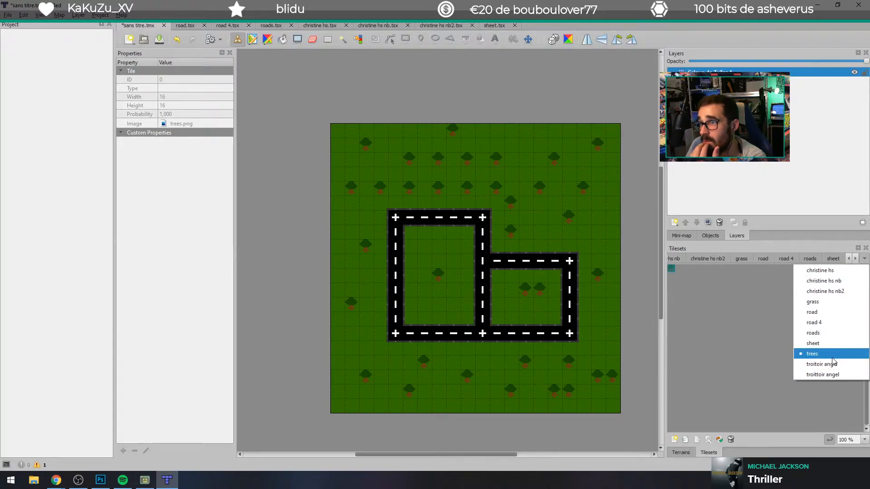
{"action": "left_click", "coordinate": [828, 341]}
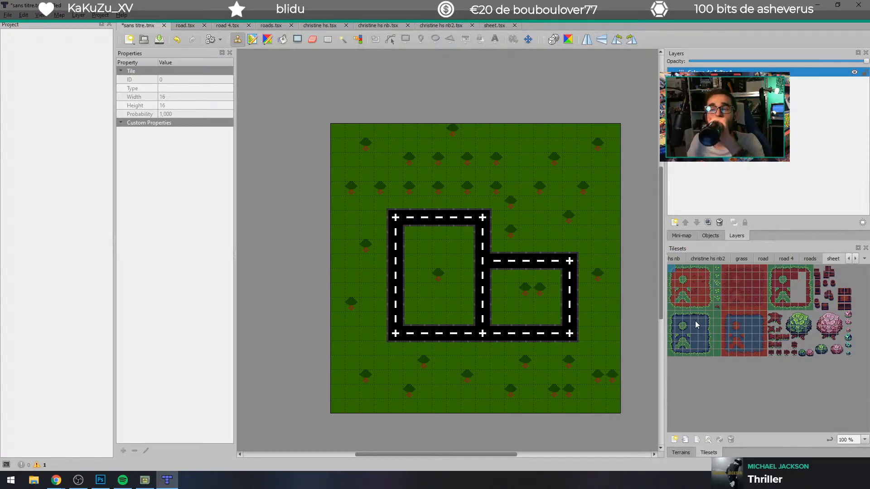
Step: Erase all the road, grass and tree tiles from the map with the Eraser, leaving no tile behind
{"action": "left_click", "coordinate": [312, 39]}
{"action": "mouse_move", "coordinate": [384, 169]}
{"action": "left_mouse_down"}
{"action": "mouse_move", "coordinate": [467, 193]}
{"action": "mouse_move", "coordinate": [388, 188]}
{"action": "mouse_move", "coordinate": [322, 222]}
{"action": "mouse_move", "coordinate": [390, 162]}
{"action": "mouse_move", "coordinate": [311, 393]}
{"action": "mouse_move", "coordinate": [344, 252]}
{"action": "mouse_move", "coordinate": [366, 214]}
{"action": "mouse_move", "coordinate": [371, 419]}
{"action": "mouse_move", "coordinate": [384, 460]}
{"action": "mouse_move", "coordinate": [459, 166]}
{"action": "mouse_move", "coordinate": [382, 43]}
{"action": "mouse_move", "coordinate": [296, 126]}
{"action": "mouse_move", "coordinate": [341, 96]}
{"action": "left_mouse_up"}
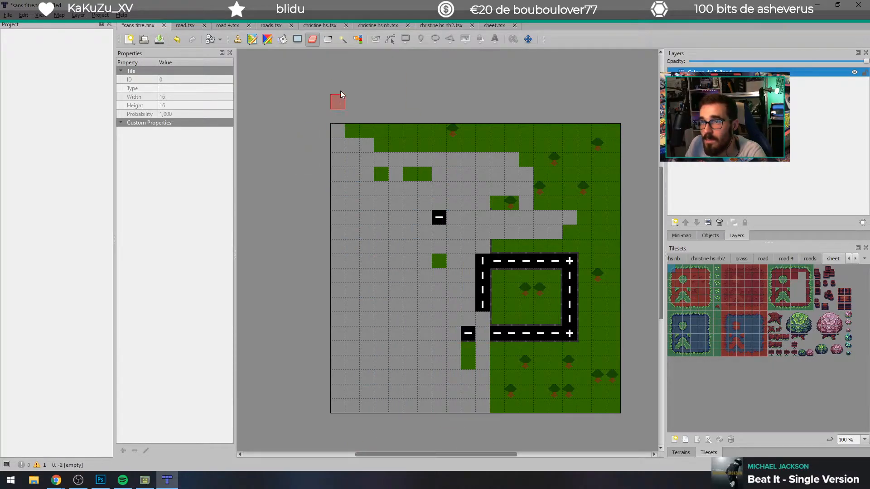
{"action": "mouse_move", "coordinate": [348, 133]}
{"action": "left_mouse_down"}
{"action": "mouse_move", "coordinate": [521, 134]}
{"action": "mouse_move", "coordinate": [381, 123]}
{"action": "left_mouse_up"}
{"action": "mouse_move", "coordinate": [568, 137]}
{"action": "left_mouse_down"}
{"action": "mouse_move", "coordinate": [610, 146]}
{"action": "mouse_move", "coordinate": [587, 254]}
{"action": "mouse_move", "coordinate": [540, 361]}
{"action": "mouse_move", "coordinate": [494, 207]}
{"action": "mouse_move", "coordinate": [512, 312]}
{"action": "mouse_move", "coordinate": [503, 349]}
{"action": "mouse_move", "coordinate": [543, 234]}
{"action": "mouse_move", "coordinate": [559, 402]}
{"action": "mouse_move", "coordinate": [573, 278]}
{"action": "mouse_move", "coordinate": [523, 368]}
{"action": "mouse_move", "coordinate": [572, 372]}
{"action": "mouse_move", "coordinate": [589, 344]}
{"action": "mouse_move", "coordinate": [598, 204]}
{"action": "mouse_move", "coordinate": [612, 222]}
{"action": "left_mouse_up"}
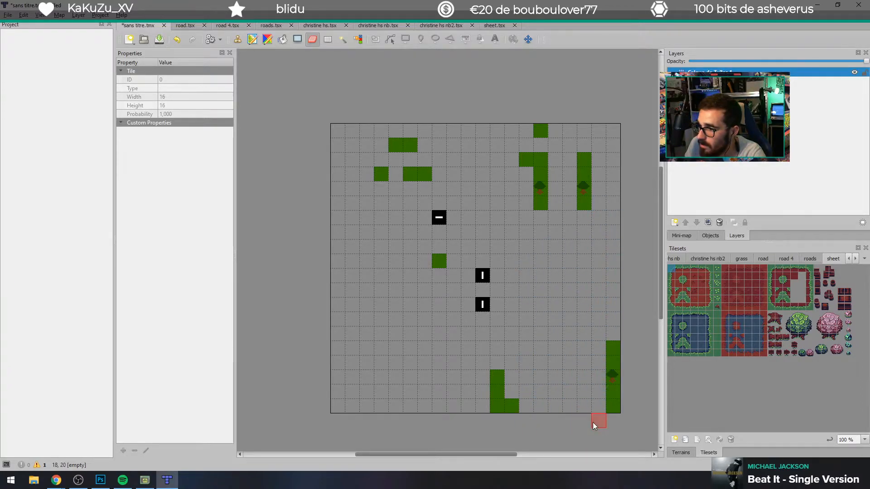
{"action": "left_click_drag", "start_coordinate": [592, 422], "coordinate": [614, 410]}
{"action": "left_click_drag", "start_coordinate": [491, 266], "coordinate": [433, 238]}
{"action": "mouse_move", "coordinate": [534, 132]}
{"action": "left_mouse_down"}
{"action": "mouse_move", "coordinate": [547, 222]}
{"action": "mouse_move", "coordinate": [529, 164]}
{"action": "left_mouse_up"}
{"action": "left_click_drag", "start_coordinate": [586, 173], "coordinate": [583, 205]}
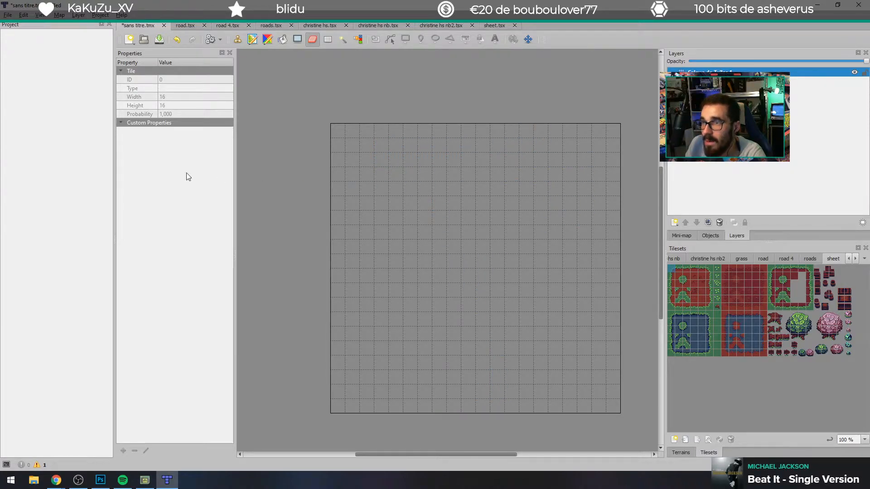
{"action": "right_click", "coordinate": [268, 40]}
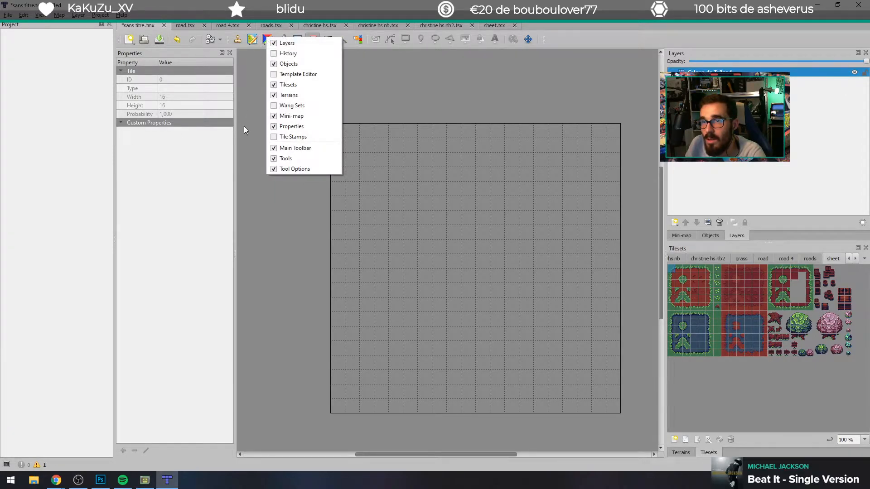
{"action": "left_click", "coordinate": [249, 114]}
{"action": "left_click", "coordinate": [268, 40]}
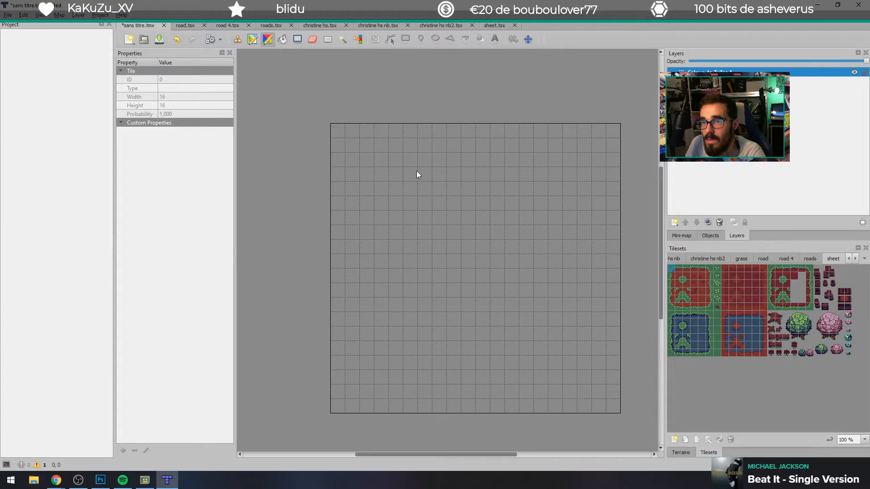
{"action": "left_click", "coordinate": [358, 40]}
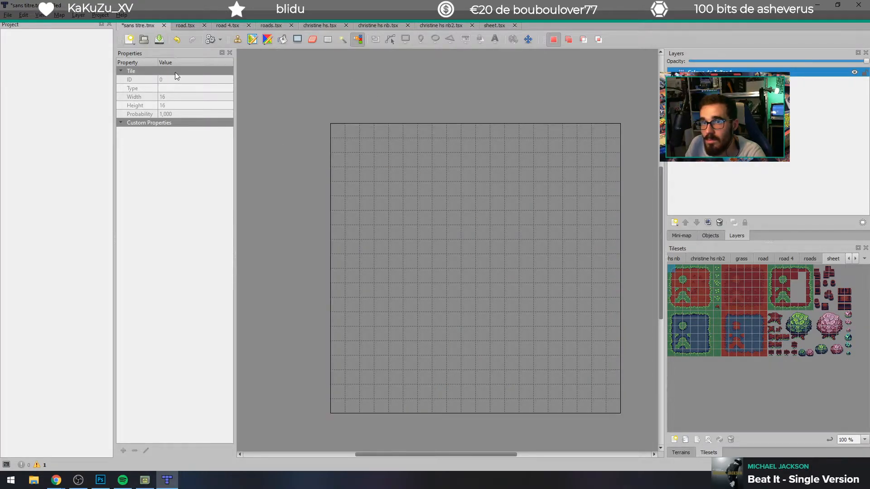
{"action": "left_click", "coordinate": [252, 39]}
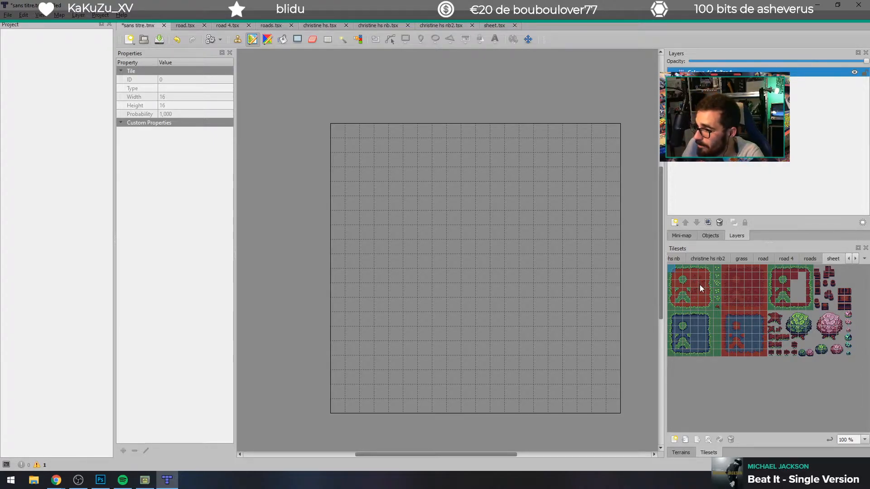
Step: Cover the entire map with the plain green grass tile from the sheet tileset
{"action": "left_click", "coordinate": [717, 314]}
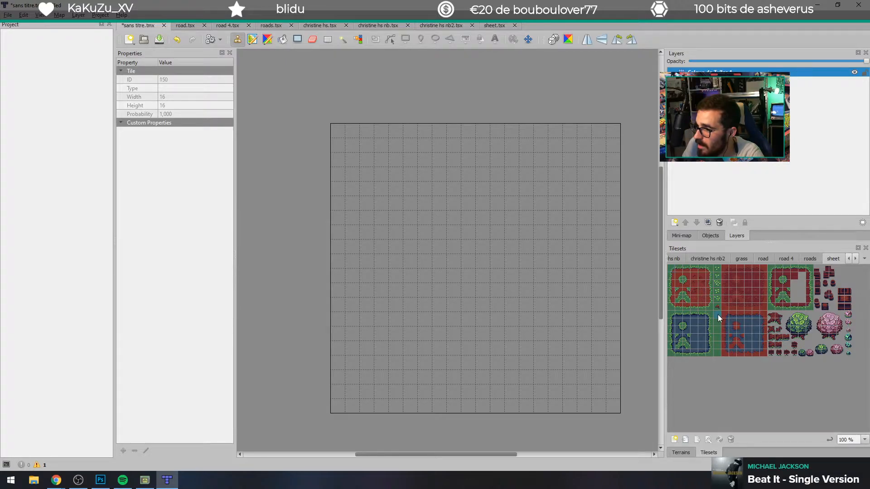
{"action": "left_click", "coordinate": [396, 204]}
{"action": "mouse_move", "coordinate": [417, 208]}
{"action": "left_mouse_down"}
{"action": "mouse_move", "coordinate": [436, 230]}
{"action": "mouse_move", "coordinate": [397, 222]}
{"action": "mouse_move", "coordinate": [360, 113]}
{"action": "mouse_move", "coordinate": [324, 180]}
{"action": "mouse_move", "coordinate": [338, 132]}
{"action": "mouse_move", "coordinate": [341, 404]}
{"action": "mouse_move", "coordinate": [575, 414]}
{"action": "mouse_move", "coordinate": [402, 409]}
{"action": "mouse_move", "coordinate": [352, 360]}
{"action": "mouse_move", "coordinate": [453, 398]}
{"action": "mouse_move", "coordinate": [619, 390]}
{"action": "mouse_move", "coordinate": [452, 389]}
{"action": "mouse_move", "coordinate": [654, 393]}
{"action": "mouse_move", "coordinate": [309, 364]}
{"action": "mouse_move", "coordinate": [640, 357]}
{"action": "mouse_move", "coordinate": [625, 341]}
{"action": "mouse_move", "coordinate": [338, 330]}
{"action": "mouse_move", "coordinate": [297, 317]}
{"action": "mouse_move", "coordinate": [621, 304]}
{"action": "mouse_move", "coordinate": [673, 278]}
{"action": "mouse_move", "coordinate": [396, 257]}
{"action": "mouse_move", "coordinate": [728, 213]}
{"action": "mouse_move", "coordinate": [652, 177]}
{"action": "mouse_move", "coordinate": [587, 110]}
{"action": "mouse_move", "coordinate": [591, 186]}
{"action": "mouse_move", "coordinate": [596, 137]}
{"action": "mouse_move", "coordinate": [560, 126]}
{"action": "mouse_move", "coordinate": [531, 232]}
{"action": "mouse_move", "coordinate": [539, 175]}
{"action": "mouse_move", "coordinate": [511, 243]}
{"action": "mouse_move", "coordinate": [437, 103]}
{"action": "mouse_move", "coordinate": [425, 243]}
{"action": "mouse_move", "coordinate": [376, 153]}
{"action": "mouse_move", "coordinate": [374, 182]}
{"action": "mouse_move", "coordinate": [410, 135]}
{"action": "left_mouse_up"}
{"action": "left_click_drag", "start_coordinate": [439, 172], "coordinate": [526, 160]}
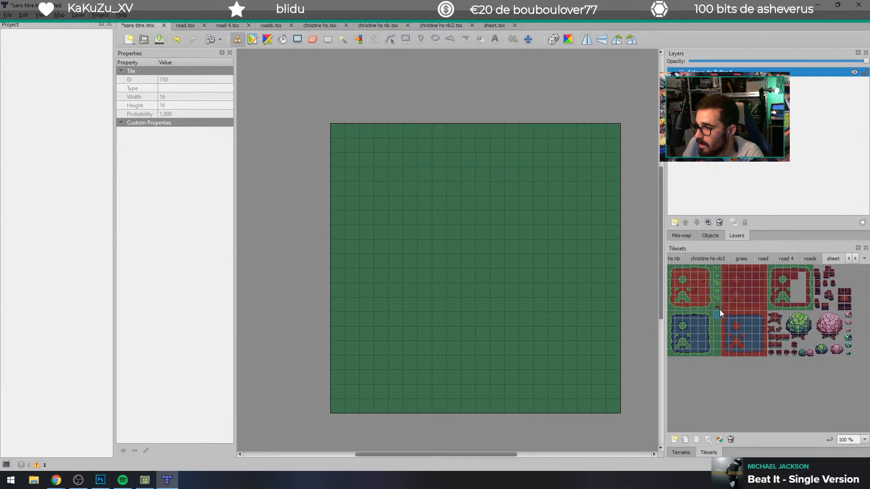
Step: Paint a one-tile-wide path of plain red dirt winding from the map's lower left edge up to its upper middle
{"action": "left_click", "coordinate": [864, 439]}
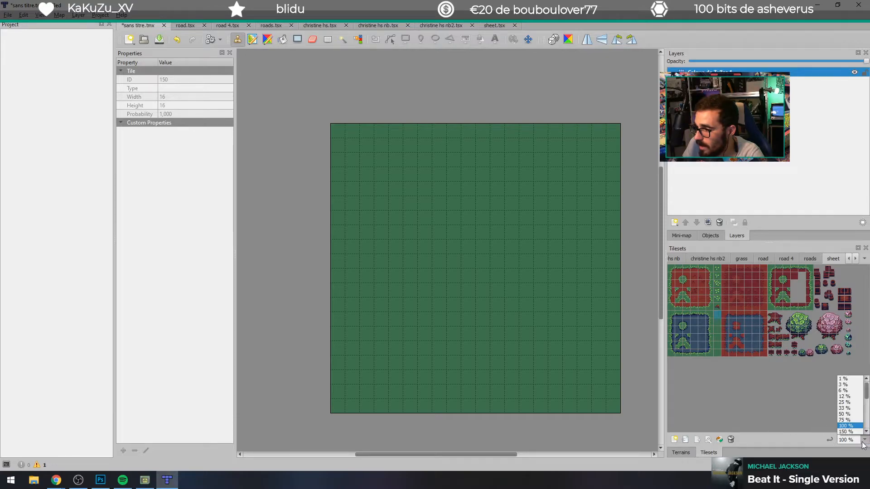
{"action": "left_click", "coordinate": [845, 432]}
{"action": "left_click_drag", "start_coordinate": [688, 428], "coordinate": [718, 433]}
{"action": "left_click", "coordinate": [815, 282]}
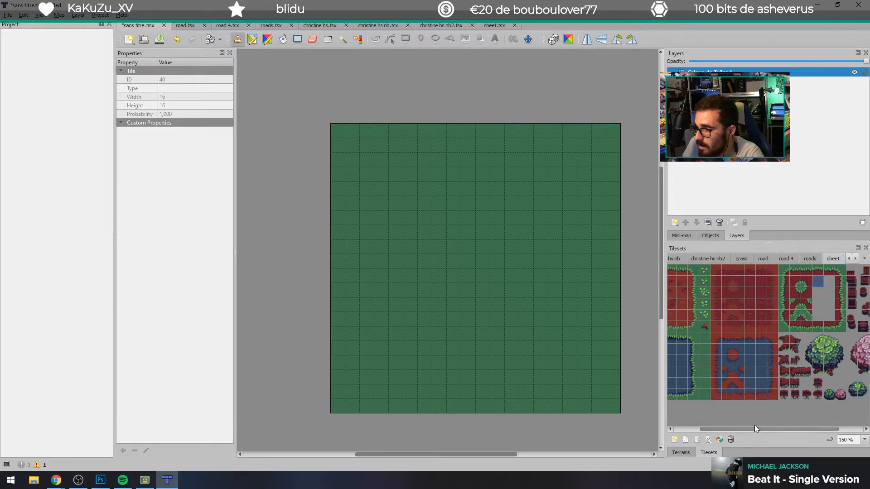
{"action": "left_click_drag", "start_coordinate": [757, 431], "coordinate": [727, 432]}
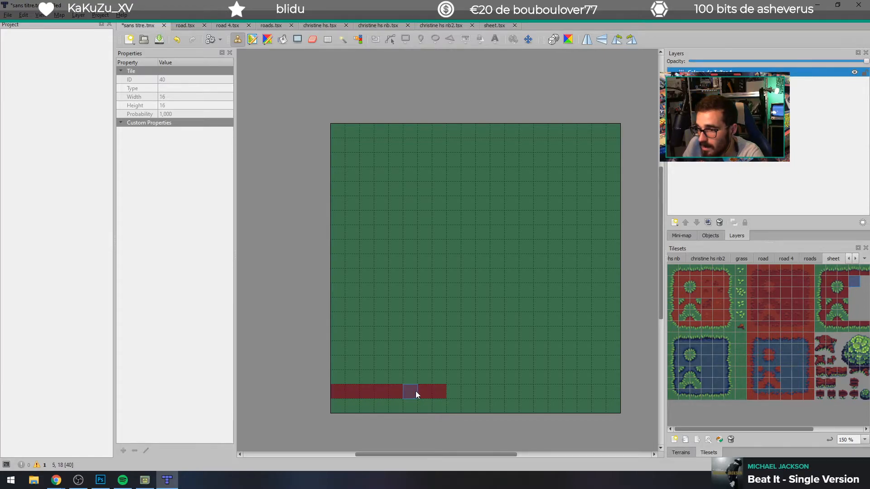
{"action": "left_click_drag", "start_coordinate": [442, 329], "coordinate": [440, 319]}
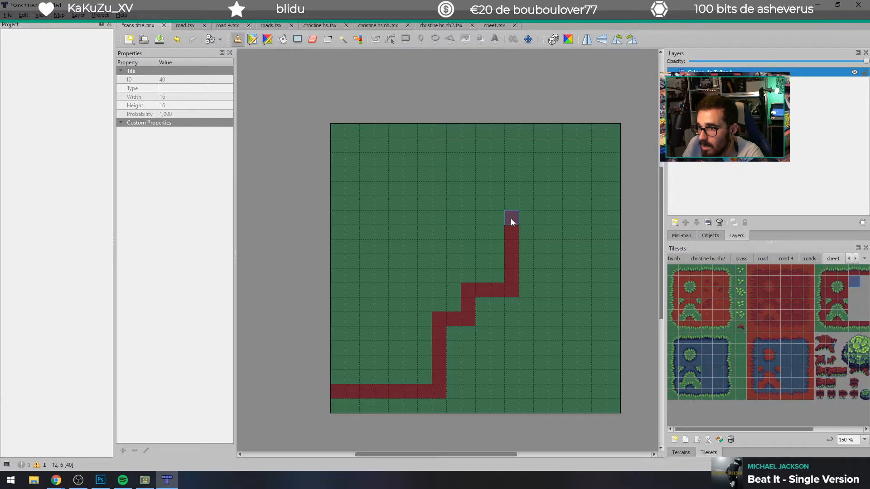
{"action": "left_click_drag", "start_coordinate": [513, 198], "coordinate": [468, 194]}
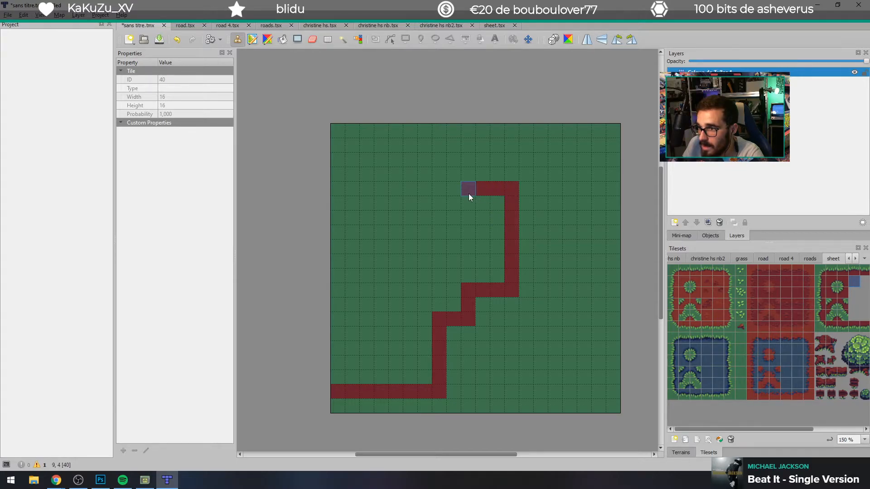
{"action": "left_click", "coordinate": [483, 174]}
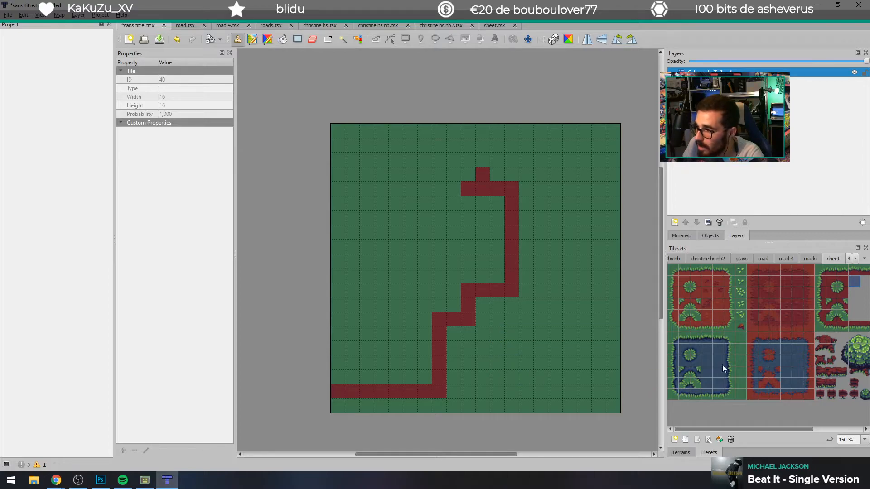
Step: Try grass-fringed dirt edge tiles along the left and right sides of the path's vertical stretches
{"action": "left_click", "coordinate": [820, 290]}
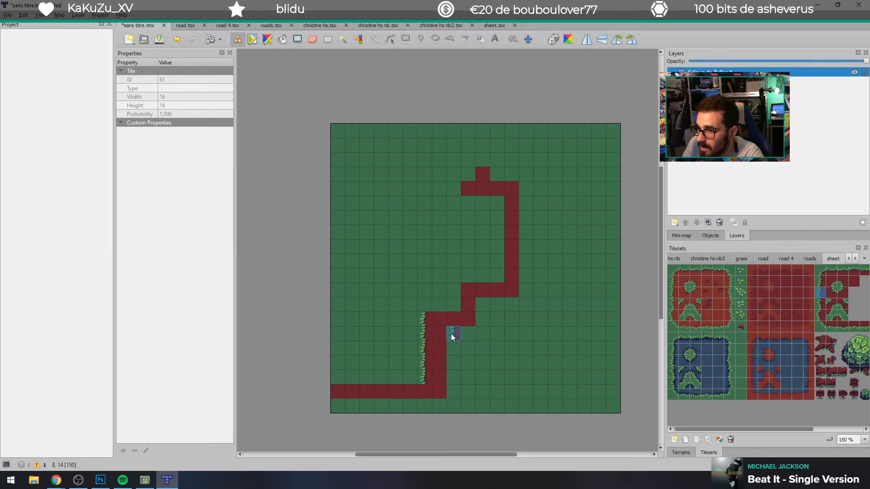
{"action": "left_click", "coordinate": [459, 305]}
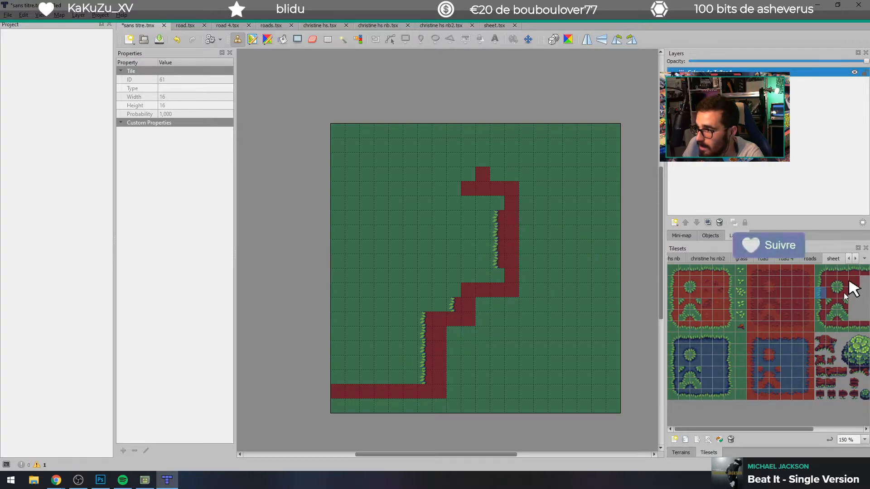
{"action": "left_click_drag", "start_coordinate": [788, 429], "coordinate": [813, 430]}
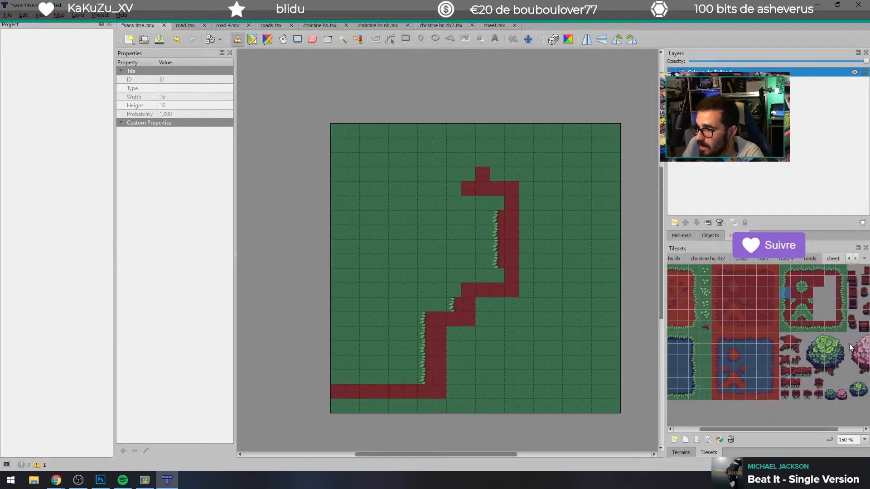
{"action": "left_click", "coordinate": [841, 293]}
{"action": "left_click", "coordinate": [524, 221]}
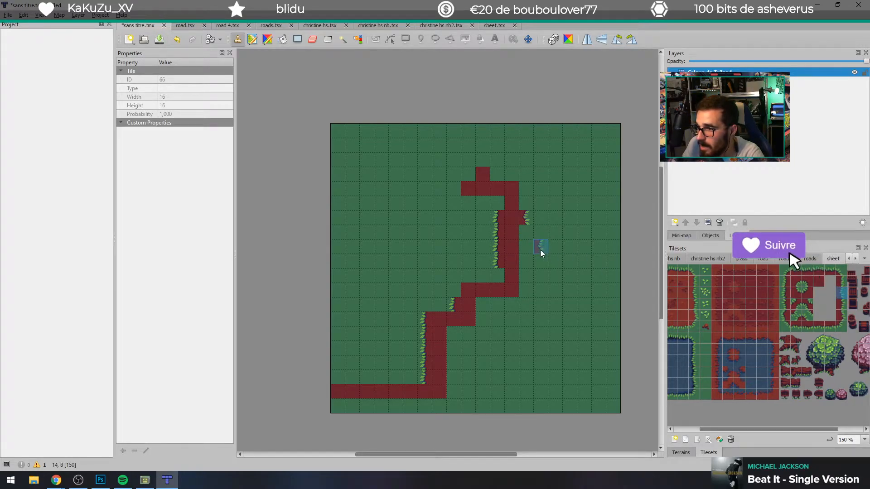
{"action": "left_click", "coordinate": [864, 294]}
{"action": "left_click", "coordinate": [525, 232]}
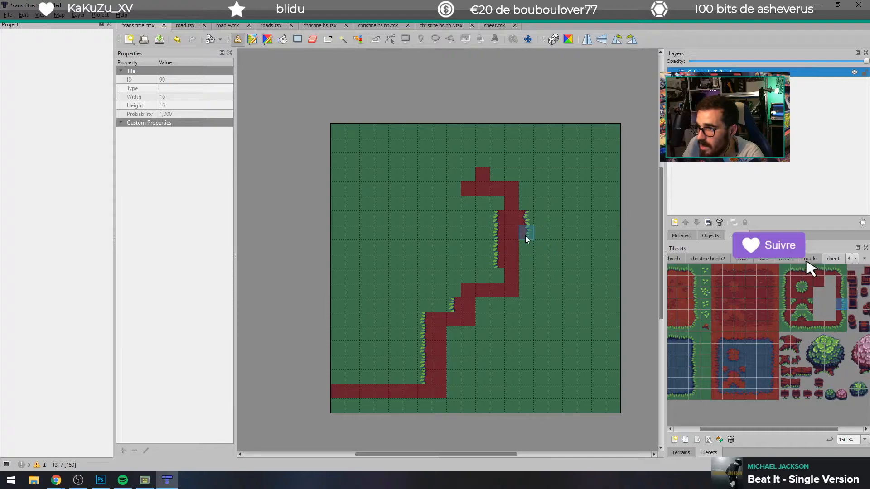
{"action": "left_click", "coordinate": [841, 294]}
{"action": "left_click", "coordinate": [525, 246]}
{"action": "left_click", "coordinate": [841, 305]}
{"action": "left_click", "coordinate": [526, 261]}
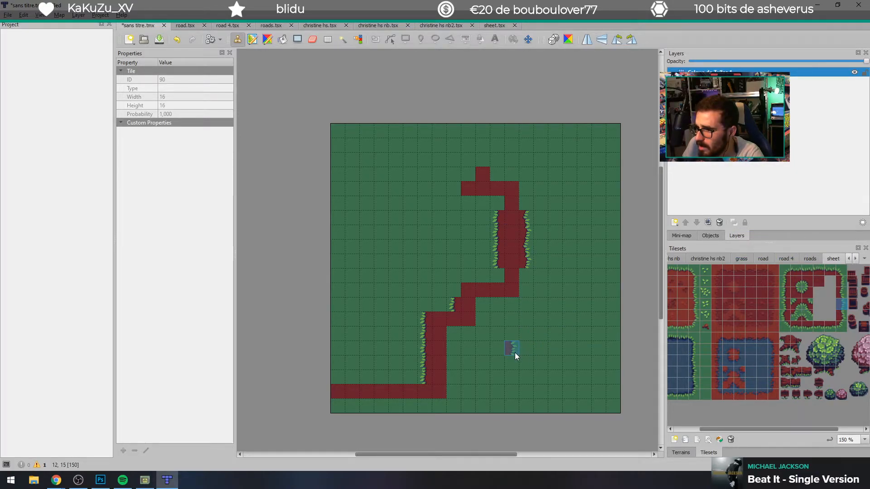
{"action": "left_click", "coordinate": [510, 232]}
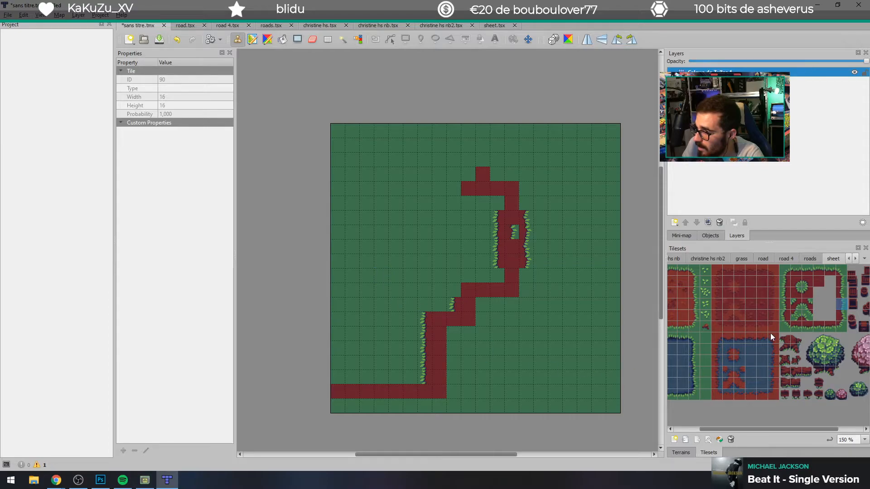
Step: Paint plain green grass over the whole dirt path and its fringed edges
{"action": "left_click", "coordinate": [703, 338]}
{"action": "mouse_move", "coordinate": [538, 251]}
{"action": "left_mouse_down"}
{"action": "mouse_move", "coordinate": [518, 303]}
{"action": "mouse_move", "coordinate": [469, 307]}
{"action": "mouse_move", "coordinate": [566, 178]}
{"action": "mouse_move", "coordinate": [429, 244]}
{"action": "mouse_move", "coordinate": [444, 395]}
{"action": "mouse_move", "coordinate": [431, 335]}
{"action": "mouse_move", "coordinate": [430, 344]}
{"action": "mouse_move", "coordinate": [487, 311]}
{"action": "mouse_move", "coordinate": [493, 178]}
{"action": "mouse_move", "coordinate": [497, 284]}
{"action": "left_mouse_up"}
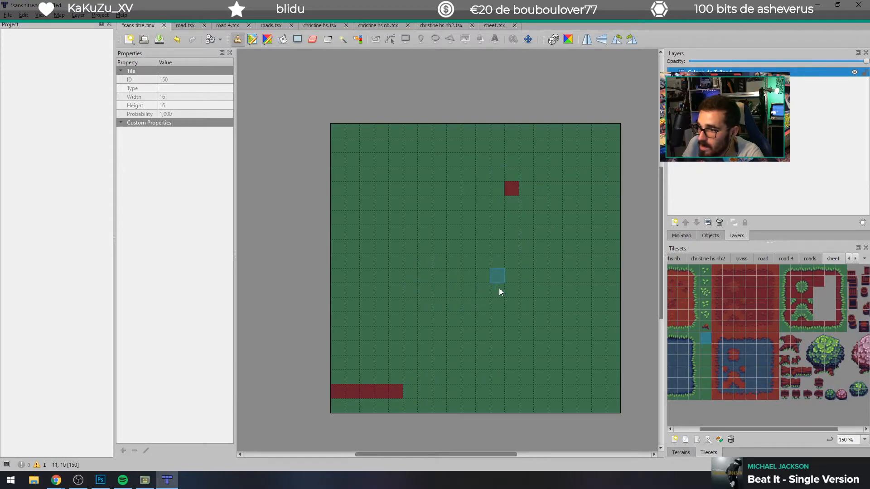
{"action": "mouse_move", "coordinate": [527, 205]}
{"action": "left_mouse_down"}
{"action": "mouse_move", "coordinate": [401, 386]}
{"action": "mouse_move", "coordinate": [444, 392]}
{"action": "left_mouse_up"}
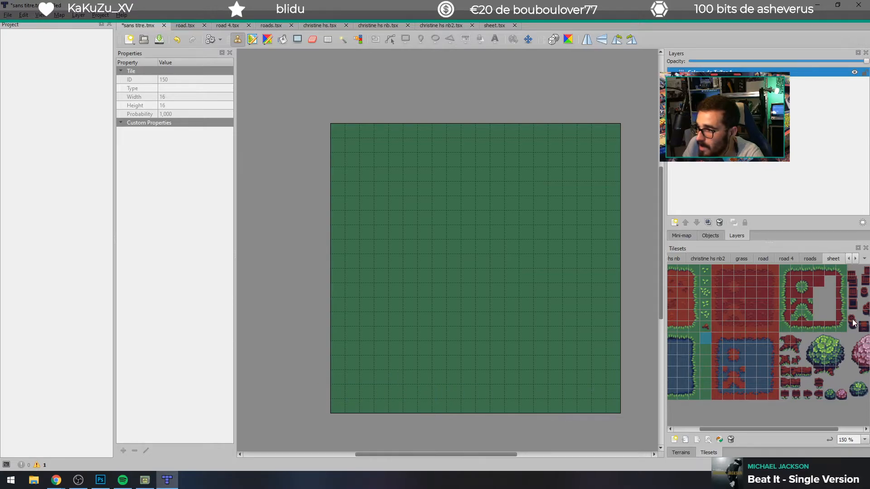
Step: Lay four upper grass-edge dirt tiles side by side from the map's left border, in the third row from the bottom
{"action": "left_click", "coordinate": [784, 295]}
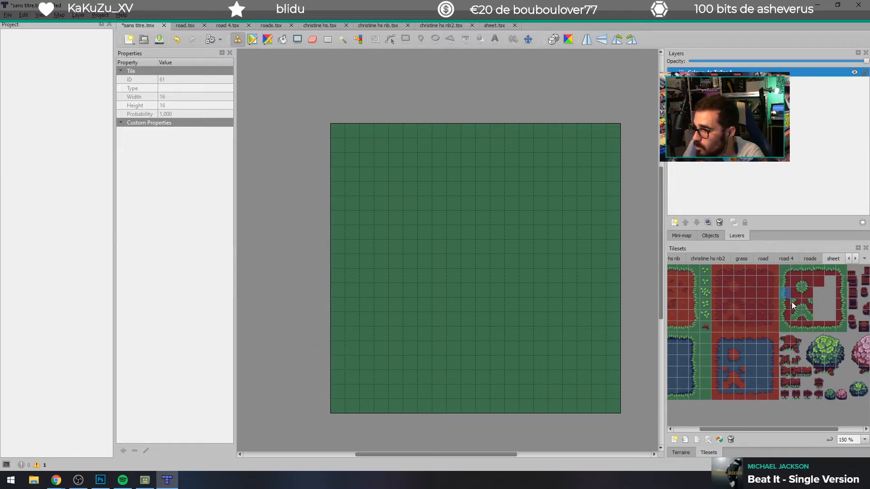
{"action": "left_click", "coordinate": [806, 270]}
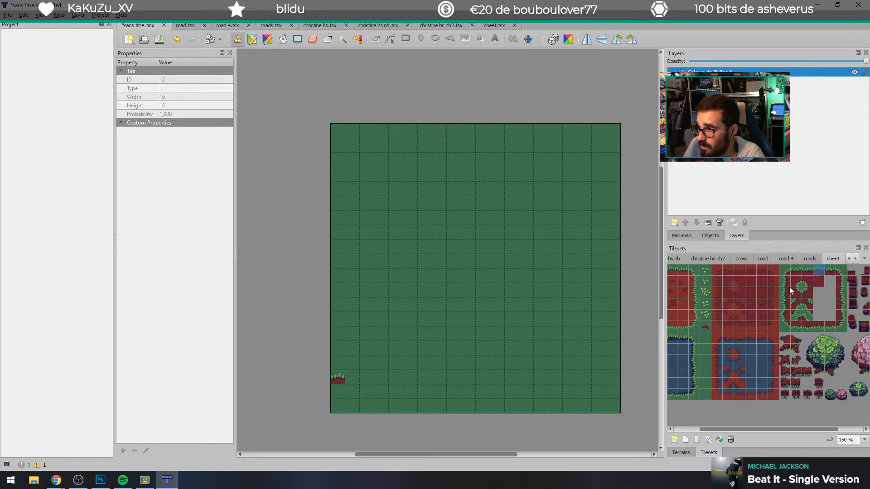
{"action": "left_click", "coordinate": [349, 378]}
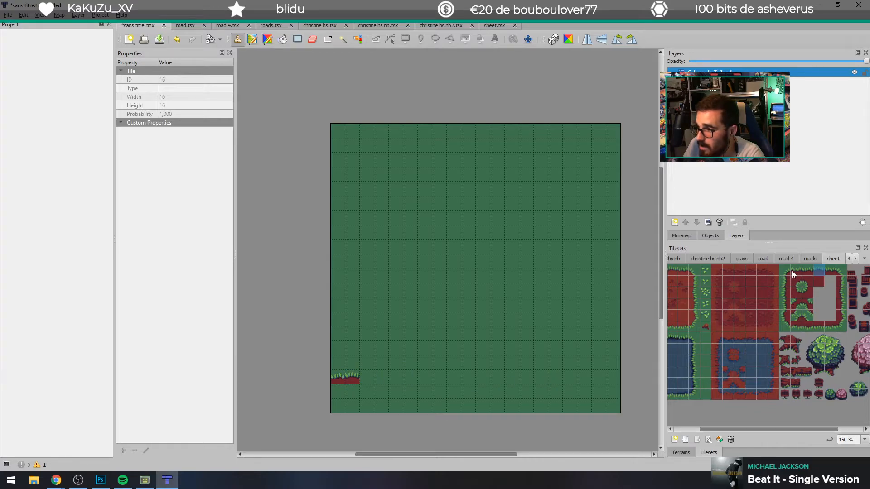
{"action": "left_click", "coordinate": [830, 272]}
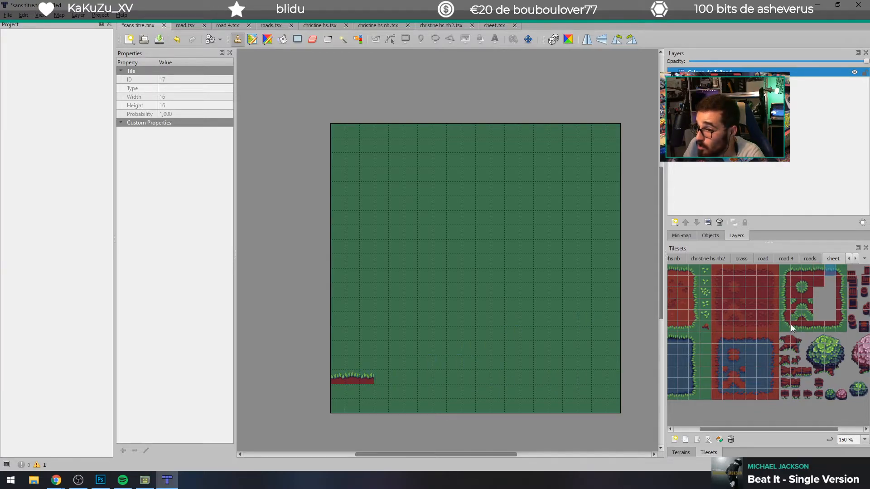
{"action": "left_click", "coordinate": [798, 273]}
{"action": "left_click", "coordinate": [386, 376]}
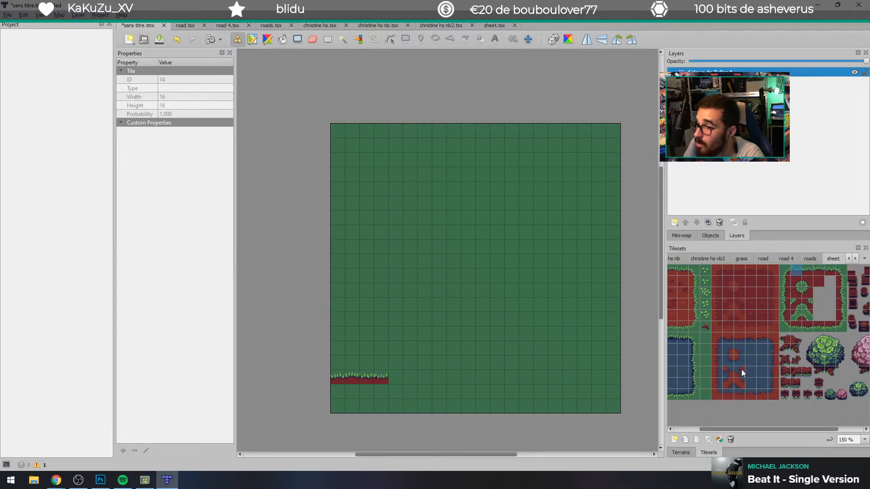
Step: Place four lower grass-edge dirt tiles directly beneath the upper edge tiles to close the path's bottom side
{"action": "left_click", "coordinate": [796, 328]}
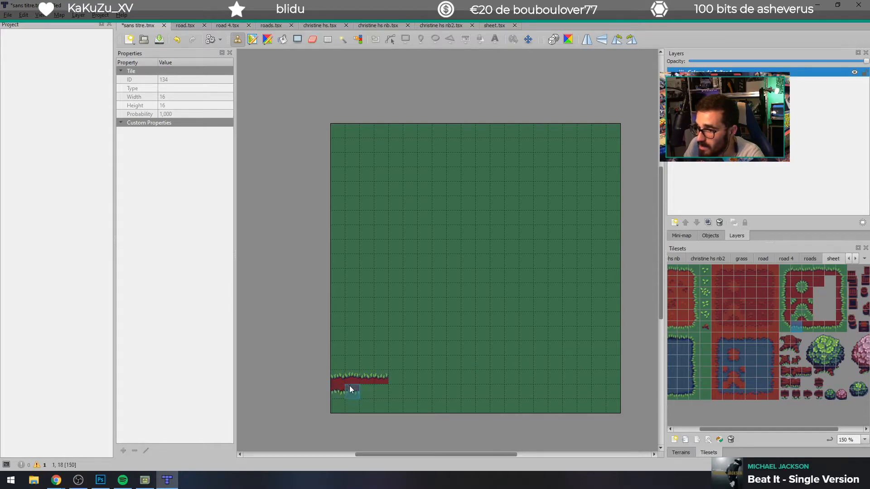
{"action": "left_click", "coordinate": [809, 325]}
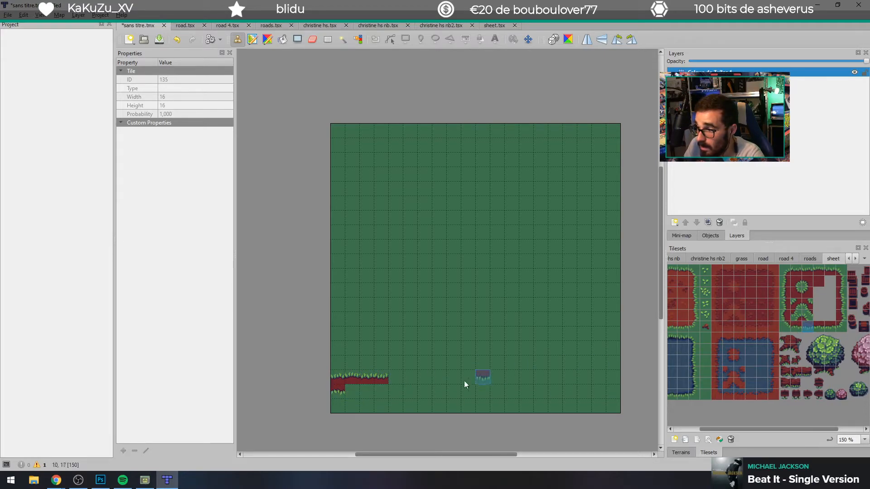
{"action": "left_click", "coordinate": [355, 387]}
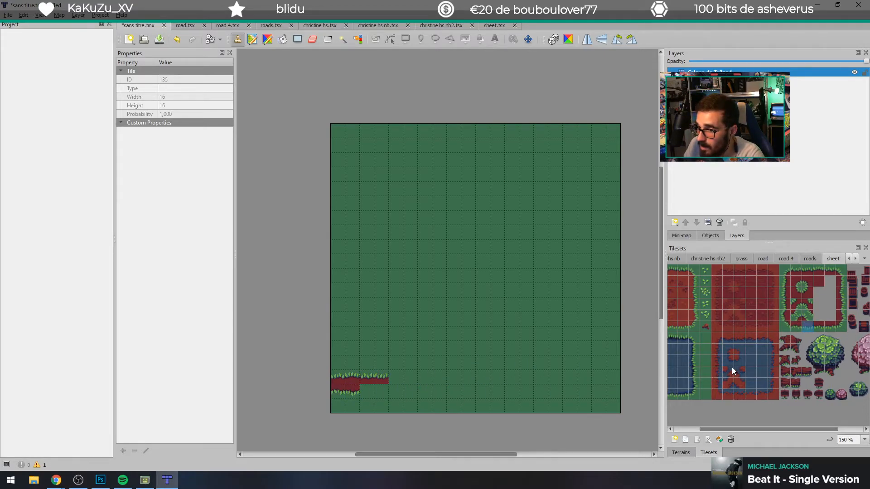
{"action": "left_click", "coordinate": [371, 389]}
{"action": "left_click", "coordinate": [819, 325]}
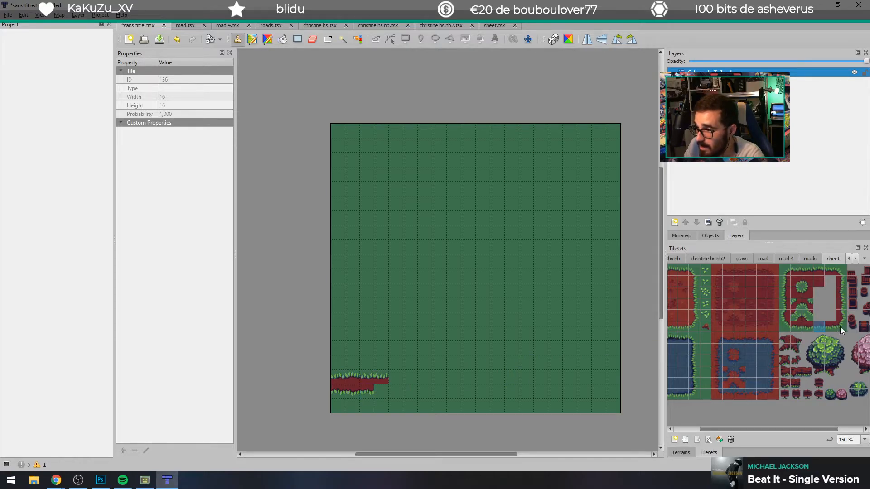
{"action": "left_click", "coordinate": [831, 326]}
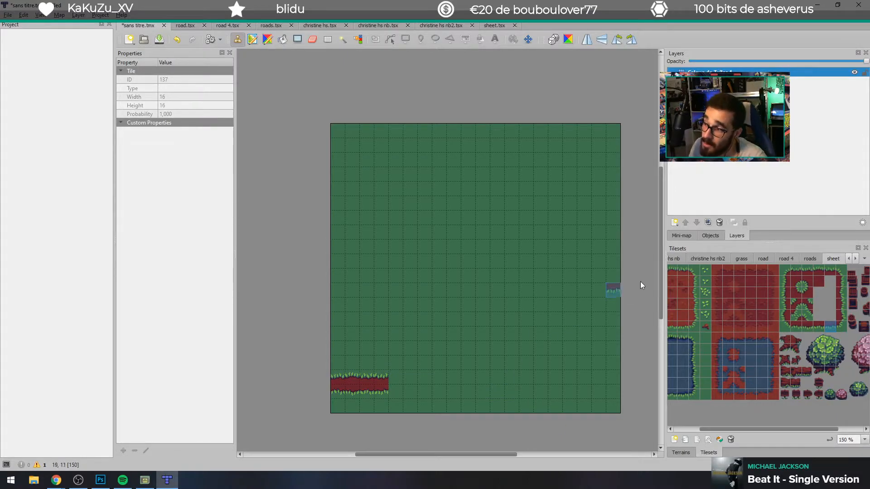
Step: Extend the path's upper edge with three more grass-edge dirt tiles, using different variants of the tile
{"action": "left_click", "coordinate": [797, 269]}
{"action": "left_click", "coordinate": [398, 373]}
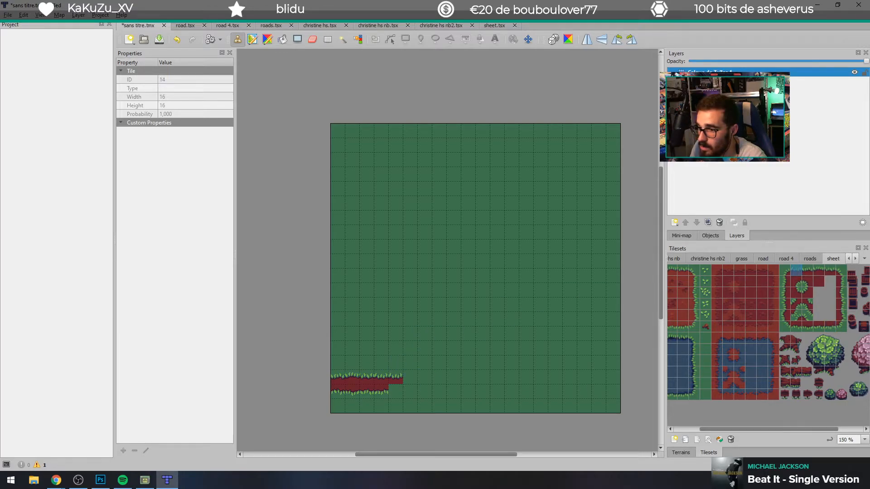
{"action": "left_click", "coordinate": [415, 379]}
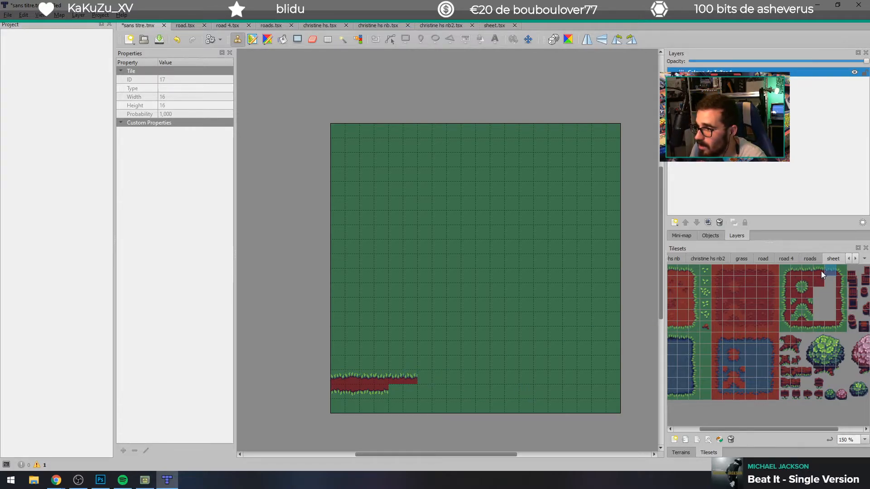
{"action": "left_click", "coordinate": [809, 272]}
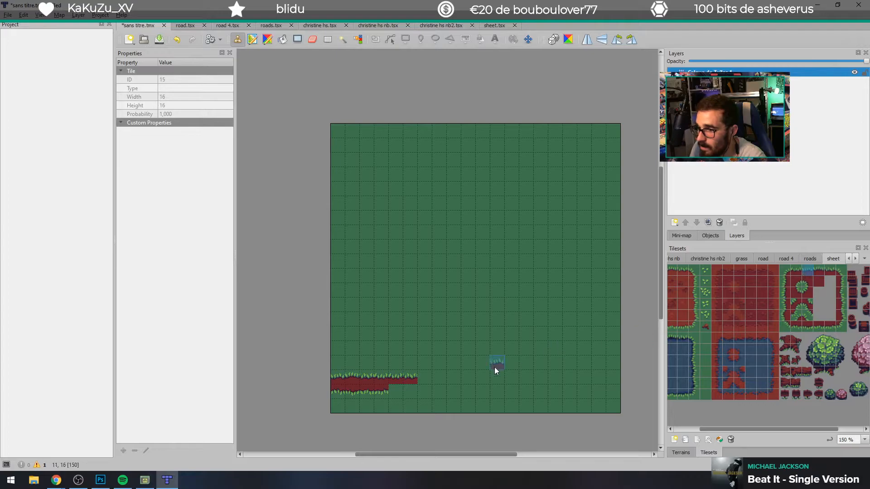
{"action": "left_click", "coordinate": [793, 273]}
{"action": "left_click", "coordinate": [817, 269]}
{"action": "left_click", "coordinate": [425, 378]}
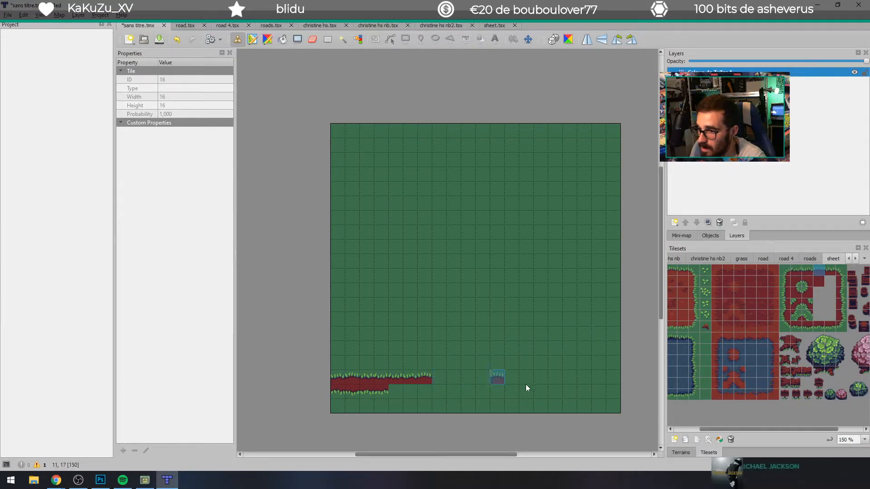
Step: Extend the path's lower edge with three varied grass-edge dirt tiles beneath the new upper ones
{"action": "left_click", "coordinate": [808, 329]}
{"action": "left_click", "coordinate": [401, 392]}
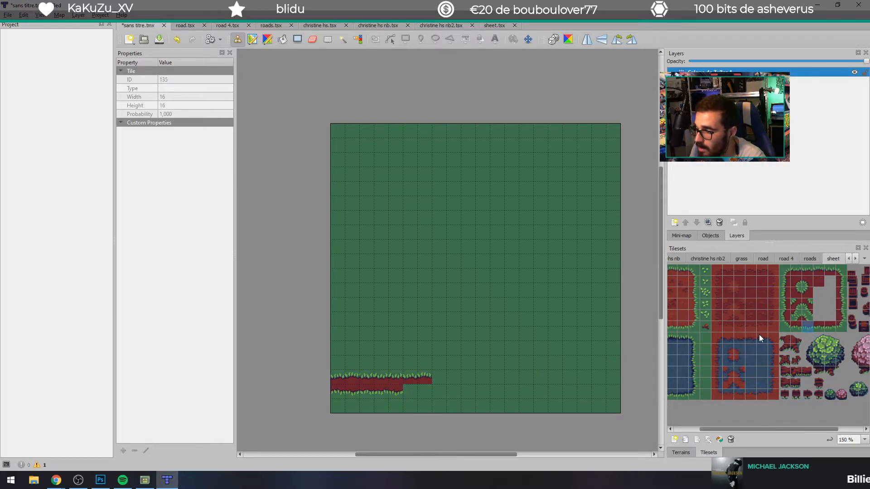
{"action": "left_click", "coordinate": [821, 331]}
{"action": "left_click", "coordinate": [413, 390]}
{"action": "left_click", "coordinate": [798, 327]}
{"action": "left_click", "coordinate": [427, 395]}
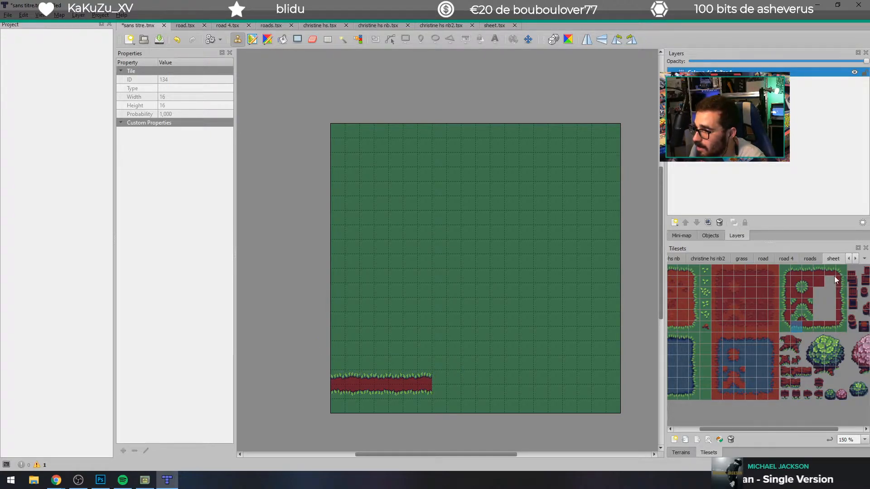
Step: Place the lower-right grass corner tile one cell beyond the path's end, with a right-edge dirt tile directly above it
{"action": "left_click", "coordinate": [841, 324]}
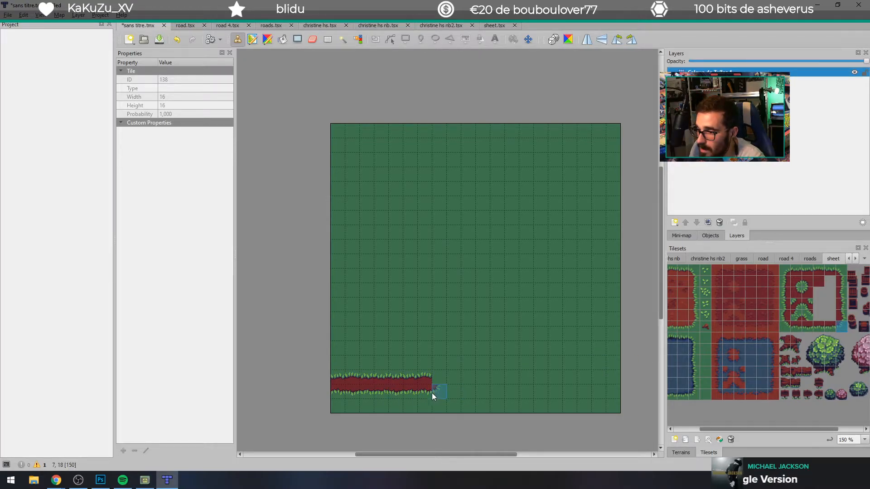
{"action": "left_click", "coordinate": [450, 395]}
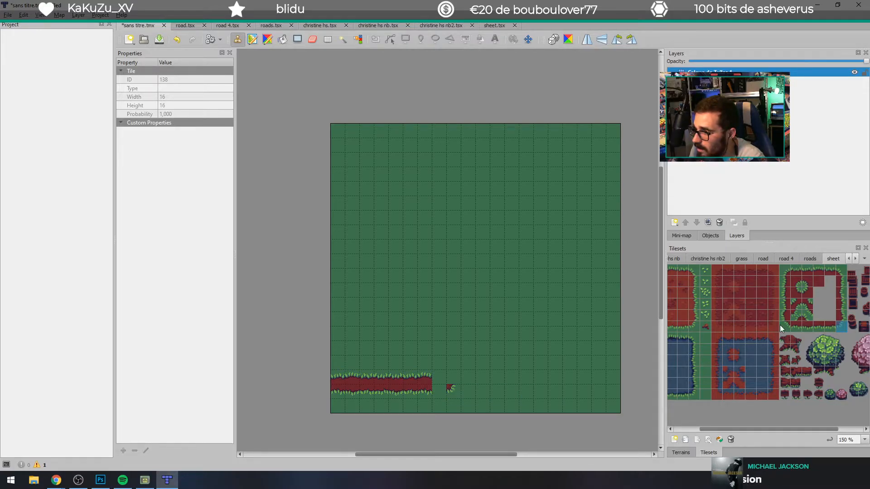
{"action": "left_click", "coordinate": [787, 271]}
{"action": "left_click", "coordinate": [786, 327]}
{"action": "left_click", "coordinate": [785, 270]}
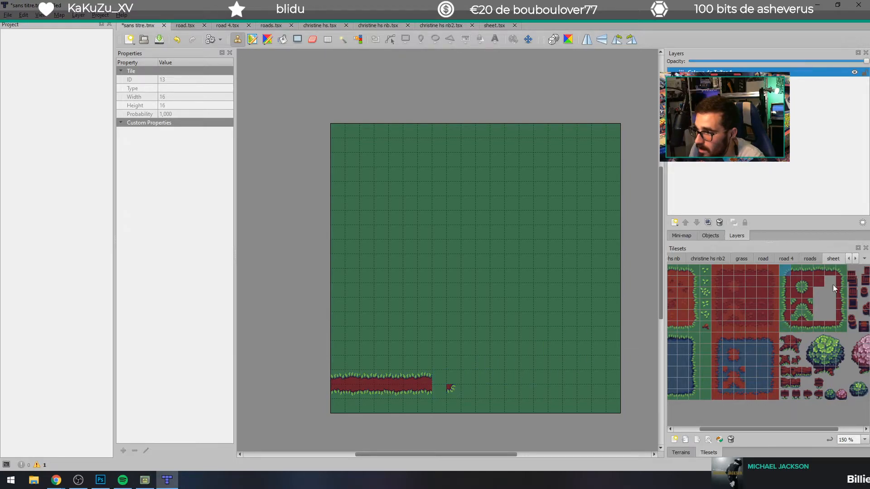
{"action": "left_click", "coordinate": [782, 328]}
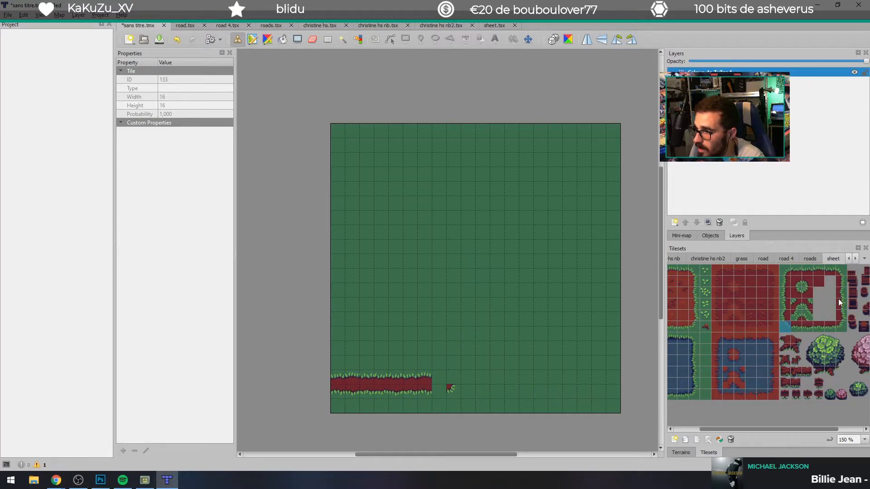
{"action": "left_click_drag", "start_coordinate": [739, 428], "coordinate": [734, 429]}
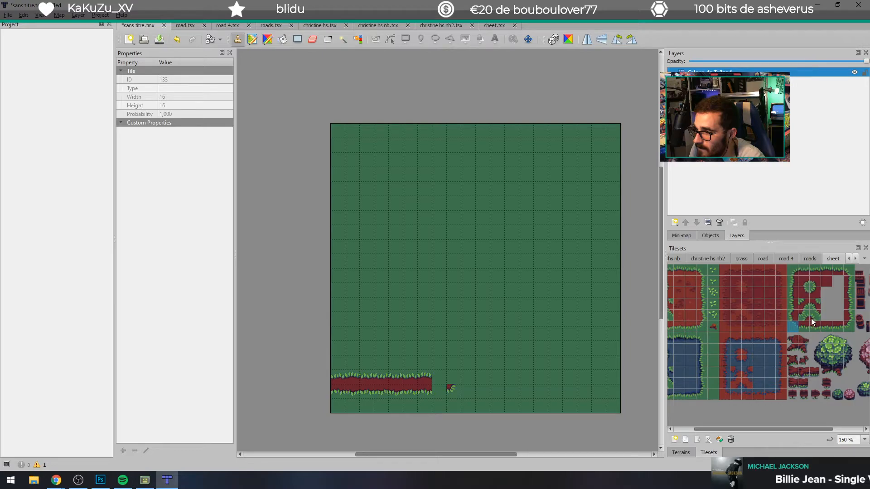
{"action": "left_click", "coordinate": [818, 305]}
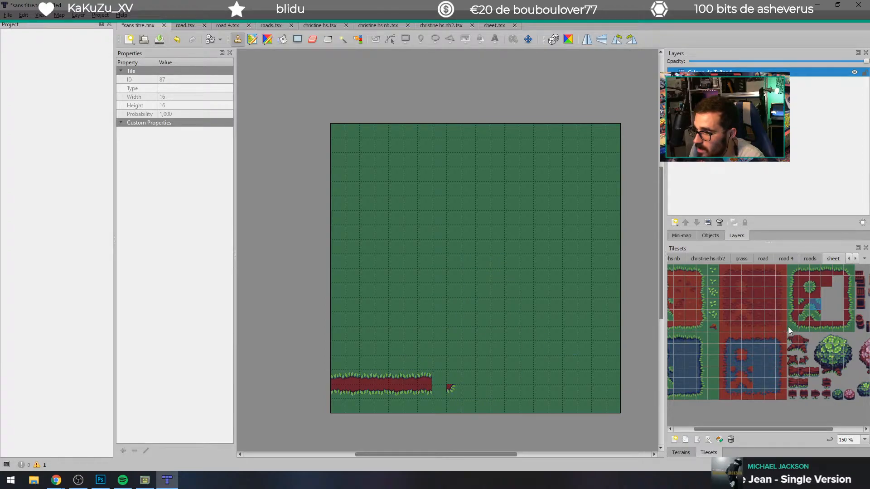
{"action": "left_click", "coordinate": [843, 269]}
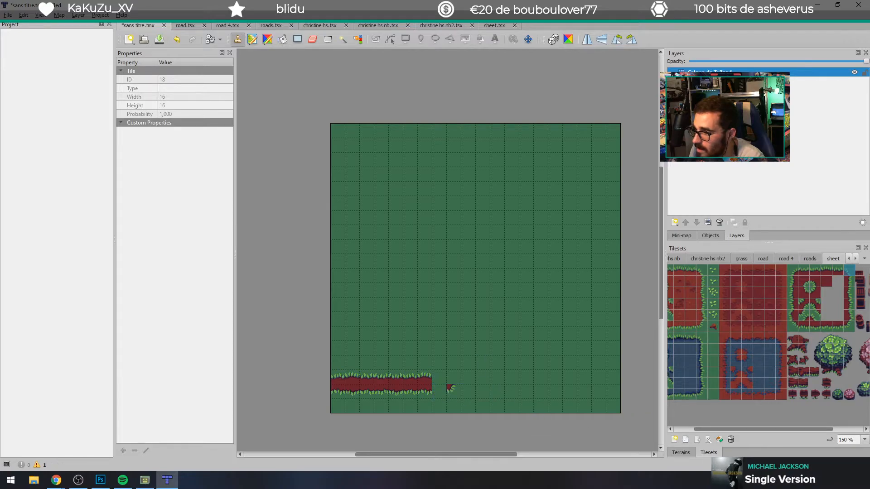
{"action": "left_click", "coordinate": [848, 315]}
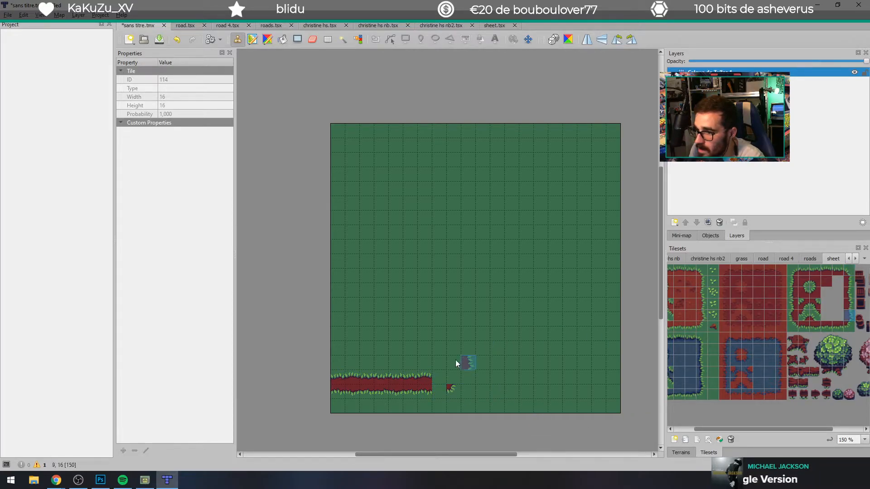
{"action": "left_click", "coordinate": [451, 377]}
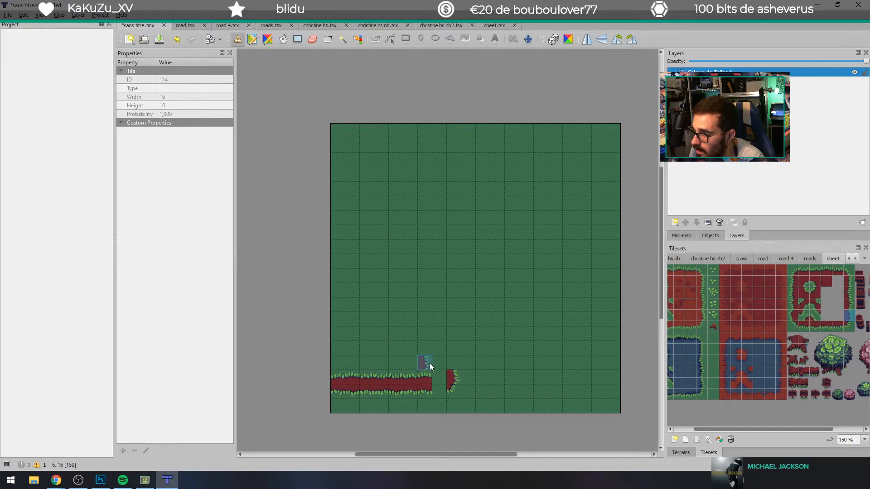
Step: Try an outer grass corner tile in the upper cell of the gap between the path and its right end
{"action": "left_click", "coordinate": [775, 278]}
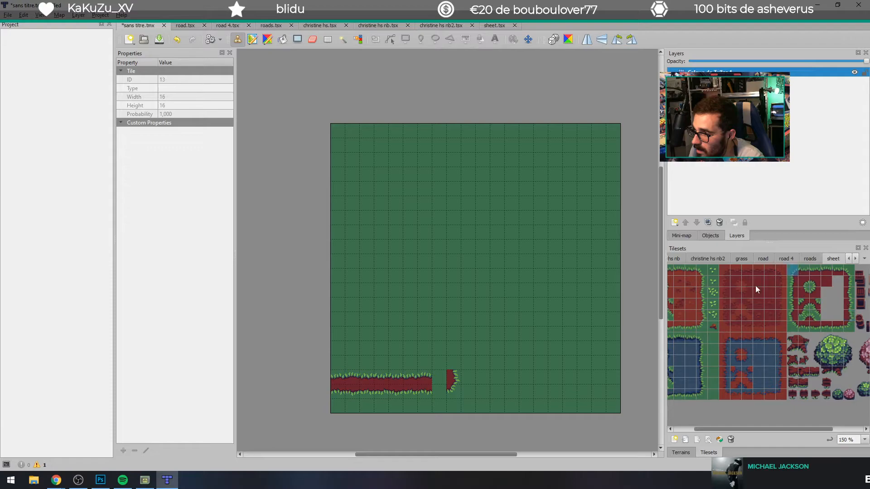
{"action": "left_click", "coordinate": [438, 375]}
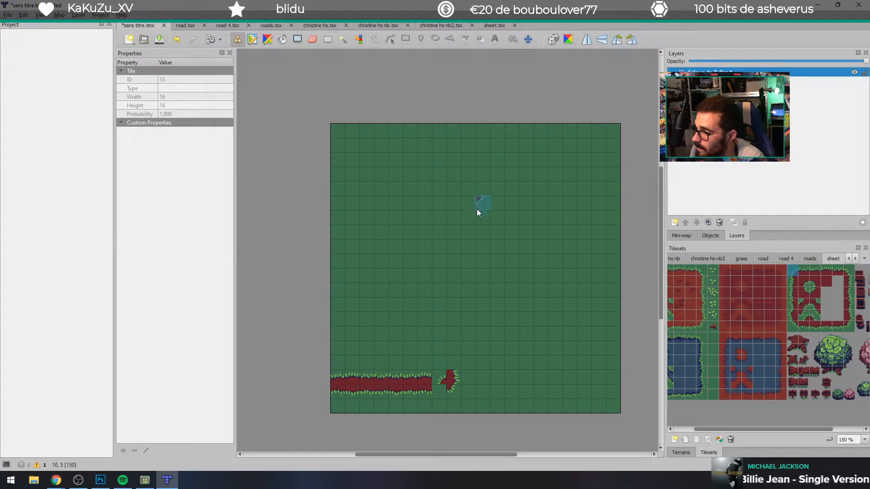
{"action": "left_click", "coordinate": [441, 377]}
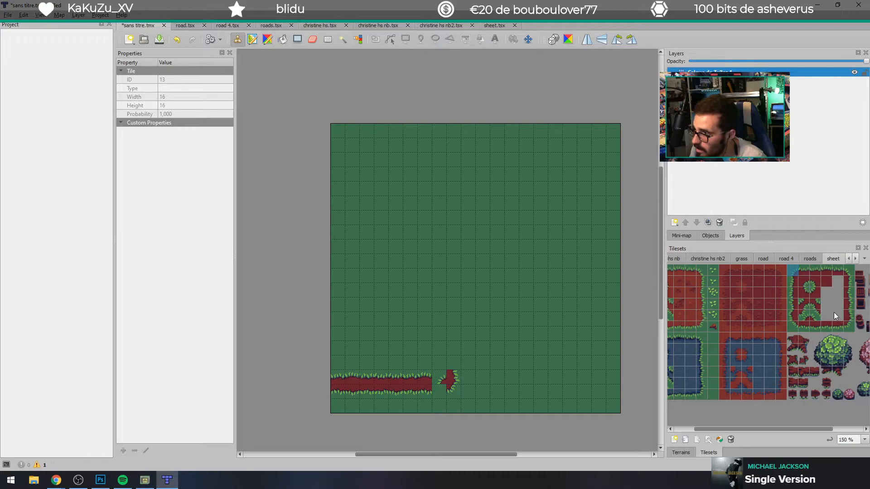
{"action": "left_click", "coordinate": [792, 322]}
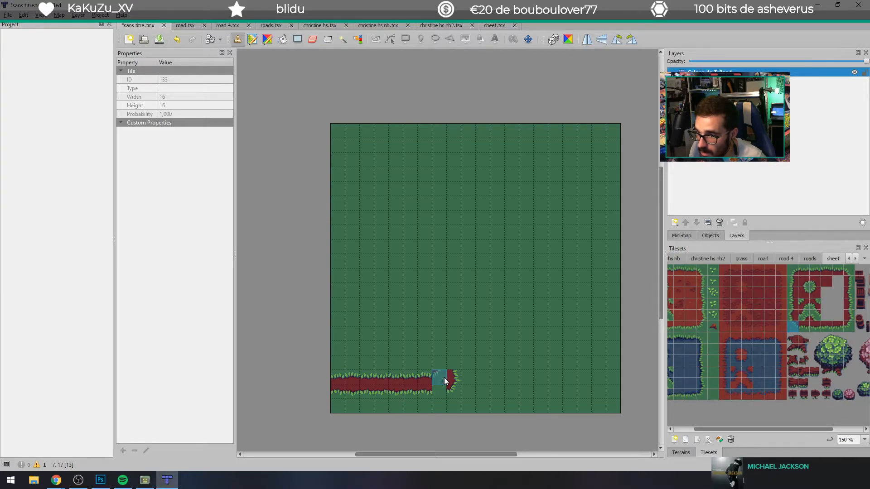
{"action": "left_click", "coordinate": [849, 270]}
{"action": "left_click", "coordinate": [447, 376]}
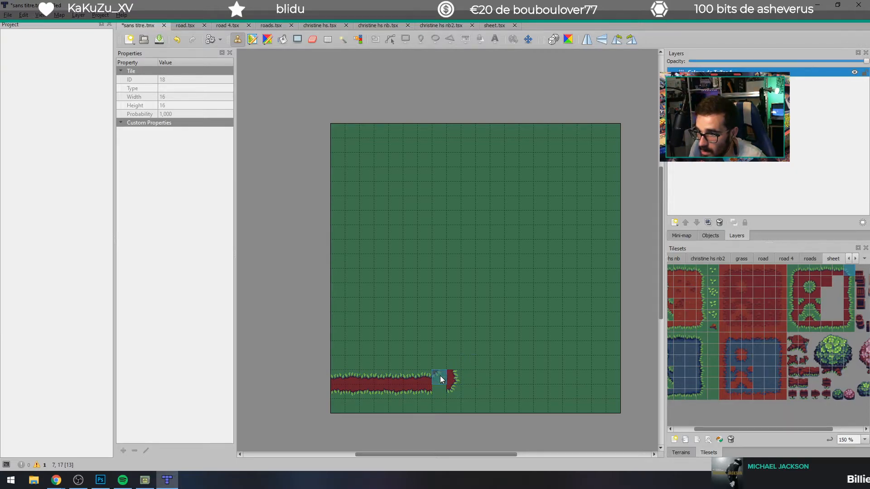
{"action": "left_click", "coordinate": [441, 379]}
{"action": "left_click", "coordinate": [789, 273]}
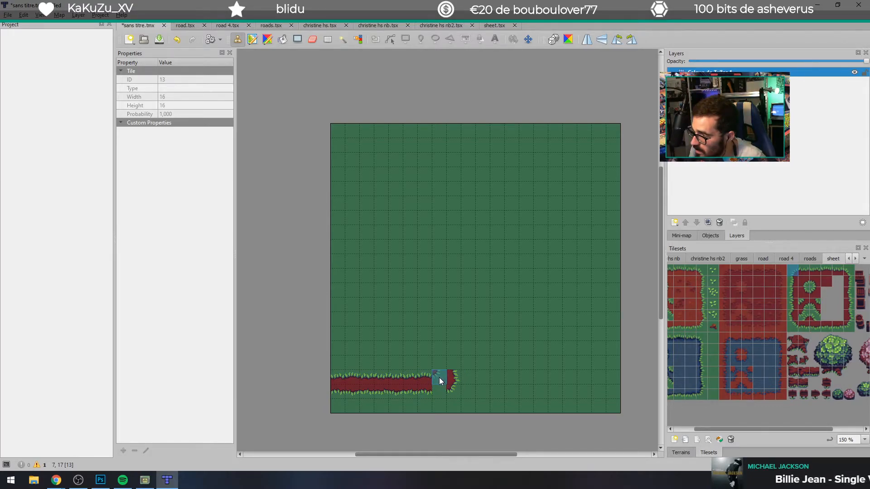
Step: Close the gap with a rotated inner-corner tile from the grass circle in the upper cell and a lower grass-edge tile beneath it
{"action": "left_click", "coordinate": [814, 281]}
{"action": "key", "text": "z"}
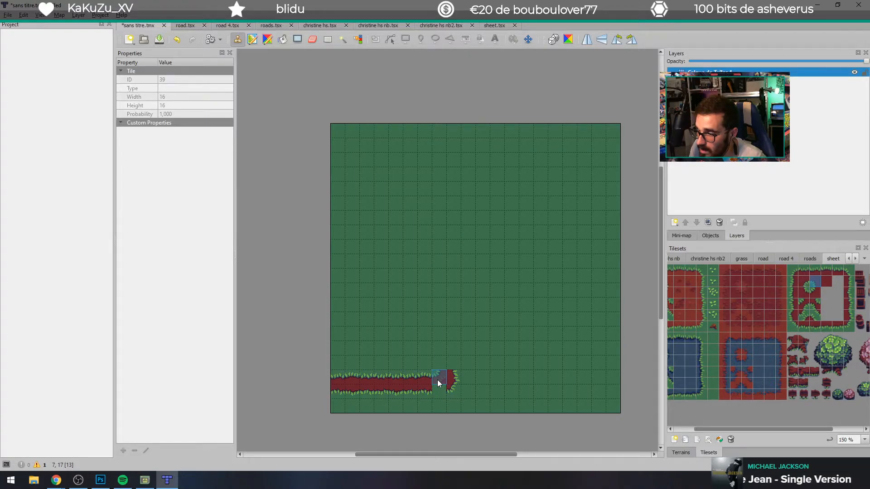
{"action": "left_click", "coordinate": [438, 380]}
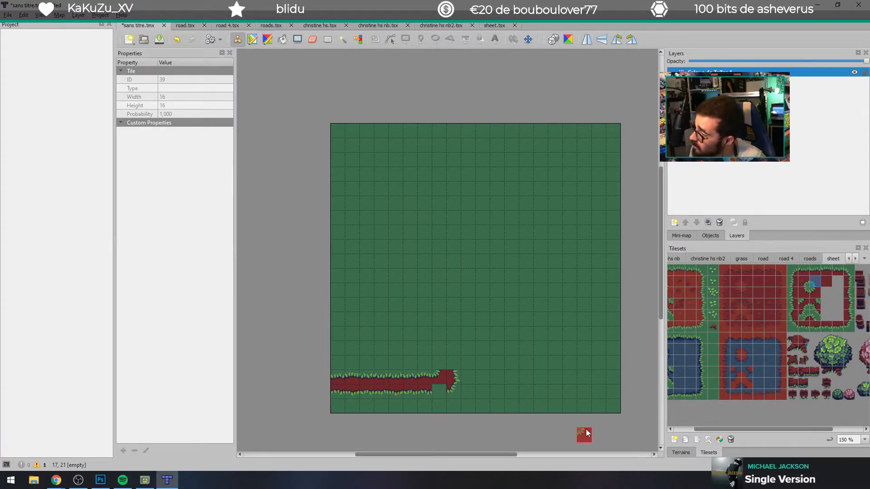
{"action": "left_click", "coordinate": [827, 327]}
{"action": "left_click", "coordinate": [440, 389]}
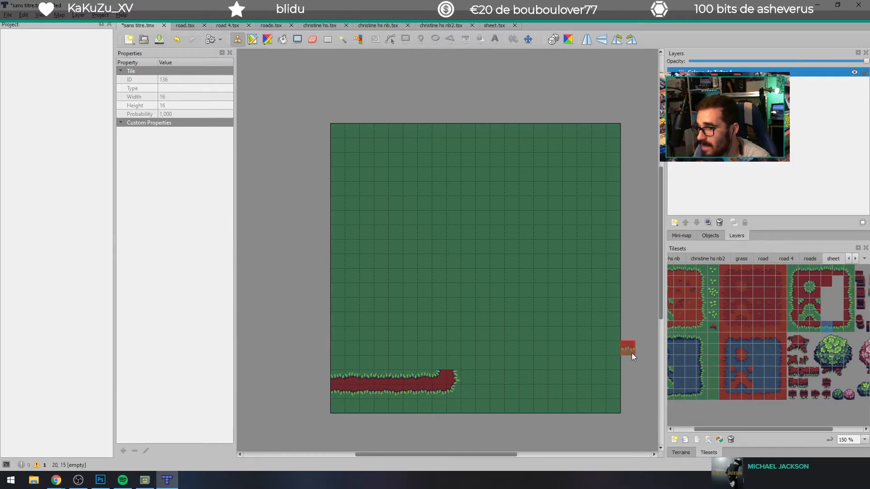
Step: Paint two rows of four small green bush tiles from the map's left border, above the path
{"action": "left_click", "coordinate": [838, 394]}
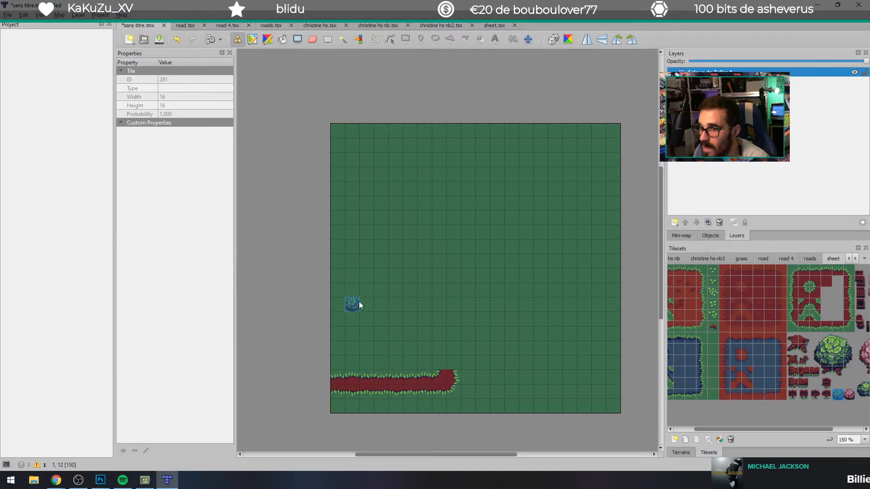
{"action": "left_click_drag", "start_coordinate": [344, 303], "coordinate": [365, 303]}
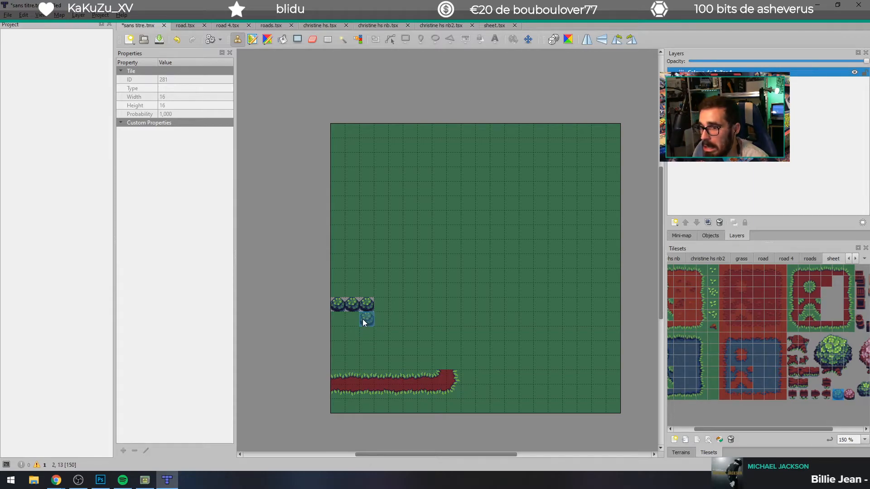
{"action": "mouse_move", "coordinate": [362, 318]}
{"action": "left_mouse_down"}
{"action": "mouse_move", "coordinate": [338, 319]}
{"action": "mouse_move", "coordinate": [378, 307]}
{"action": "mouse_move", "coordinate": [383, 317]}
{"action": "left_mouse_up"}
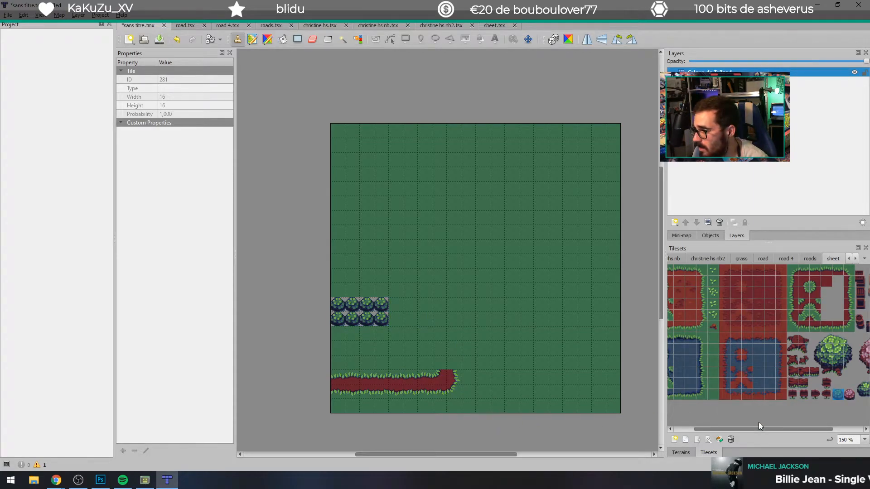
Step: Lay a row of five red log tiles on the grass in the map's right half, with single log tiles above and below
{"action": "left_click", "coordinate": [813, 372]}
{"action": "left_click_drag", "start_coordinate": [522, 322], "coordinate": [569, 334]}
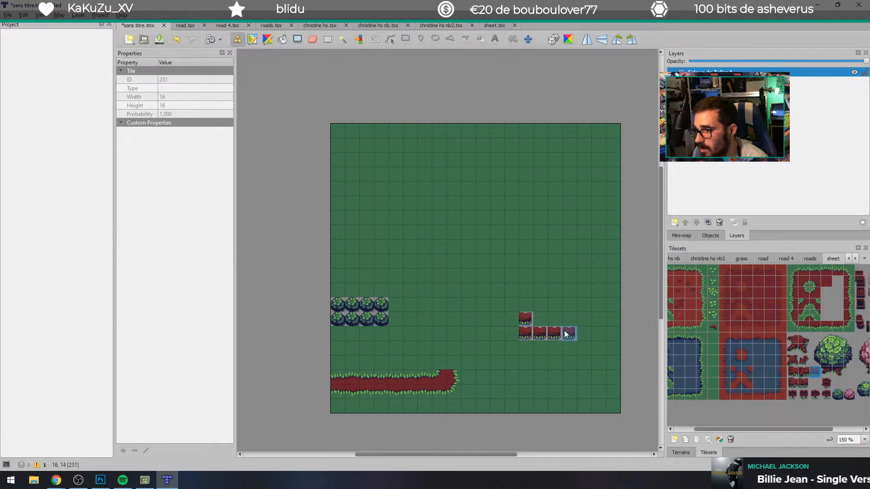
{"action": "left_click", "coordinate": [803, 371]}
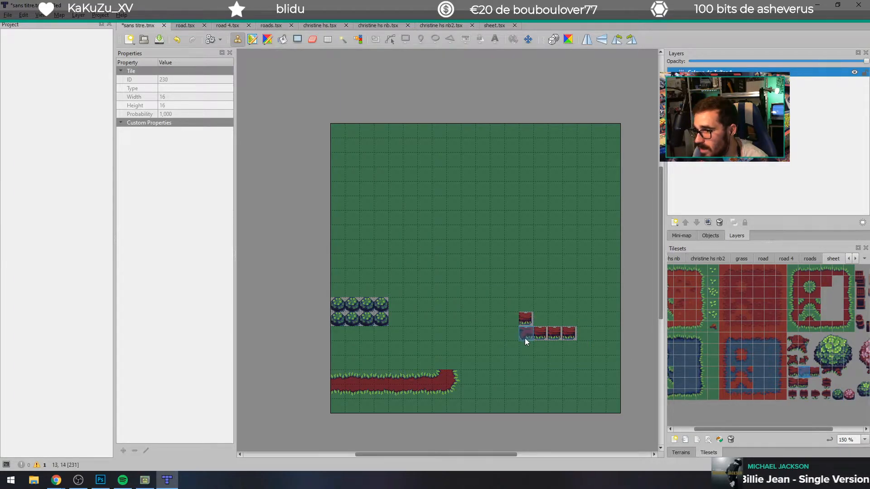
{"action": "left_click", "coordinate": [510, 333]}
{"action": "left_click", "coordinate": [541, 334]}
{"action": "left_click", "coordinate": [569, 334]}
{"action": "left_click", "coordinate": [573, 345]}
Step: Place the two-by-two red tree stump on the grass near the map's right border, above the logs
{"action": "left_click", "coordinate": [804, 337]}
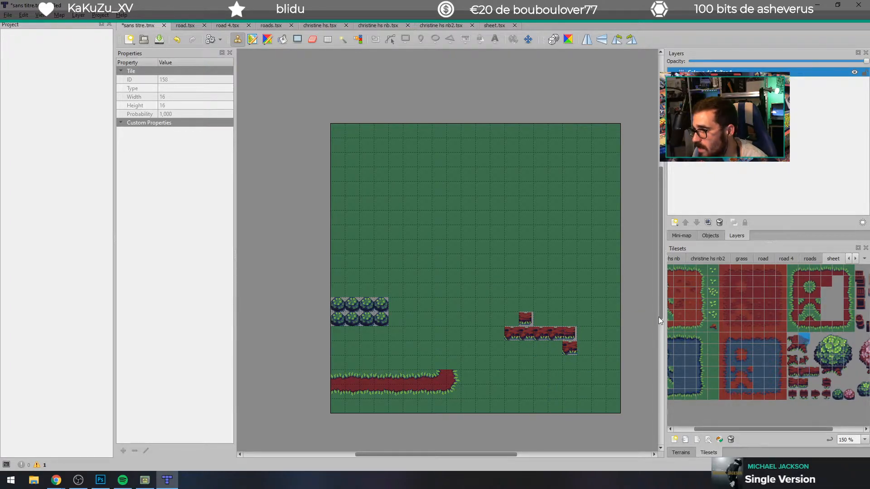
{"action": "left_click", "coordinate": [583, 261]}
{"action": "left_click", "coordinate": [804, 346]}
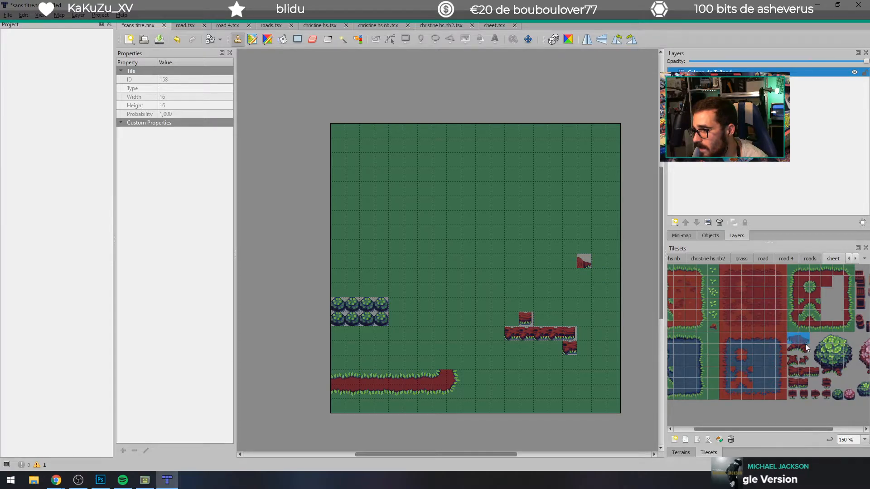
{"action": "left_click", "coordinate": [580, 274]}
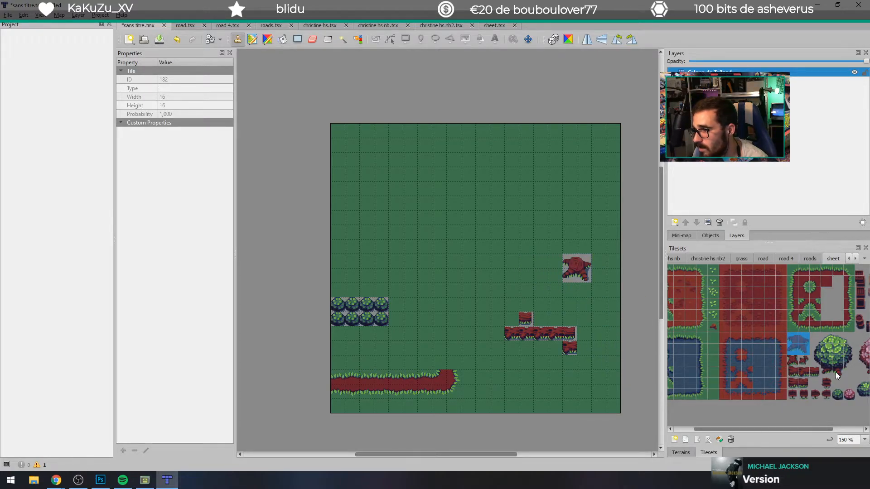
Step: Extend the path upward from its bend with four right-edge dirt tiles and four matching left-edge tiles
{"action": "left_click_drag", "start_coordinate": [793, 271], "coordinate": [849, 317]}
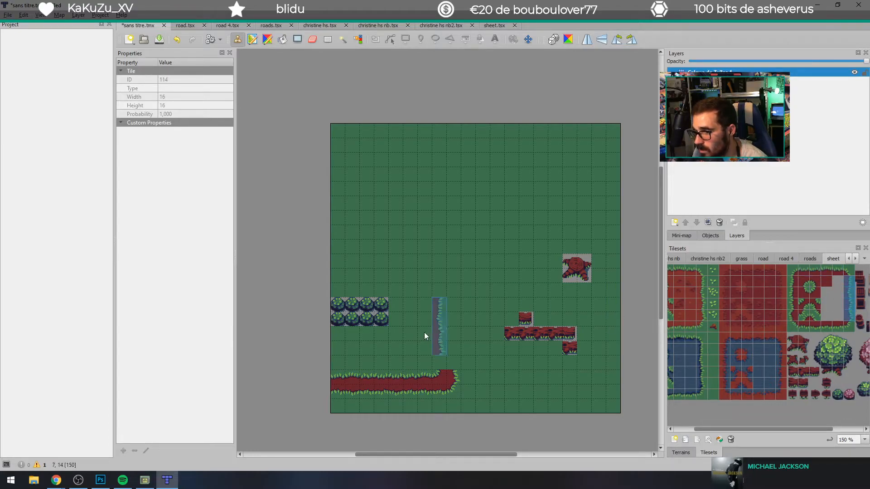
{"action": "left_click", "coordinate": [457, 343]}
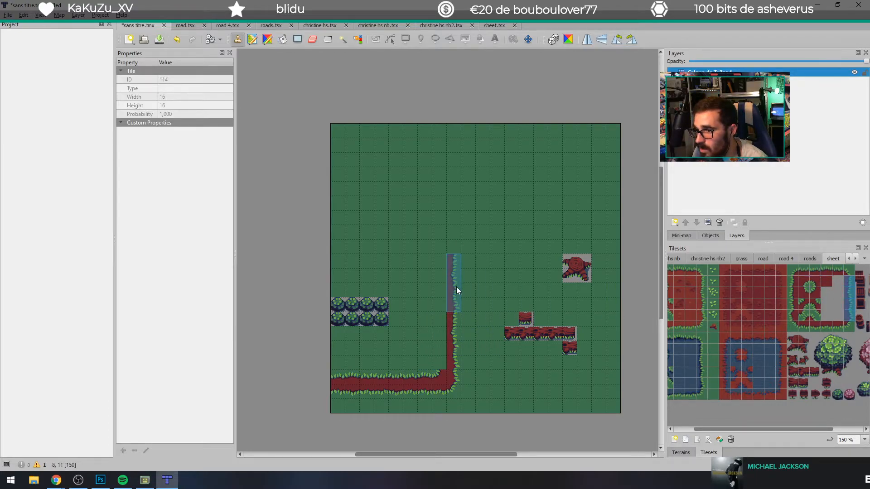
{"action": "left_click_drag", "start_coordinate": [790, 281], "coordinate": [792, 321]}
{"action": "left_click", "coordinate": [436, 349]}
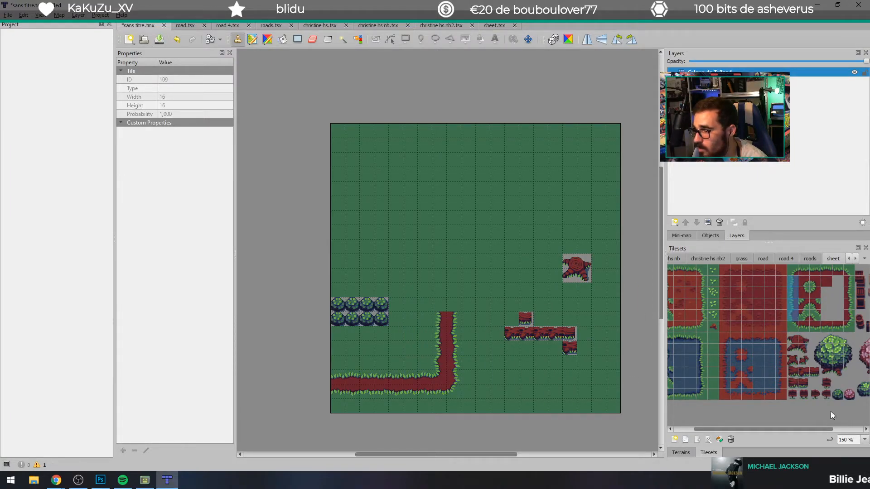
Step: Place the two-tile-high red barrel stack near the map's upper-left corner and a small red stump tile just above the path
{"action": "left_click", "coordinate": [861, 318]}
{"action": "left_click_drag", "start_coordinate": [863, 331], "coordinate": [860, 317]}
{"action": "left_click", "coordinate": [369, 193]}
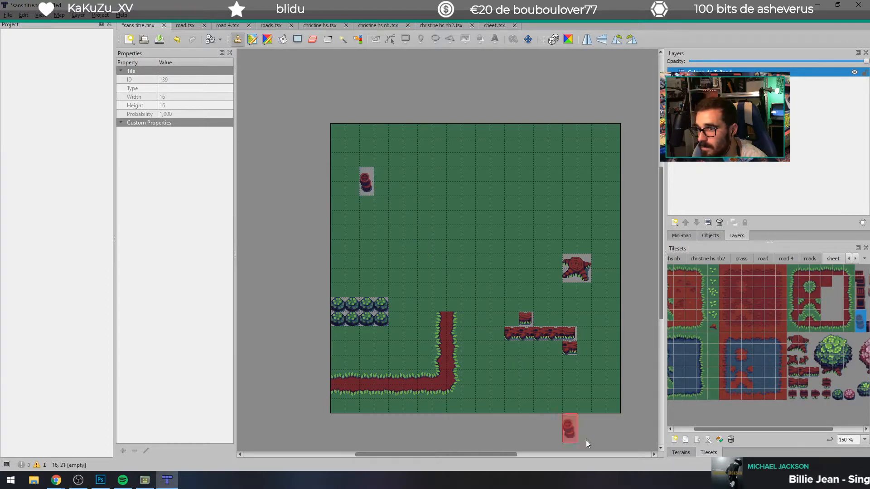
{"action": "left_click", "coordinate": [814, 394]}
{"action": "left_click", "coordinate": [411, 361]}
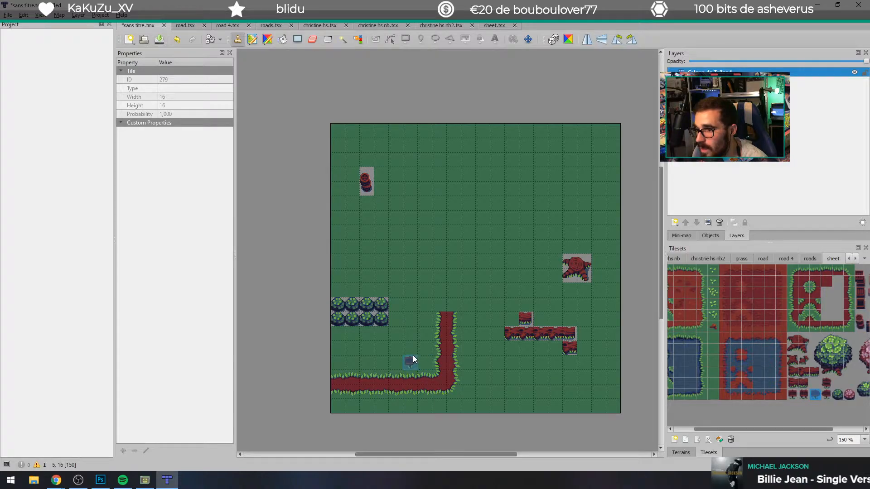
Step: Place the two-tile-wide red chest from the sheet tileset on the grass in the map's upper right half
{"action": "left_click_drag", "start_coordinate": [819, 428], "coordinate": [860, 430]}
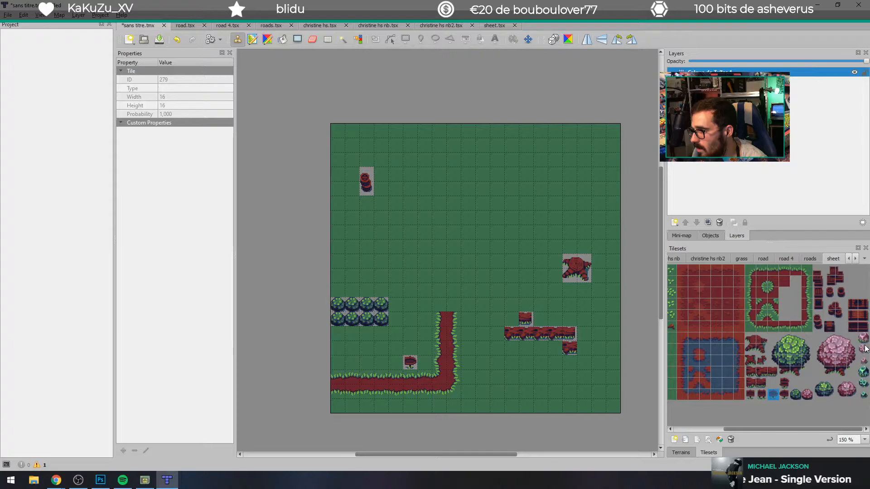
{"action": "left_click_drag", "start_coordinate": [861, 305], "coordinate": [852, 304]}
{"action": "left_click", "coordinate": [512, 185]}
Step: Scatter light-green leaf tuft tiles of different variants across the open grass of the map
{"action": "left_click_drag", "start_coordinate": [781, 430], "coordinate": [733, 430]}
{"action": "left_click", "coordinate": [741, 293]}
{"action": "left_click", "coordinate": [395, 217]}
{"action": "left_click", "coordinate": [555, 202]}
{"action": "left_click", "coordinate": [539, 274]}
{"action": "left_click", "coordinate": [540, 361]}
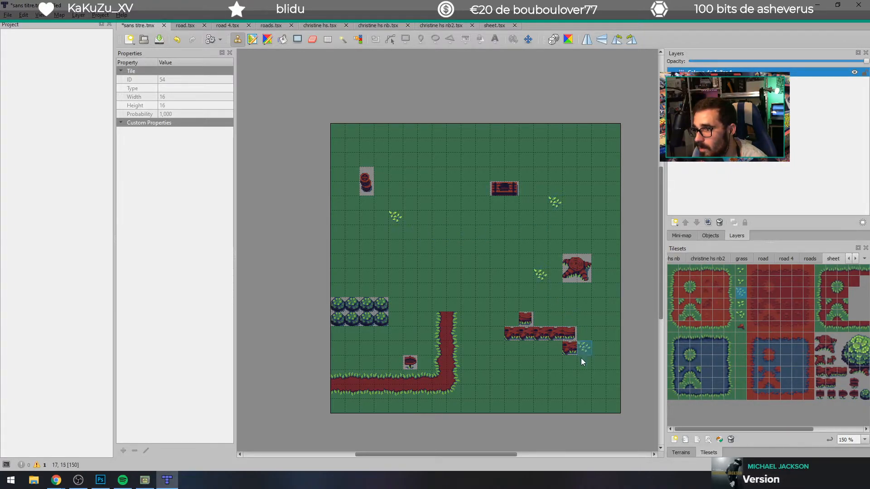
{"action": "left_click", "coordinate": [742, 316]}
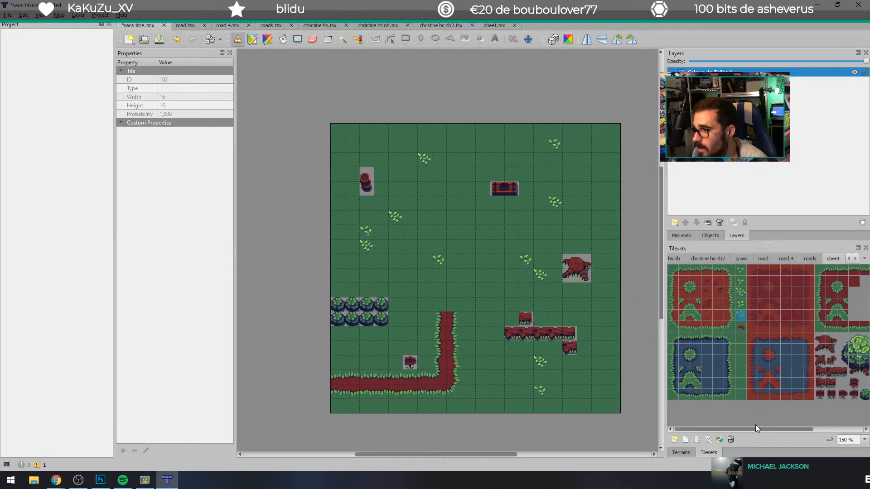
Step: Place the four-by-four green tree in the map's upper middle and replace the stray tile at its lower-left corner with grass
{"action": "left_click_drag", "start_coordinate": [803, 429], "coordinate": [851, 428]}
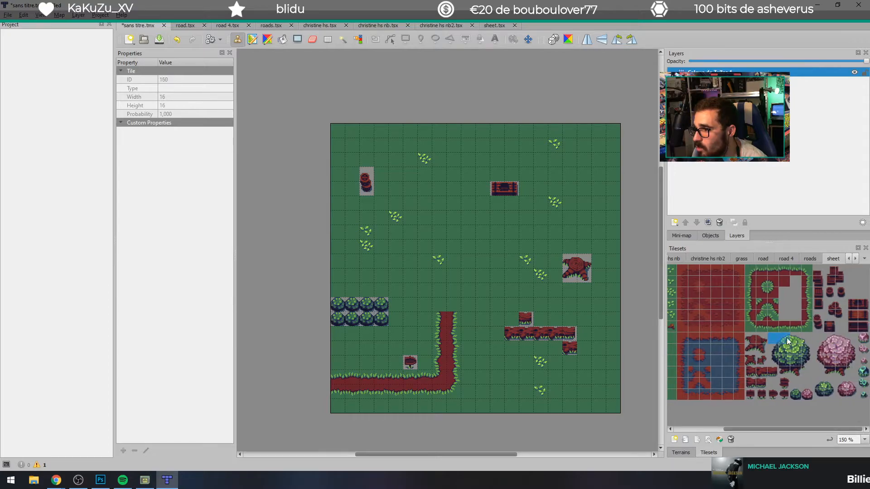
{"action": "left_click_drag", "start_coordinate": [772, 337], "coordinate": [800, 373]}
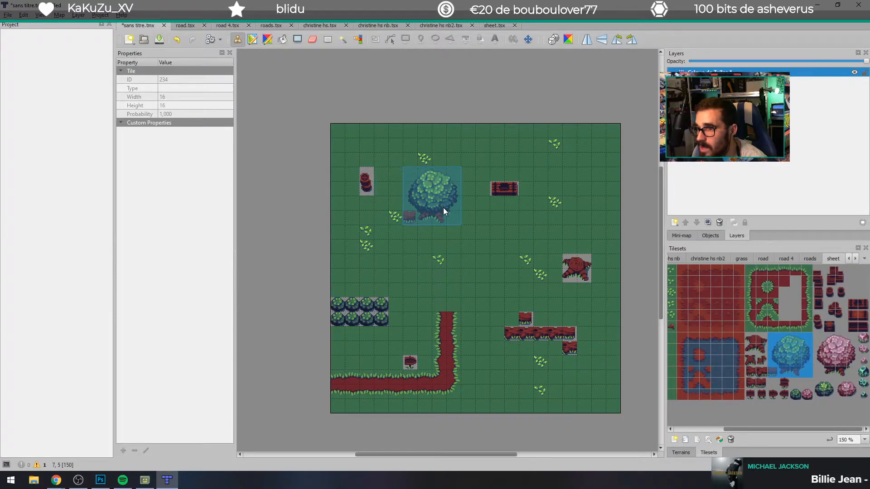
{"action": "left_click", "coordinate": [449, 213]}
{"action": "left_click", "coordinate": [312, 39]}
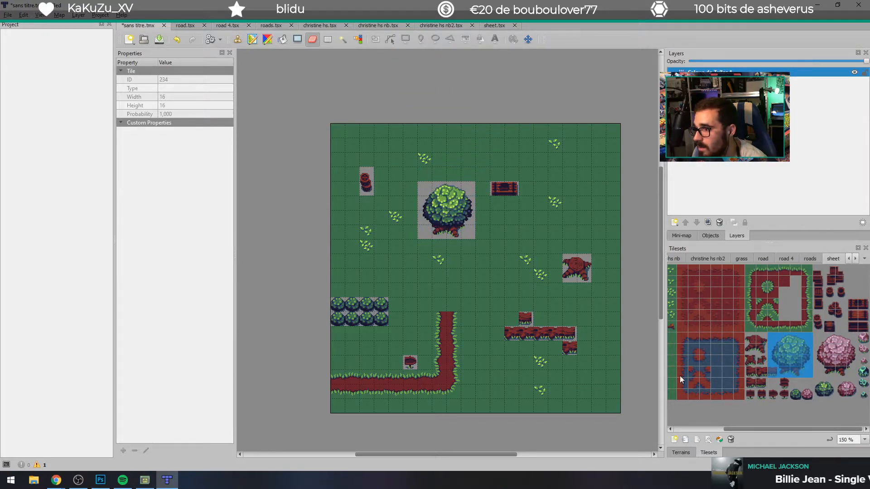
{"action": "left_click", "coordinate": [673, 366]}
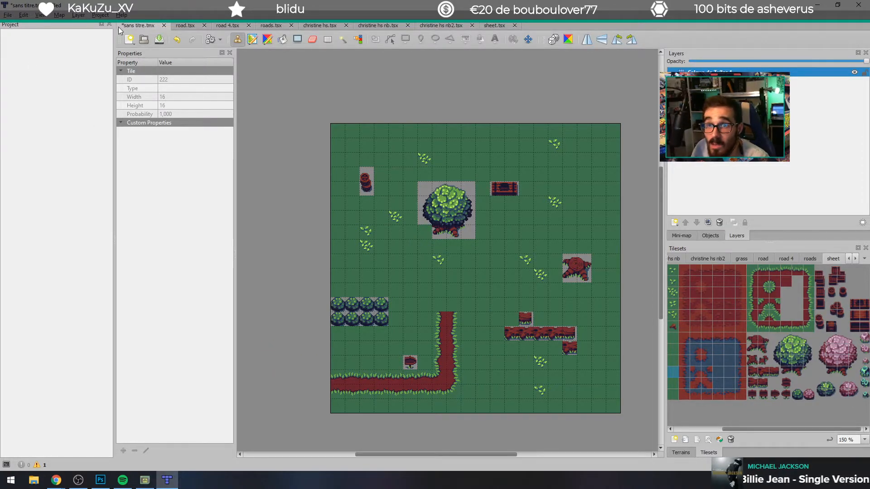
Step: Begin exporting the map as an image, decline overwriting sans titre.png, and choose the Premier essai/assets/backgrounds folder as the destination
{"action": "left_click", "coordinate": [8, 15]}
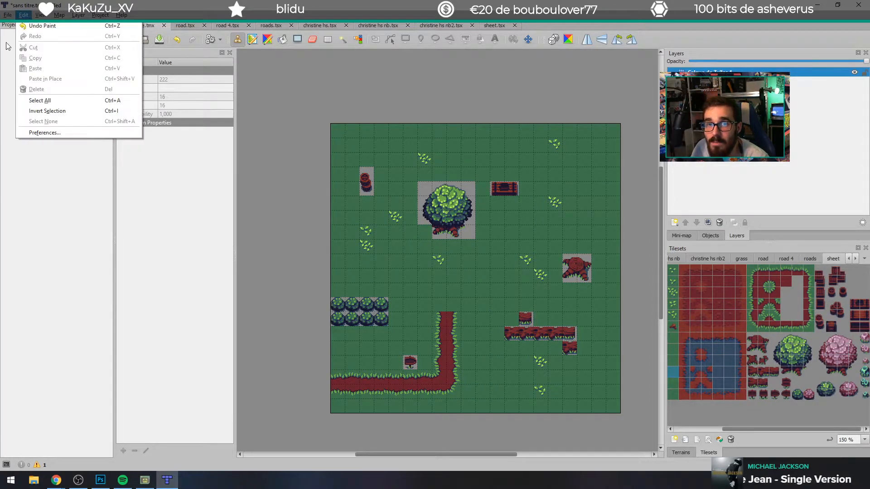
{"action": "left_click", "coordinate": [29, 121]}
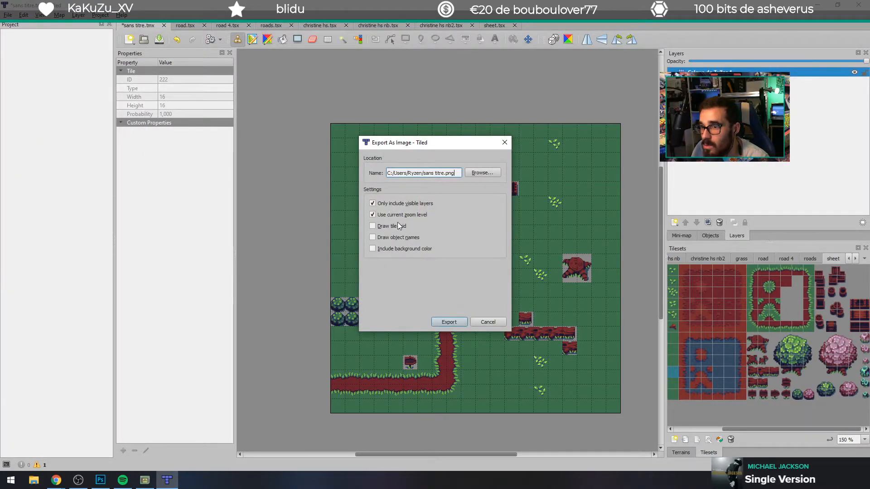
{"action": "left_click", "coordinate": [462, 318]}
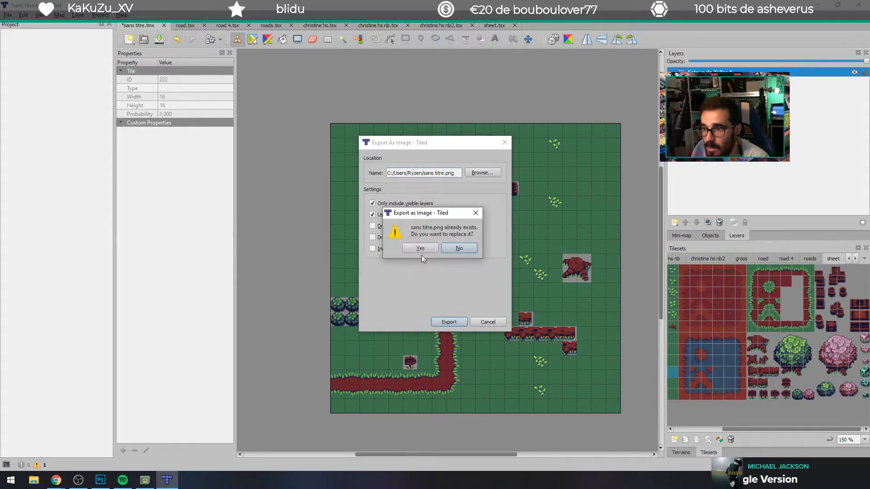
{"action": "left_click", "coordinate": [459, 248]}
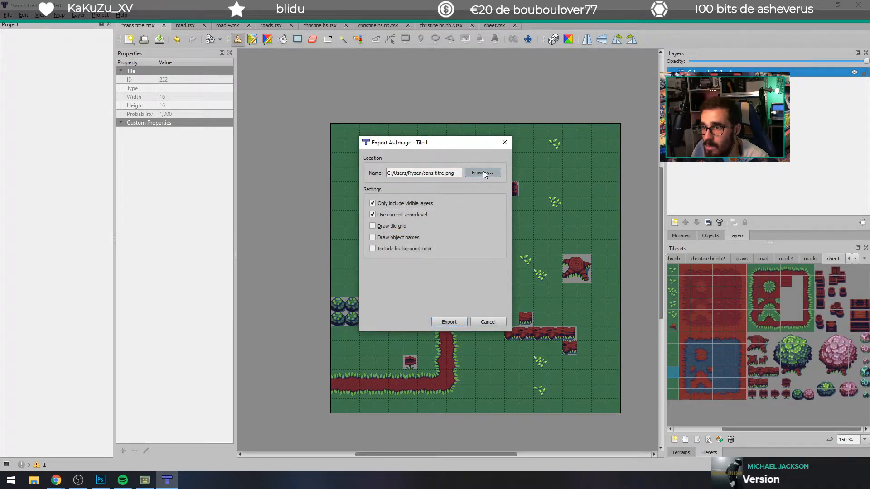
{"action": "left_click", "coordinate": [482, 173]}
{"action": "scroll", "coordinate": [526, 254], "scroll_direction": "down", "scroll_amount": 2}
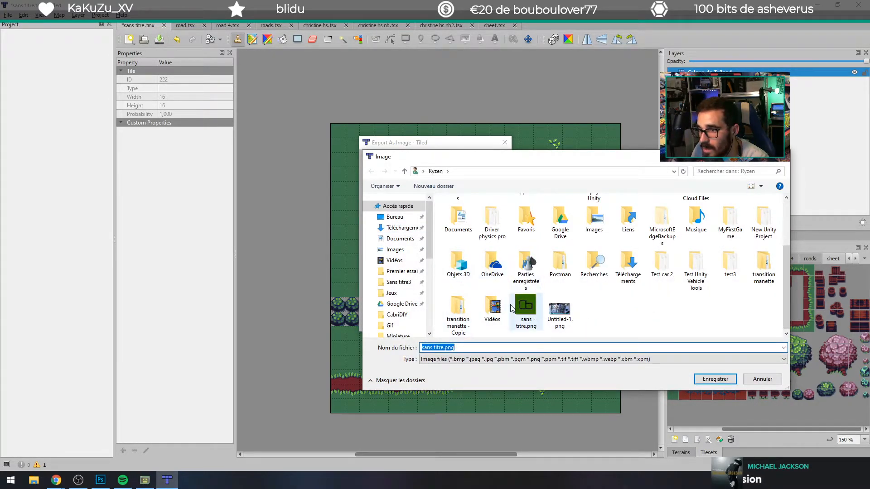
{"action": "left_click", "coordinate": [401, 272]}
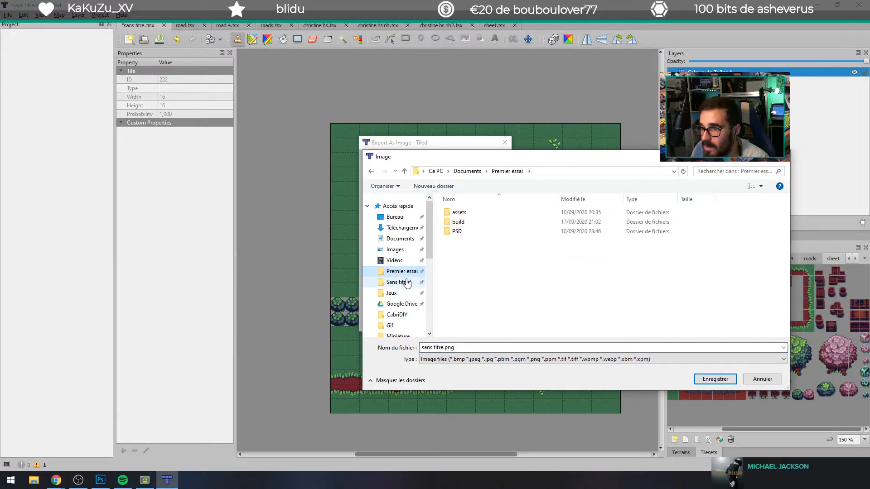
{"action": "double_click", "coordinate": [459, 213]}
{"action": "double_click", "coordinate": [468, 212]}
Step: Name the image "maison petit vieux 1" and export it with only visible layers at the current zoom level
{"action": "left_click", "coordinate": [440, 347]}
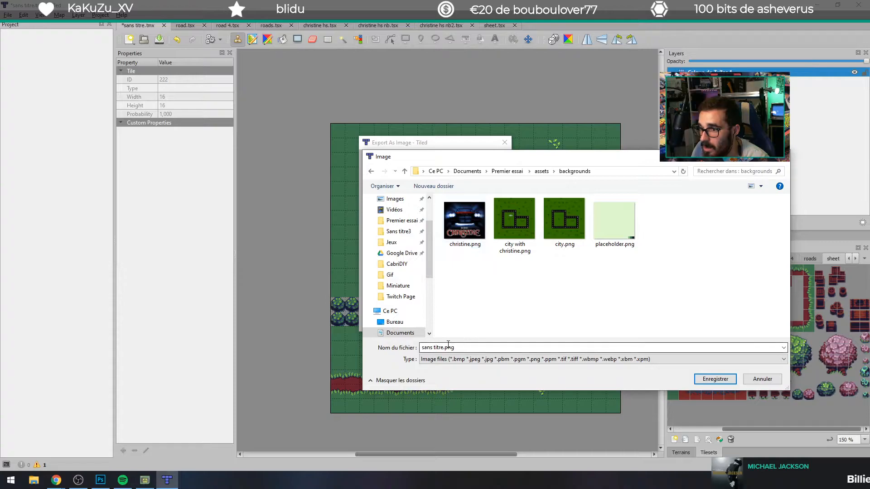
{"action": "left_click", "coordinate": [445, 347]}
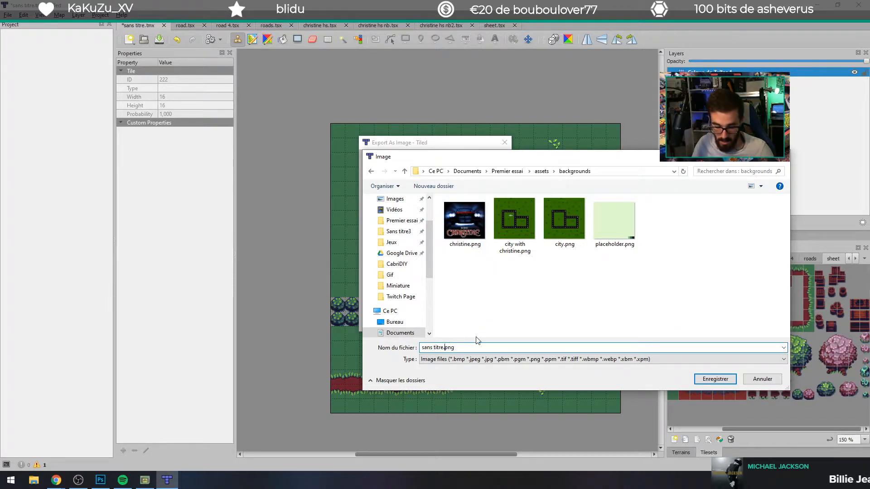
{"action": "key", "text": "ctrl+a"}
{"action": "type", "text": "ma"}
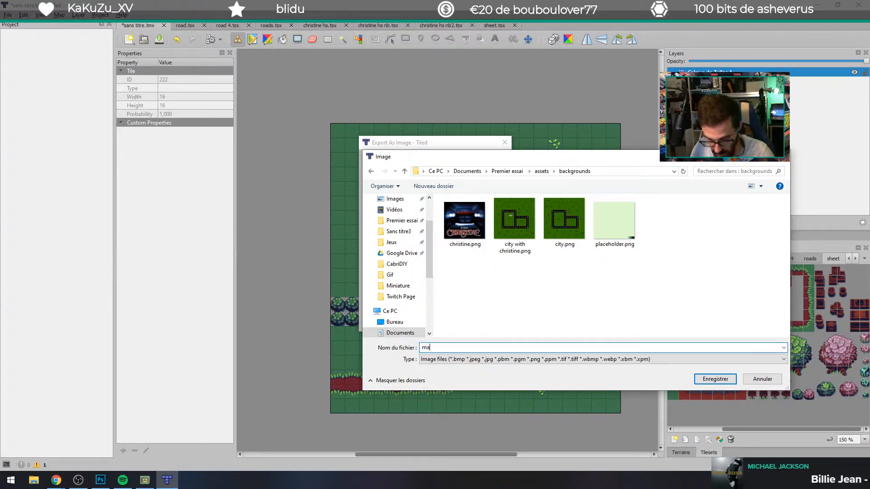
{"action": "type", "text": "ison petit"}
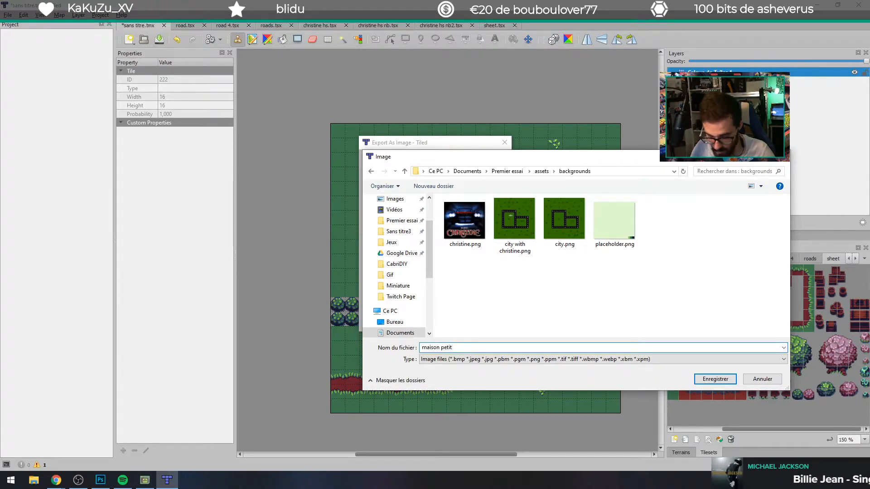
{"action": "type", "text": " vieux 1"}
{"action": "key", "text": "Return"}
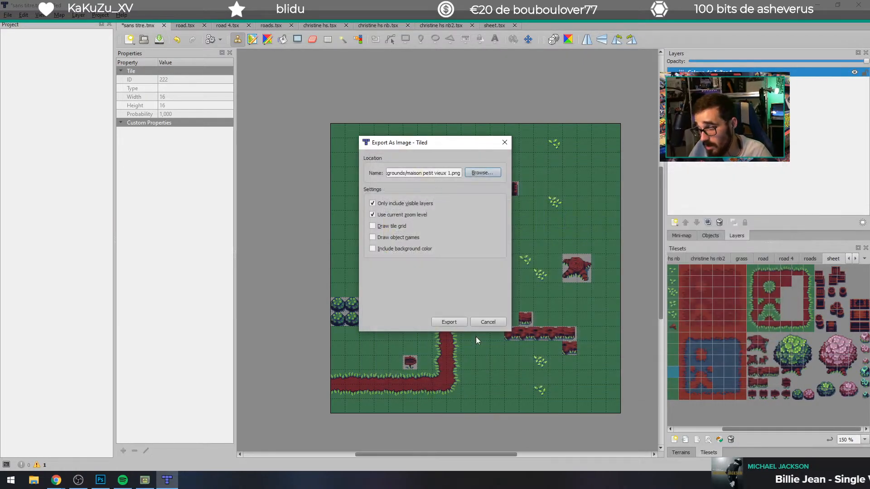
{"action": "left_click", "coordinate": [451, 320]}
Step: Switch to the GB Studio project Premier essai and set Scene 1's background to "maison petit vieux 1"
{"action": "left_click", "coordinate": [145, 484]}
{"action": "left_click", "coordinate": [815, 134]}
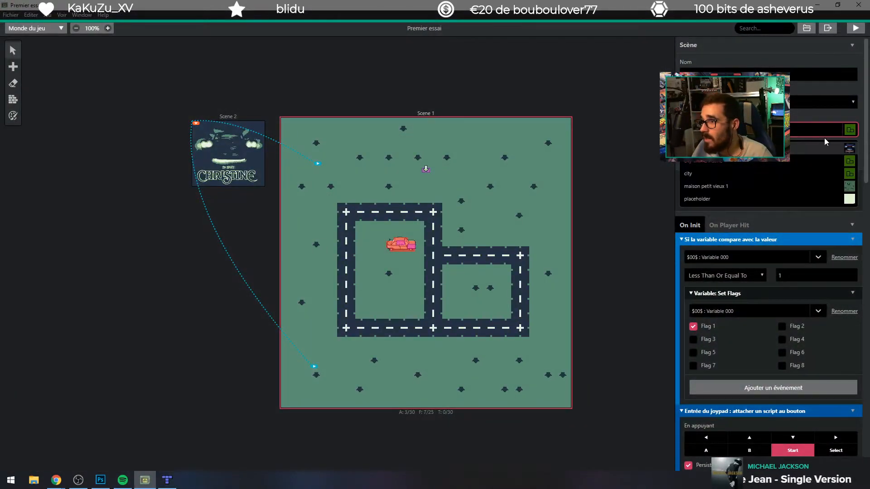
{"action": "left_click", "coordinate": [753, 188]}
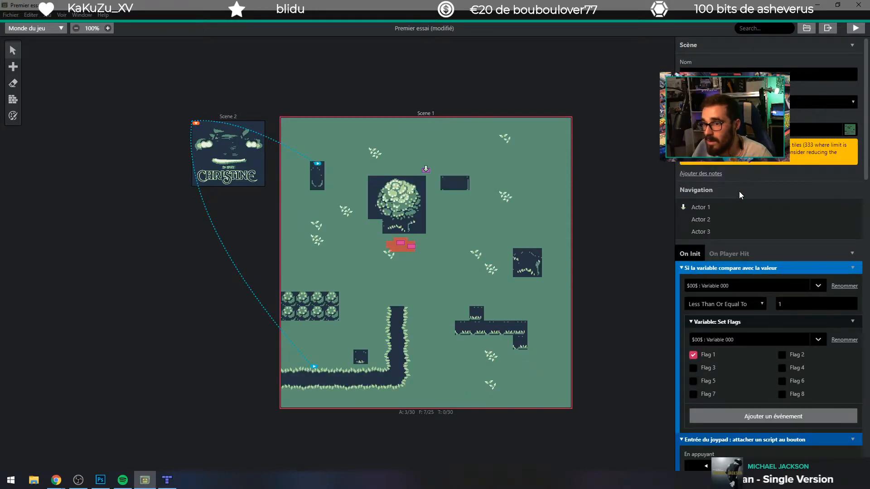
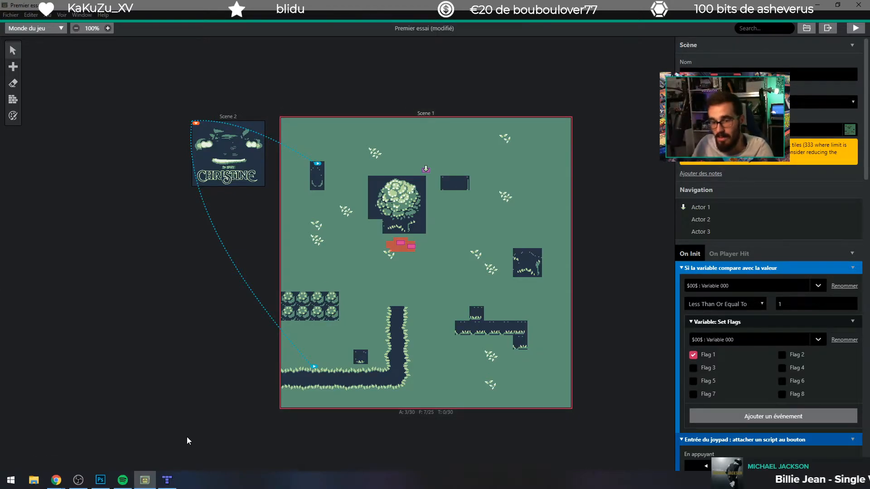
{"action": "left_click", "coordinate": [167, 479]}
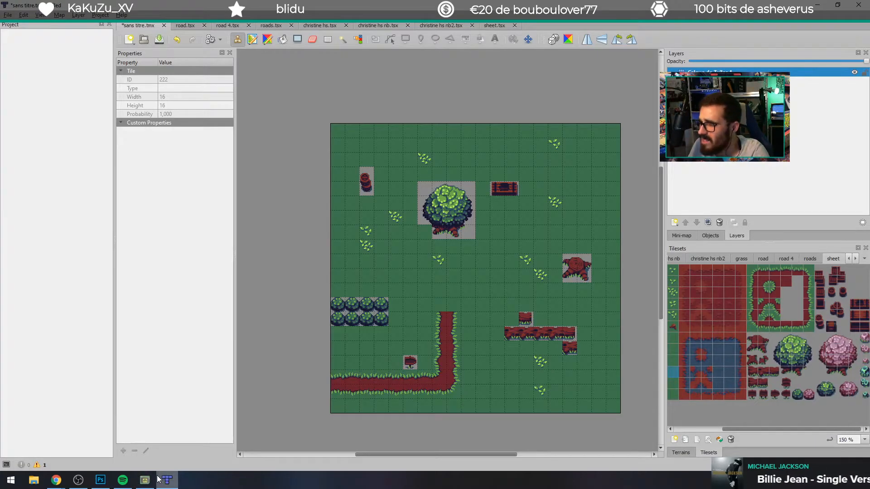
{"action": "mouse_move", "coordinate": [122, 482]}
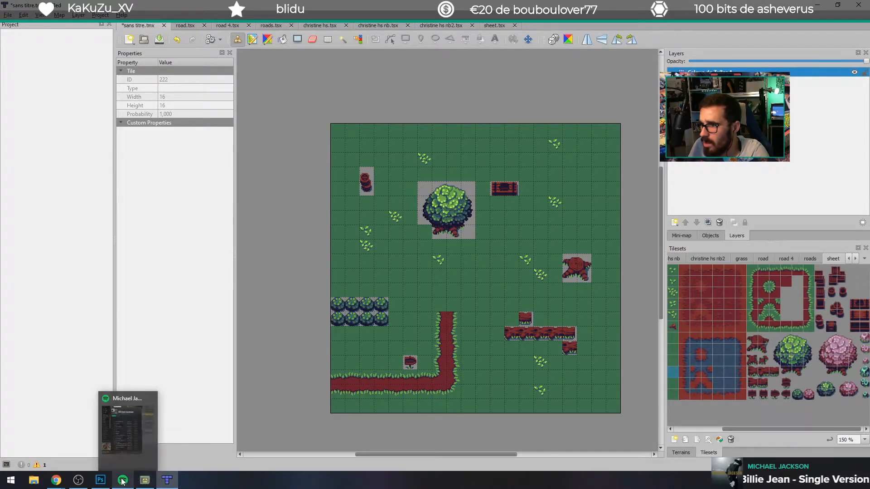
{"action": "left_click", "coordinate": [145, 480]}
{"action": "left_click", "coordinate": [145, 480]}
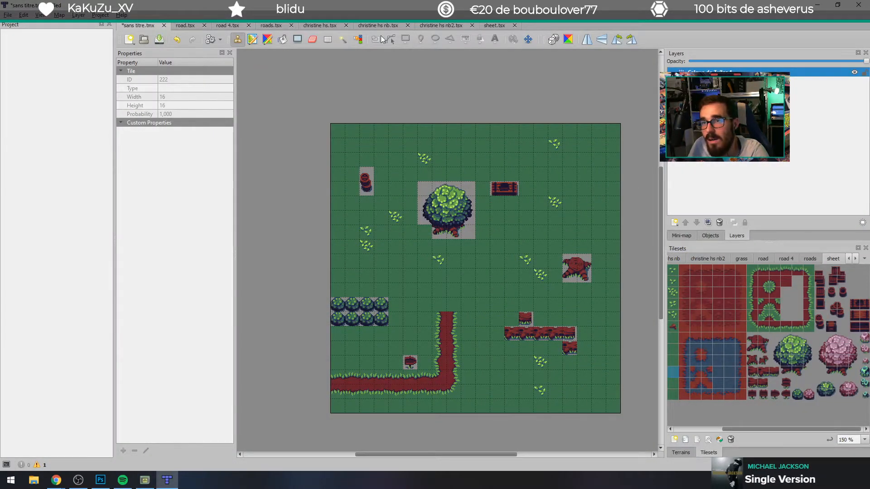
{"action": "left_click", "coordinate": [358, 42]}
{"action": "right_click", "coordinate": [358, 42]}
{"action": "key", "text": "Escape"}
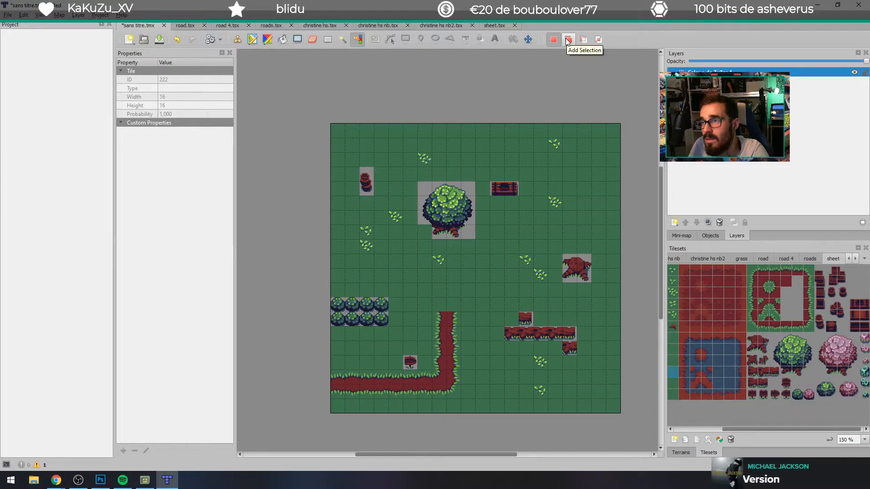
{"action": "left_click", "coordinate": [220, 40]}
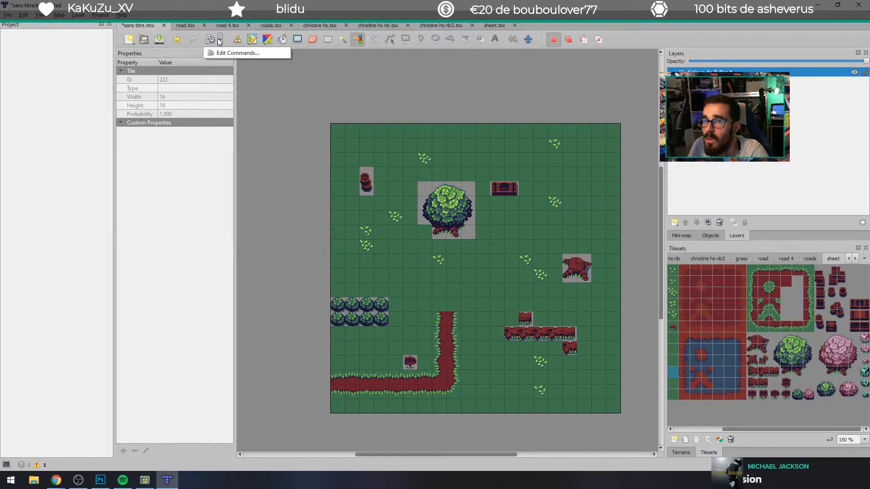
{"action": "left_click", "coordinate": [211, 40]}
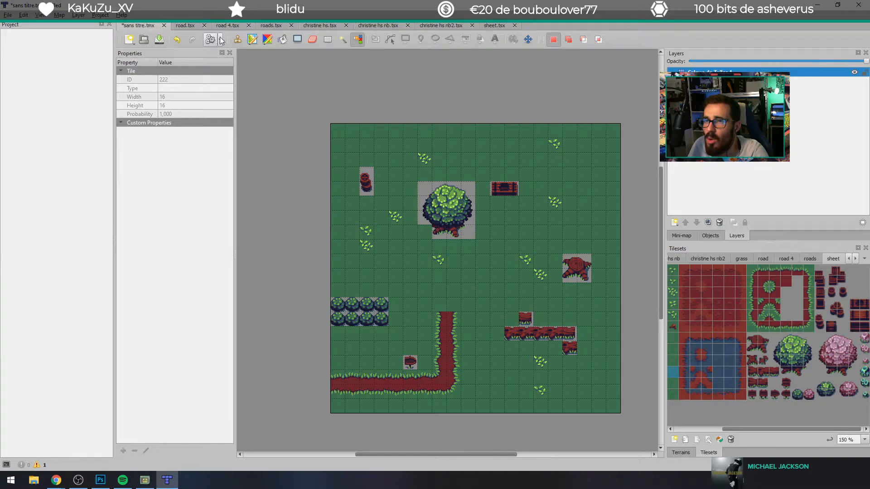
{"action": "left_click", "coordinate": [252, 41]}
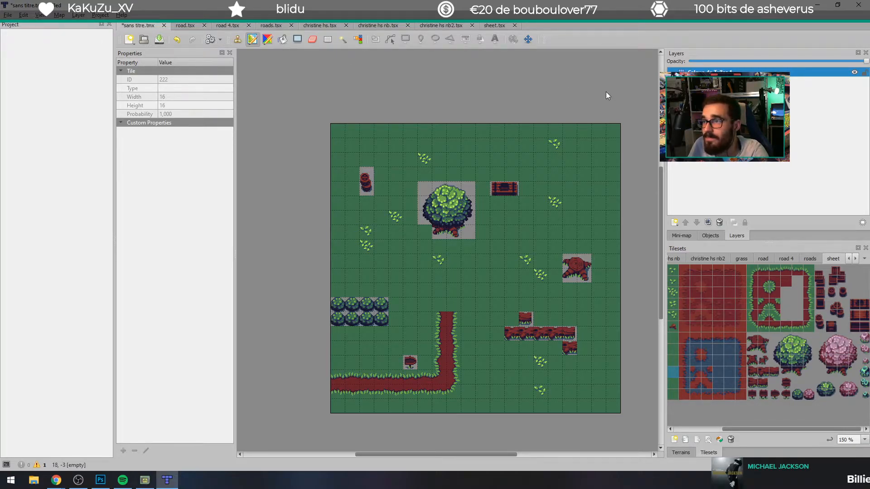
{"action": "right_click", "coordinate": [145, 27]}
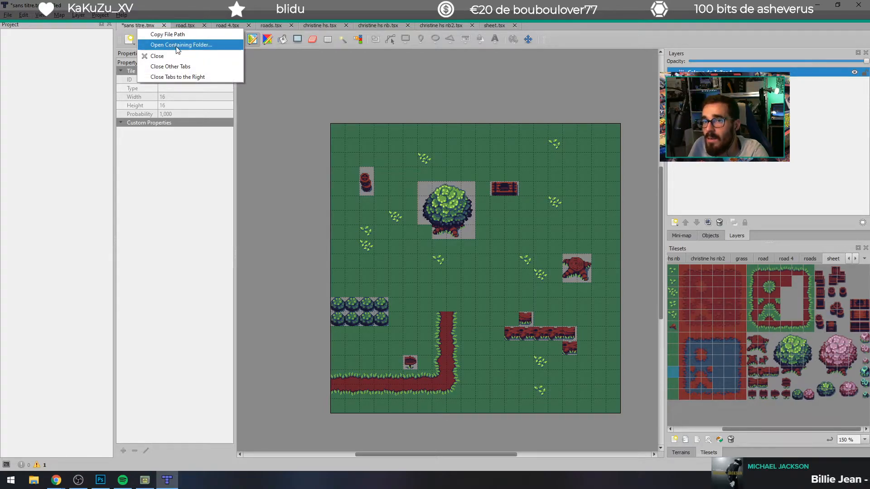
{"action": "left_click", "coordinate": [164, 216]}
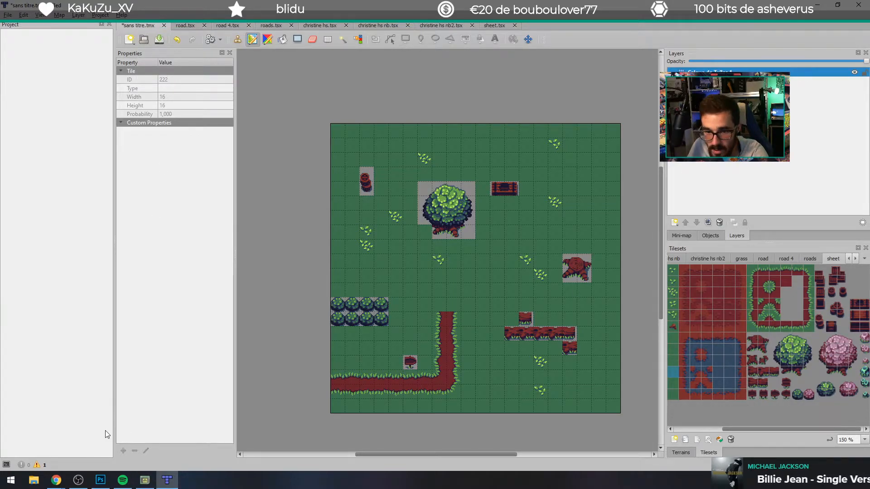
Step: Look through Tiled's preferences, examining the Interface, Keyboard, Theme, Plugins and General settings and the available theme styles
{"action": "left_click", "coordinate": [7, 15]}
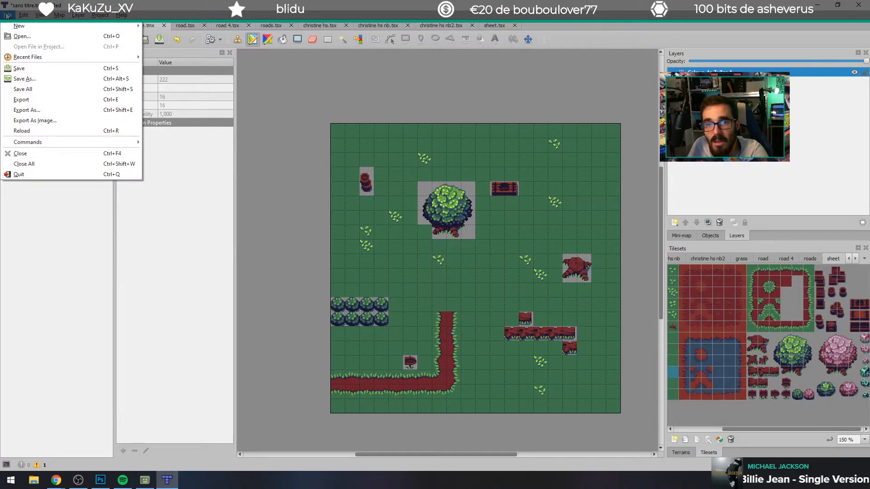
{"action": "mouse_move", "coordinate": [36, 16]}
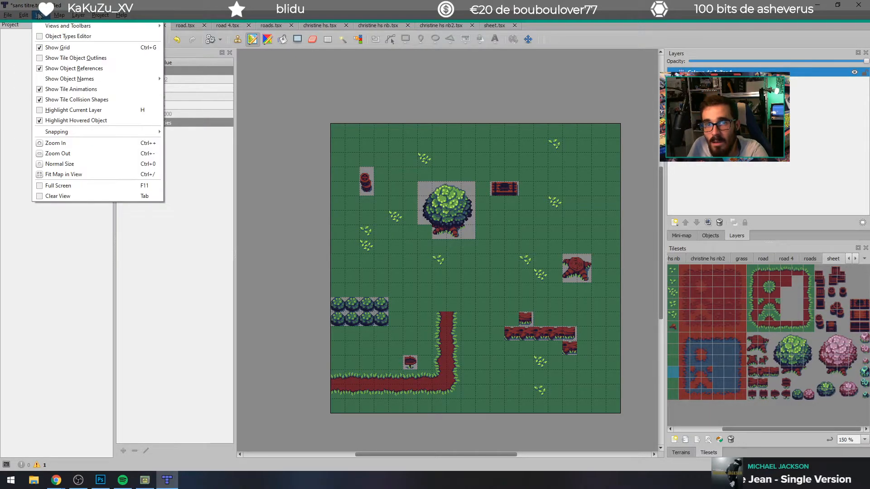
{"action": "left_click", "coordinate": [40, 135]}
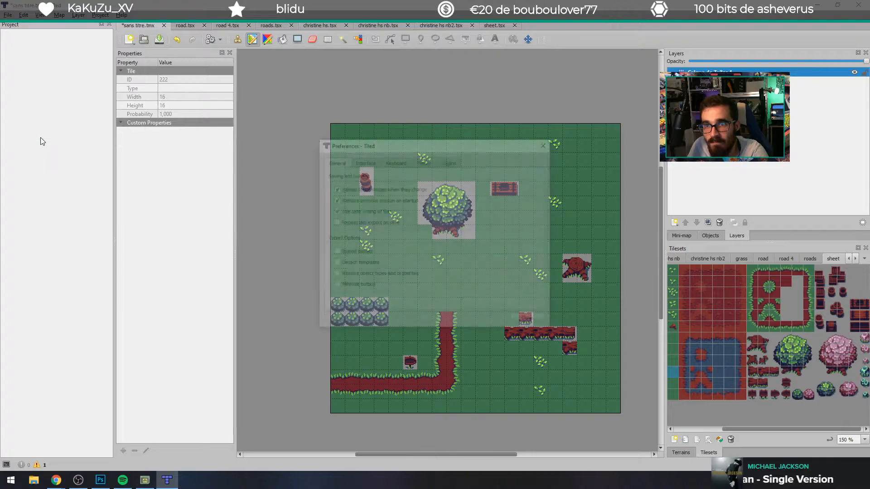
{"action": "left_click", "coordinate": [365, 162]}
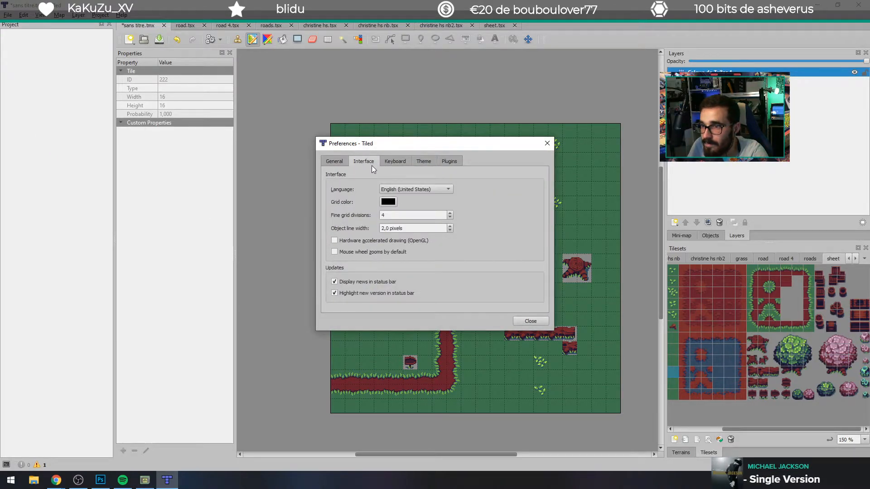
{"action": "left_click", "coordinate": [396, 161]}
{"action": "left_click", "coordinate": [418, 163]}
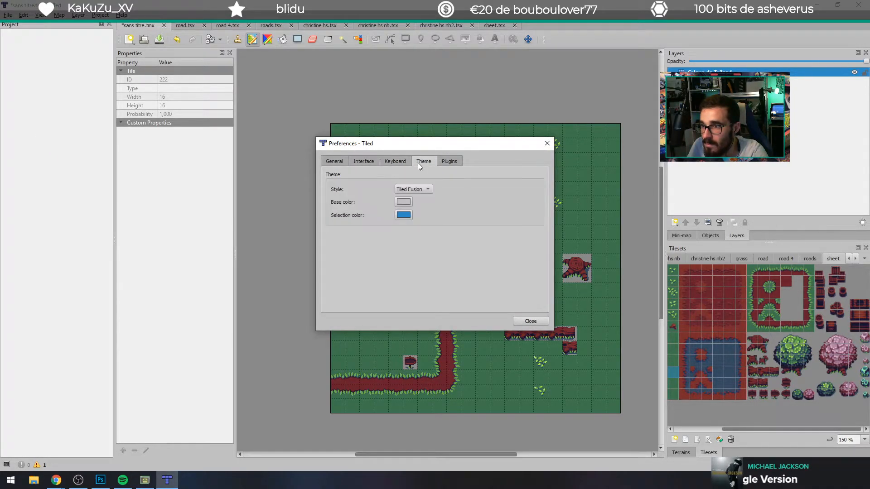
{"action": "left_click", "coordinate": [448, 164]}
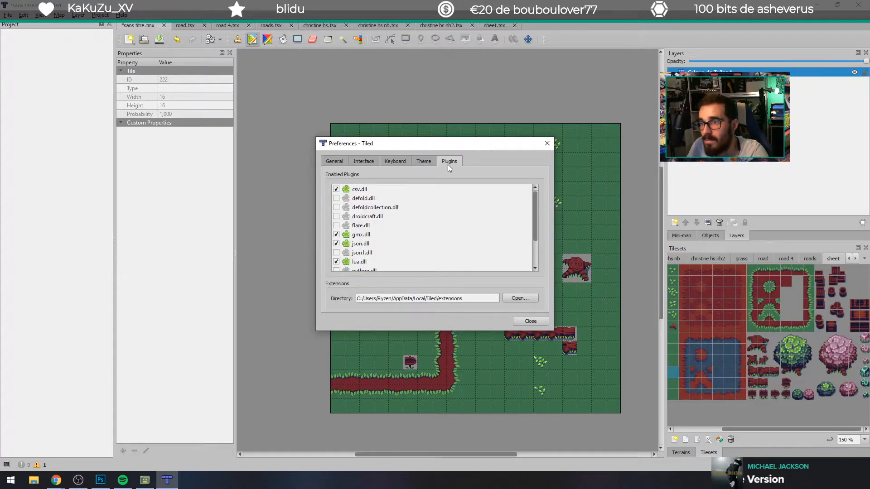
{"action": "left_click", "coordinate": [414, 161]}
{"action": "left_click", "coordinate": [428, 189]}
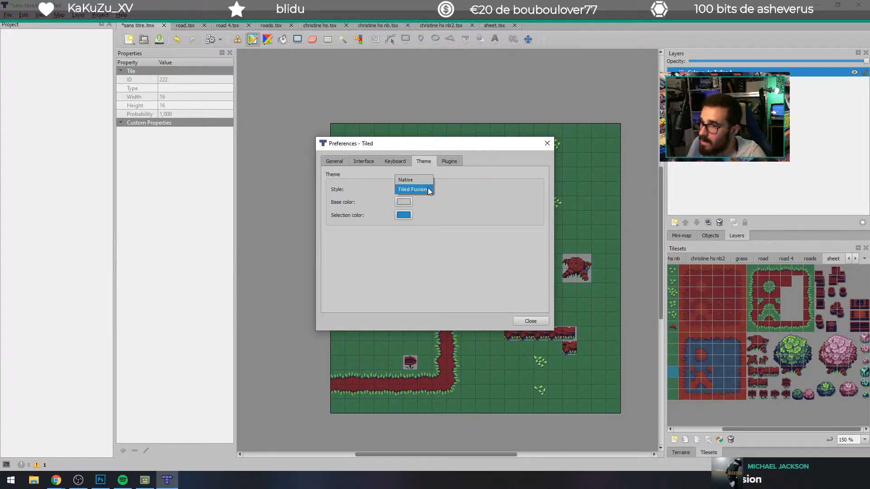
{"action": "left_click", "coordinate": [429, 189]}
{"action": "left_click", "coordinate": [329, 161]}
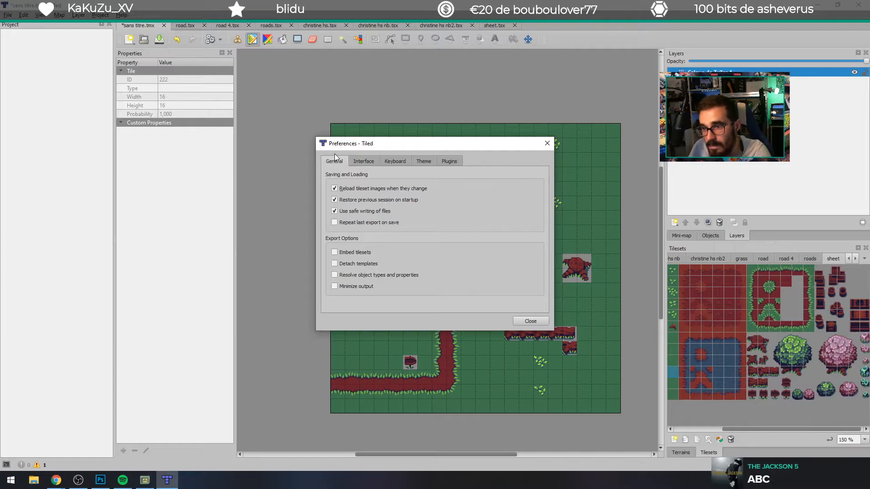
{"action": "left_click", "coordinate": [547, 143]}
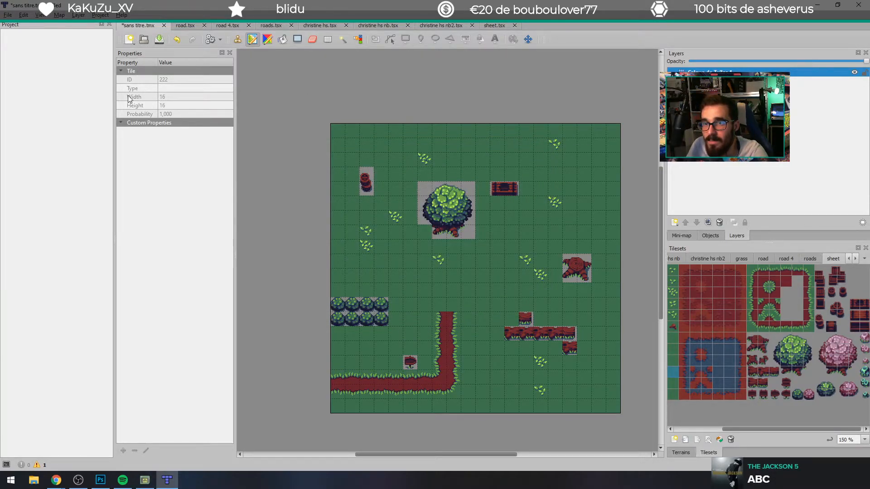
{"action": "left_click", "coordinate": [122, 124]}
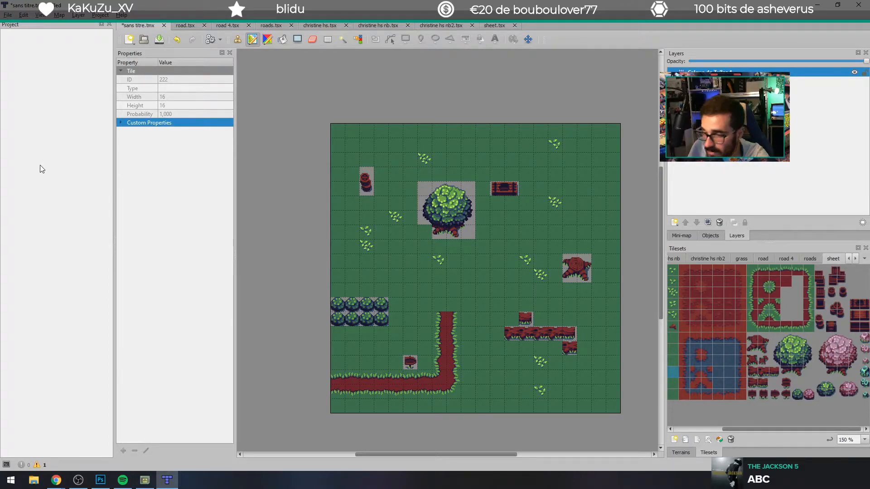
Step: Switch to GB Studio and try to open the recent project Sans titre.gbsproj from a second instance's project list
{"action": "left_click", "coordinate": [145, 475]}
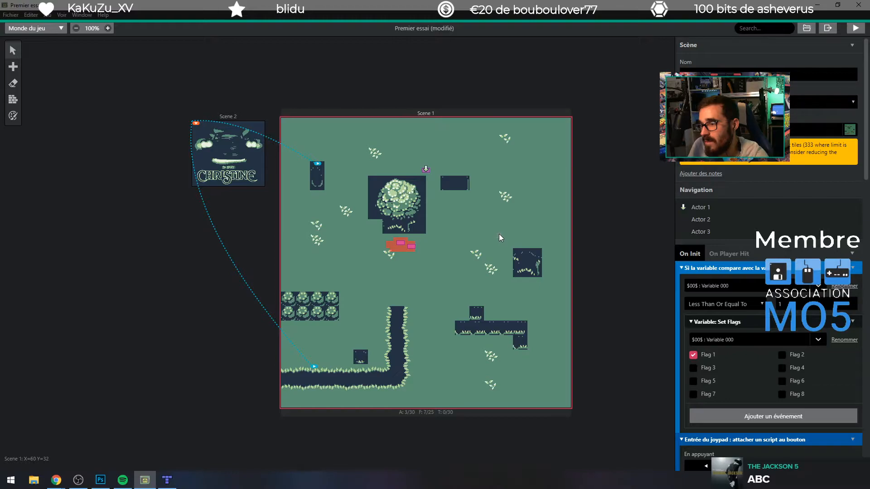
{"action": "left_click", "coordinate": [11, 480]}
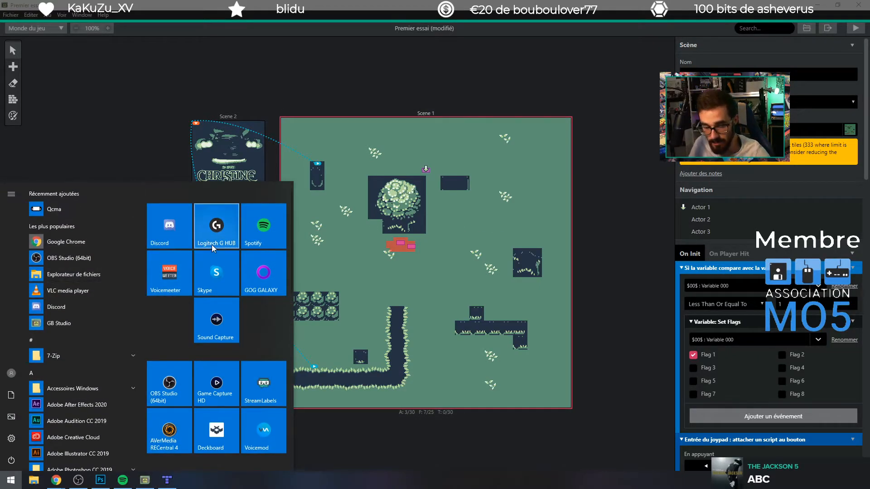
{"action": "left_click", "coordinate": [211, 245]}
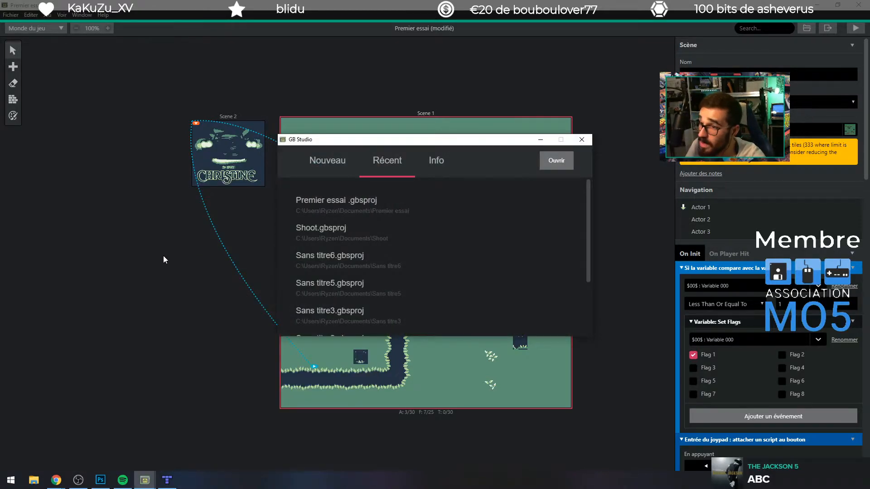
{"action": "left_click", "coordinate": [327, 161]}
{"action": "left_click", "coordinate": [363, 159]}
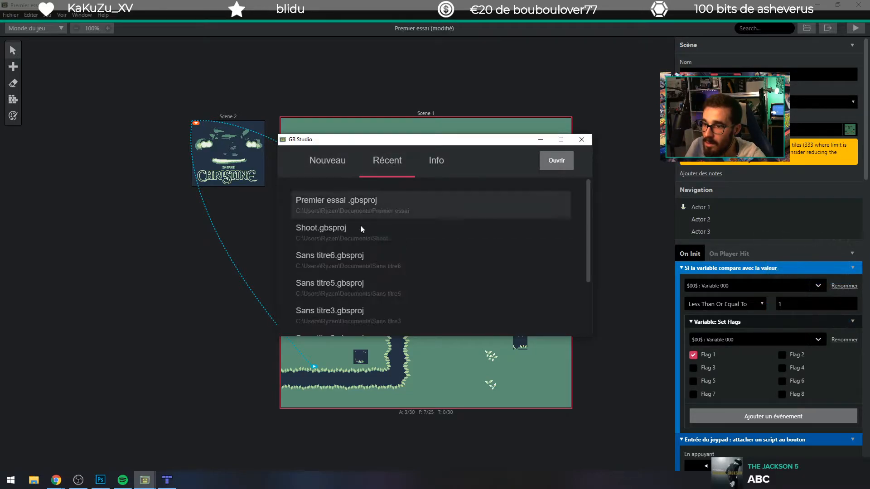
{"action": "scroll", "coordinate": [365, 216], "scroll_direction": "down", "scroll_amount": 5}
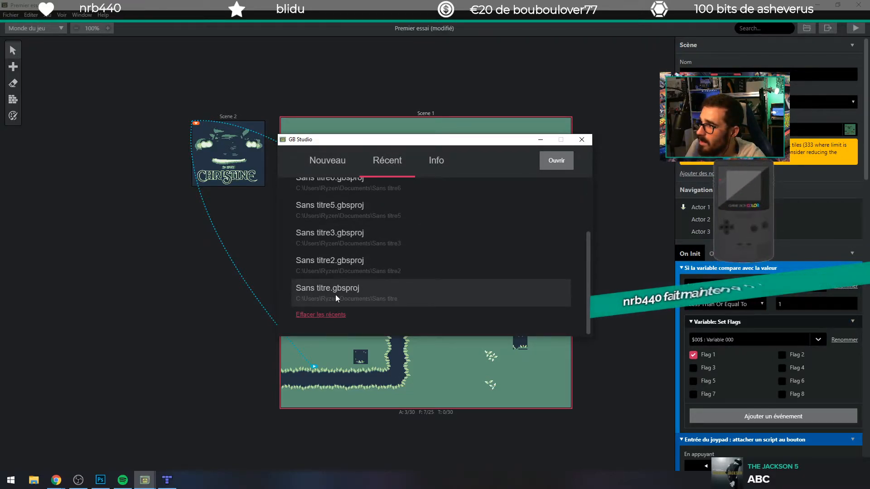
{"action": "left_click", "coordinate": [335, 295]}
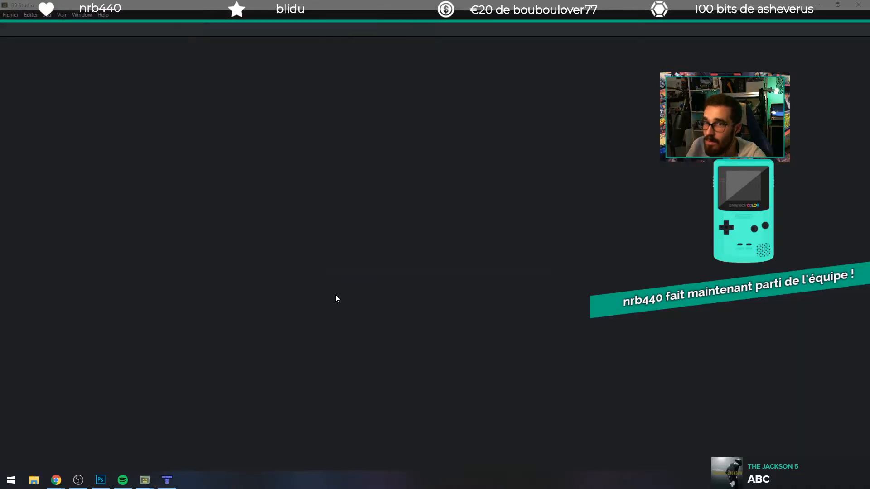
{"action": "left_click", "coordinate": [354, 253]}
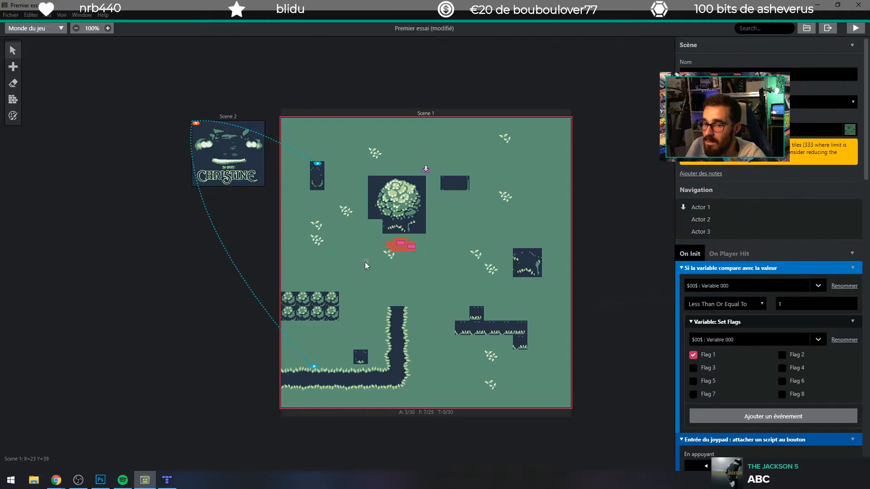
{"action": "left_click_drag", "start_coordinate": [352, 4], "coordinate": [317, 2]}
Step: Launch another GB Studio instance and open the recent project Sans titre6.gbsproj
{"action": "key", "text": "super"}
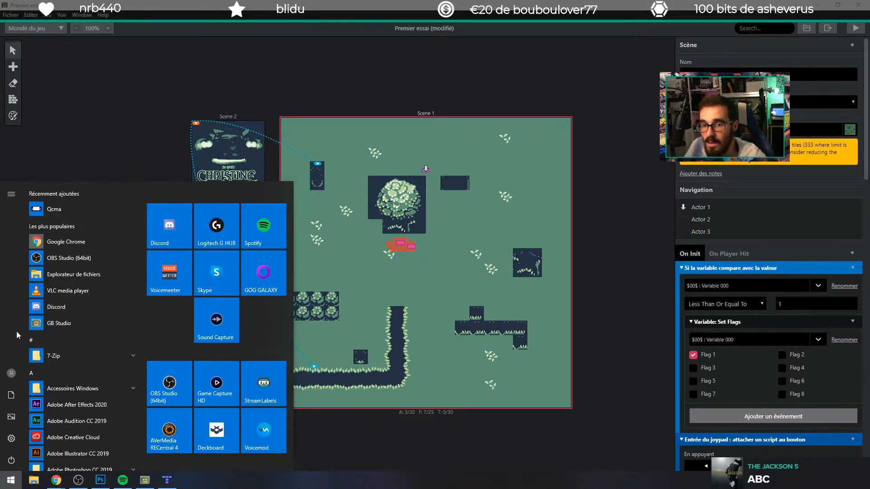
{"action": "left_click", "coordinate": [43, 322]}
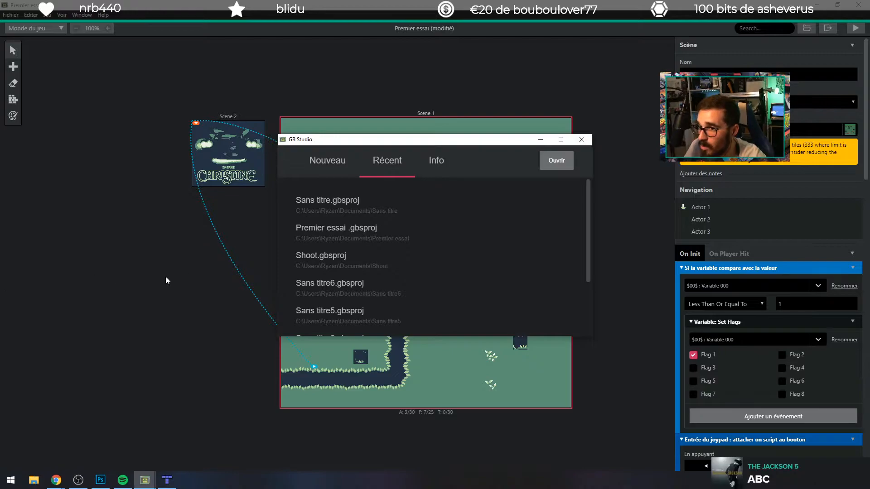
{"action": "scroll", "coordinate": [320, 222], "scroll_direction": "down", "scroll_amount": 3}
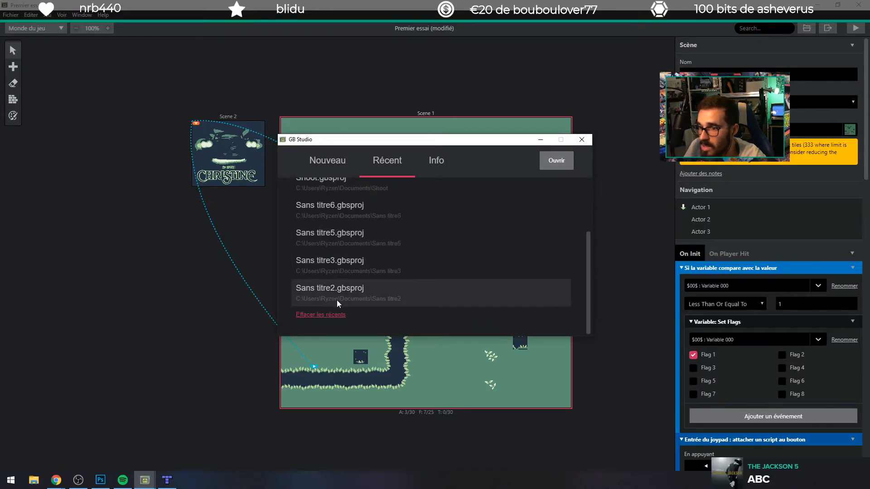
{"action": "scroll", "coordinate": [341, 272], "scroll_direction": "up", "scroll_amount": 3}
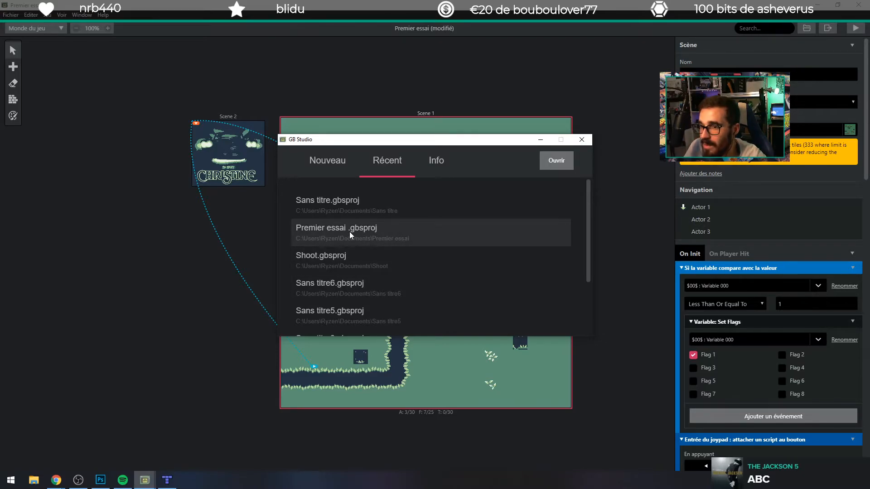
{"action": "scroll", "coordinate": [347, 287], "scroll_direction": "down", "scroll_amount": 2}
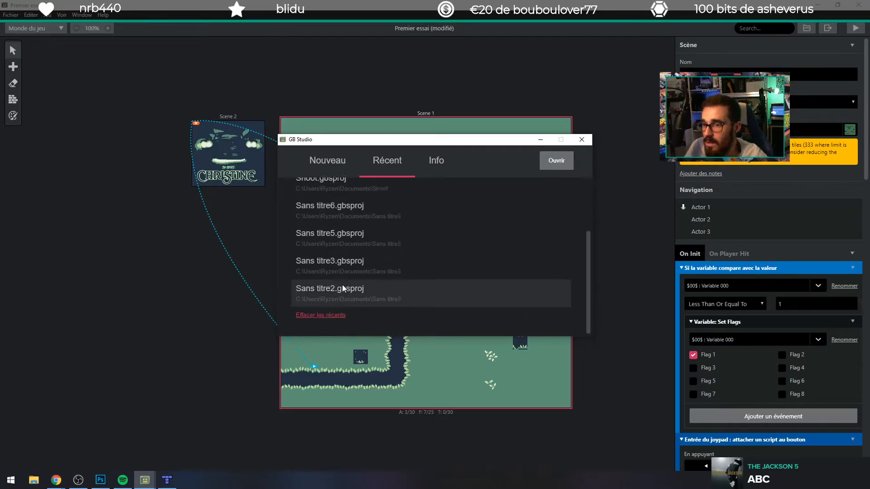
{"action": "left_click", "coordinate": [349, 214]}
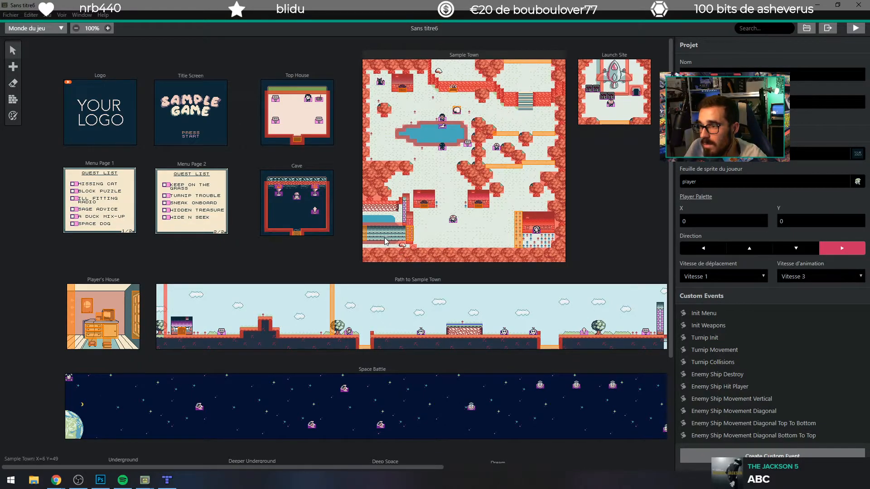
Step: Select the Sample Town scene and examine its lower-left area, with the bridge and trees, at 400% zoom
{"action": "left_click", "coordinate": [371, 240]}
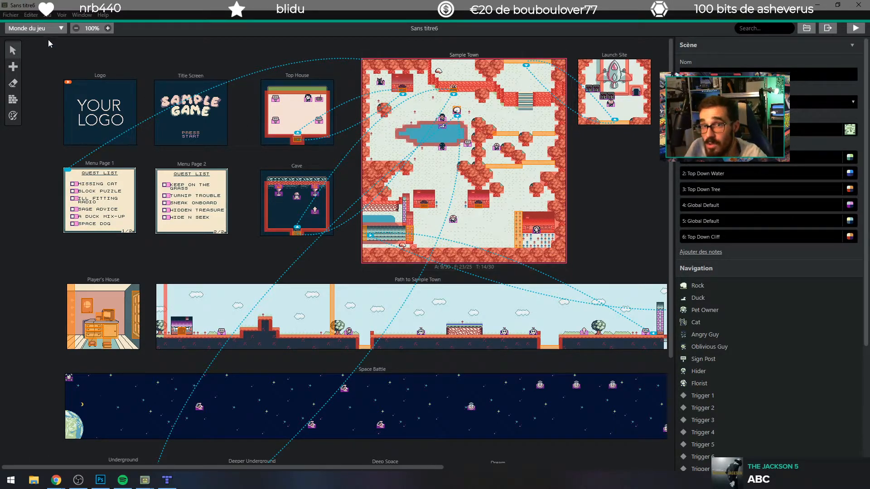
{"action": "left_click", "coordinate": [108, 28]}
{"action": "left_click", "coordinate": [108, 28]}
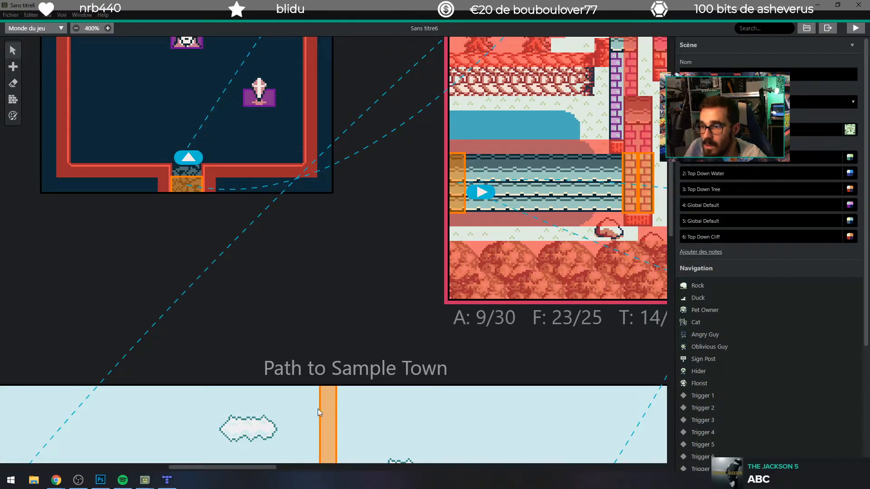
{"action": "left_click_drag", "start_coordinate": [237, 469], "coordinate": [284, 439]}
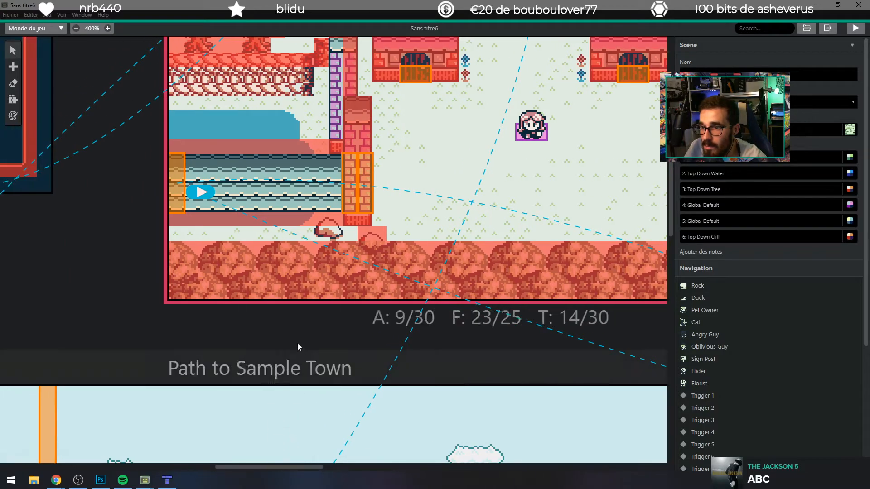
Step: Examine the Sample Town scene from the bridge up to the pond and houses, briefly checking it against the Tiled map
{"action": "scroll", "coordinate": [287, 330], "scroll_direction": "up", "scroll_amount": 5}
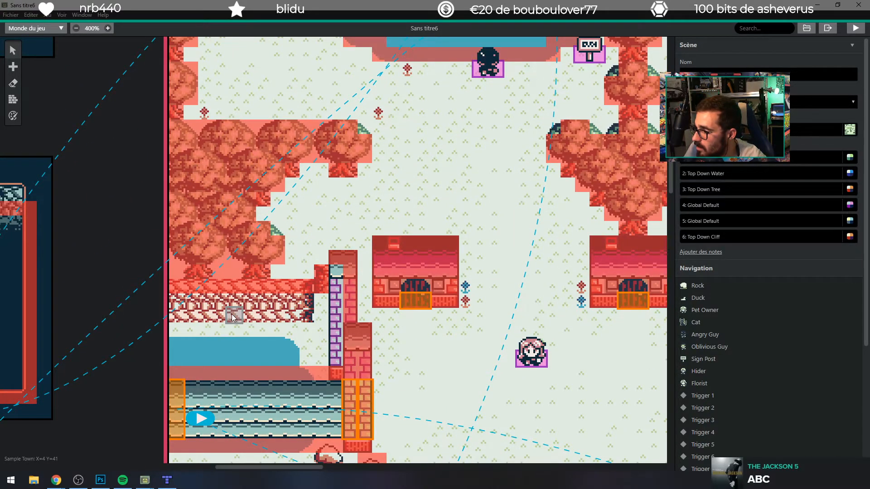
{"action": "scroll", "coordinate": [218, 315], "scroll_direction": "up", "scroll_amount": 5}
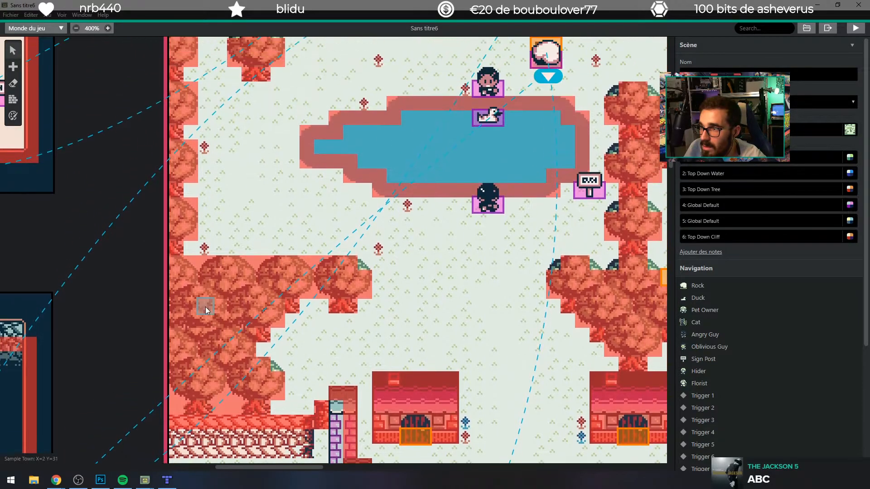
{"action": "scroll", "coordinate": [189, 302], "scroll_direction": "up", "scroll_amount": 3}
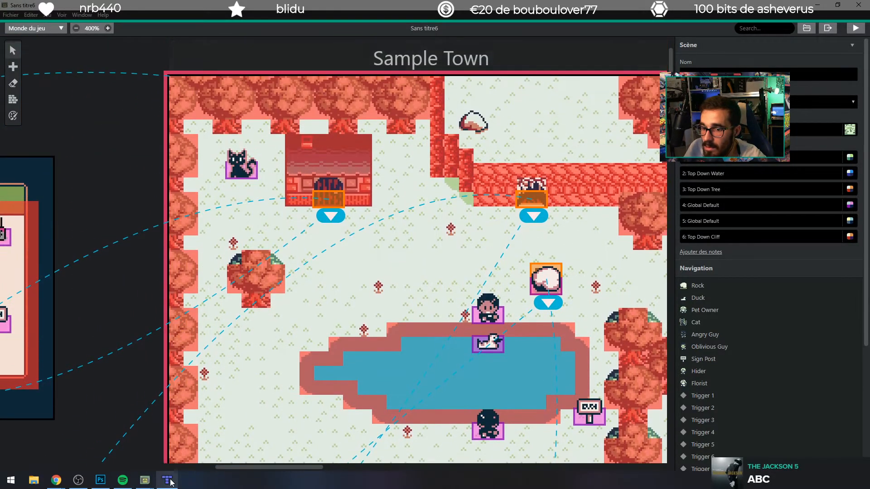
{"action": "left_click", "coordinate": [167, 480]}
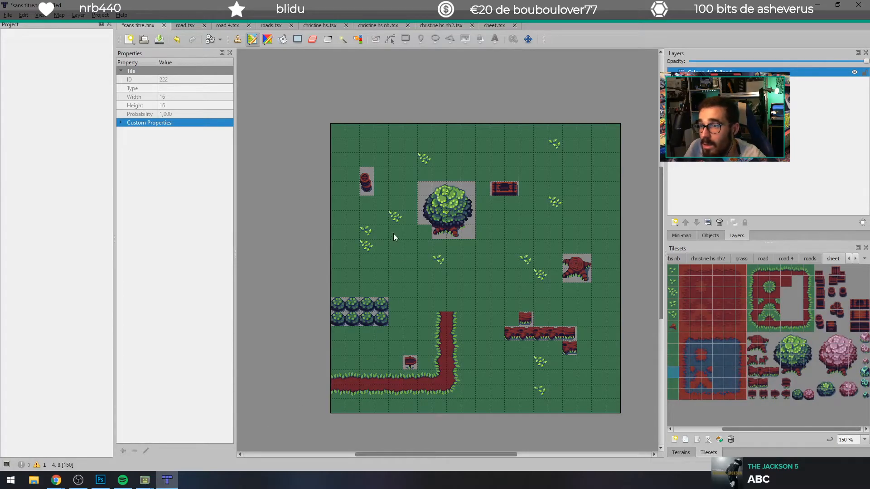
{"action": "left_click", "coordinate": [816, 5]}
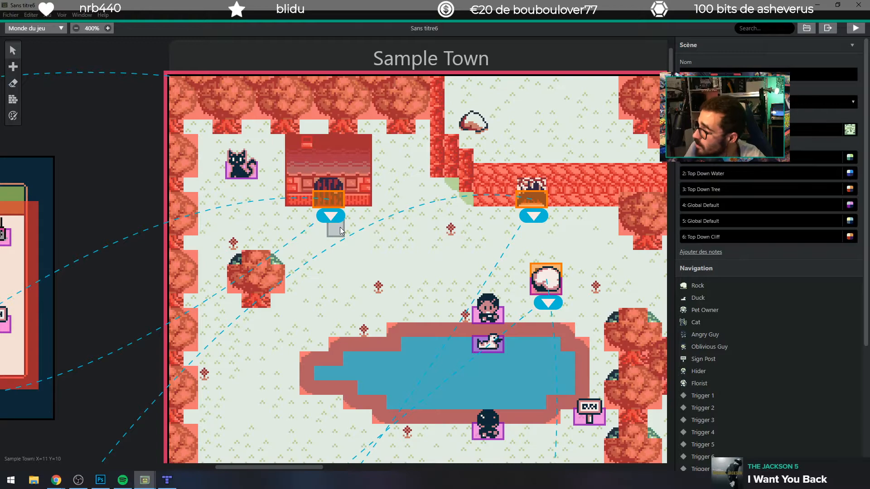
{"action": "scroll", "coordinate": [335, 344], "scroll_direction": "down", "scroll_amount": 8}
{"action": "scroll", "coordinate": [301, 434], "scroll_direction": "down", "scroll_amount": 2}
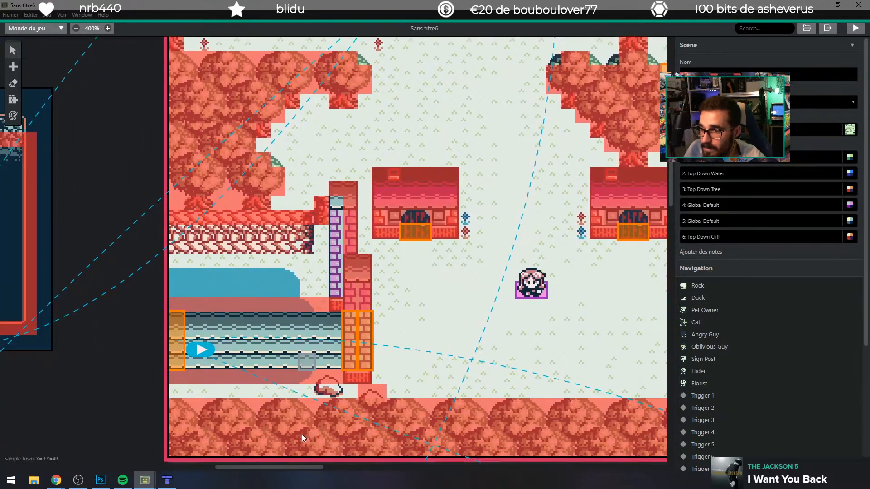
Step: Switch to Chrome and run a Google search for "gbstudio assests" from the ZRPG Tiles page
{"action": "left_click", "coordinate": [56, 479]}
{"action": "left_click", "coordinate": [133, 443]}
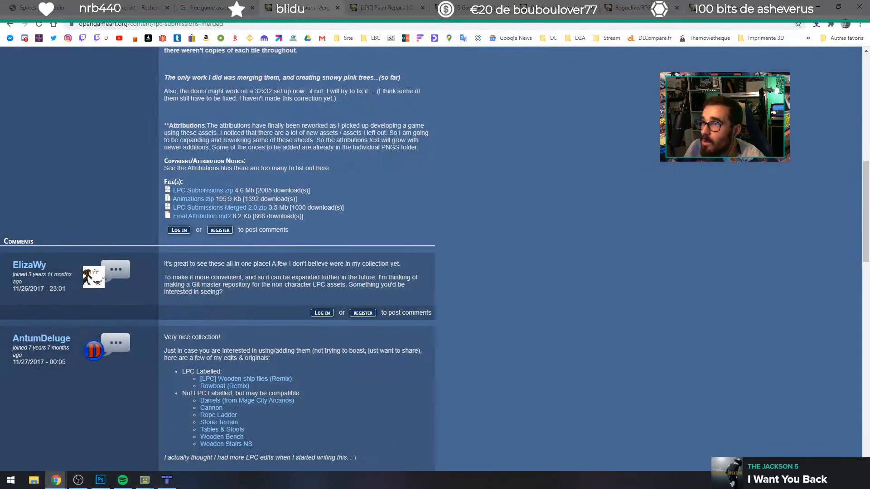
{"action": "left_click", "coordinate": [725, 10]}
{"action": "left_click", "coordinate": [723, 20]}
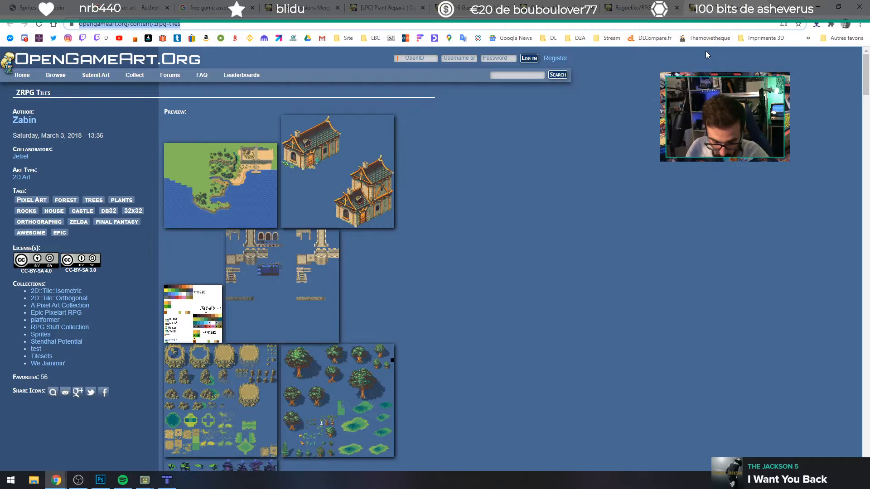
{"action": "type", "text": "gbstudio as"}
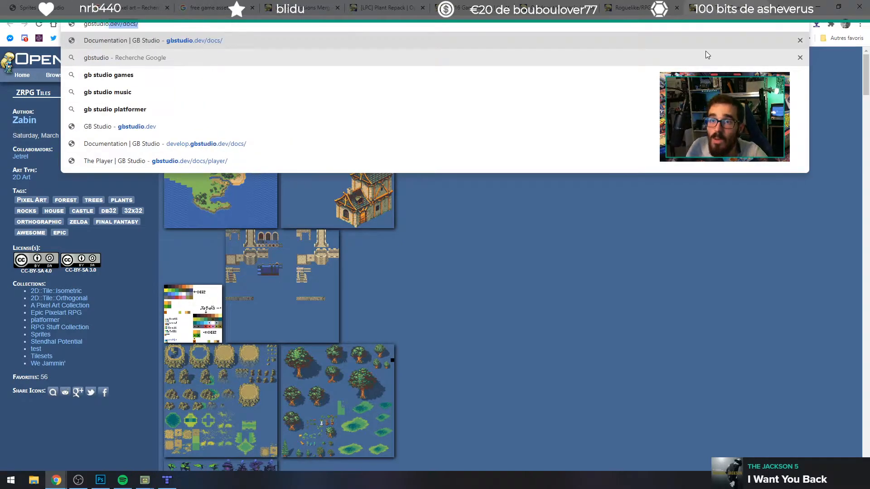
{"action": "type", "text": "sests"}
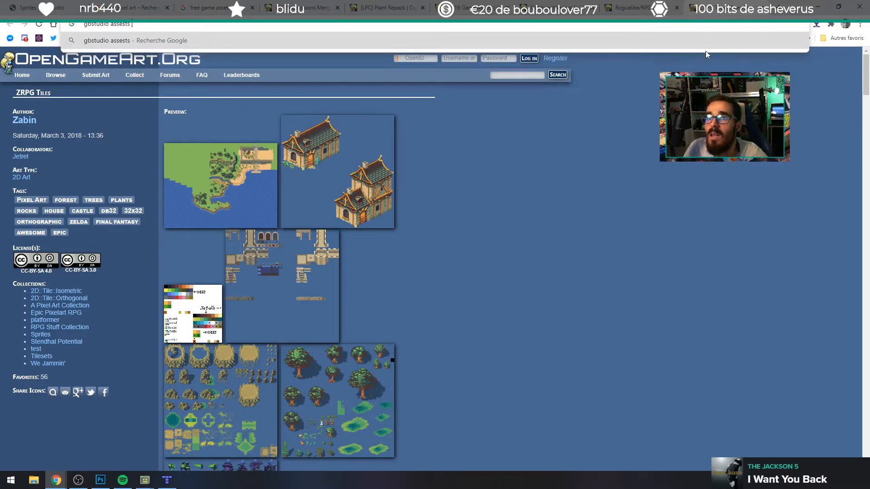
{"action": "key", "text": "Return"}
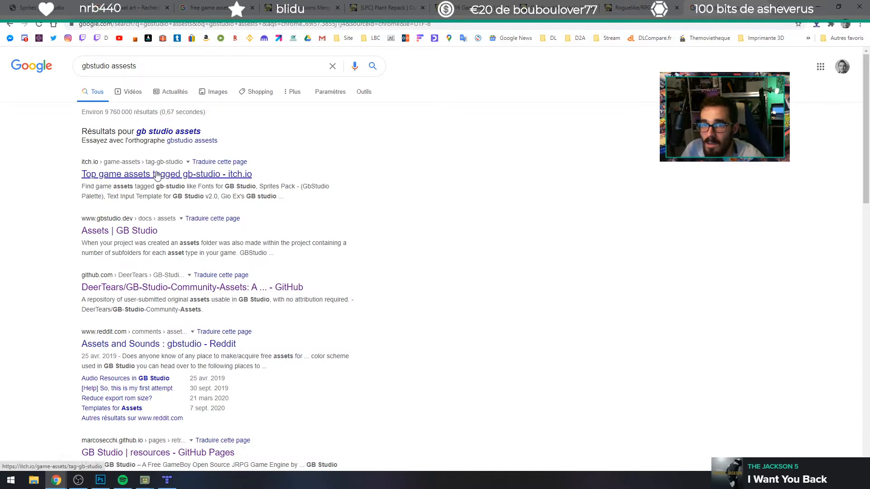
Step: Open the itch.io list of top game assets tagged gb-studio and look through the available packs
{"action": "left_click", "coordinate": [153, 178]}
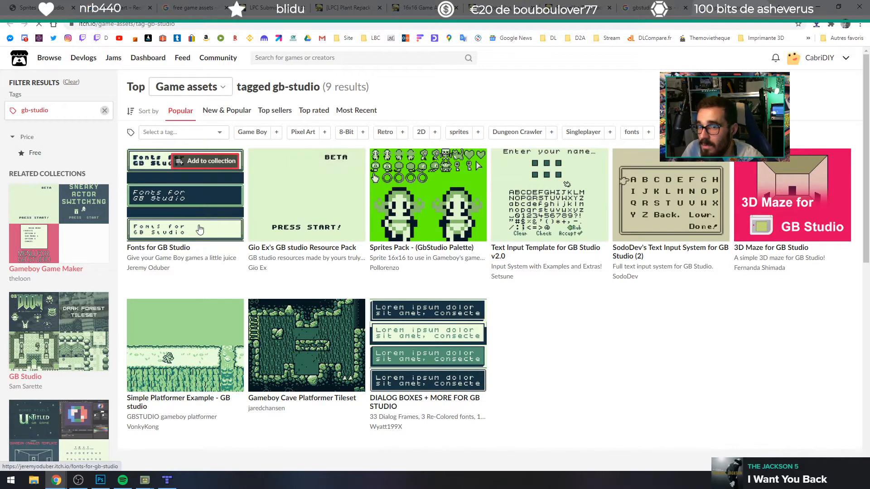
{"action": "mouse_move", "coordinate": [197, 230]}
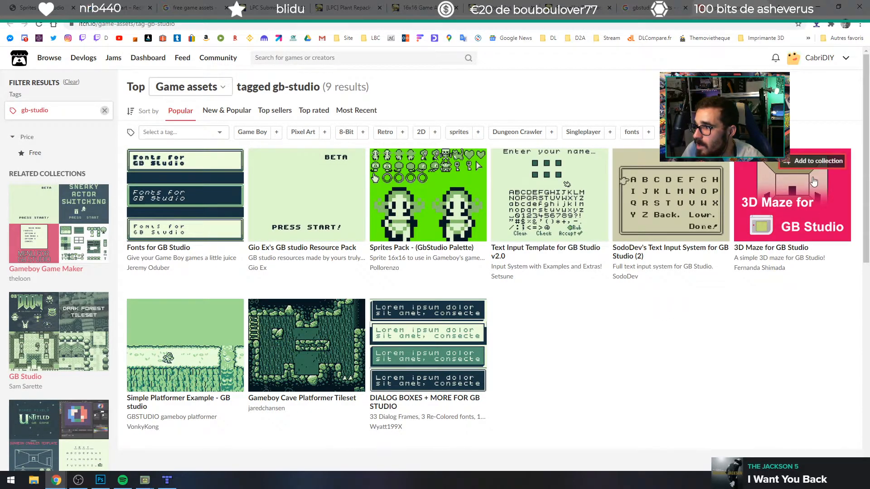
{"action": "mouse_move", "coordinate": [769, 222]}
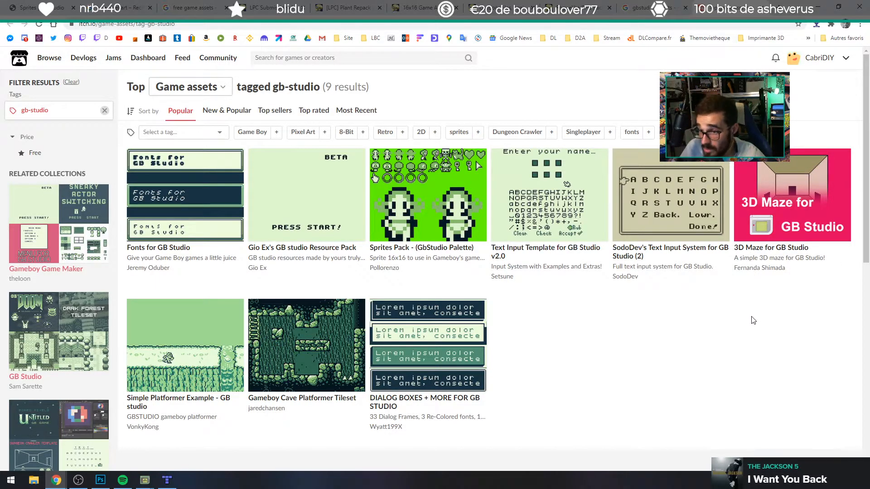
{"action": "scroll", "coordinate": [738, 306], "scroll_direction": "down", "scroll_amount": 3}
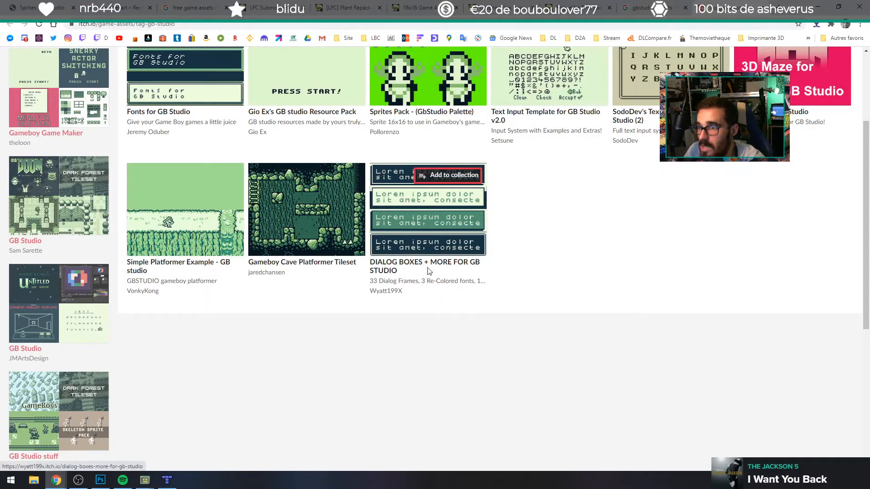
{"action": "scroll", "coordinate": [367, 291], "scroll_direction": "up", "scroll_amount": 3}
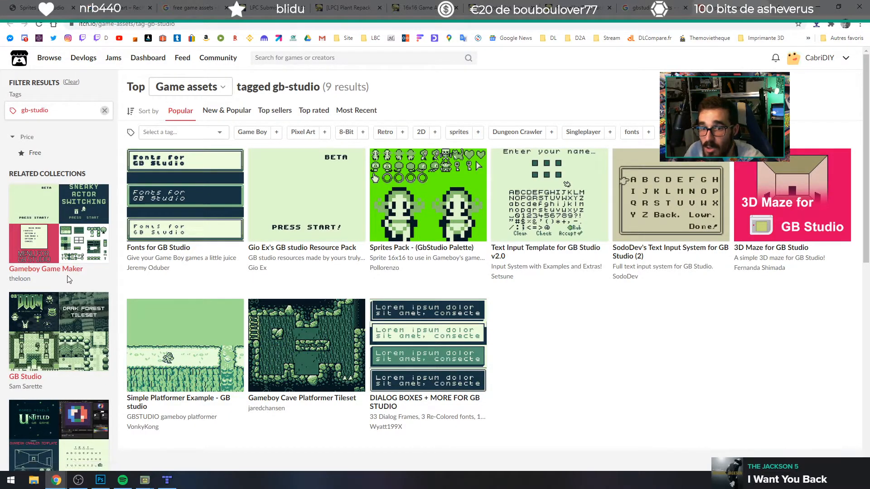
{"action": "mouse_move", "coordinate": [410, 258]}
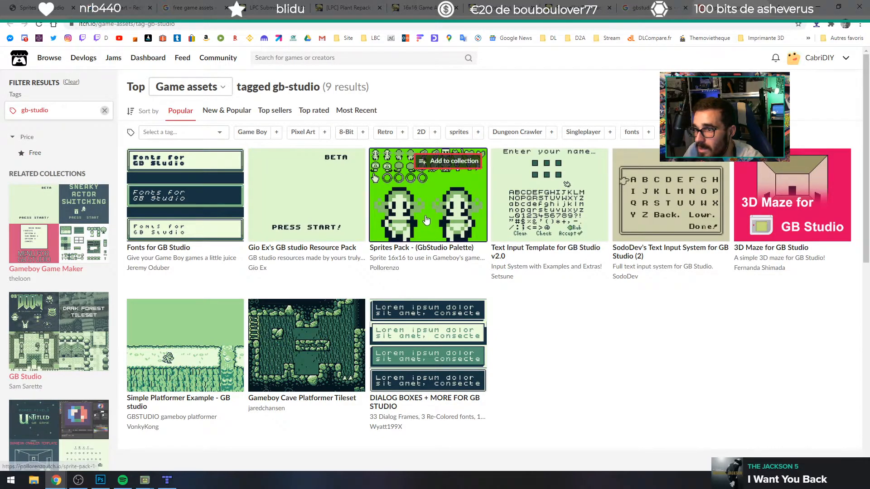
Step: Open Gio Ex's GB studio Resource Pack separately and proceed to its download page without paying
{"action": "middle_click", "coordinate": [306, 252]}
{"action": "left_click", "coordinate": [674, 8]}
{"action": "left_click", "coordinate": [737, 8]}
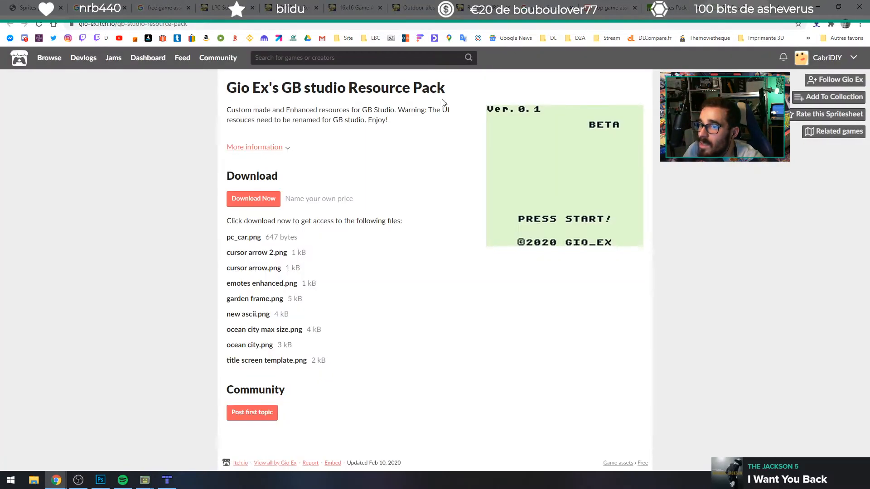
{"action": "left_click_drag", "start_coordinate": [259, 247], "coordinate": [331, 256]}
{"action": "left_click", "coordinate": [410, 265]}
{"action": "left_click", "coordinate": [253, 199]}
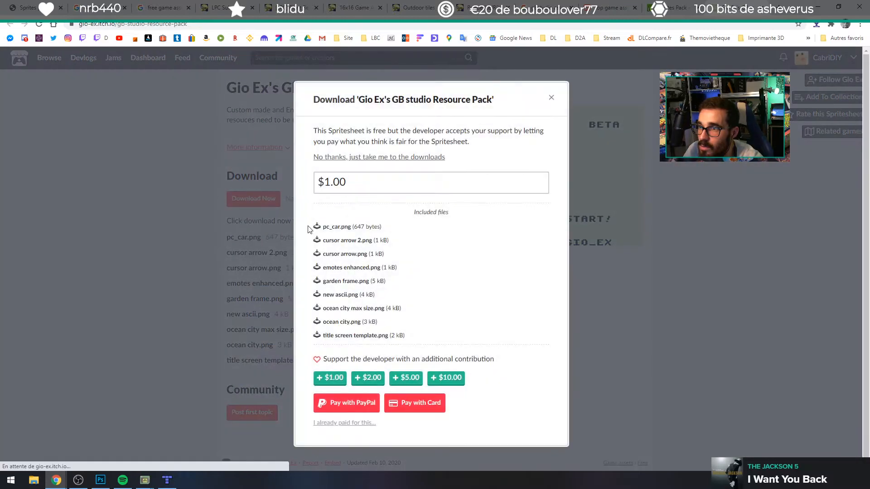
{"action": "left_click", "coordinate": [343, 157]}
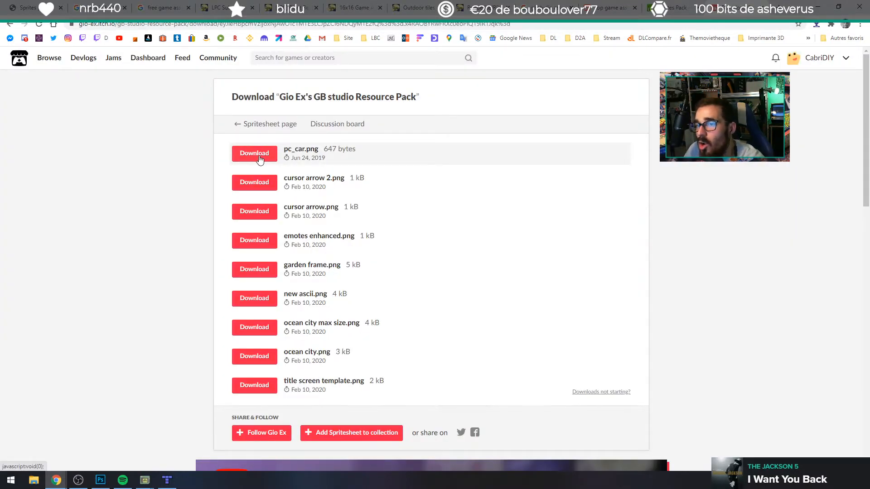
Step: Download files from the resource pack, including cursor arrow, emotes enhanced and ocean city, and allow the site multiple downloads
{"action": "left_click", "coordinate": [259, 216]}
{"action": "left_click", "coordinate": [255, 247]}
{"action": "left_click", "coordinate": [260, 218]}
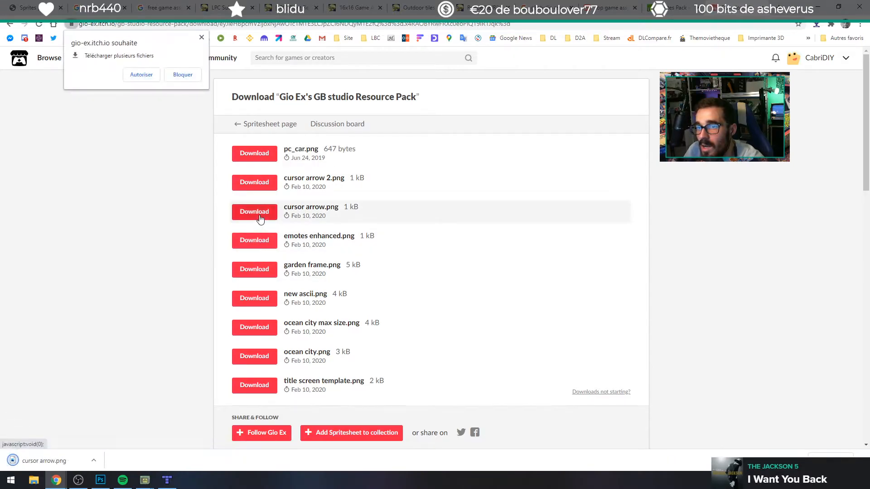
{"action": "left_click", "coordinate": [257, 274]}
{"action": "left_click", "coordinate": [262, 301]}
{"action": "left_click", "coordinate": [265, 329]}
{"action": "left_click", "coordinate": [266, 359]}
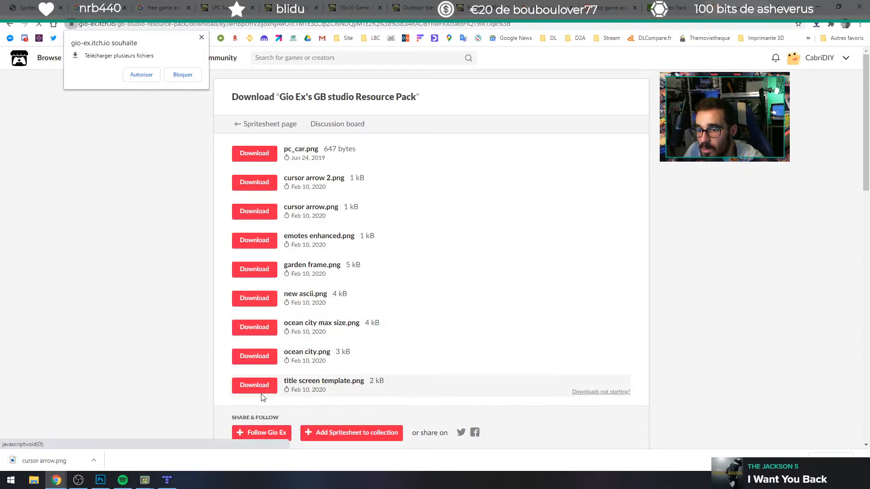
{"action": "left_click", "coordinate": [141, 75]}
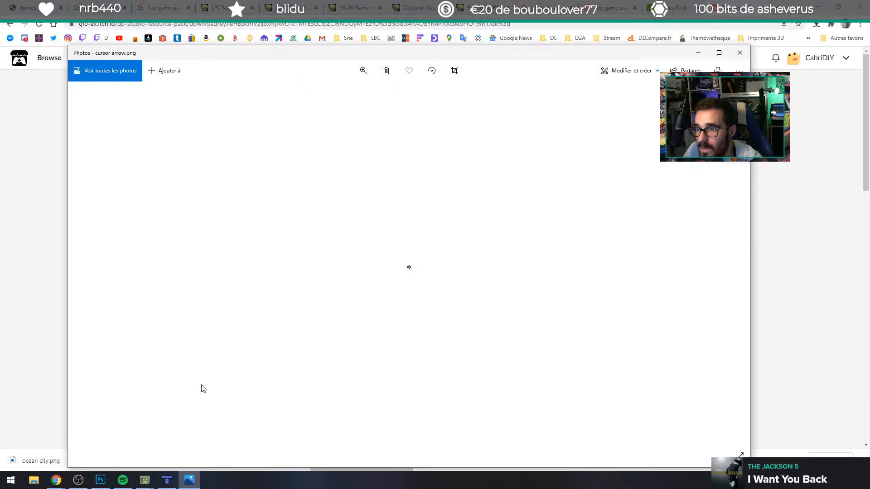
Step: View the downloaded ocean city and cursor arrow images, then look over the related assets recommended on the download page
{"action": "left_click", "coordinate": [739, 53]}
{"action": "left_click", "coordinate": [37, 461]}
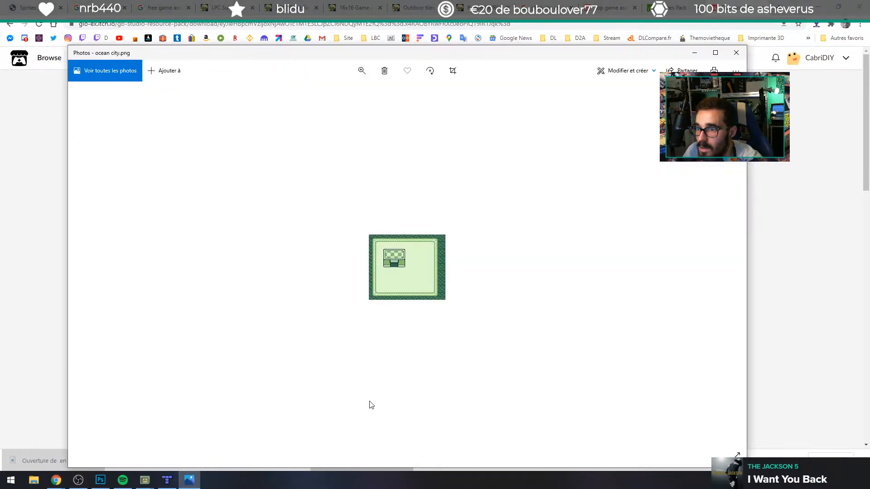
{"action": "left_click", "coordinate": [736, 52]}
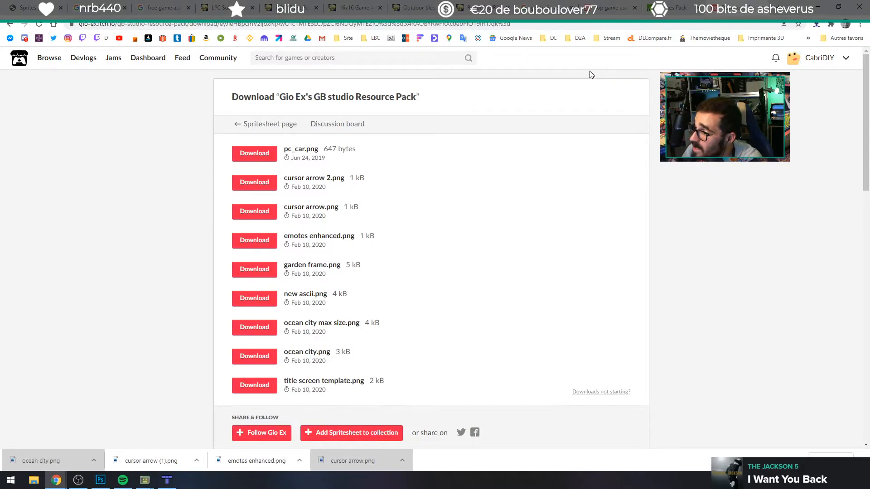
{"action": "left_click", "coordinate": [164, 469]}
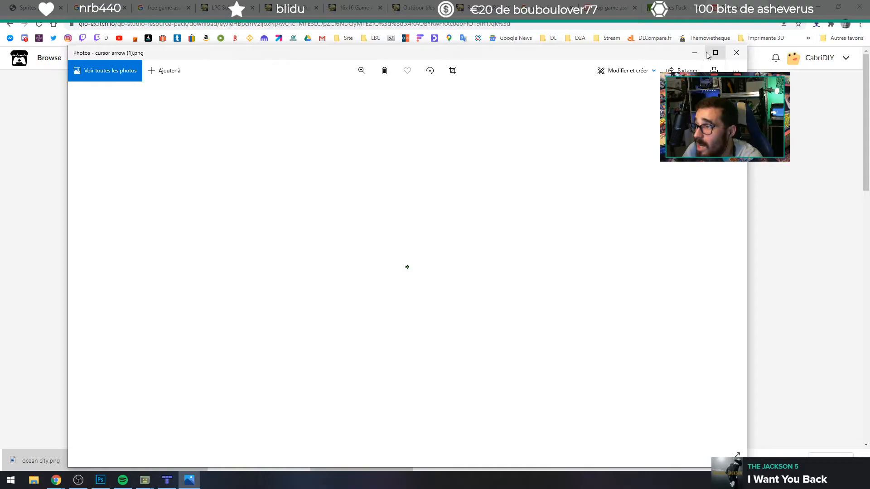
{"action": "left_click", "coordinate": [736, 53]}
{"action": "left_click", "coordinate": [326, 459]}
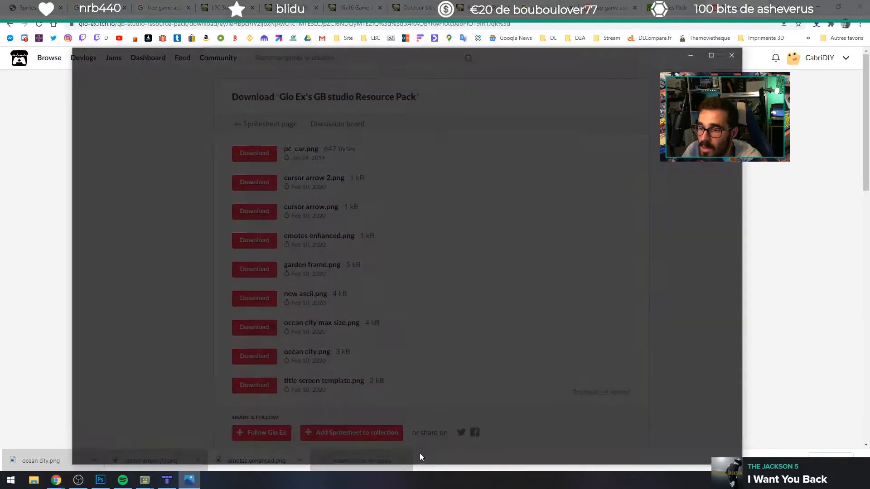
{"action": "left_click", "coordinate": [735, 52]}
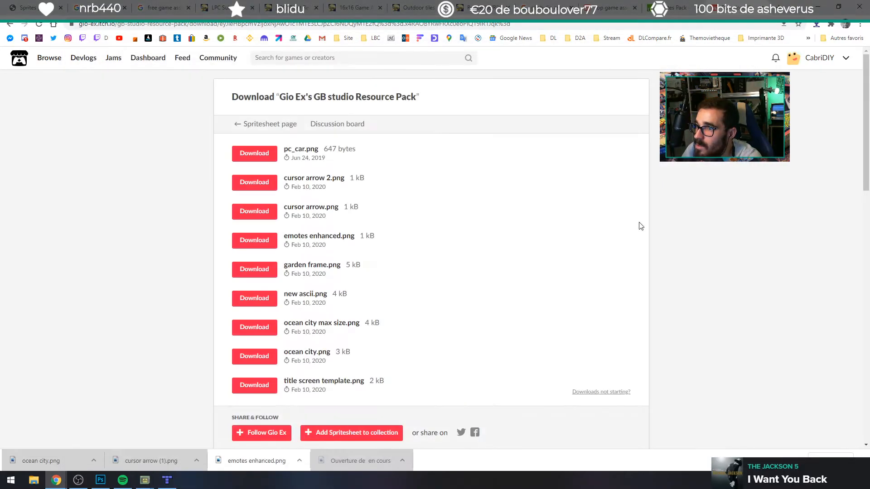
{"action": "scroll", "coordinate": [227, 199], "scroll_direction": "down", "scroll_amount": 6}
{"action": "scroll", "coordinate": [131, 276], "scroll_direction": "down", "scroll_amount": 2}
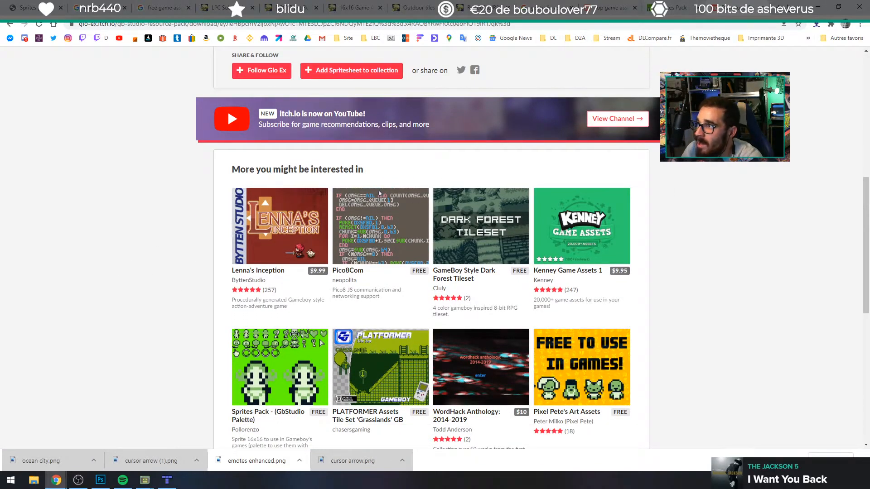
Step: Open YouTube in a new browser tab and search for "at0miumcore"
{"action": "key", "text": "ctrl+t"}
{"action": "left_click", "coordinate": [119, 38]}
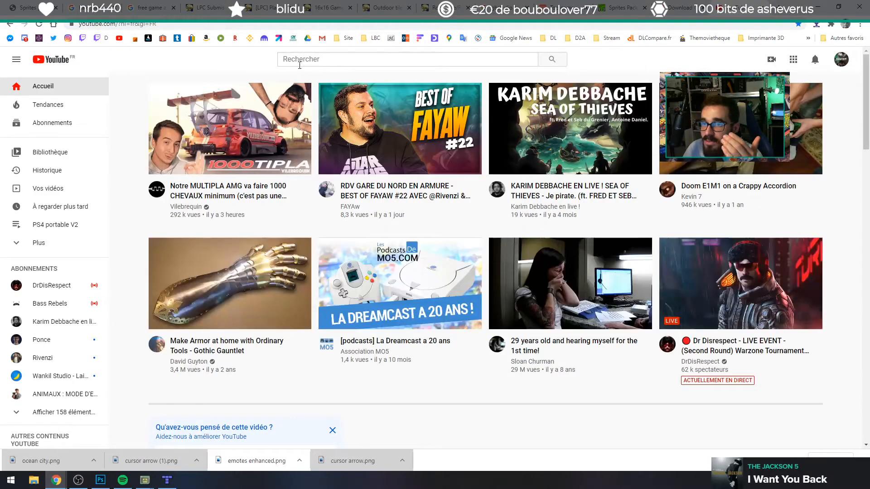
{"action": "left_click", "coordinate": [320, 63]}
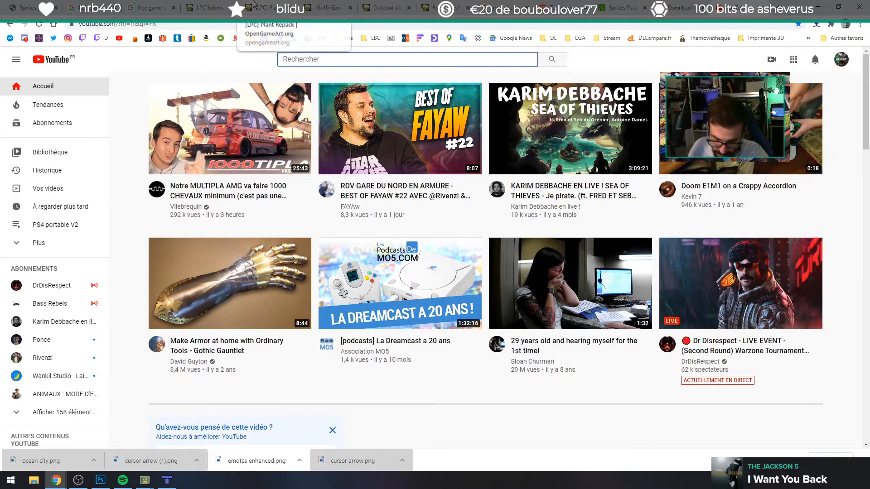
{"action": "type", "text": "core"}
{"action": "key", "text": "Home"}
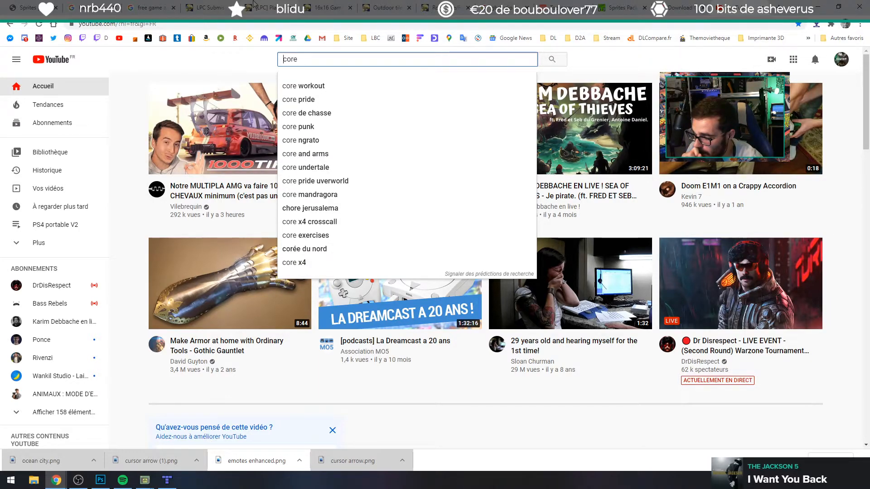
{"action": "type", "text": "at"}
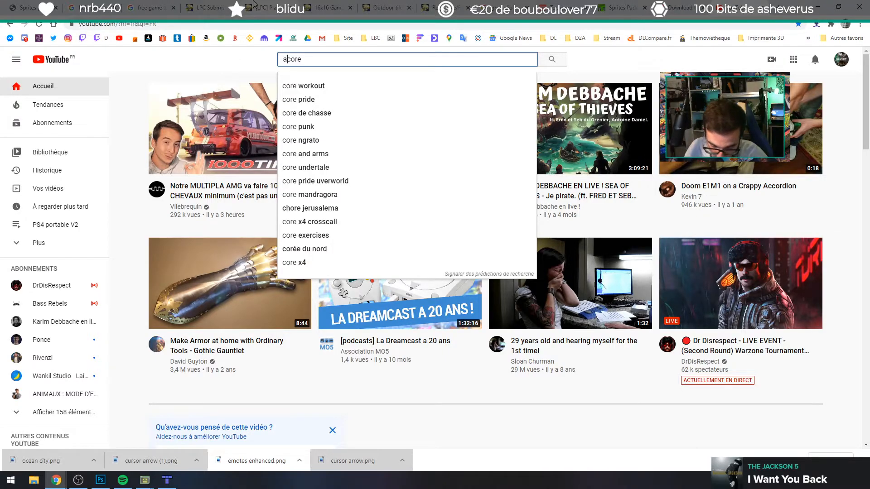
{"action": "type", "text": "0mium"}
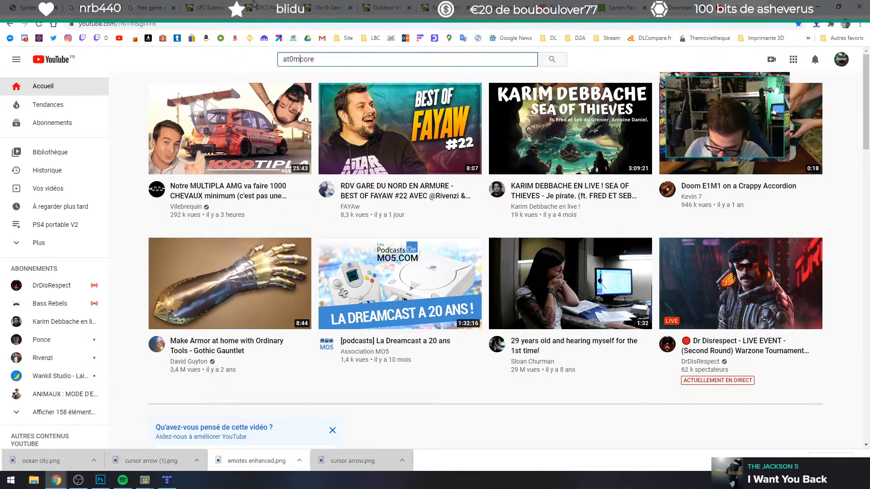
{"action": "key", "text": "Return"}
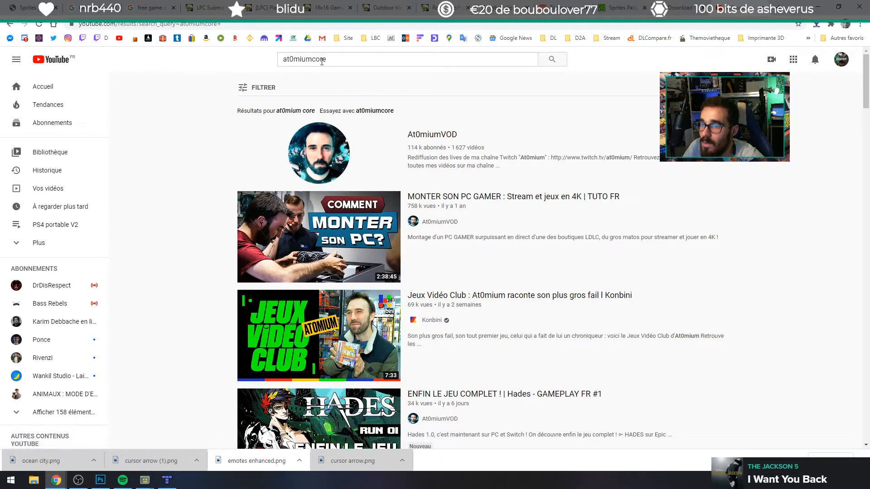
Step: Change the YouTube search to "at0mium core" and look through the resulting videos
{"action": "left_click", "coordinate": [314, 59]}
{"action": "key", "text": "Return"}
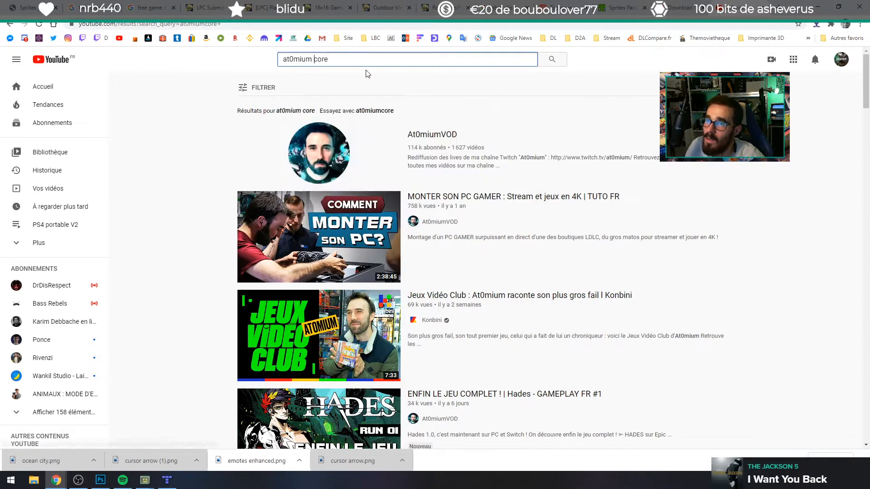
{"action": "scroll", "coordinate": [349, 182], "scroll_direction": "down", "scroll_amount": 1}
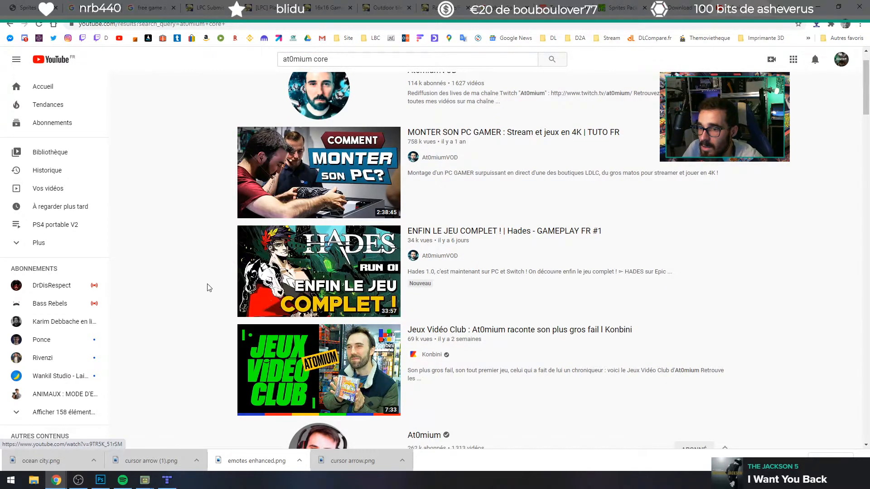
{"action": "scroll", "coordinate": [204, 287], "scroll_direction": "down", "scroll_amount": 6}
{"action": "scroll", "coordinate": [205, 288], "scroll_direction": "down", "scroll_amount": 15}
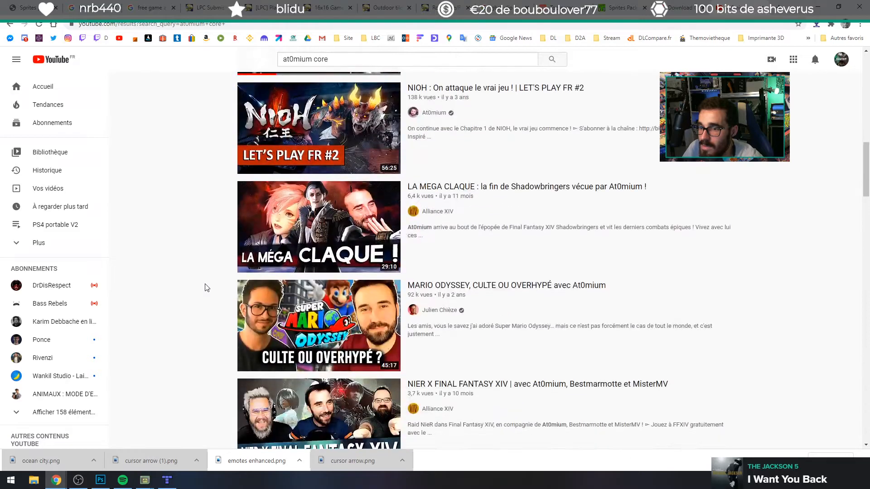
{"action": "scroll", "coordinate": [190, 281], "scroll_direction": "down", "scroll_amount": 7}
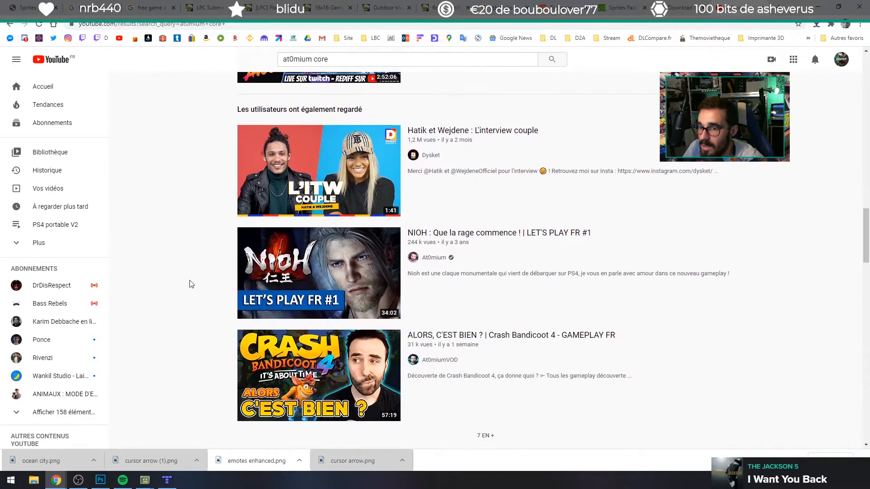
Step: Leave YouTube and search Google for "core game engine"
{"action": "middle_click_drag", "start_coordinate": [211, 318], "coordinate": [218, 46]}
{"action": "left_click", "coordinate": [207, 39]}
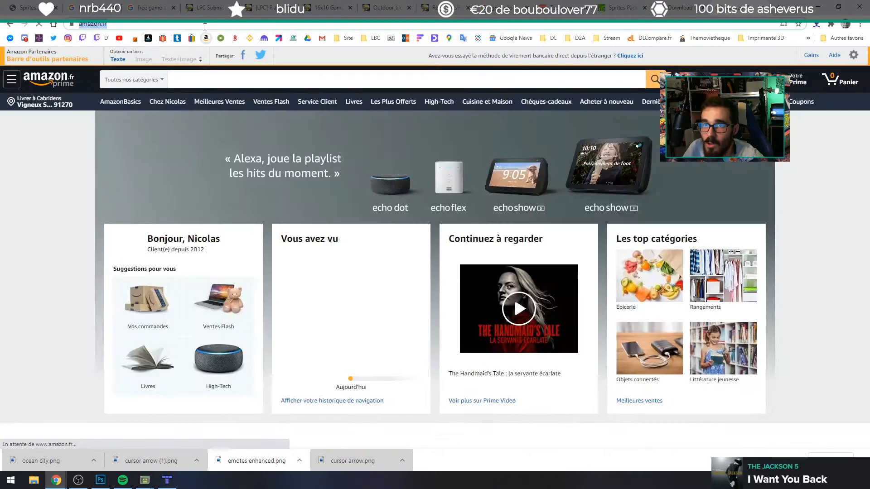
{"action": "left_click", "coordinate": [189, 73]}
{"action": "type", "text": "core"}
{"action": "key", "text": "Return"}
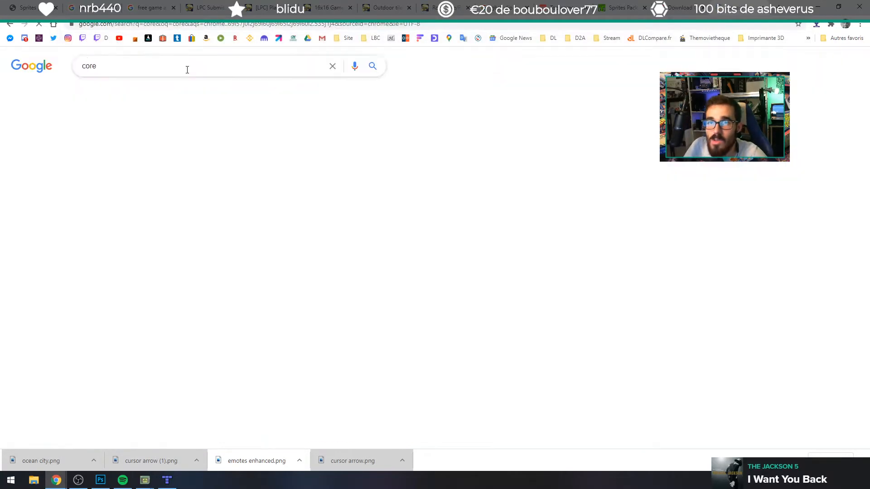
{"action": "left_click", "coordinate": [111, 65]}
{"action": "type", "text": "game engine"}
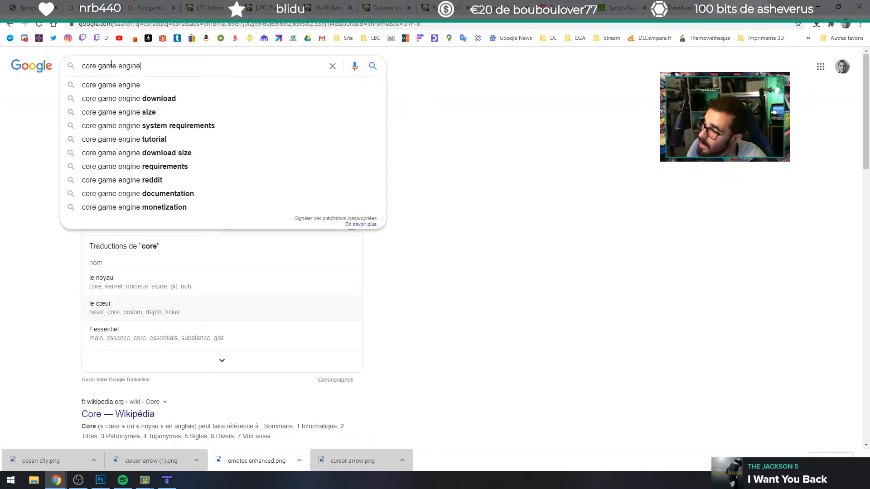
{"action": "key", "text": "Return"}
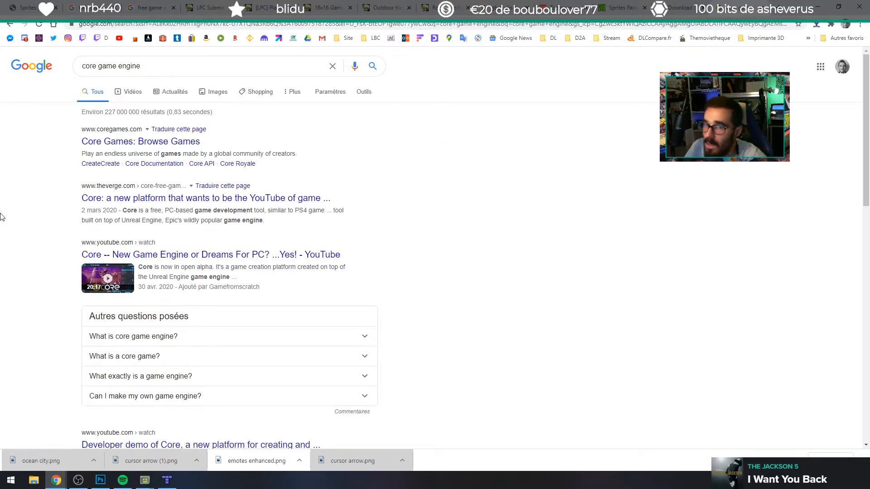
Step: Open the video "Core -- New Game Engine or Dreams For PC? ...Yes!", mute it and skim its terrain and object placement demonstrations
{"action": "left_click", "coordinate": [212, 255]}
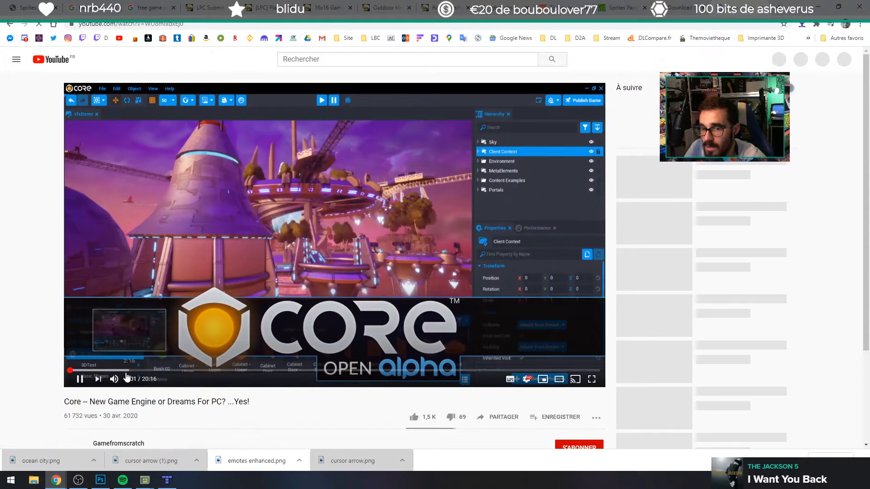
{"action": "left_click", "coordinate": [114, 379]}
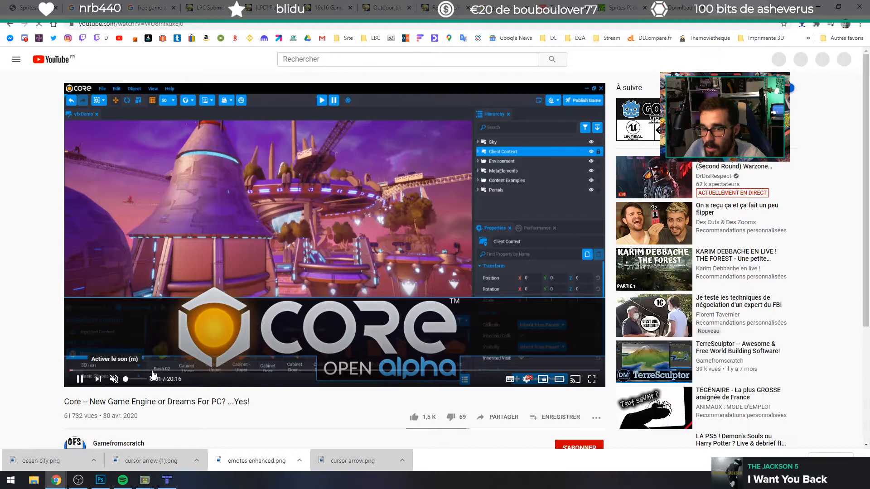
{"action": "left_click", "coordinate": [154, 372]}
{"action": "left_click", "coordinate": [175, 371]}
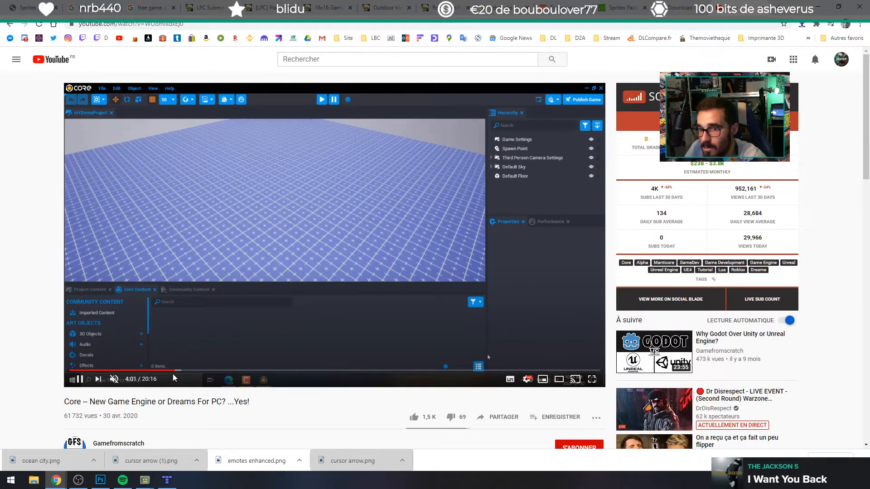
{"action": "left_click", "coordinate": [209, 372]}
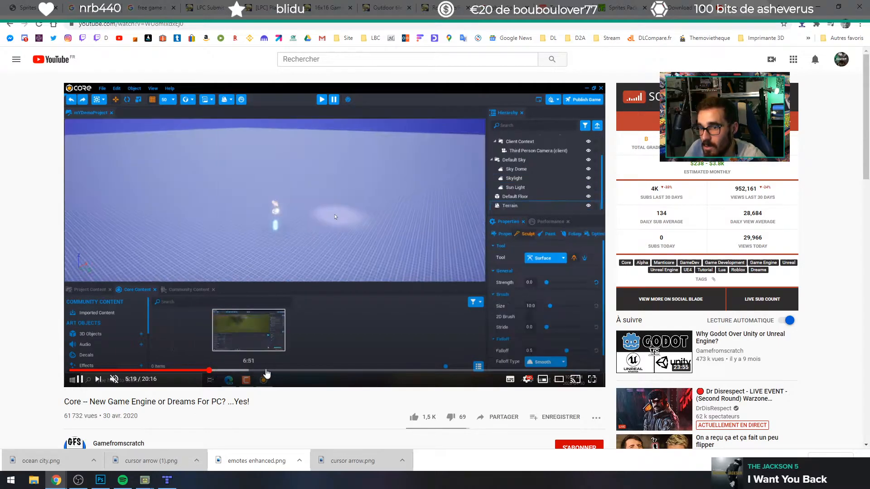
{"action": "left_click", "coordinate": [249, 372]}
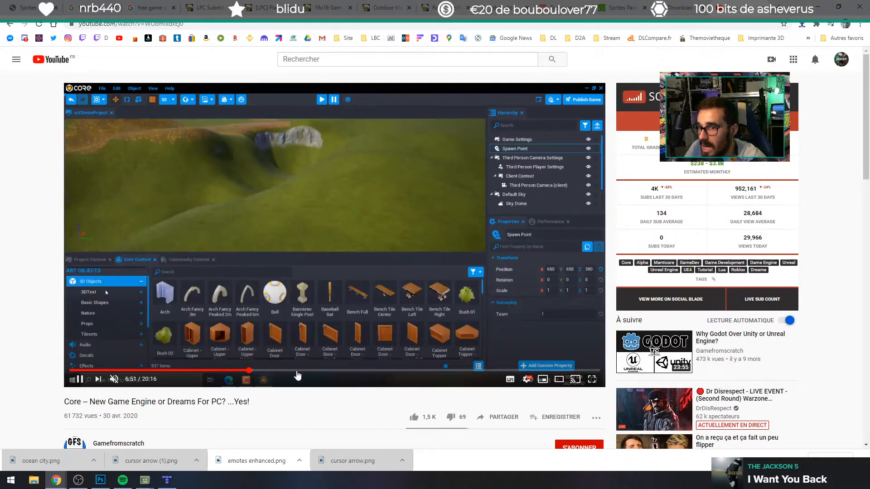
{"action": "left_click", "coordinate": [277, 371]}
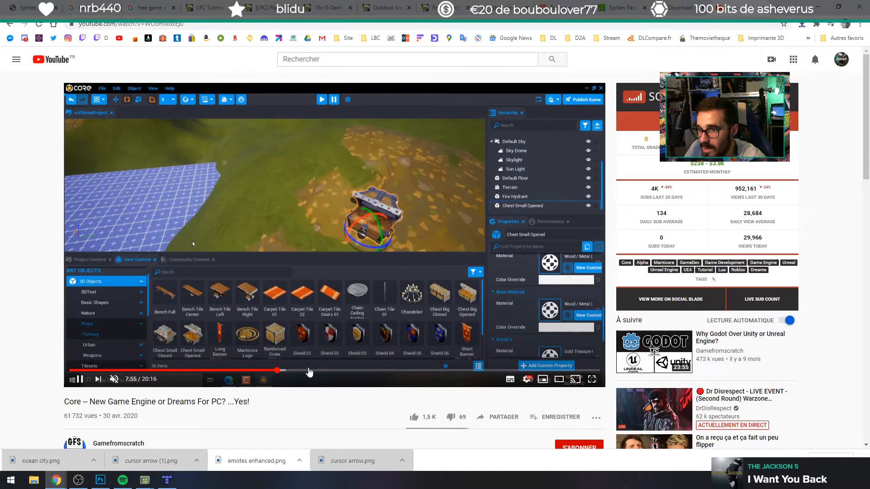
{"action": "left_click", "coordinate": [319, 372]}
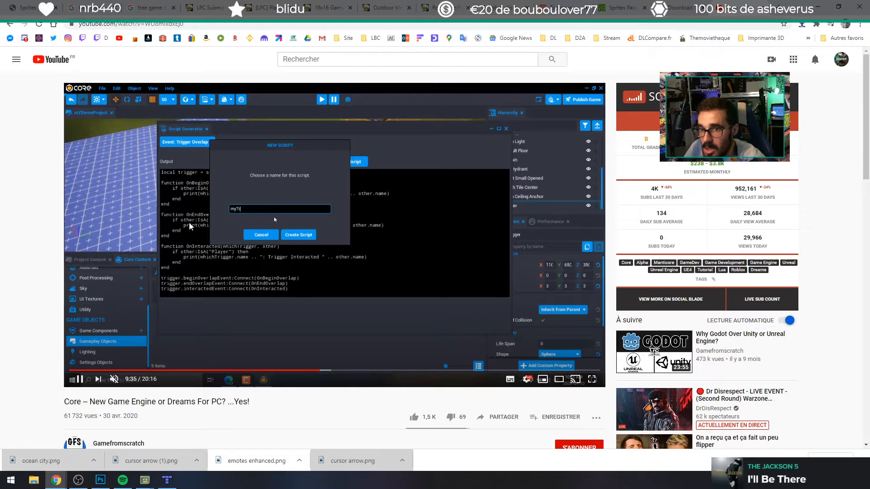
Step: Skim the Core video's remaining scripting, audio, post-processing and props sections up to about 17:06
{"action": "left_click", "coordinate": [329, 370]}
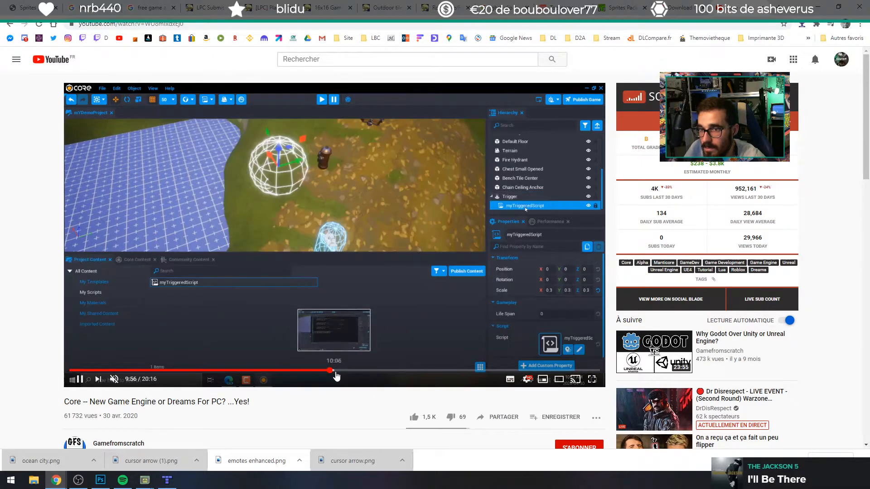
{"action": "left_click", "coordinate": [343, 371]}
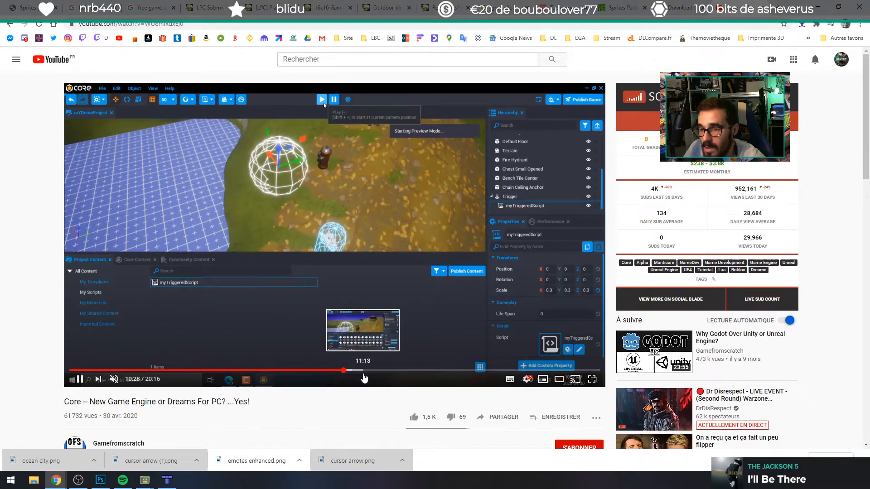
{"action": "left_click", "coordinate": [363, 374]}
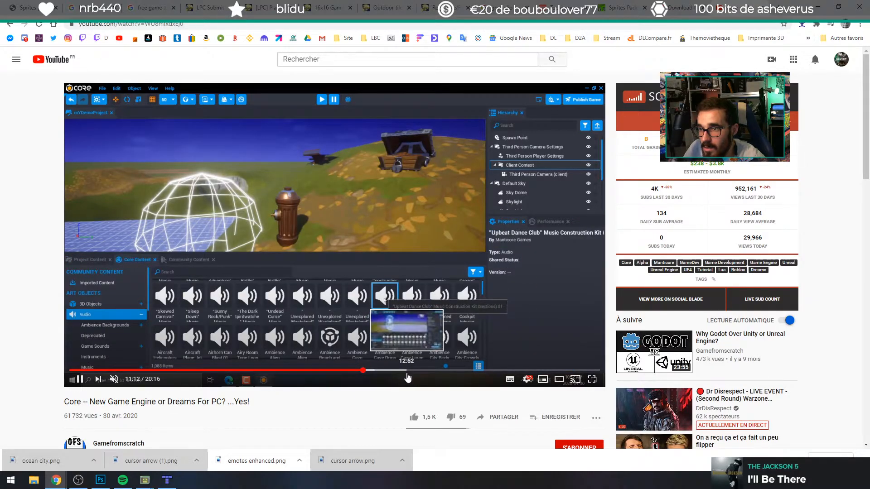
{"action": "left_click", "coordinate": [406, 373]}
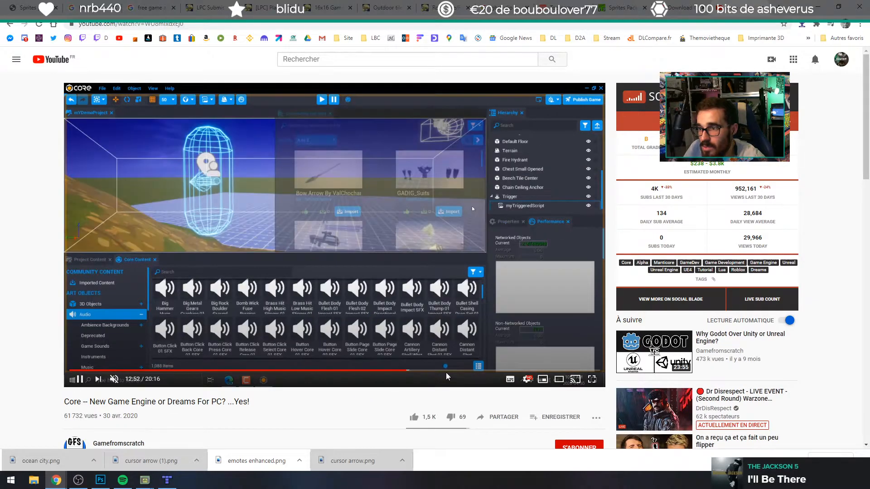
{"action": "left_click", "coordinate": [457, 370]}
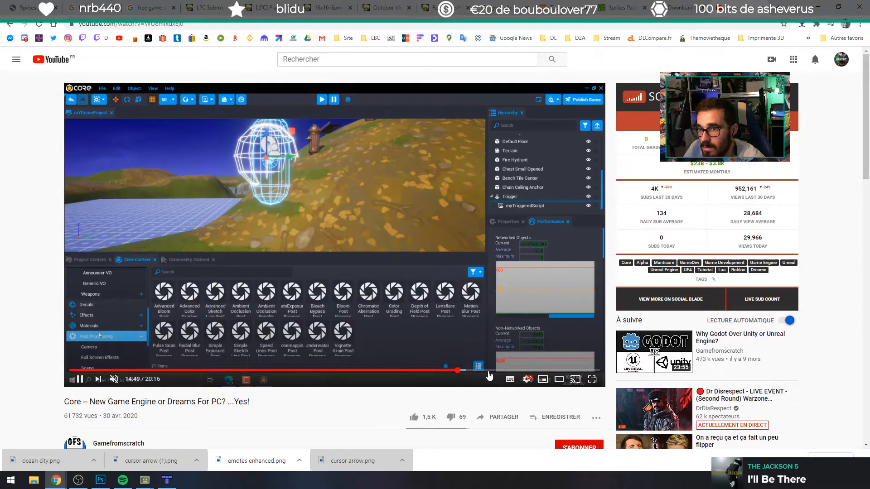
{"action": "left_click", "coordinate": [488, 371]}
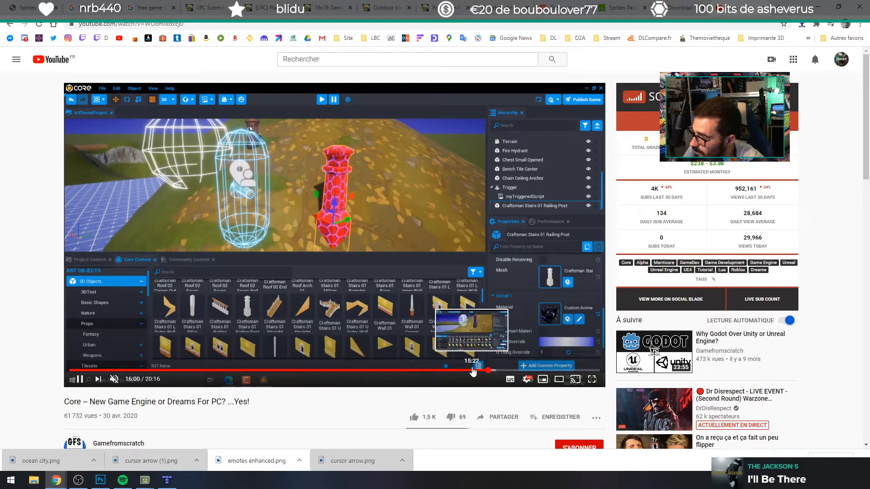
{"action": "left_click", "coordinate": [465, 370]}
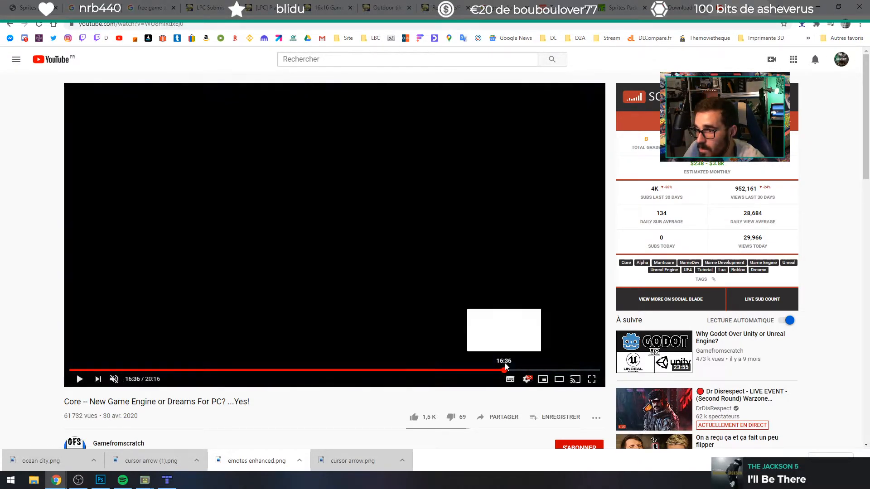
{"action": "left_click", "coordinate": [517, 371]}
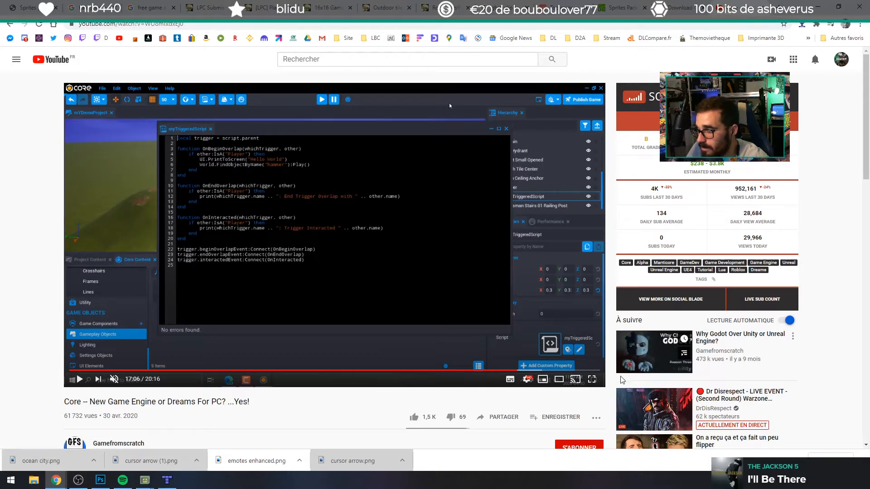
Step: Open GameBoy Style Dark Forest Tileset from the itch.io recommendations in its own tab and download Cluly_GB_Forest_Tileset.zip without paying
{"action": "left_click", "coordinate": [674, 6]}
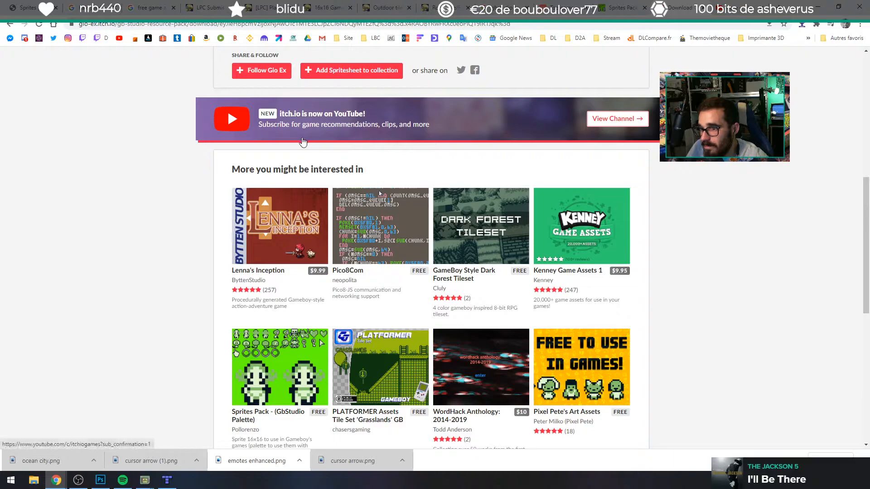
{"action": "middle_click", "coordinate": [508, 237]}
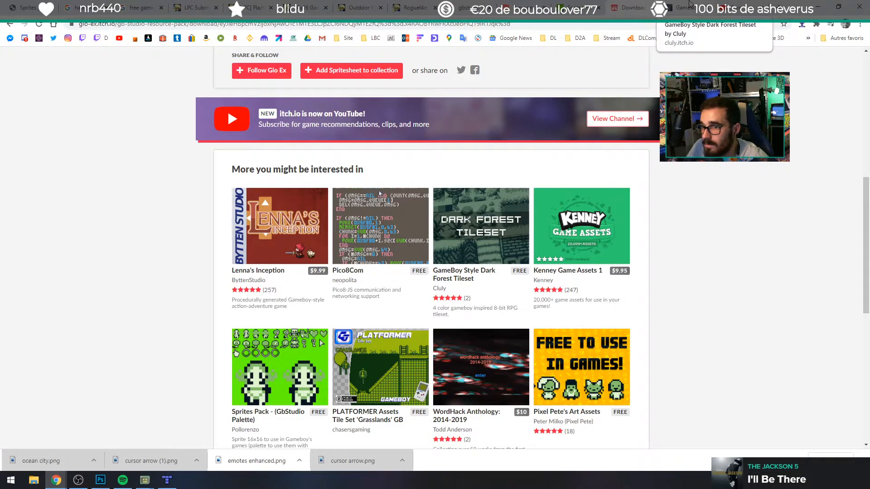
{"action": "left_click", "coordinate": [689, 5]}
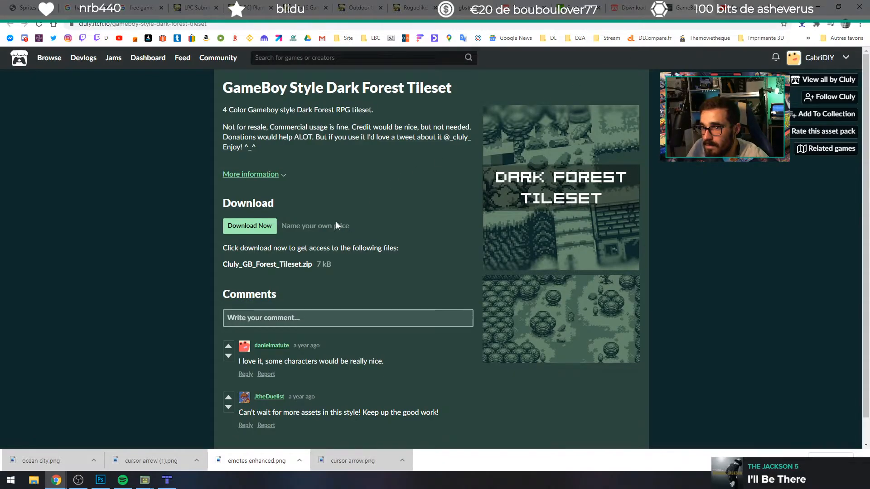
{"action": "left_click", "coordinate": [250, 225]}
{"action": "left_click", "coordinate": [368, 157]}
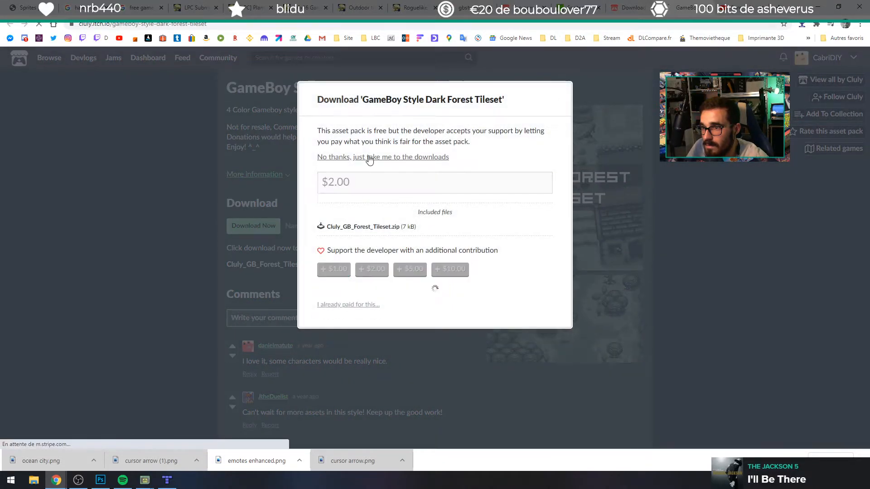
{"action": "left_click", "coordinate": [250, 154]}
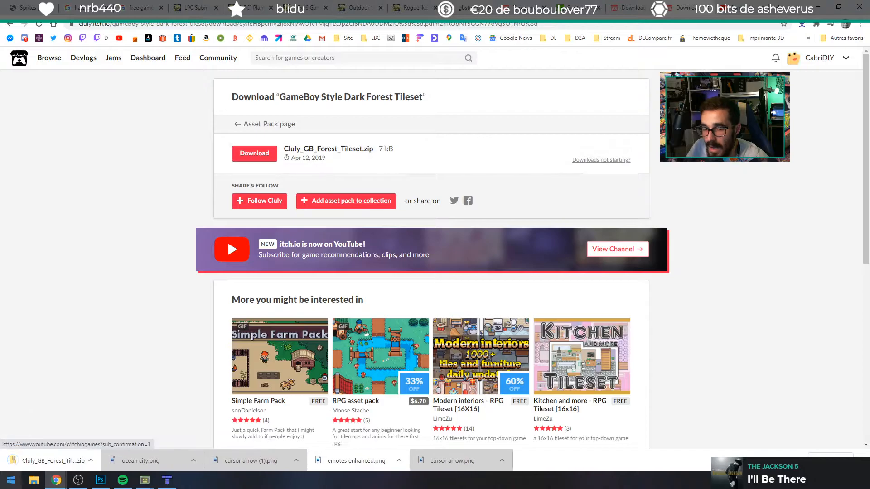
Step: Show the downloaded Cluly_GB_Forest_Tileset.zip in its folder and extract it into a subfolder of the same name
{"action": "left_click", "coordinate": [93, 460]}
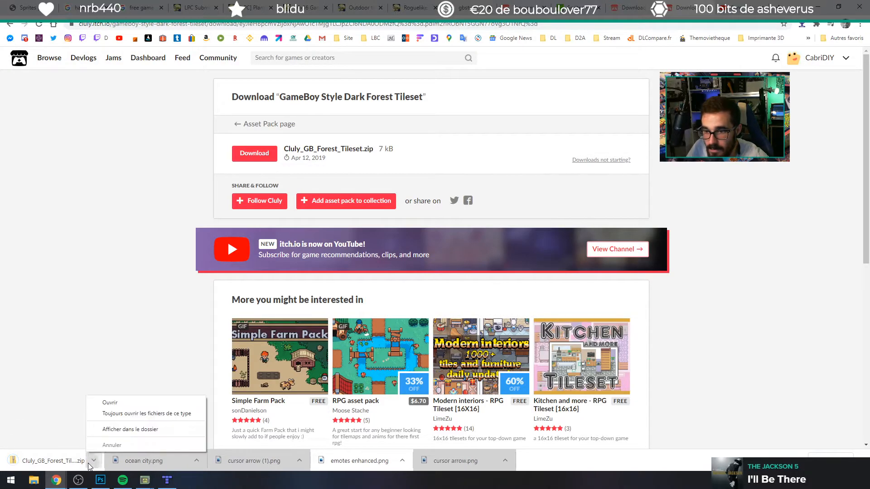
{"action": "left_click", "coordinate": [126, 431]}
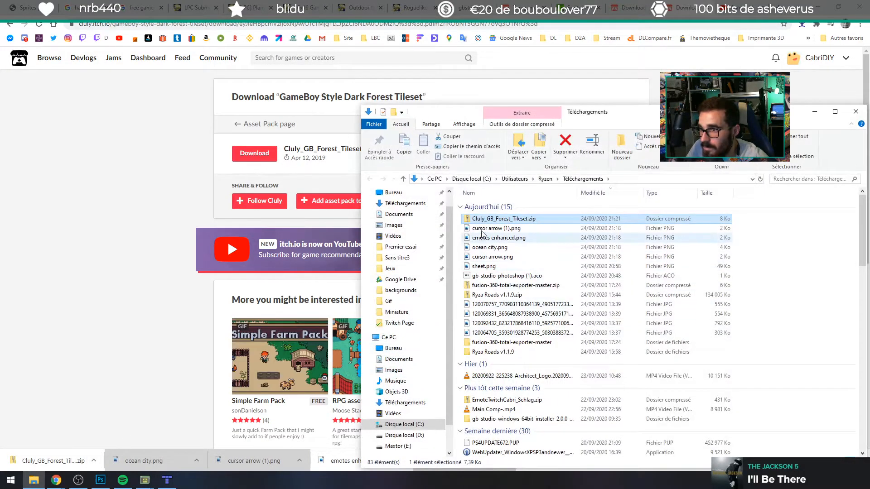
{"action": "right_click", "coordinate": [483, 222]}
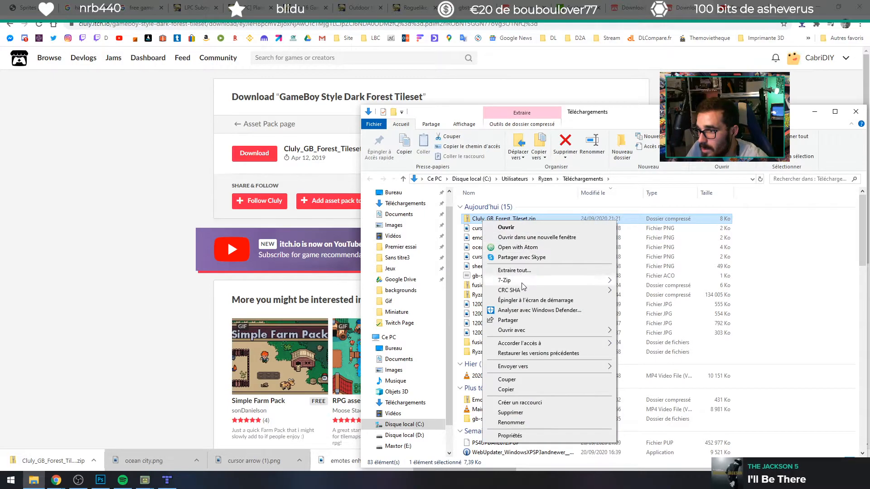
{"action": "mouse_move", "coordinate": [523, 281]}
{"action": "left_click", "coordinate": [675, 321]}
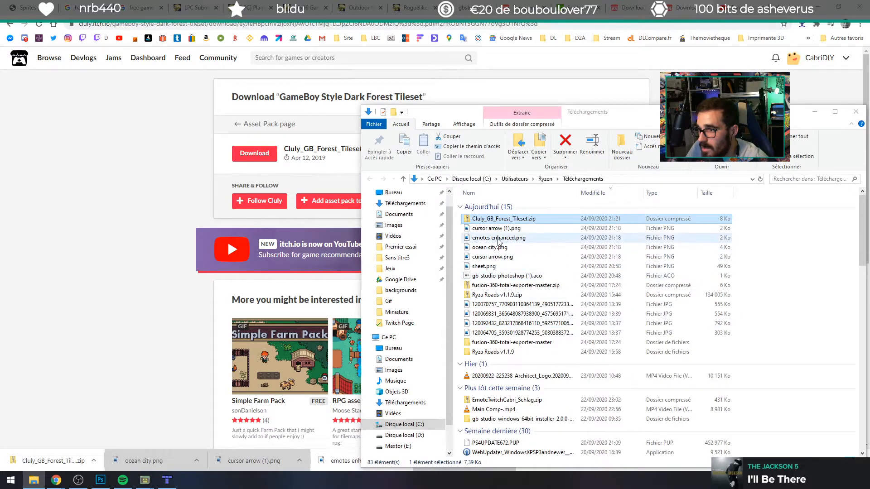
Step: Open the extracted Cluly_GB_Forest_Tileset folder, view its PNG tileset enlarged, and return to the folder window
{"action": "double_click", "coordinate": [498, 342]}
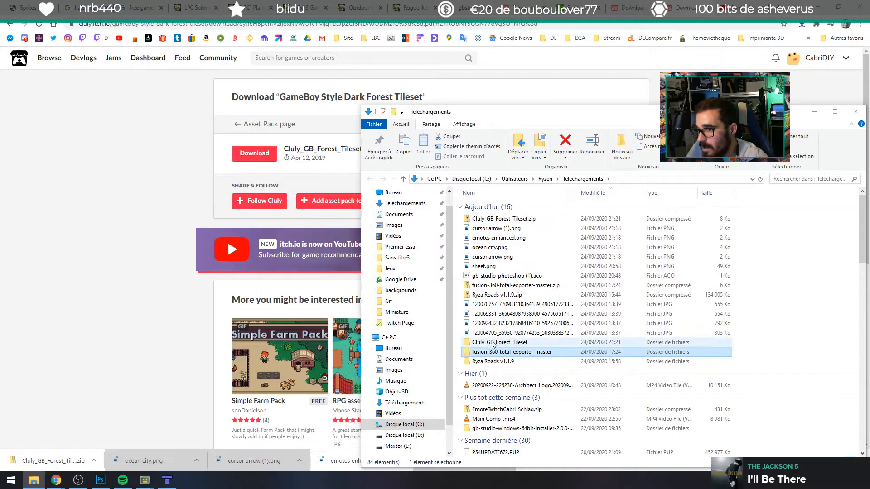
{"action": "double_click", "coordinate": [496, 203]}
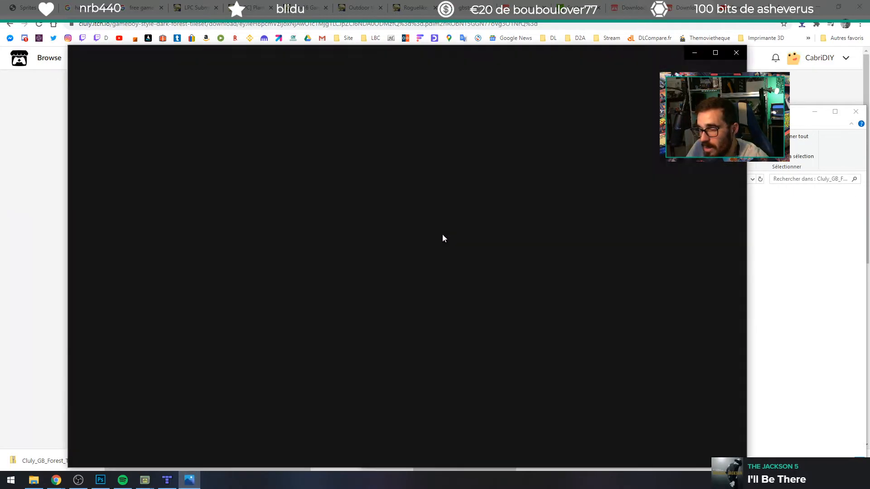
{"action": "scroll", "coordinate": [412, 272], "scroll_direction": "up", "scroll_amount": 5}
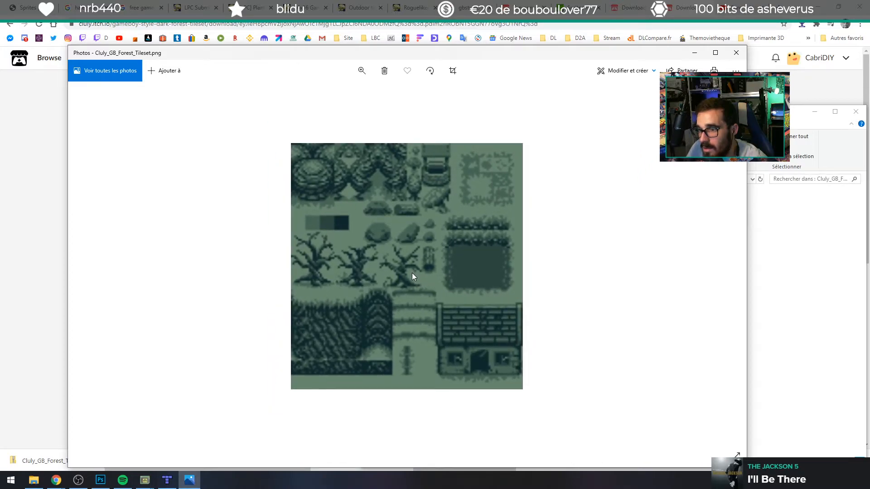
{"action": "left_click", "coordinate": [786, 287]}
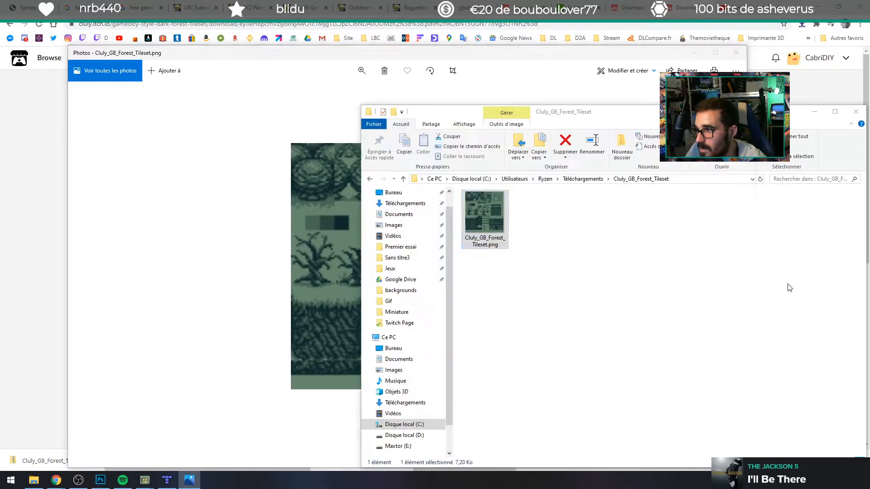
Step: Import Cluly_GB_Forest_Tileset.png into Tiled as a tileset with 16 px tiles, saved as Cluly_GB_Forest_Tileset.tsx
{"action": "left_click_drag", "start_coordinate": [496, 217], "coordinate": [812, 289]}
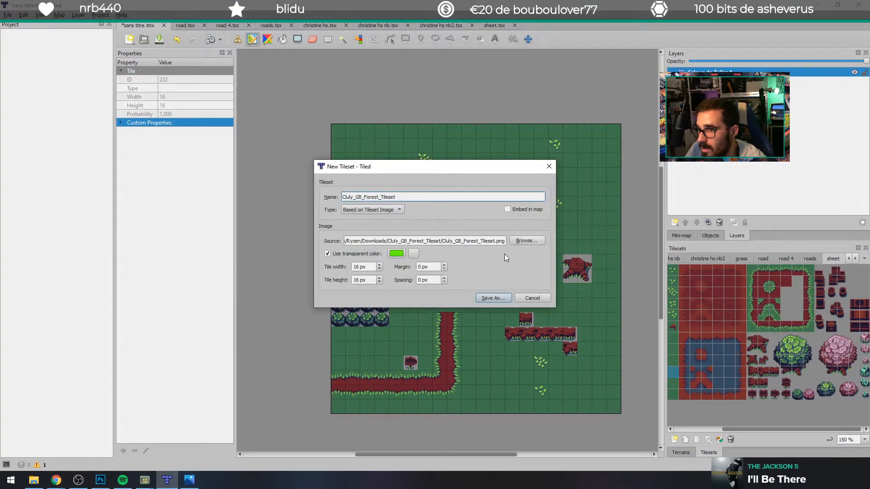
{"action": "left_click", "coordinate": [494, 297]}
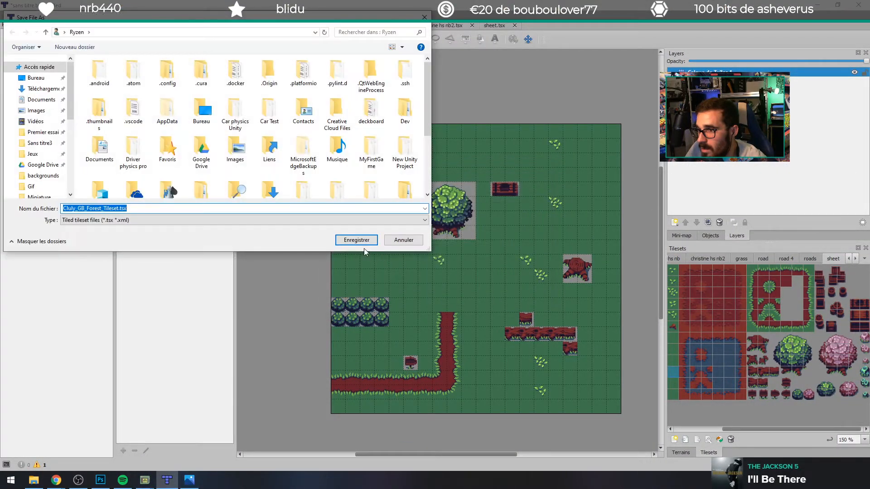
{"action": "left_click", "coordinate": [352, 240]}
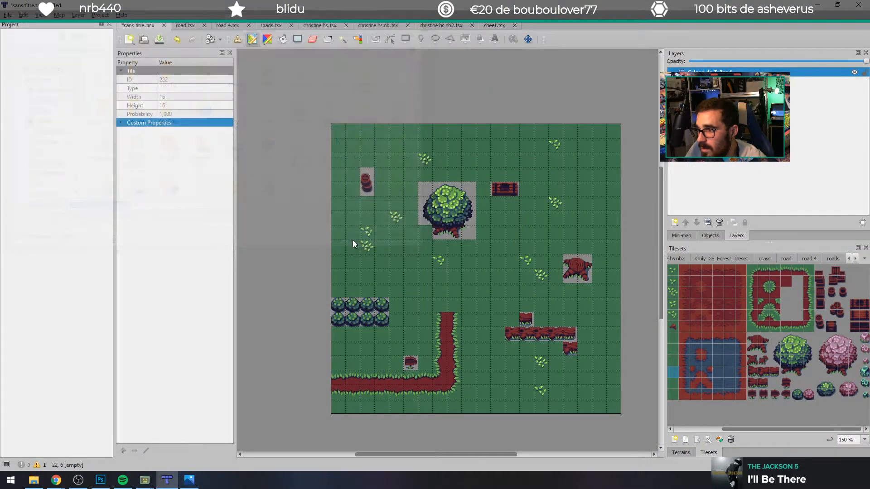
Step: Show the Cluly_GB_Forest_Tileset among the loaded tilesets and enlarge its tiles to 200 %
{"action": "left_click", "coordinate": [862, 260]}
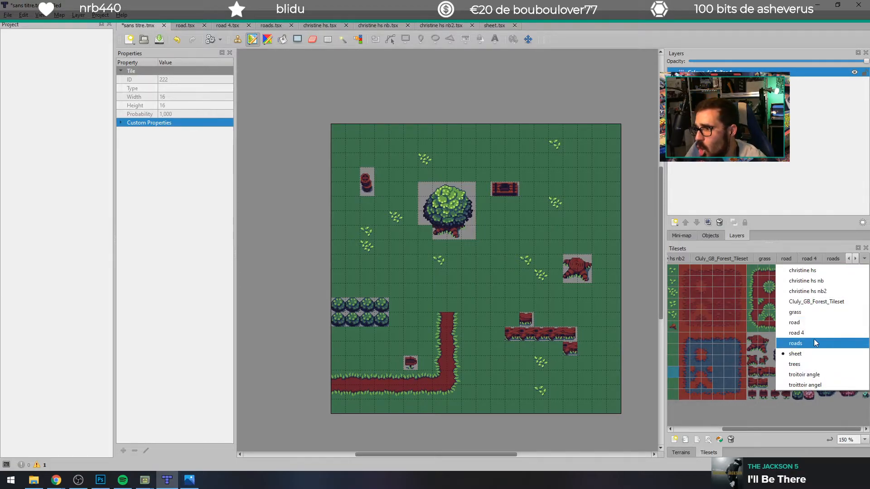
{"action": "left_click", "coordinate": [810, 301]}
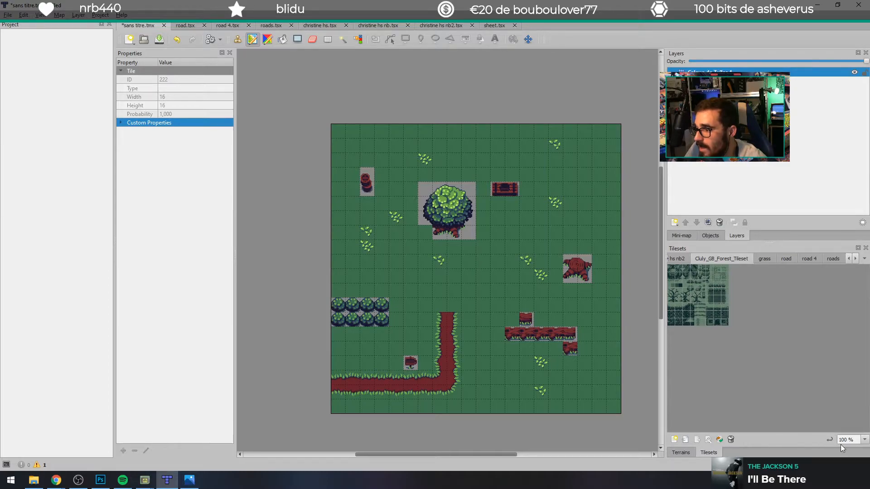
{"action": "left_click", "coordinate": [864, 439]}
{"action": "left_click", "coordinate": [848, 434]}
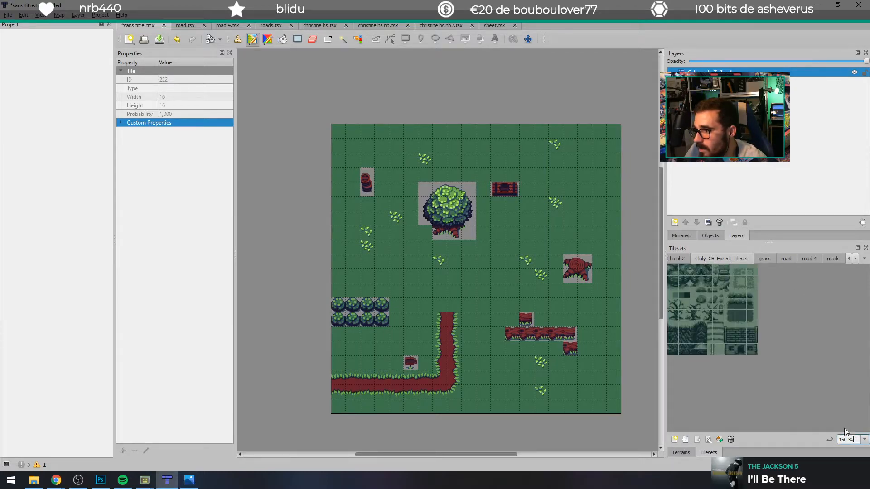
{"action": "left_click", "coordinate": [863, 440]}
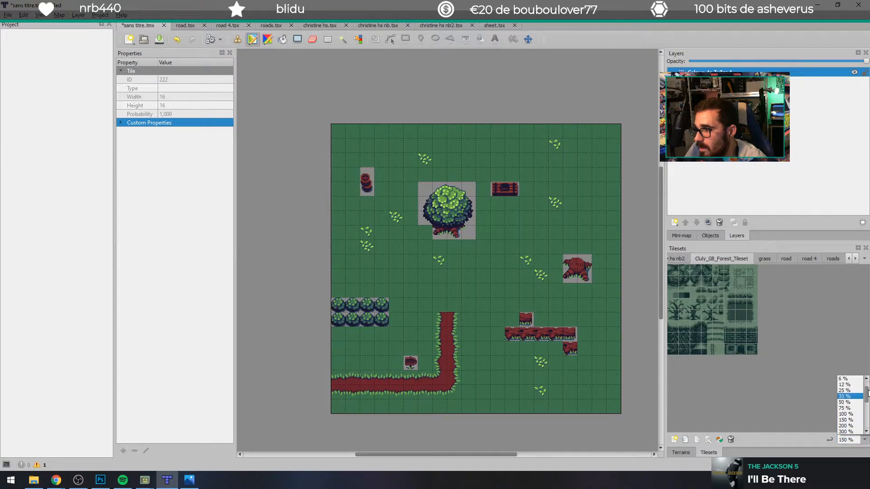
{"action": "left_click", "coordinate": [843, 426]}
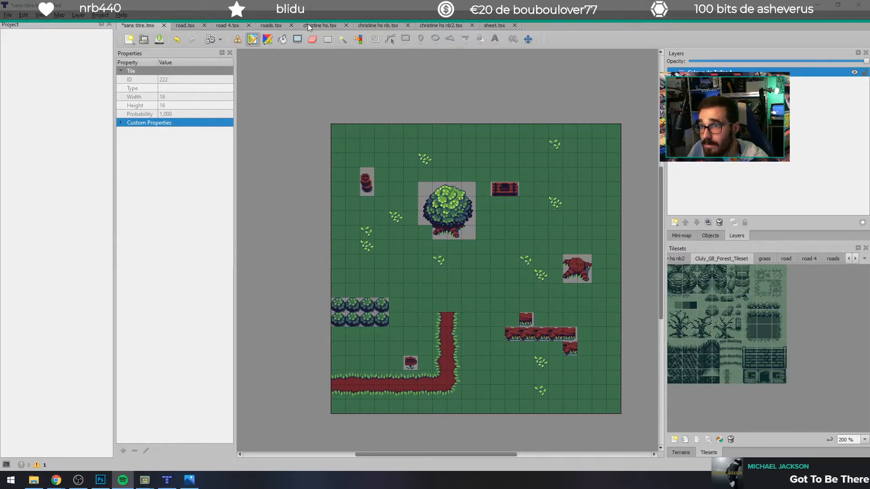
Step: Erase every tile from the 20 by 20 map, including the leftover grass patches and the stump
{"action": "left_click", "coordinate": [282, 39]}
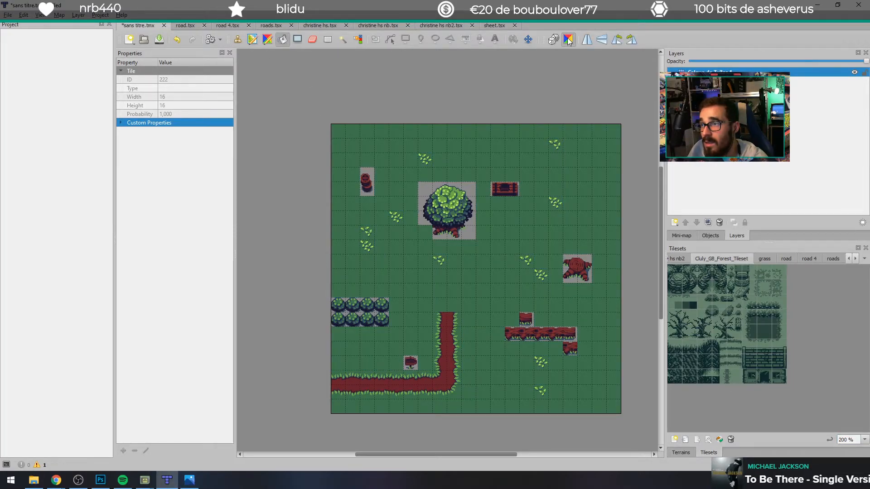
{"action": "left_click", "coordinate": [267, 40]}
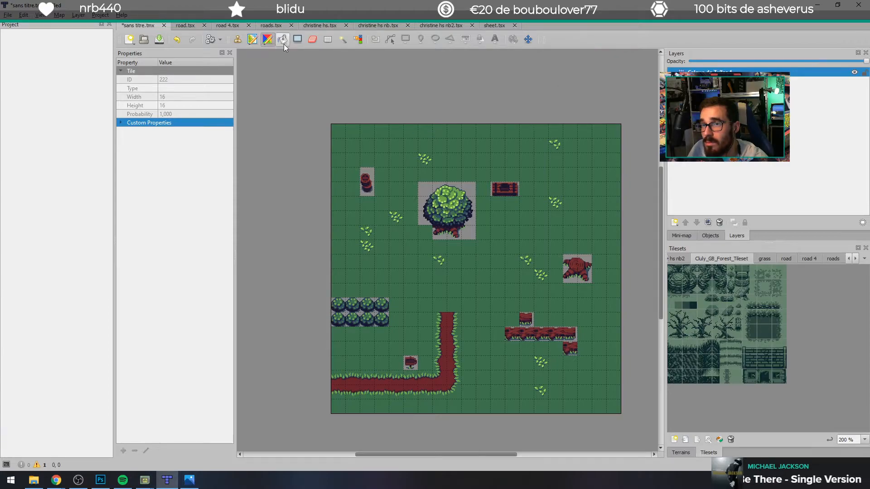
{"action": "left_click", "coordinate": [313, 40]}
{"action": "left_click_drag", "start_coordinate": [336, 131], "coordinate": [617, 132]}
{"action": "mouse_move", "coordinate": [393, 137]}
{"action": "left_mouse_down"}
{"action": "mouse_move", "coordinate": [417, 149]}
{"action": "mouse_move", "coordinate": [294, 145]}
{"action": "mouse_move", "coordinate": [451, 176]}
{"action": "mouse_move", "coordinate": [520, 161]}
{"action": "mouse_move", "coordinate": [472, 211]}
{"action": "mouse_move", "coordinate": [313, 176]}
{"action": "mouse_move", "coordinate": [385, 359]}
{"action": "mouse_move", "coordinate": [343, 191]}
{"action": "mouse_move", "coordinate": [296, 164]}
{"action": "mouse_move", "coordinate": [332, 374]}
{"action": "mouse_move", "coordinate": [413, 161]}
{"action": "mouse_move", "coordinate": [476, 427]}
{"action": "mouse_move", "coordinate": [523, 226]}
{"action": "mouse_move", "coordinate": [628, 435]}
{"action": "mouse_move", "coordinate": [636, 214]}
{"action": "mouse_move", "coordinate": [590, 476]}
{"action": "mouse_move", "coordinate": [507, 277]}
{"action": "mouse_move", "coordinate": [457, 249]}
{"action": "mouse_move", "coordinate": [505, 416]}
{"action": "mouse_move", "coordinate": [521, 390]}
{"action": "mouse_move", "coordinate": [447, 303]}
{"action": "mouse_move", "coordinate": [407, 414]}
{"action": "mouse_move", "coordinate": [387, 363]}
{"action": "mouse_move", "coordinate": [355, 397]}
{"action": "mouse_move", "coordinate": [412, 400]}
{"action": "left_mouse_up"}
{"action": "mouse_move", "coordinate": [435, 210]}
{"action": "left_mouse_down"}
{"action": "mouse_move", "coordinate": [339, 193]}
{"action": "mouse_move", "coordinate": [282, 248]}
{"action": "left_mouse_up"}
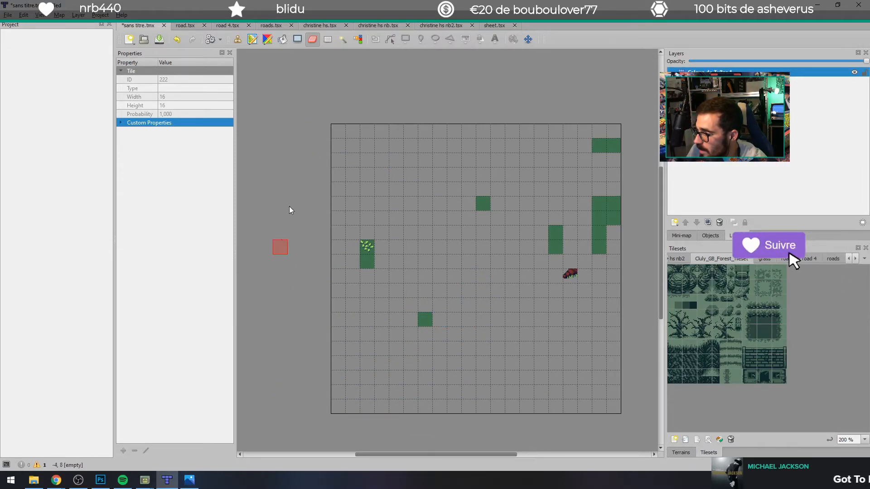
{"action": "left_click_drag", "start_coordinate": [367, 269], "coordinate": [366, 245]}
{"action": "left_click", "coordinate": [426, 319]}
{"action": "mouse_move", "coordinate": [483, 203]}
{"action": "left_mouse_down"}
{"action": "mouse_move", "coordinate": [533, 282]}
{"action": "mouse_move", "coordinate": [561, 280]}
{"action": "mouse_move", "coordinate": [619, 258]}
{"action": "mouse_move", "coordinate": [636, 148]}
{"action": "left_mouse_up"}
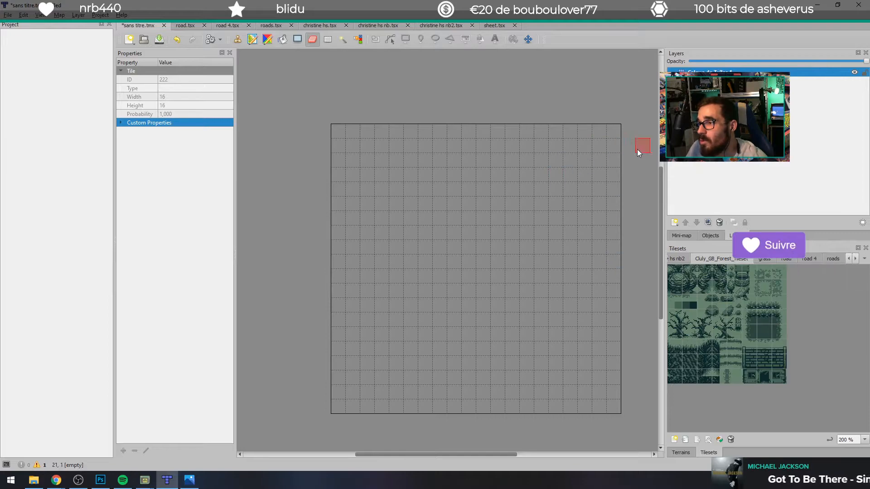
Step: Try out different tiles of the Cluly_GB_Forest_Tileset as stamps for the emptied map
{"action": "left_click", "coordinate": [735, 381]}
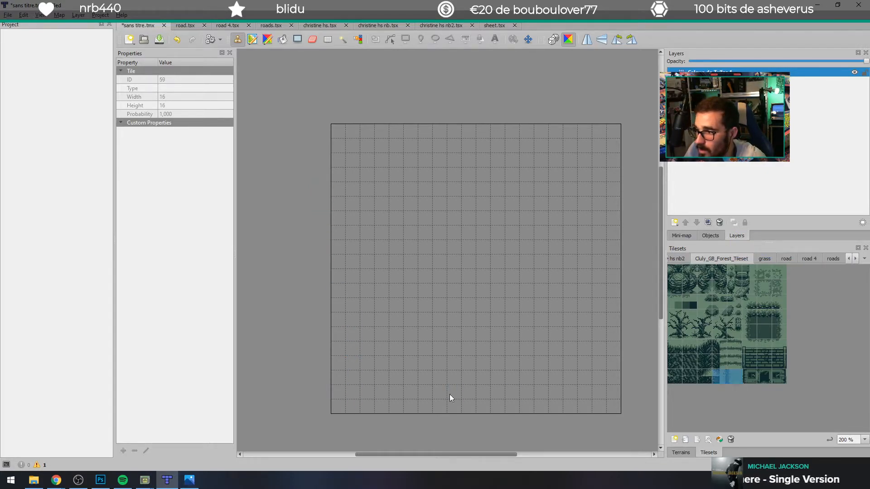
{"action": "left_click", "coordinate": [734, 377]}
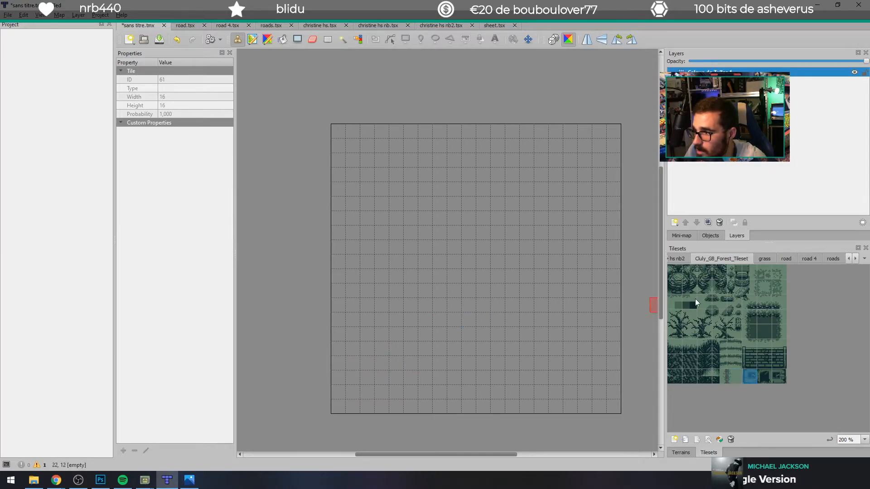
{"action": "left_click", "coordinate": [761, 333]}
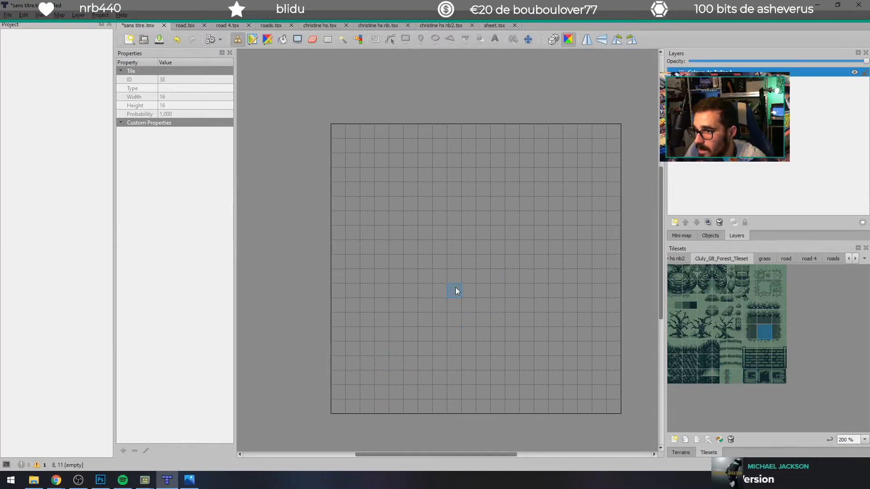
{"action": "key", "text": "t"}
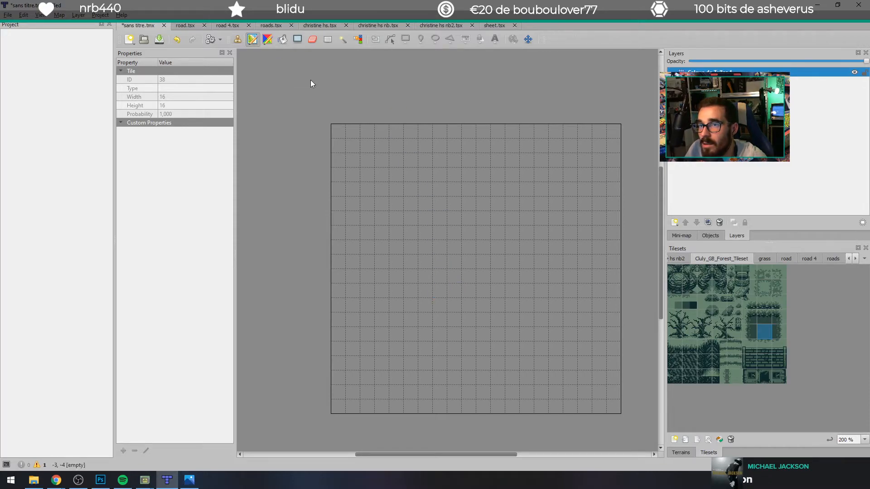
{"action": "left_click", "coordinate": [734, 377]}
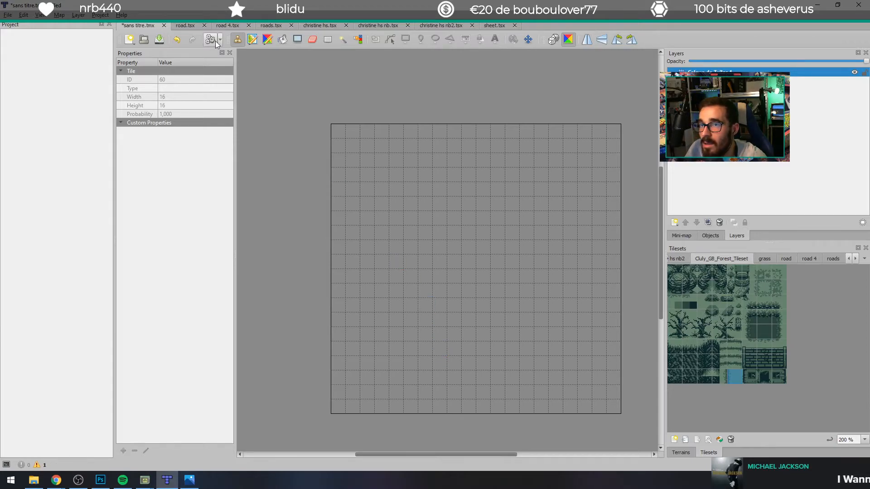
{"action": "left_click", "coordinate": [252, 39]}
{"action": "left_click", "coordinate": [705, 332]}
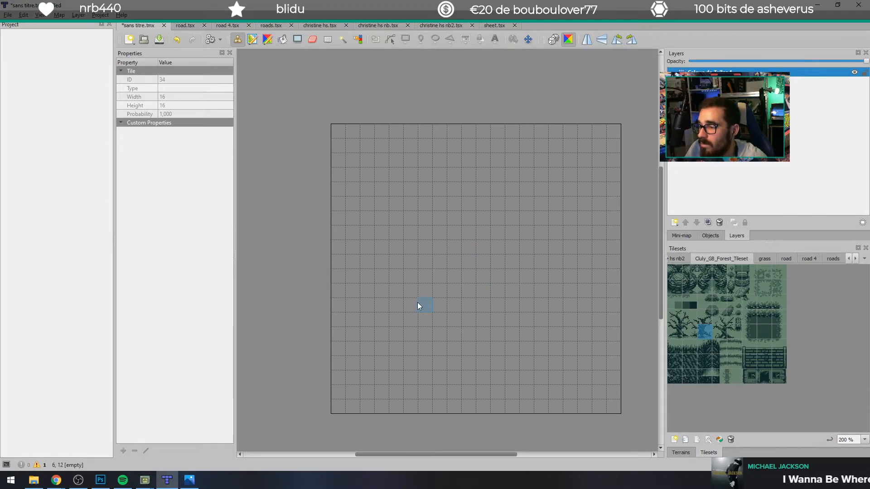
{"action": "left_click", "coordinate": [674, 289]}
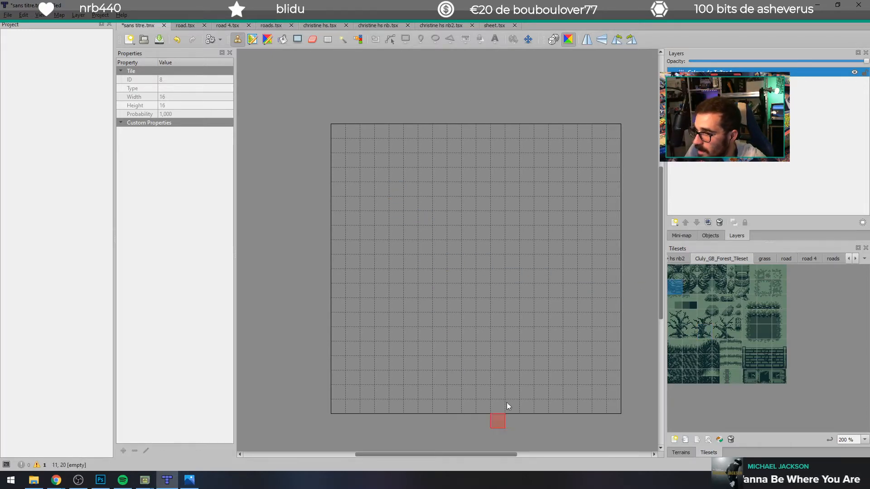
{"action": "left_click", "coordinate": [707, 285]}
Step: Undo the erasing of the map, reselect the Cluly_GB_Forest_Tileset, and close Tiled, discarding the unsaved changes
{"action": "left_click", "coordinate": [764, 258]}
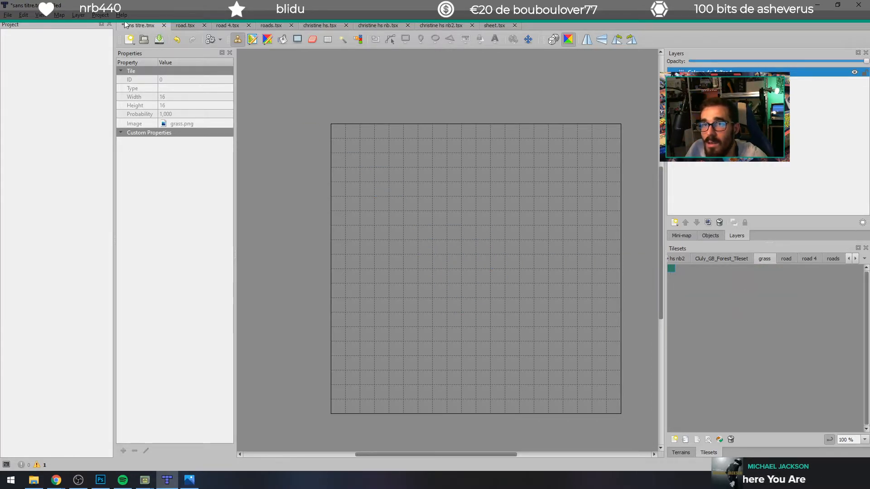
{"action": "key", "text": "ctrl+z"}
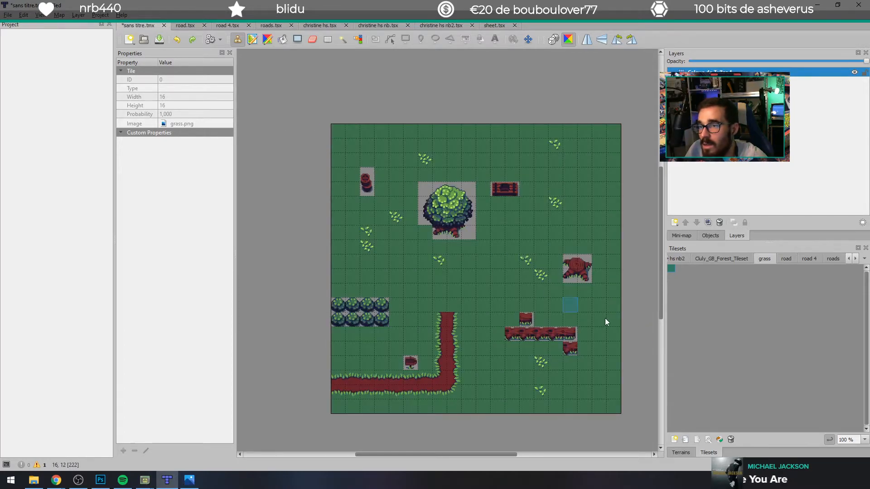
{"action": "left_click", "coordinate": [713, 258]}
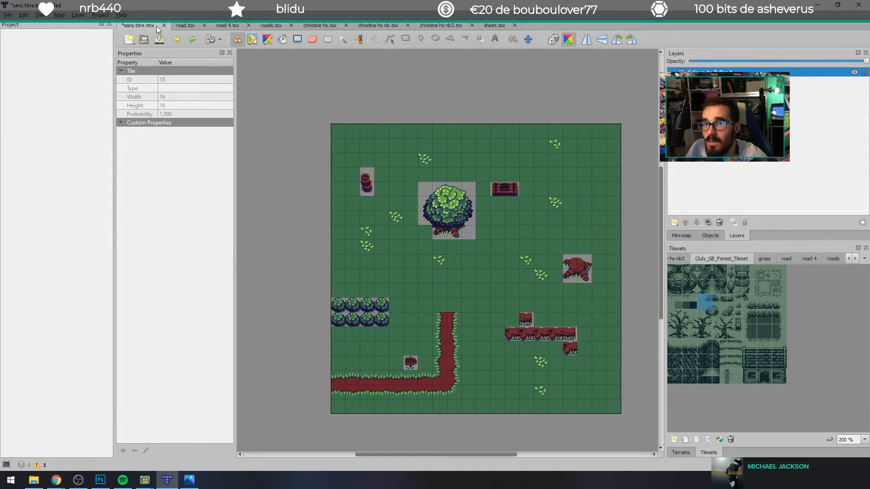
{"action": "left_click", "coordinate": [858, 5]}
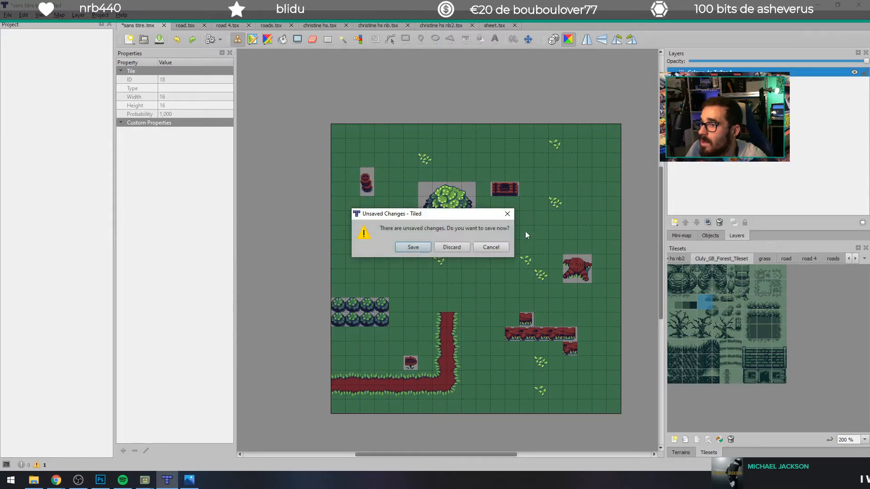
{"action": "left_click", "coordinate": [452, 249]}
Step: Clear the open windows off the desktop, close the tileset image, move the tileset folder window aside and relaunch Tiled
{"action": "left_click", "coordinate": [819, 5]}
{"action": "left_click", "coordinate": [821, 4]}
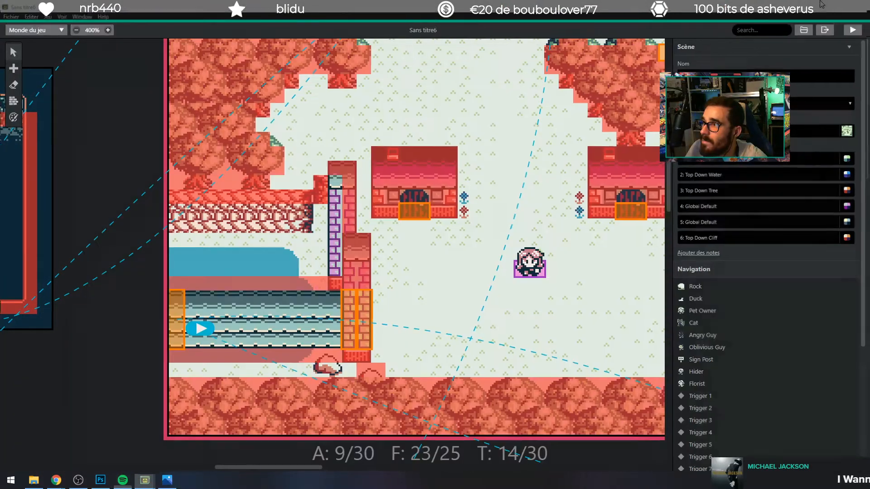
{"action": "left_click", "coordinate": [820, 4]}
{"action": "left_click", "coordinate": [737, 55]}
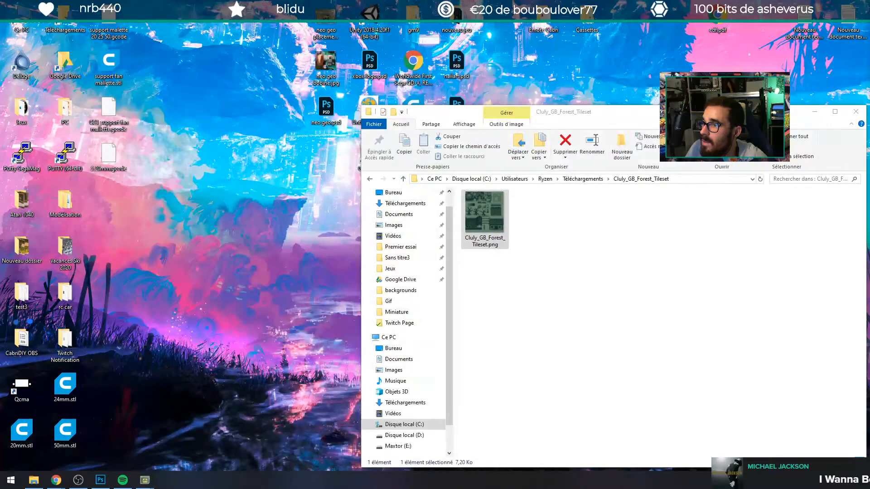
{"action": "left_click_drag", "start_coordinate": [453, 112], "coordinate": [547, 81]}
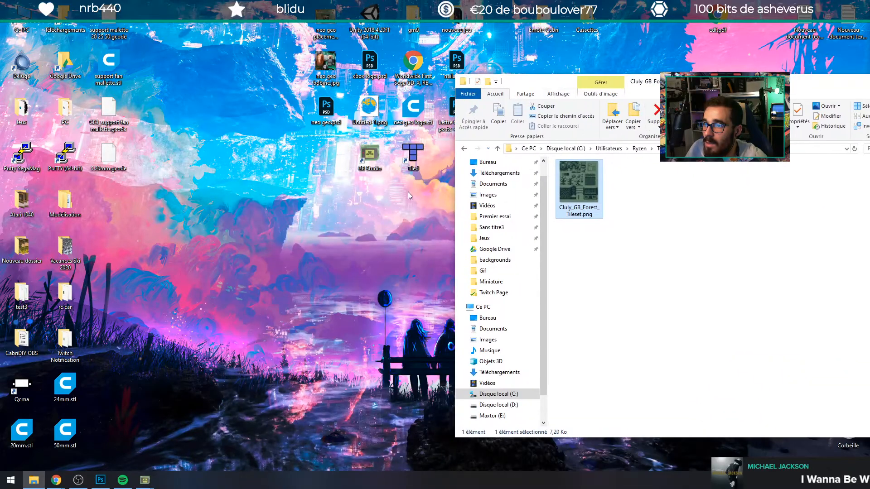
{"action": "double_click", "coordinate": [413, 162]}
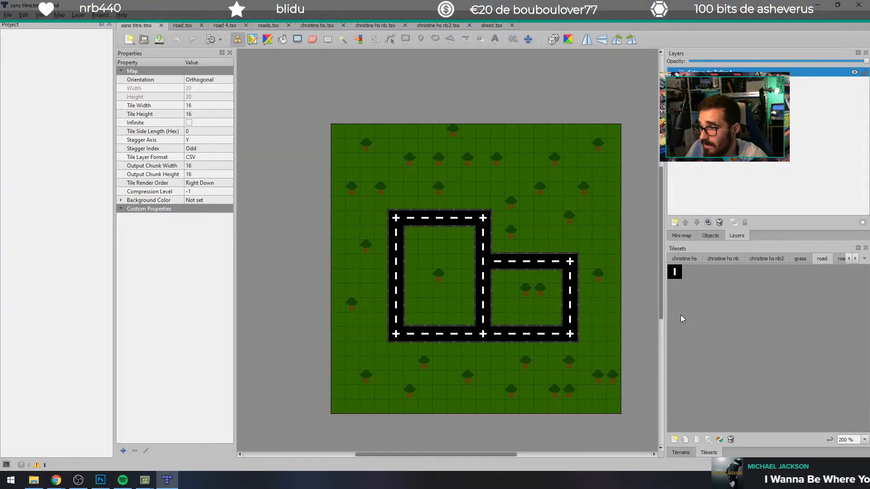
Step: Try to bring Cluly_GB_Forest_Tileset.png from its folder straight onto the road map canvas
{"action": "key", "text": "alt+Tab"}
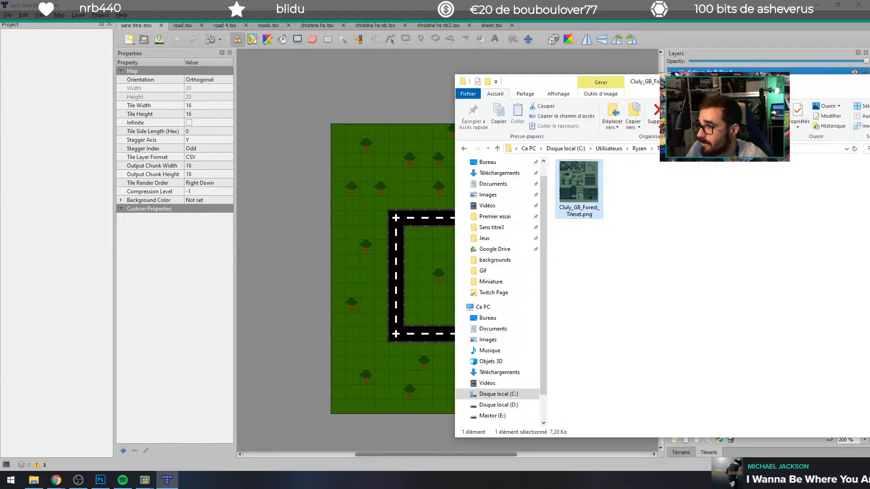
{"action": "left_click_drag", "start_coordinate": [590, 186], "coordinate": [387, 234]}
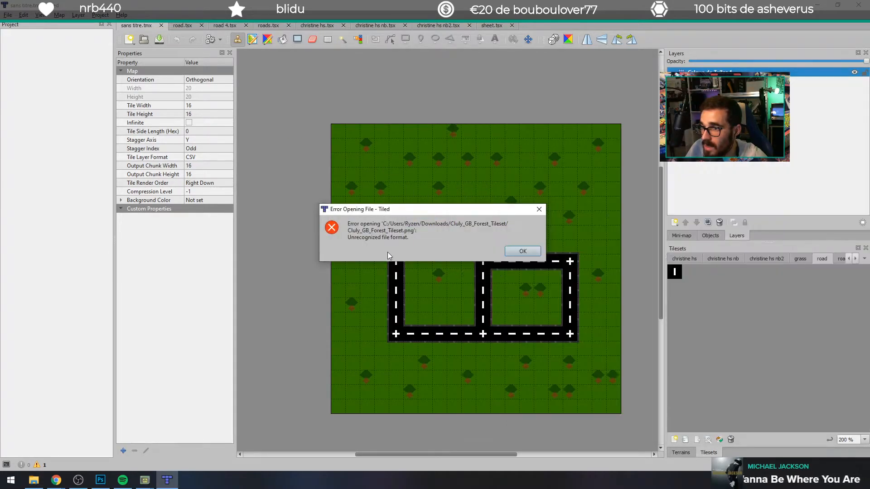
{"action": "left_click", "coordinate": [523, 251]}
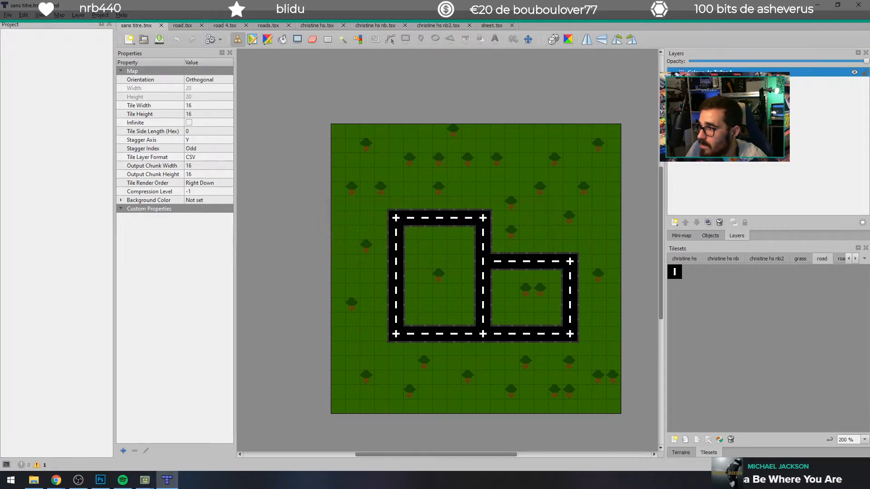
Step: Add Cluly_GB_Forest_Tileset.png to the map's tilesets with 16 px tiles, saving it over the existing Cluly_GB_Forest_Tileset.tsx
{"action": "key", "text": "alt+Tab"}
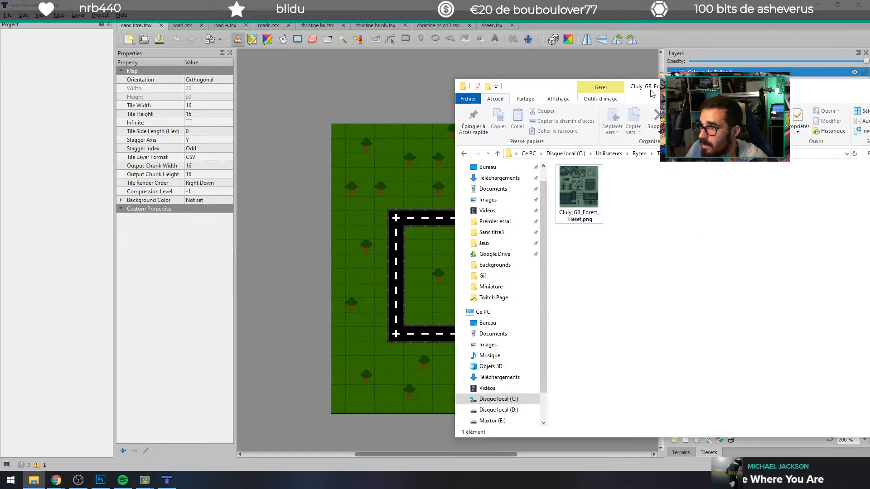
{"action": "left_click_drag", "start_coordinate": [649, 82], "coordinate": [287, 97]}
{"action": "left_click_drag", "start_coordinate": [233, 188], "coordinate": [675, 293]}
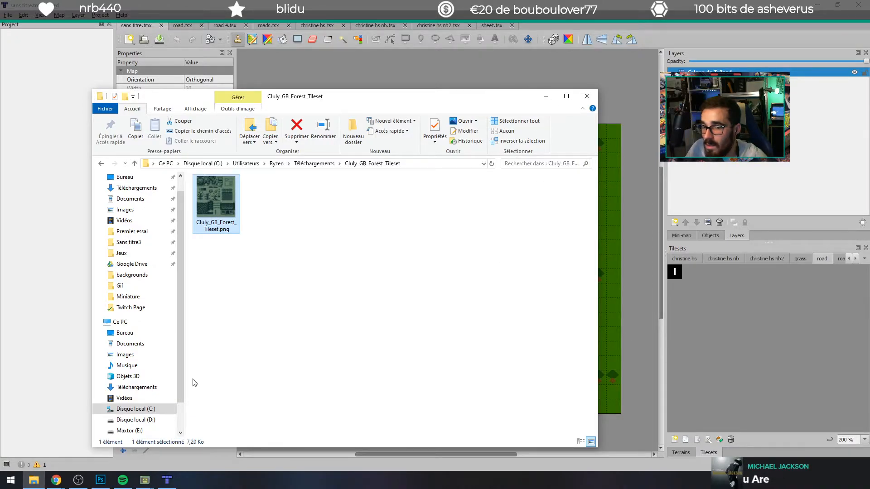
{"action": "left_click", "coordinate": [150, 480]}
{"action": "left_click", "coordinate": [166, 480]}
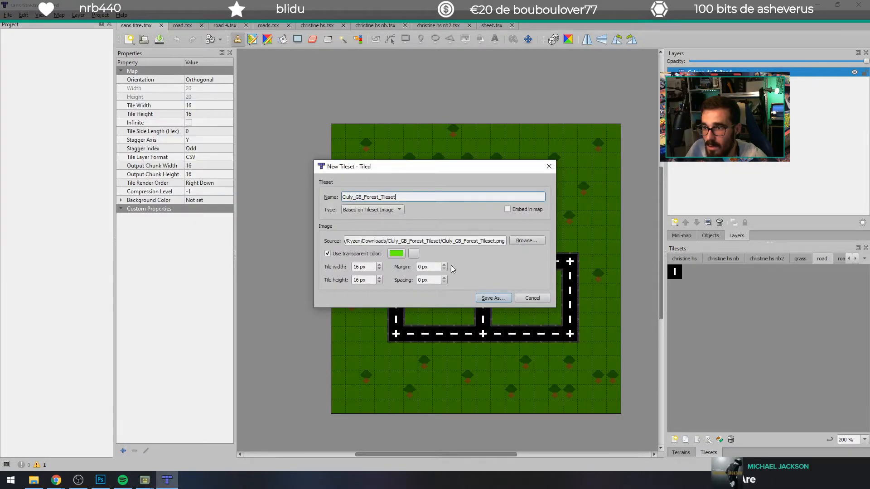
{"action": "left_click", "coordinate": [493, 297]}
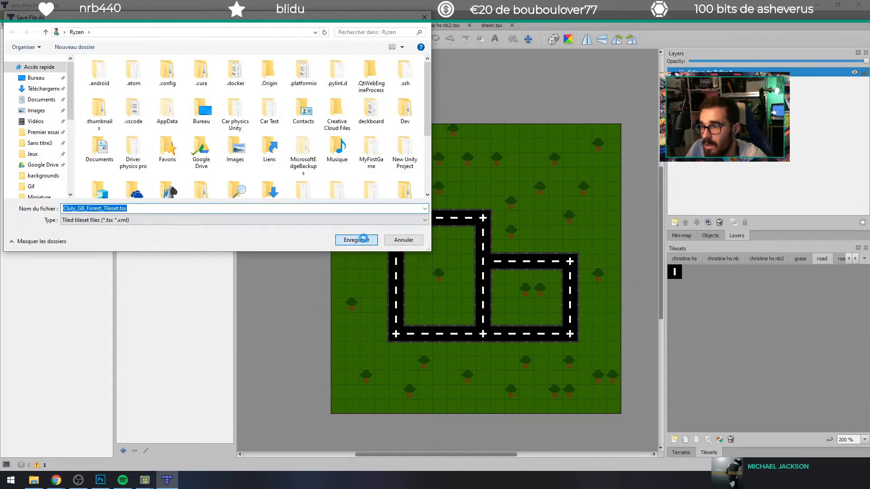
{"action": "left_click", "coordinate": [358, 240]}
{"action": "left_click", "coordinate": [461, 244]}
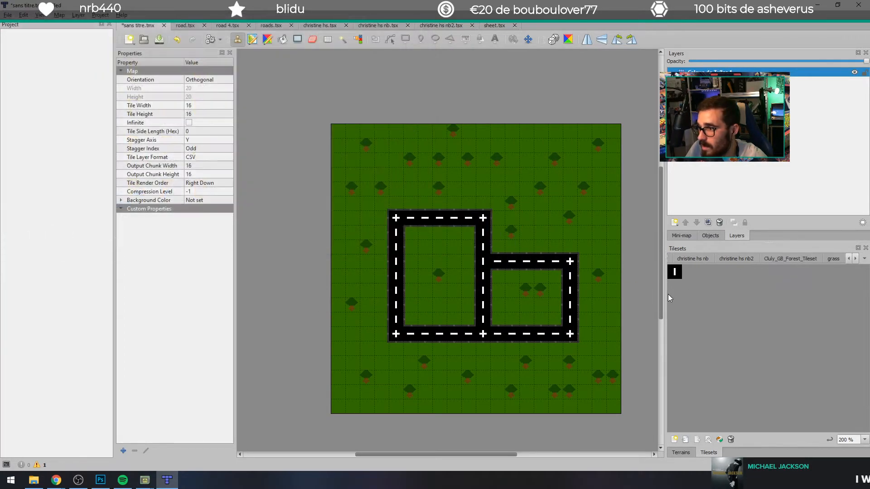
Step: Bring up the Cluly_GB_Forest_Tileset among the map's tilesets and examine its forest tiles
{"action": "left_click", "coordinate": [855, 262]}
{"action": "left_click", "coordinate": [864, 258]}
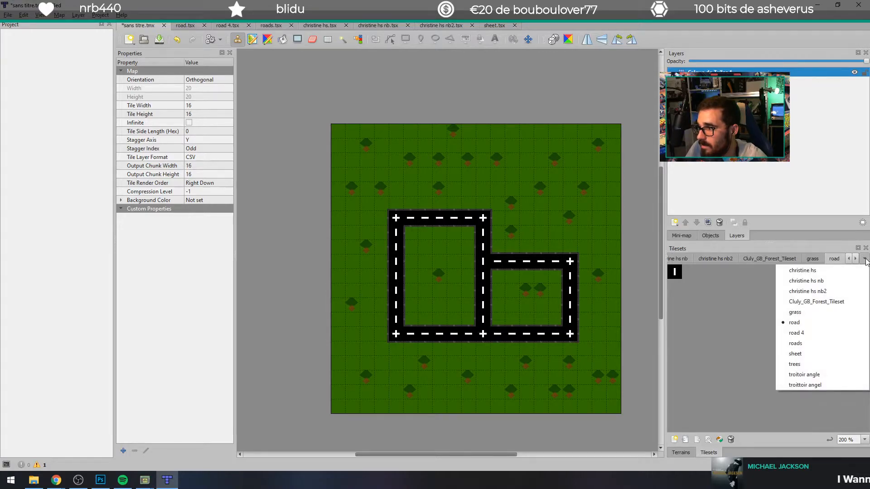
{"action": "left_click", "coordinate": [810, 297]}
{"action": "left_click", "coordinate": [691, 289]}
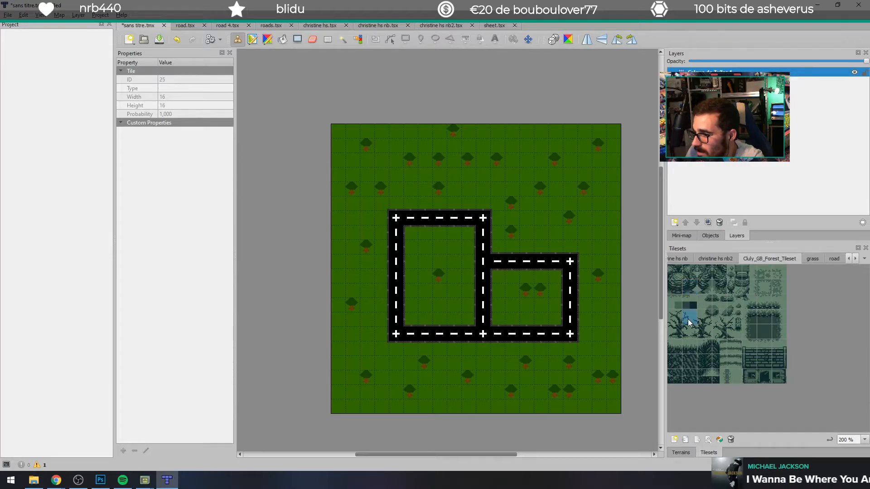
{"action": "left_click", "coordinate": [680, 329]}
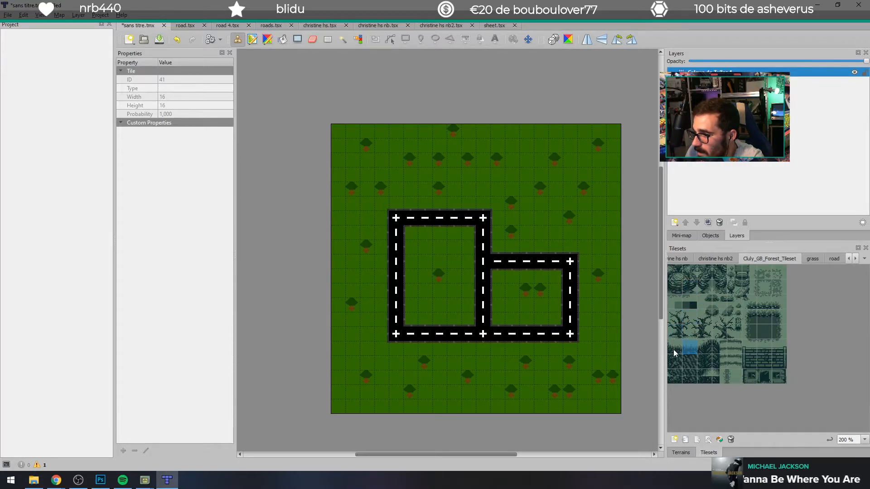
Step: Paint a two-row strip of forest ground tiles about 7 tiles long near the map's lower-left corner, and select the bare-tree tiles
{"action": "left_click", "coordinate": [717, 376]}
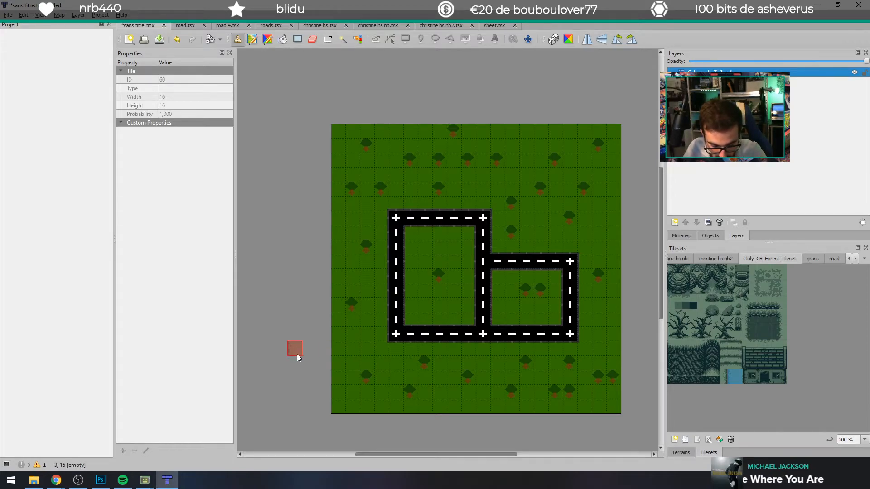
{"action": "left_click", "coordinate": [340, 378]}
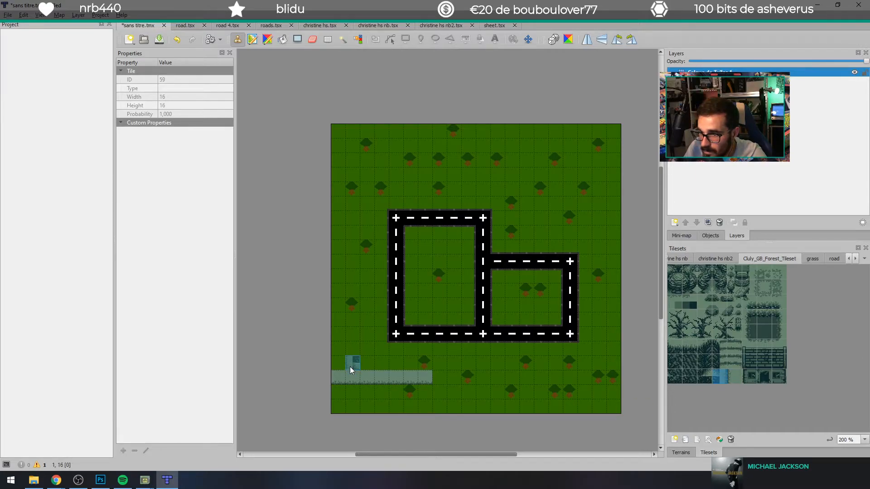
{"action": "left_click", "coordinate": [736, 376]}
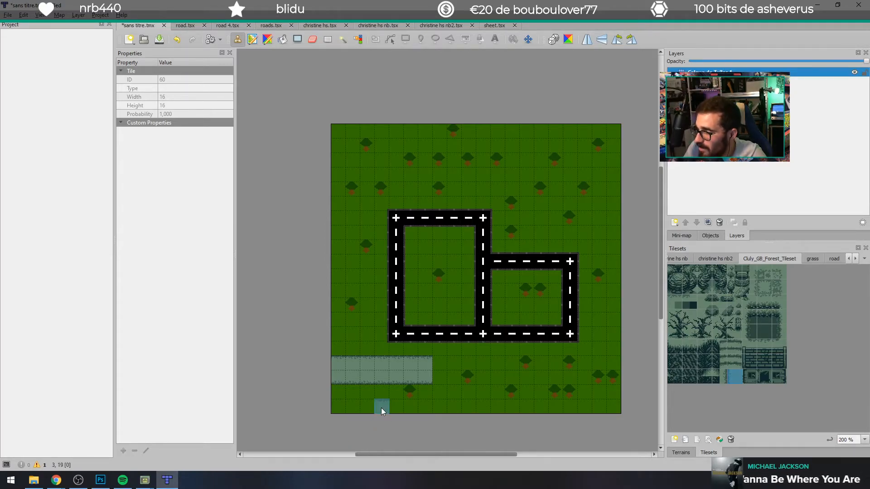
{"action": "left_click", "coordinate": [679, 317]}
{"action": "left_click_drag", "start_coordinate": [680, 316], "coordinate": [666, 330]}
{"action": "left_click", "coordinate": [687, 328]}
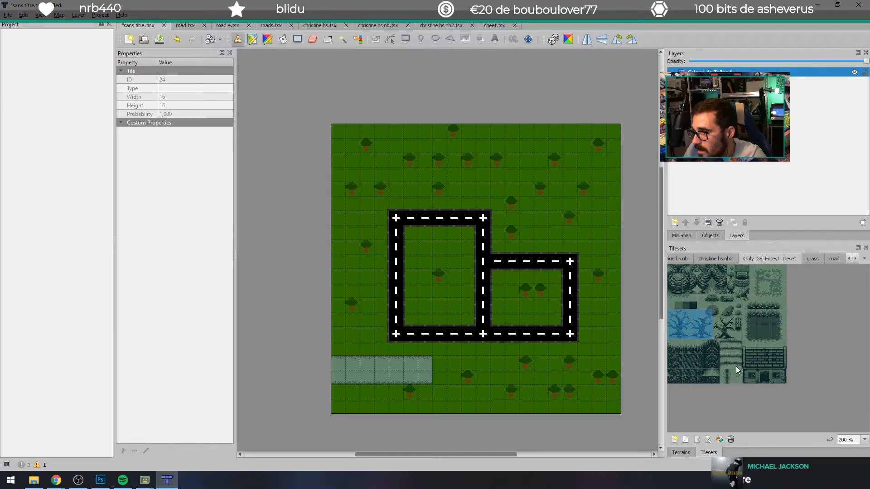
Step: Switch to Chrome and search itch.io for "gameboy"
{"action": "mouse_move", "coordinate": [56, 480]}
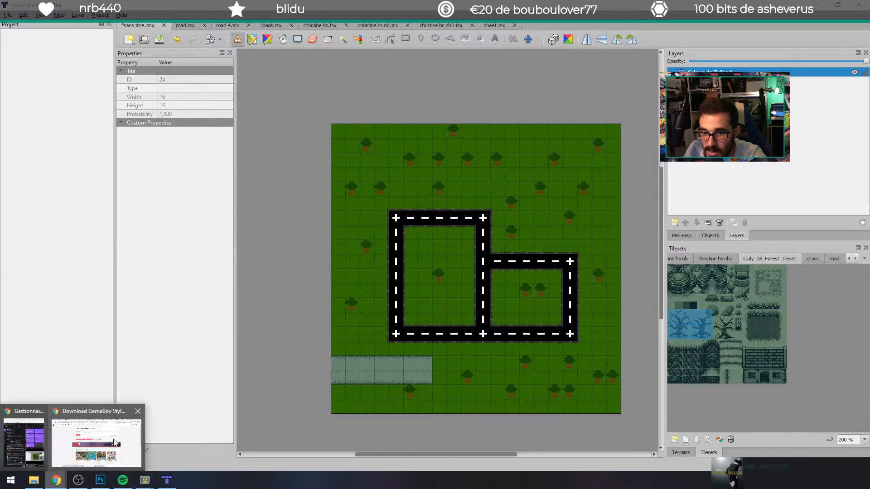
{"action": "left_click", "coordinate": [181, 435]}
{"action": "left_click", "coordinate": [9, 25]}
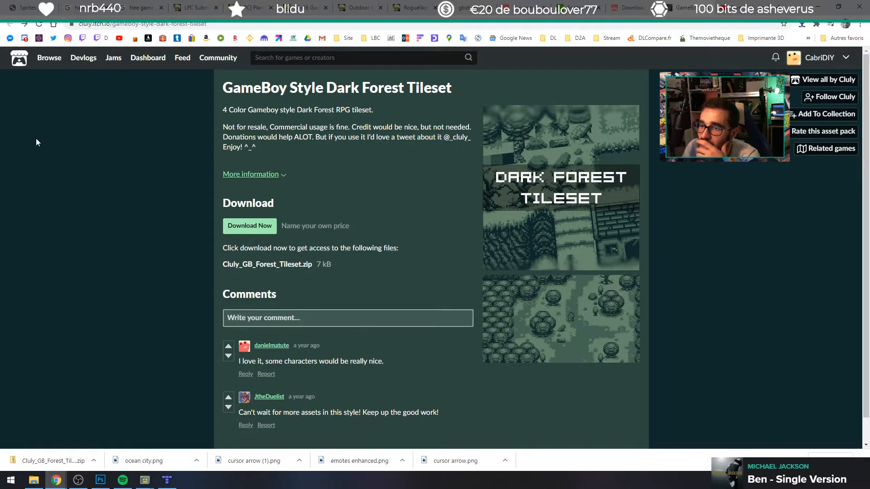
{"action": "left_click", "coordinate": [630, 5]}
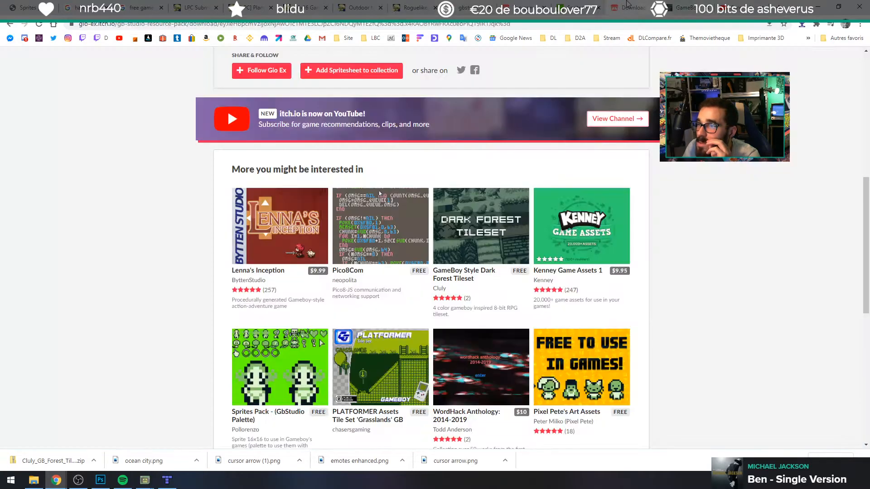
{"action": "scroll", "coordinate": [276, 270], "scroll_direction": "up", "scroll_amount": 8}
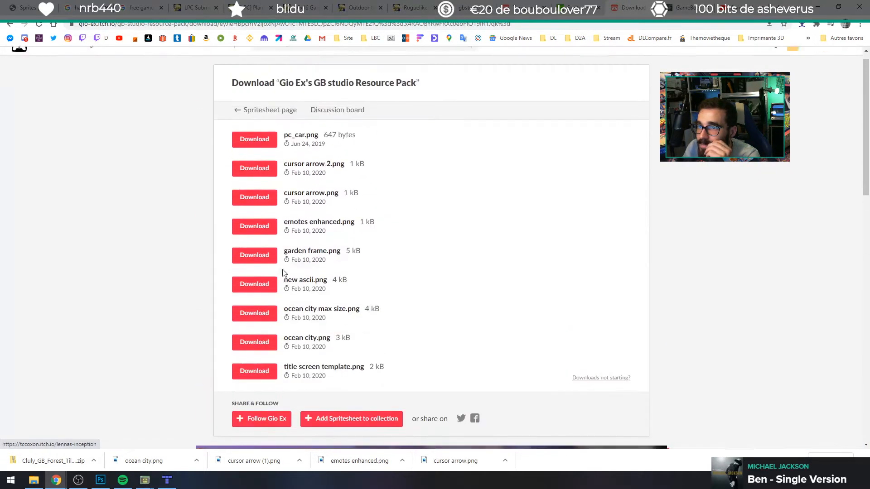
{"action": "left_click", "coordinate": [297, 59]}
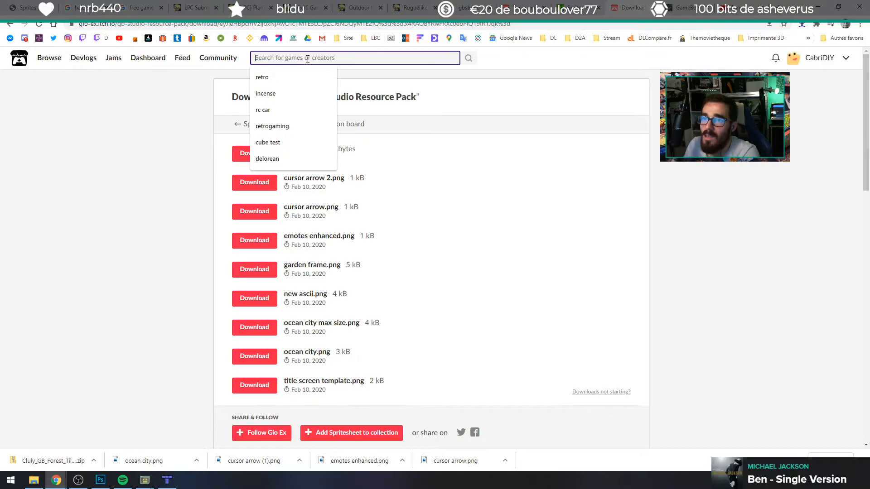
{"action": "type", "text": "gameboy"}
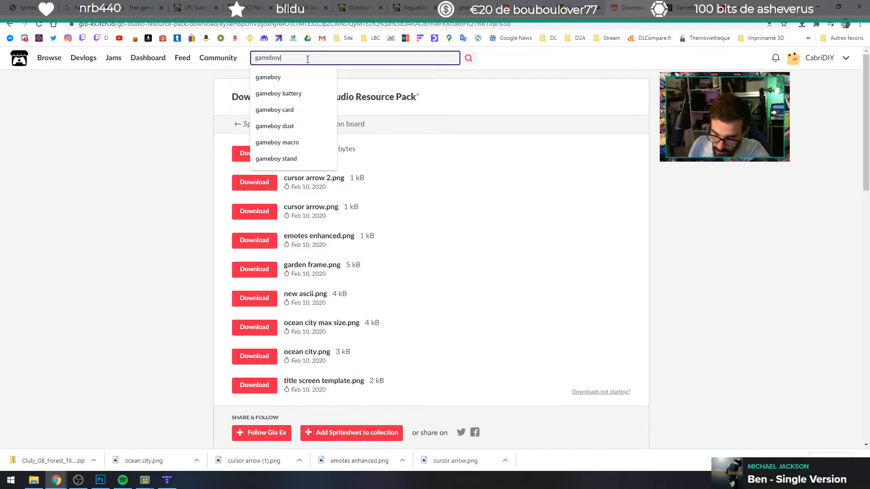
{"action": "key", "text": "Return"}
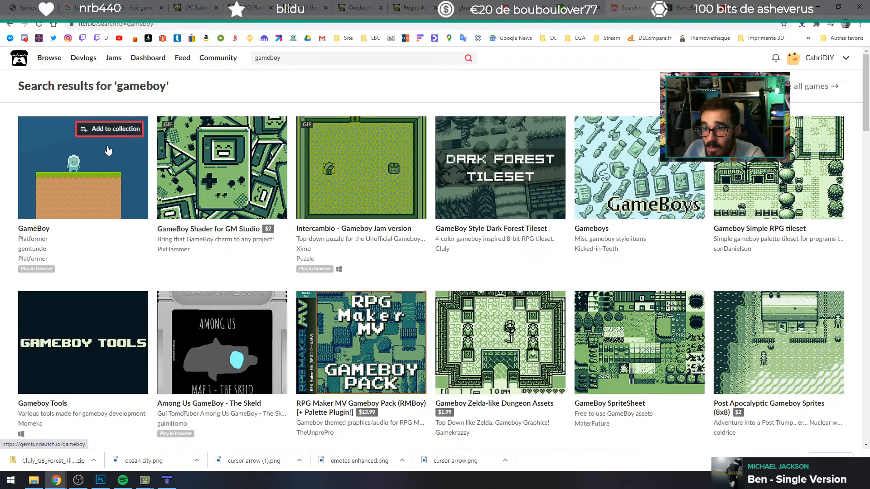
Step: Look through the search results and download the asset file from the GameBoy SpriteSheet page
{"action": "mouse_move", "coordinate": [92, 154]}
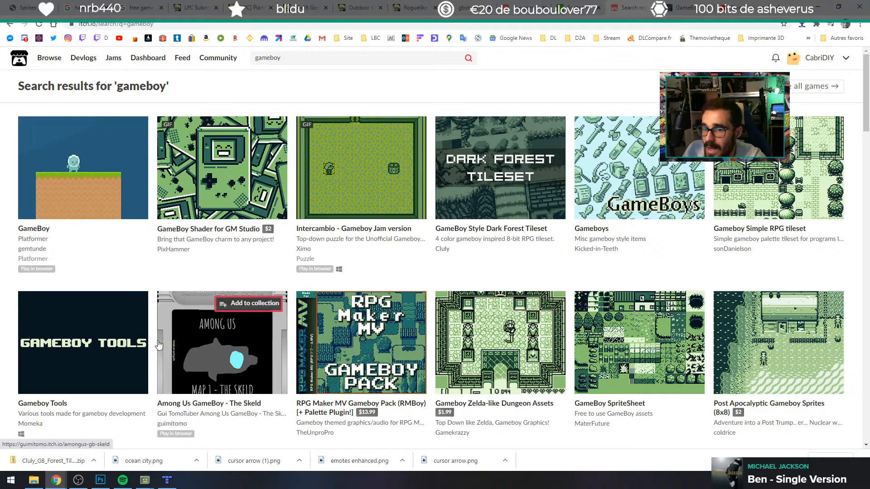
{"action": "mouse_move", "coordinate": [158, 340]}
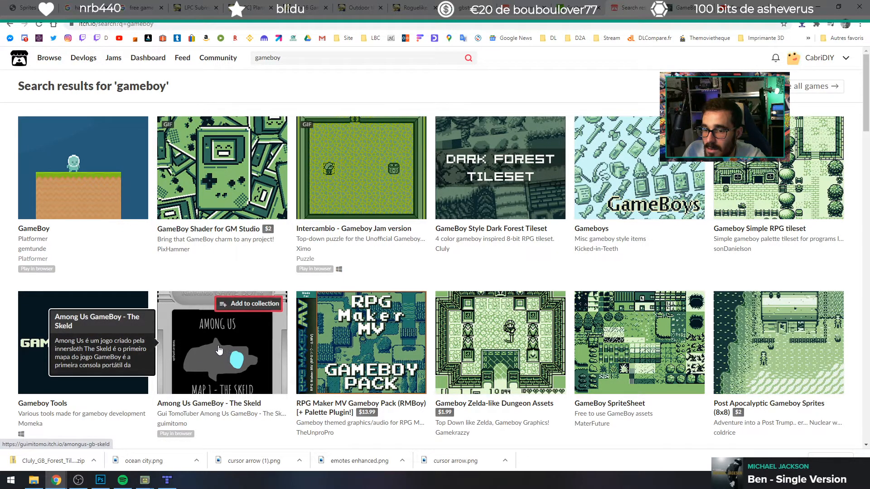
{"action": "scroll", "coordinate": [127, 209], "scroll_direction": "down", "scroll_amount": 1}
{"action": "scroll", "coordinate": [128, 209], "scroll_direction": "up", "scroll_amount": 1}
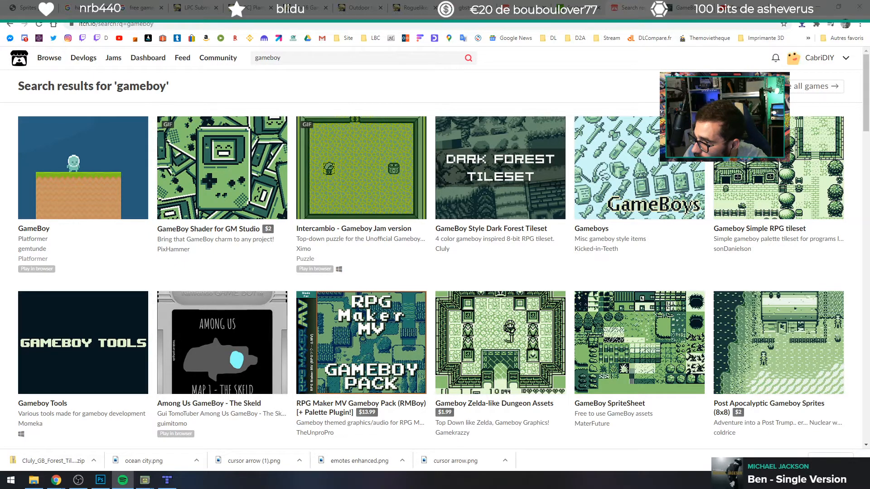
{"action": "left_click", "coordinate": [623, 386]}
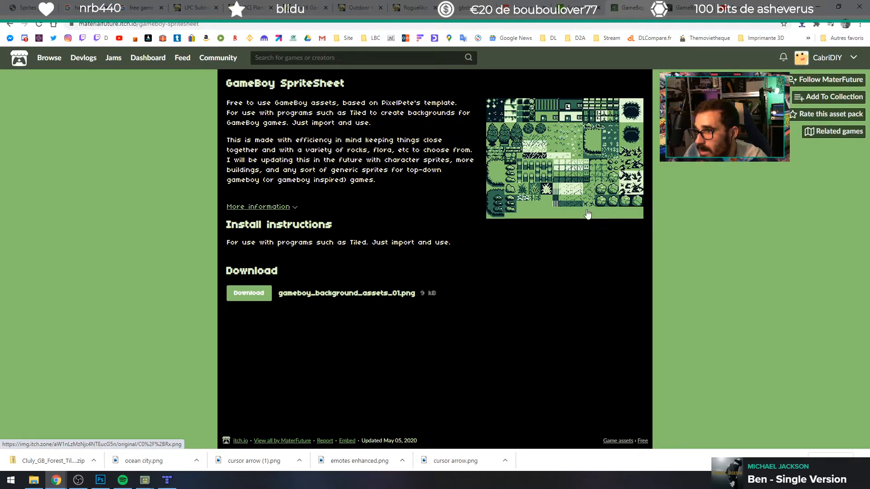
{"action": "left_click", "coordinate": [252, 301]}
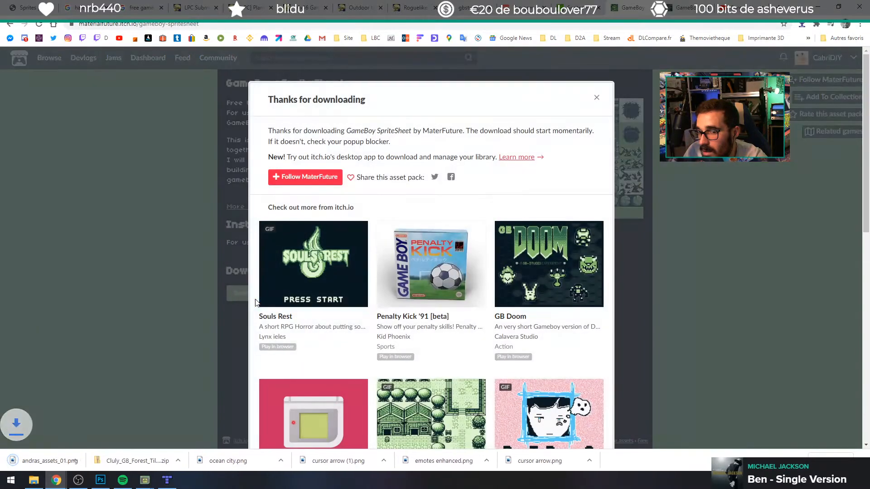
Step: Bring the downloaded andras_assets_01.png into Tiled as a new image-based tileset with 16 px tiles and save it
{"action": "left_click_drag", "start_coordinate": [43, 461], "coordinate": [802, 329]}
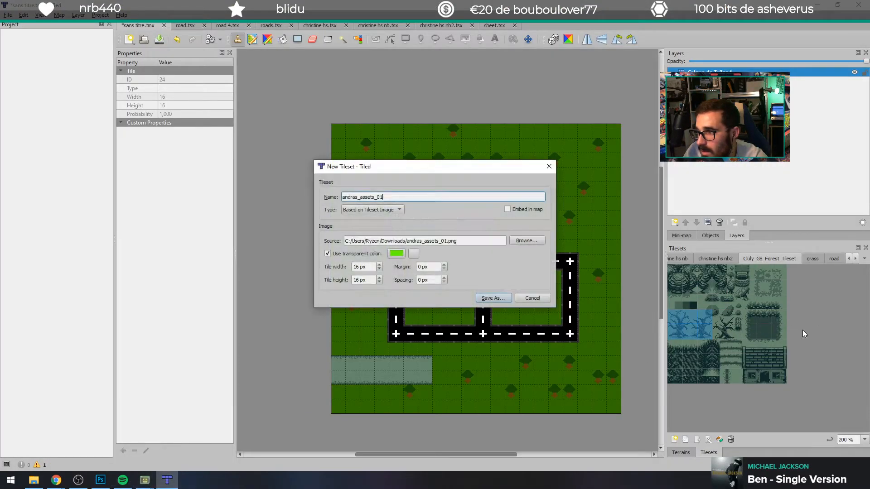
{"action": "left_click", "coordinate": [492, 299]}
{"action": "left_click", "coordinate": [353, 240]}
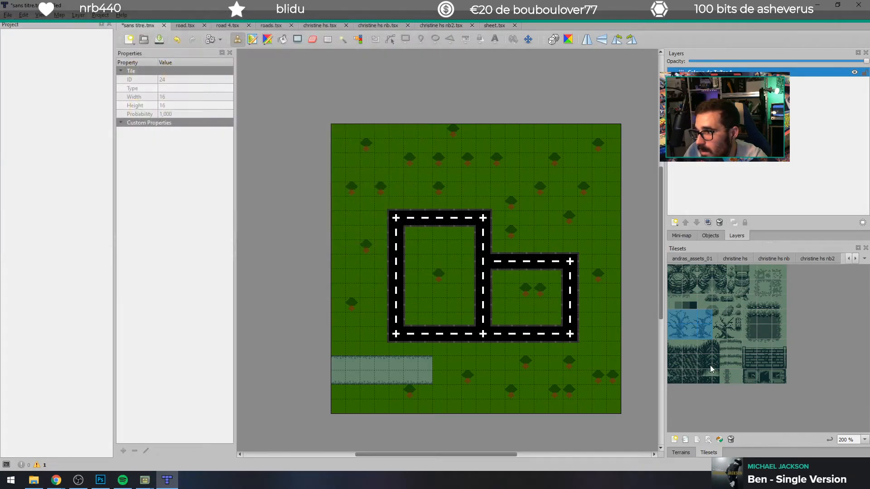
Step: Display the andras_assets_01 tileset at 200 % zoom
{"action": "left_click", "coordinate": [864, 258]}
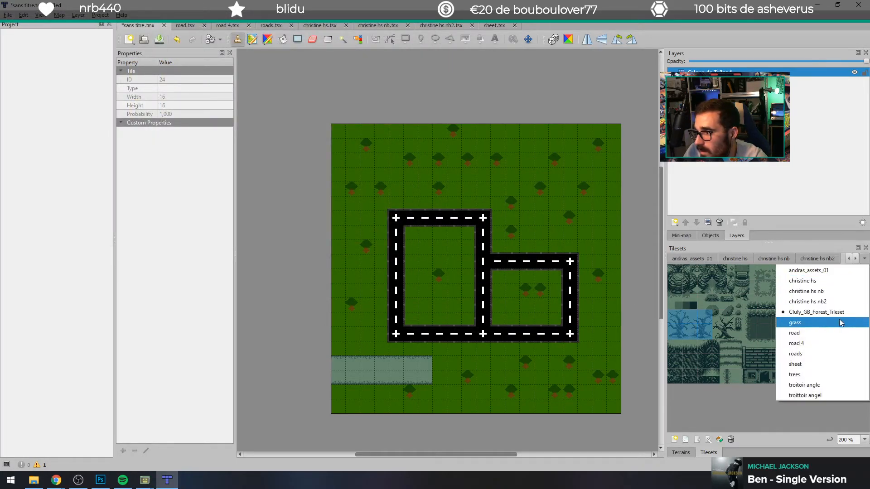
{"action": "left_click", "coordinate": [825, 270]}
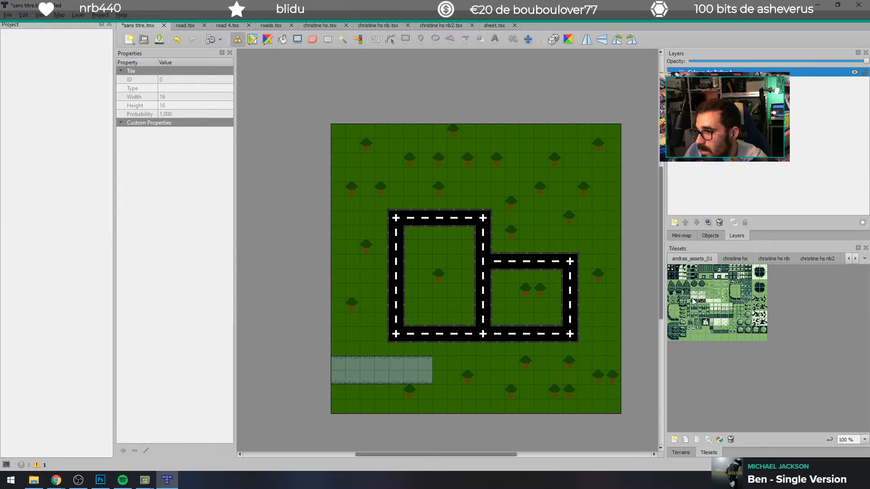
{"action": "left_click", "coordinate": [847, 439]}
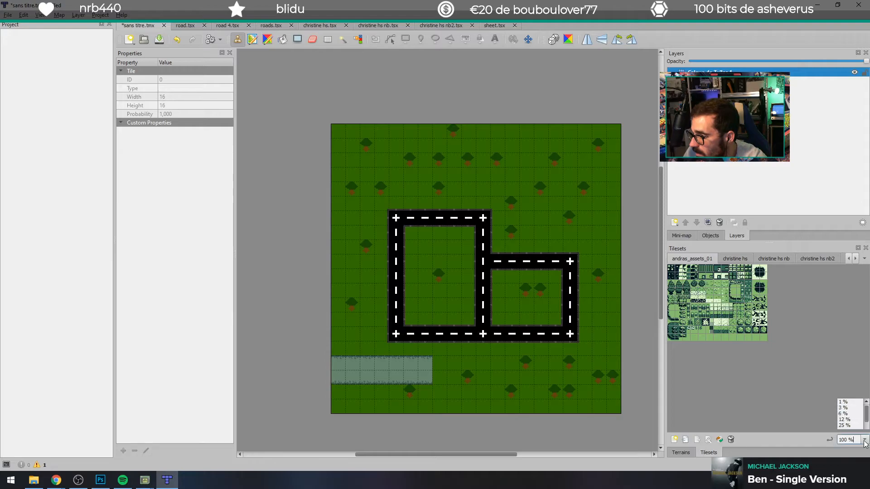
{"action": "left_click", "coordinate": [843, 431]}
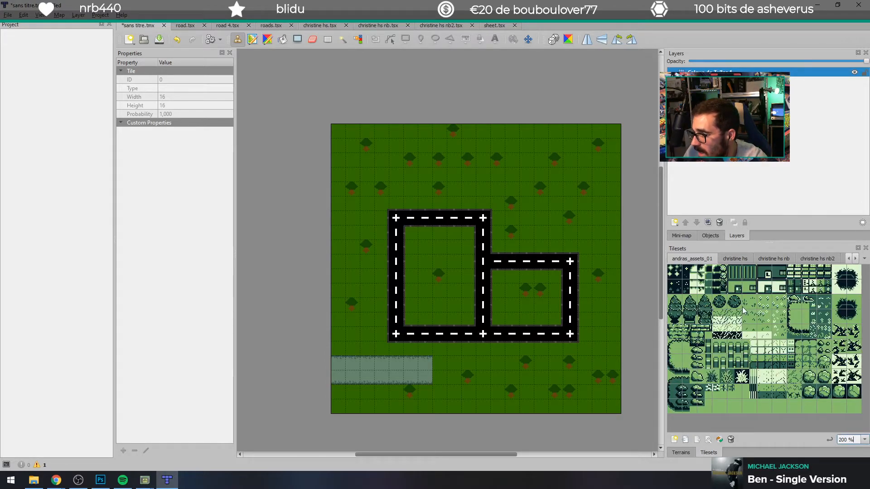
Step: Cover the whole map with the plain light green tile from andras_assets_01
{"action": "left_click", "coordinate": [720, 406]}
{"action": "mouse_move", "coordinate": [338, 132]}
{"action": "left_mouse_down"}
{"action": "mouse_move", "coordinate": [588, 131]}
{"action": "mouse_move", "coordinate": [599, 149]}
{"action": "mouse_move", "coordinate": [361, 148]}
{"action": "mouse_move", "coordinate": [447, 158]}
{"action": "mouse_move", "coordinate": [281, 174]}
{"action": "mouse_move", "coordinate": [603, 199]}
{"action": "mouse_move", "coordinate": [458, 182]}
{"action": "mouse_move", "coordinate": [349, 246]}
{"action": "mouse_move", "coordinate": [571, 232]}
{"action": "mouse_move", "coordinate": [457, 284]}
{"action": "mouse_move", "coordinate": [604, 274]}
{"action": "mouse_move", "coordinate": [559, 195]}
{"action": "left_mouse_up"}
{"action": "left_click_drag", "start_coordinate": [569, 296], "coordinate": [590, 237]}
{"action": "mouse_move", "coordinate": [607, 313]}
{"action": "left_mouse_down"}
{"action": "mouse_move", "coordinate": [595, 325]}
{"action": "mouse_move", "coordinate": [598, 401]}
{"action": "mouse_move", "coordinate": [364, 409]}
{"action": "mouse_move", "coordinate": [487, 396]}
{"action": "mouse_move", "coordinate": [380, 365]}
{"action": "mouse_move", "coordinate": [407, 376]}
{"action": "mouse_move", "coordinate": [484, 370]}
{"action": "mouse_move", "coordinate": [440, 335]}
{"action": "mouse_move", "coordinate": [606, 308]}
{"action": "mouse_move", "coordinate": [463, 302]}
{"action": "mouse_move", "coordinate": [379, 258]}
{"action": "mouse_move", "coordinate": [360, 274]}
{"action": "mouse_move", "coordinate": [336, 259]}
{"action": "left_mouse_up"}
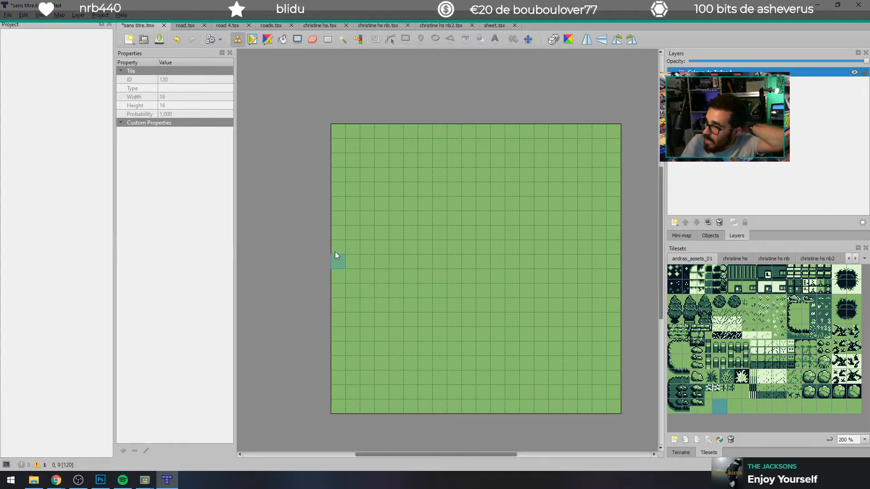
Step: Try stamping the two left-edge clearing tiles, rotated to lie horizontally, in the map's upper-left corner
{"action": "mouse_move", "coordinate": [675, 347]}
{"action": "left_mouse_down"}
{"action": "mouse_move", "coordinate": [692, 365]}
{"action": "mouse_move", "coordinate": [685, 350]}
{"action": "left_mouse_up"}
{"action": "left_click", "coordinate": [675, 348]}
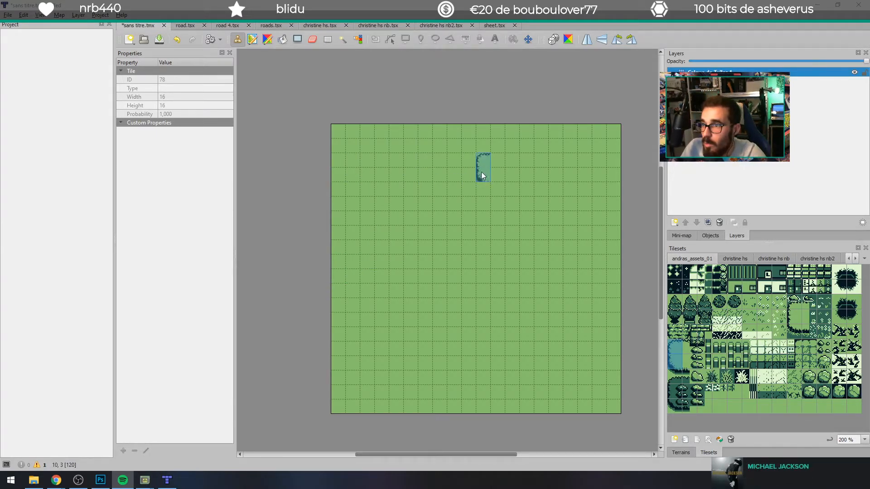
{"action": "left_click", "coordinate": [617, 40]}
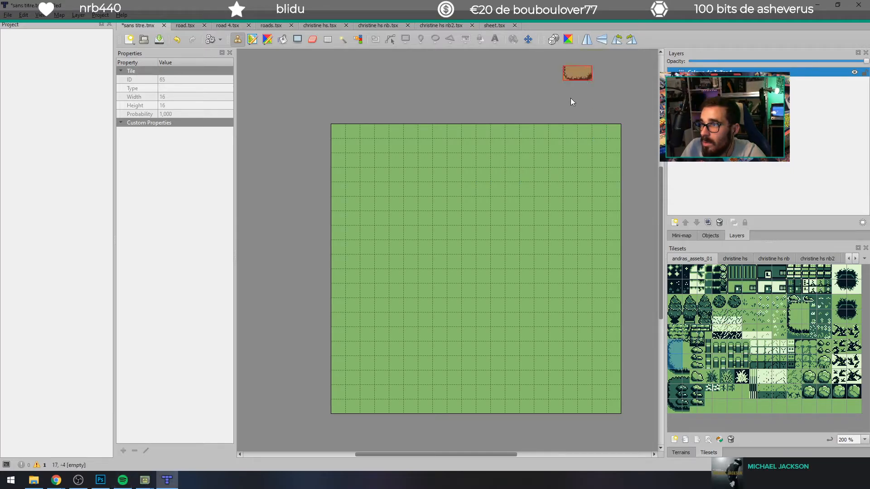
{"action": "left_click", "coordinate": [616, 40]}
{"action": "left_click", "coordinate": [616, 40]}
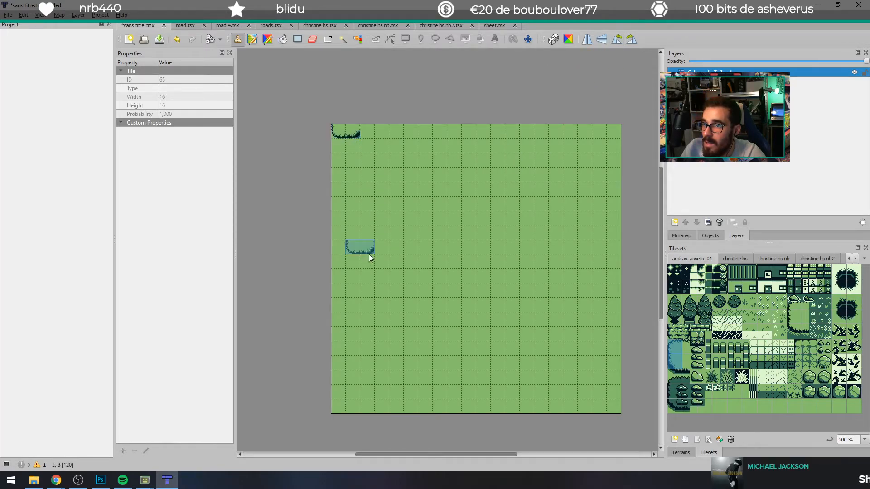
{"action": "key", "text": "ctrl+z"}
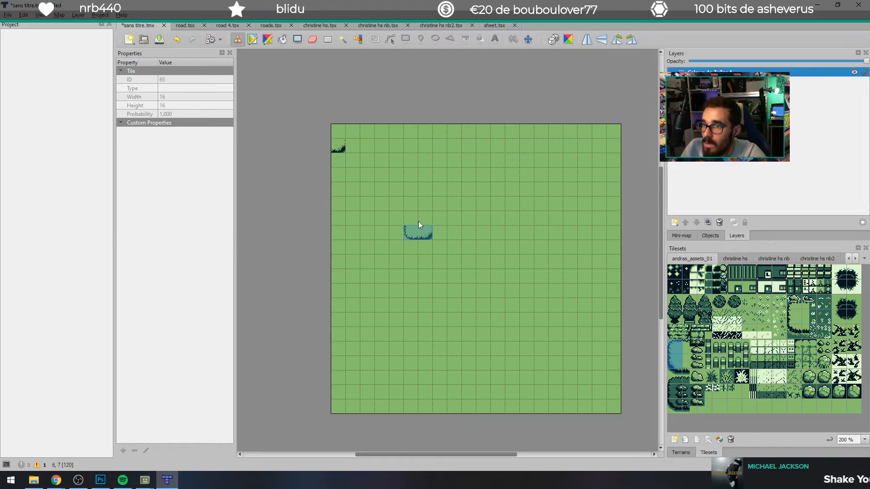
{"action": "left_click", "coordinate": [353, 149]}
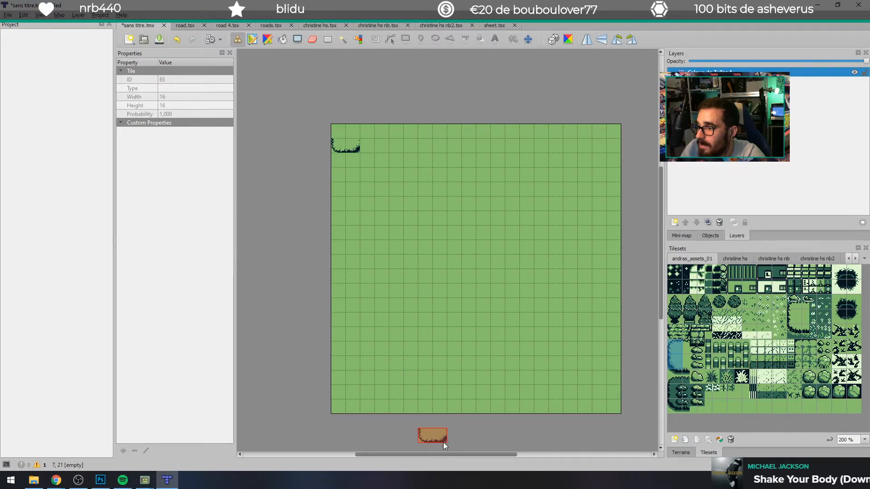
Step: Try stamping a larger 2 by 3 block of clearing-edge tiles in the map's upper-left corner
{"action": "left_click", "coordinate": [672, 377]}
{"action": "left_click_drag", "start_coordinate": [673, 377], "coordinate": [685, 379]}
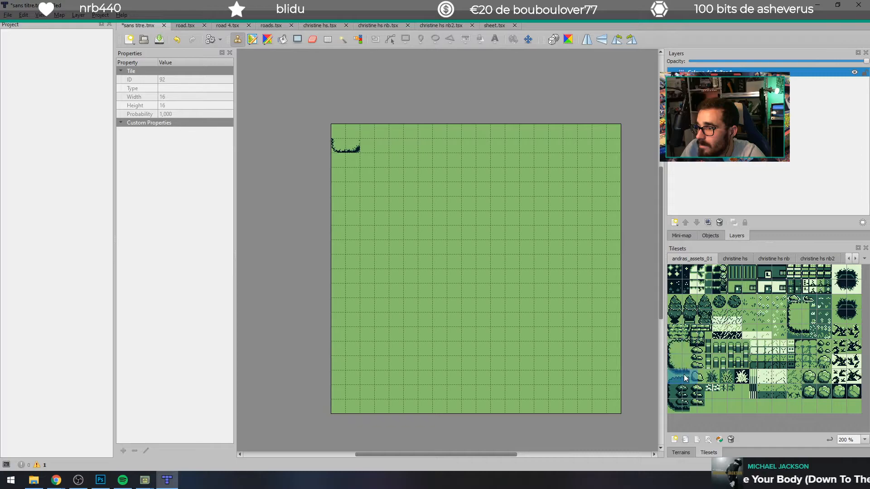
{"action": "left_click_drag", "start_coordinate": [674, 339], "coordinate": [692, 362]}
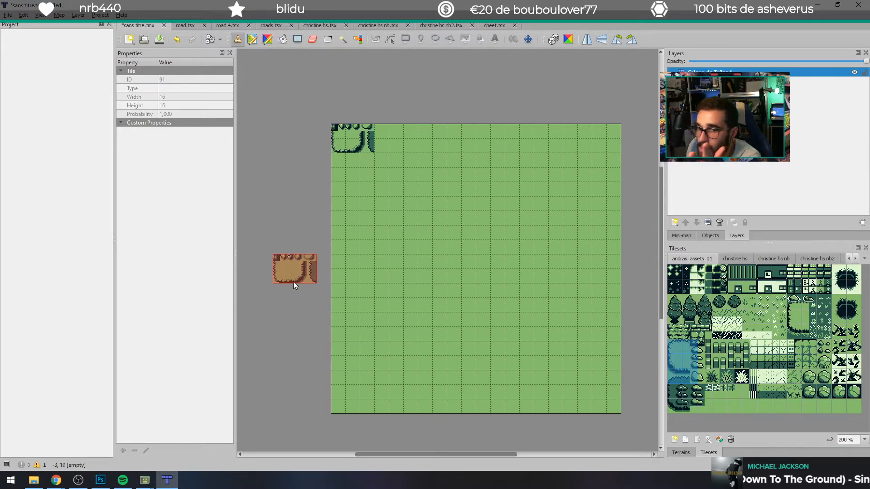
Step: Undo the clearing tiles stamped in the map's upper-left corner and rotate the clearing block stamp by a quarter turn
{"action": "key", "text": "ctrl+z"}
{"action": "key", "text": "ctrl+z"}
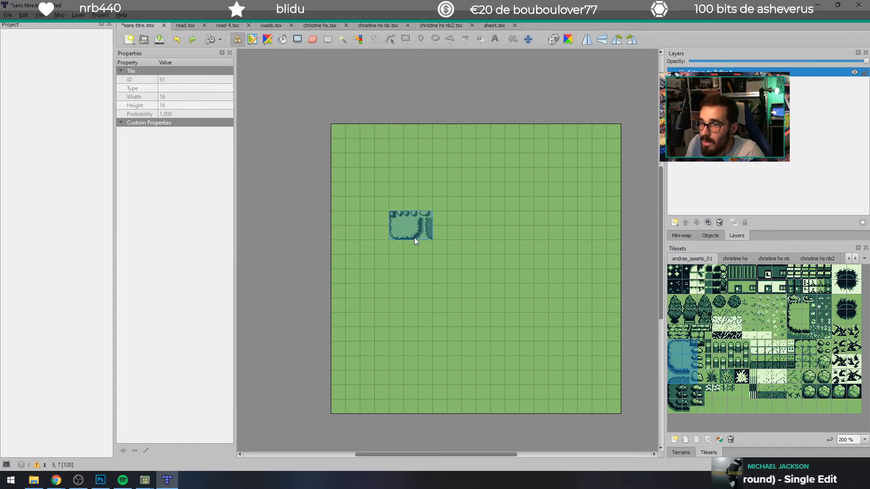
{"action": "key", "text": "z"}
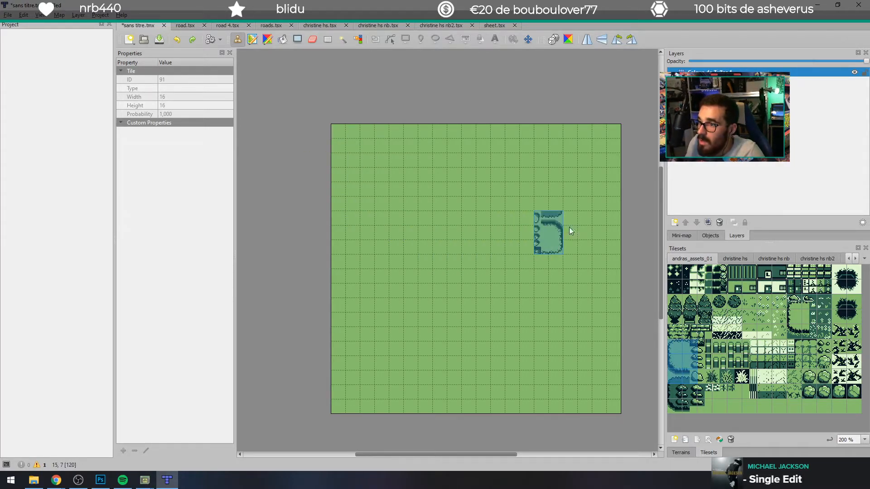
Step: Stamp the rotated clearing block in the map's upper-right corner and pick the small plant tiles in andras_assets_01
{"action": "left_click", "coordinate": [608, 143]}
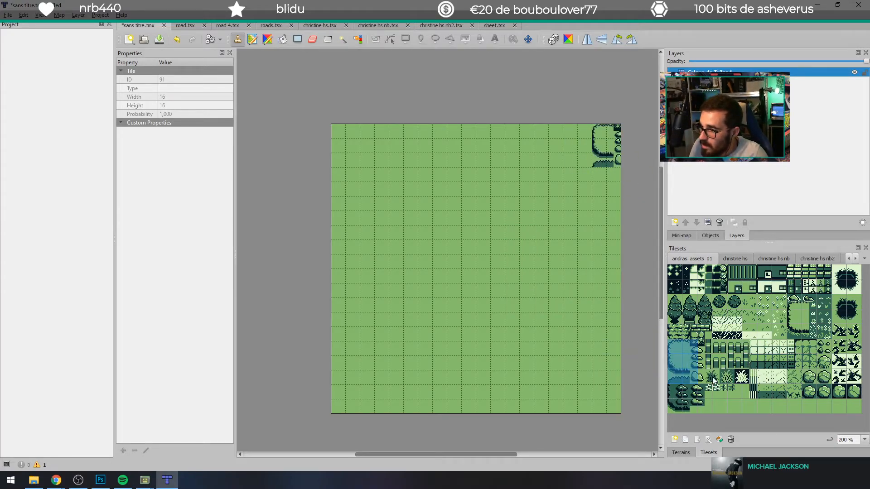
{"action": "left_click_drag", "start_coordinate": [705, 379], "coordinate": [713, 381]}
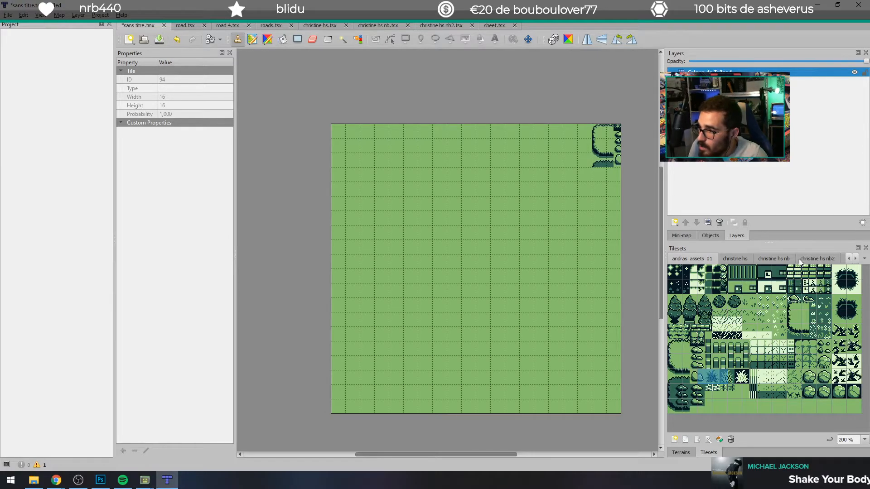
Step: Bring andras_assets_01.png from the Téléchargements folder into Tiled as a new tileset
{"action": "left_click", "coordinate": [30, 483]}
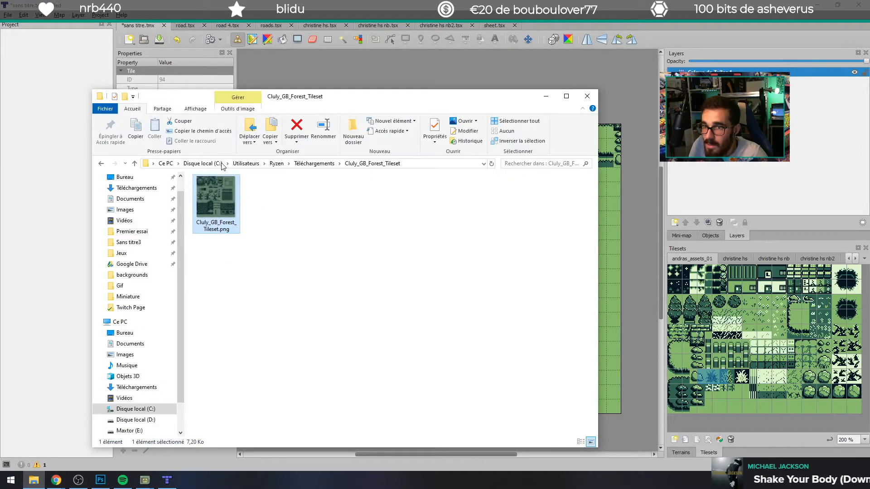
{"action": "left_click", "coordinate": [317, 163]}
{"action": "left_click", "coordinate": [224, 203]}
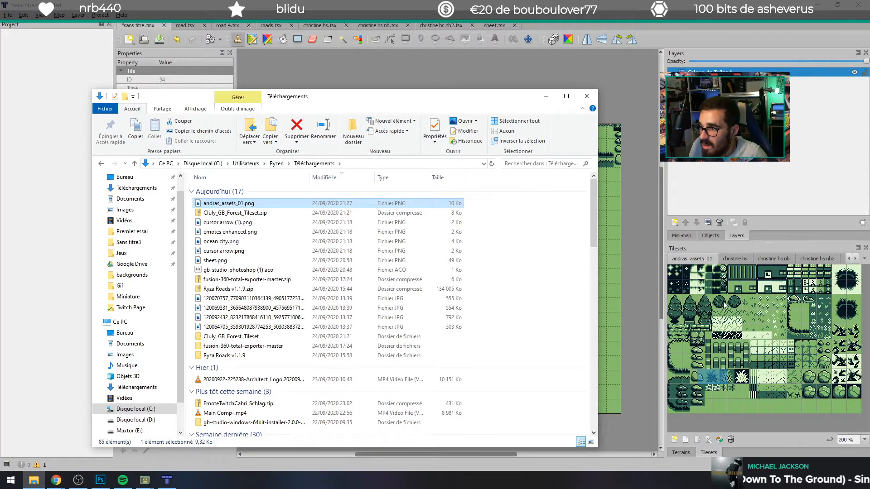
{"action": "left_click_drag", "start_coordinate": [210, 207], "coordinate": [766, 314]}
Step: Set the new tileset's tile size to 8 x 8 px and save it as andras_assets_01.tsx, replacing the existing file
{"action": "left_click", "coordinate": [369, 266]}
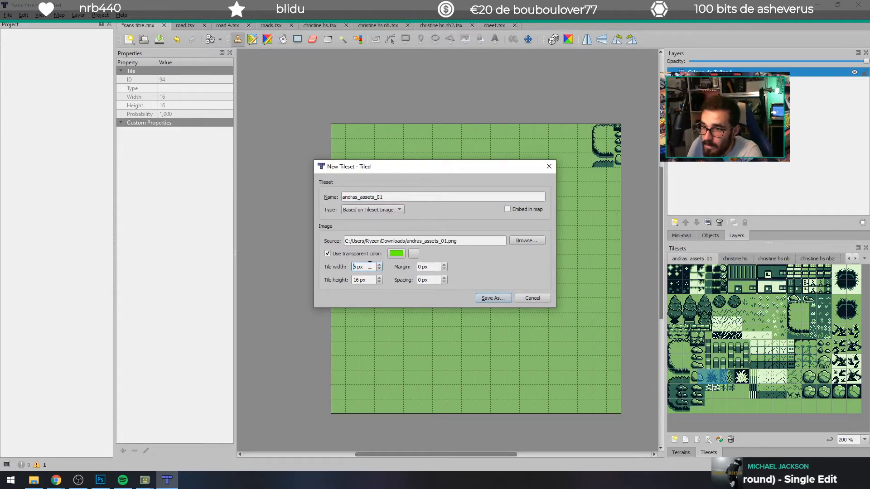
{"action": "type", "text": "8"}
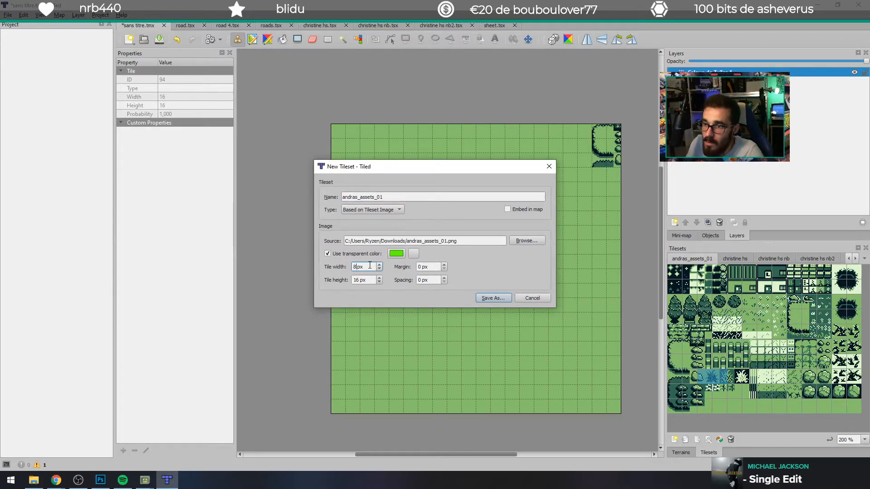
{"action": "key", "text": "Tab"}
{"action": "key", "text": "BackSpace"}
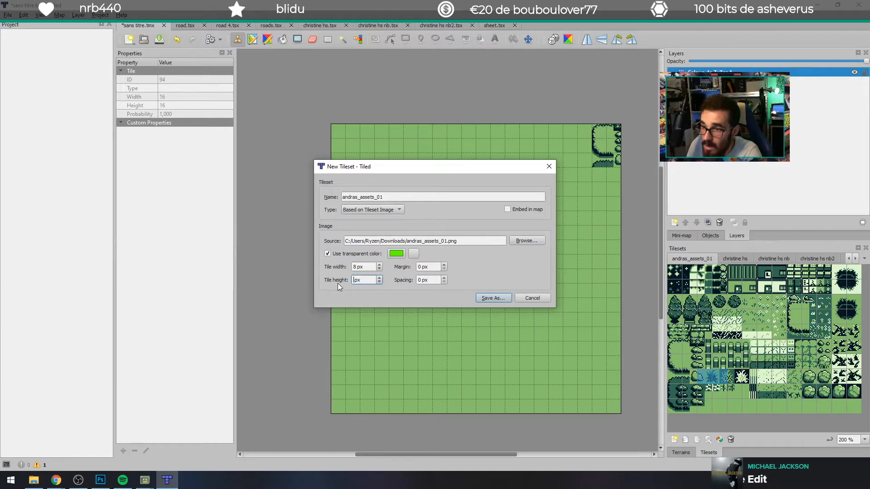
{"action": "left_click", "coordinate": [489, 298]}
{"action": "left_click", "coordinate": [358, 241]}
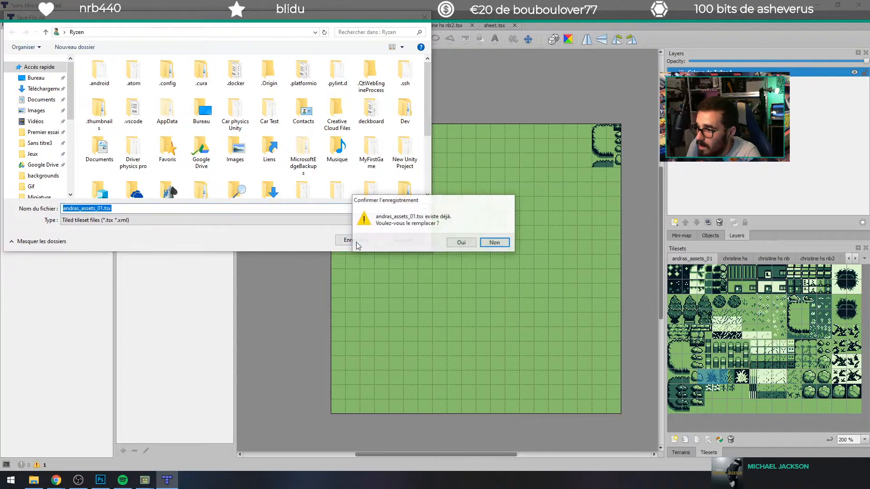
{"action": "left_click", "coordinate": [460, 242]}
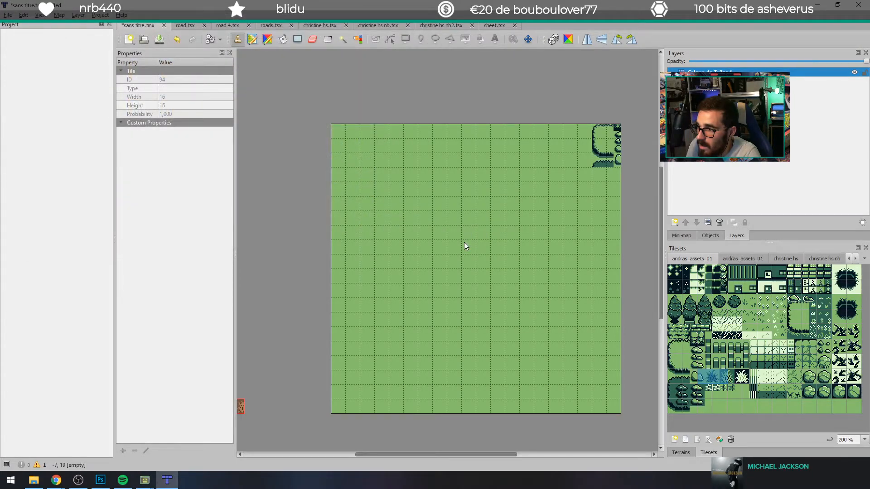
Step: Show the 8 px andras_assets_01 tileset at 200 % and pick its 3 by 5 block of clearing tiles as the stamp
{"action": "left_click", "coordinate": [743, 254]}
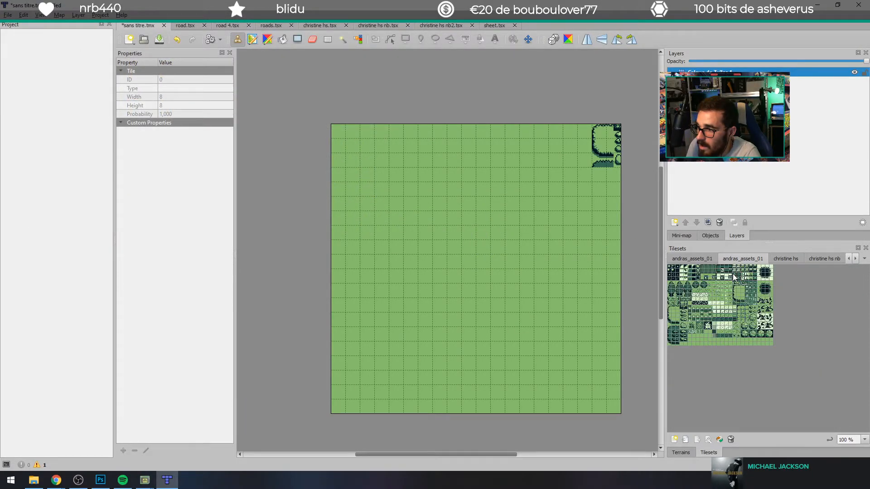
{"action": "left_click", "coordinate": [864, 440]}
{"action": "left_click", "coordinate": [841, 427]}
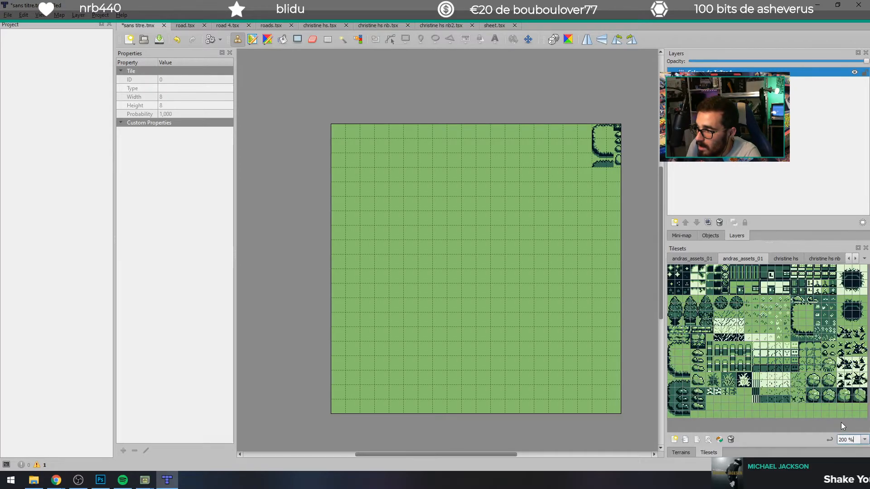
{"action": "left_click", "coordinate": [678, 344]}
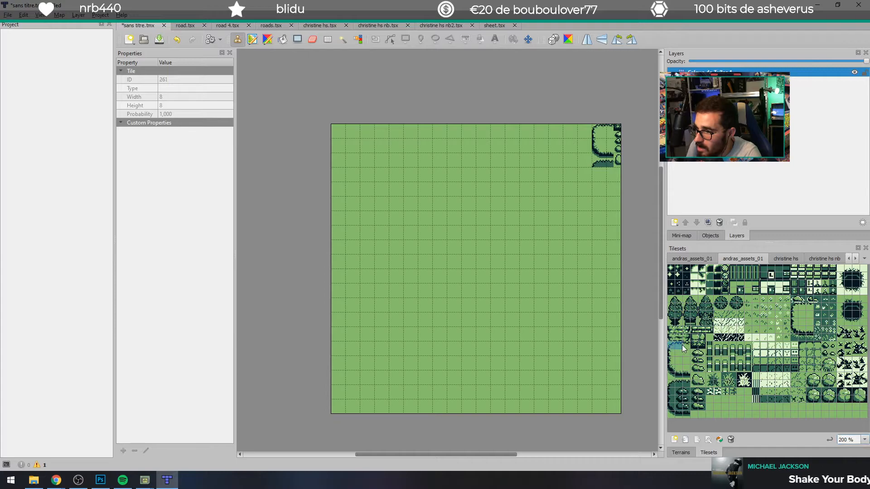
{"action": "left_click", "coordinate": [678, 359]}
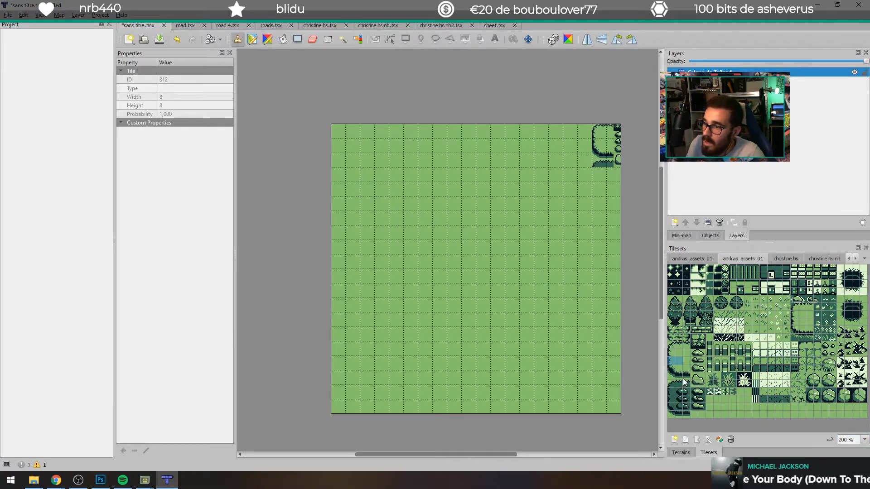
{"action": "left_click_drag", "start_coordinate": [671, 346], "coordinate": [691, 365]}
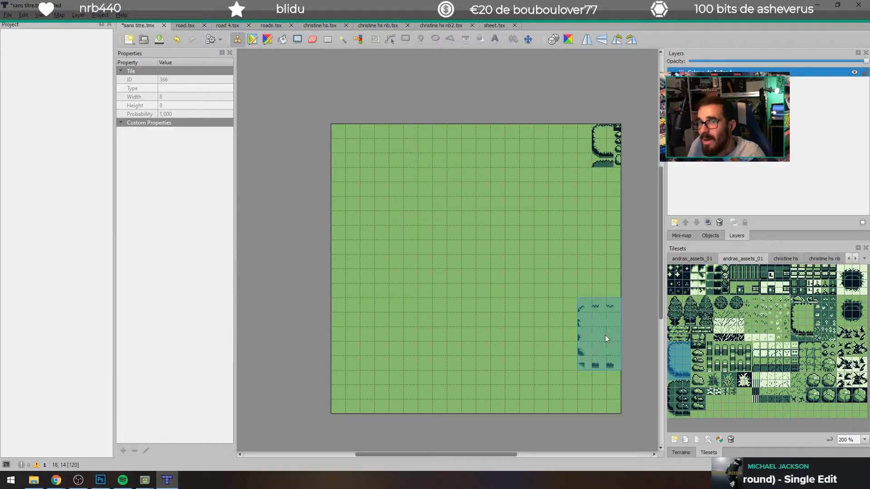
Step: Examine the map's document options, command setup, and the mini-map, object and terrain views for a way to change the map grid
{"action": "right_click", "coordinate": [725, 302]}
{"action": "left_click", "coordinate": [496, 119]}
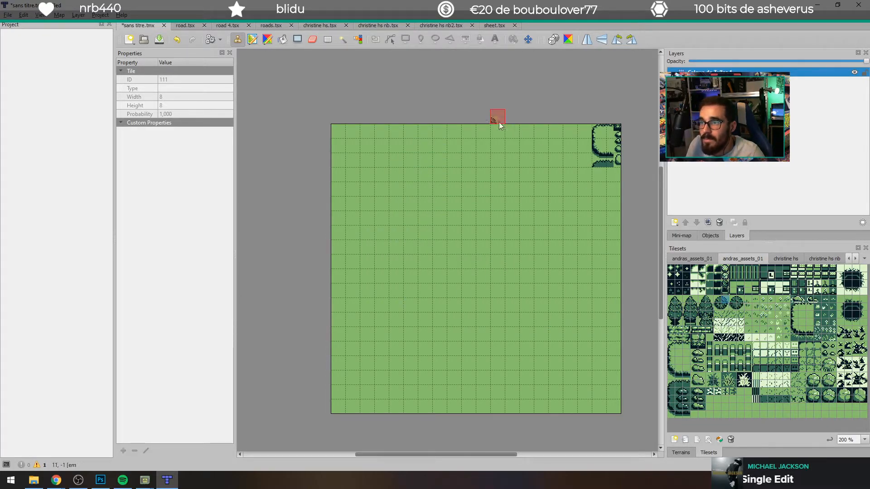
{"action": "right_click", "coordinate": [150, 26]}
{"action": "left_click", "coordinate": [169, 197]}
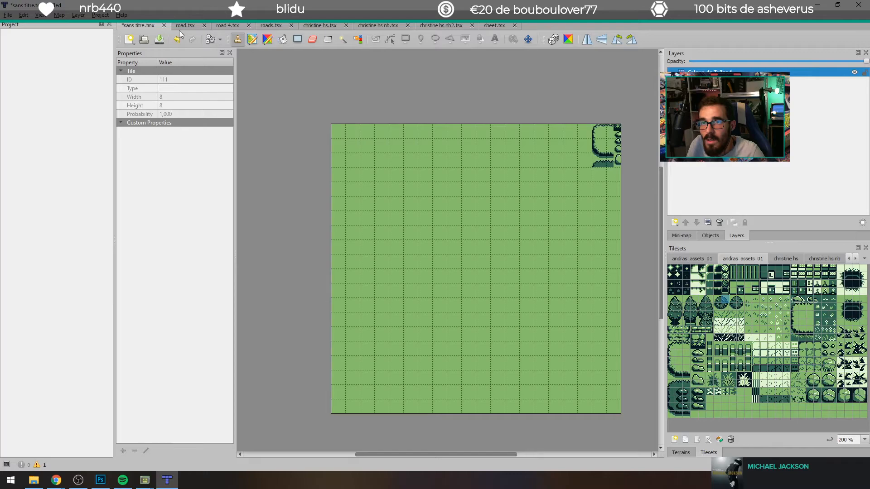
{"action": "right_click", "coordinate": [141, 26]}
{"action": "left_click", "coordinate": [167, 156]}
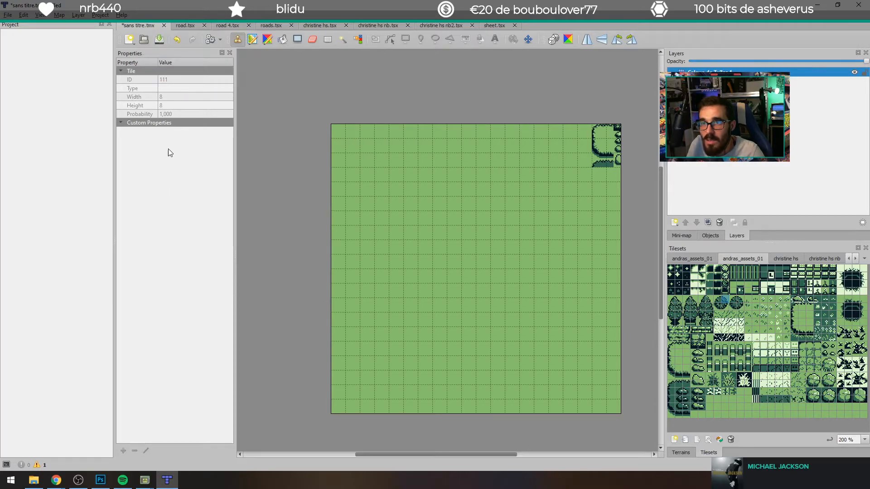
{"action": "left_click", "coordinate": [209, 40]}
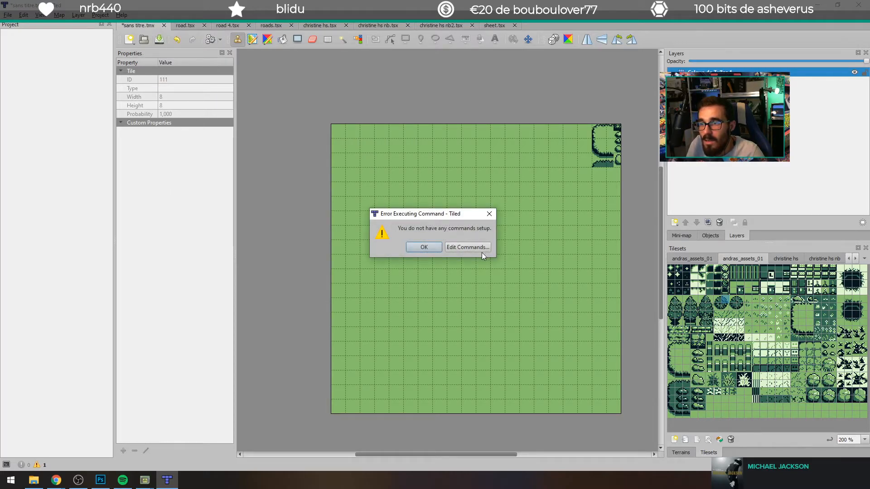
{"action": "left_click", "coordinate": [489, 213]}
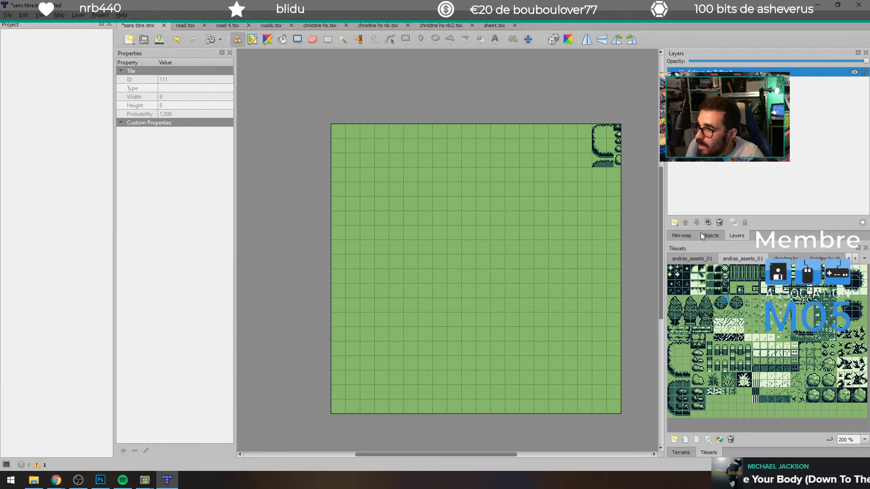
{"action": "left_click", "coordinate": [680, 235]}
{"action": "left_click", "coordinate": [711, 236]}
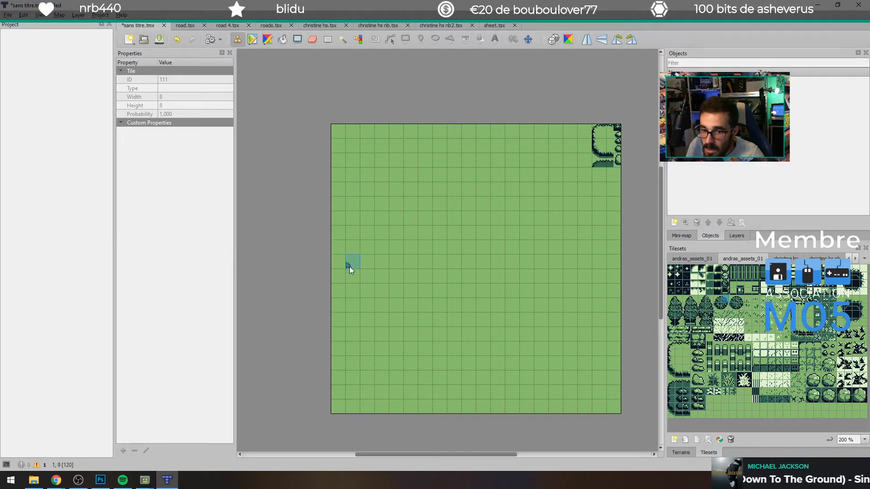
{"action": "left_click", "coordinate": [682, 454]}
{"action": "left_click", "coordinate": [709, 452]}
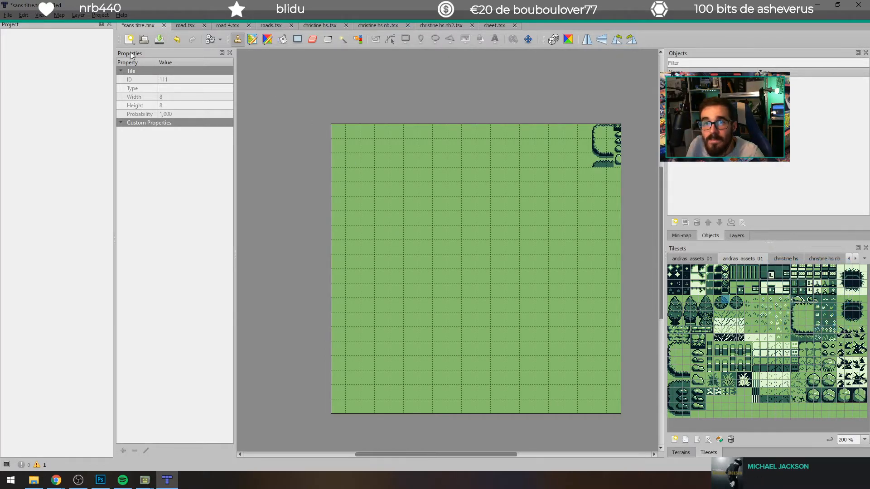
Step: Start a new orthogonal map with a tile size of 8 x 8 px
{"action": "left_click", "coordinate": [130, 39]}
{"action": "left_click", "coordinate": [138, 53]}
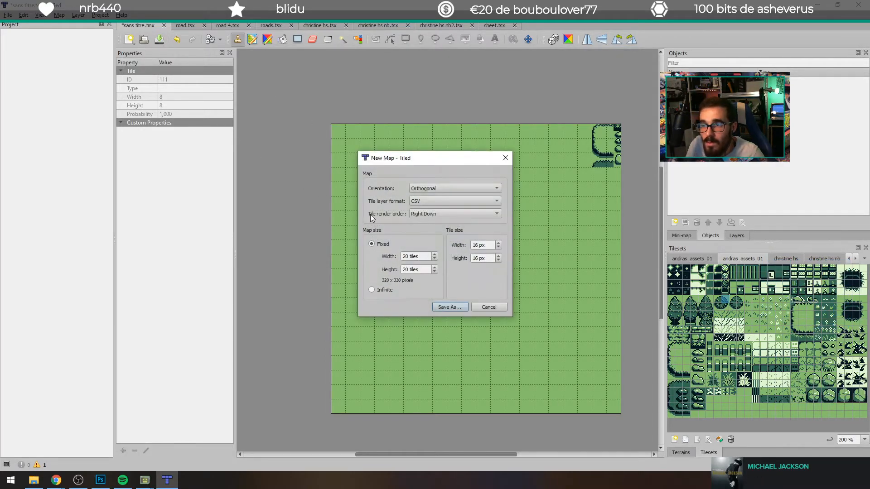
{"action": "double_click", "coordinate": [477, 245]}
{"action": "type", "text": "8"}
{"action": "left_click", "coordinate": [479, 257]}
Step: Set the new map's size to 40 tiles wide by 36 tiles high
{"action": "double_click", "coordinate": [407, 256]}
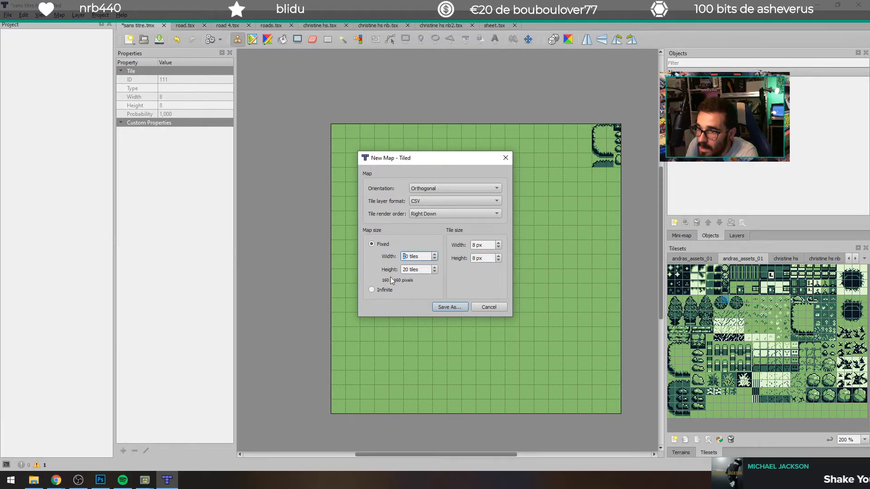
{"action": "type", "text": "40"}
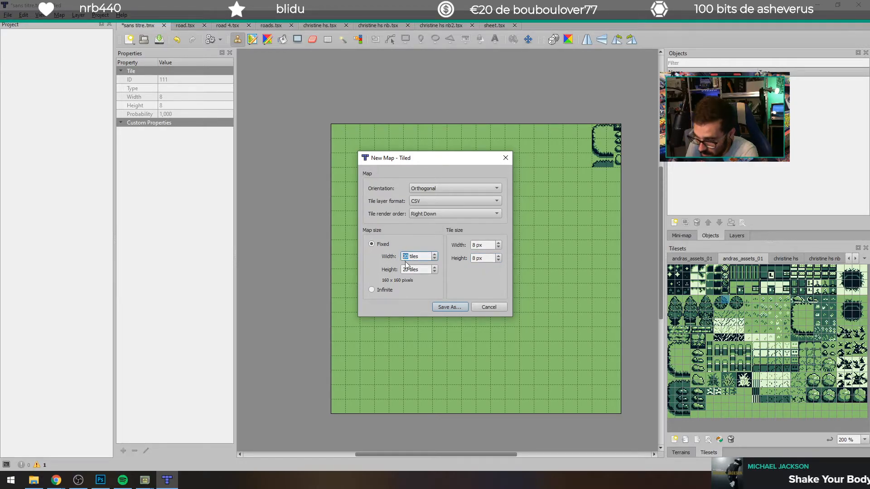
{"action": "double_click", "coordinate": [410, 270]}
{"action": "type", "text": "40"}
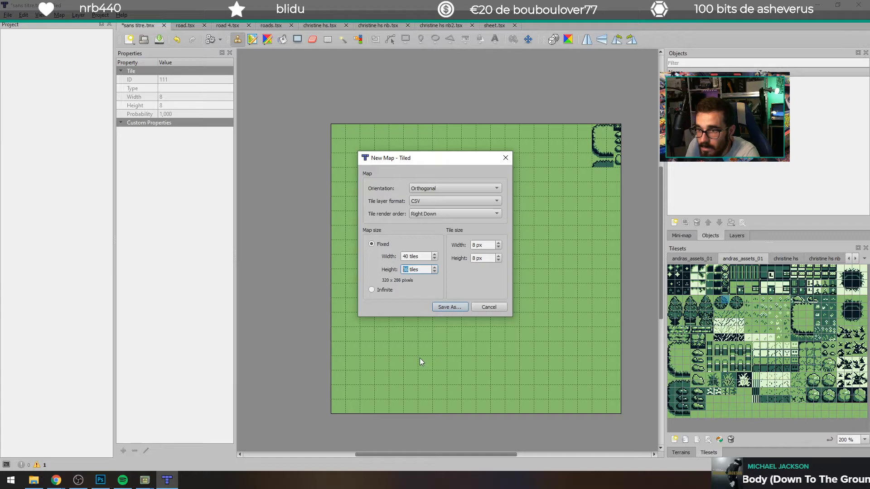
Step: Switch to Chrome to check the itch.io gb-studio game assets page and return to Tiled
{"action": "mouse_move", "coordinate": [56, 480]}
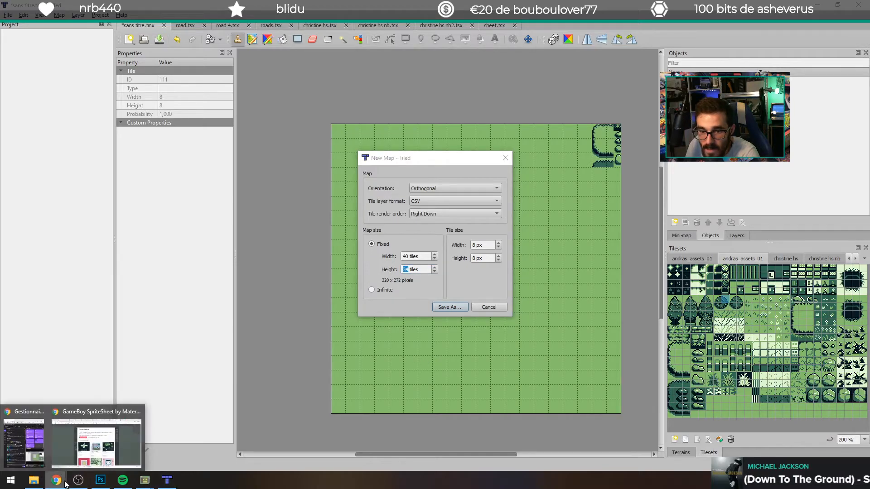
{"action": "left_click", "coordinate": [98, 433]}
{"action": "left_click", "coordinate": [521, 4]}
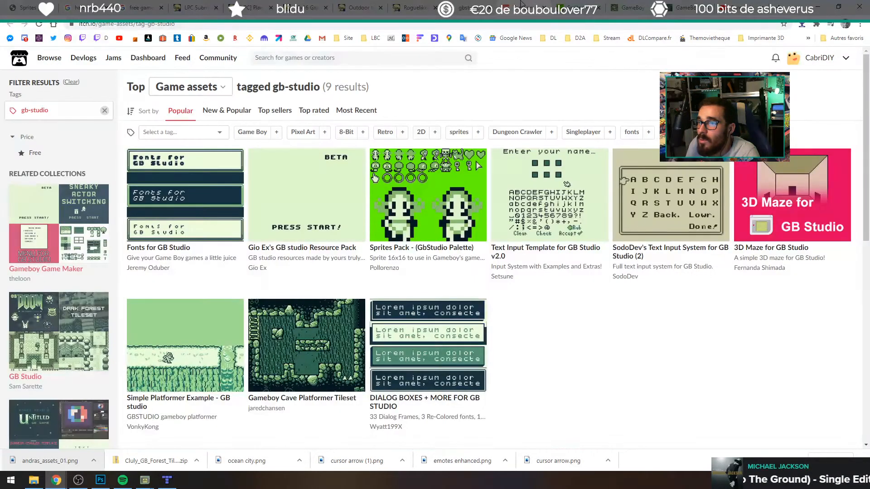
{"action": "left_click", "coordinate": [814, 5]}
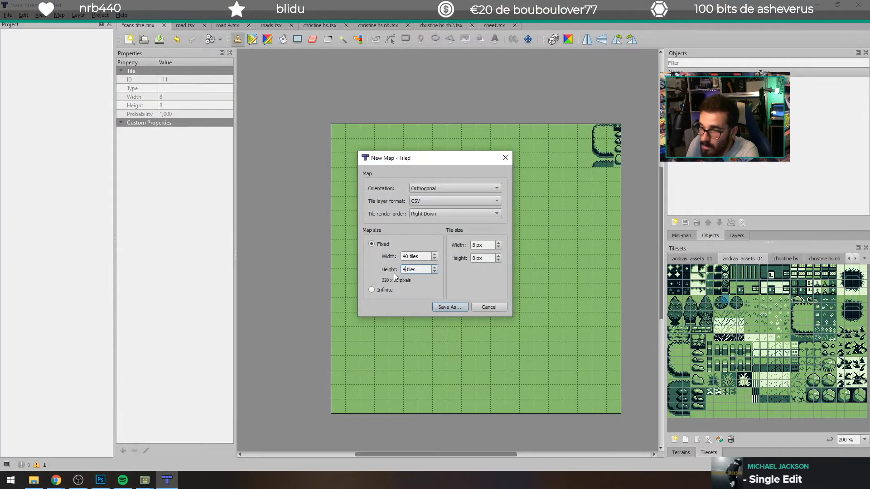
Step: Set the new map's height to 40 tiles and save the map as untitled.tmx
{"action": "left_click", "coordinate": [453, 308]}
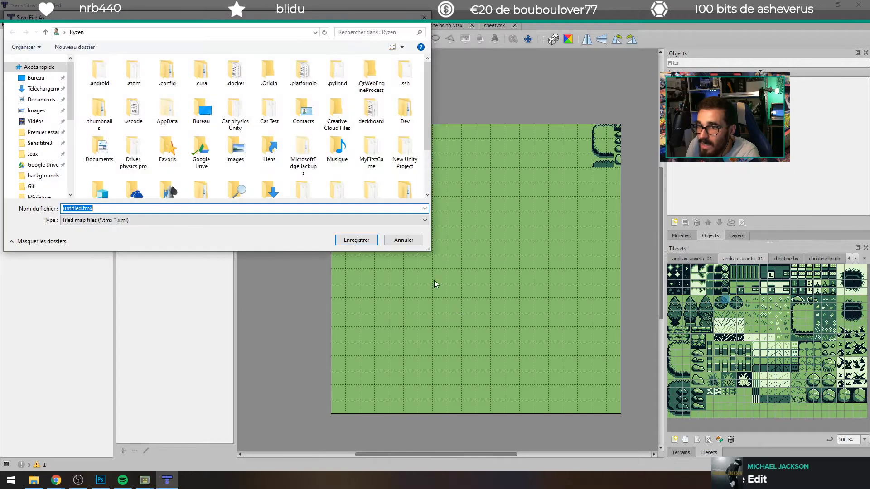
{"action": "left_click", "coordinate": [358, 240]}
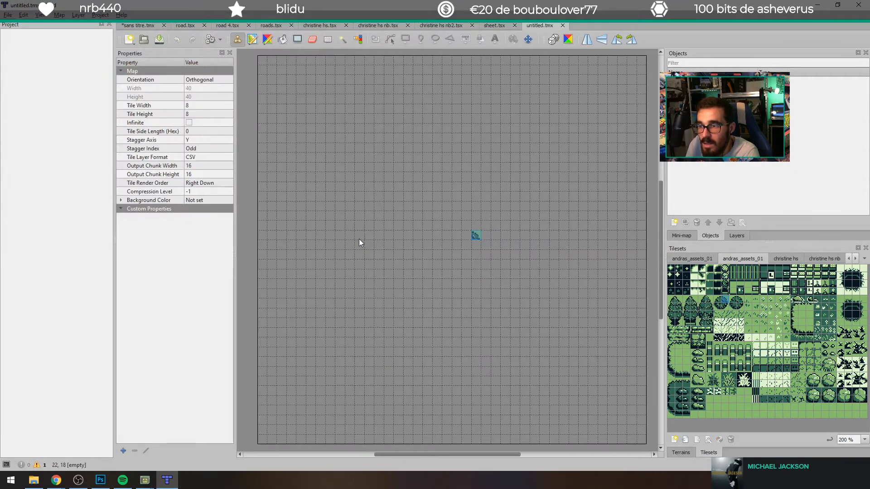
Step: Paint freehand strokes of the plain light green 8 px tile across the new map
{"action": "left_click", "coordinate": [717, 408]}
{"action": "mouse_move", "coordinate": [389, 170]}
{"action": "left_mouse_down"}
{"action": "mouse_move", "coordinate": [352, 229]}
{"action": "mouse_move", "coordinate": [426, 142]}
{"action": "mouse_move", "coordinate": [252, 194]}
{"action": "mouse_move", "coordinate": [337, 350]}
{"action": "mouse_move", "coordinate": [646, 206]}
{"action": "left_mouse_up"}
Step: Try stamping the 3 by 5 clearing block near the new map's upper-right edge
{"action": "left_click_drag", "start_coordinate": [672, 345], "coordinate": [687, 375]}
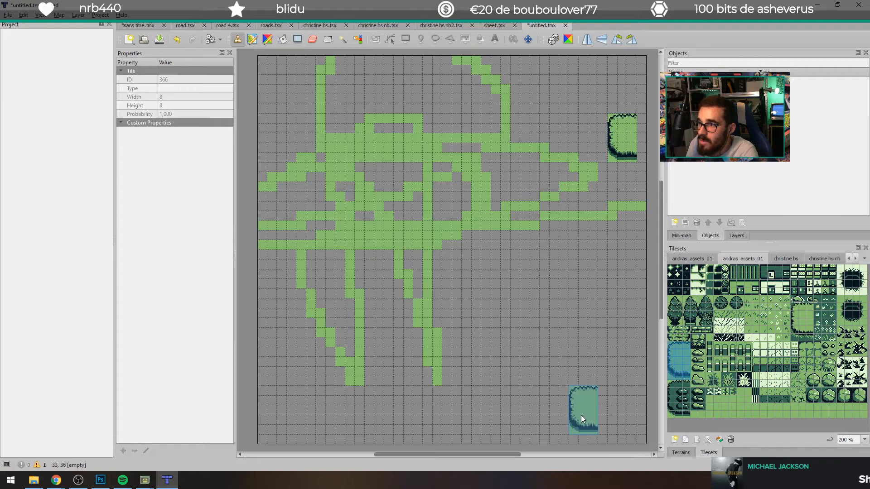
{"action": "key", "text": "ctrl+z"}
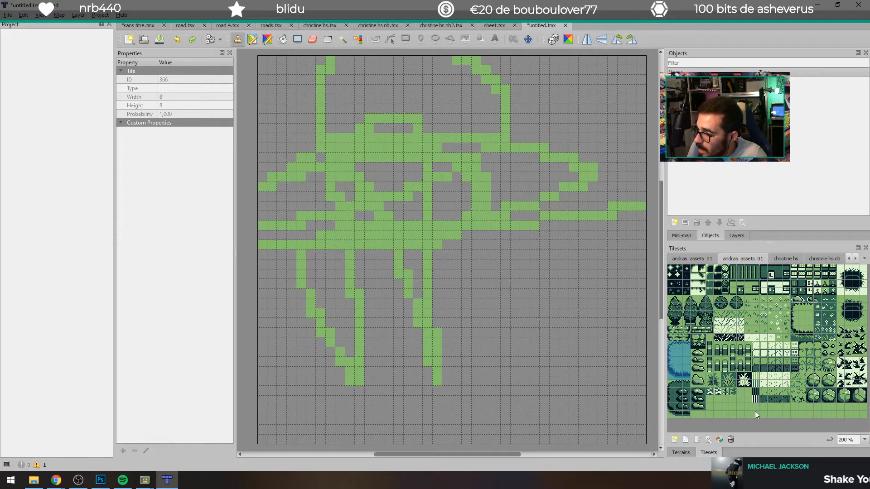
Step: Paint broad freehand strokes of the plain light green tile across the map's upper and middle areas
{"action": "left_click", "coordinate": [724, 406]}
{"action": "mouse_move", "coordinate": [528, 296]}
{"action": "left_mouse_down"}
{"action": "mouse_move", "coordinate": [492, 145]}
{"action": "mouse_move", "coordinate": [447, 292]}
{"action": "mouse_move", "coordinate": [412, 135]}
{"action": "mouse_move", "coordinate": [486, 247]}
{"action": "mouse_move", "coordinate": [388, 351]}
{"action": "mouse_move", "coordinate": [451, 51]}
{"action": "mouse_move", "coordinate": [642, 109]}
{"action": "mouse_move", "coordinate": [524, 54]}
{"action": "mouse_move", "coordinate": [503, 155]}
{"action": "mouse_move", "coordinate": [322, 62]}
{"action": "mouse_move", "coordinate": [350, 215]}
{"action": "left_mouse_up"}
{"action": "mouse_move", "coordinate": [280, 232]}
{"action": "left_mouse_down"}
{"action": "mouse_move", "coordinate": [316, 247]}
{"action": "mouse_move", "coordinate": [287, 159]}
{"action": "mouse_move", "coordinate": [254, 303]}
{"action": "left_mouse_up"}
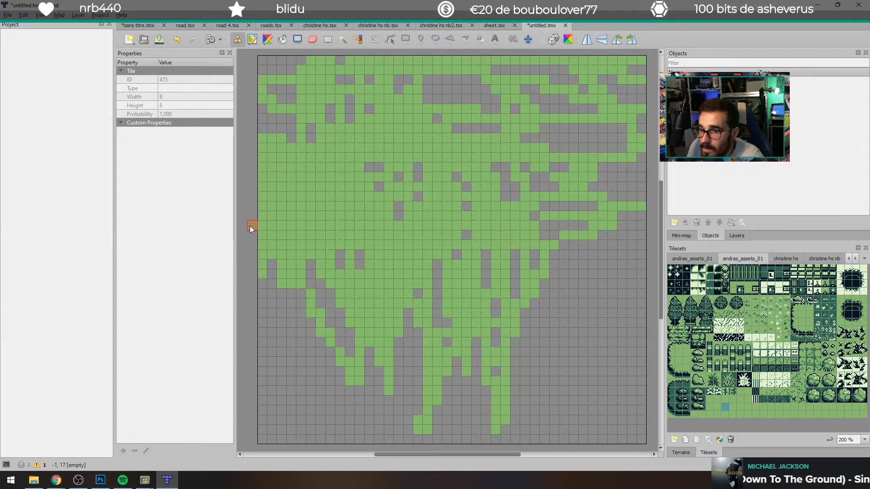
Step: Cover the map's bottom rows edge to edge with the plain light green tile and extend strokes into the gaps above
{"action": "left_click_drag", "start_coordinate": [252, 440], "coordinate": [635, 440]}
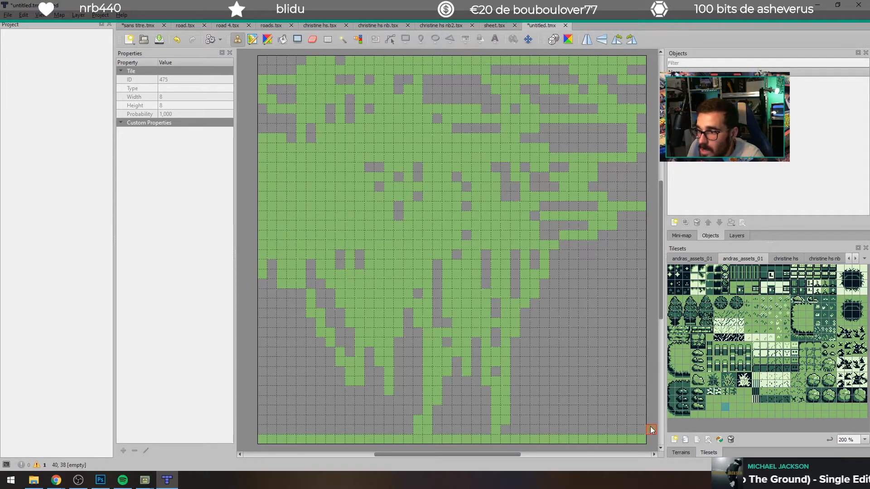
{"action": "mouse_move", "coordinate": [534, 426]}
{"action": "left_mouse_down"}
{"action": "mouse_move", "coordinate": [604, 428]}
{"action": "mouse_move", "coordinate": [417, 436]}
{"action": "left_mouse_up"}
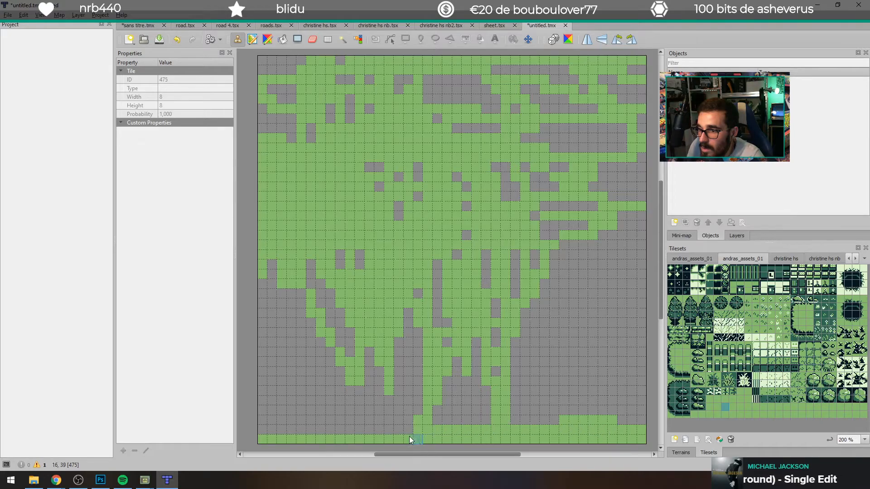
{"action": "mouse_move", "coordinate": [259, 431]}
{"action": "left_mouse_down"}
{"action": "mouse_move", "coordinate": [323, 419]}
{"action": "mouse_move", "coordinate": [642, 415]}
{"action": "mouse_move", "coordinate": [585, 421]}
{"action": "left_mouse_up"}
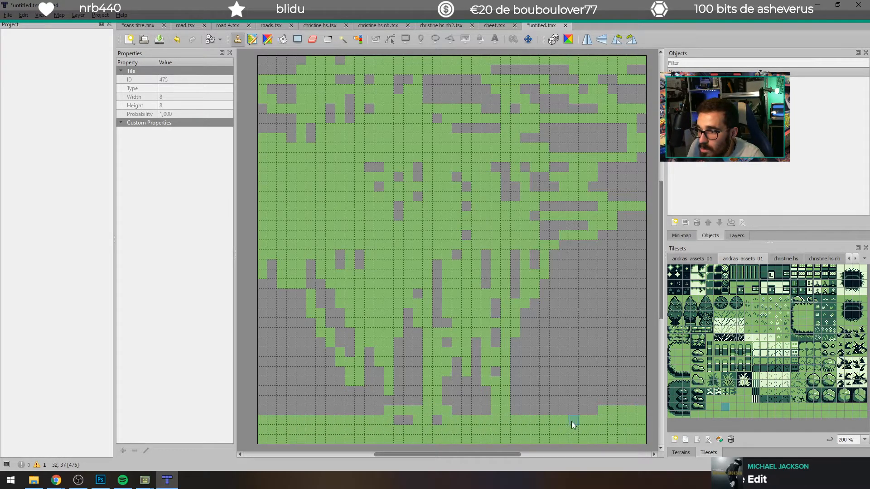
{"action": "left_click_drag", "start_coordinate": [376, 412], "coordinate": [278, 414]}
{"action": "mouse_move", "coordinate": [389, 414]}
{"action": "left_mouse_down"}
{"action": "mouse_move", "coordinate": [642, 411]}
{"action": "mouse_move", "coordinate": [275, 406]}
{"action": "left_mouse_up"}
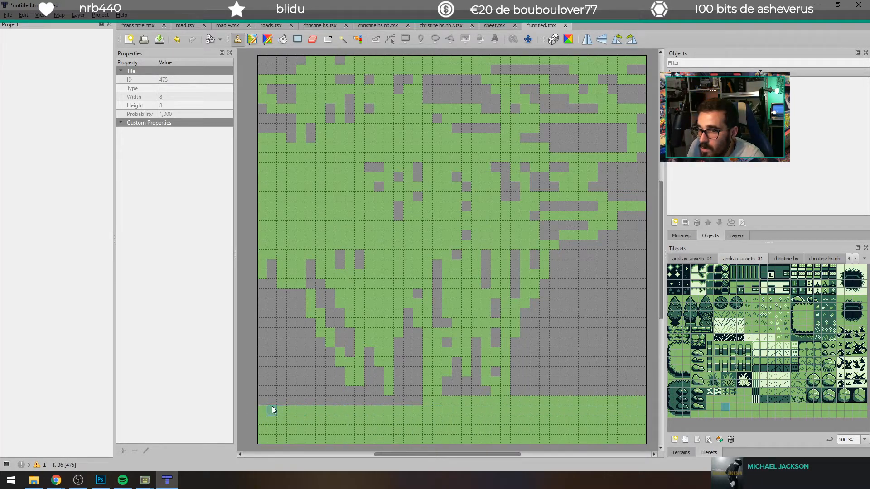
{"action": "mouse_move", "coordinate": [333, 401]}
{"action": "left_mouse_down"}
{"action": "mouse_move", "coordinate": [478, 396]}
{"action": "mouse_move", "coordinate": [270, 393]}
{"action": "mouse_move", "coordinate": [617, 390]}
{"action": "mouse_move", "coordinate": [506, 386]}
{"action": "left_mouse_up"}
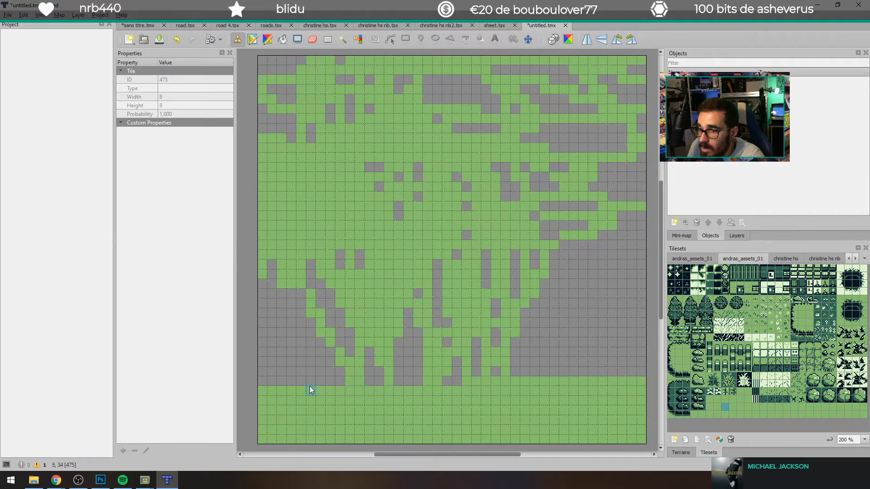
{"action": "left_click_drag", "start_coordinate": [249, 383], "coordinate": [547, 382]}
{"action": "left_click", "coordinate": [658, 370]}
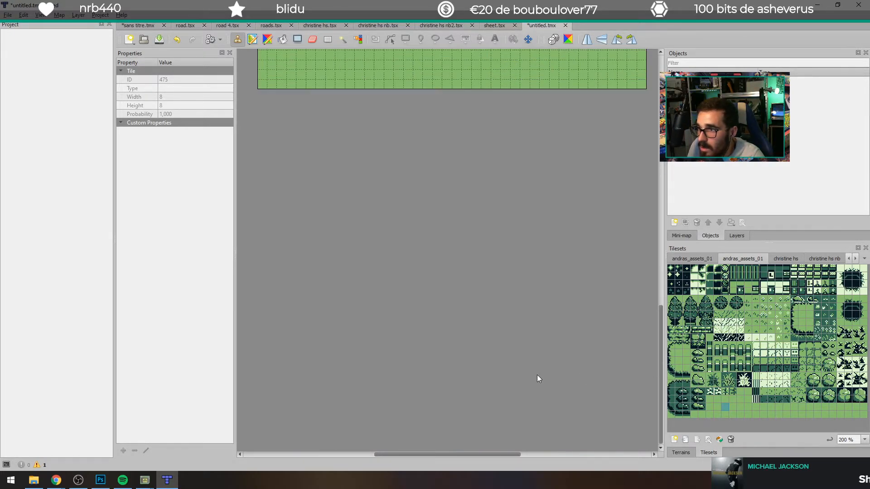
{"action": "scroll", "coordinate": [537, 377], "scroll_direction": "up", "scroll_amount": 10}
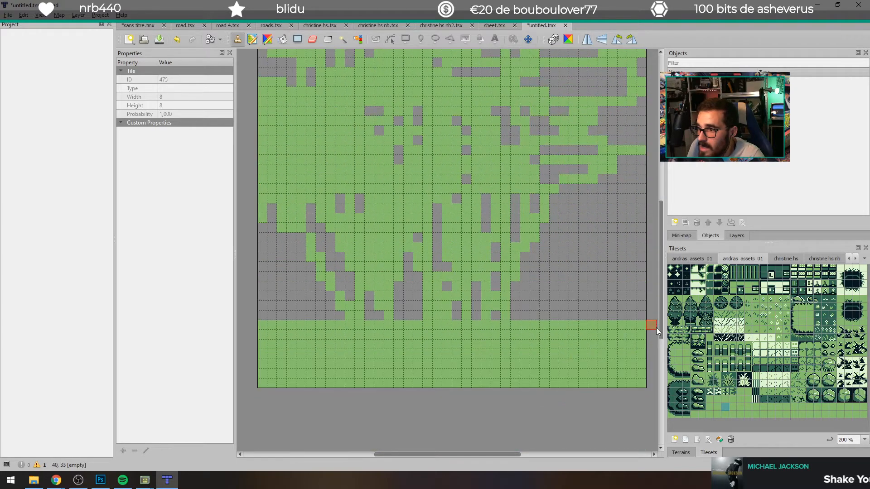
{"action": "mouse_move", "coordinate": [266, 324]}
{"action": "left_mouse_down"}
{"action": "mouse_move", "coordinate": [272, 194]}
{"action": "mouse_move", "coordinate": [303, 354]}
{"action": "mouse_move", "coordinate": [306, 299]}
{"action": "mouse_move", "coordinate": [343, 163]}
{"action": "mouse_move", "coordinate": [298, 231]}
{"action": "mouse_move", "coordinate": [352, 323]}
{"action": "left_mouse_up"}
{"action": "mouse_move", "coordinate": [381, 234]}
{"action": "left_mouse_down"}
{"action": "mouse_move", "coordinate": [395, 346]}
{"action": "mouse_move", "coordinate": [435, 190]}
{"action": "mouse_move", "coordinate": [425, 373]}
{"action": "mouse_move", "coordinate": [405, 224]}
{"action": "mouse_move", "coordinate": [489, 205]}
{"action": "mouse_move", "coordinate": [506, 338]}
{"action": "mouse_move", "coordinate": [577, 152]}
{"action": "left_mouse_up"}
Step: Bucket-fill the empty gaps in the map's middle and lower areas with the plain light green tile
{"action": "left_click", "coordinate": [282, 40]}
{"action": "left_click", "coordinate": [599, 195]}
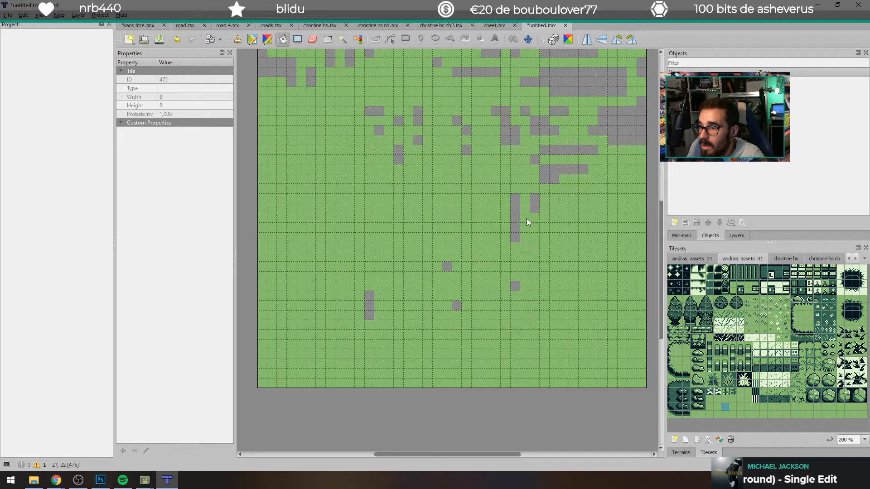
{"action": "left_click", "coordinate": [512, 222]}
{"action": "left_click", "coordinate": [457, 306]}
{"action": "left_click", "coordinate": [444, 268]}
{"action": "left_click", "coordinate": [367, 304]}
{"action": "left_click", "coordinate": [615, 115]}
{"action": "left_click", "coordinate": [537, 157]}
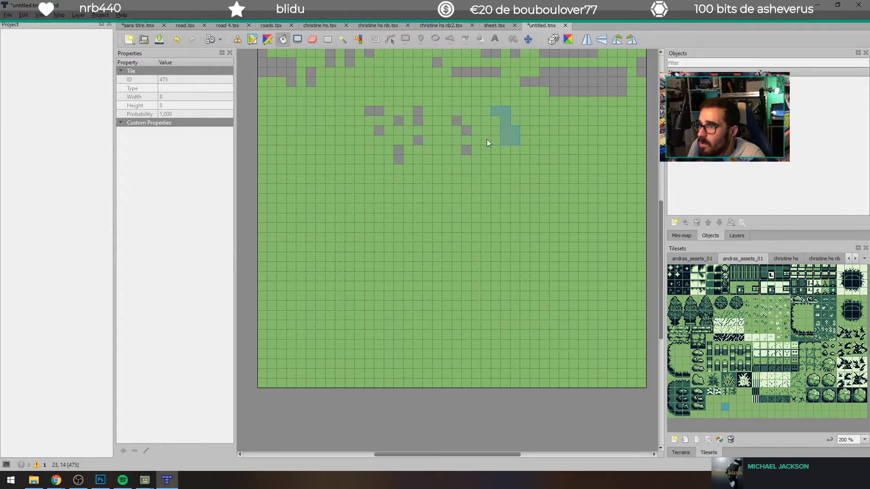
{"action": "left_click", "coordinate": [456, 120]}
{"action": "left_click", "coordinate": [466, 149]}
{"action": "left_click", "coordinate": [416, 140]}
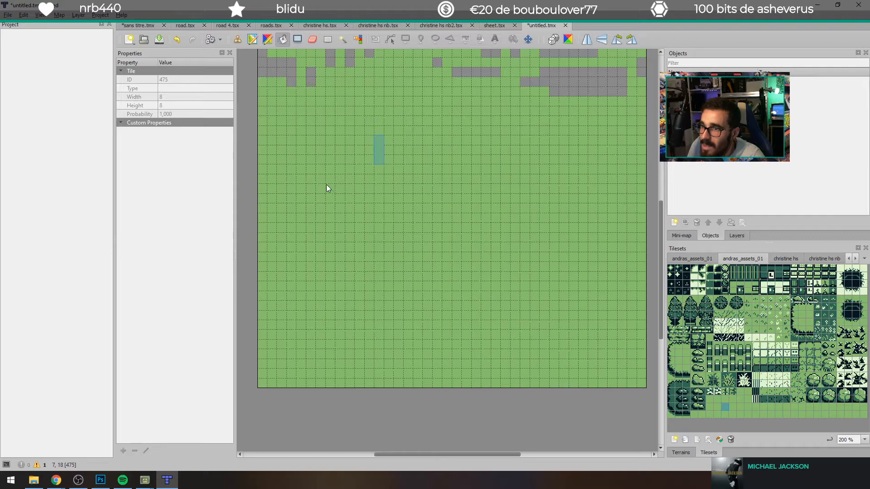
Step: Bucket-fill the remaining empty patches in the map's top rows with the same light green tile
{"action": "scroll", "coordinate": [367, 291], "scroll_direction": "up", "scroll_amount": 8}
{"action": "scroll", "coordinate": [285, 254], "scroll_direction": "down", "scroll_amount": 5}
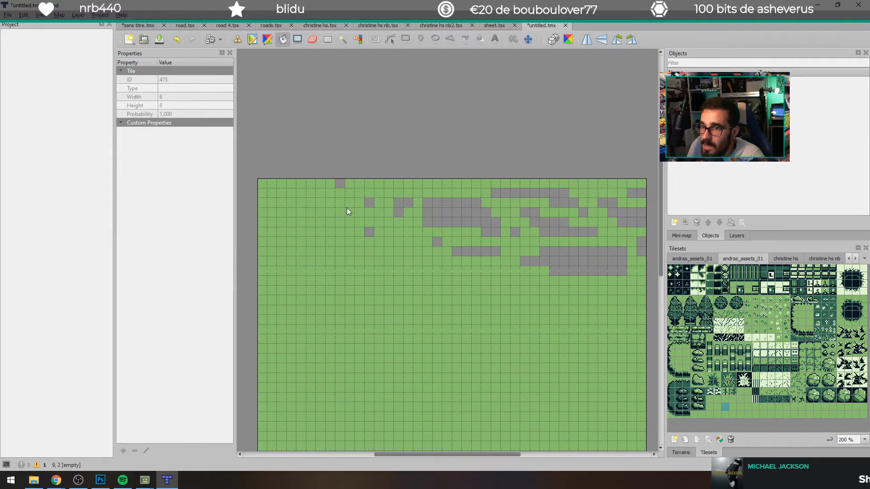
{"action": "left_click", "coordinate": [398, 209]}
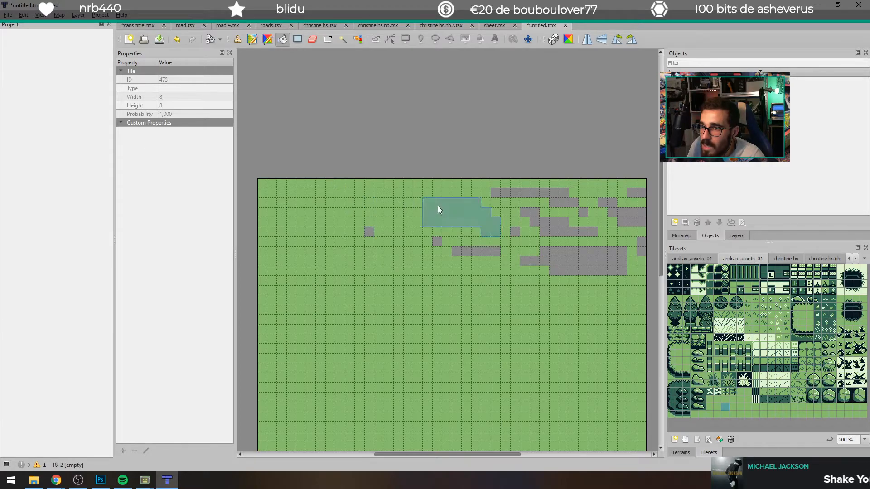
{"action": "left_click", "coordinate": [370, 231]}
{"action": "left_click", "coordinate": [432, 221]}
{"action": "left_click", "coordinate": [434, 241]}
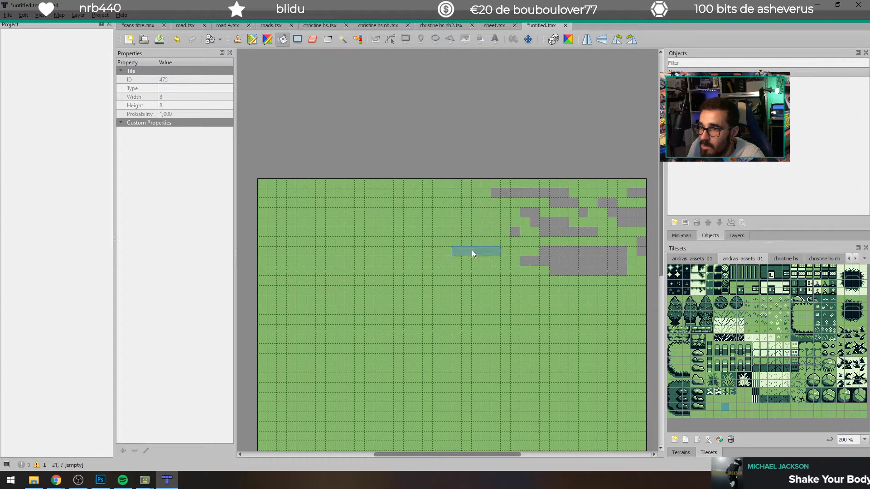
{"action": "left_click", "coordinate": [470, 249]}
{"action": "left_click", "coordinate": [535, 221]}
{"action": "left_click", "coordinate": [535, 195]}
{"action": "left_click", "coordinate": [515, 230]}
{"action": "left_click", "coordinate": [547, 258]}
{"action": "left_click", "coordinate": [584, 213]}
{"action": "left_click", "coordinate": [600, 203]}
{"action": "left_click", "coordinate": [633, 196]}
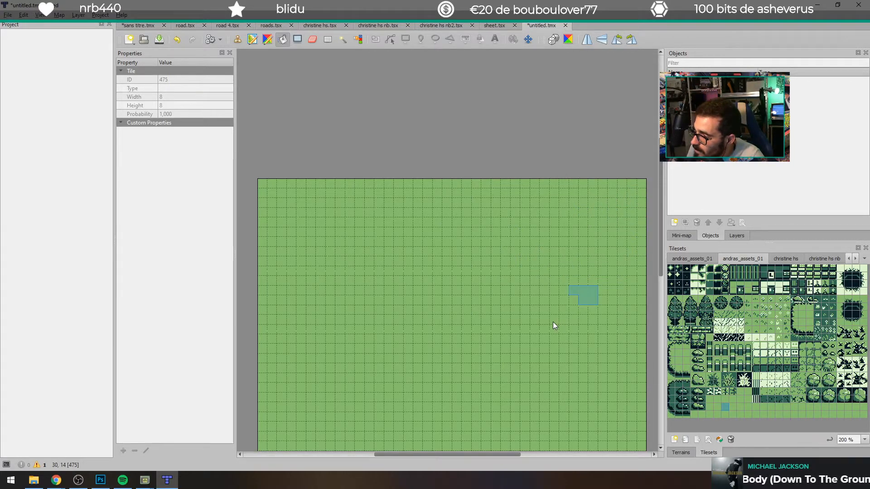
{"action": "scroll", "coordinate": [553, 321], "scroll_direction": "down", "scroll_amount": 3}
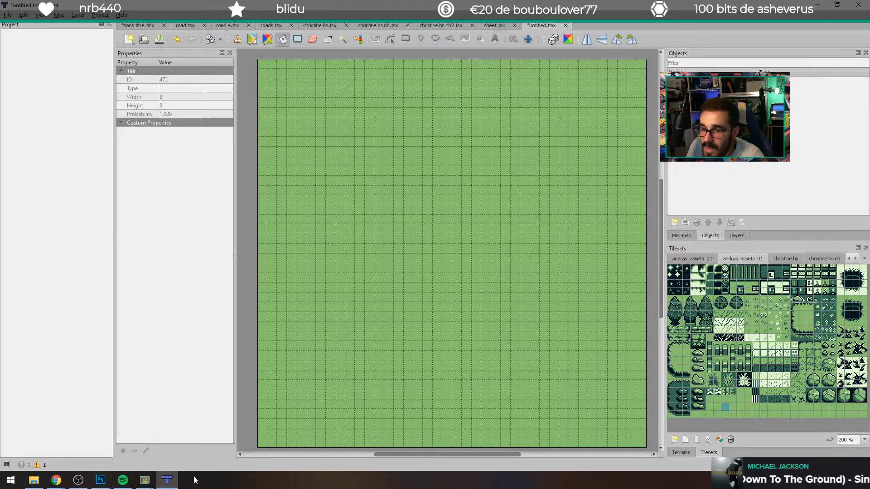
Step: Switch to Chrome and search Google for "rca to hdmi" in a new tab
{"action": "mouse_move", "coordinate": [56, 480]}
{"action": "left_click", "coordinate": [104, 435]}
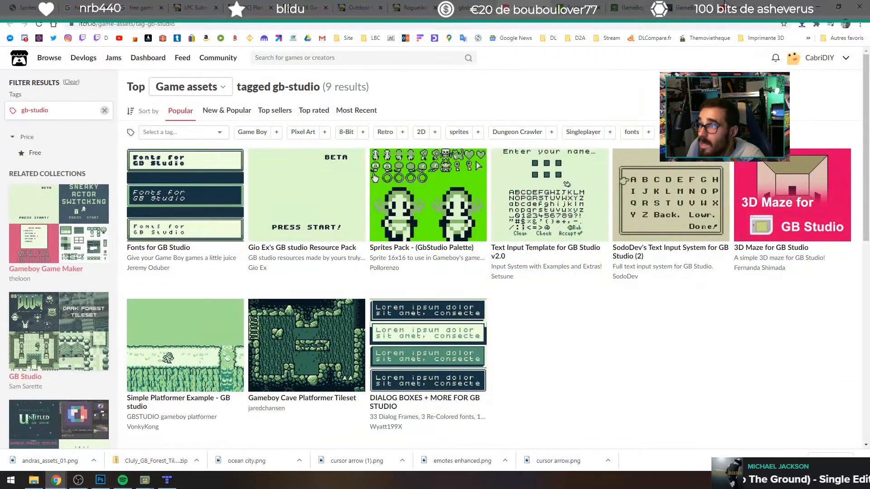
{"action": "left_click", "coordinate": [788, 5]}
{"action": "type", "text": "rc"}
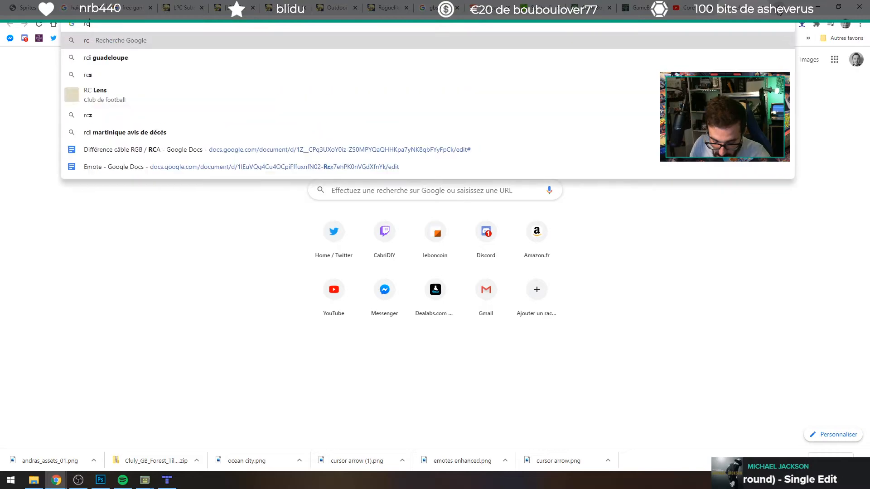
{"action": "type", "text": "a to hdmi"}
{"action": "key", "text": "Return"}
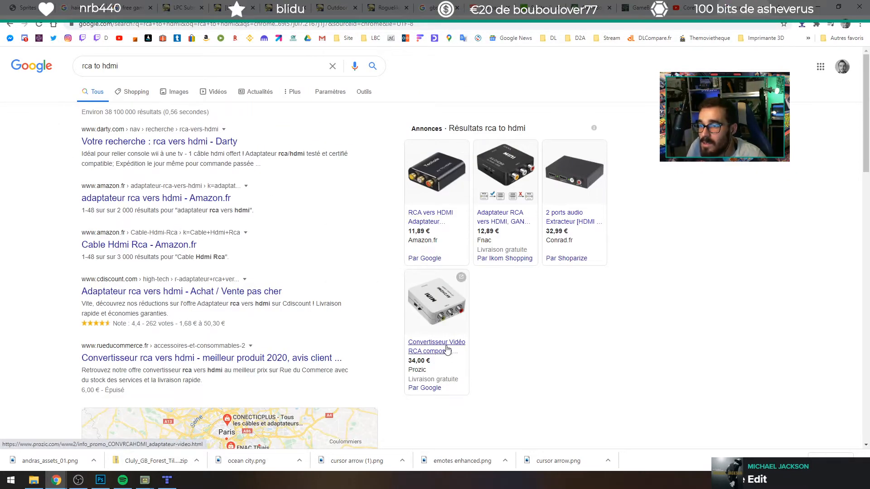
Step: Examine Prozic's RCA composite to HDMI converter page and the search results, close the tab and return to Tiled
{"action": "left_click", "coordinate": [446, 339]}
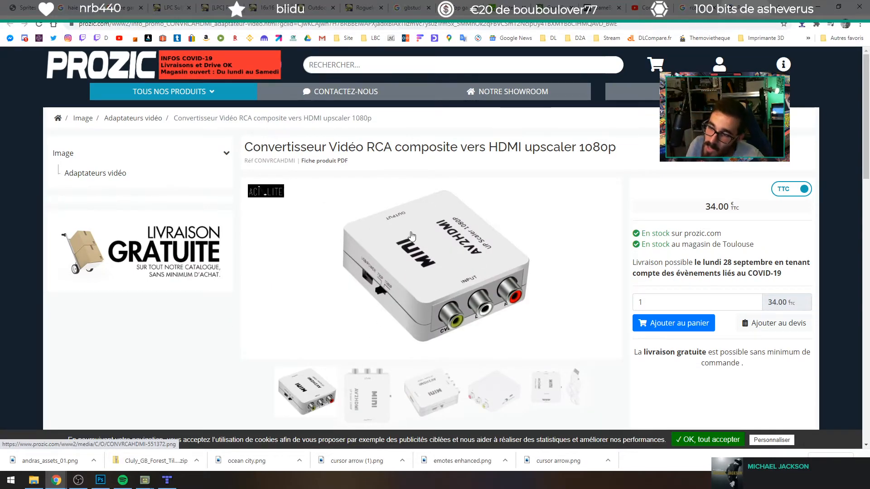
{"action": "left_click", "coordinate": [444, 403]}
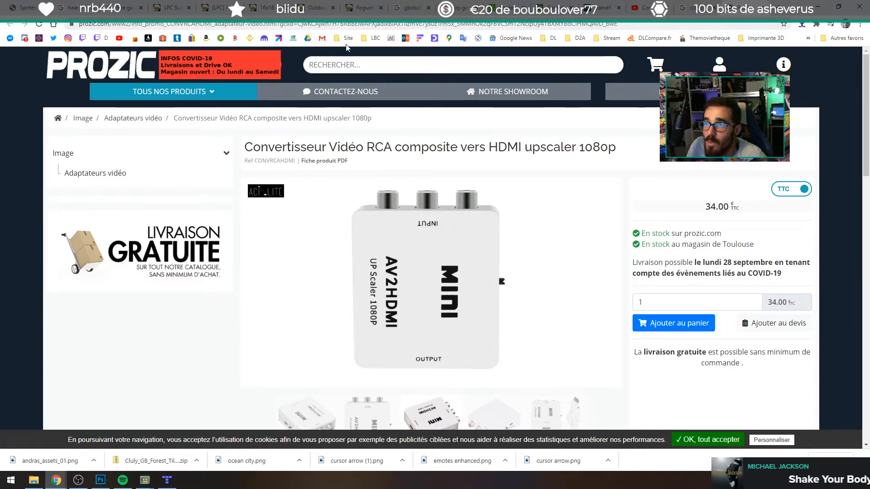
{"action": "key", "text": "alt+Left"}
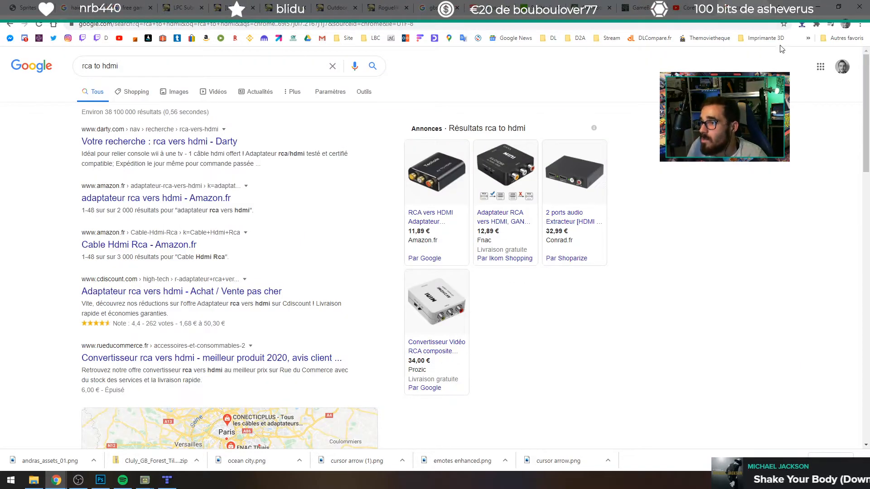
{"action": "scroll", "coordinate": [503, 294], "scroll_direction": "down", "scroll_amount": 3}
{"action": "scroll", "coordinate": [608, 246], "scroll_direction": "up", "scroll_amount": 3}
{"action": "scroll", "coordinate": [569, 259], "scroll_direction": "down", "scroll_amount": 5}
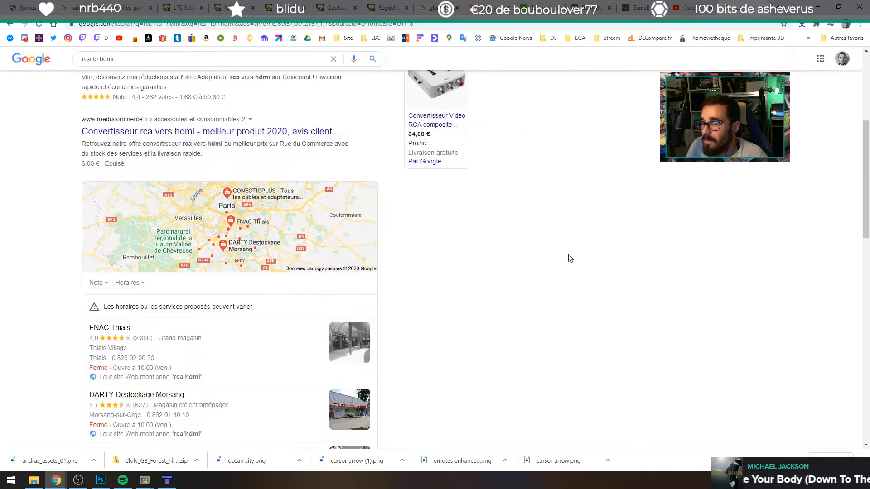
{"action": "middle_click", "coordinate": [732, 4]}
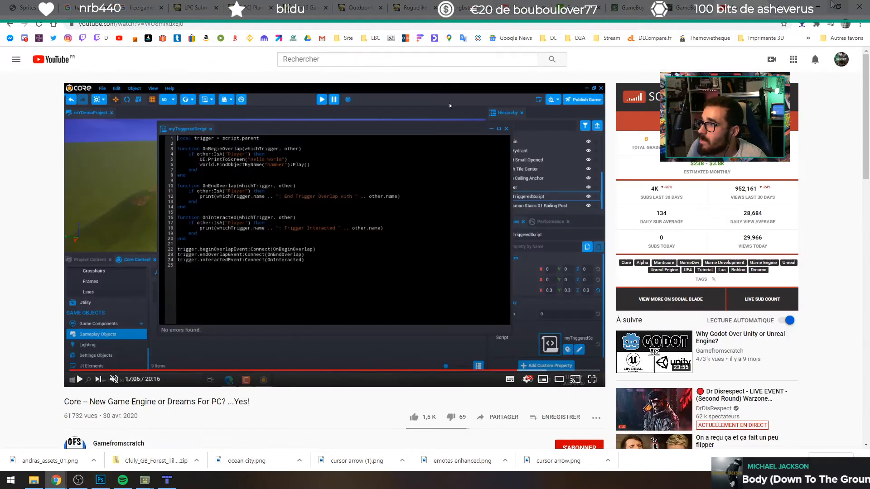
{"action": "left_click", "coordinate": [814, 4]}
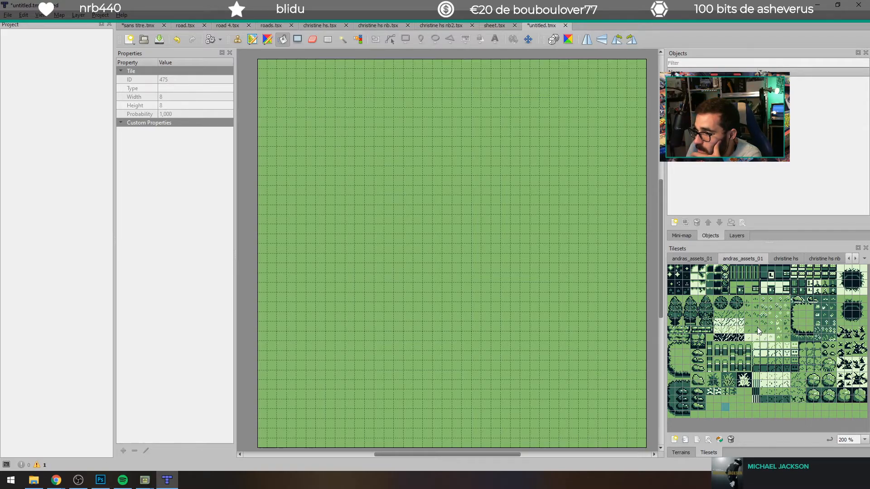
Step: Stamp the 3 by 5 clearing block from andras_assets_01 flush against the map's right edge, two rows below the top
{"action": "left_click", "coordinate": [672, 345]}
{"action": "mouse_move", "coordinate": [673, 346]}
{"action": "left_mouse_down"}
{"action": "mouse_move", "coordinate": [686, 362]}
{"action": "mouse_move", "coordinate": [676, 347]}
{"action": "left_mouse_up"}
{"action": "right_click", "coordinate": [681, 366]}
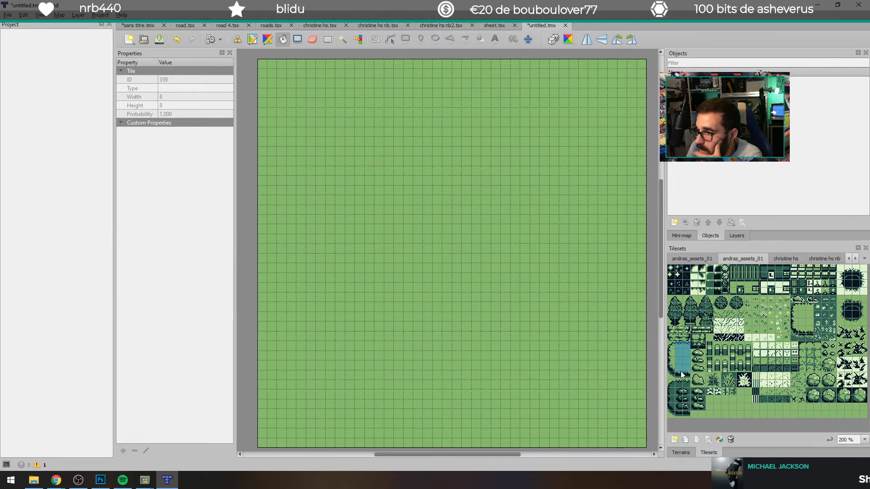
{"action": "left_click", "coordinate": [621, 333]}
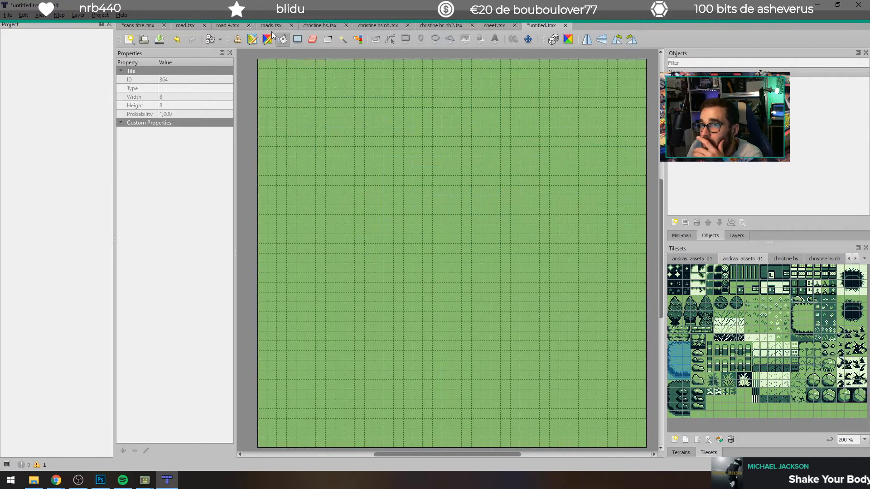
{"action": "left_click", "coordinate": [232, 40]}
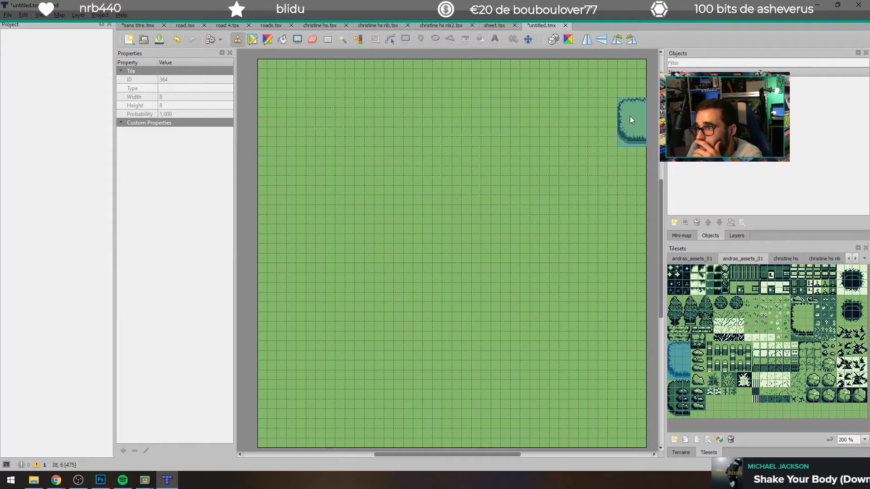
{"action": "left_click", "coordinate": [632, 107]}
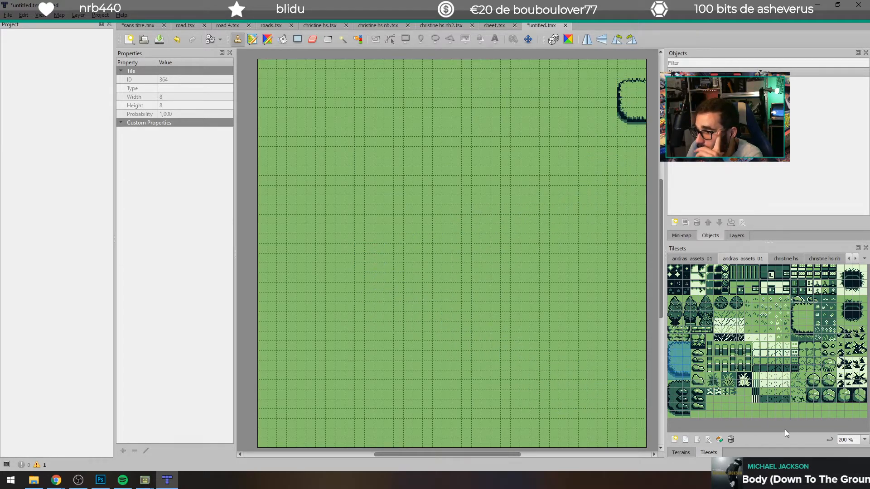
Step: Enlarge the tileset to 300 % and stamp its two-tile white flower strip at four scattered spots in the map's upper half
{"action": "left_click", "coordinate": [714, 381]}
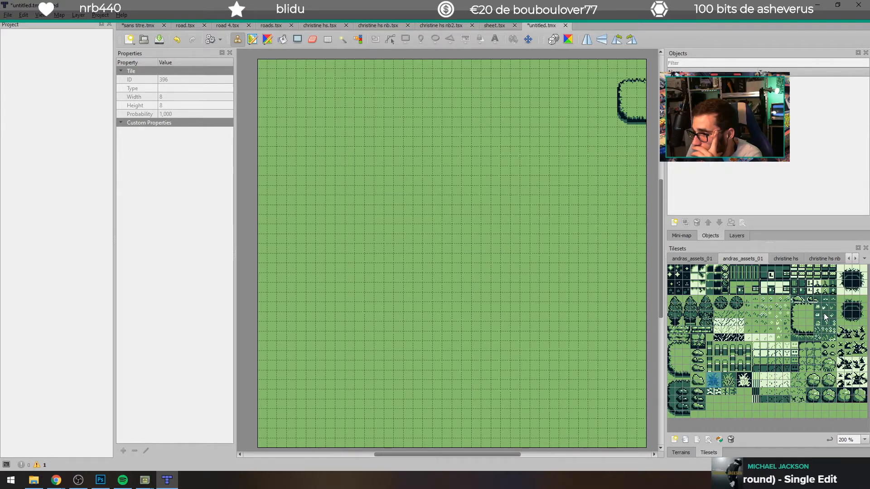
{"action": "left_click", "coordinate": [864, 439]}
{"action": "left_click", "coordinate": [850, 426]}
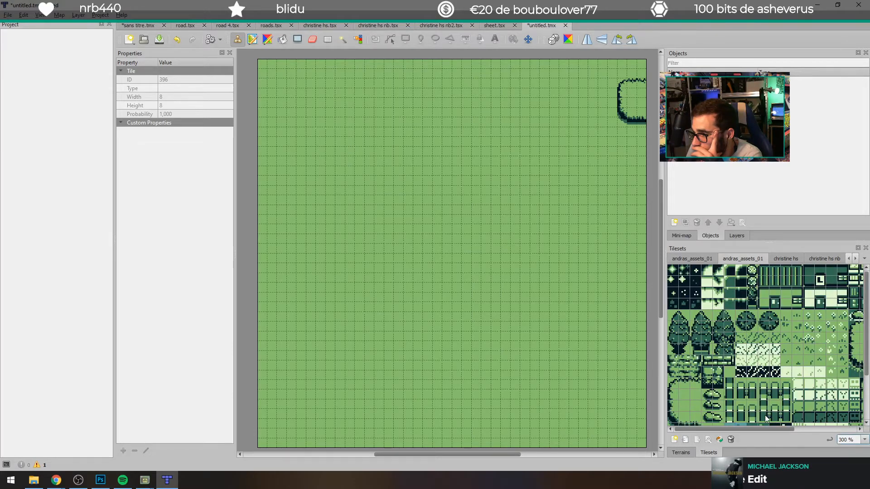
{"action": "left_click_drag", "start_coordinate": [770, 428], "coordinate": [787, 429]}
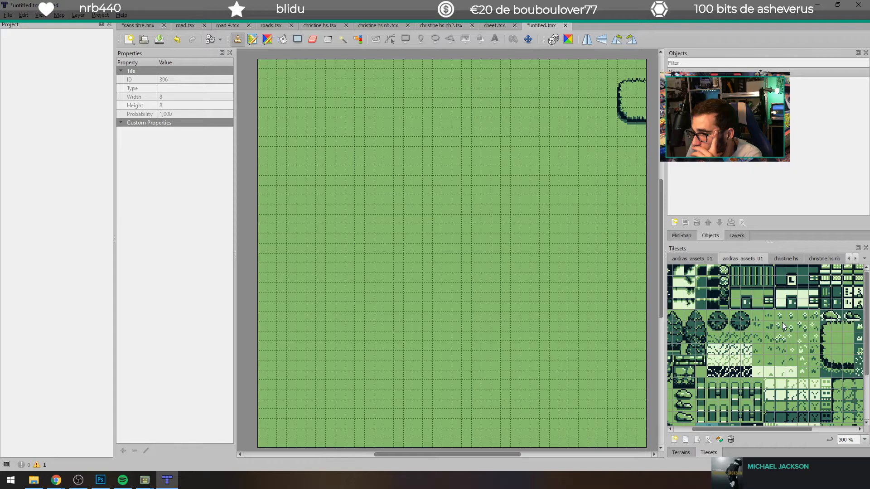
{"action": "left_click", "coordinate": [781, 326]}
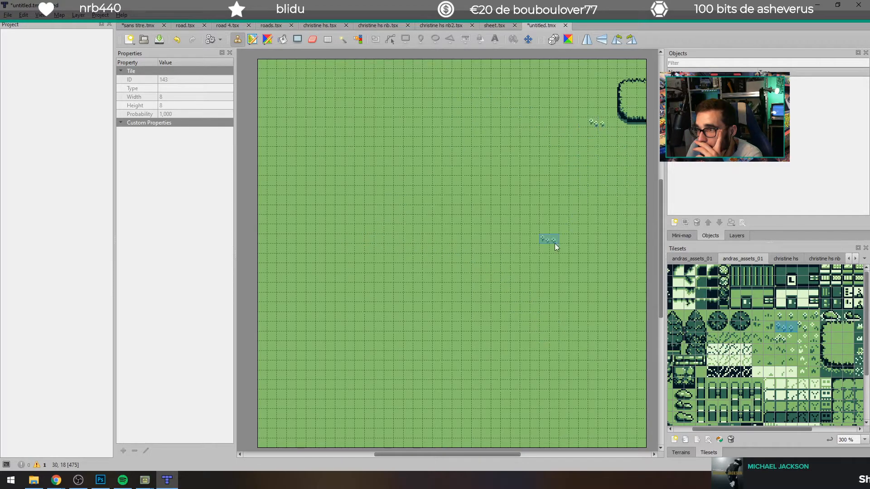
{"action": "left_click", "coordinate": [509, 168]}
{"action": "left_click", "coordinate": [292, 101]}
{"action": "left_click", "coordinate": [324, 235]}
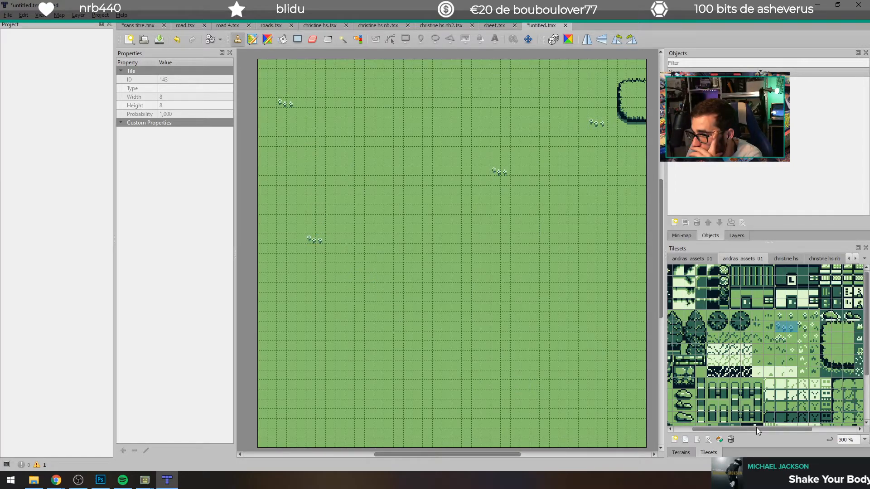
{"action": "left_click_drag", "start_coordinate": [749, 428], "coordinate": [760, 425]}
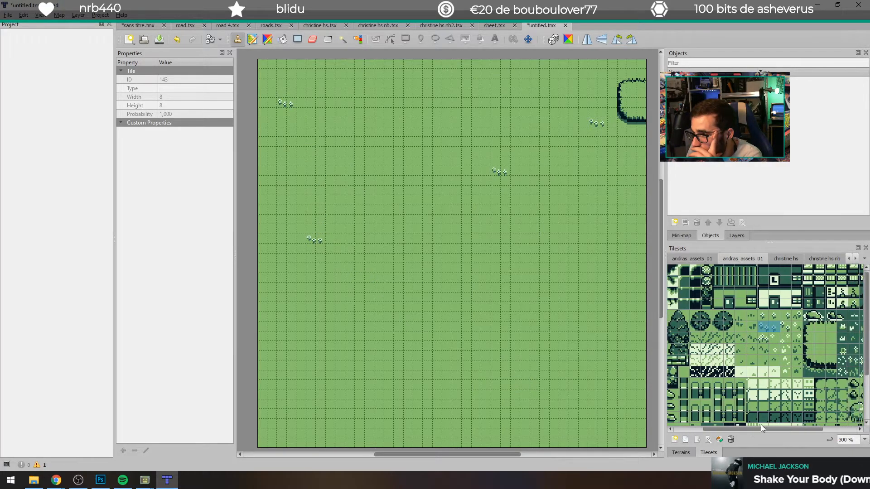
Step: Stamp the 4 by 4 tile house with the striped roof in the map's upper middle, three rows below the top edge
{"action": "left_click_drag", "start_coordinate": [716, 267], "coordinate": [749, 303]}
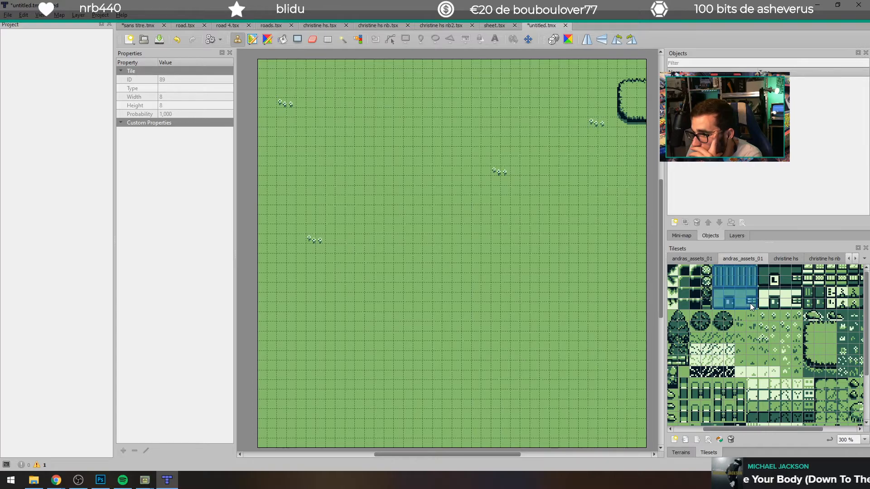
{"action": "left_click", "coordinate": [462, 113]}
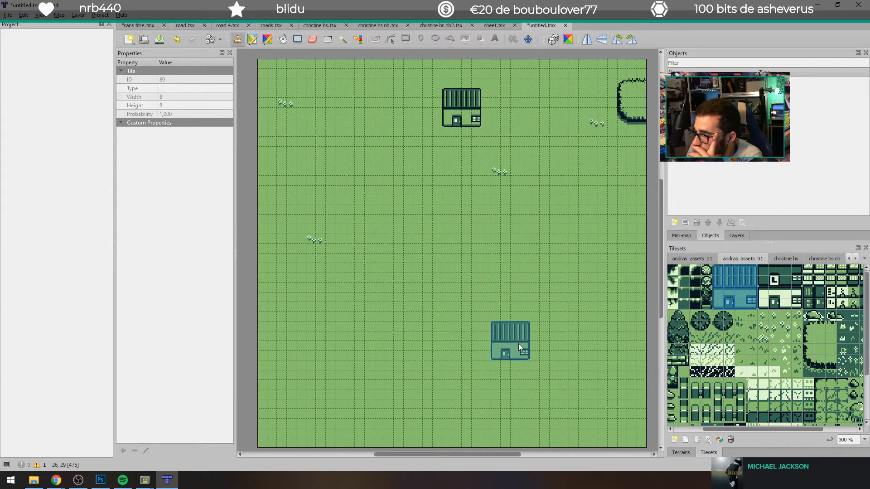
Step: Stamp the small rock tile southwest of the house and near the map's right edge, undoing the stray row of rocks in the lower middle
{"action": "left_click_drag", "start_coordinate": [726, 427], "coordinate": [759, 425]}
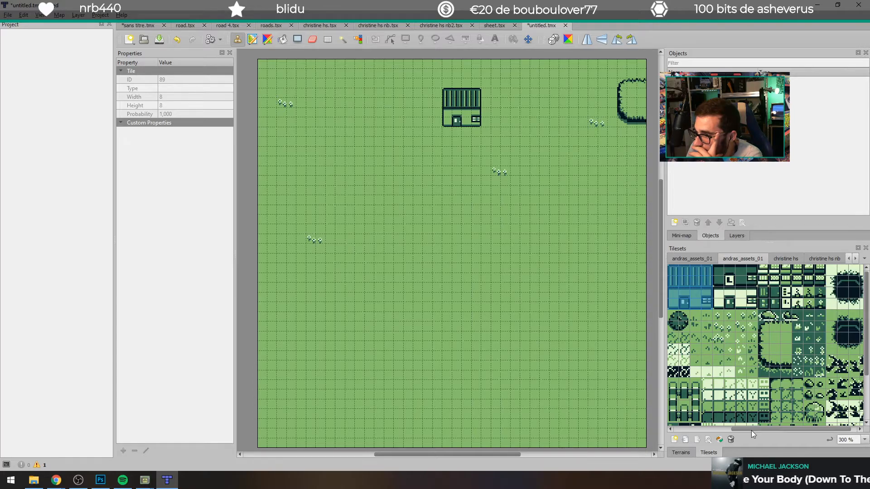
{"action": "scroll", "coordinate": [752, 397], "scroll_direction": "down", "scroll_amount": 3}
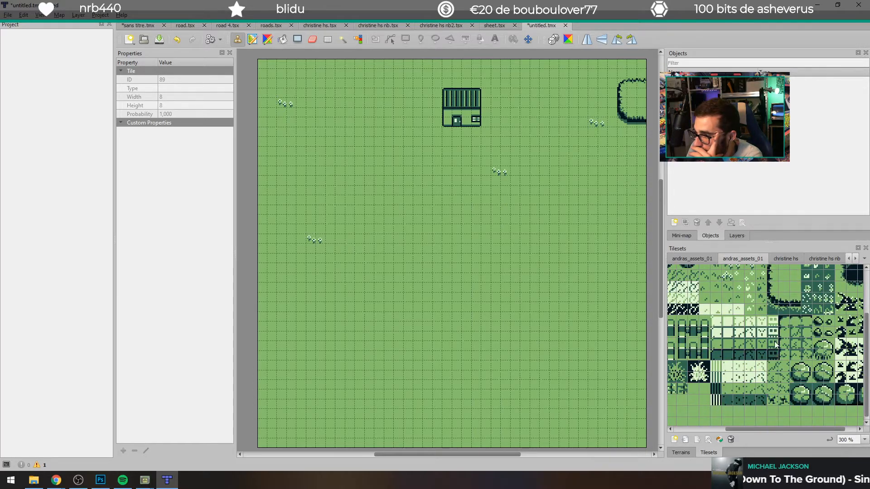
{"action": "left_click", "coordinate": [817, 321]}
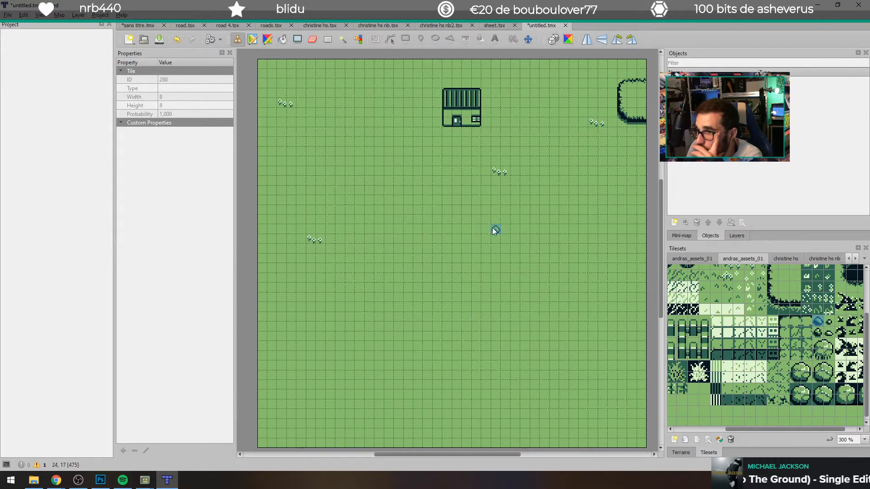
{"action": "left_click", "coordinate": [360, 142]}
{"action": "left_click", "coordinate": [602, 210]}
{"action": "left_click_drag", "start_coordinate": [496, 336], "coordinate": [446, 326]}
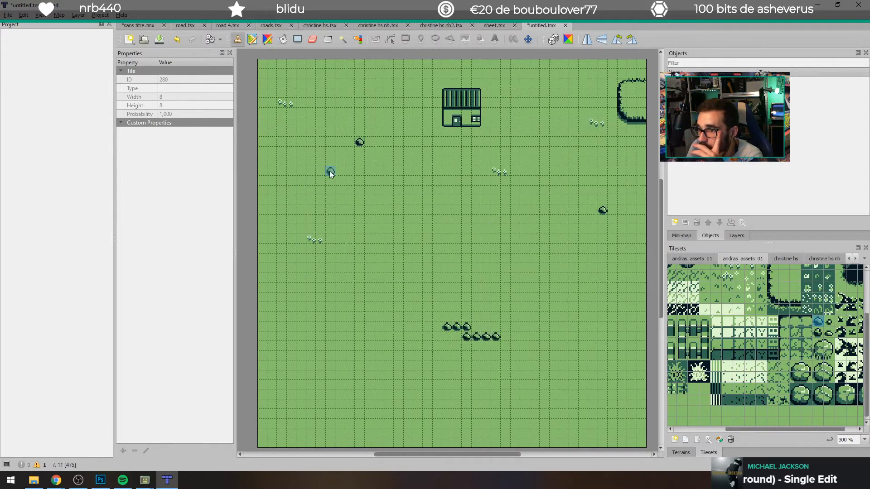
{"action": "key", "text": "ctrl+z"}
Step: Stamp four more small rocks around the map's outer areas, overwriting the extra one beside the upper-right rock with plain grass
{"action": "left_click", "coordinate": [321, 190]}
{"action": "left_click", "coordinate": [329, 325]}
{"action": "left_click", "coordinate": [554, 298]}
{"action": "left_click", "coordinate": [583, 151]}
{"action": "left_click", "coordinate": [593, 152]}
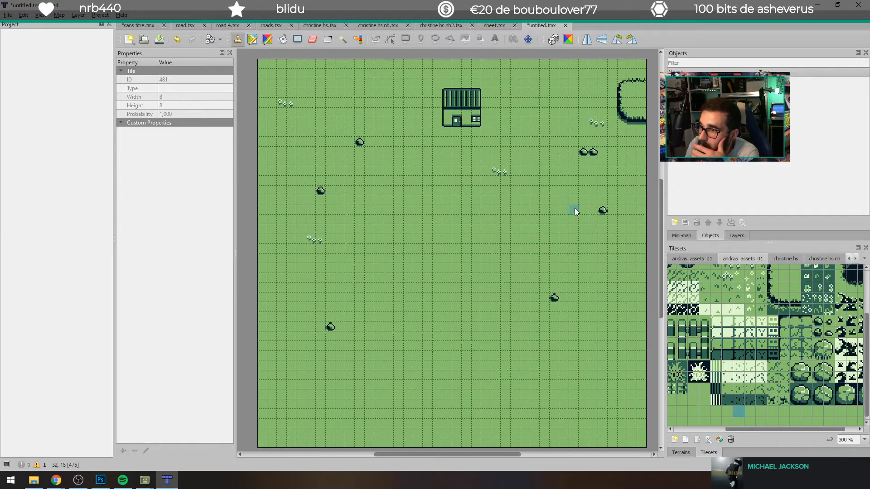
{"action": "right_click", "coordinate": [575, 284]}
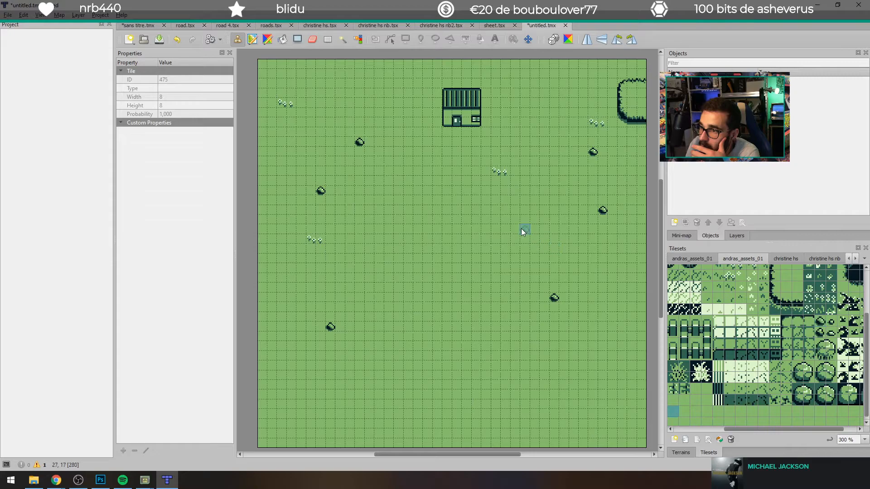
Step: Stamp the 2 by 4 tile conifer at four scattered spots in the open grass below the house
{"action": "left_click_drag", "start_coordinate": [761, 429], "coordinate": [707, 411]}
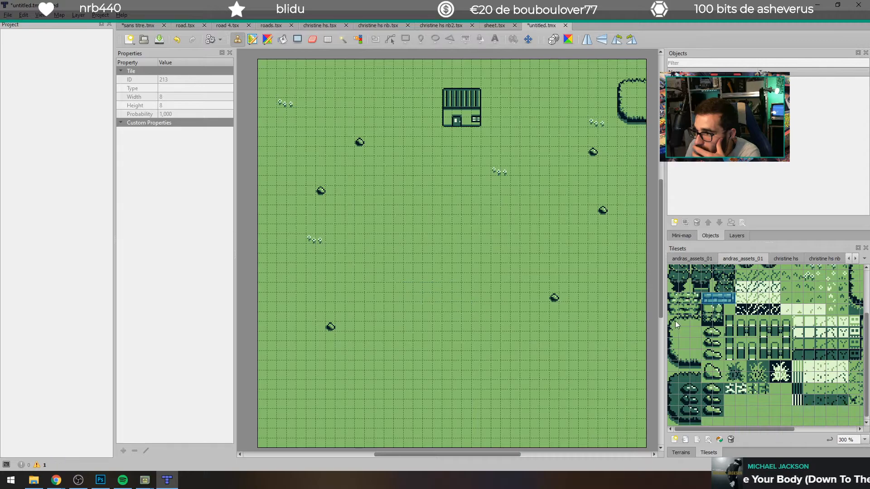
{"action": "scroll", "coordinate": [689, 317], "scroll_direction": "up", "scroll_amount": 1}
{"action": "left_click", "coordinate": [686, 287]}
{"action": "left_click_drag", "start_coordinate": [686, 288], "coordinate": [686, 306]}
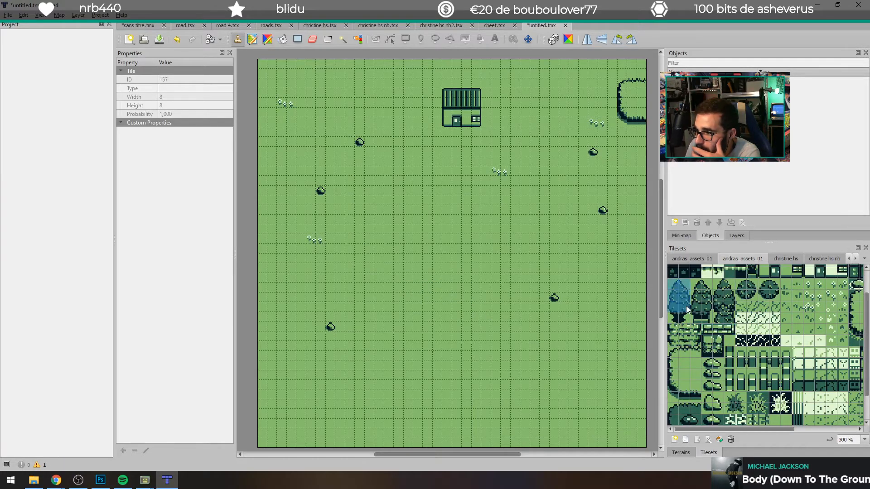
{"action": "left_click", "coordinate": [362, 198]}
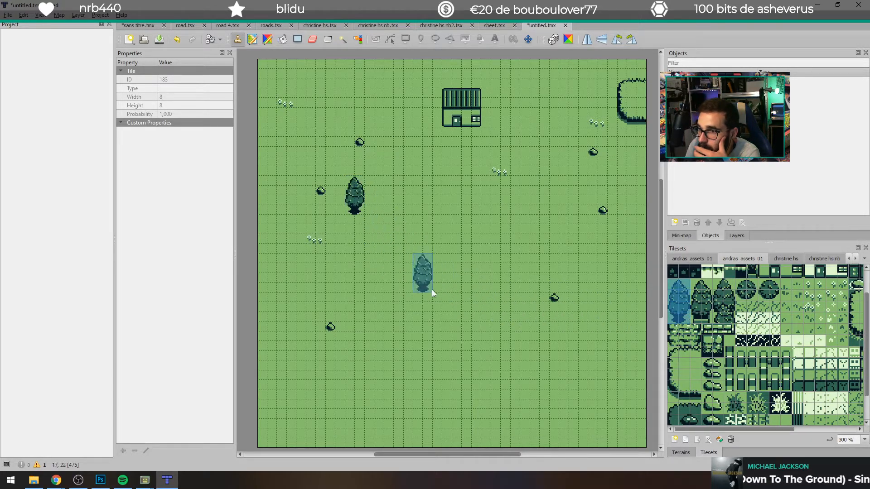
{"action": "left_click", "coordinate": [597, 354]}
{"action": "left_click", "coordinate": [558, 227]}
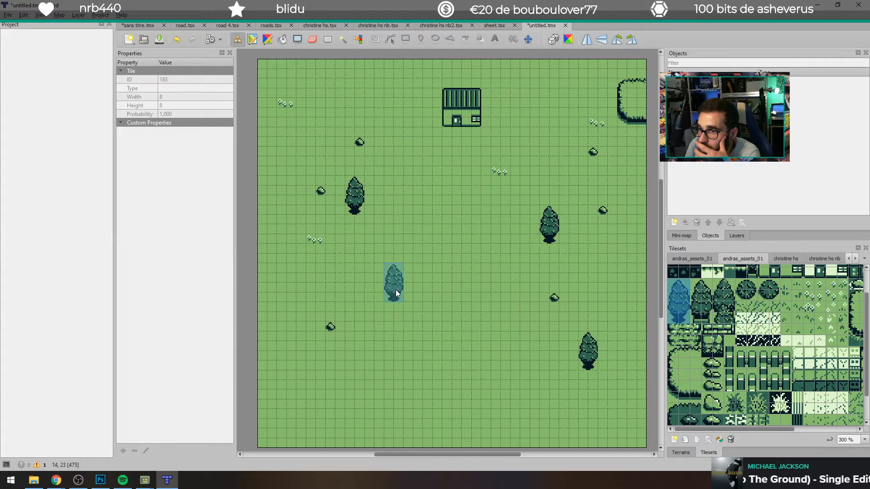
{"action": "left_click", "coordinate": [410, 294]}
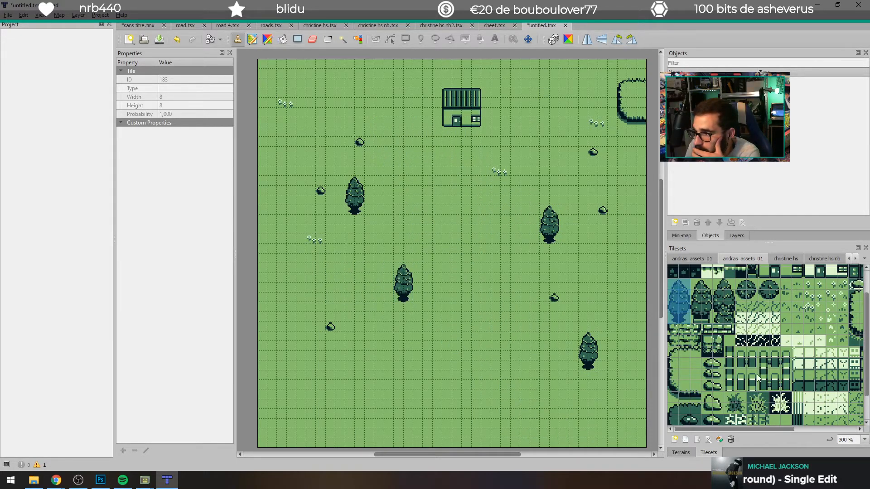
Step: Stamp one 2 by 2 tile round bush left of the conifer in the map's centre-left area
{"action": "left_click", "coordinate": [745, 290]}
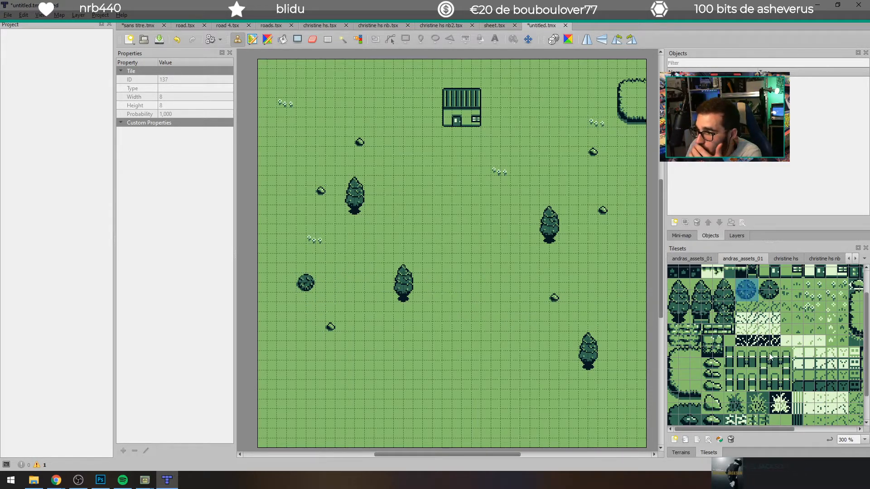
{"action": "scroll", "coordinate": [743, 360], "scroll_direction": "up", "scroll_amount": 1}
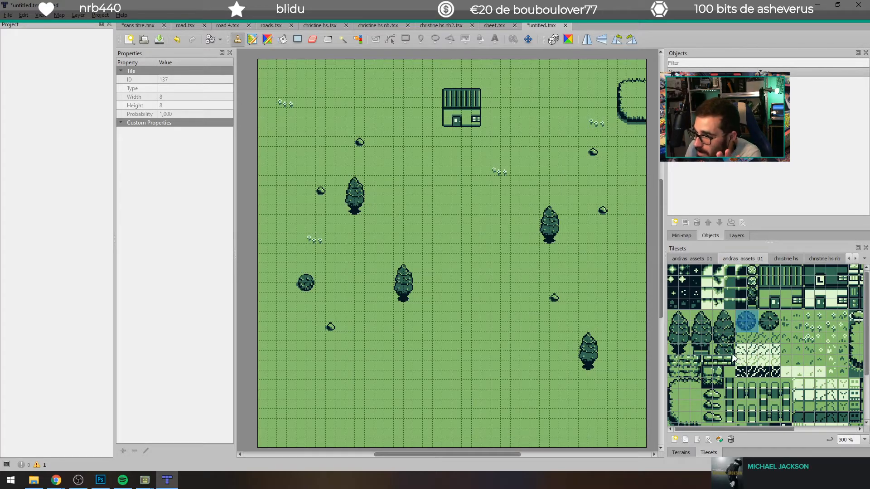
{"action": "scroll", "coordinate": [739, 282], "scroll_direction": "down", "scroll_amount": 1}
{"action": "scroll", "coordinate": [731, 311], "scroll_direction": "up", "scroll_amount": 1}
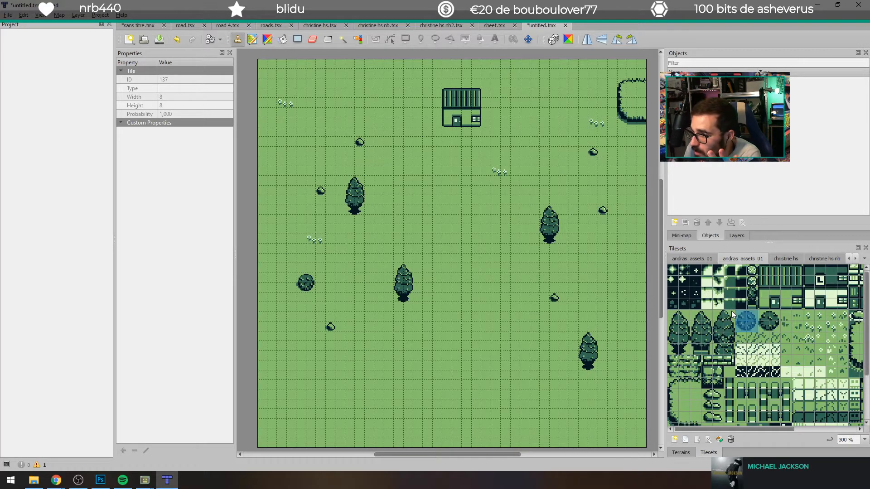
Step: Place single-tile flowering bushes directly below the house on both sides of its door, replacing the one under the right corner with grass
{"action": "left_click", "coordinate": [752, 271]}
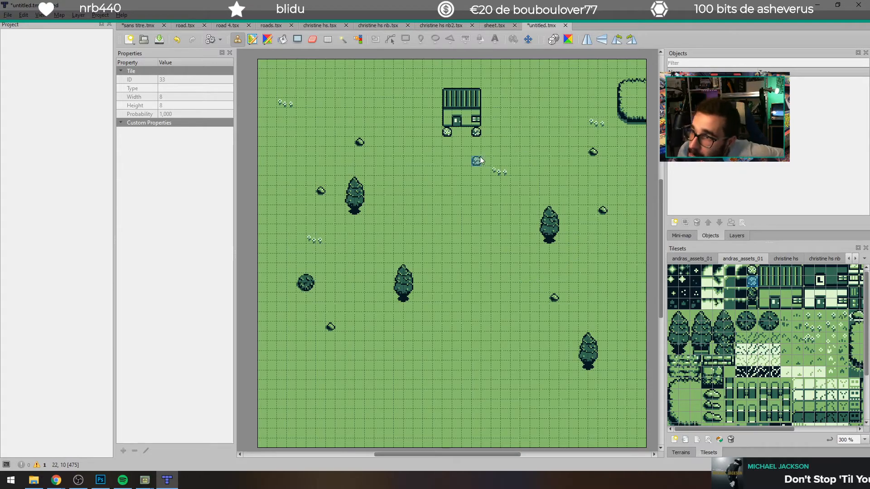
{"action": "right_click", "coordinate": [506, 151]}
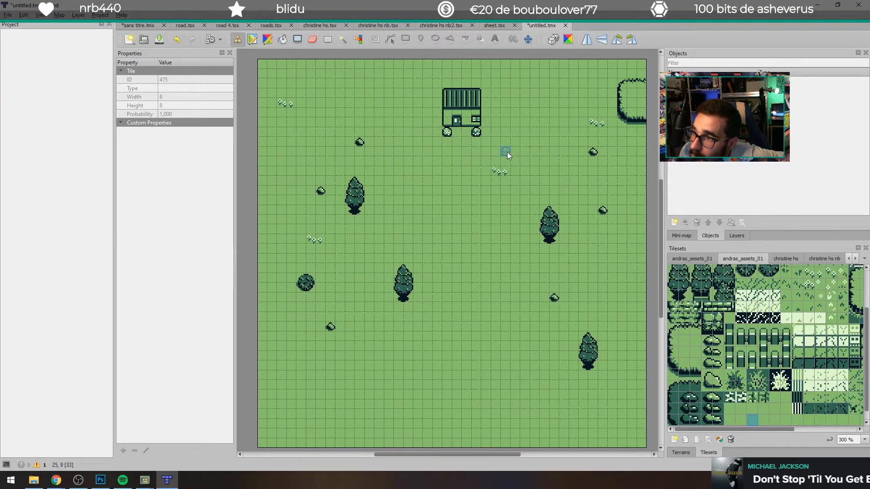
{"action": "left_click", "coordinate": [475, 133]}
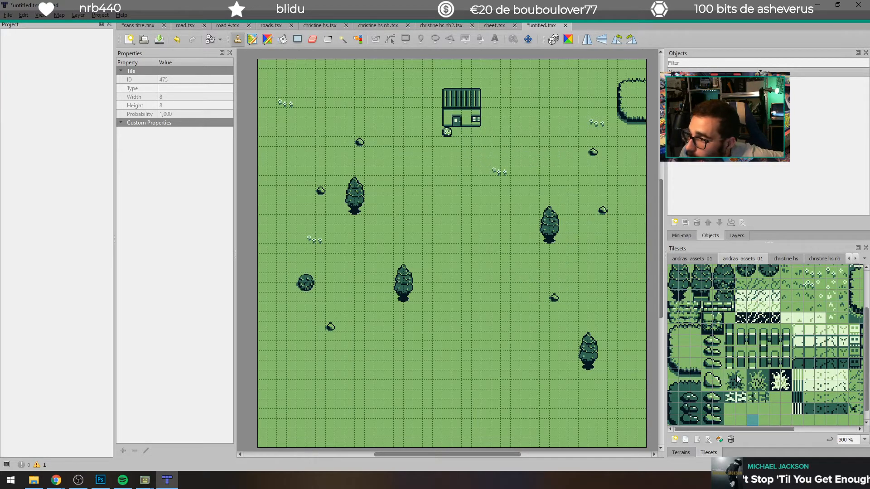
{"action": "scroll", "coordinate": [724, 312], "scroll_direction": "up", "scroll_amount": 2}
{"action": "left_click", "coordinate": [753, 281]}
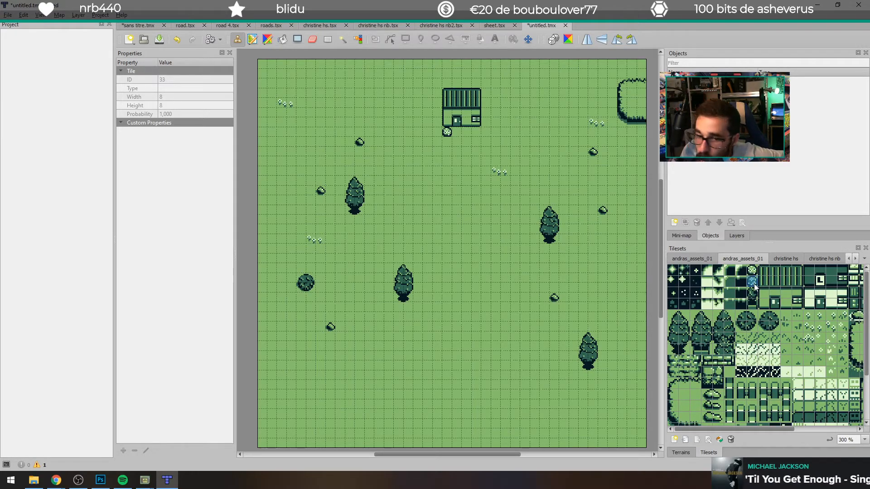
{"action": "left_click", "coordinate": [467, 131]}
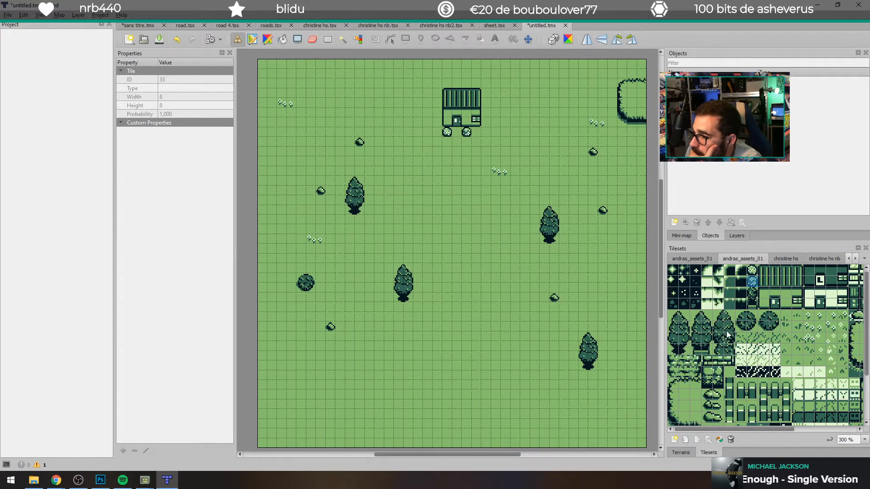
Step: Examine the lower rows of the andras_assets_01 tileset across its width for further scenery tiles
{"action": "scroll", "coordinate": [749, 346], "scroll_direction": "down", "scroll_amount": 2}
{"action": "scroll", "coordinate": [743, 347], "scroll_direction": "down", "scroll_amount": 1}
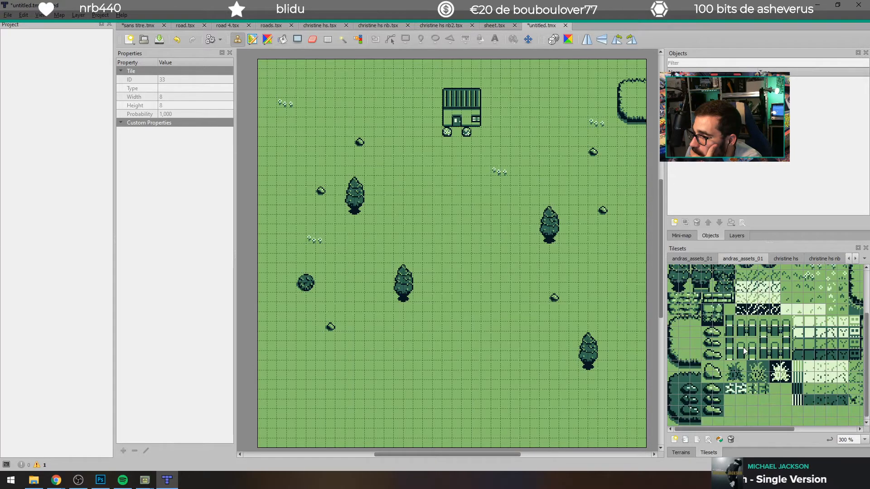
{"action": "left_click_drag", "start_coordinate": [727, 430], "coordinate": [804, 430]}
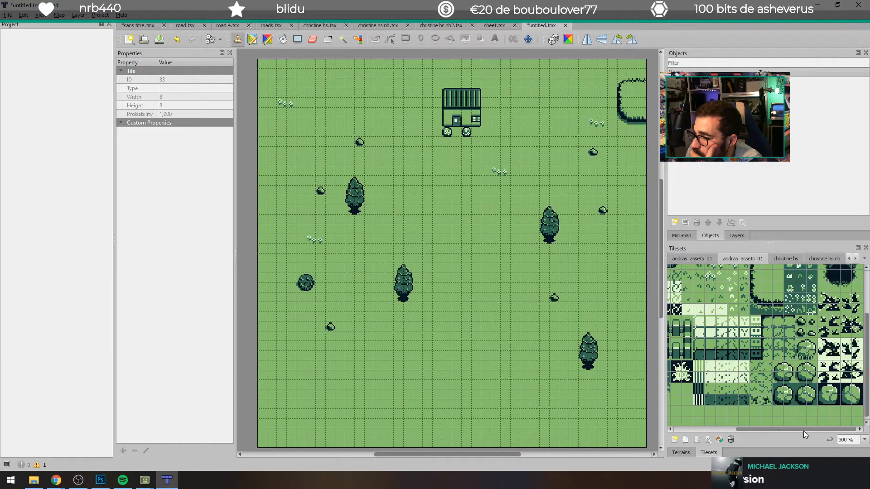
{"action": "scroll", "coordinate": [788, 407], "scroll_direction": "down", "scroll_amount": 1}
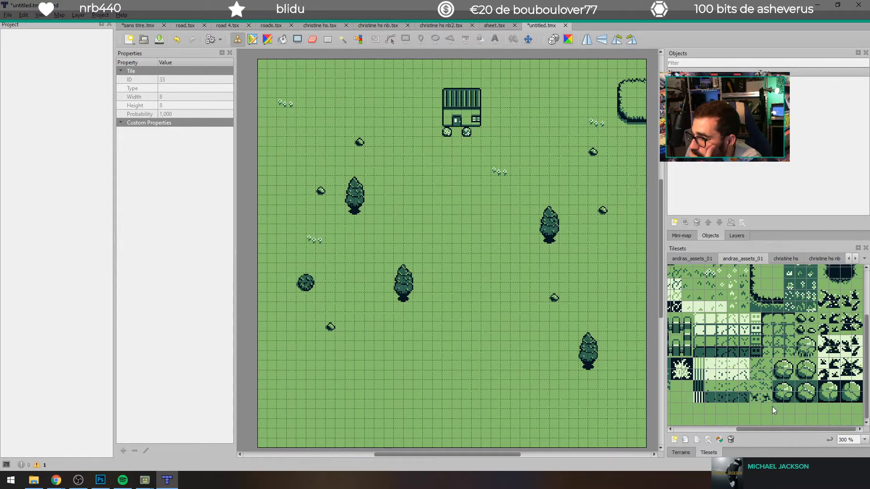
{"action": "scroll", "coordinate": [769, 406], "scroll_direction": "up", "scroll_amount": 2}
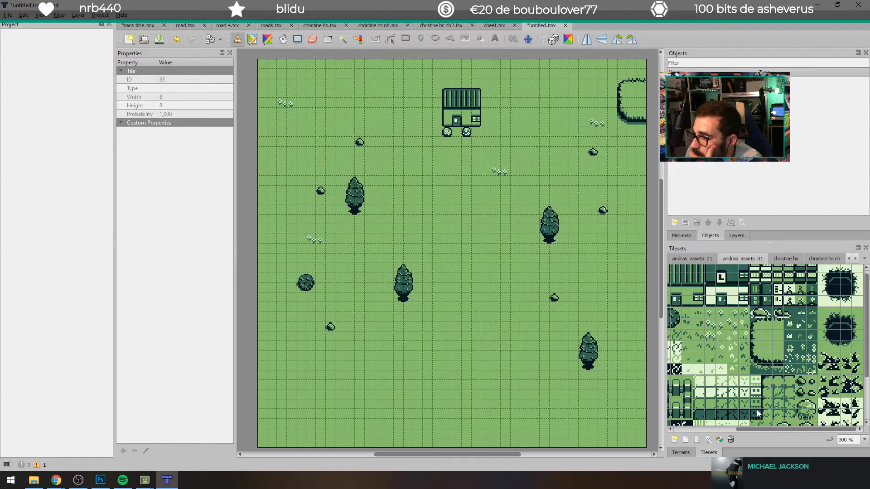
{"action": "scroll", "coordinate": [752, 411], "scroll_direction": "down", "scroll_amount": 1}
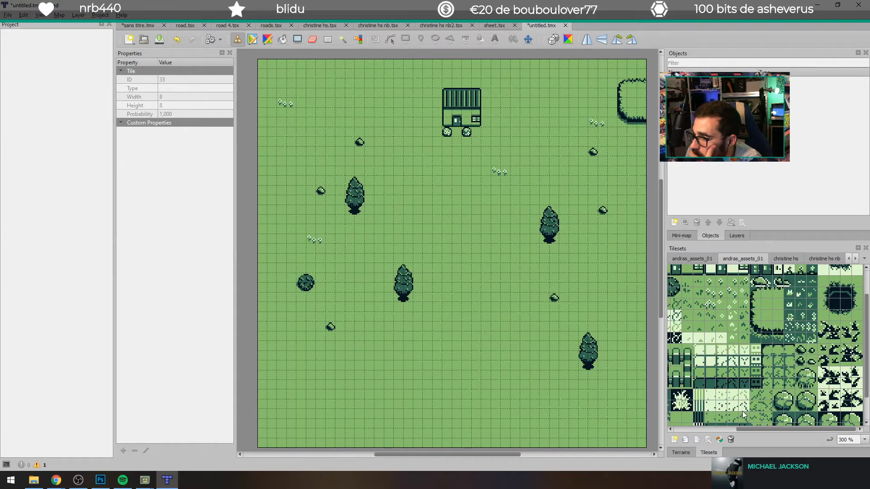
{"action": "left_click_drag", "start_coordinate": [748, 426], "coordinate": [702, 425]}
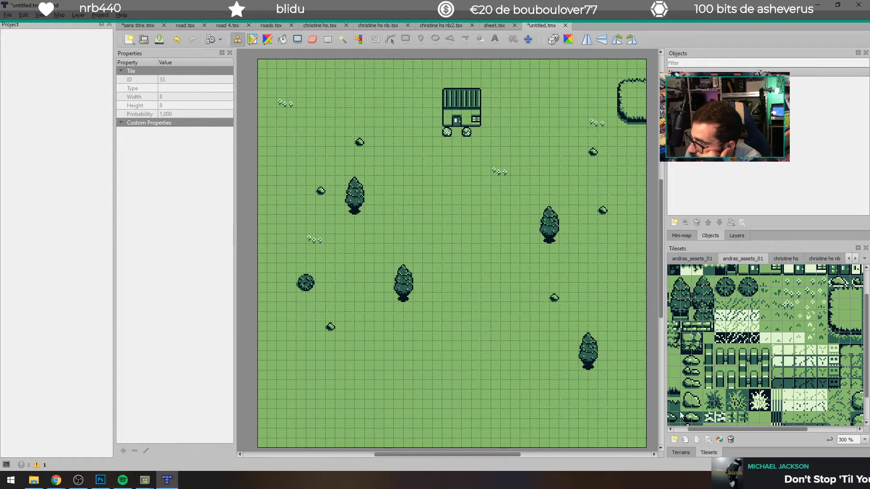
Step: Paint a two-tile-high horizontal fence across the first ten columns from the map's left edge, five rows above the bottom
{"action": "left_click", "coordinate": [750, 382]}
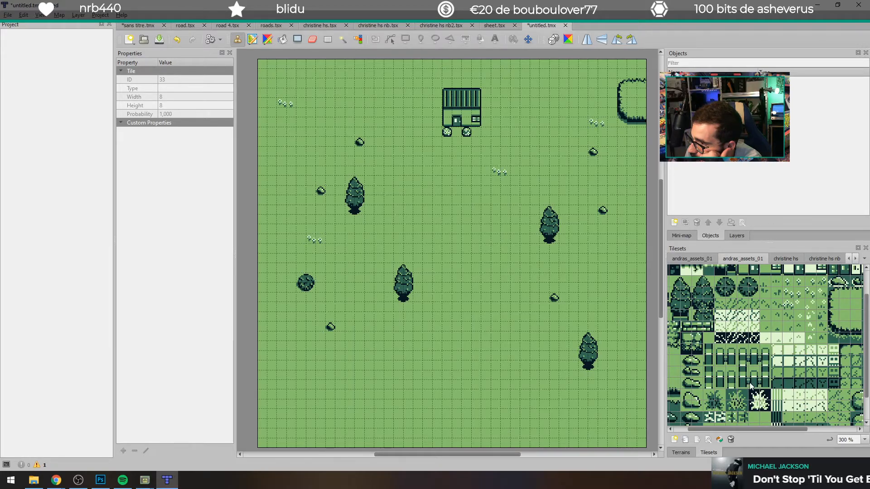
{"action": "scroll", "coordinate": [398, 389], "scroll_direction": "down", "scroll_amount": 3}
{"action": "scroll", "coordinate": [362, 349], "scroll_direction": "up", "scroll_amount": 3}
{"action": "scroll", "coordinate": [290, 401], "scroll_direction": "down", "scroll_amount": 2}
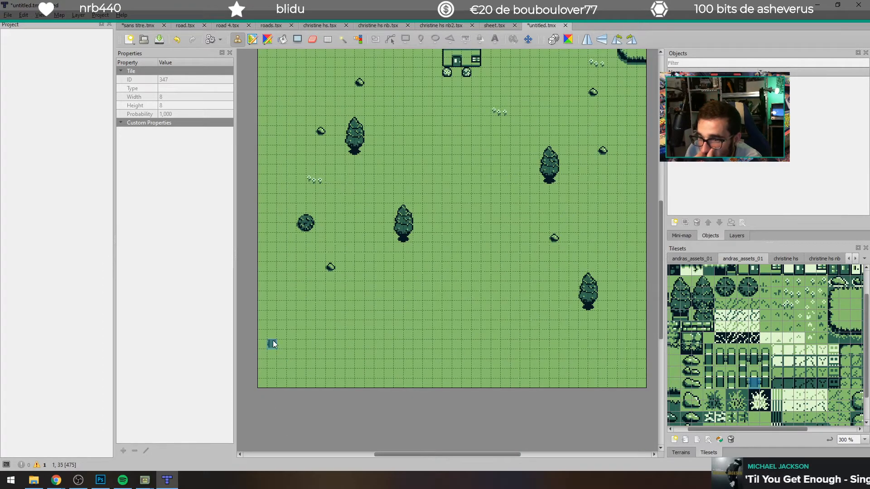
{"action": "left_click_drag", "start_coordinate": [755, 381], "coordinate": [755, 370]}
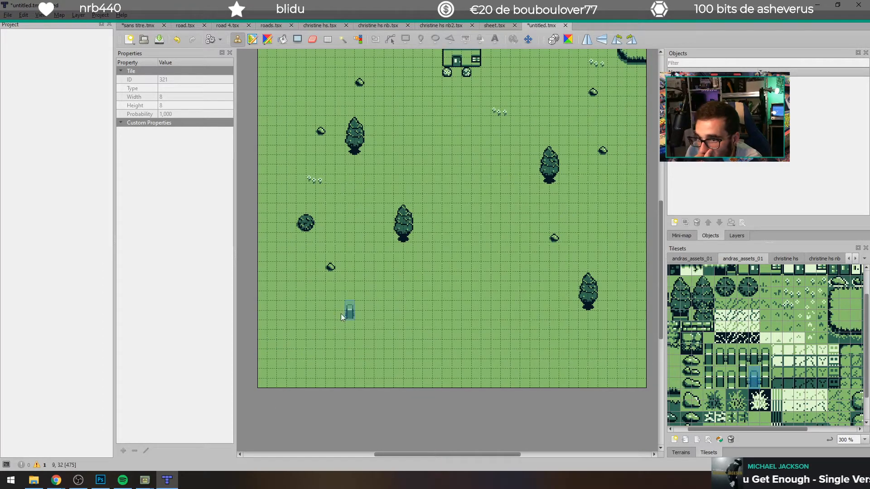
{"action": "left_click_drag", "start_coordinate": [264, 336], "coordinate": [349, 331]}
Step: Run the fence upward from its right end with vertical fence tiles, clearing the upper part with grass and restamping it four tiles high
{"action": "left_click_drag", "start_coordinate": [765, 382], "coordinate": [766, 360]}
{"action": "left_click", "coordinate": [361, 321]}
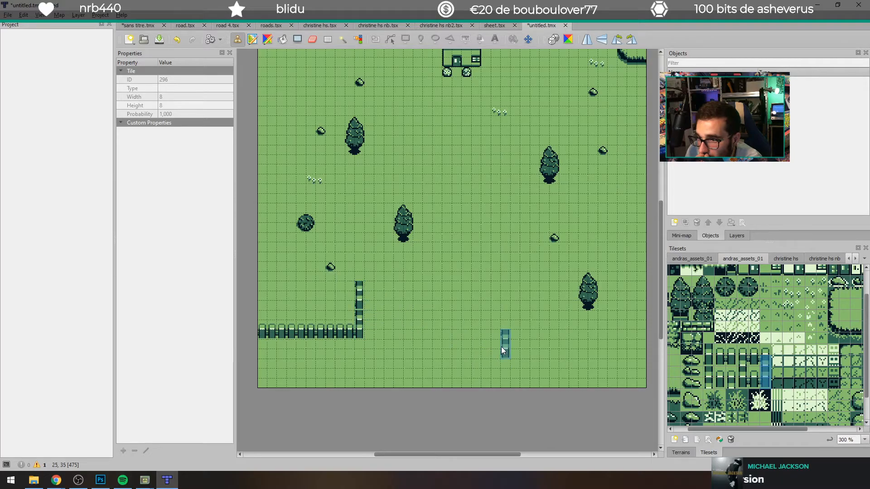
{"action": "right_click", "coordinate": [391, 295]}
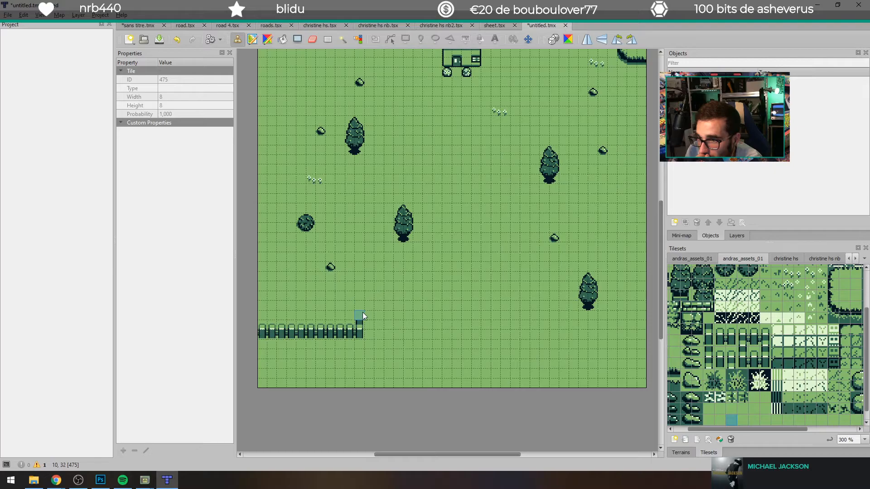
{"action": "left_click", "coordinate": [765, 347]}
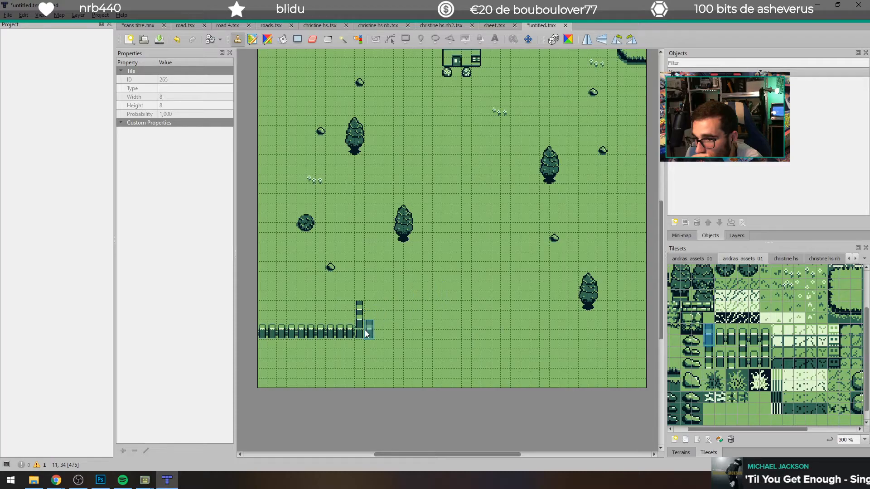
{"action": "right_click", "coordinate": [360, 314]}
{"action": "right_click", "coordinate": [387, 309]}
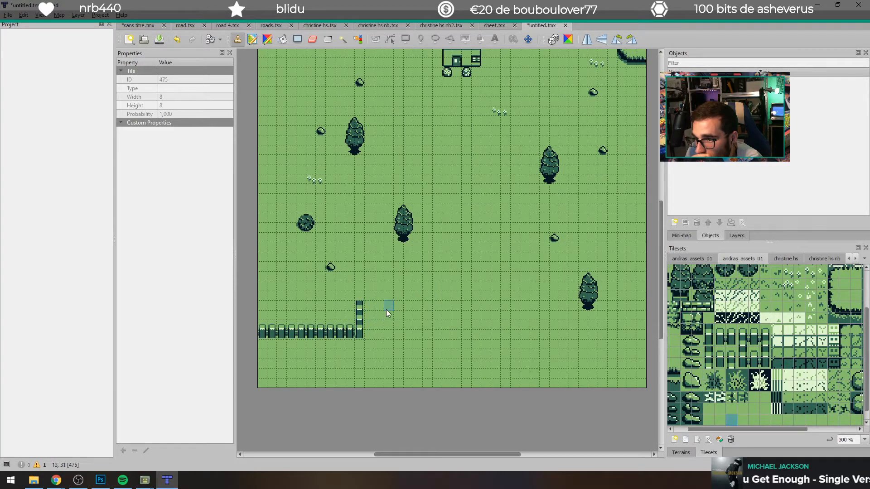
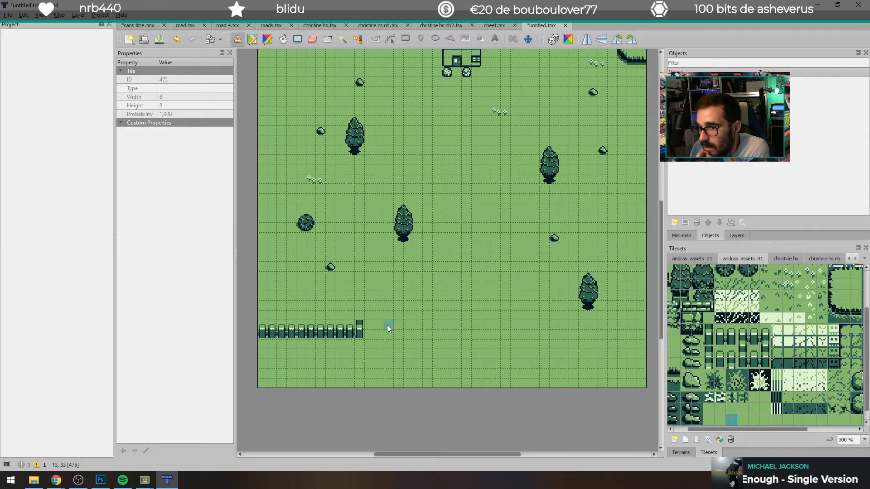
Step: Replace the vertical fence column at the right end of the horizontal fence with grass
{"action": "left_click", "coordinate": [362, 324]}
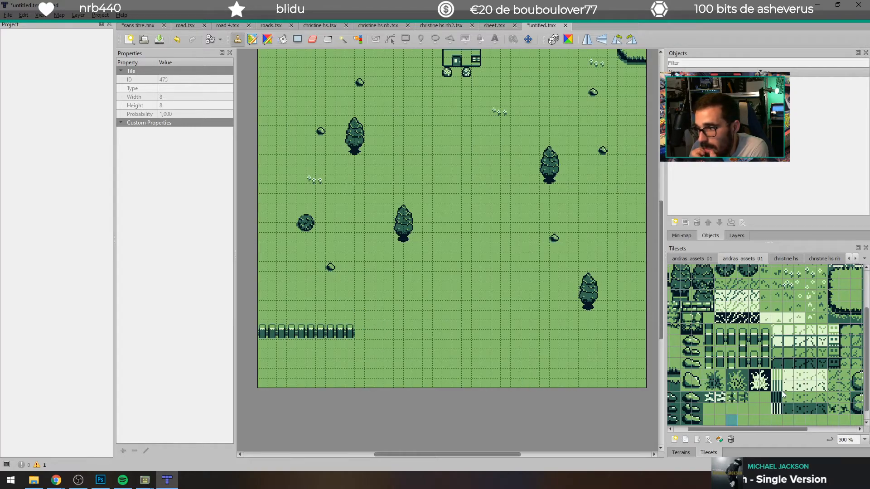
{"action": "scroll", "coordinate": [719, 386], "scroll_direction": "up", "scroll_amount": 2}
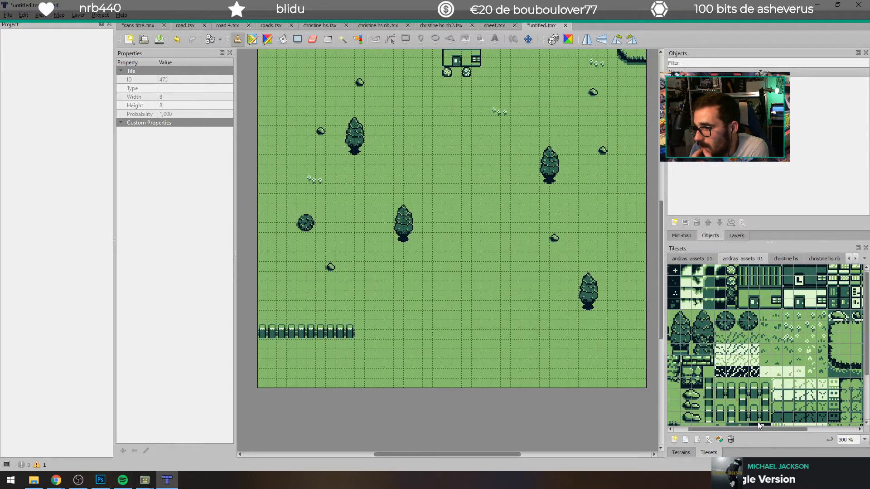
{"action": "left_click_drag", "start_coordinate": [760, 427], "coordinate": [801, 426]}
{"action": "scroll", "coordinate": [803, 375], "scroll_direction": "down", "scroll_amount": 3}
{"action": "left_click", "coordinate": [766, 342]}
{"action": "left_click_drag", "start_coordinate": [505, 296], "coordinate": [497, 306]}
{"action": "mouse_move", "coordinate": [466, 276]}
{"action": "left_mouse_down"}
{"action": "mouse_move", "coordinate": [457, 307]}
{"action": "mouse_move", "coordinate": [450, 281]}
{"action": "mouse_move", "coordinate": [492, 253]}
{"action": "mouse_move", "coordinate": [390, 402]}
{"action": "left_mouse_up"}
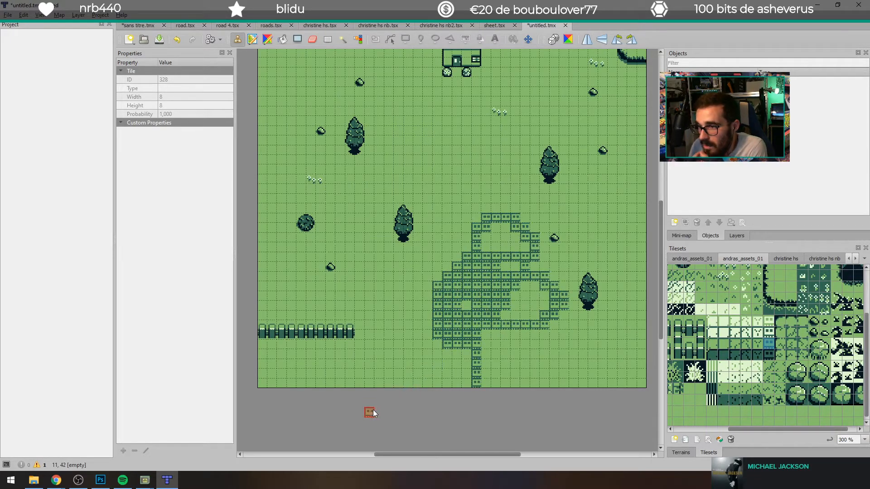
{"action": "key", "text": "ctrl+z"}
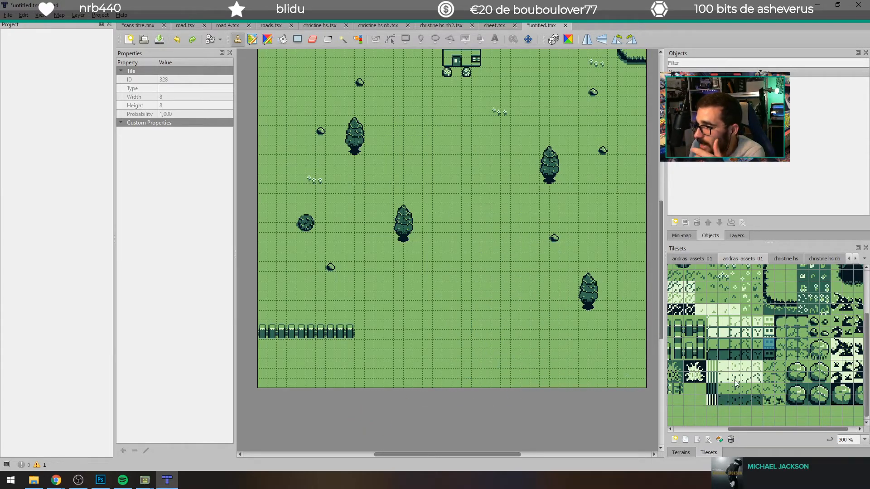
Step: Examine the andras_assets_01 tileset across its full width for another scenery element to add to the map
{"action": "scroll", "coordinate": [727, 375], "scroll_direction": "up", "scroll_amount": 3}
{"action": "scroll", "coordinate": [716, 365], "scroll_direction": "down", "scroll_amount": 3}
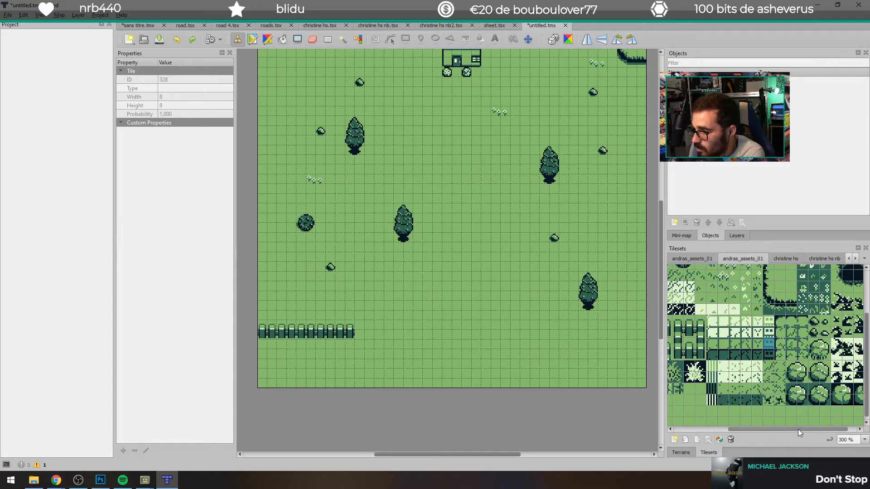
{"action": "left_click_drag", "start_coordinate": [798, 428], "coordinate": [827, 431]}
{"action": "scroll", "coordinate": [839, 399], "scroll_direction": "up", "scroll_amount": 3}
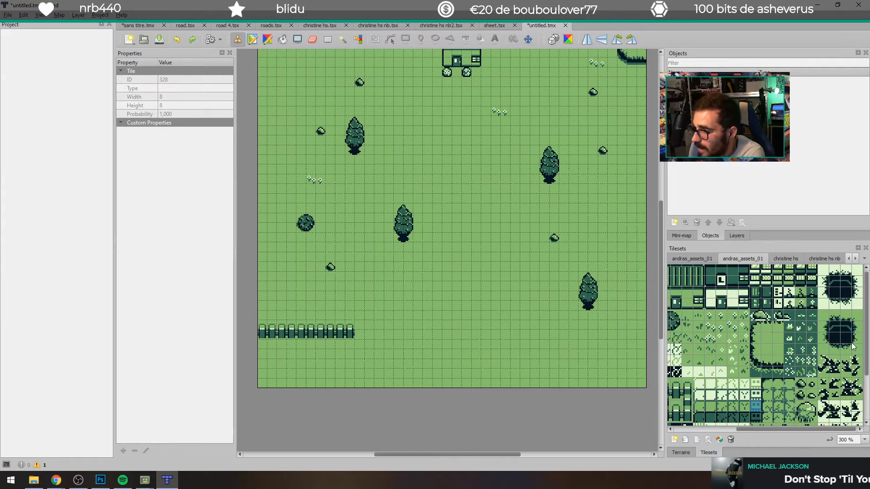
{"action": "scroll", "coordinate": [594, 277], "scroll_direction": "up", "scroll_amount": 5}
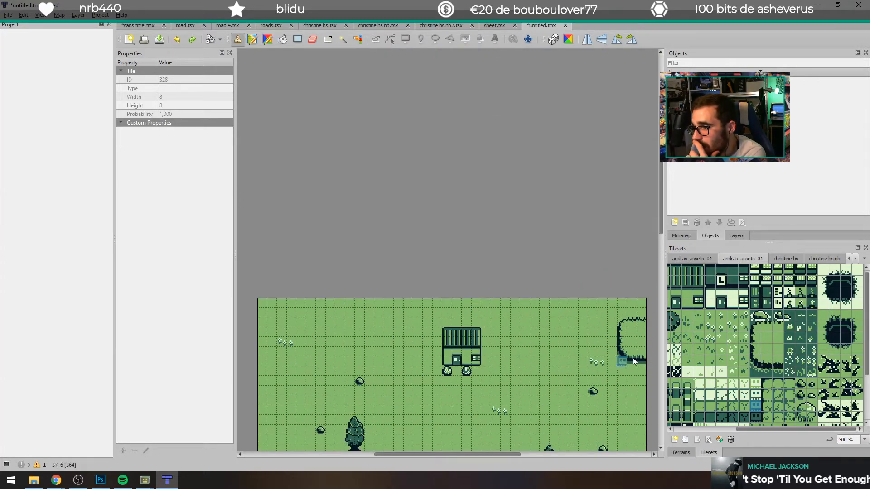
{"action": "left_click_drag", "start_coordinate": [765, 431], "coordinate": [672, 411]}
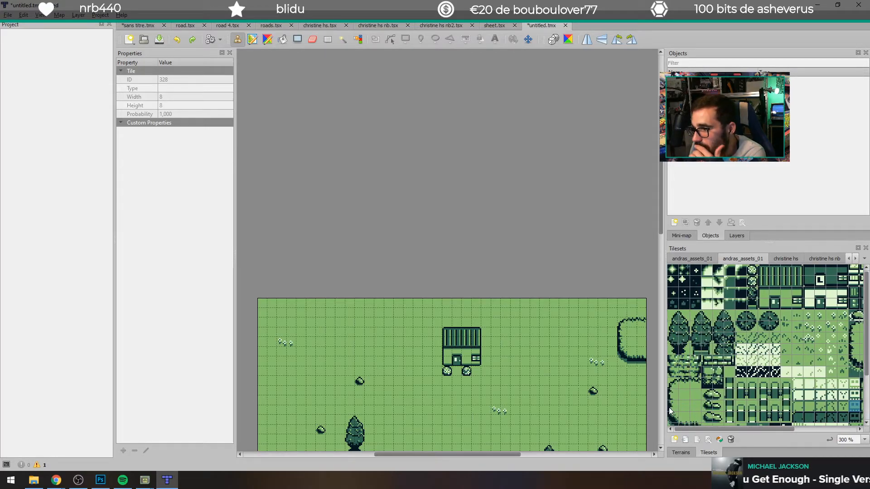
{"action": "scroll", "coordinate": [733, 381], "scroll_direction": "down", "scroll_amount": 3}
{"action": "left_click_drag", "start_coordinate": [758, 431], "coordinate": [835, 433]}
{"action": "scroll", "coordinate": [789, 383], "scroll_direction": "up", "scroll_amount": 3}
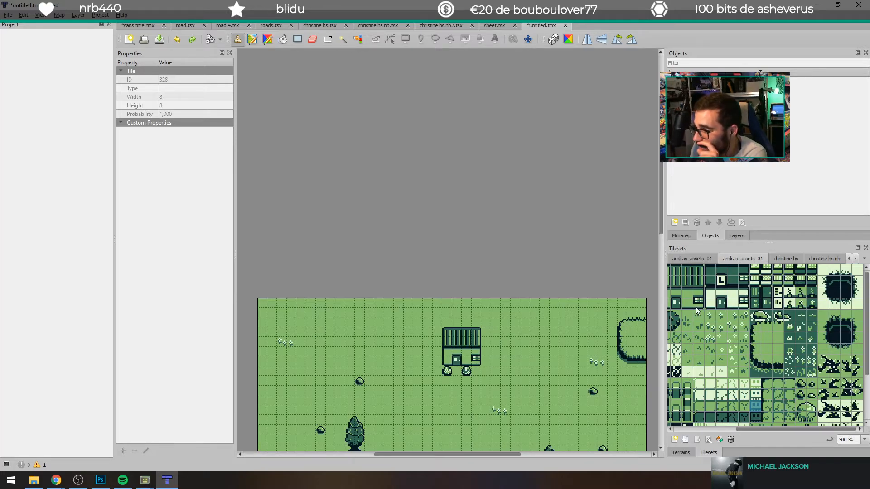
{"action": "scroll", "coordinate": [769, 390], "scroll_direction": "down", "scroll_amount": 3}
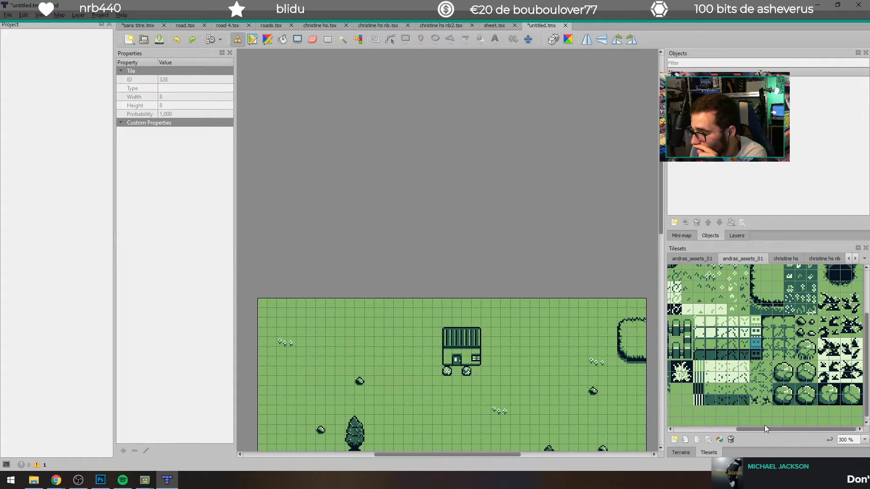
{"action": "left_click_drag", "start_coordinate": [781, 430], "coordinate": [694, 415]}
{"action": "scroll", "coordinate": [689, 409], "scroll_direction": "down", "scroll_amount": 1}
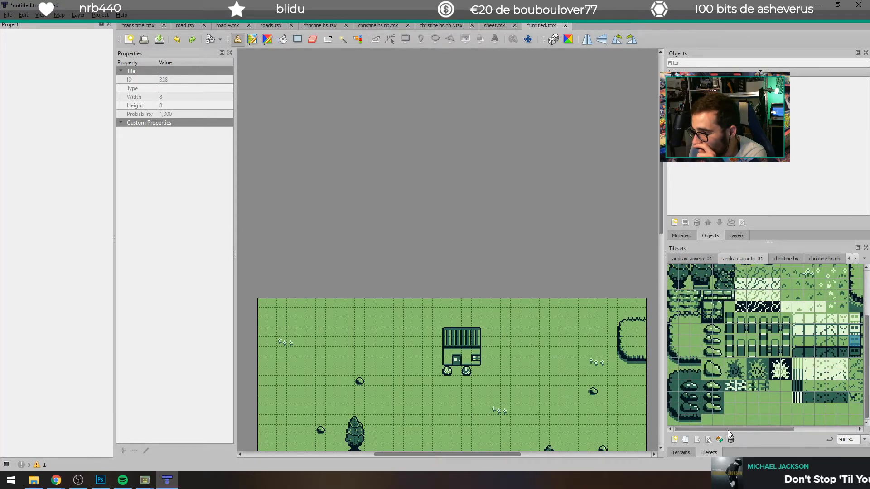
{"action": "scroll", "coordinate": [726, 419], "scroll_direction": "up", "scroll_amount": 3}
{"action": "scroll", "coordinate": [706, 393], "scroll_direction": "up", "scroll_amount": 1}
{"action": "left_click_drag", "start_coordinate": [736, 428], "coordinate": [822, 430]}
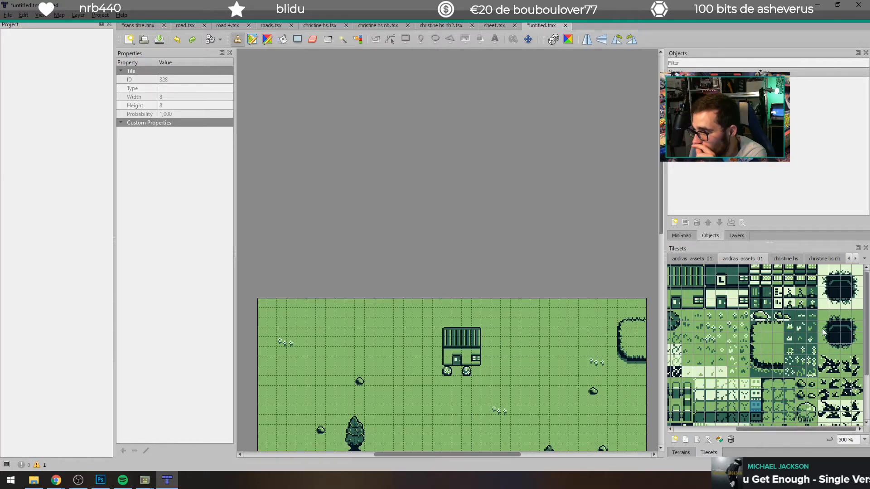
Step: Stamp the 4 x 4 tile dark pit with the green surround on the grass between the map's left edge and the house
{"action": "left_click_drag", "start_coordinate": [822, 319], "coordinate": [858, 351]}
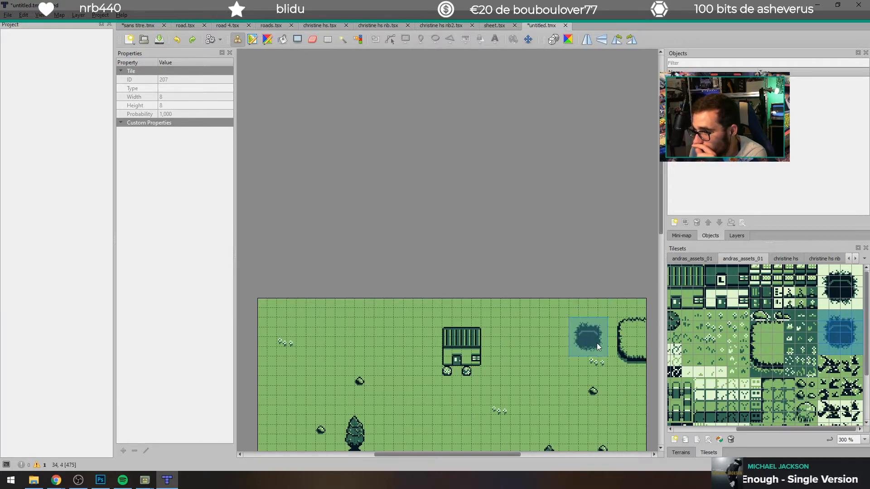
{"action": "scroll", "coordinate": [600, 345], "scroll_direction": "down", "scroll_amount": 3}
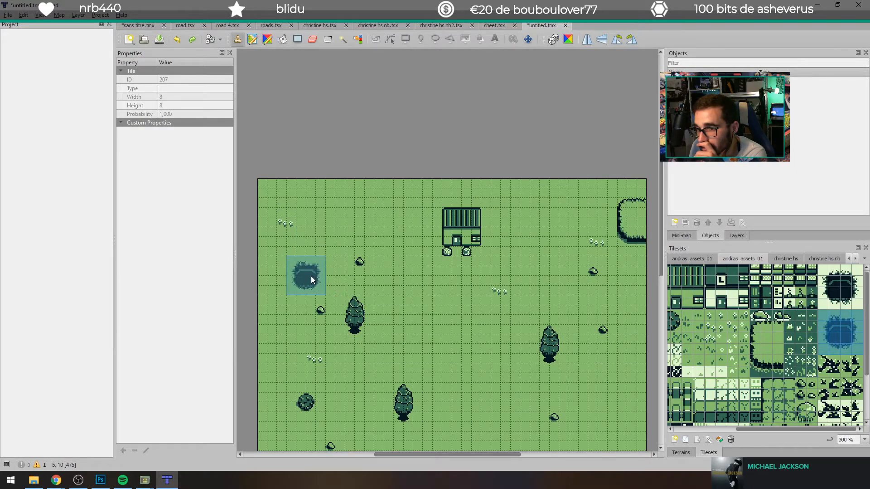
{"action": "left_click", "coordinate": [337, 243]}
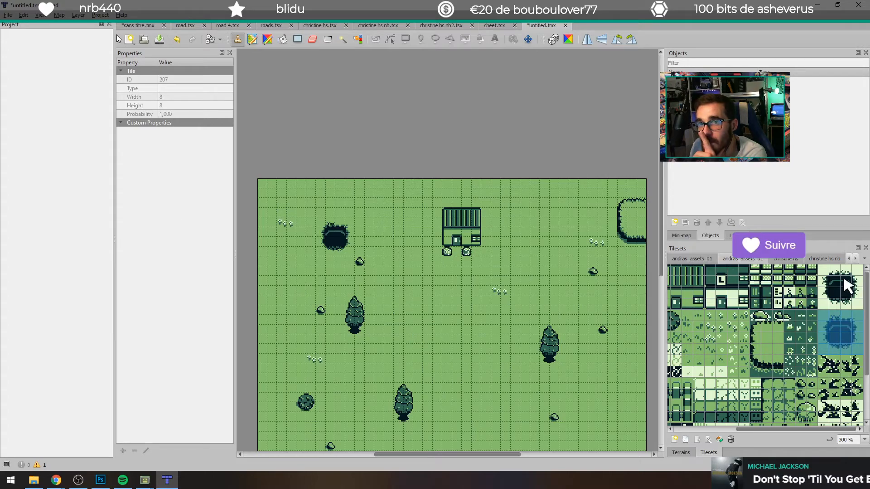
Step: Start exporting the map as an image and choose the assets/backgrounds folder of the Premier essai project as its location
{"action": "left_click", "coordinate": [9, 15]}
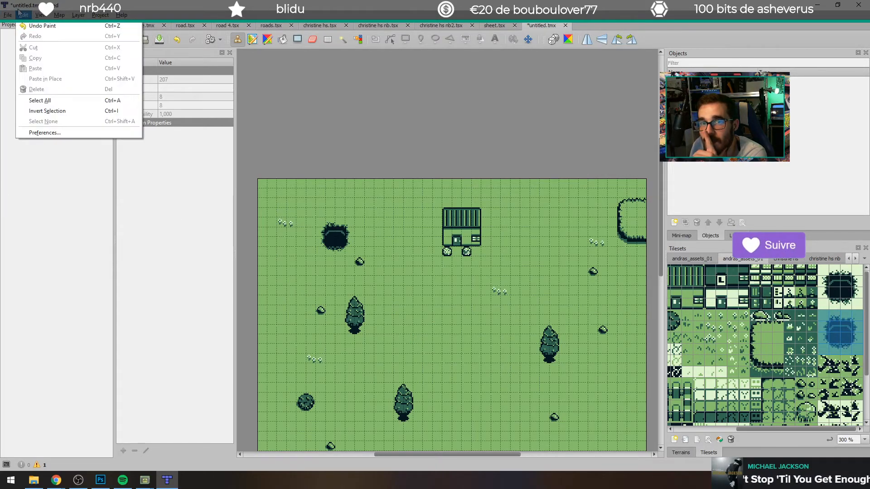
{"action": "left_click", "coordinate": [41, 121]}
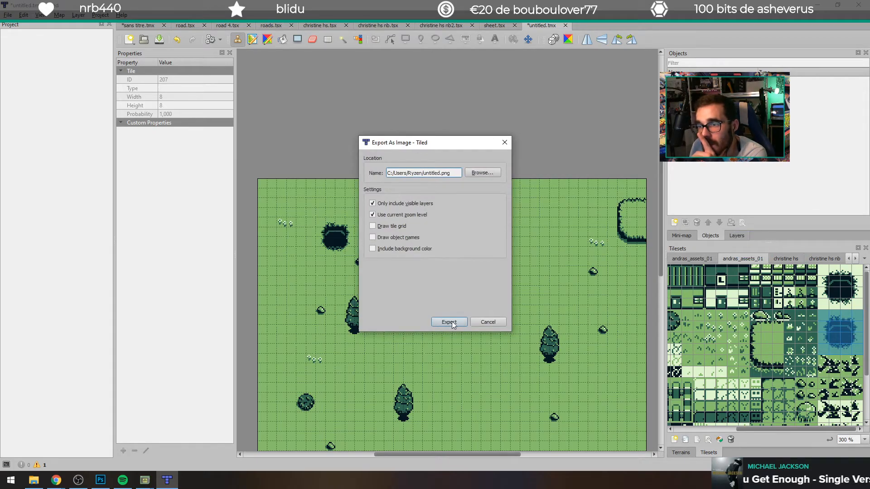
{"action": "left_click", "coordinate": [482, 173]}
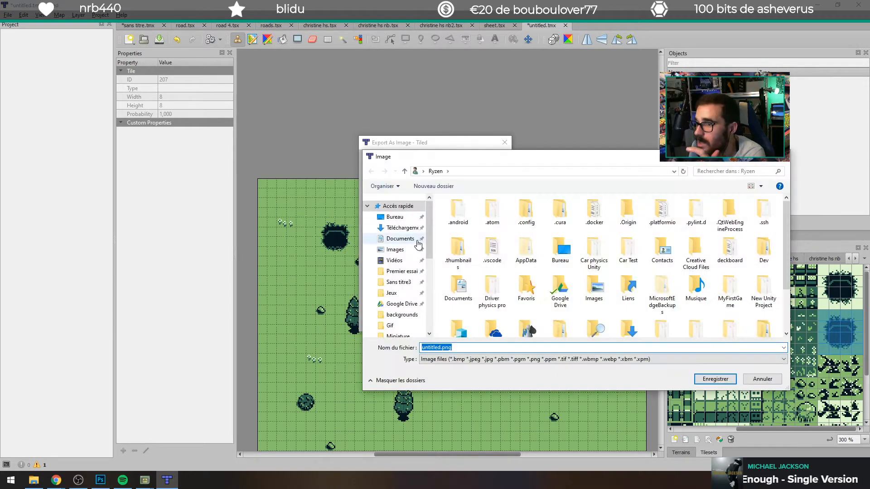
{"action": "left_click", "coordinate": [399, 271]}
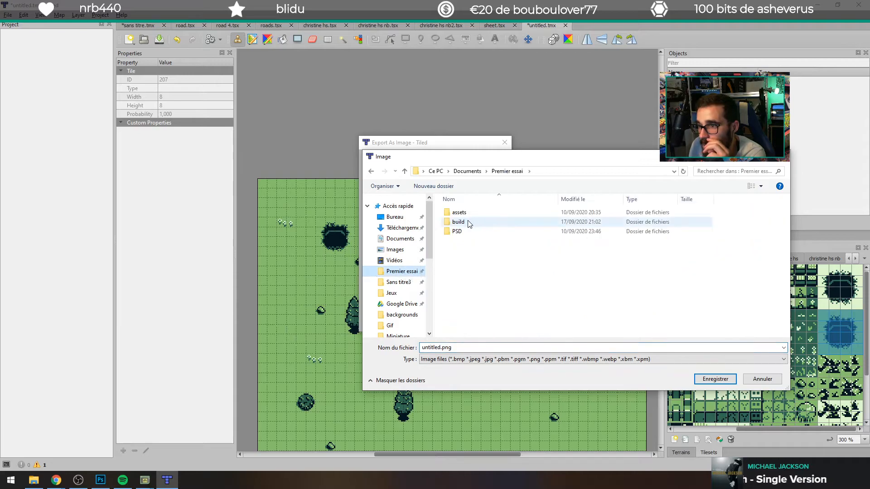
{"action": "double_click", "coordinate": [459, 212]}
{"action": "double_click", "coordinate": [467, 213]}
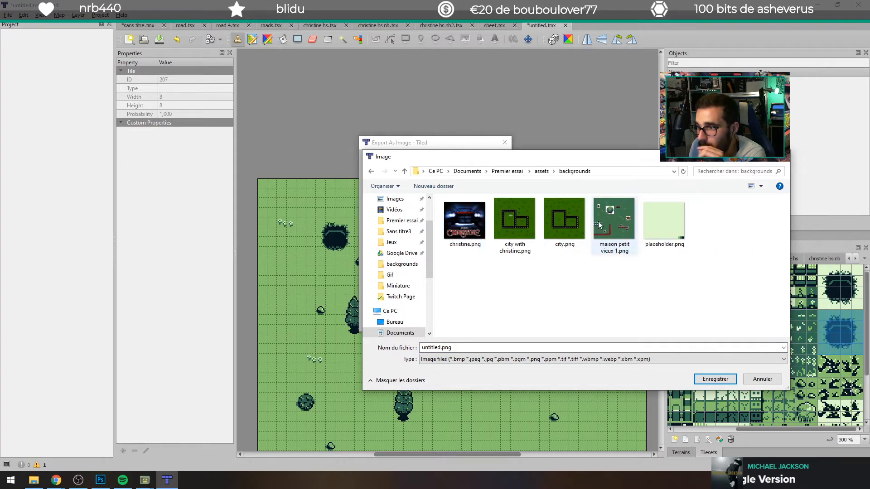
Step: Name the image maison petit vieu 2.png and export it
{"action": "left_click", "coordinate": [627, 224]}
{"action": "left_click", "coordinate": [462, 348]}
{"action": "left_click", "coordinate": [472, 347]}
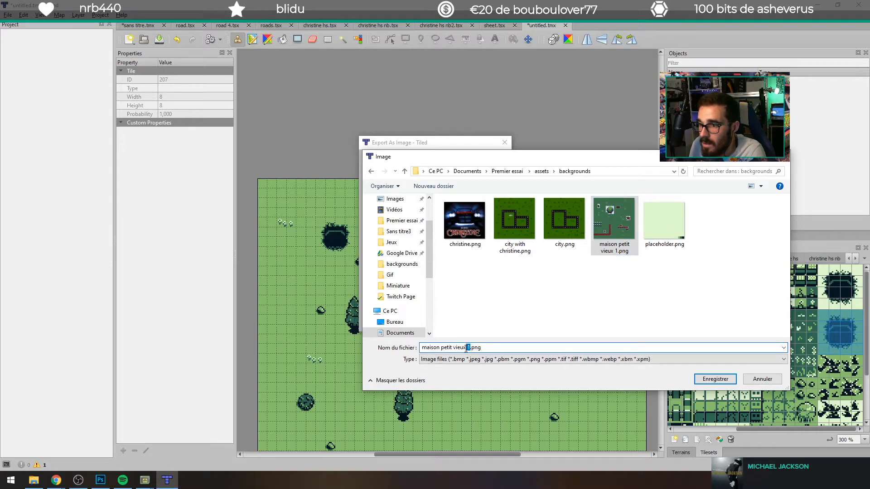
{"action": "type", "text": "2"}
{"action": "key", "text": "Return"}
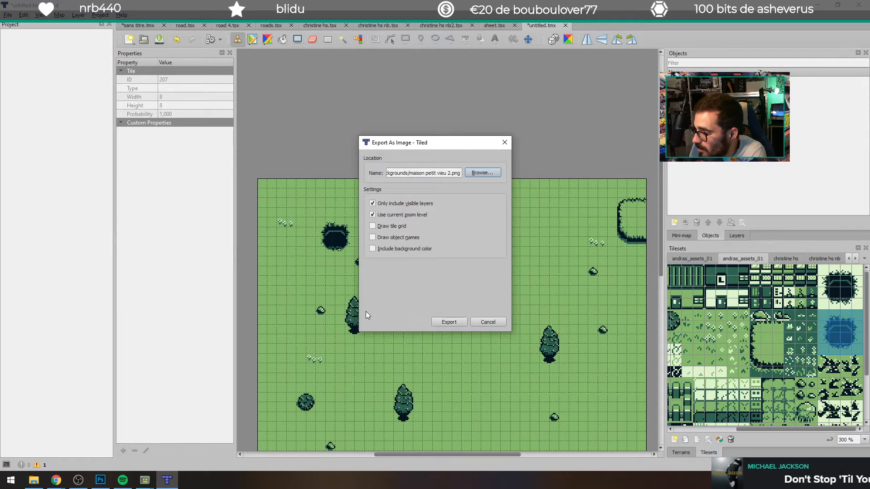
{"action": "left_click", "coordinate": [440, 323]}
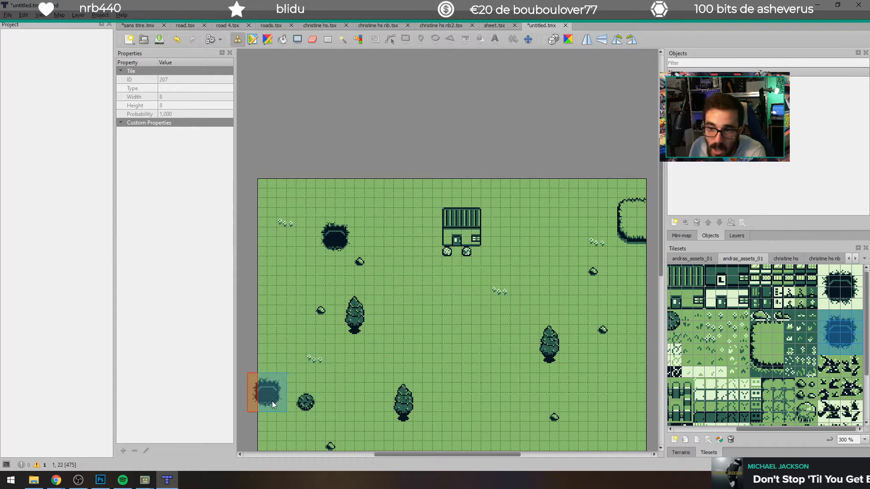
Step: Switch to GB Studio, close the Sans titre6 project window and bring up the Premier essai project
{"action": "mouse_move", "coordinate": [146, 480]}
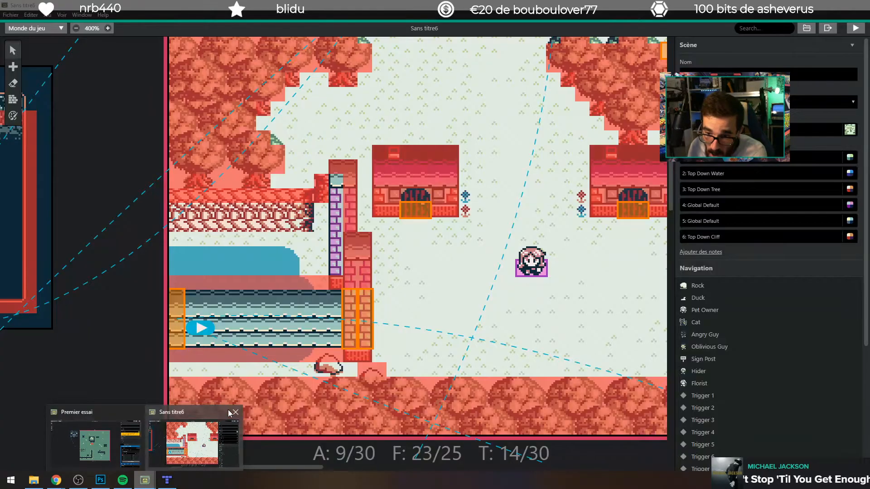
{"action": "left_click", "coordinate": [235, 412]}
{"action": "left_click", "coordinate": [165, 444]}
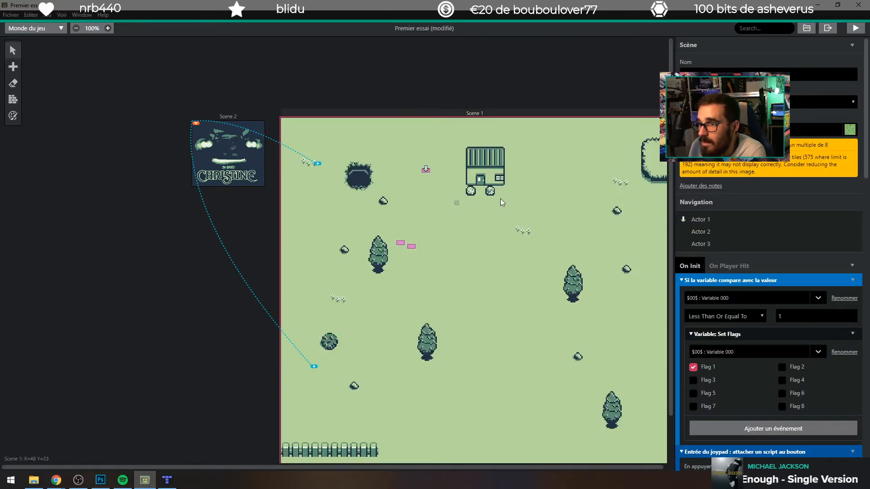
Step: Build and run the game, and start playing from the Christine title screen
{"action": "scroll", "coordinate": [517, 217], "scroll_direction": "down", "scroll_amount": 1}
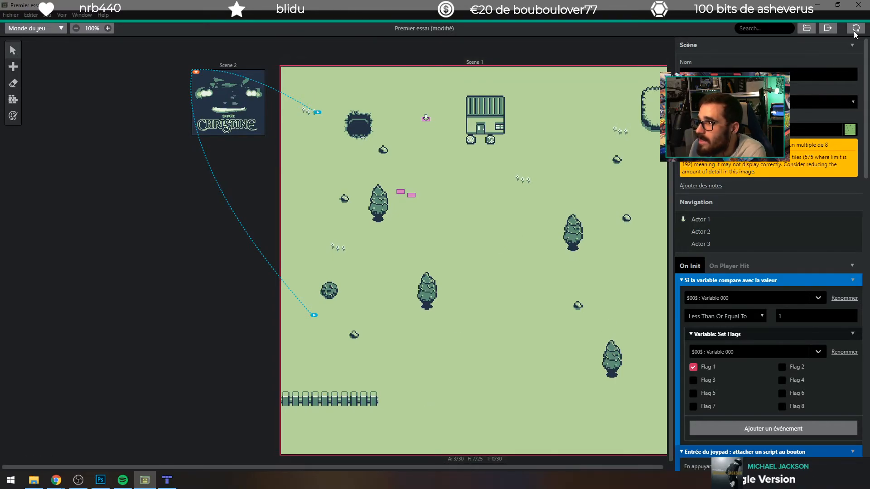
{"action": "left_click", "coordinate": [855, 29]}
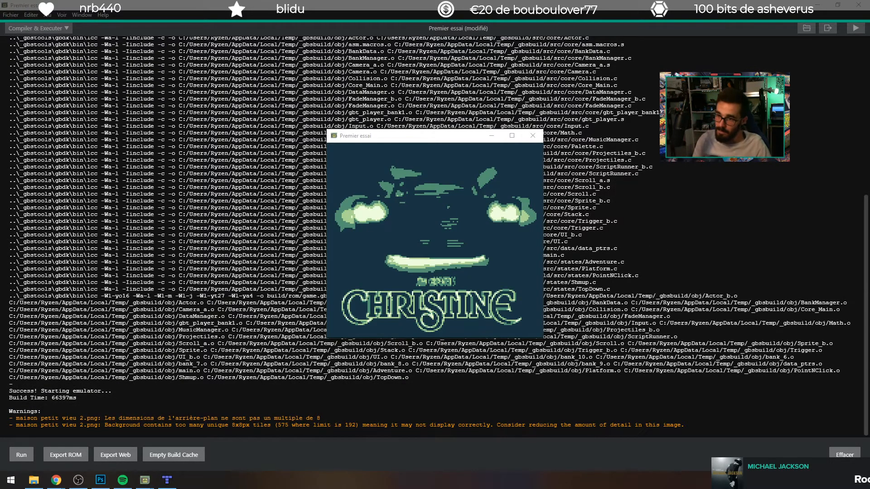
{"action": "left_click", "coordinate": [439, 235]}
{"action": "key", "text": "z"}
{"action": "key", "text": "z"}
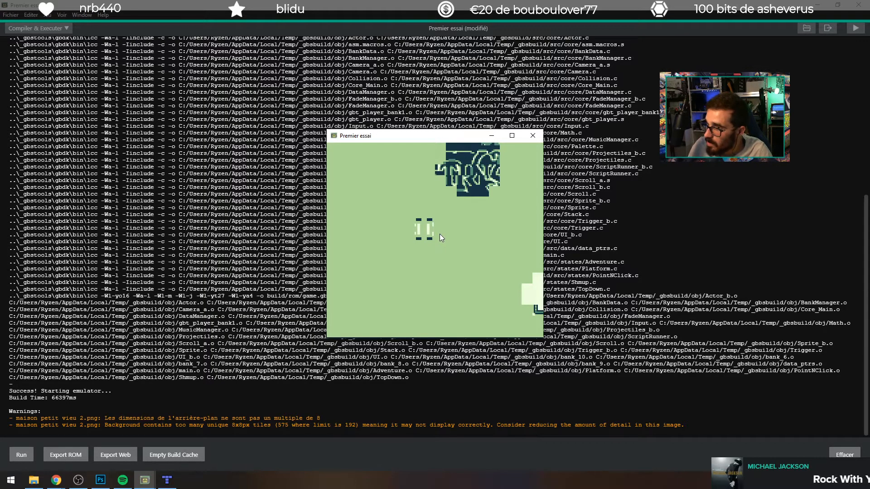
Step: Drive the car around the scene in all directions to check how the new background renders, and close the game window
{"action": "key", "text": "Up"}
{"action": "key", "text": "Right"}
{"action": "key", "text": "Up"}
{"action": "key", "text": "Down"}
{"action": "key", "text": "Left"}
{"action": "key", "text": "Left"}
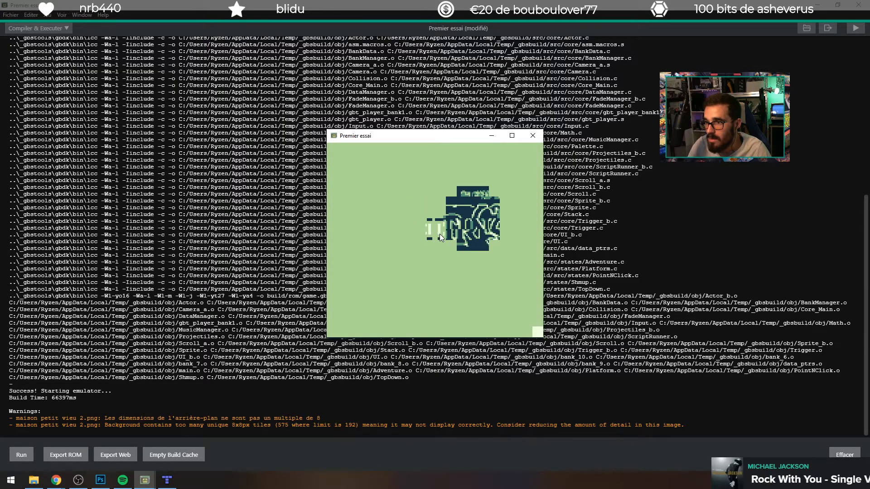
{"action": "key", "text": "Up"}
{"action": "key", "text": "Right"}
{"action": "key", "text": "Up"}
{"action": "key", "text": "Right"}
{"action": "key", "text": "Up"}
{"action": "key", "text": "Right"}
{"action": "key", "text": "Down"}
{"action": "key", "text": "Left"}
{"action": "key", "text": "Down"}
{"action": "key", "text": "Down"}
{"action": "key", "text": "Down"}
{"action": "key", "text": "Left"}
{"action": "key", "text": "Down"}
{"action": "key", "text": "Up"}
{"action": "key", "text": "Right"}
{"action": "key", "text": "Down"}
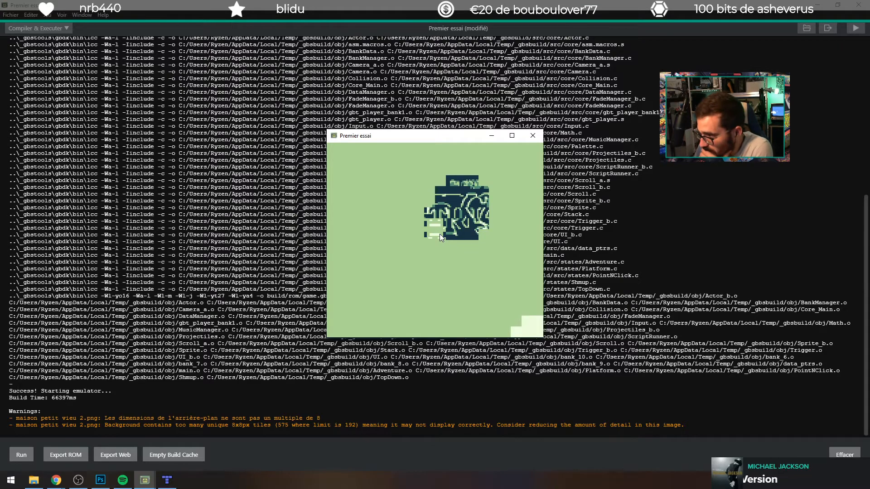
{"action": "key", "text": "Down"}
{"action": "key", "text": "Right"}
{"action": "key", "text": "Down"}
{"action": "key", "text": "Right"}
{"action": "key", "text": "Down"}
{"action": "key", "text": "Down"}
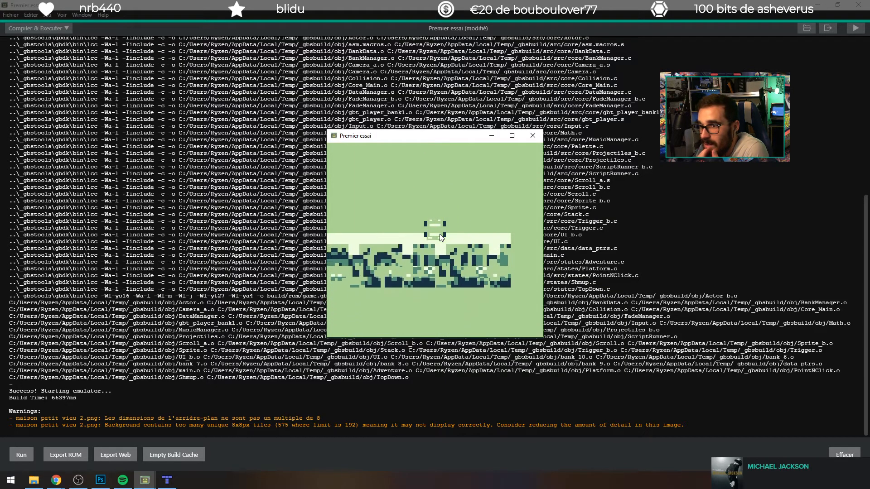
{"action": "key", "text": "Down"}
{"action": "key", "text": "Right"}
{"action": "key", "text": "Left"}
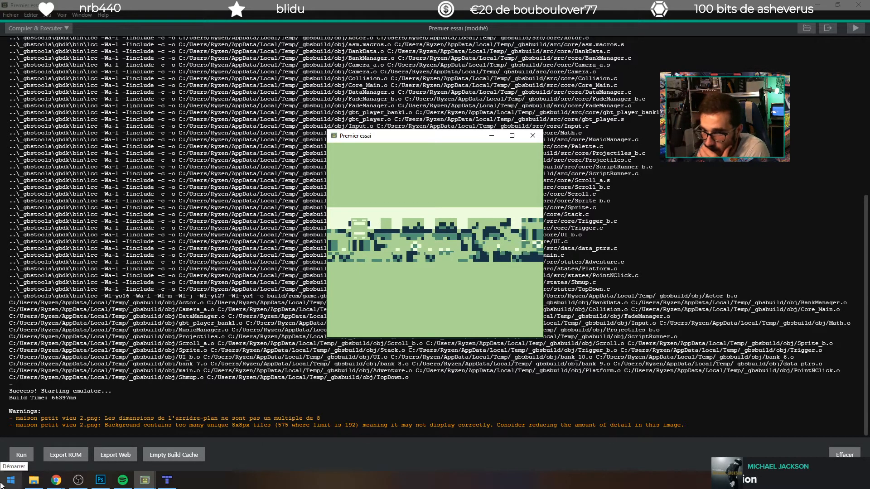
{"action": "left_click", "coordinate": [538, 134]}
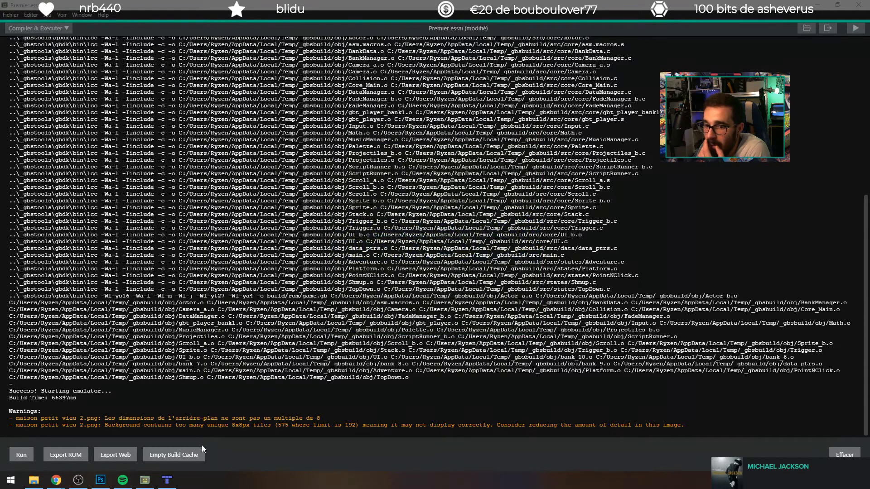
Step: Switch to Tiled and start creating a new map
{"action": "left_click", "coordinate": [167, 479]}
{"action": "left_click", "coordinate": [130, 40]}
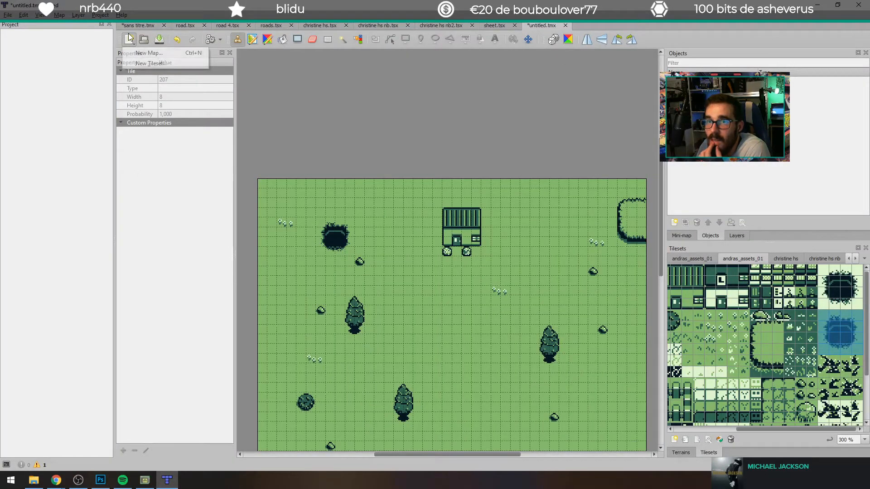
{"action": "left_click", "coordinate": [150, 54]}
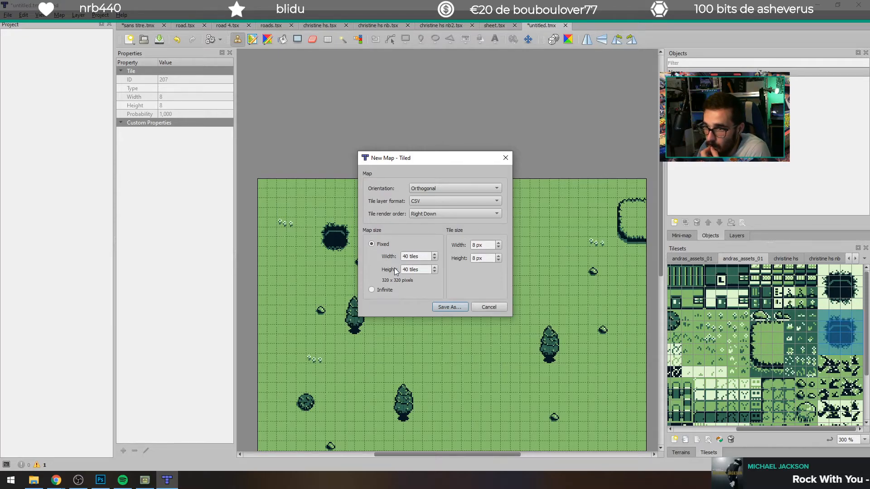
Step: Open the Windows calculator, compute 40 × 40 for the map's tile count, and move the calculator out of the way
{"action": "key", "text": "super"}
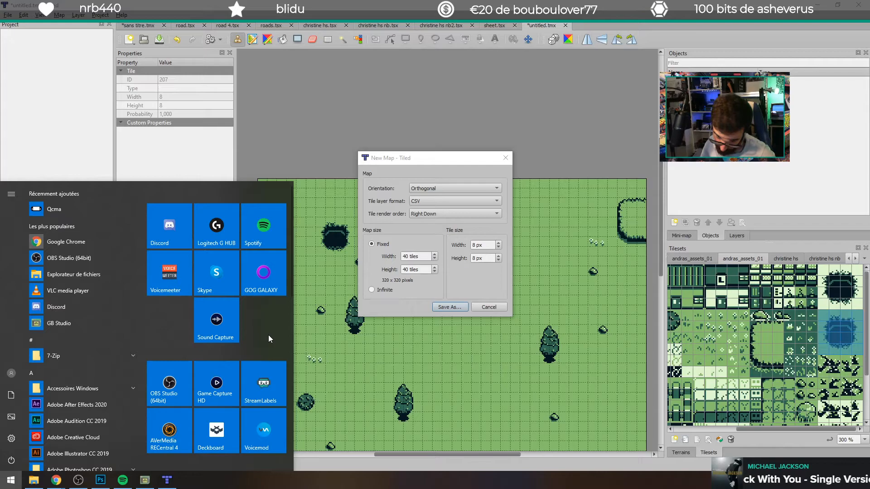
{"action": "type", "text": "calc"}
{"action": "key", "text": "Return"}
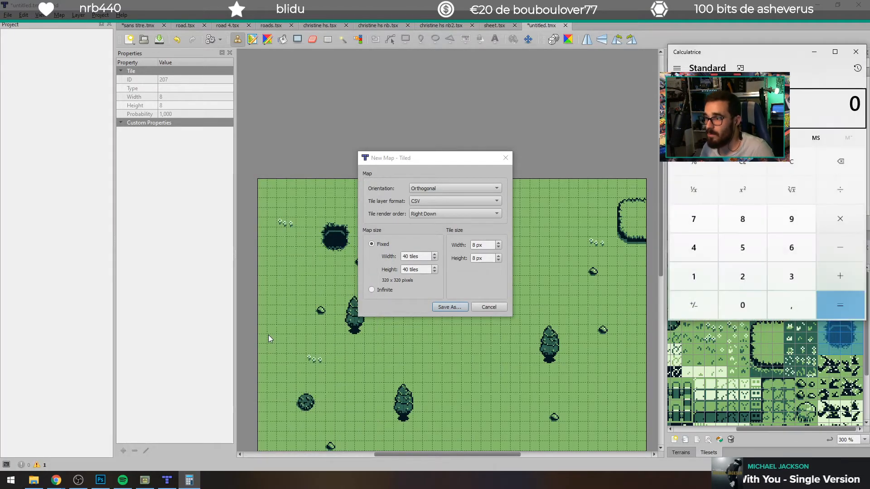
{"action": "type", "text": "40*40"}
{"action": "key", "text": "Return"}
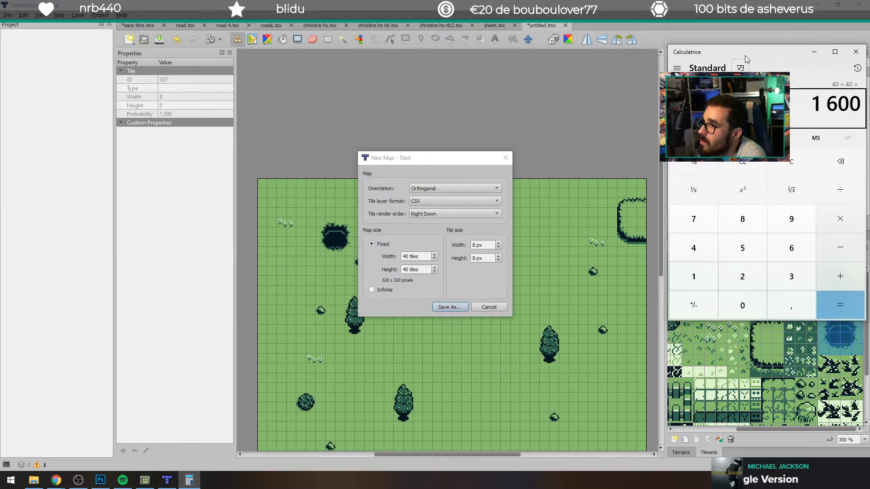
{"action": "left_click_drag", "start_coordinate": [744, 55], "coordinate": [869, 56]}
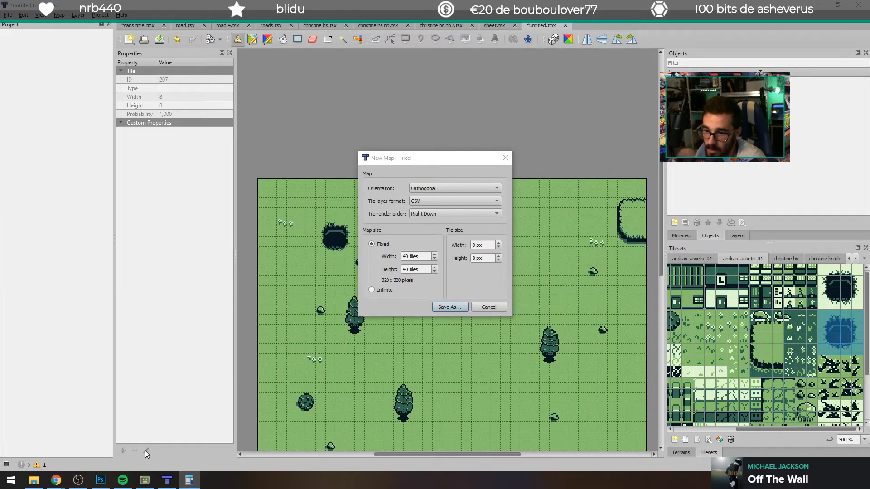
Step: Switch to GB Studio and highlight the unique-tile limit in the build warning about maison petit vieu 2.png
{"action": "left_click", "coordinate": [148, 483]}
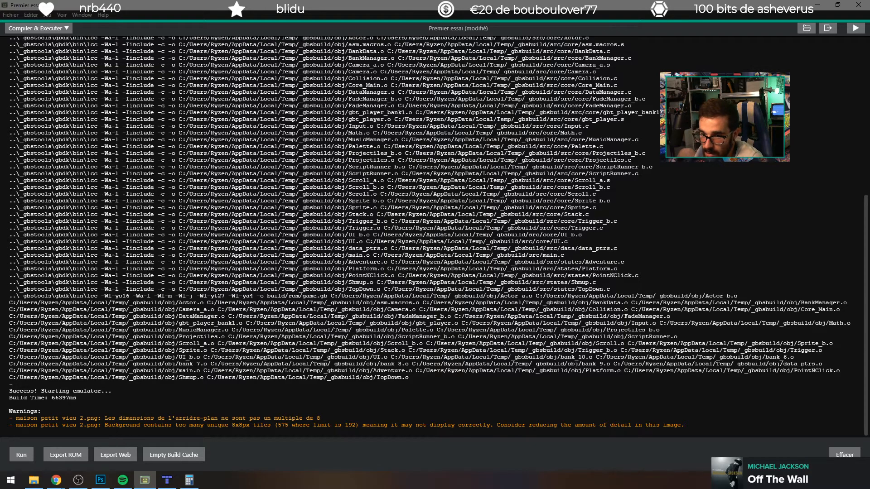
{"action": "left_click_drag", "start_coordinate": [278, 425], "coordinate": [355, 425]}
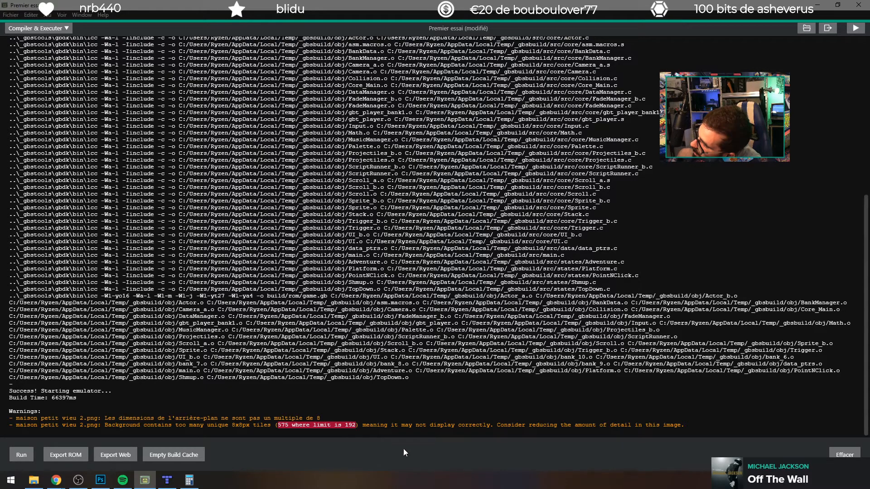
{"action": "key", "text": "alt+Tab"}
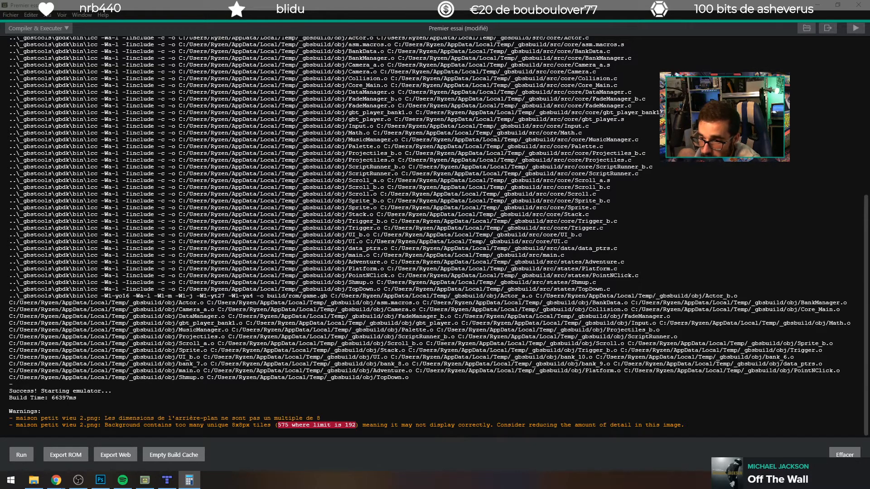
Step: Return to Tiled and set the new map's size to 20 by 20 tiles
{"action": "left_click", "coordinate": [167, 480]}
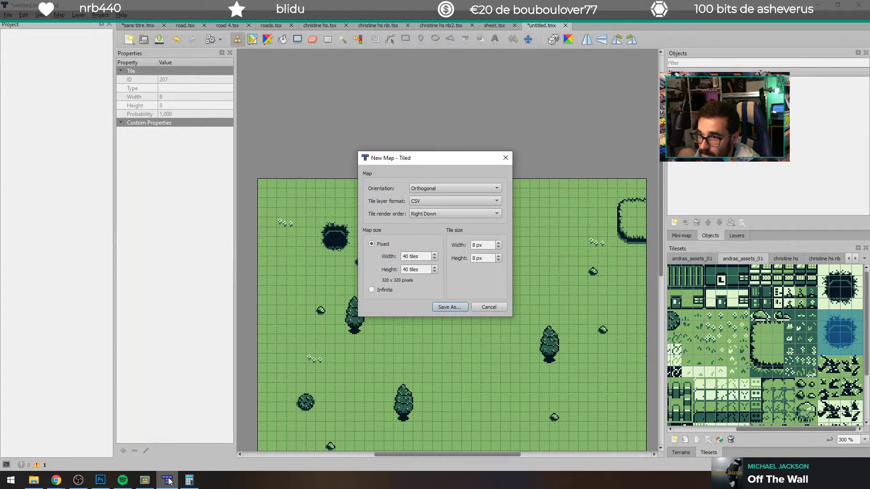
{"action": "double_click", "coordinate": [410, 255]}
{"action": "type", "text": "20"}
{"action": "double_click", "coordinate": [406, 269]}
{"action": "type", "text": "20"}
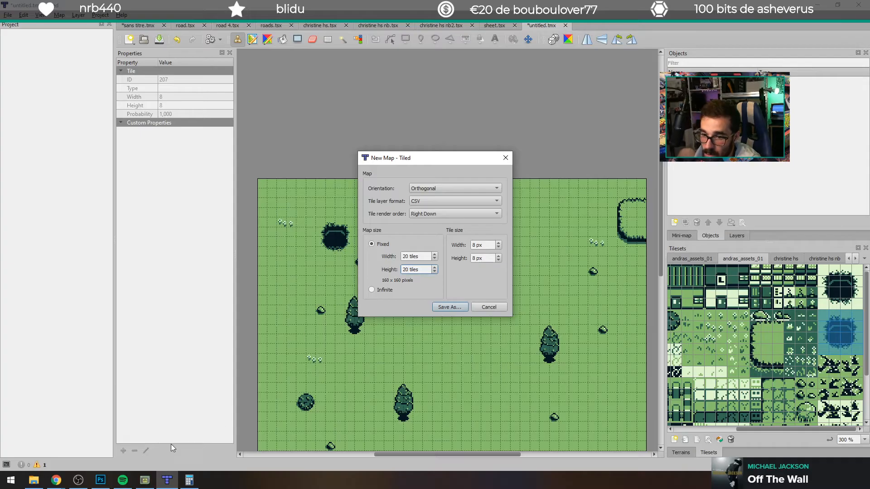
Step: Recheck the tile warning in GB Studio, and set the new Tiled map's width and height to 10 tiles each
{"action": "left_click", "coordinate": [145, 480]}
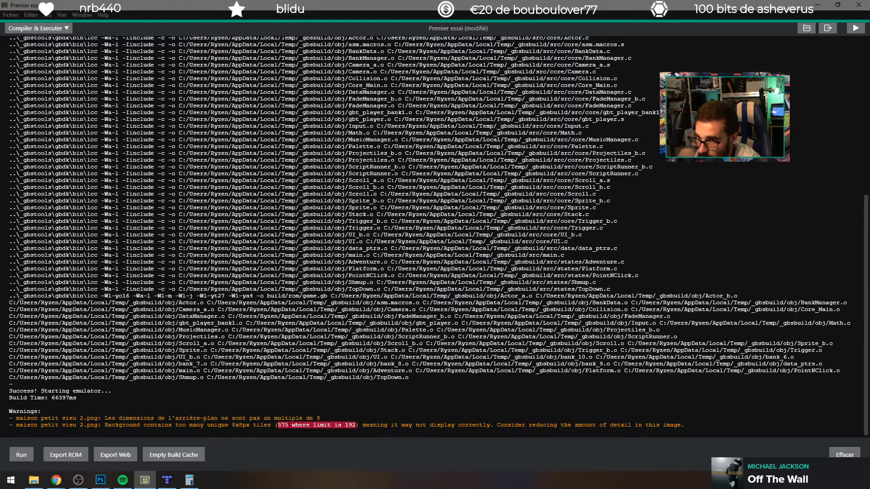
{"action": "left_click", "coordinate": [167, 480]}
{"action": "key", "text": "shift+Tab"}
{"action": "type", "text": "10"}
{"action": "key", "text": "Tab"}
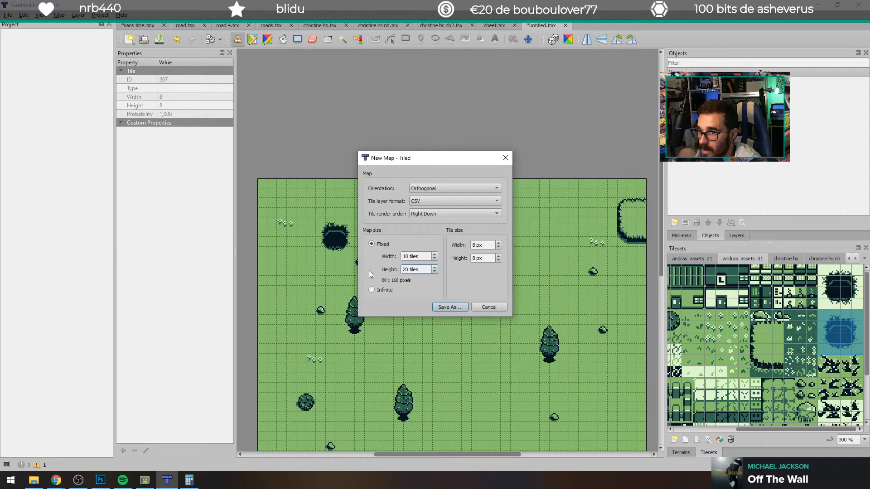
{"action": "key", "text": "BackSpace"}
{"action": "type", "text": "1"}
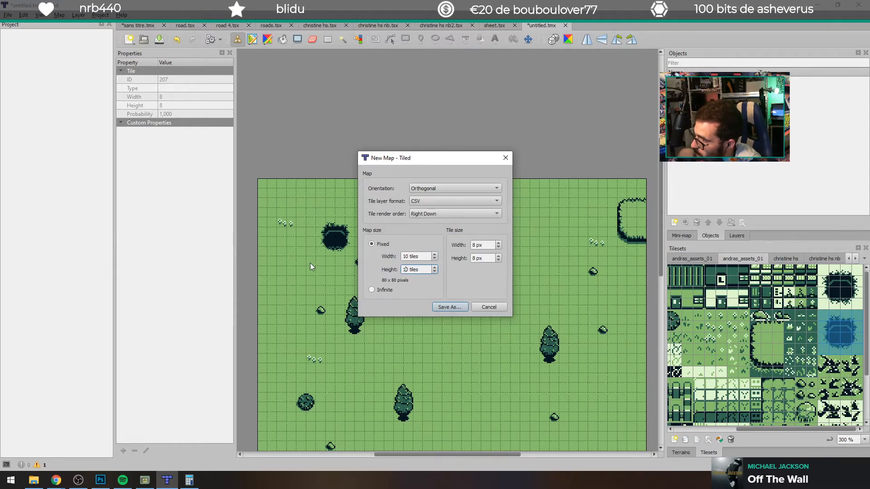
Step: Save the new map under the name v2, without replacing the existing untitled.tmx
{"action": "left_click", "coordinate": [448, 307]}
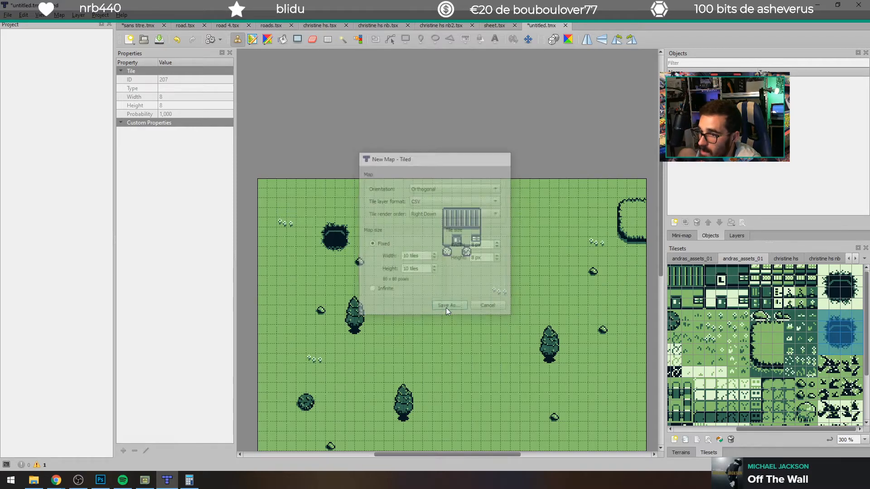
{"action": "left_click", "coordinate": [357, 238]}
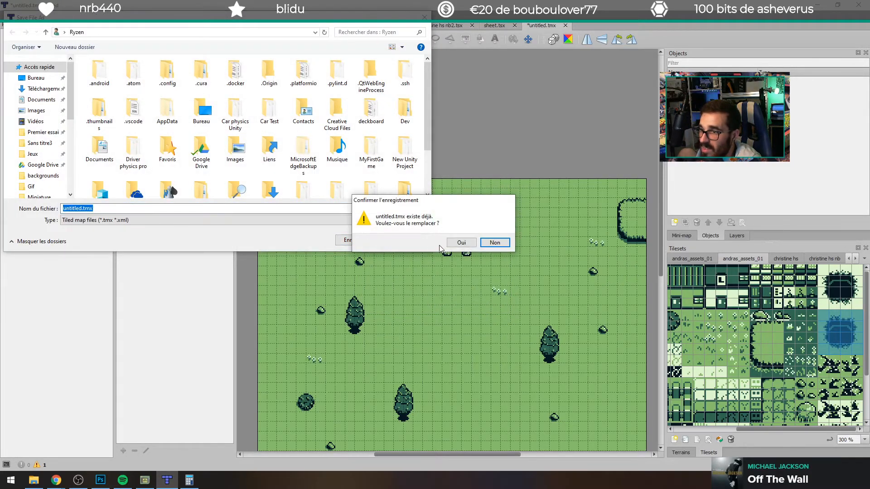
{"action": "left_click", "coordinate": [493, 241]}
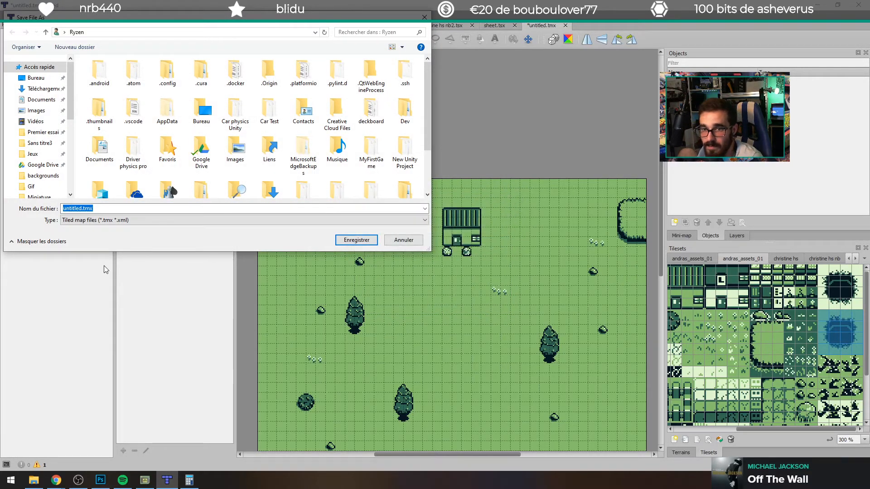
{"action": "left_click", "coordinate": [376, 237]}
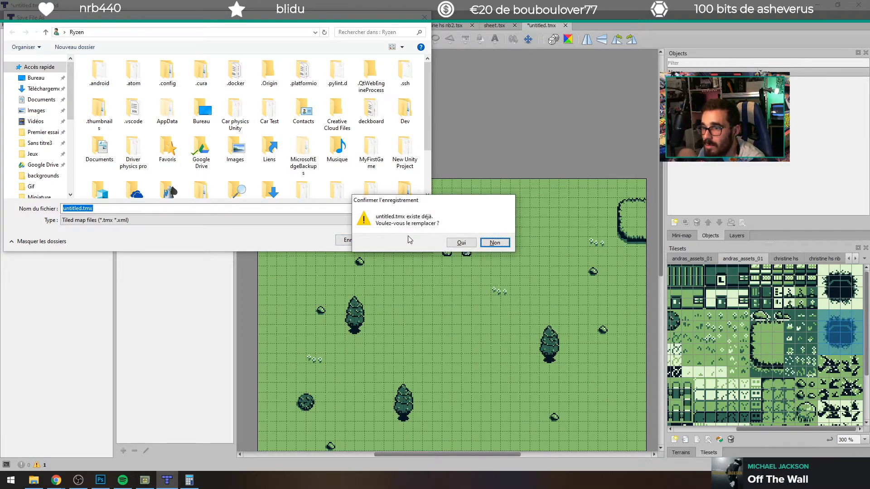
{"action": "left_click", "coordinate": [494, 242]}
{"action": "left_click", "coordinate": [73, 208]}
{"action": "double_click", "coordinate": [74, 208]}
{"action": "type", "text": "v2"}
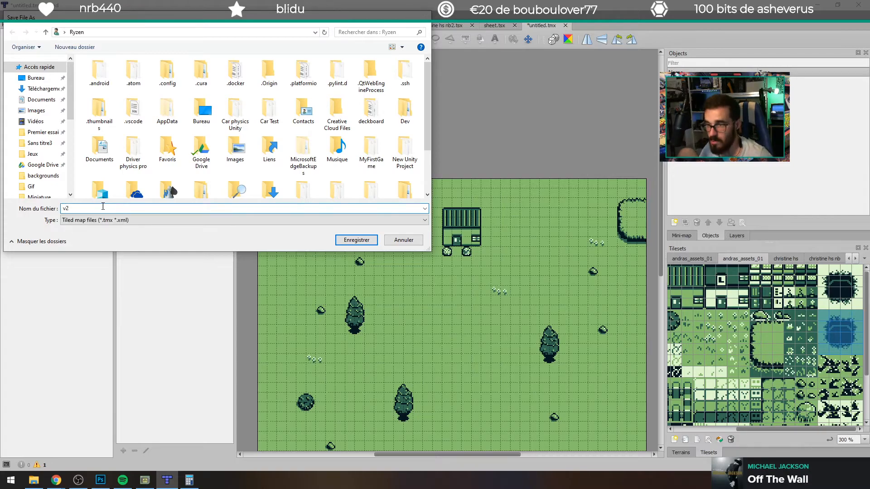
{"action": "key", "text": "Return"}
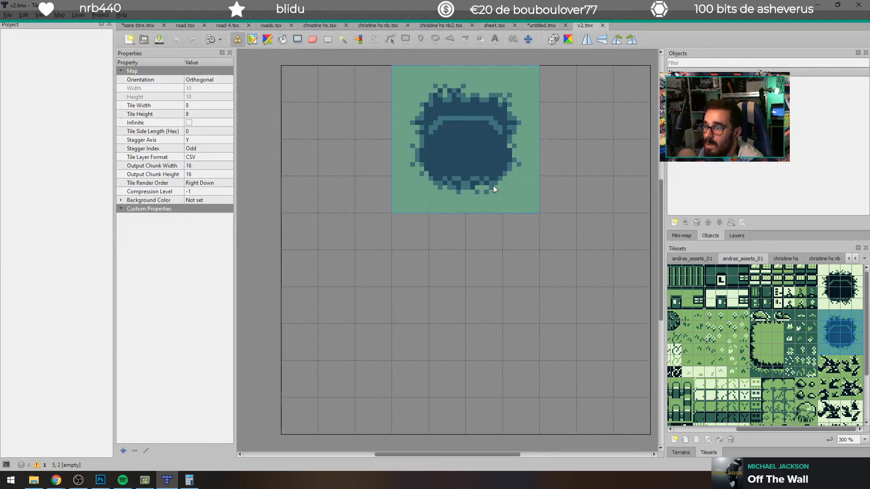
Step: Place the dark pit in the map's upper-left corner and cover the rest of the map with plain grass
{"action": "left_click", "coordinate": [395, 153]}
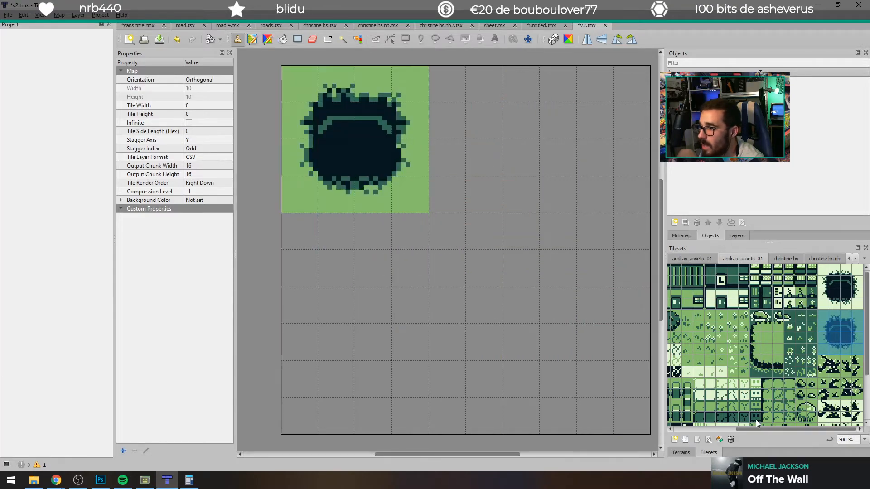
{"action": "scroll", "coordinate": [719, 343], "scroll_direction": "down", "scroll_amount": 3}
{"action": "left_click", "coordinate": [777, 284]}
{"action": "mouse_move", "coordinate": [421, 227]}
{"action": "left_mouse_down"}
{"action": "mouse_move", "coordinate": [294, 242]}
{"action": "mouse_move", "coordinate": [436, 322]}
{"action": "mouse_move", "coordinate": [415, 342]}
{"action": "left_mouse_up"}
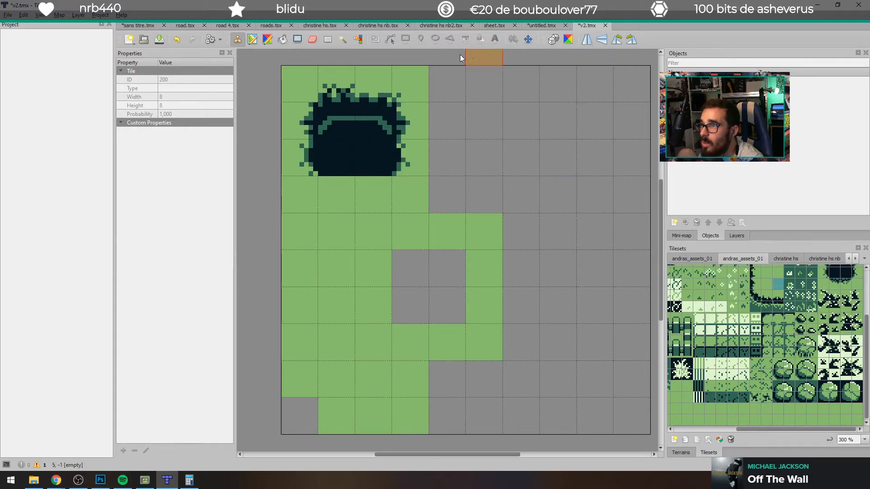
{"action": "left_click", "coordinate": [282, 39]}
{"action": "left_click", "coordinate": [543, 163]}
{"action": "left_click", "coordinate": [464, 263]}
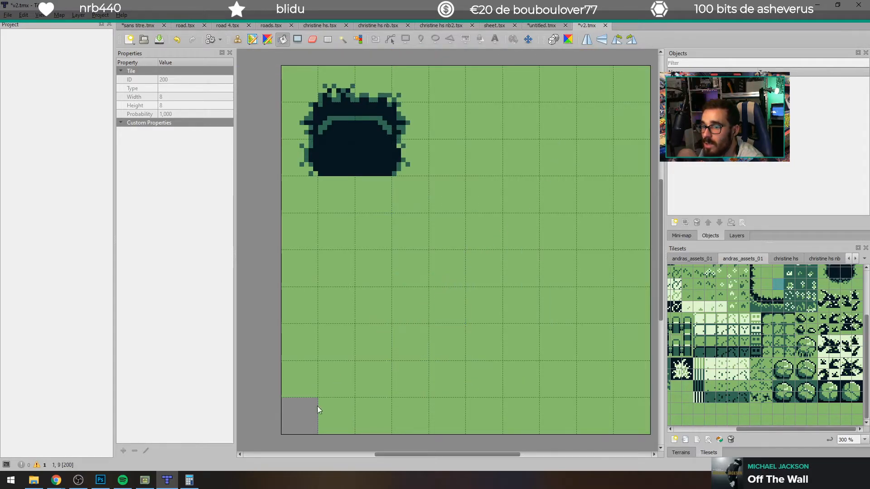
{"action": "left_click", "coordinate": [313, 408]}
Step: Stamp the light house with the striped roof at the map's top edge, to the right of the pit
{"action": "scroll", "coordinate": [758, 385], "scroll_direction": "up", "scroll_amount": 3}
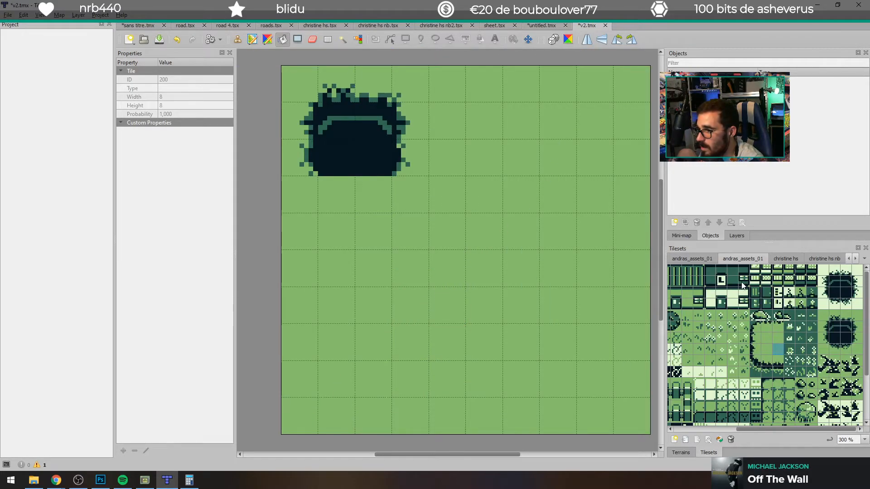
{"action": "left_click_drag", "start_coordinate": [695, 271], "coordinate": [708, 298]}
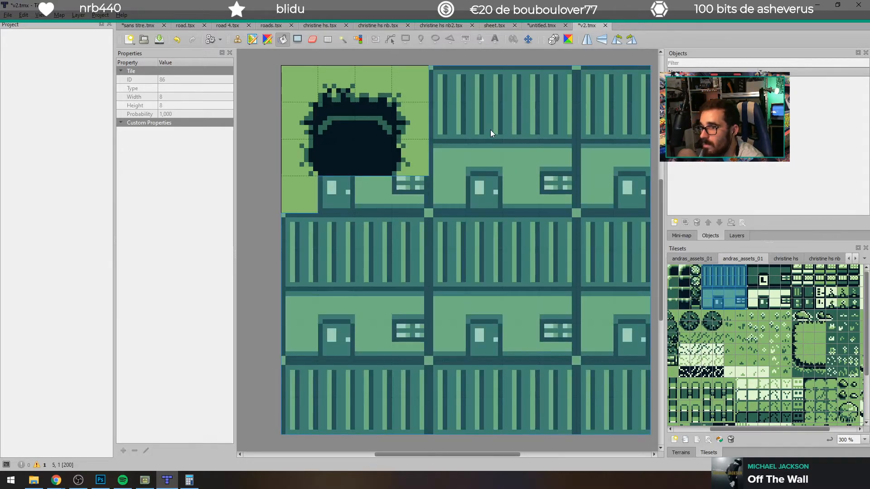
{"action": "left_click", "coordinate": [237, 41]}
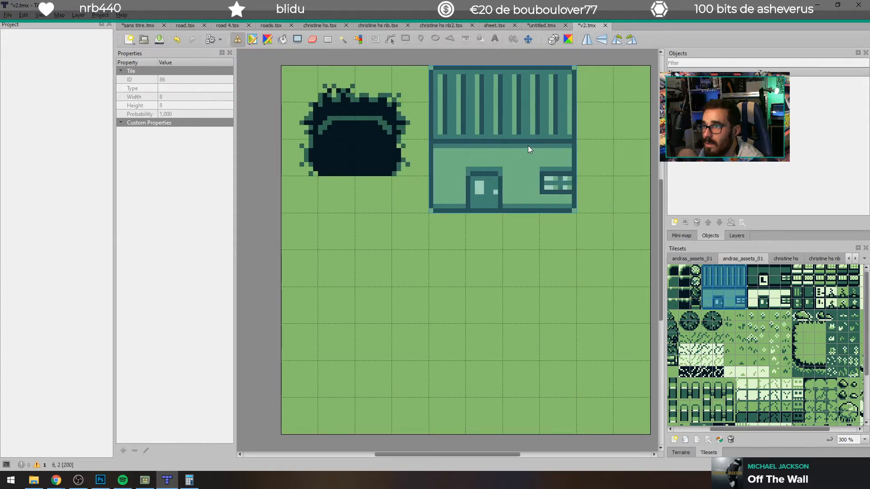
{"action": "left_click", "coordinate": [523, 135]}
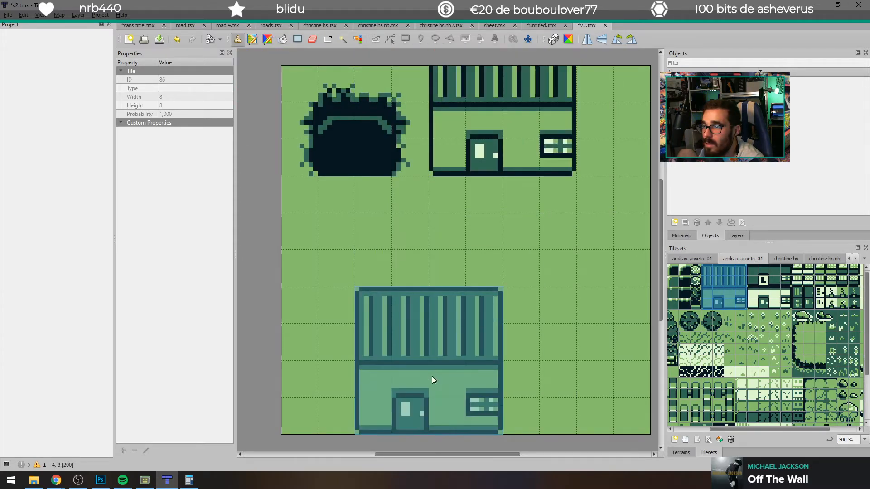
Step: Place two single white flowers on the grass, one below the house's right side and one near the map's centre
{"action": "scroll", "coordinate": [743, 377], "scroll_direction": "down", "scroll_amount": 1}
{"action": "scroll", "coordinate": [743, 376], "scroll_direction": "down", "scroll_amount": 1}
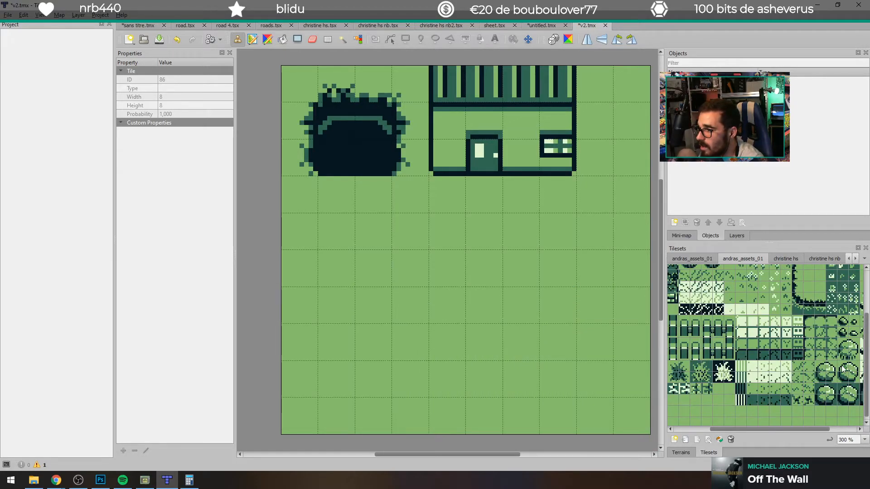
{"action": "scroll", "coordinate": [725, 354], "scroll_direction": "up", "scroll_amount": 2}
{"action": "left_click", "coordinate": [765, 327]}
{"action": "left_click", "coordinate": [417, 299]}
{"action": "left_click", "coordinate": [584, 242]}
Step: Place four round bushes on the grass: one below the pit, one below the house and two near the lower edge
{"action": "left_click", "coordinate": [686, 326]}
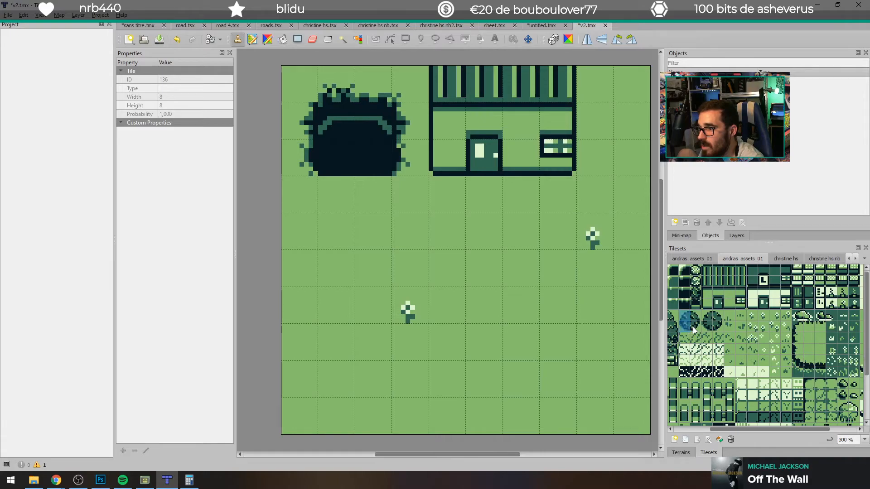
{"action": "left_click", "coordinate": [385, 242]}
{"action": "left_click", "coordinate": [598, 385]}
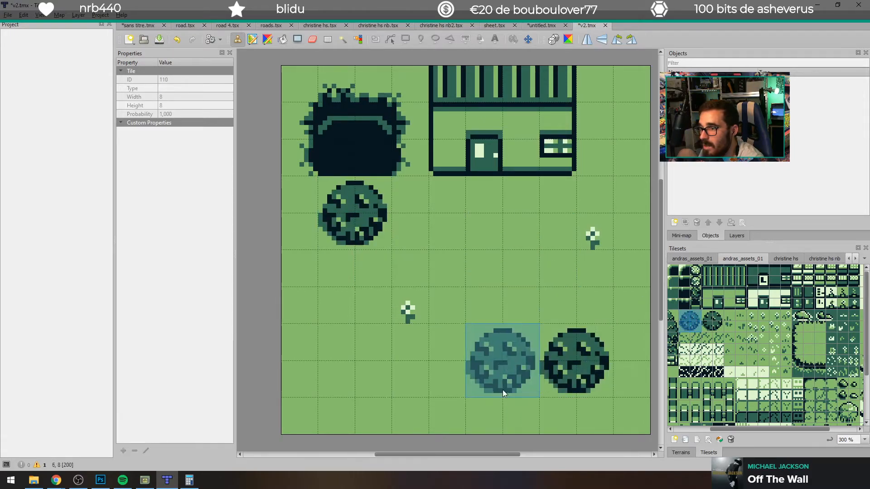
{"action": "left_click", "coordinate": [451, 385]}
{"action": "left_click", "coordinate": [523, 272]}
Step: Scatter six grass tufts between the bushes and along the map's right edge
{"action": "left_click", "coordinate": [707, 340]}
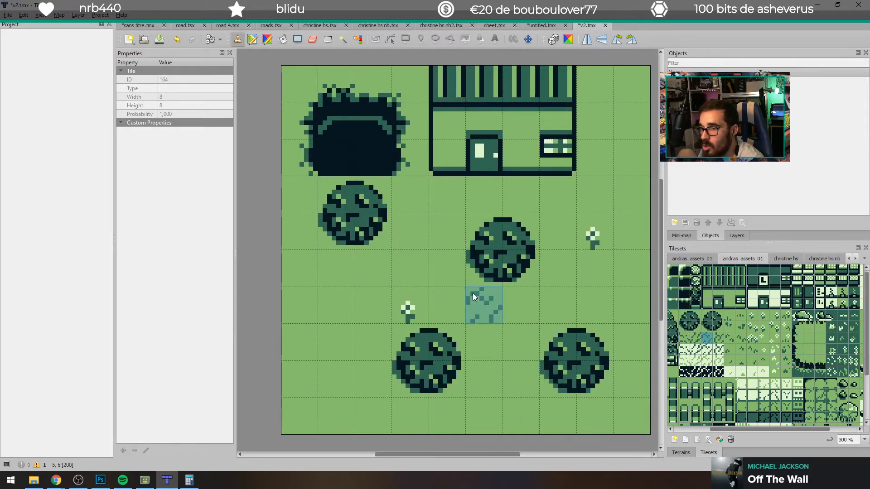
{"action": "left_click", "coordinate": [446, 268]}
{"action": "left_click", "coordinate": [335, 305]}
{"action": "left_click", "coordinate": [373, 306]}
{"action": "left_click", "coordinate": [557, 306]}
{"action": "left_click", "coordinate": [631, 194]}
{"action": "left_click", "coordinate": [632, 342]}
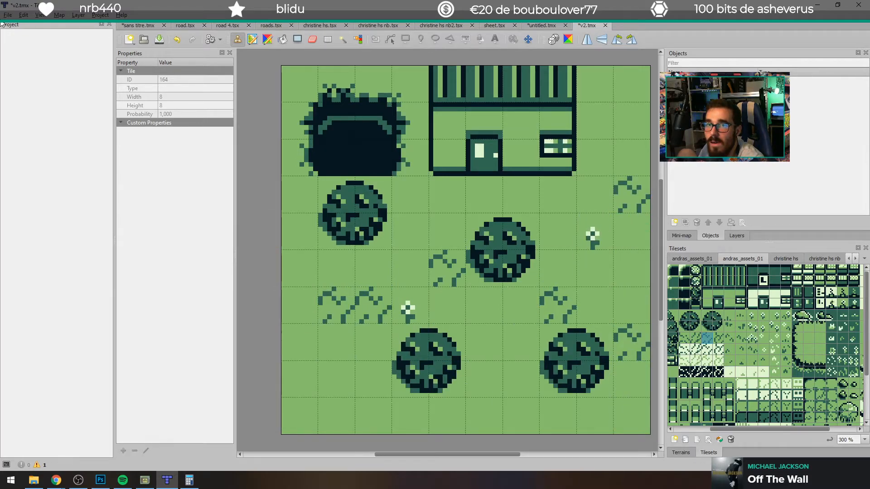
Step: Export the map as an image named maison petit vieu 3.png into the project's assets/backgrounds folder
{"action": "left_click", "coordinate": [24, 15]}
{"action": "mouse_move", "coordinate": [7, 16]}
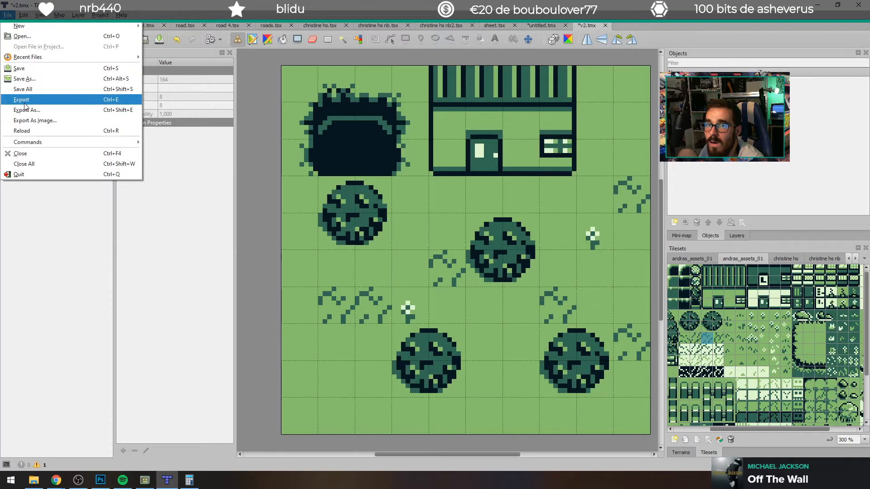
{"action": "left_click", "coordinate": [36, 120]}
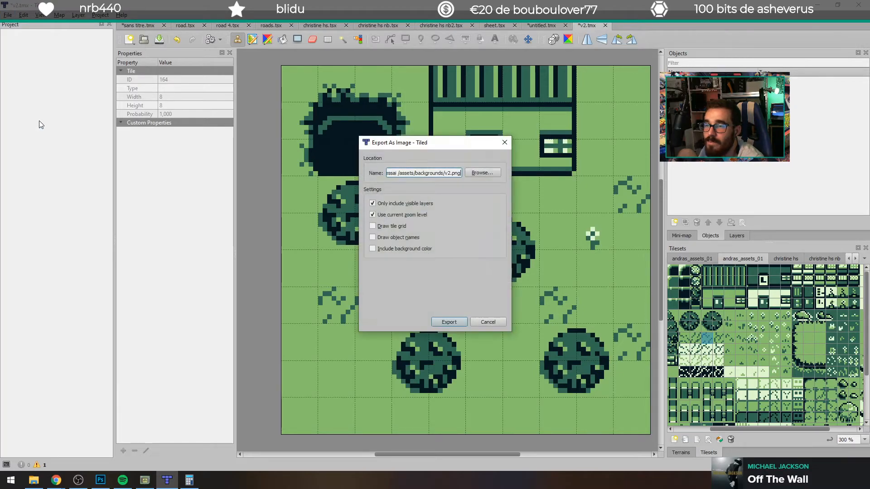
{"action": "left_click", "coordinate": [490, 176]}
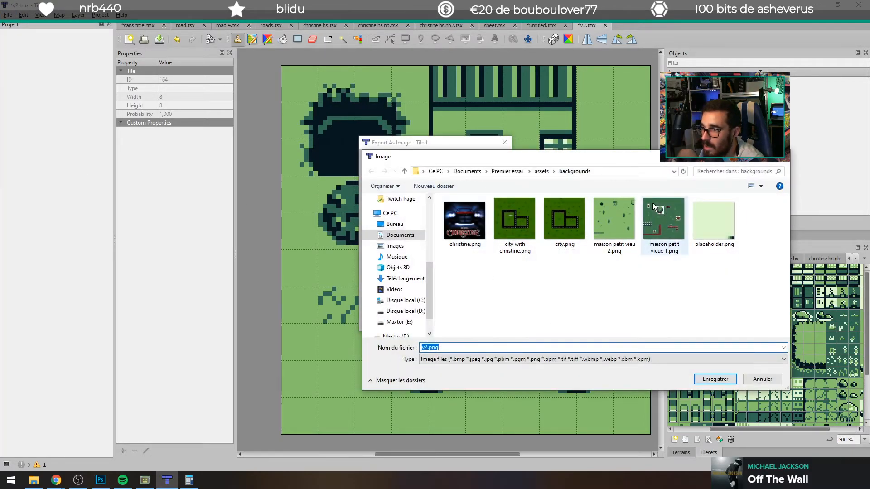
{"action": "left_click", "coordinate": [618, 229]}
{"action": "left_click", "coordinate": [462, 349]}
{"action": "key", "text": "BackSpace"}
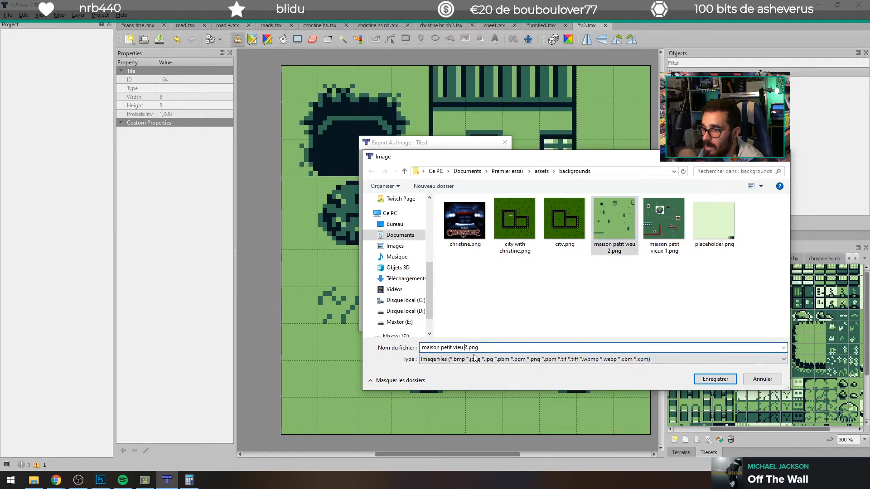
{"action": "type", "text": "3"}
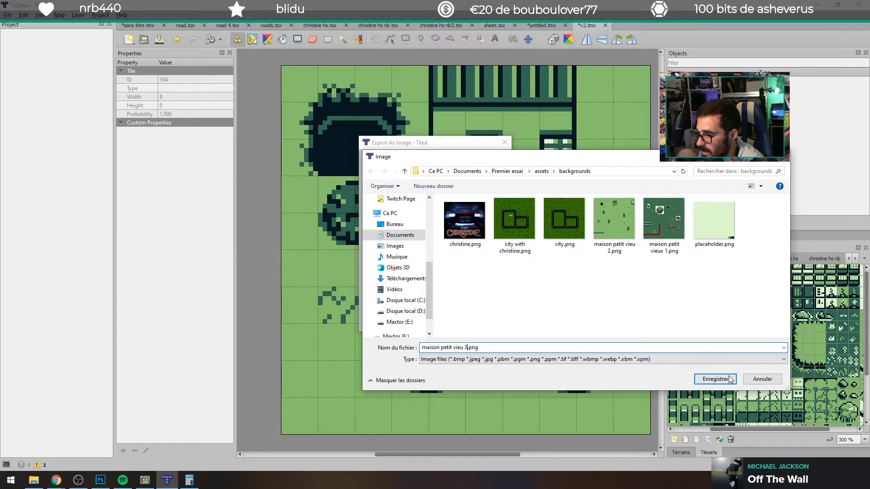
{"action": "key", "text": "Return"}
{"action": "left_click", "coordinate": [448, 322]}
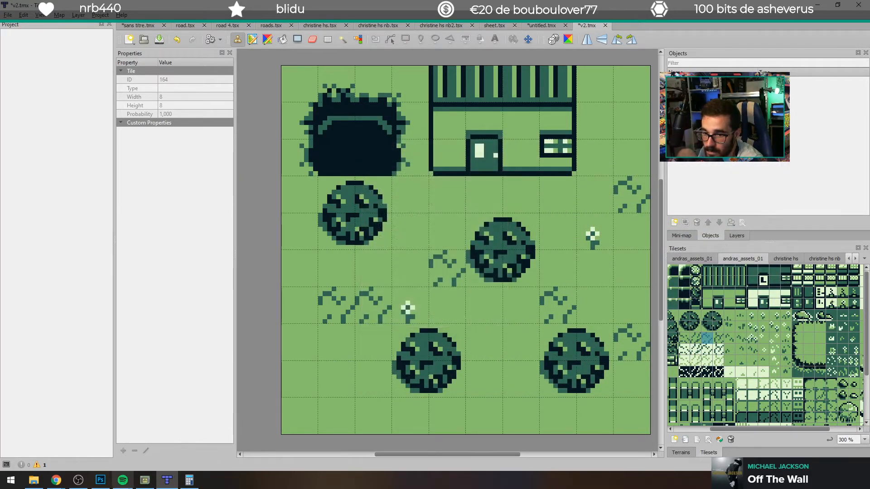
Step: Switch to GB Studio and set Scene 1's background to maison petit vieu 3 in the game world view
{"action": "left_click", "coordinate": [145, 479]}
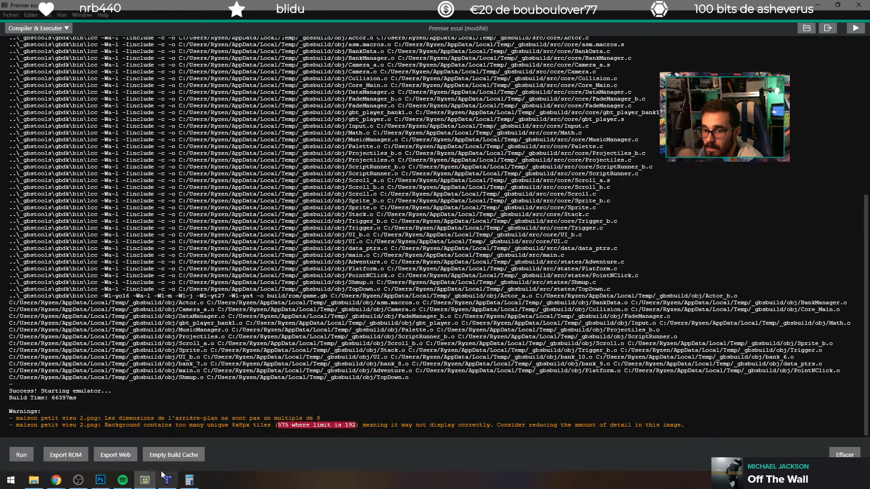
{"action": "left_click", "coordinate": [33, 24]}
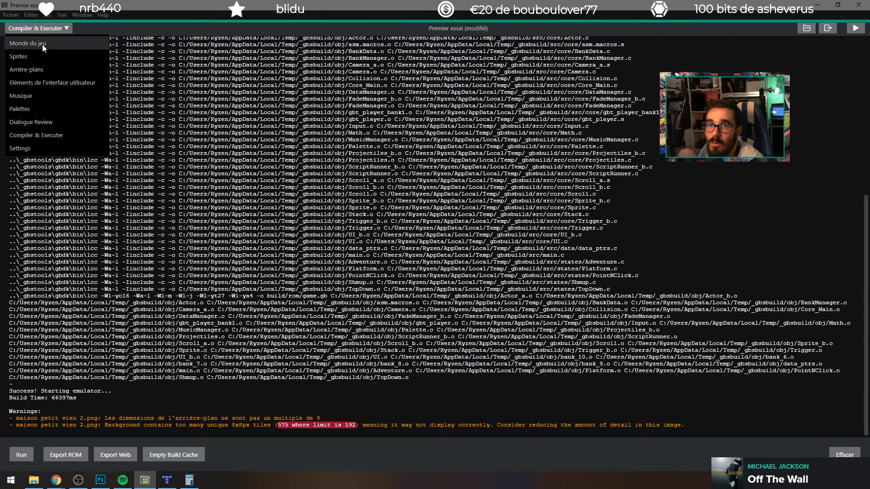
{"action": "left_click", "coordinate": [42, 45]}
{"action": "left_click", "coordinate": [800, 129]}
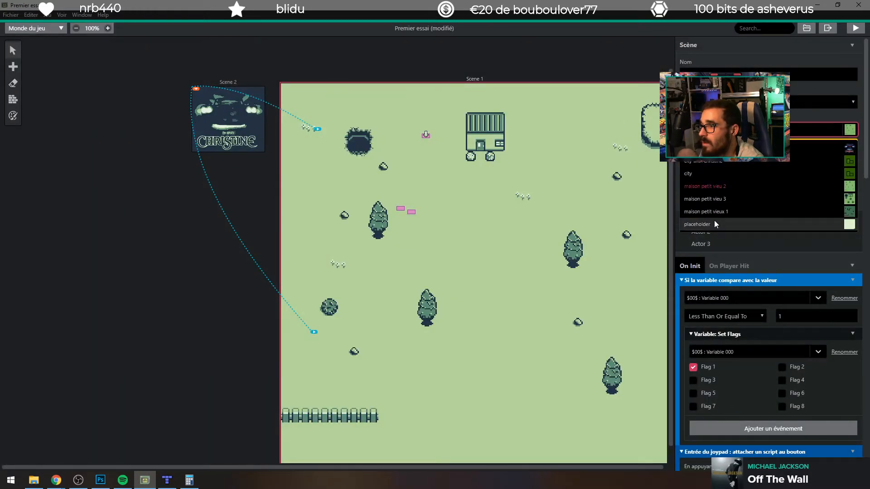
{"action": "left_click", "coordinate": [721, 199]}
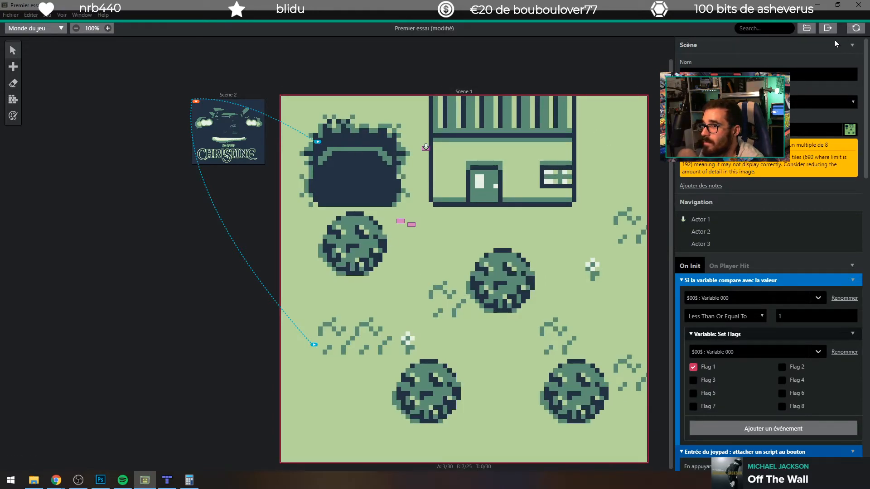
Step: Build and run the game, go past the title screen, drive the car to check the background, and close the emulator
{"action": "left_click", "coordinate": [855, 28]}
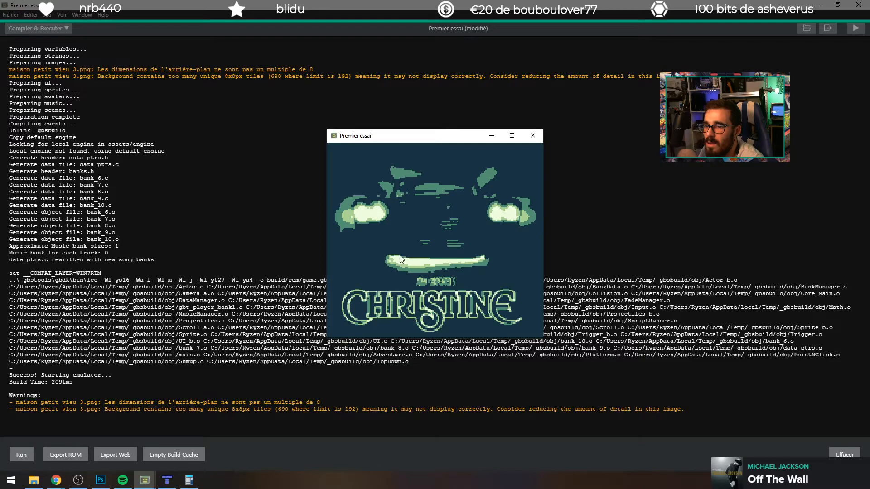
{"action": "key", "text": "z"}
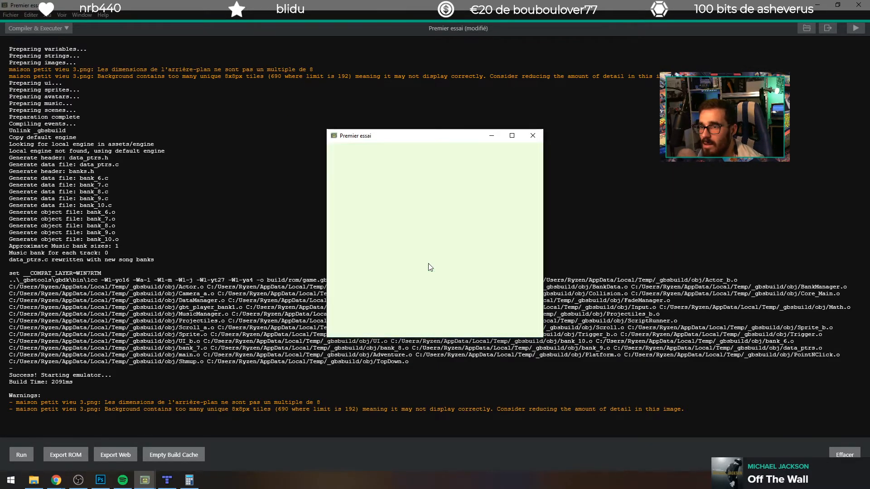
{"action": "key", "text": "Up"}
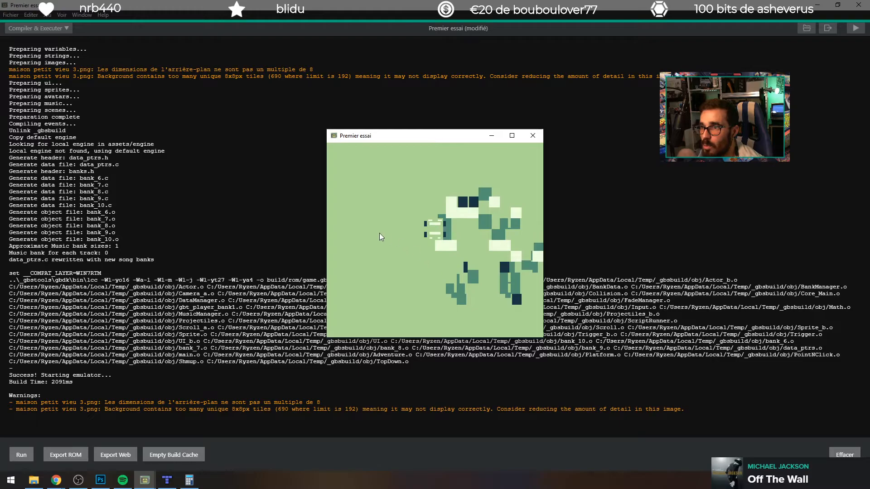
{"action": "left_click", "coordinate": [532, 135]}
{"action": "left_click", "coordinate": [533, 136]}
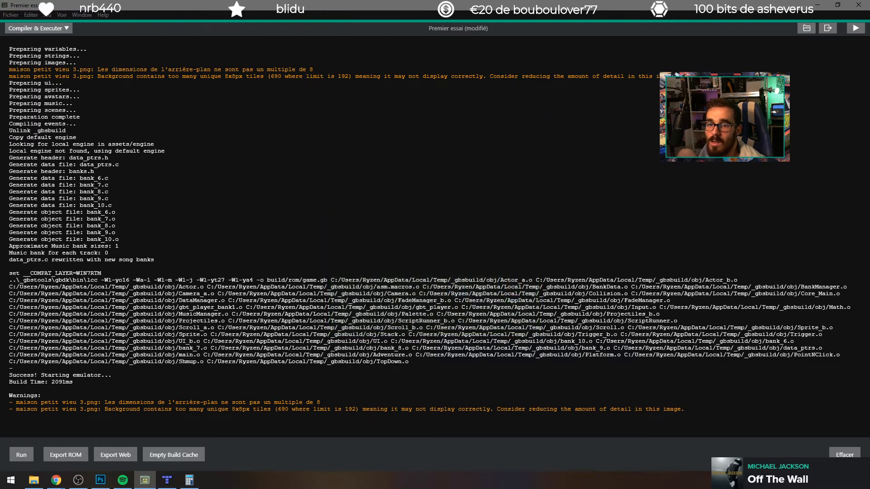
Step: Switch to Chrome and read the size requirements on the Backgrounds page of the GB Studio documentation
{"action": "mouse_move", "coordinate": [55, 482]}
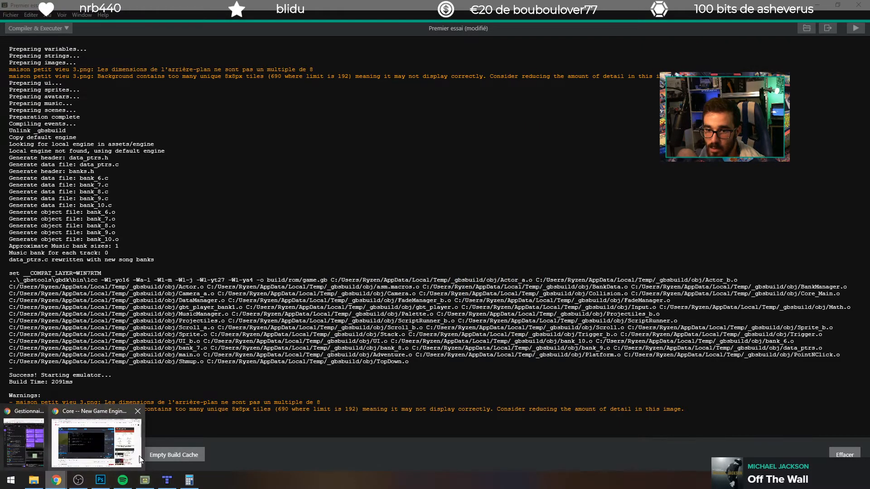
{"action": "left_click", "coordinate": [124, 448]}
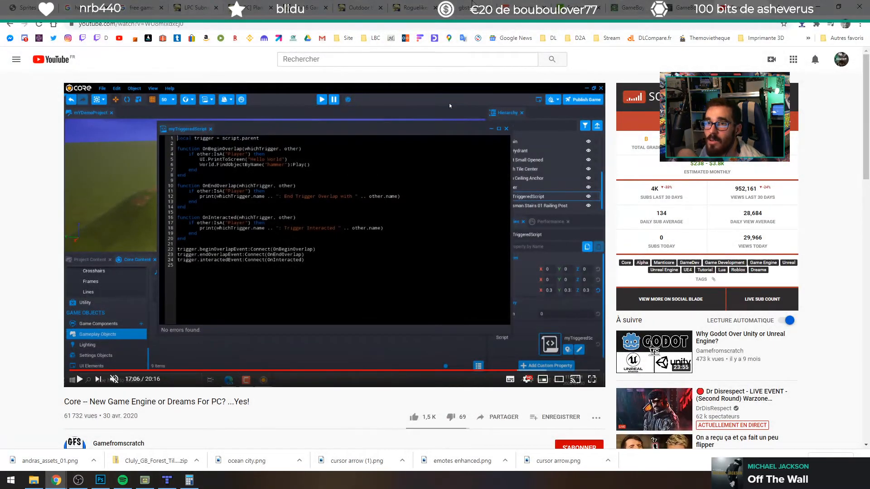
{"action": "left_click", "coordinate": [31, 7]}
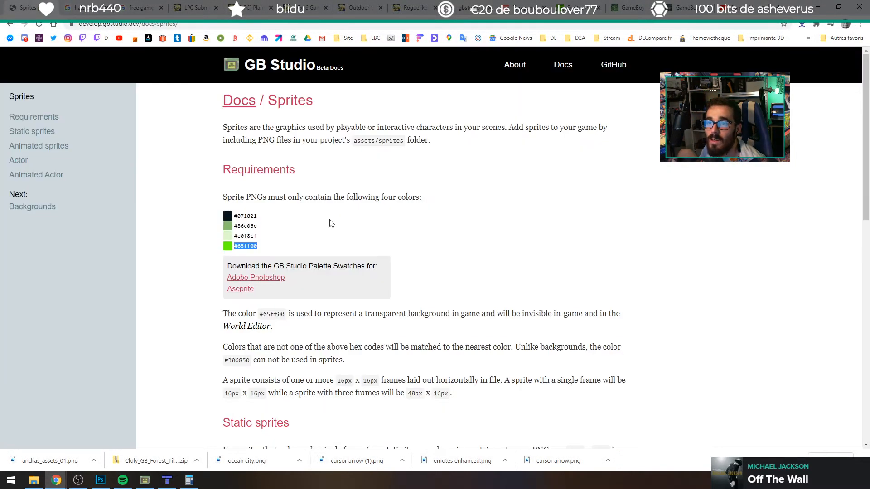
{"action": "left_click", "coordinate": [33, 206]}
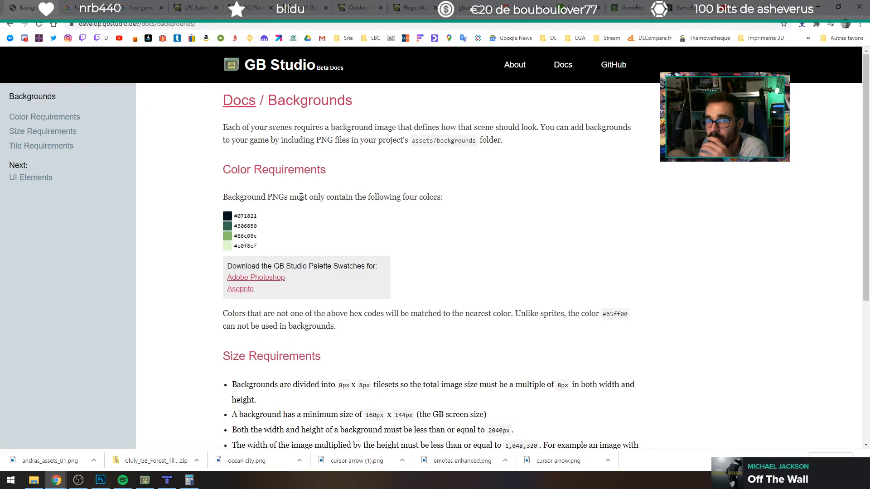
{"action": "scroll", "coordinate": [324, 310], "scroll_direction": "down", "scroll_amount": 2}
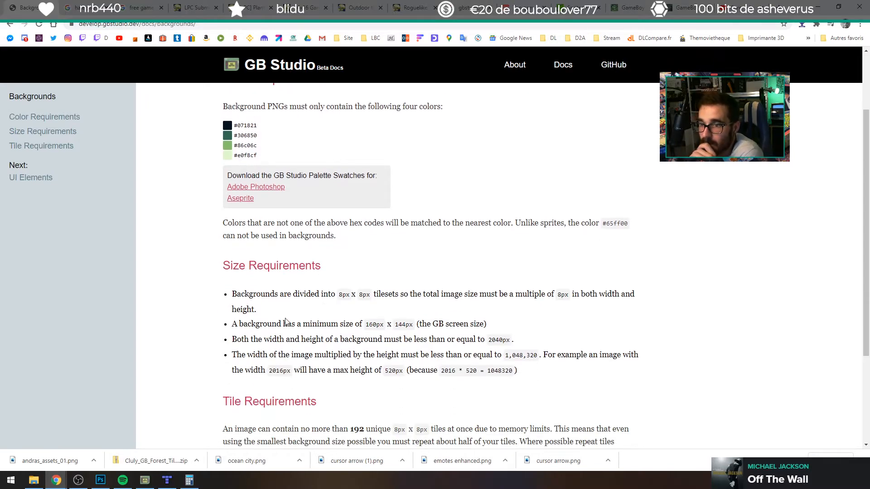
{"action": "left_click_drag", "start_coordinate": [289, 296], "coordinate": [356, 299]}
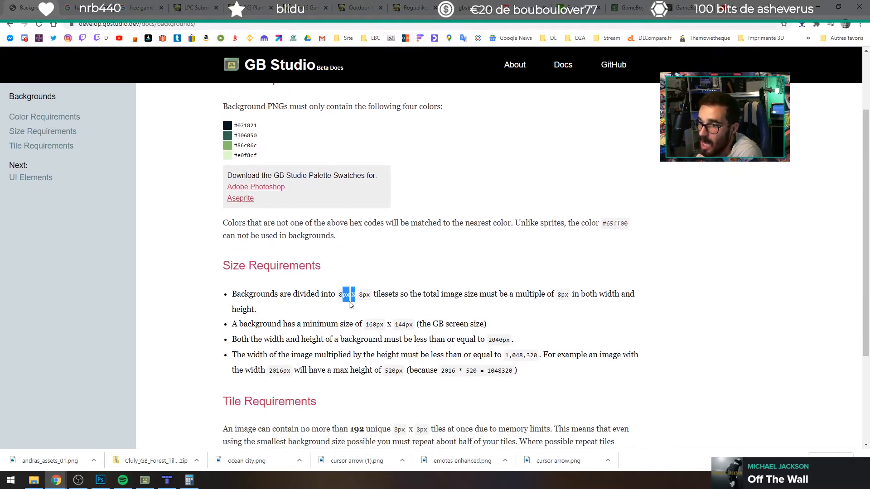
{"action": "left_click_drag", "start_coordinate": [283, 323], "coordinate": [301, 323]}
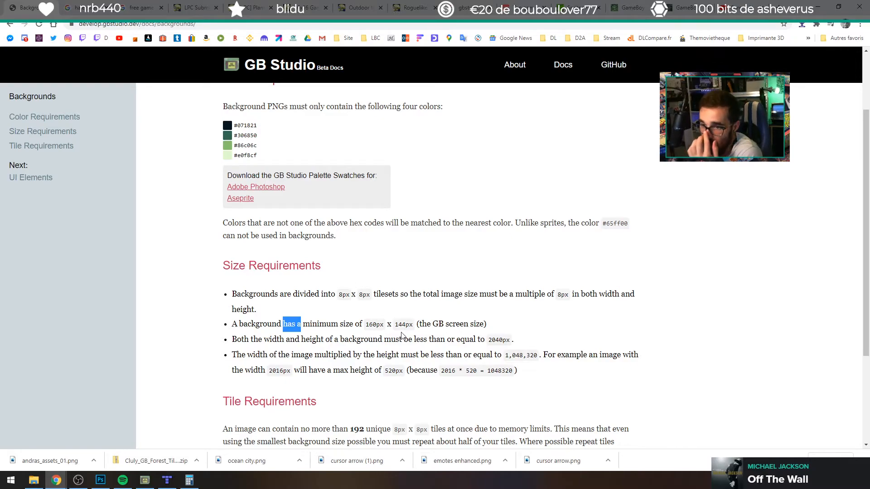
{"action": "left_click_drag", "start_coordinate": [333, 341], "coordinate": [411, 341]}
{"action": "left_click", "coordinate": [428, 334]}
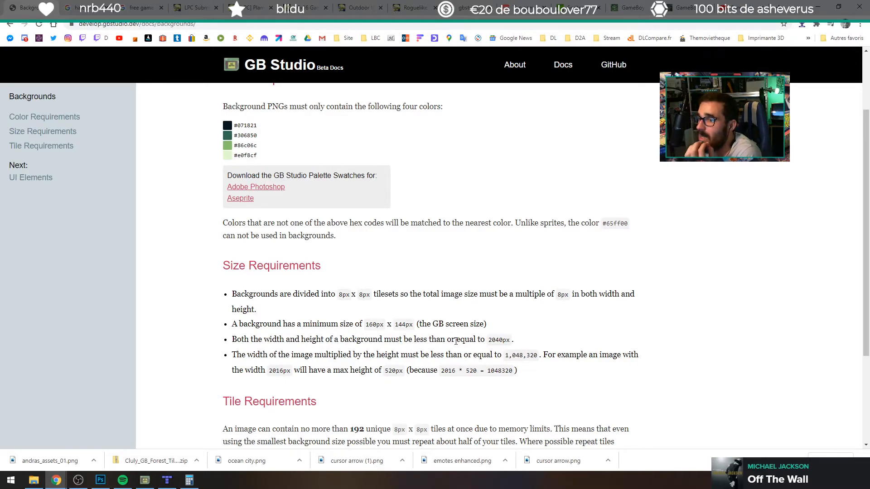
{"action": "left_click_drag", "start_coordinate": [490, 340], "coordinate": [499, 341]}
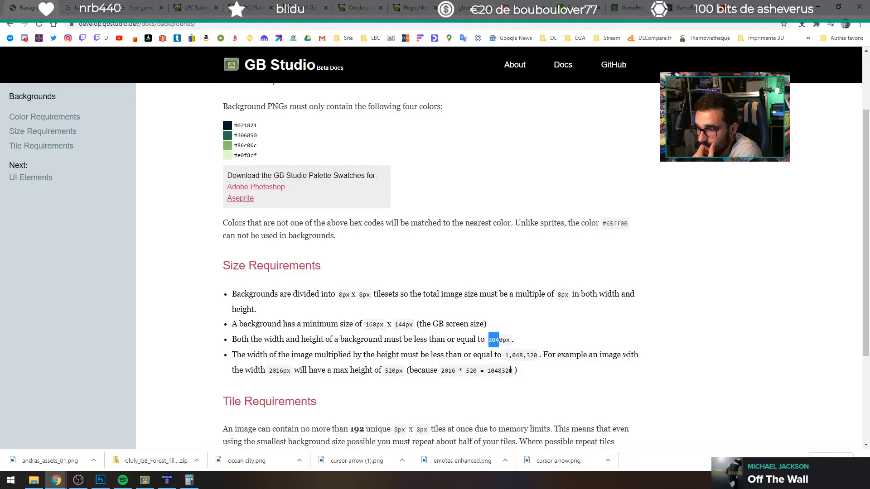
Step: Read the tile requirements on the Backgrounds page, checking the unique-tile limit and the tile size
{"action": "scroll", "coordinate": [510, 369], "scroll_direction": "down", "scroll_amount": 1}
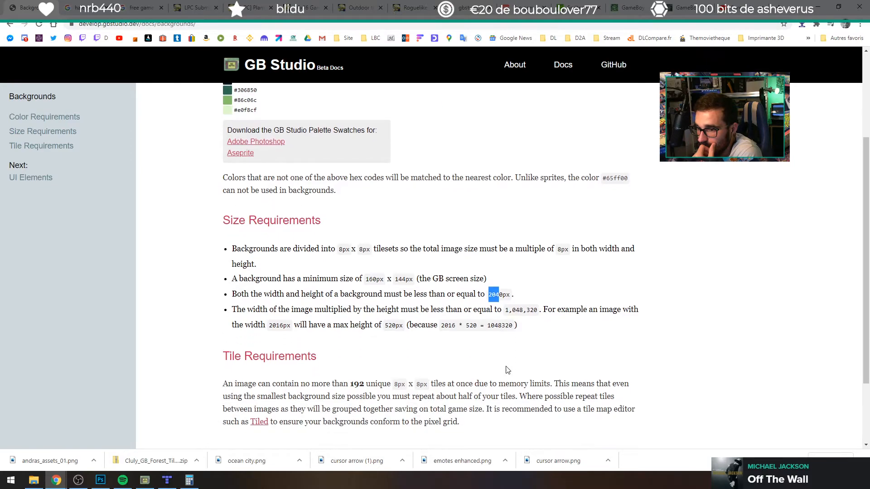
{"action": "scroll", "coordinate": [258, 367], "scroll_direction": "down", "scroll_amount": 1}
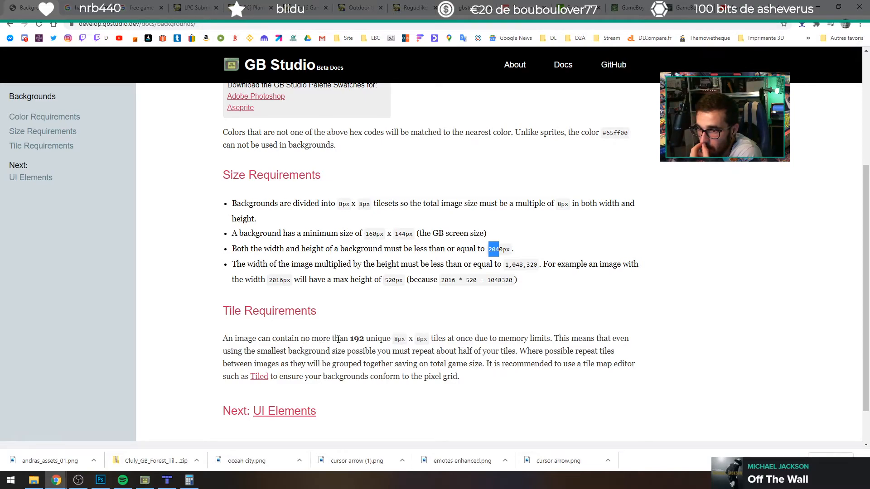
{"action": "left_click", "coordinate": [357, 339]}
{"action": "double_click", "coordinate": [356, 339]}
{"action": "left_click_drag", "start_coordinate": [396, 339], "coordinate": [399, 339]}
{"action": "left_click", "coordinate": [422, 342]}
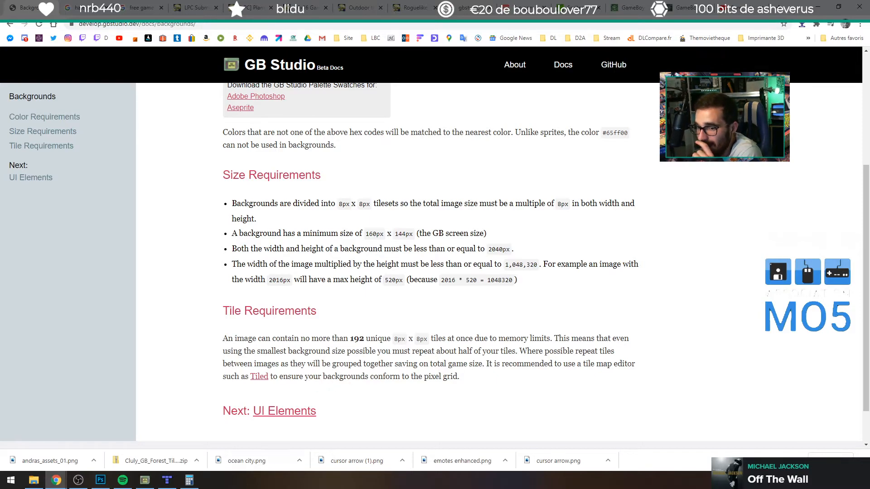
Step: Switch to GB Studio's game world and try the christine, city and placeholder backgrounds on Scene 1
{"action": "left_click", "coordinate": [145, 481]}
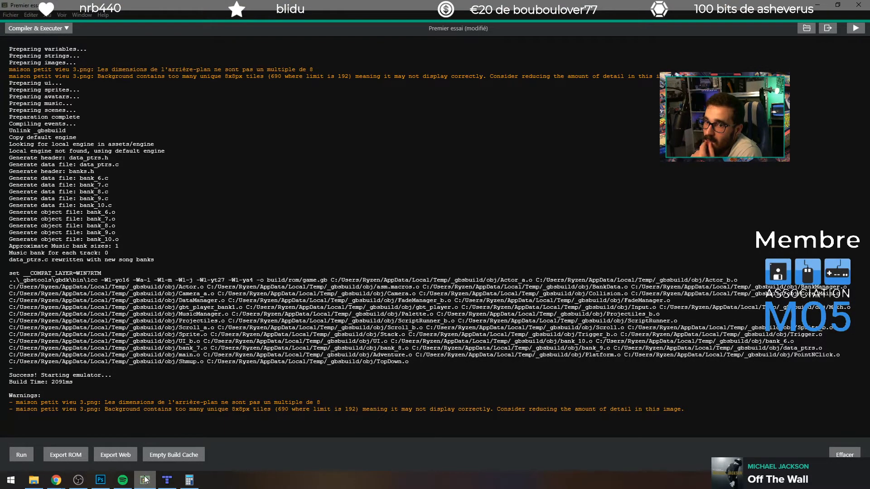
{"action": "left_click", "coordinate": [45, 29]}
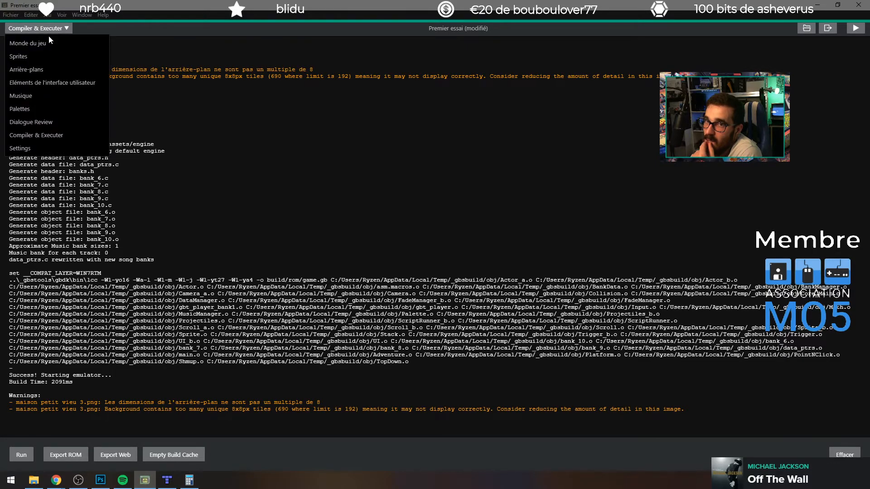
{"action": "left_click", "coordinate": [48, 40]}
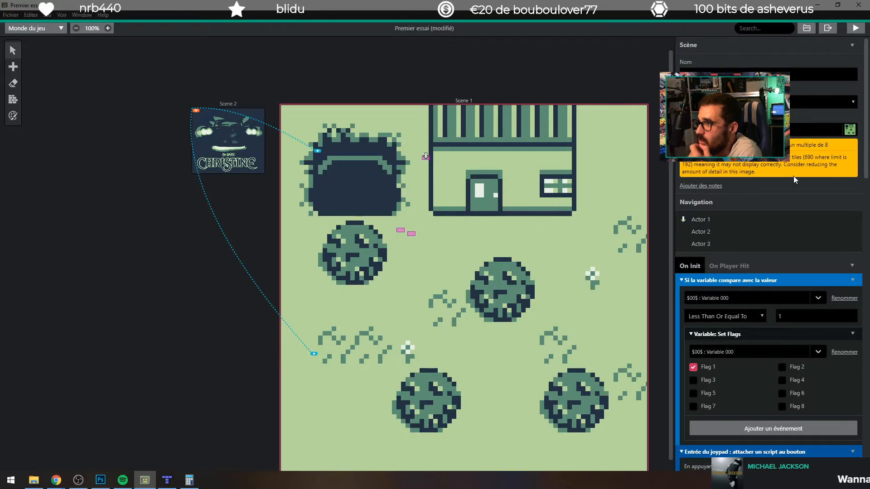
{"action": "left_click", "coordinate": [736, 131]}
{"action": "left_click", "coordinate": [736, 161]}
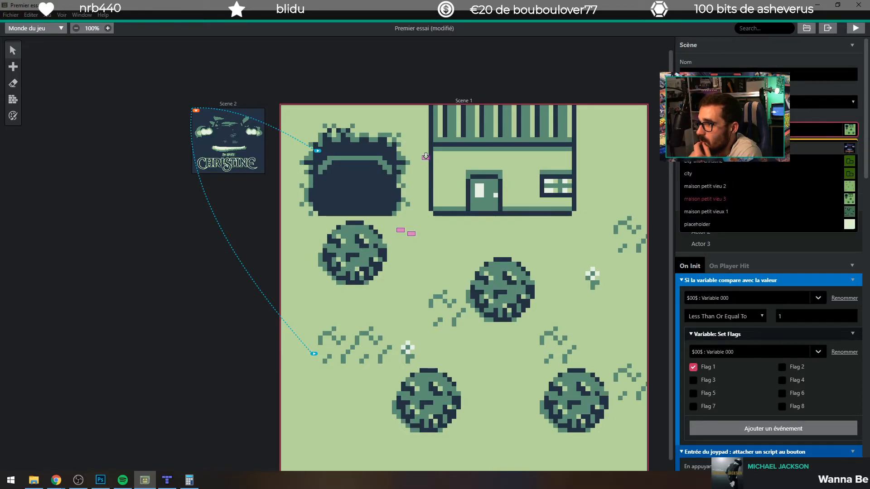
{"action": "left_click", "coordinate": [736, 130]}
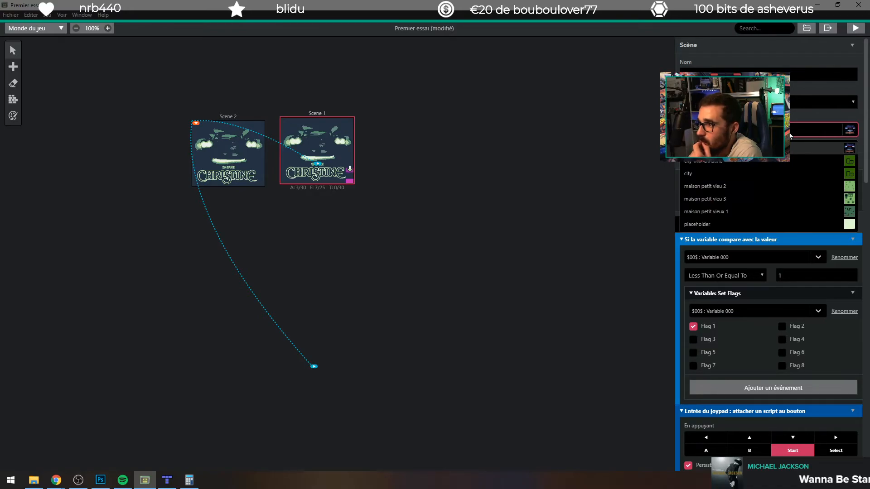
{"action": "left_click", "coordinate": [847, 182]}
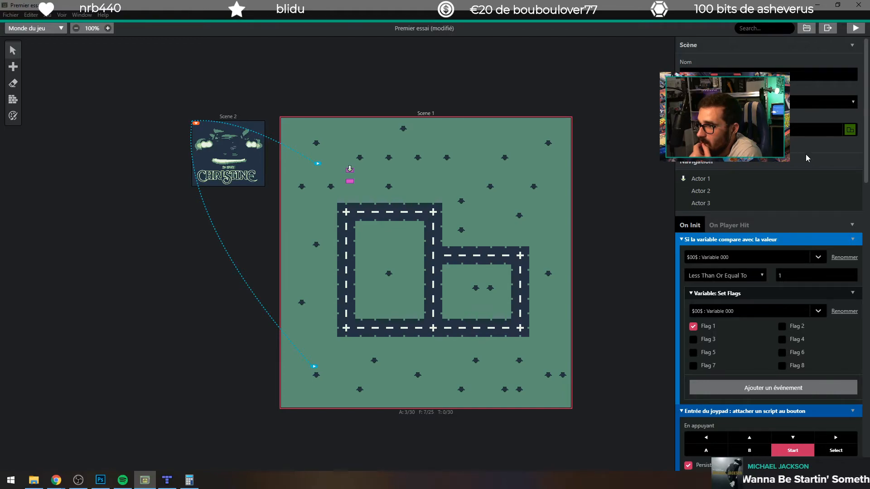
{"action": "left_click", "coordinate": [808, 131]}
{"action": "left_click", "coordinate": [776, 223]}
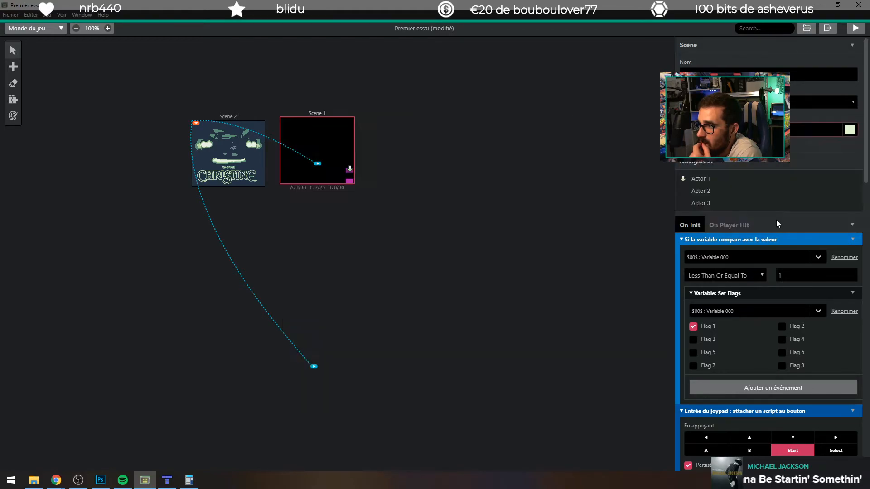
Step: Set Scene 1's background back to maison petit vieu 3 and view the whole scene
{"action": "left_click", "coordinate": [811, 131]}
{"action": "left_click", "coordinate": [743, 200]}
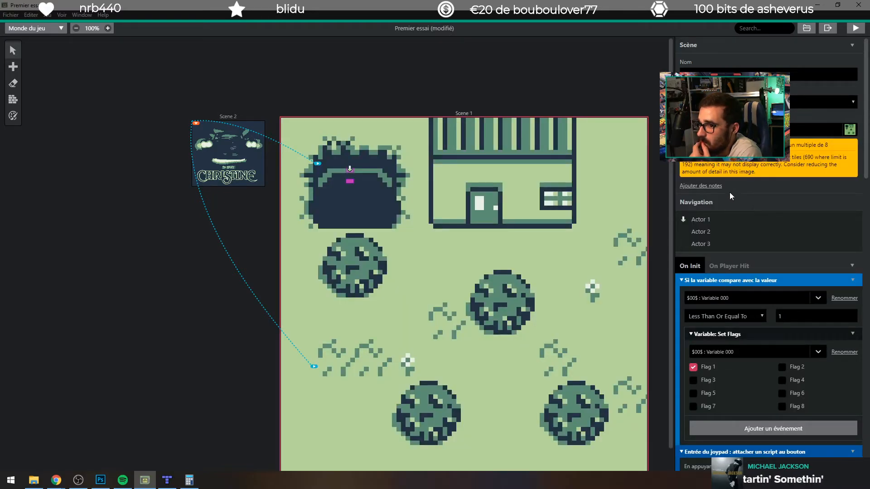
{"action": "scroll", "coordinate": [385, 286], "scroll_direction": "down", "scroll_amount": 1}
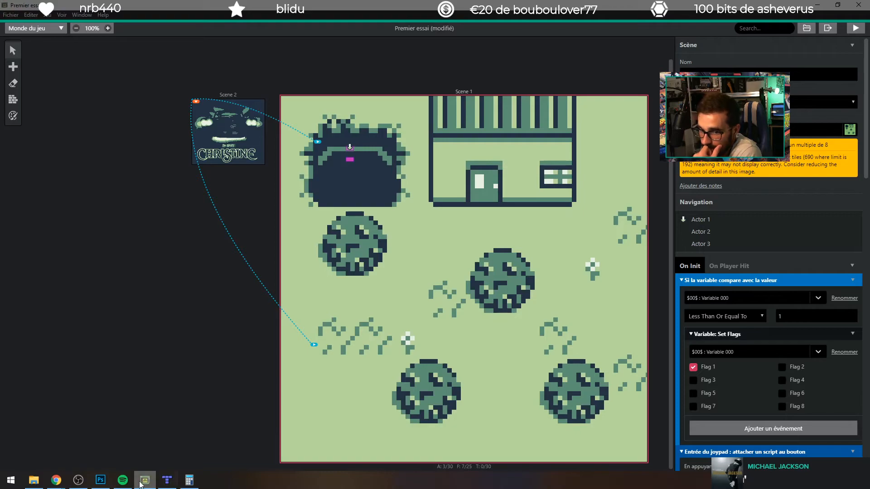
Step: Switch to Tiled and open the settings for a new map
{"action": "left_click", "coordinate": [168, 481]}
{"action": "left_click", "coordinate": [131, 41]}
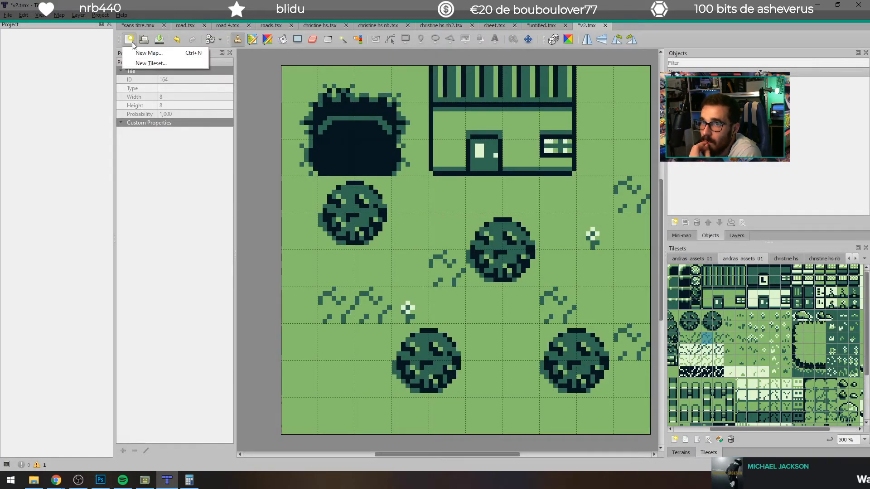
{"action": "left_click", "coordinate": [149, 53]}
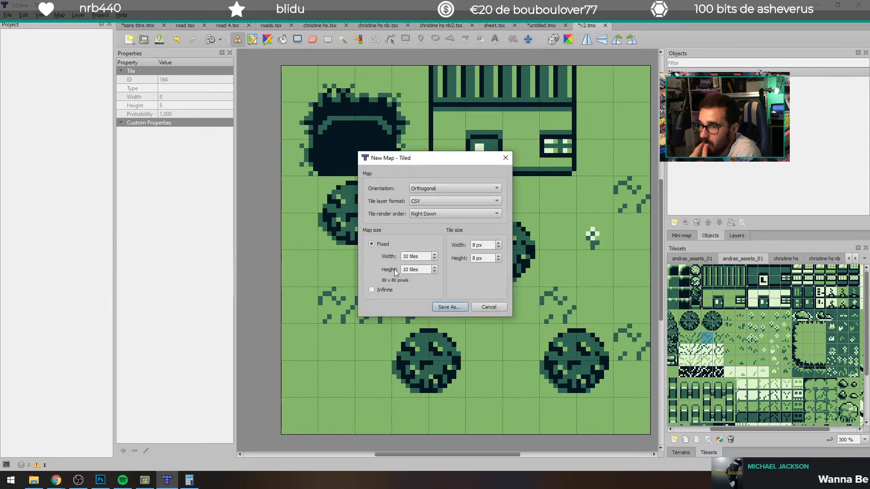
Step: Switch to Chrome to check the documented minimum and maximum background sizes, and look at Scene 1's background warnings in GB Studio
{"action": "left_click", "coordinate": [59, 484]}
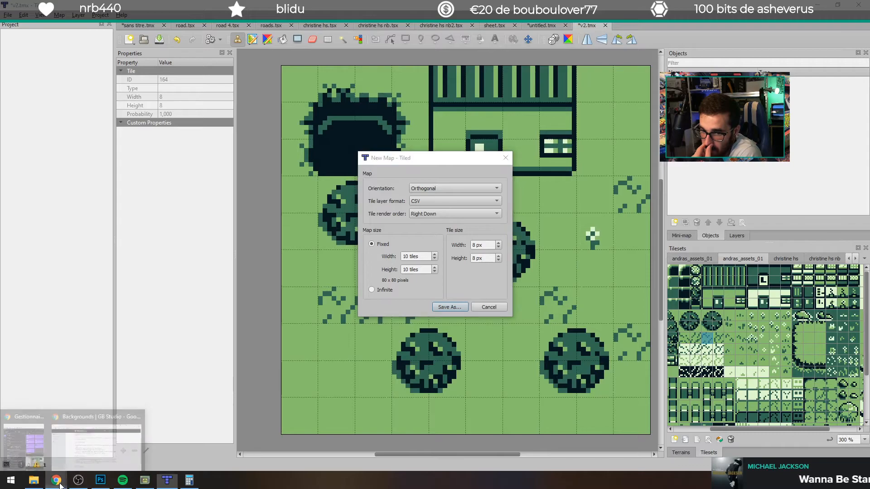
{"action": "left_click", "coordinate": [114, 449]}
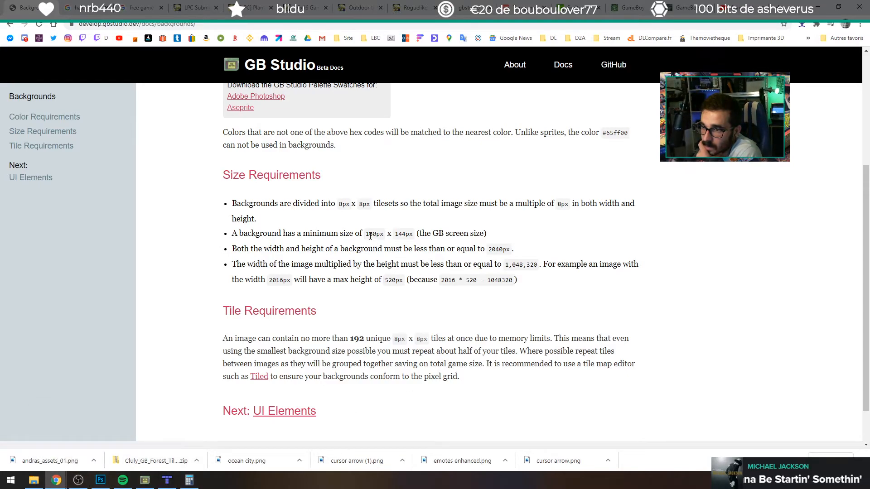
{"action": "left_click_drag", "start_coordinate": [368, 233], "coordinate": [386, 233]}
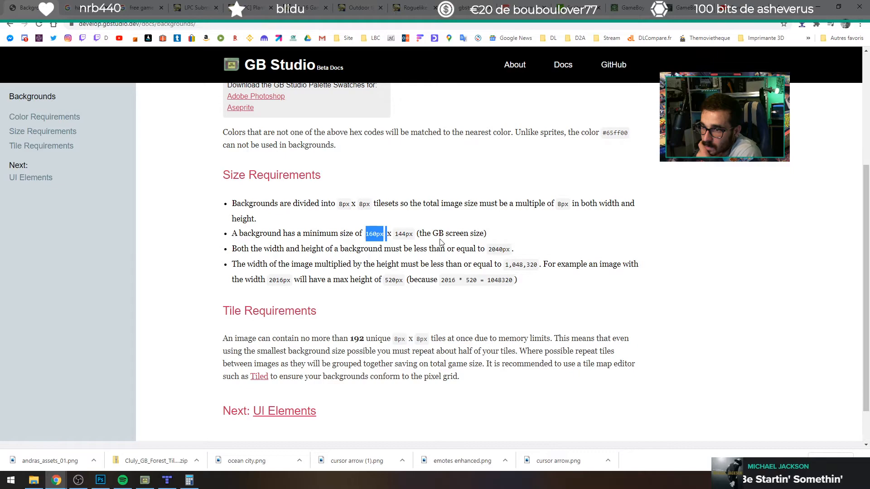
{"action": "left_click", "coordinate": [502, 249]}
{"action": "double_click", "coordinate": [499, 249]}
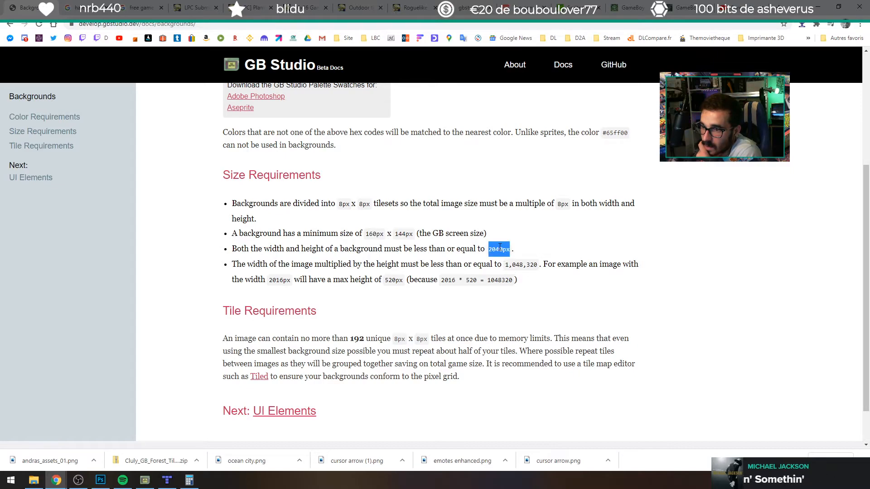
{"action": "double_click", "coordinate": [272, 279]}
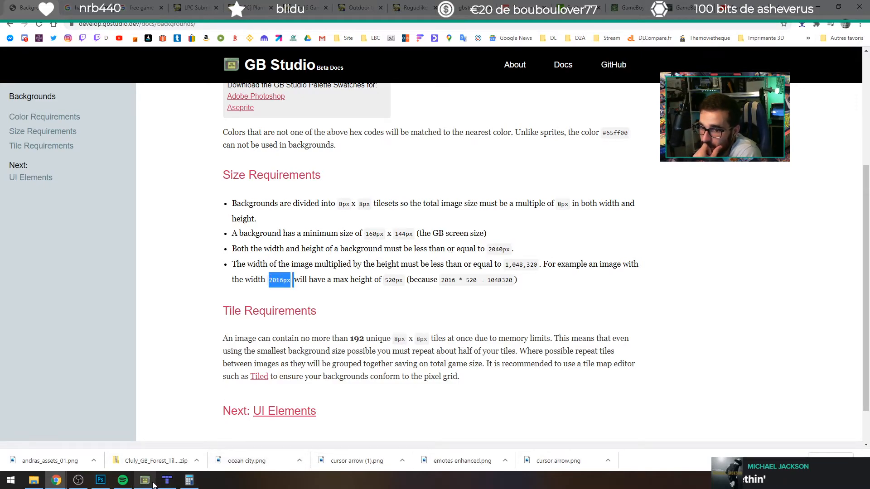
{"action": "mouse_move", "coordinate": [167, 481]}
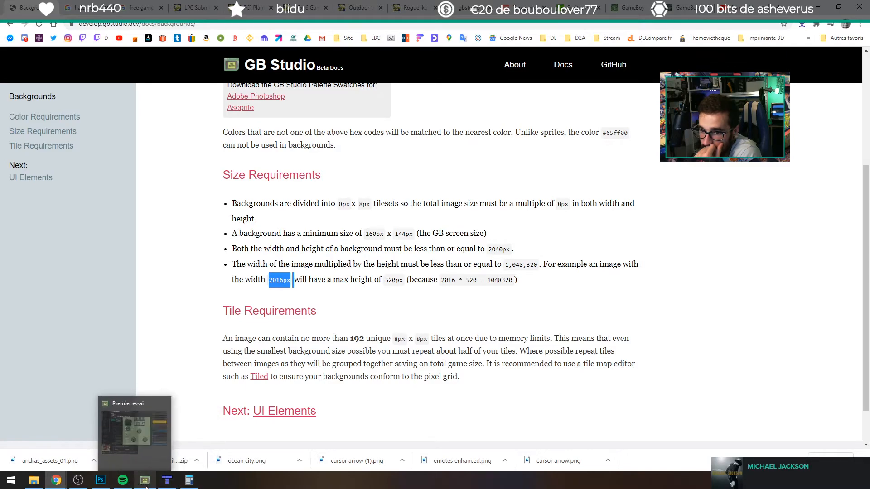
{"action": "left_click", "coordinate": [163, 435]}
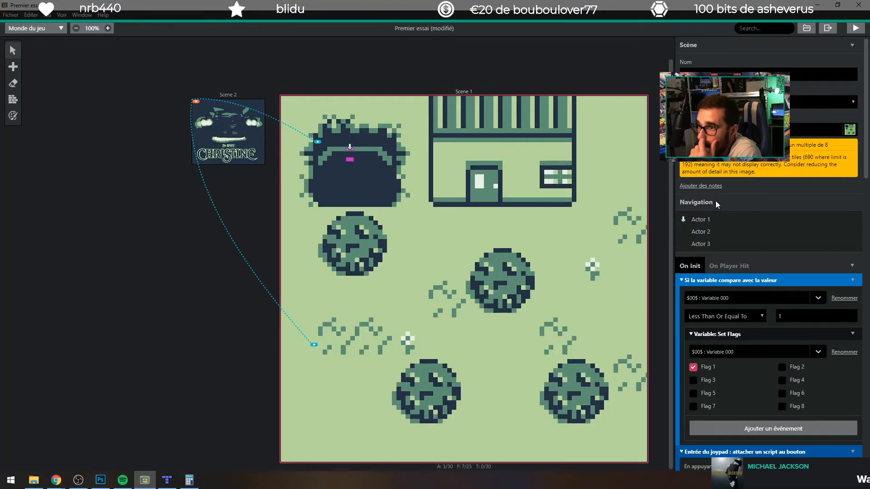
Step: Return to Tiled and create an orthogonal map of 80 by 60 tiles with 8 px tiles, saved as 3.tmx
{"action": "left_click", "coordinate": [197, 460]}
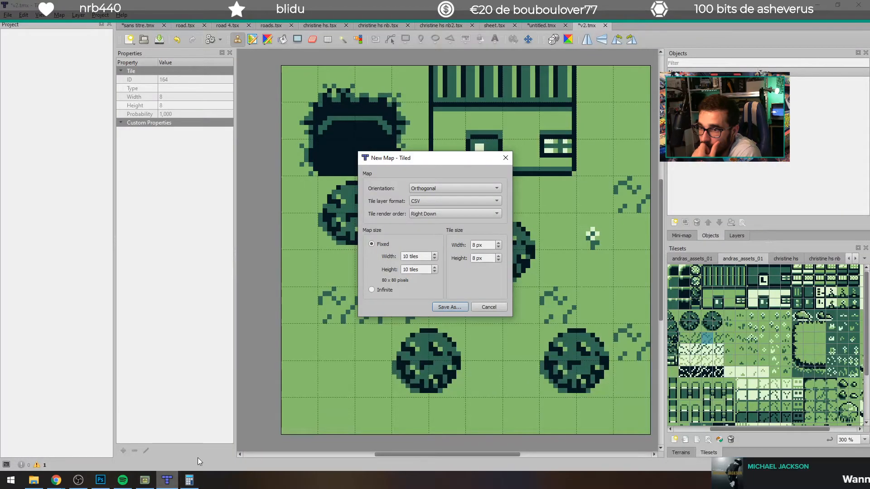
{"action": "double_click", "coordinate": [405, 256]}
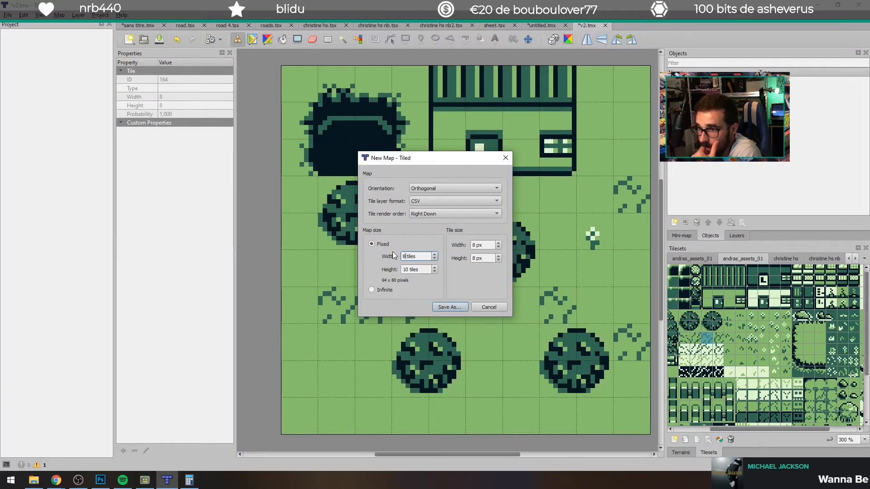
{"action": "double_click", "coordinate": [411, 268]}
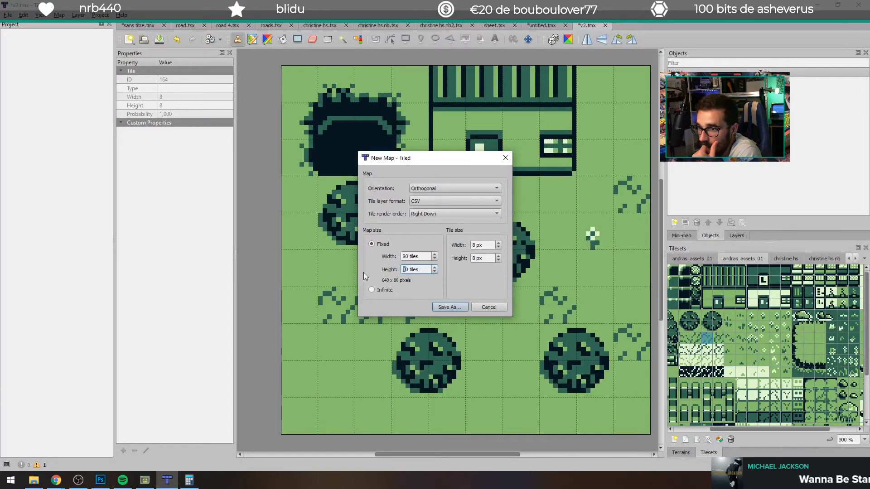
{"action": "key", "text": "BackSpace"}
{"action": "type", "text": "0"}
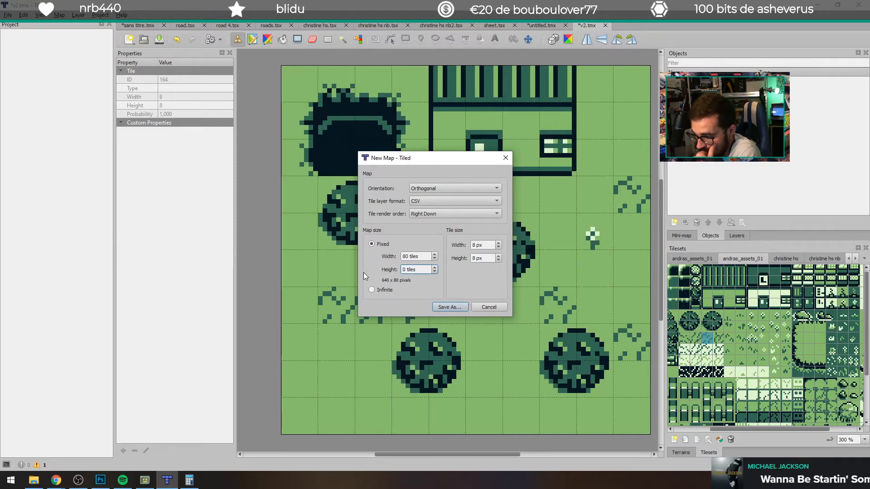
{"action": "type", "text": "60"}
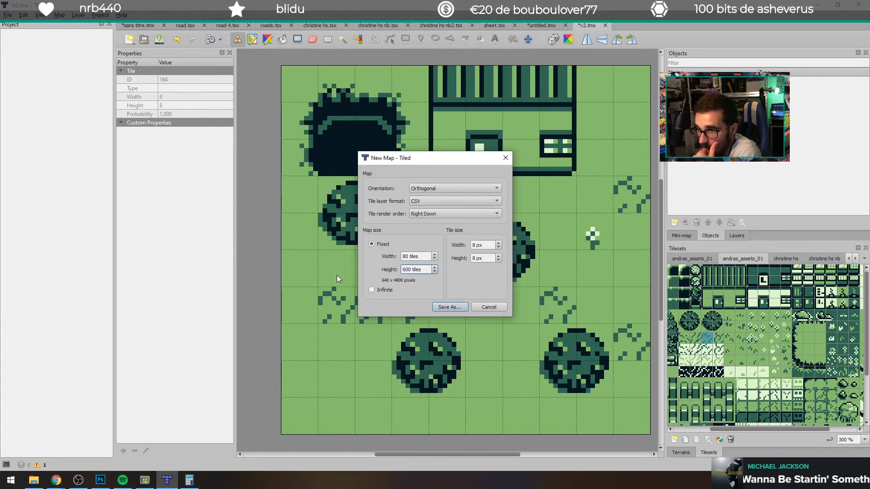
{"action": "key", "text": "Delete"}
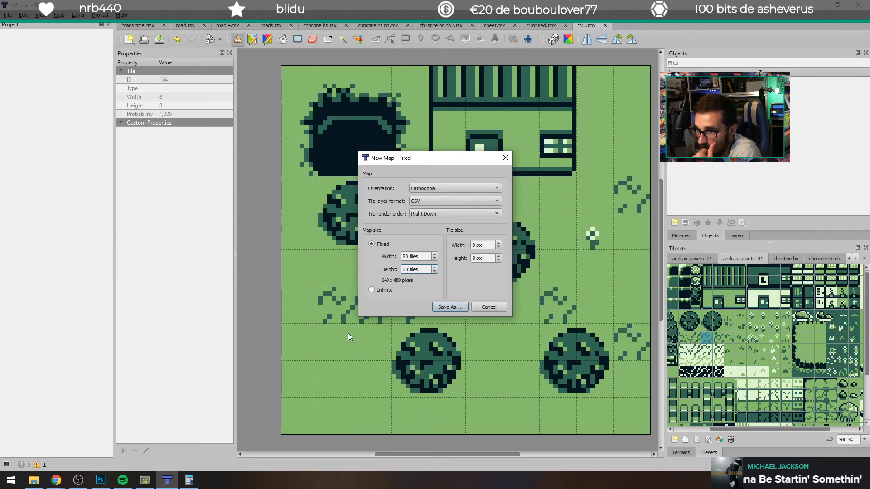
{"action": "left_click", "coordinate": [447, 305]}
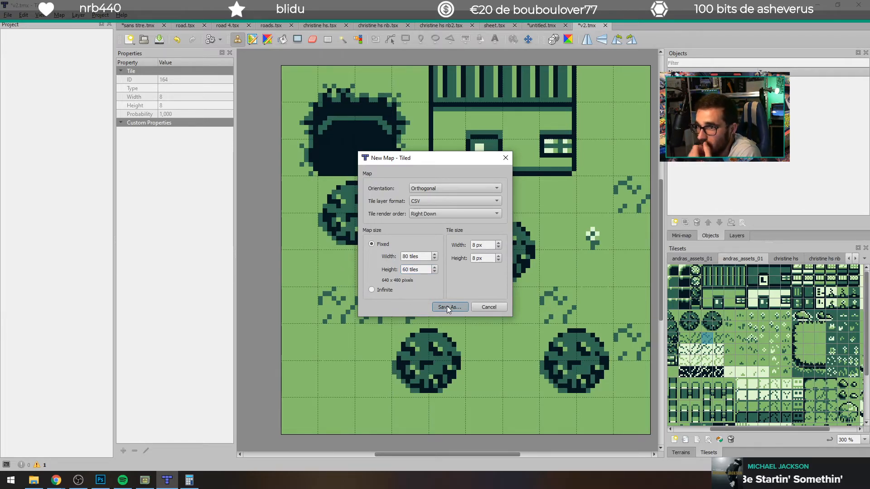
{"action": "type", "text": "3"}
{"action": "key", "text": "Return"}
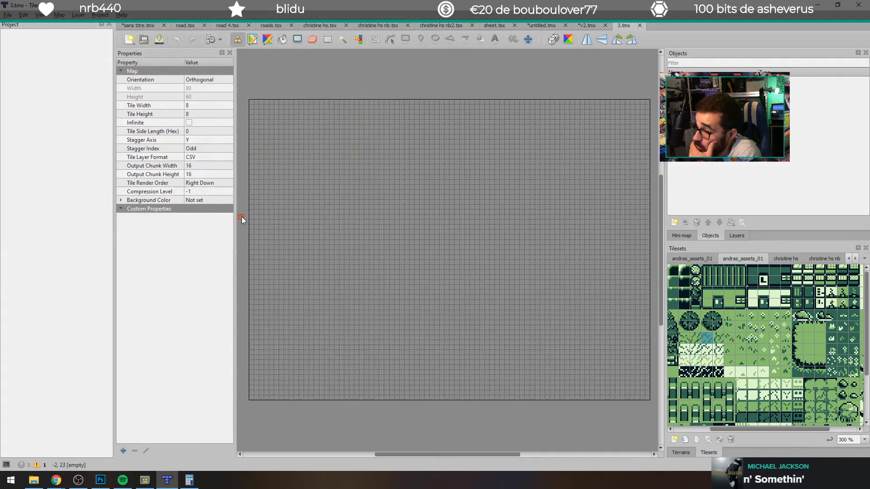
Step: Fill the whole map with the plain green grass tile from the andras_assets_01 tileset
{"action": "left_click", "coordinate": [810, 340]}
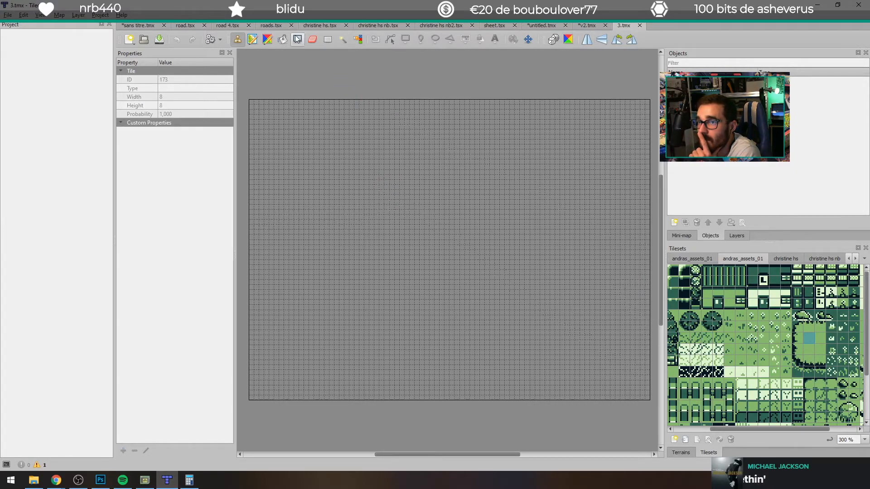
{"action": "left_click", "coordinate": [282, 40]}
{"action": "left_click", "coordinate": [427, 254]}
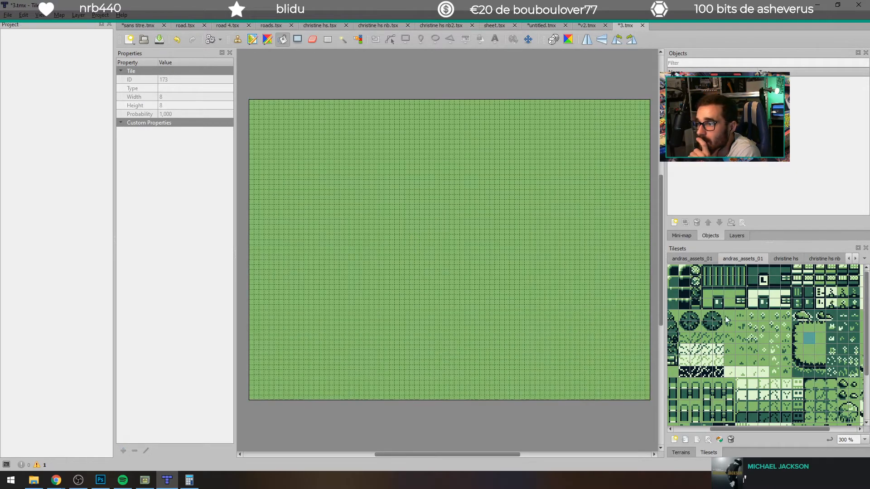
Step: Stamp four striped-roof houses on the grass, three across the upper part and one below the centre
{"action": "left_click_drag", "start_coordinate": [724, 295], "coordinate": [739, 301]}
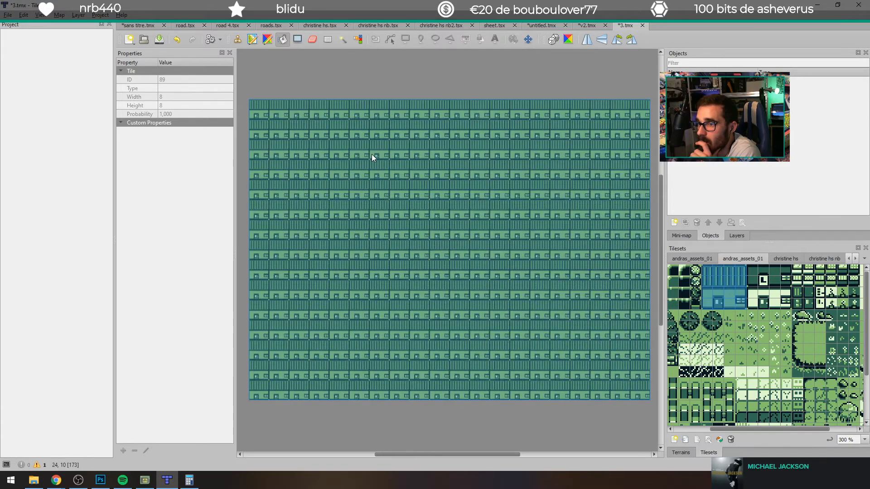
{"action": "left_click", "coordinate": [237, 41]}
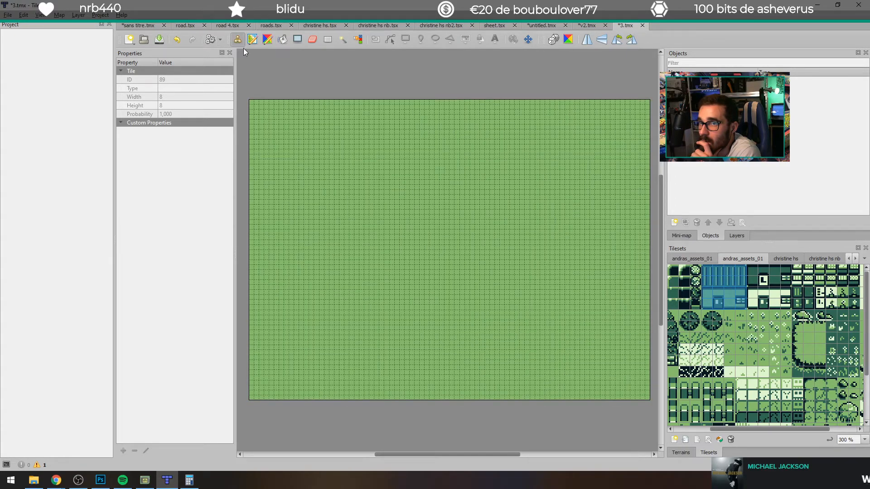
{"action": "left_click", "coordinate": [535, 176]}
{"action": "left_click", "coordinate": [460, 301]}
{"action": "left_click", "coordinate": [350, 151]}
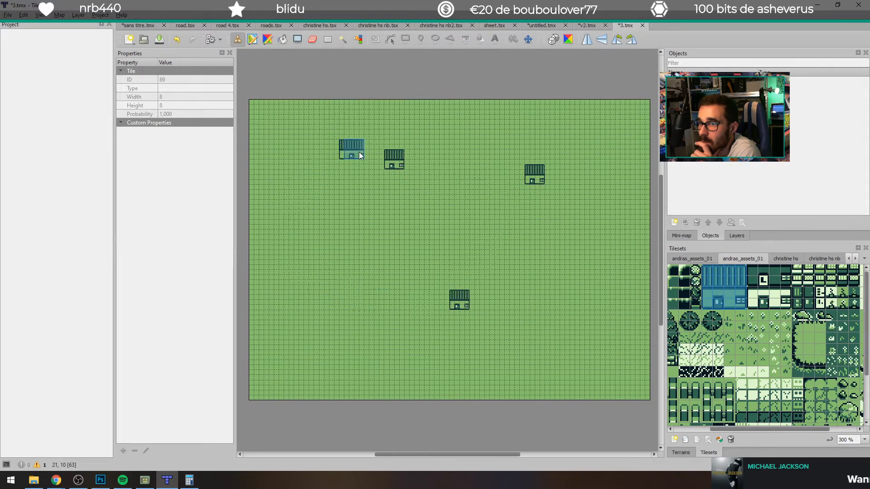
Step: Scatter dark round trees across the middle and lower parts of the map
{"action": "left_click", "coordinate": [714, 317]}
{"action": "left_click", "coordinate": [545, 338]}
{"action": "left_click", "coordinate": [409, 220]}
Step: Stamp four dark-roofed houses with white walls at the map's upper middle, centre, right side and lower left
{"action": "left_click_drag", "start_coordinate": [750, 270], "coordinate": [785, 299]}
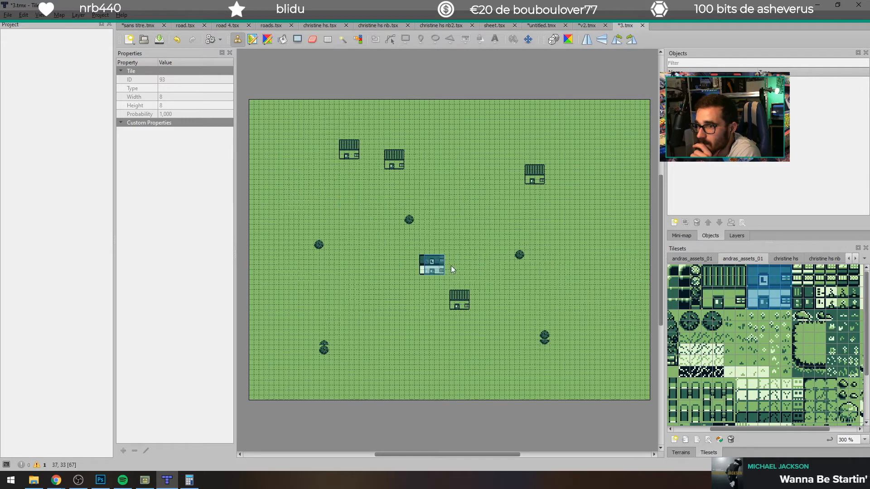
{"action": "left_click", "coordinate": [429, 265]}
{"action": "left_click", "coordinate": [584, 226]}
{"action": "left_click", "coordinate": [293, 298]}
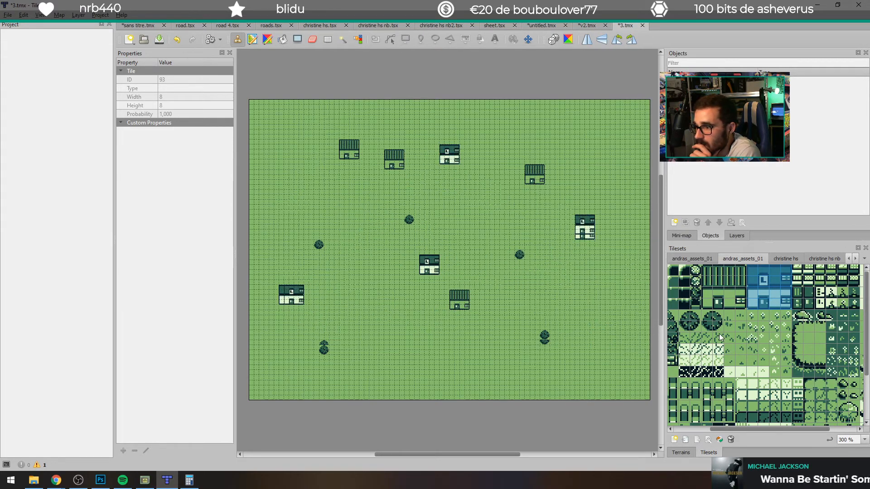
Step: Scatter small round shrubs and larger light bushes over the map, and cover the bush pair near the upper left with grass
{"action": "left_click", "coordinate": [696, 270]}
{"action": "left_click", "coordinate": [316, 177]}
{"action": "scroll", "coordinate": [789, 395], "scroll_direction": "down", "scroll_amount": 3}
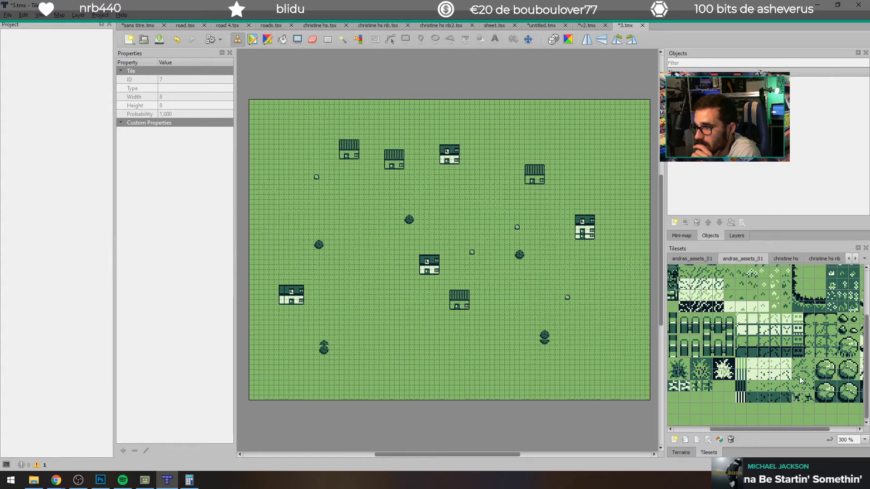
{"action": "left_click", "coordinate": [820, 366]}
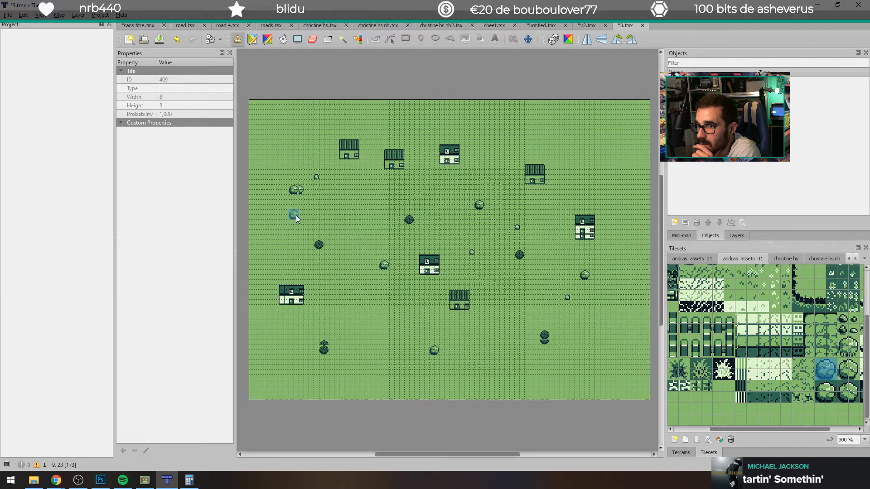
{"action": "right_click", "coordinate": [295, 194]}
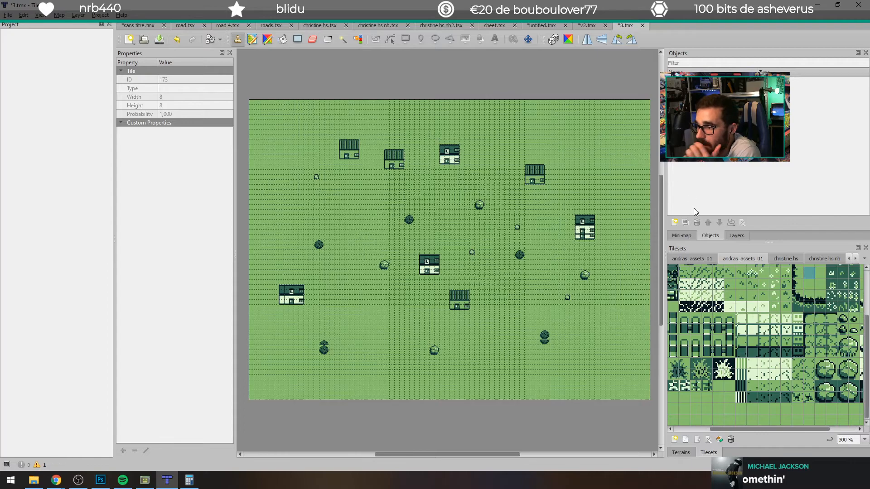
Step: Scatter the paired round-topped post tiles across the map's open grass areas
{"action": "left_click", "coordinate": [687, 321]}
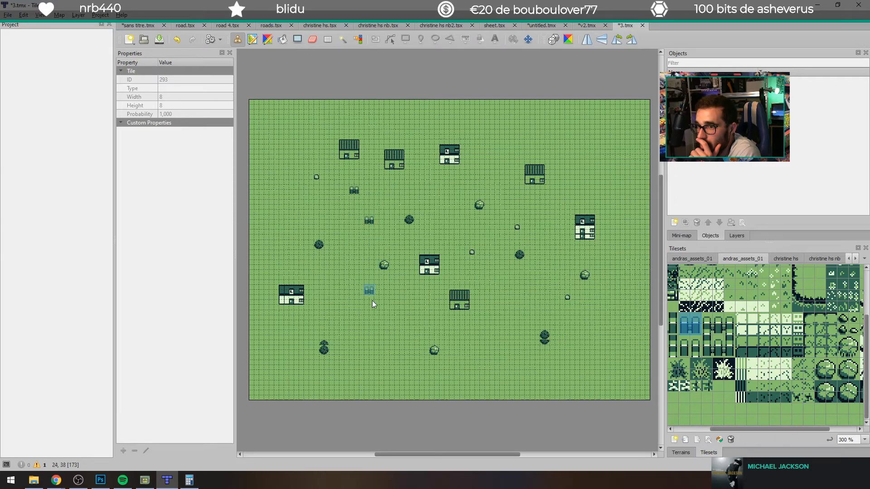
{"action": "left_click", "coordinate": [640, 301]}
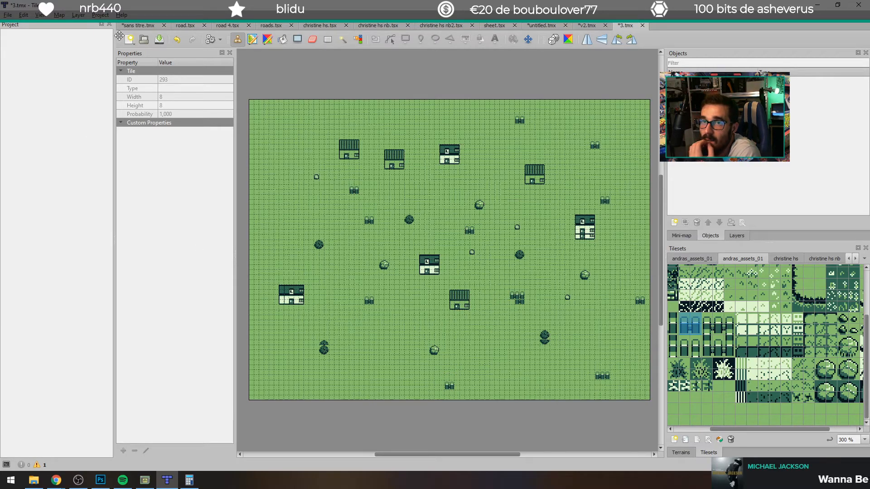
Step: Export the map as the image maison petit vieu 4.png in the project's backgrounds folder and switch to GB Studio
{"action": "left_click", "coordinate": [12, 16]}
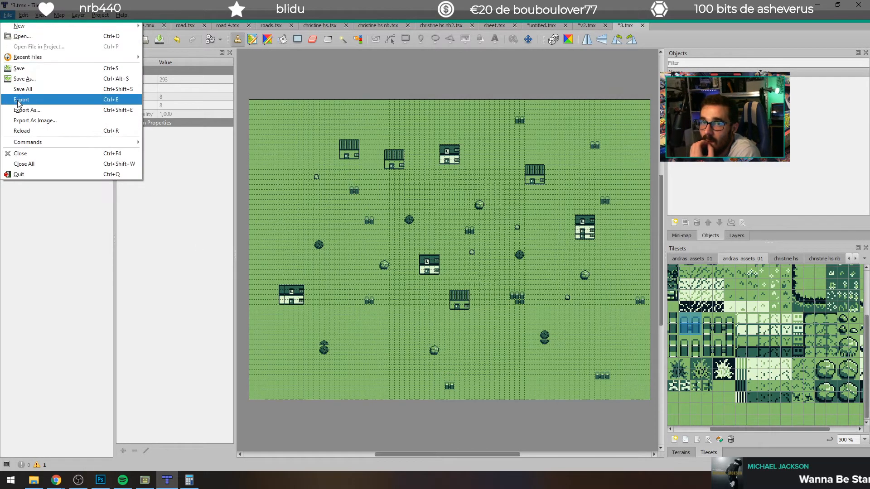
{"action": "left_click", "coordinate": [56, 119]}
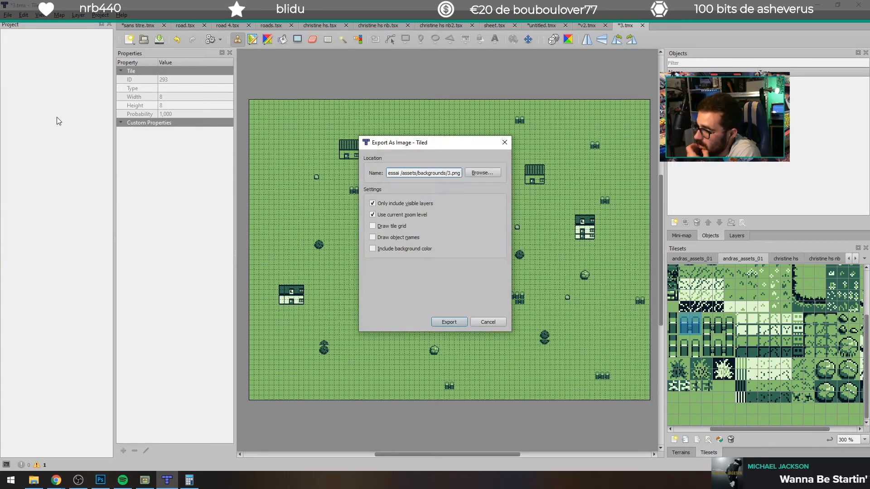
{"action": "left_click", "coordinate": [493, 174]}
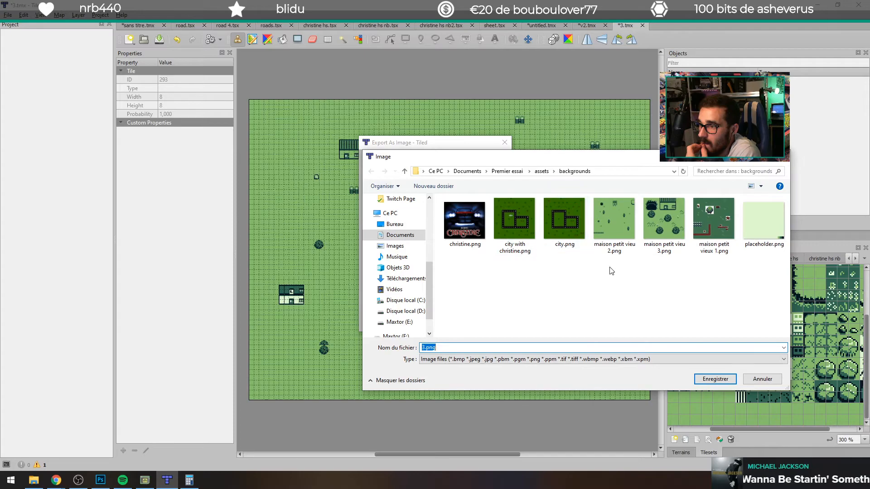
{"action": "left_click", "coordinate": [673, 229]}
{"action": "left_click", "coordinate": [486, 346]}
{"action": "left_click", "coordinate": [464, 347]}
{"action": "key", "text": "Delete"}
{"action": "type", "text": "4"}
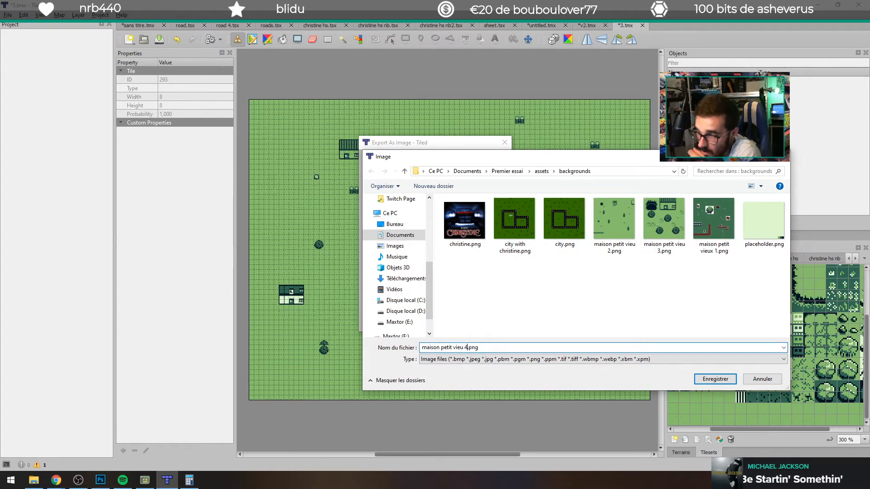
{"action": "key", "text": "Return"}
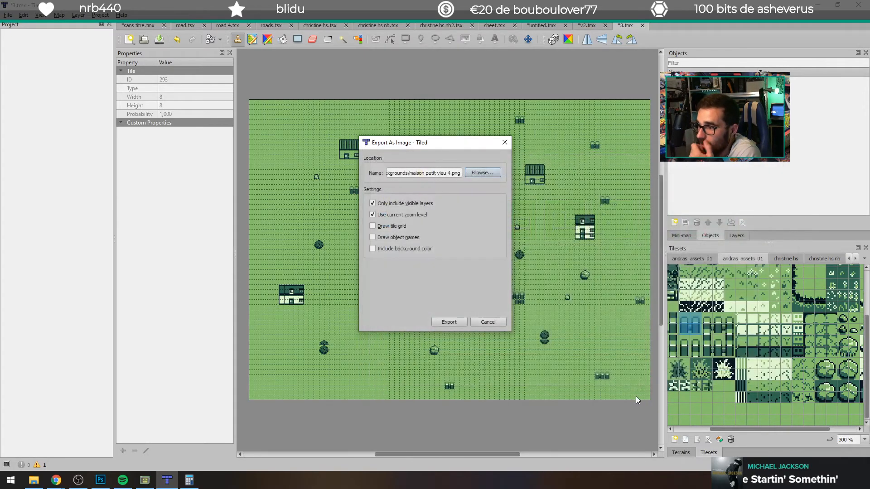
{"action": "left_click", "coordinate": [464, 322]}
{"action": "left_click", "coordinate": [146, 480]}
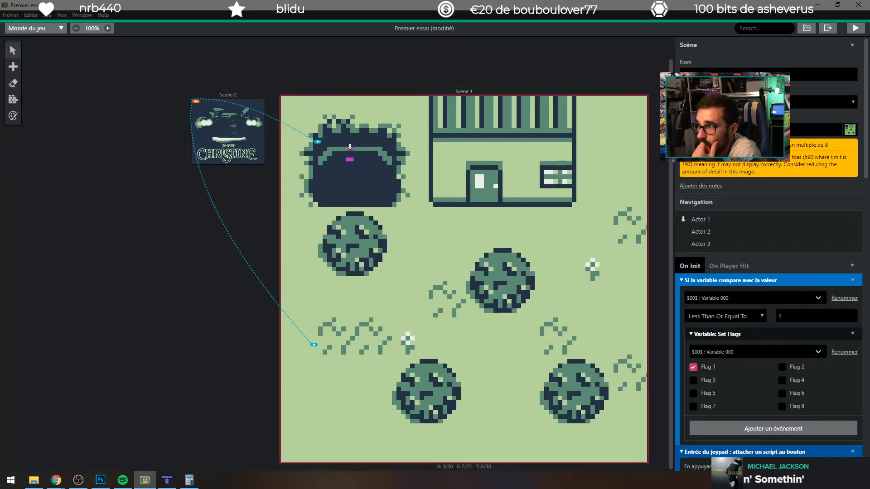
Step: Compare the maison petit vieu 3 and maison petit vieu 4 backgrounds on Scene 1 and leave maison petit vieu 4 assigned
{"action": "left_click", "coordinate": [811, 130]}
{"action": "left_click", "coordinate": [758, 227]}
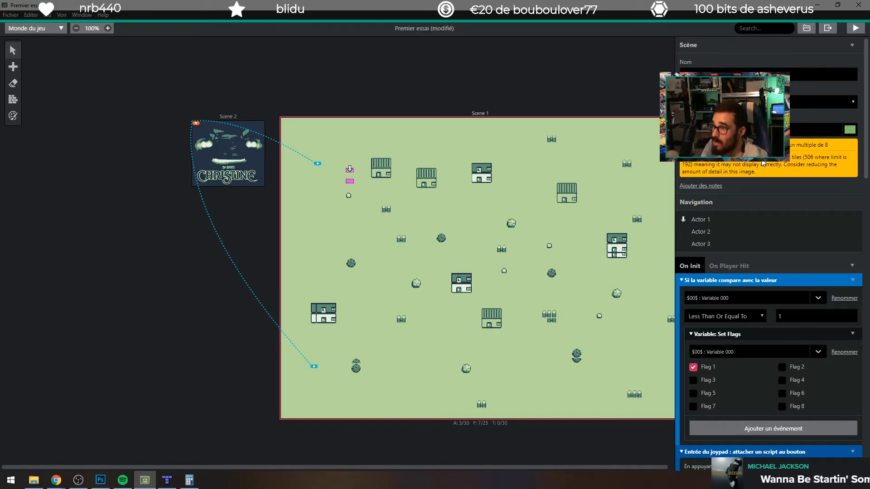
{"action": "left_click", "coordinate": [724, 129]}
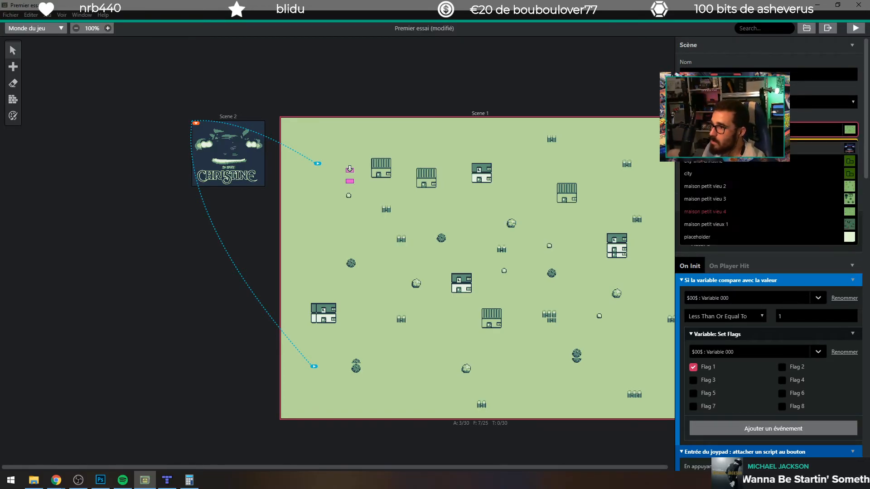
{"action": "left_click", "coordinate": [720, 197]}
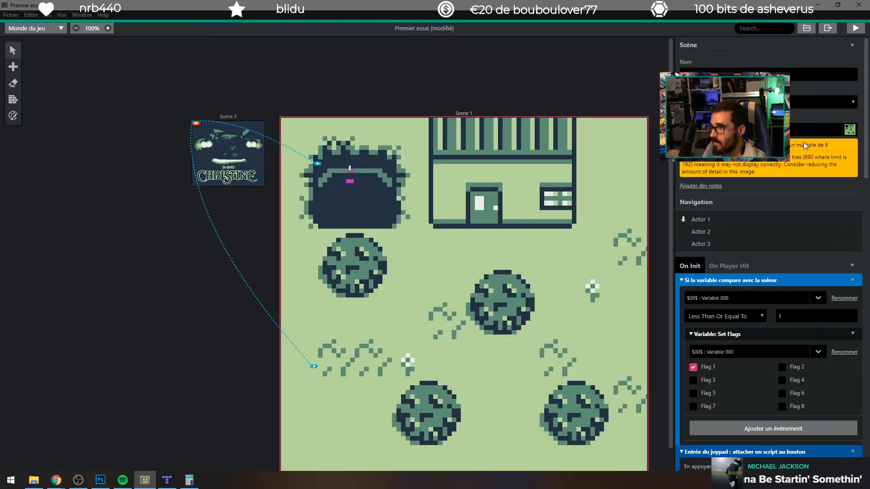
{"action": "left_click", "coordinate": [801, 130]}
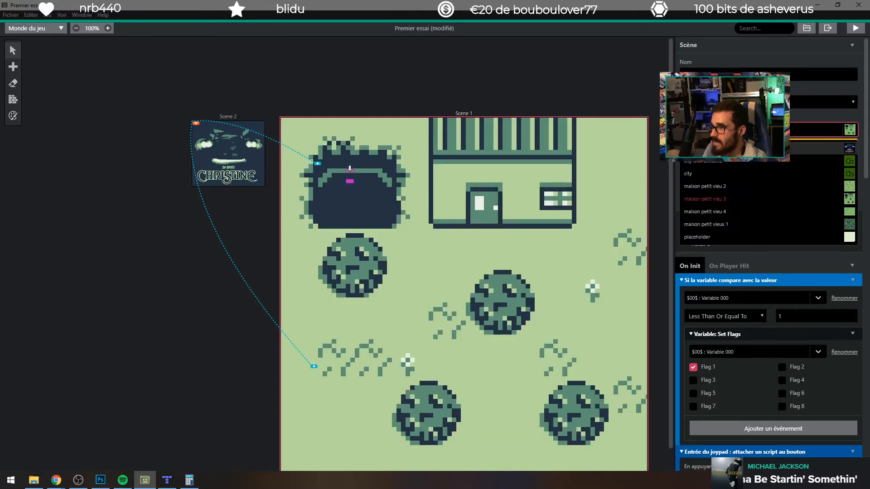
{"action": "left_click", "coordinate": [738, 212]}
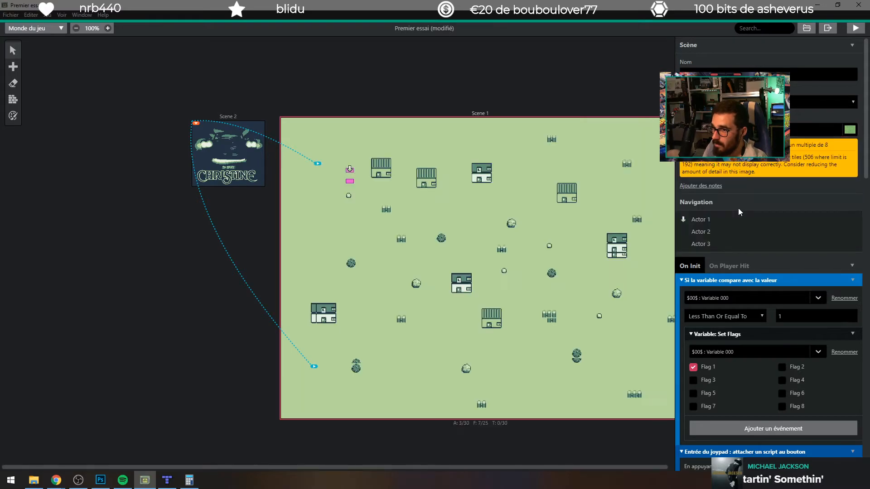
Step: Switch to Tiled and try to bucket-fill the 3.tmx map, undo the fill and choose a plain grass tile
{"action": "left_click", "coordinate": [167, 479]}
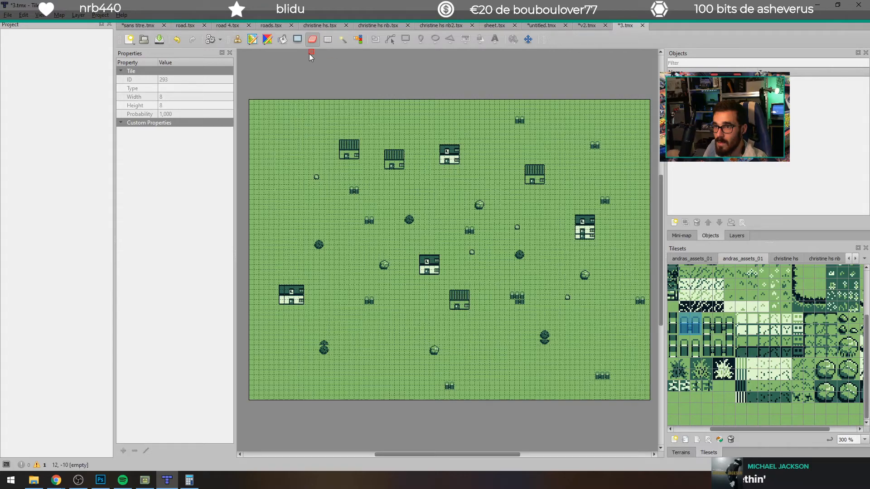
{"action": "left_click", "coordinate": [283, 40]}
{"action": "left_click", "coordinate": [302, 133]}
{"action": "key", "text": "ctrl+z"}
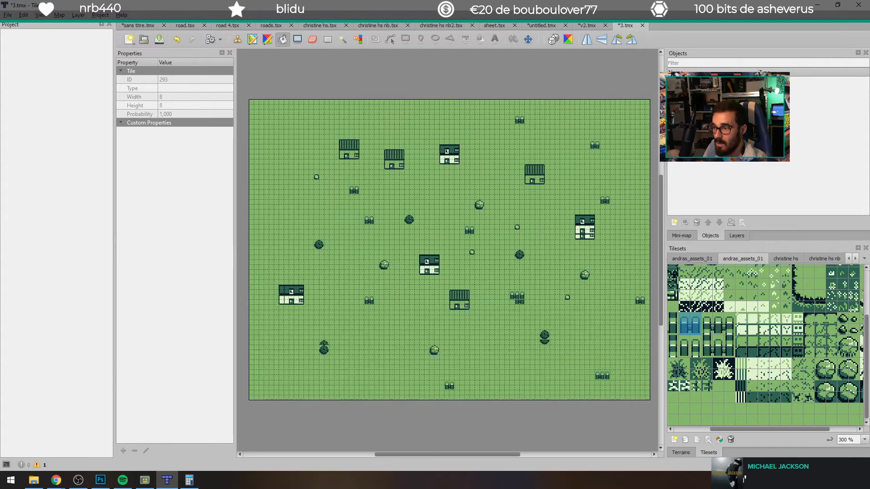
{"action": "left_click", "coordinate": [728, 408]}
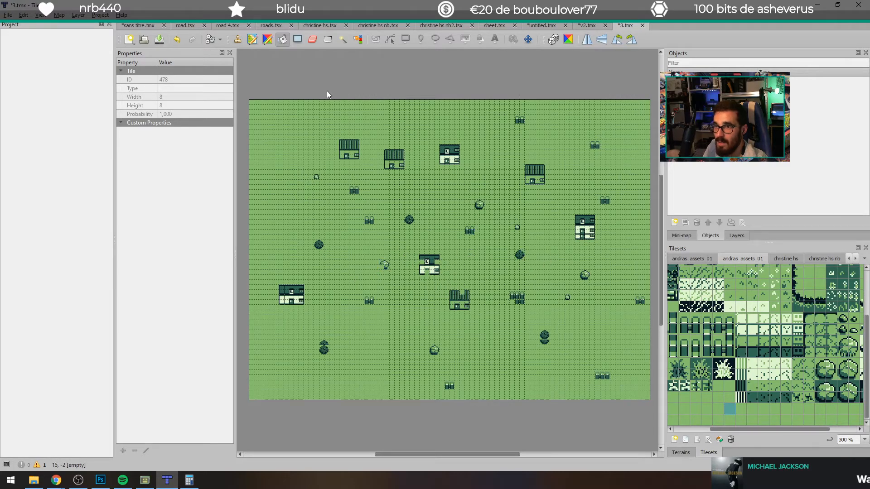
Step: Fill the whole sans titre map with a plain grass tile using a rectangular shape fill
{"action": "left_click", "coordinate": [295, 28]}
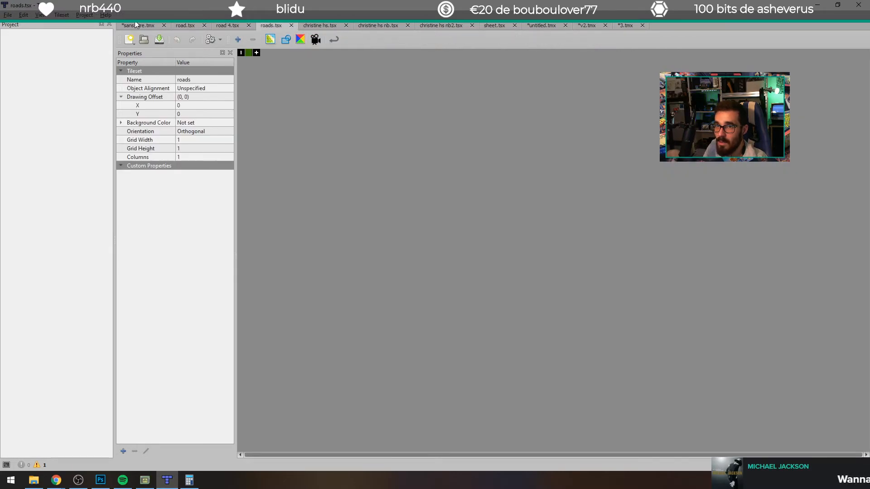
{"action": "left_click", "coordinate": [135, 25]}
{"action": "left_click", "coordinate": [303, 39]}
{"action": "left_click_drag", "start_coordinate": [308, 83], "coordinate": [637, 428]}
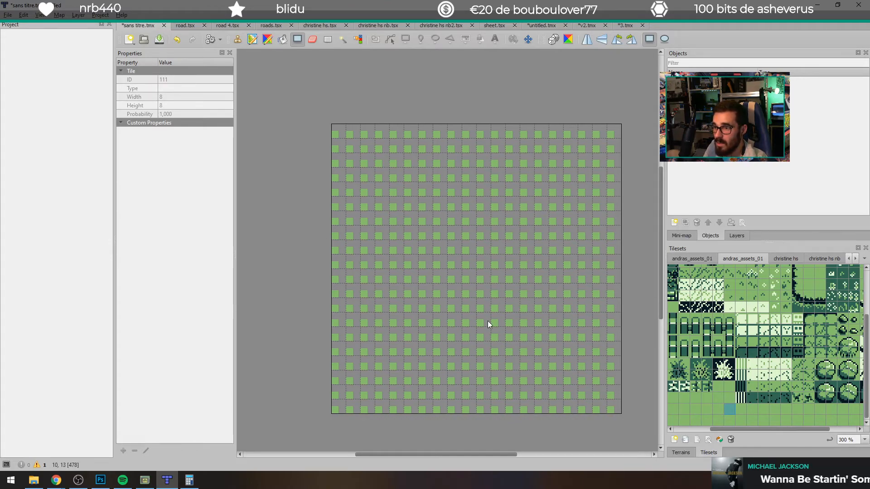
{"action": "left_click", "coordinate": [751, 420]}
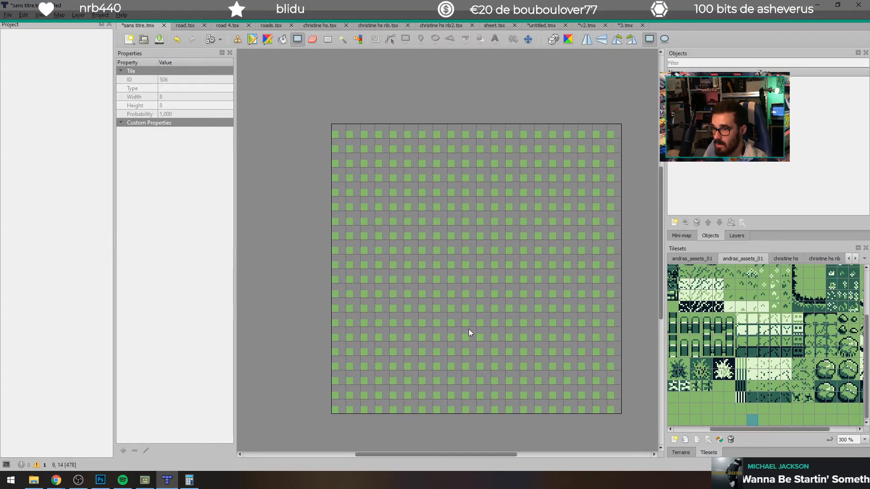
{"action": "left_click_drag", "start_coordinate": [322, 115], "coordinate": [640, 418]}
{"action": "left_click", "coordinate": [236, 29]}
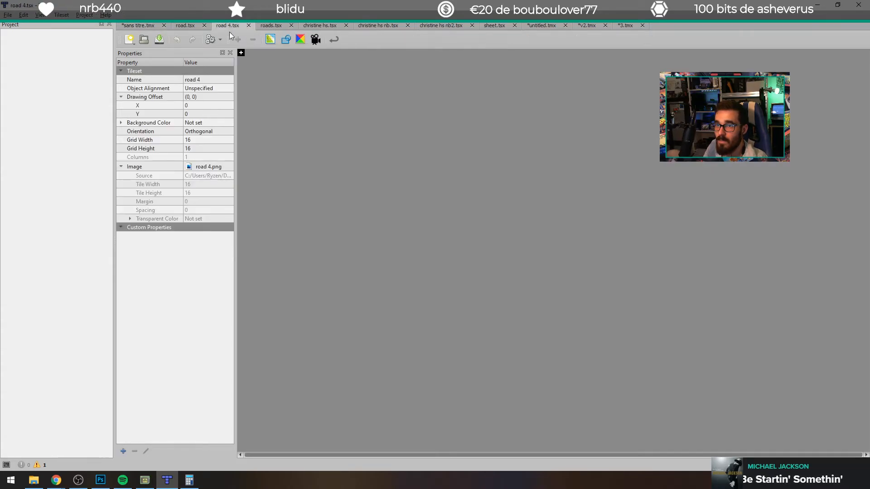
{"action": "left_click", "coordinate": [144, 25]}
{"action": "key", "text": "b"}
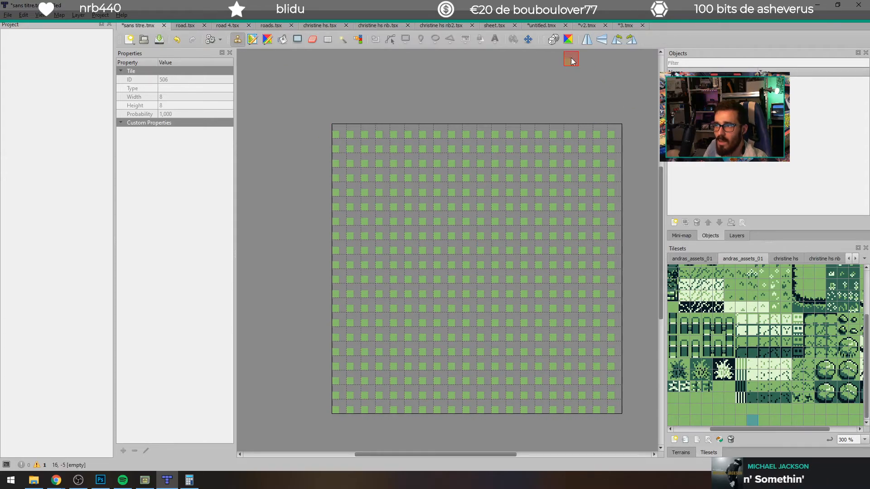
Step: Close all open tileset documents, from road.tsx through the christine hs variants to sheet.tsx, keeping the maps open
{"action": "left_click", "coordinate": [184, 25]}
{"action": "left_click", "coordinate": [237, 25]}
{"action": "left_click", "coordinate": [268, 26]}
{"action": "left_click", "coordinate": [311, 25]}
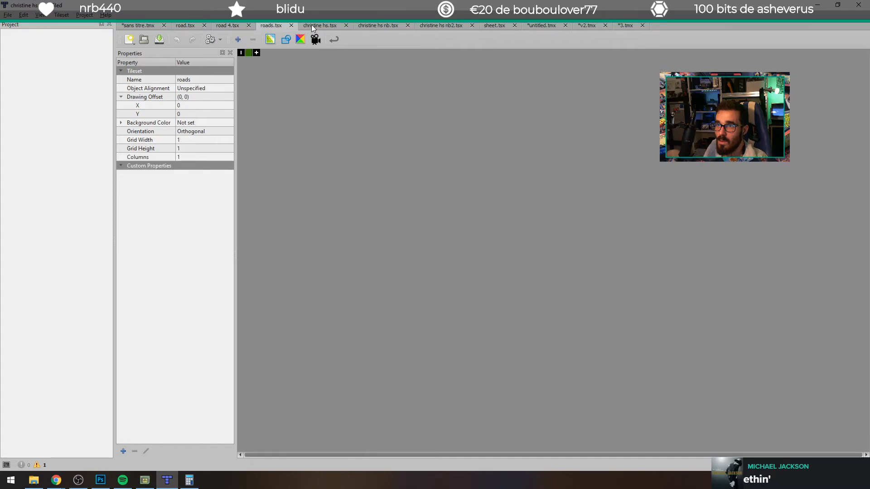
{"action": "left_click", "coordinate": [437, 26]}
{"action": "left_click", "coordinate": [203, 26]}
{"action": "left_click", "coordinate": [208, 26]}
{"action": "left_click", "coordinate": [208, 25]}
{"action": "left_click", "coordinate": [219, 26]}
{"action": "left_click", "coordinate": [222, 26]}
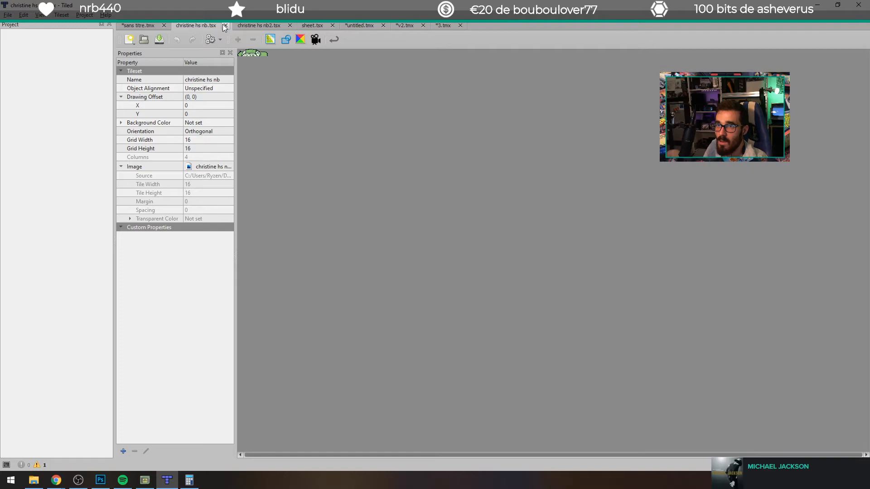
{"action": "left_click", "coordinate": [226, 26]}
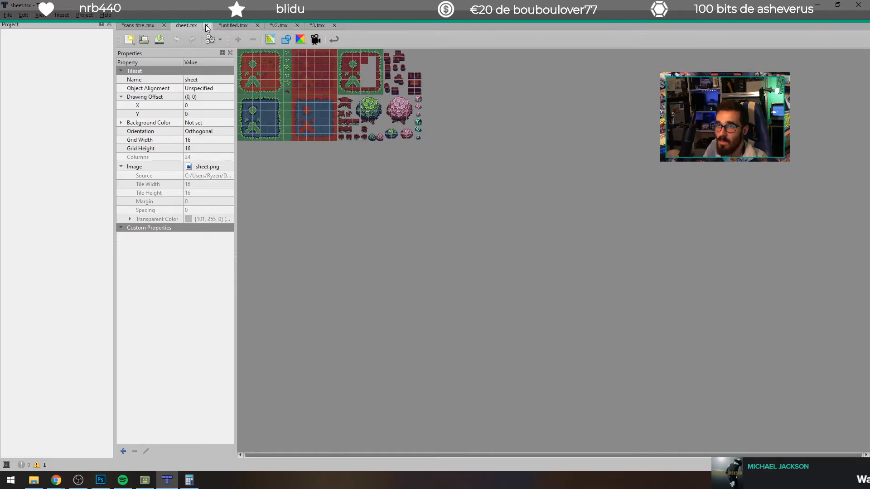
{"action": "left_click", "coordinate": [206, 26]}
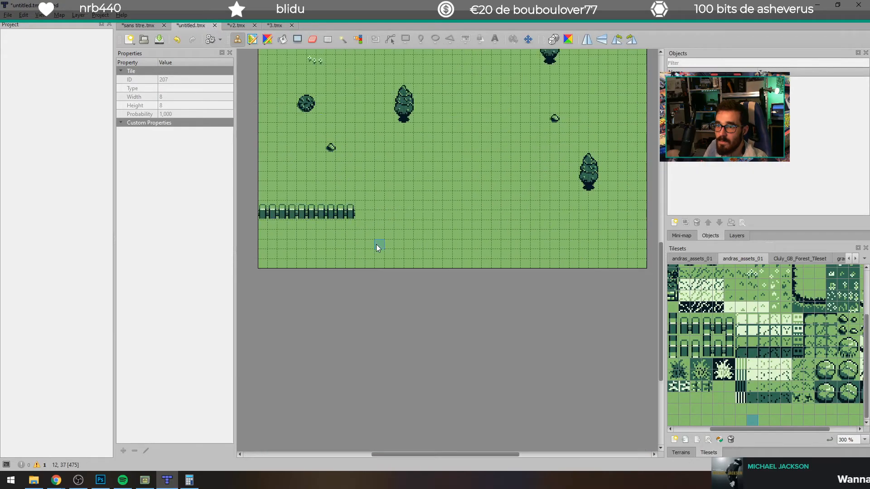
Step: Cover the entire 3.tmx map with the plain grass tile using a rectangular shape fill
{"action": "left_click", "coordinate": [235, 25]}
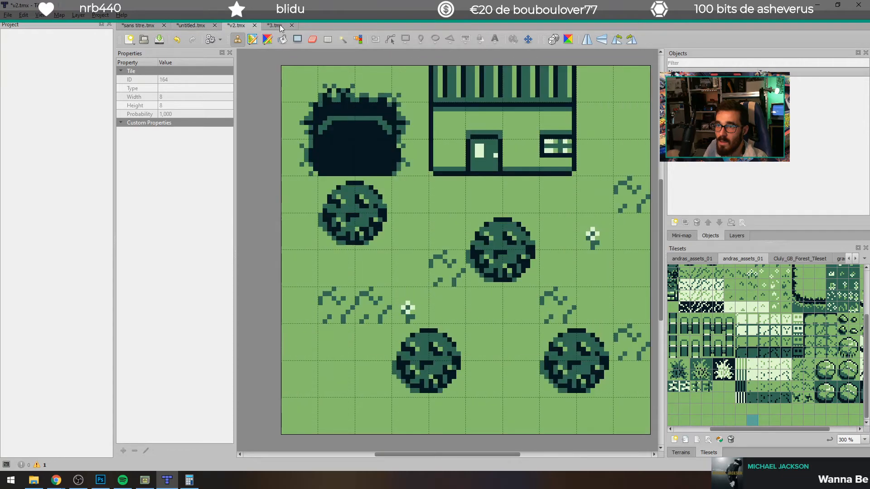
{"action": "left_click", "coordinate": [275, 26]}
{"action": "left_click", "coordinate": [298, 39]}
{"action": "mouse_move", "coordinate": [244, 94]}
{"action": "left_mouse_down"}
{"action": "mouse_move", "coordinate": [579, 361]}
{"action": "mouse_move", "coordinate": [654, 406]}
{"action": "left_mouse_up"}
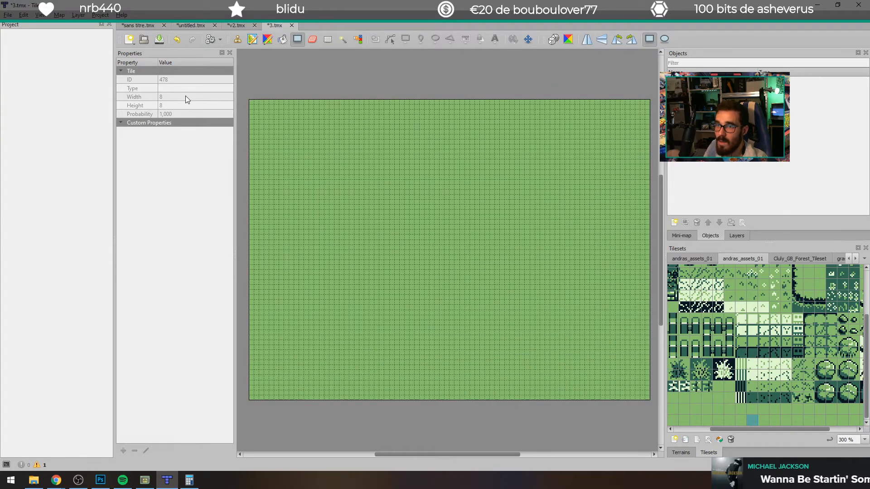
Step: Export the plain grass map as the image maison petit vieu 5.png in the project's backgrounds folder
{"action": "left_click", "coordinate": [8, 15]}
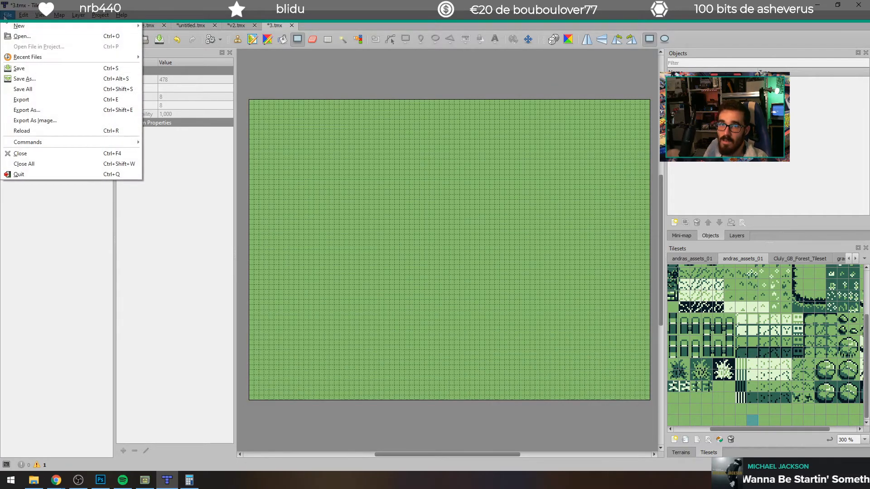
{"action": "left_click", "coordinate": [43, 120]}
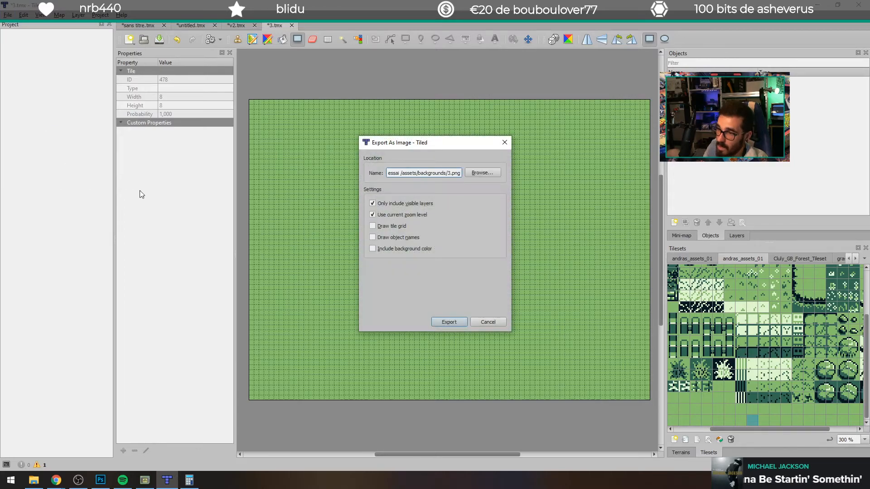
{"action": "left_click", "coordinate": [483, 174]}
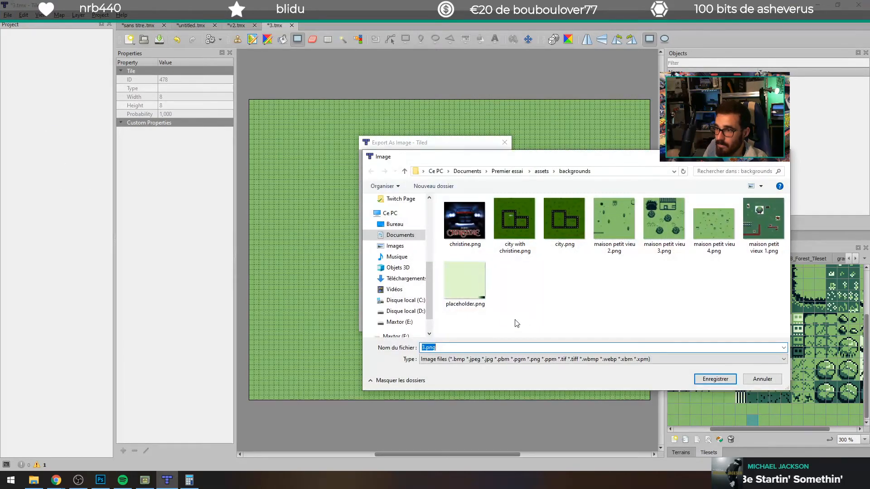
{"action": "left_click", "coordinate": [706, 224]}
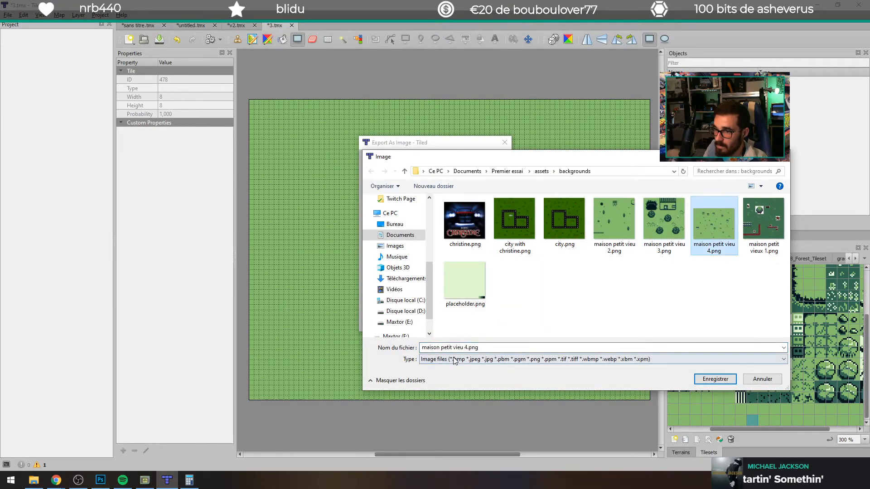
{"action": "left_click", "coordinate": [466, 348]}
{"action": "key", "text": "BackSpace"}
{"action": "type", "text": "5"}
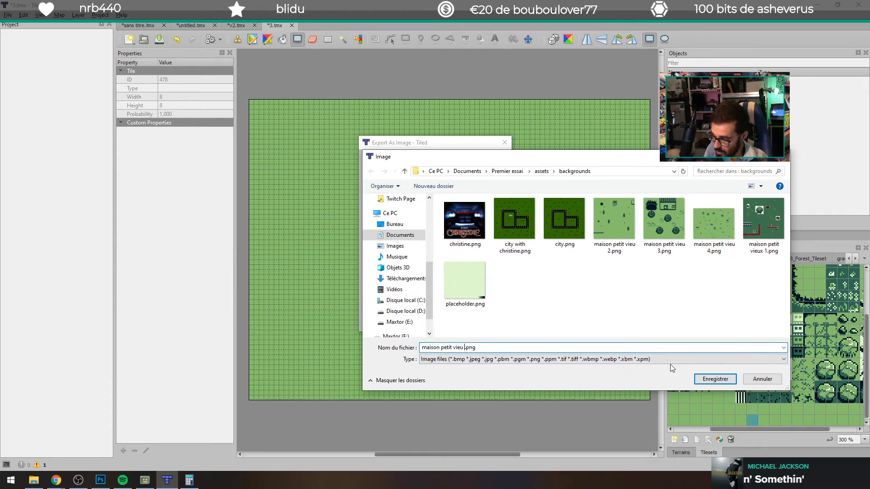
{"action": "key", "text": "Return"}
{"action": "left_click", "coordinate": [449, 321]}
Step: Switch to GB Studio and assign maison petit vieu 5 as Scene 1's background
{"action": "left_click", "coordinate": [145, 480]}
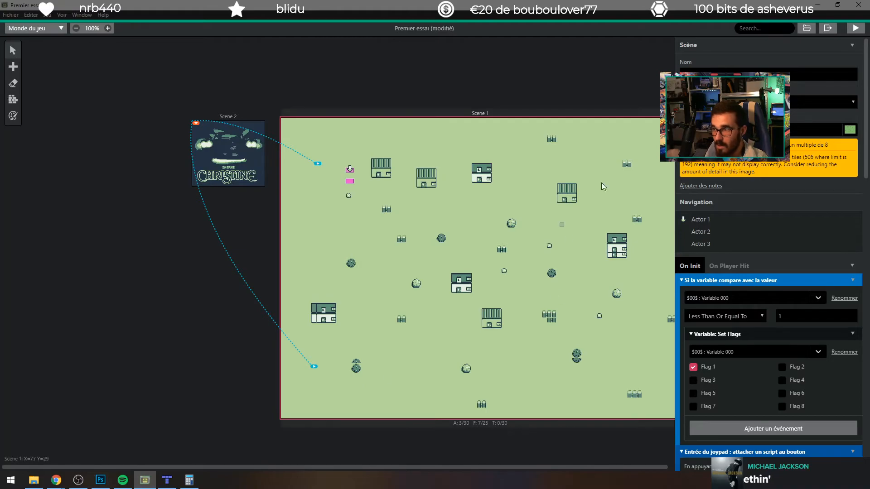
{"action": "left_click", "coordinate": [800, 125]}
{"action": "left_click", "coordinate": [741, 227]}
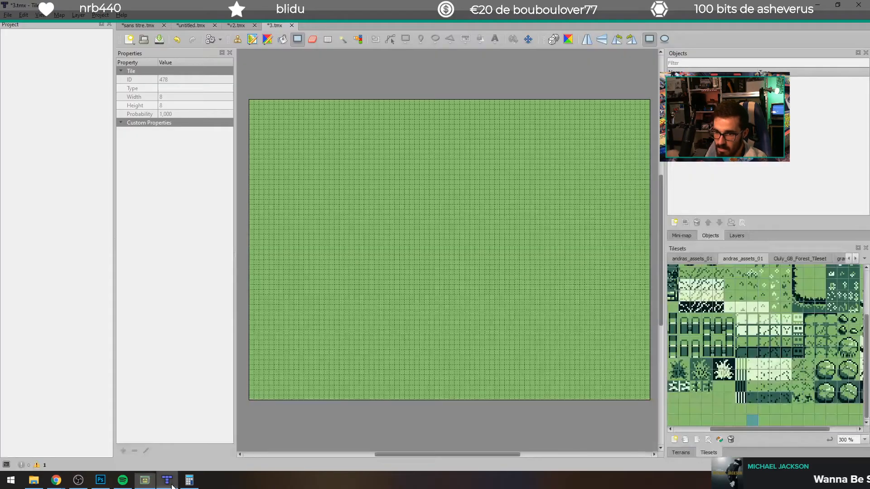
Step: Check the pixel dimensions of maison petit vieu 5.png through its file properties in the backgrounds folder
{"action": "left_click", "coordinate": [168, 446]}
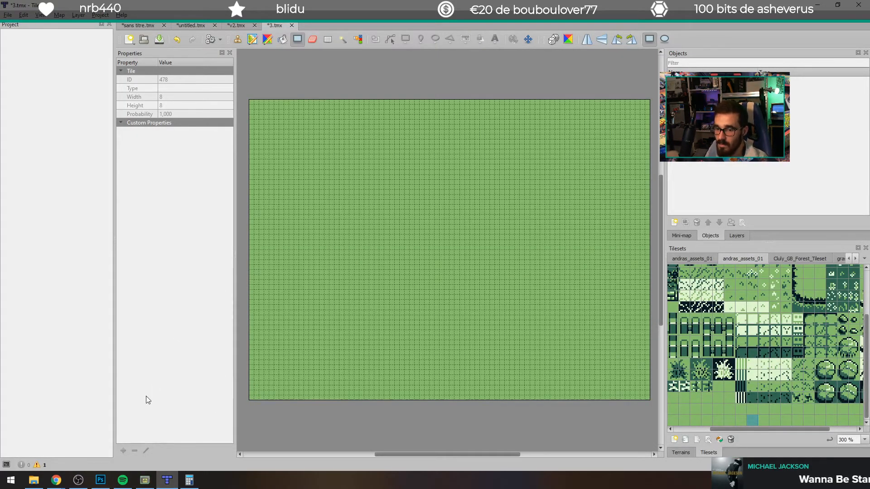
{"action": "left_click", "coordinate": [33, 480]}
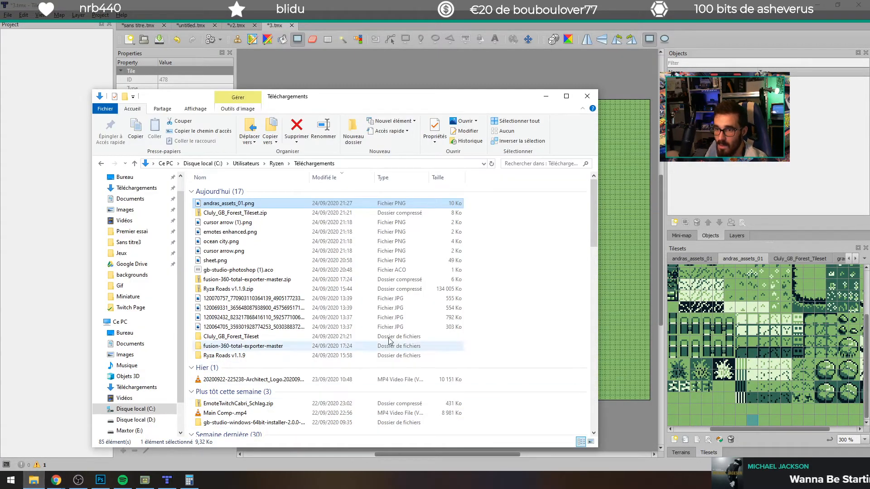
{"action": "left_click", "coordinate": [132, 275]}
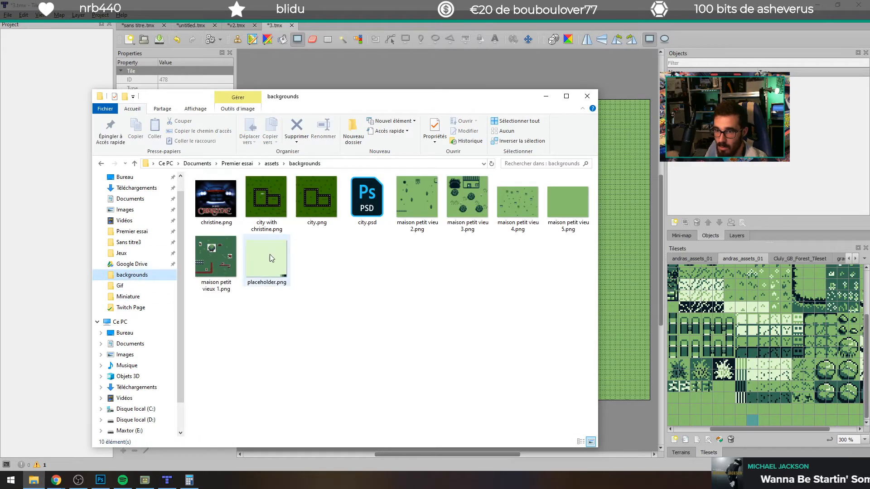
{"action": "left_click", "coordinate": [590, 222]}
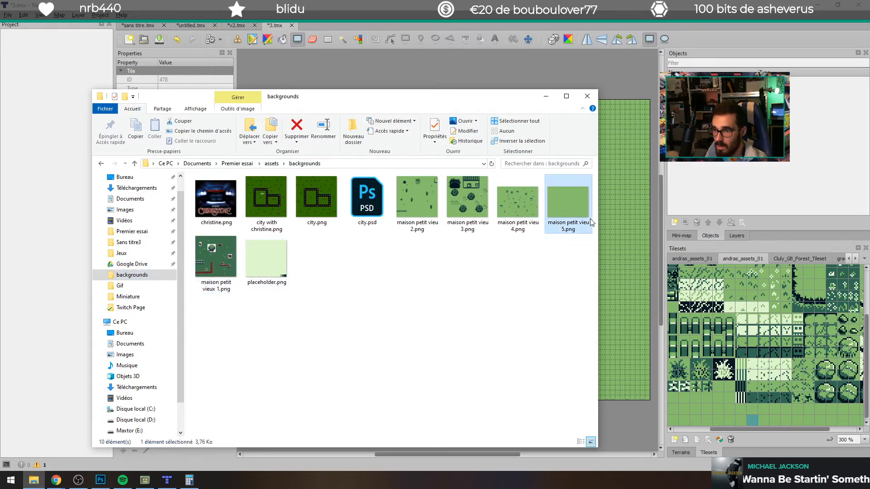
{"action": "right_click", "coordinate": [577, 213]}
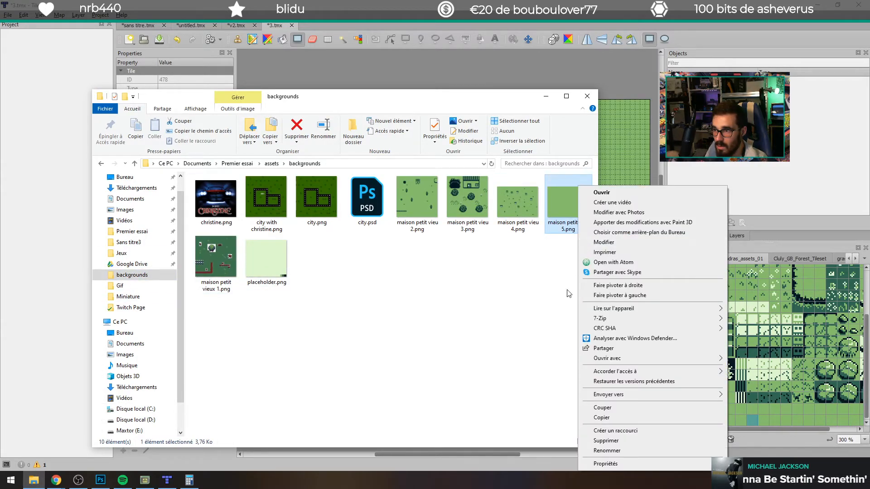
{"action": "left_click", "coordinate": [607, 464]}
{"action": "left_click", "coordinate": [622, 235]}
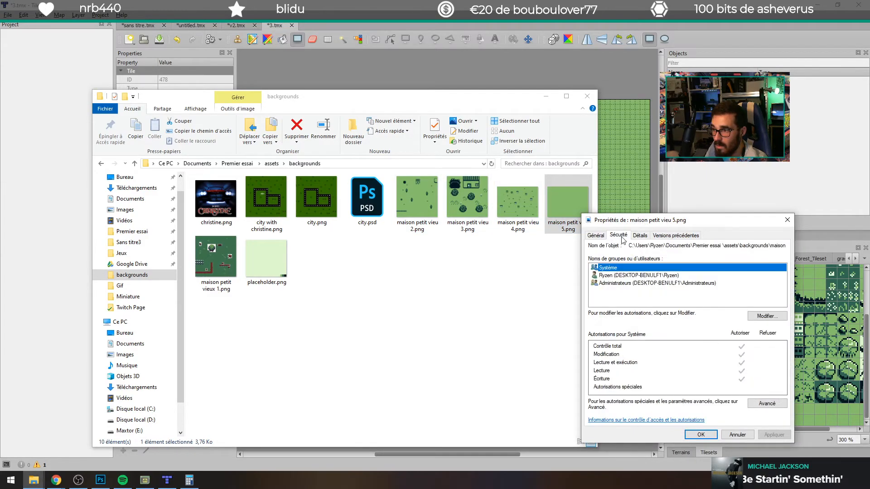
{"action": "left_click", "coordinate": [640, 235]}
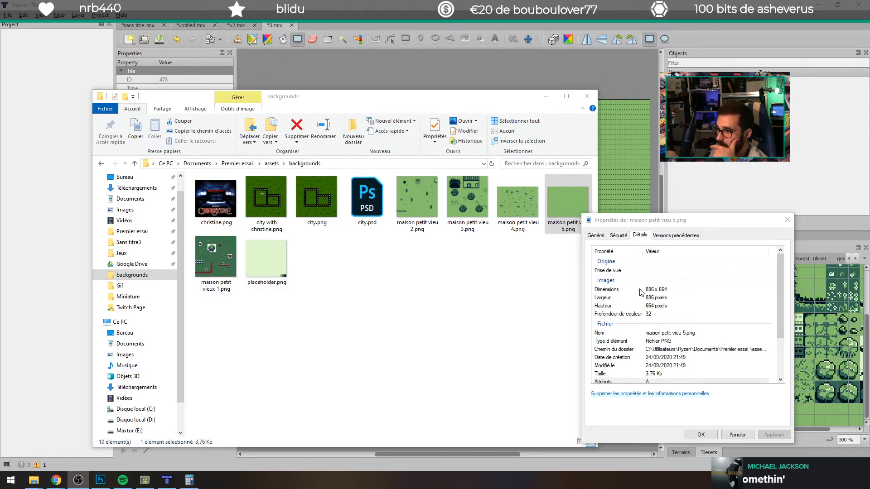
Step: Switch to Tiled and start a new orthogonal map with a fixed size
{"action": "left_click", "coordinate": [167, 480]}
{"action": "left_click", "coordinate": [130, 39]}
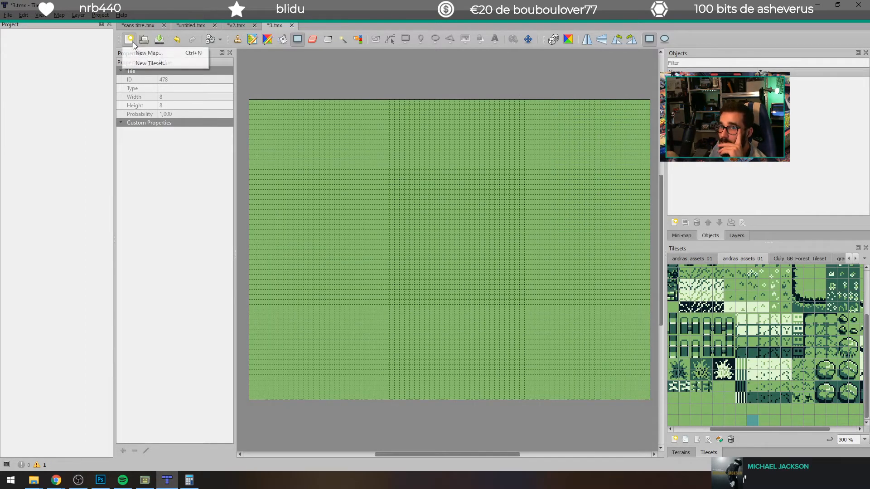
{"action": "left_click", "coordinate": [147, 53]}
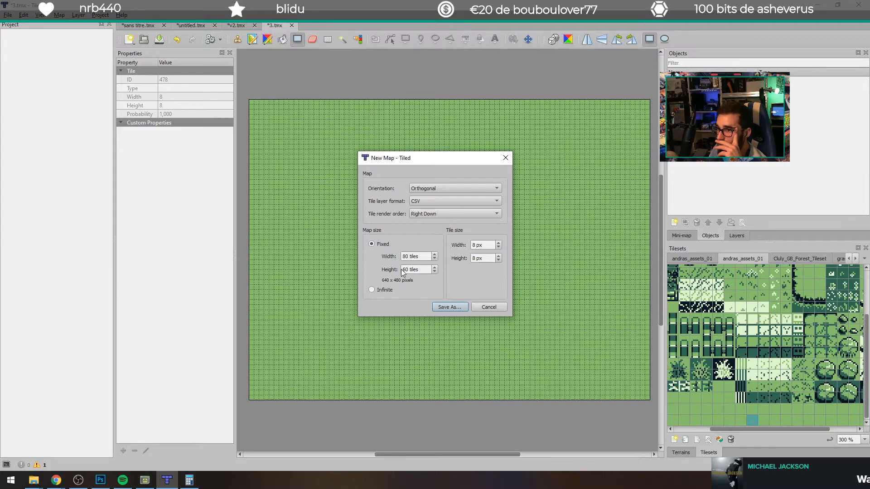
{"action": "left_click", "coordinate": [381, 291]}
{"action": "left_click", "coordinate": [371, 244]}
{"action": "double_click", "coordinate": [406, 257]}
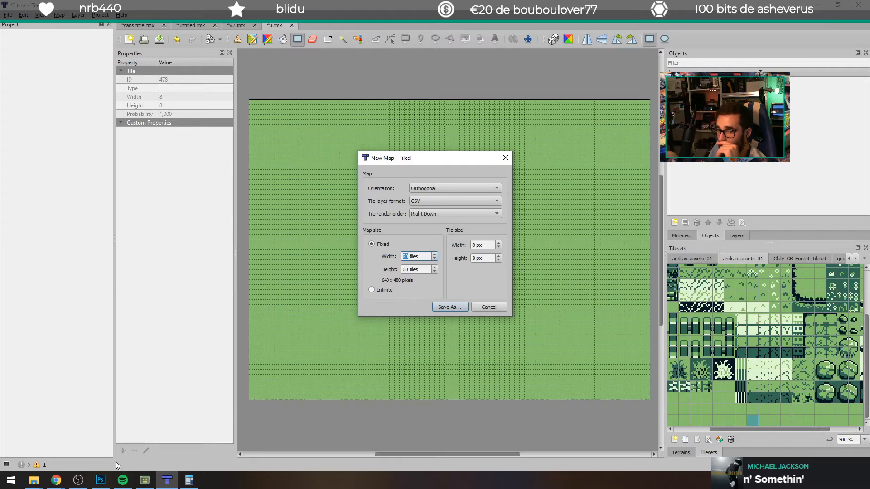
Step: Set the new map's size to 20 tiles wide and 5 tiles high
{"action": "left_click", "coordinate": [189, 480]}
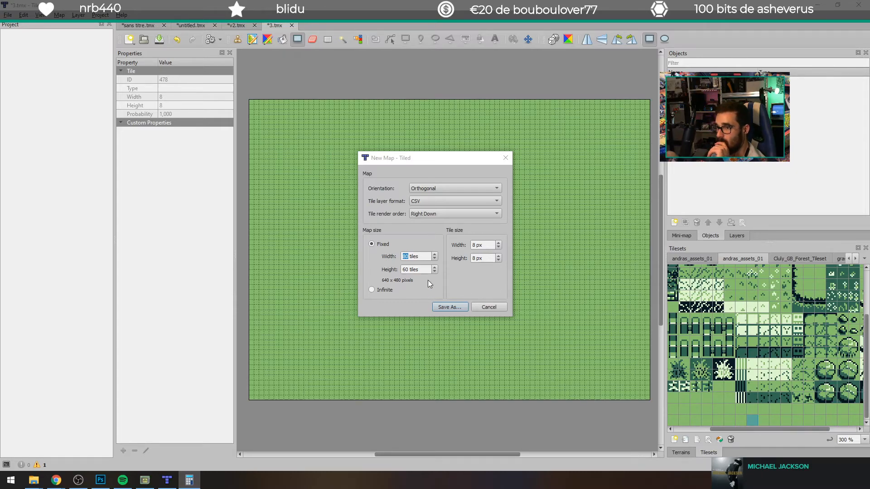
{"action": "left_click", "coordinate": [404, 256]}
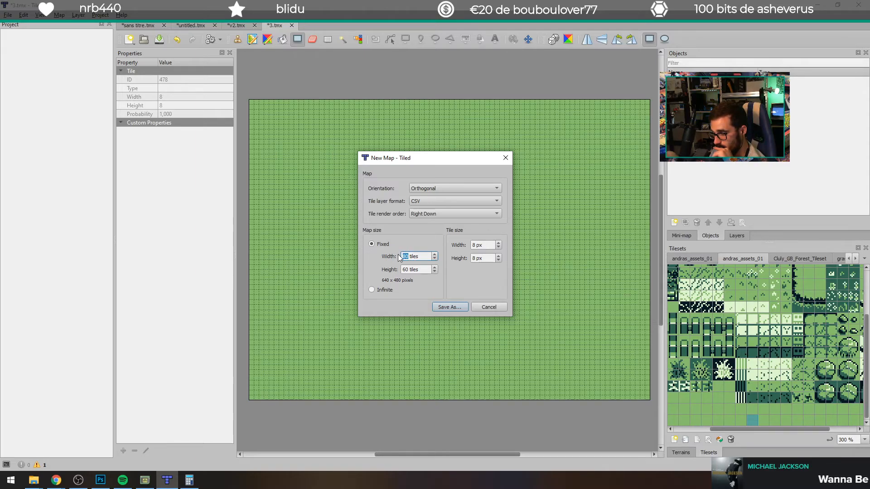
{"action": "type", "text": "20"}
{"action": "left_click", "coordinate": [406, 270]}
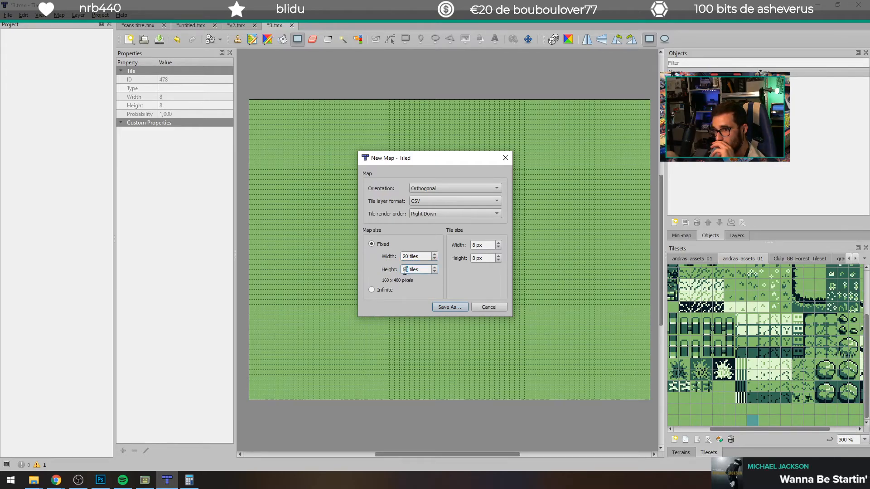
{"action": "type", "text": "5"}
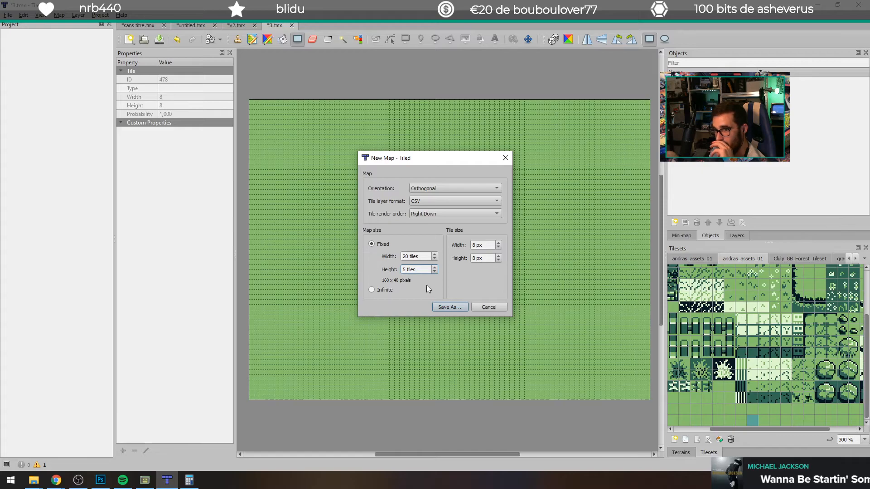
{"action": "left_click", "coordinate": [407, 255]}
{"action": "double_click", "coordinate": [407, 255]}
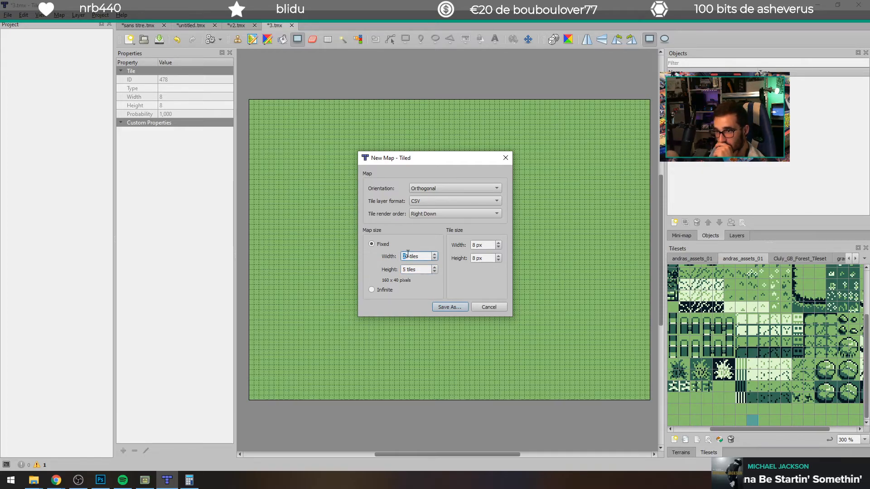
{"action": "double_click", "coordinate": [407, 254]}
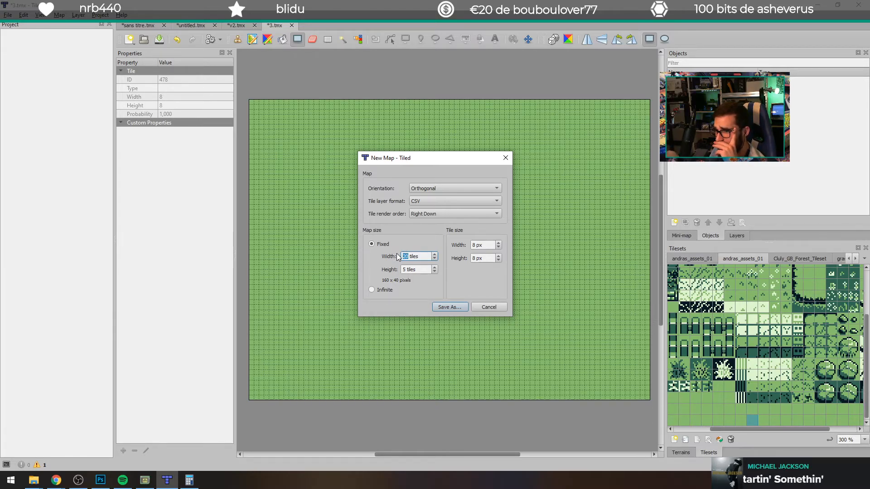
{"action": "left_click", "coordinate": [448, 201]}
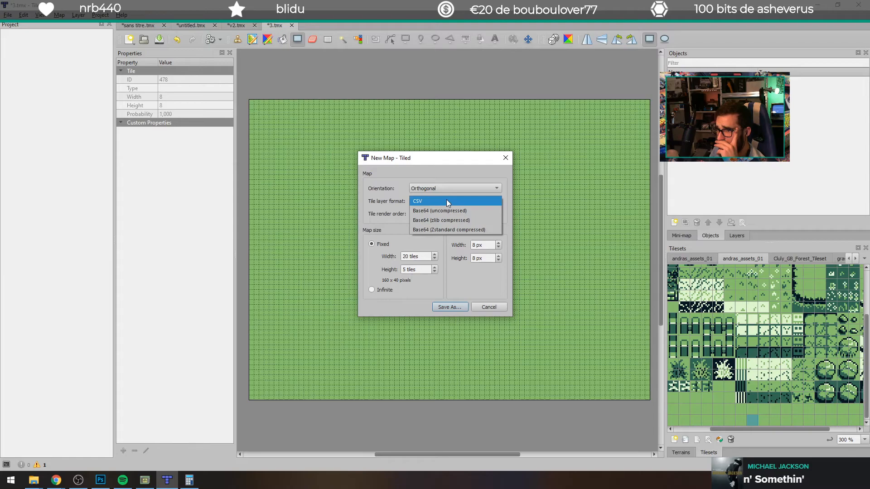
{"action": "left_click", "coordinate": [447, 201]}
{"action": "left_click", "coordinate": [442, 189]}
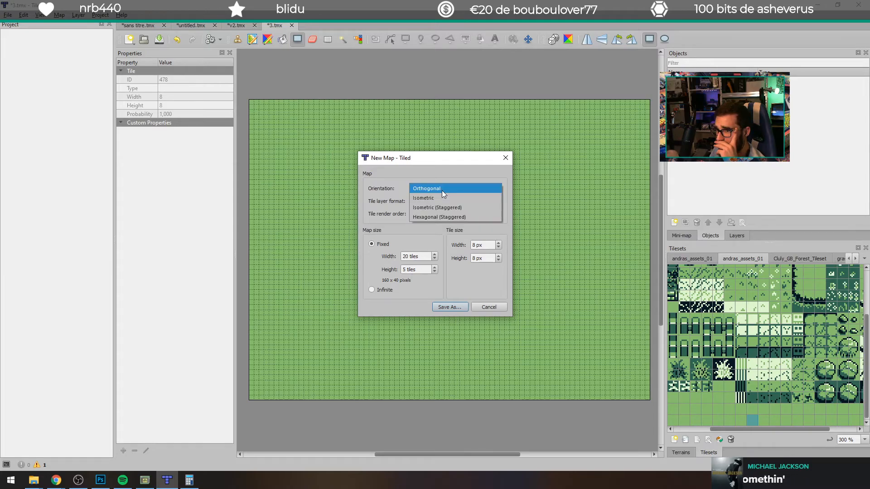
{"action": "left_click", "coordinate": [441, 190]}
{"action": "left_click", "coordinate": [442, 213]}
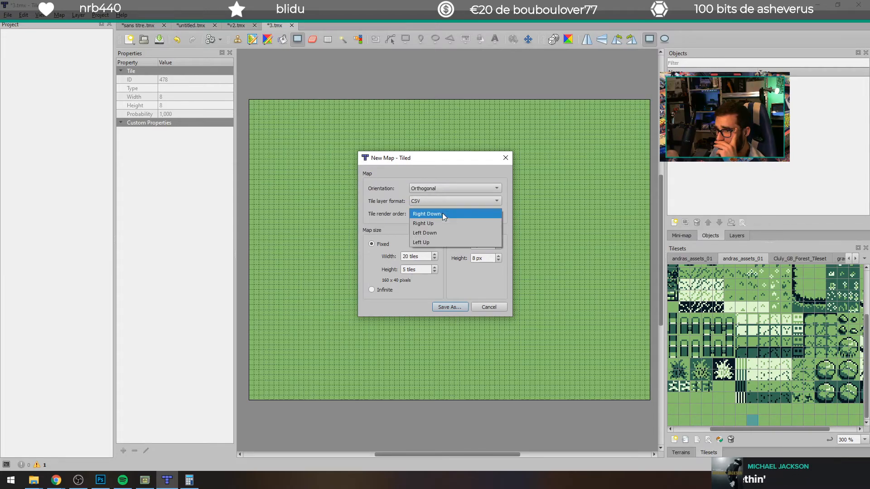
{"action": "left_click", "coordinate": [442, 213]}
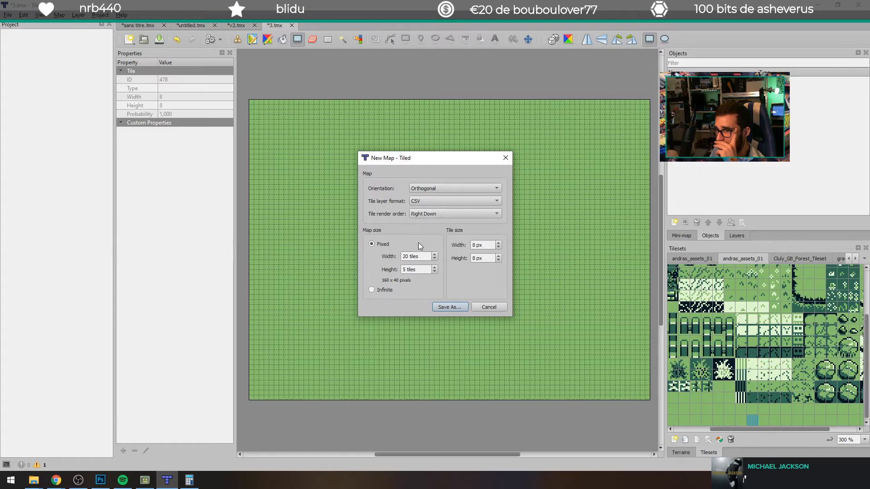
Step: Set the new map's size to 50 by 20 tiles and save it as 4.tmx
{"action": "left_click", "coordinate": [421, 259]}
{"action": "key", "text": "Tab"}
{"action": "type", "text": "20"}
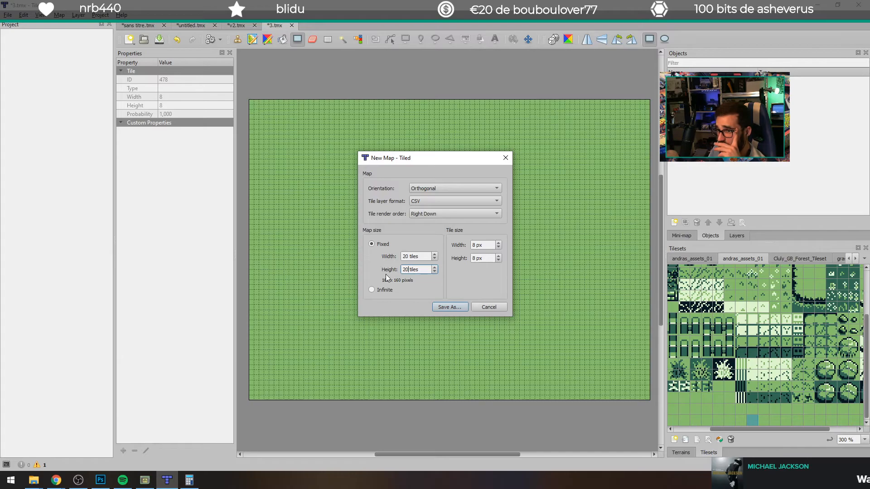
{"action": "double_click", "coordinate": [408, 256]}
{"action": "type", "text": "50"}
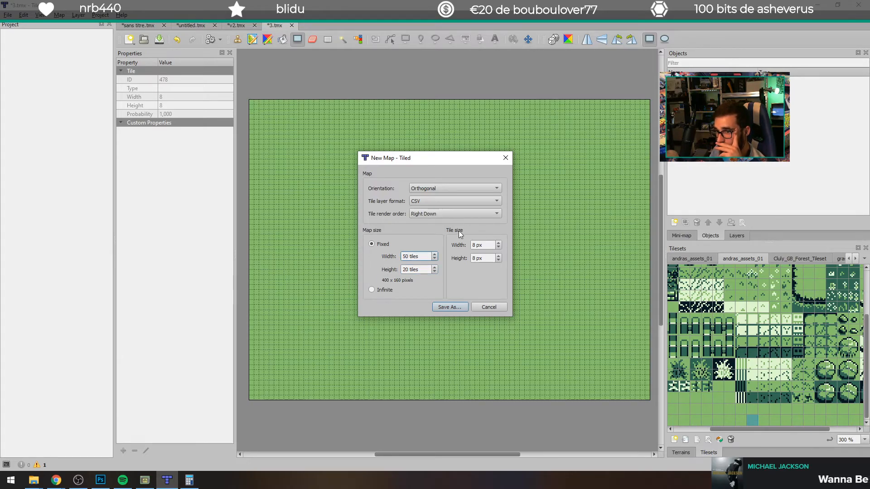
{"action": "left_click", "coordinate": [449, 308]}
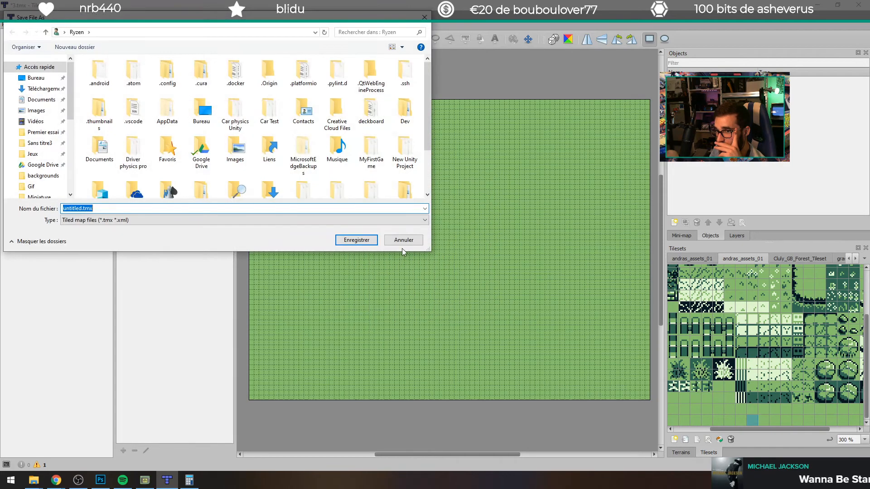
{"action": "type", "text": "4"}
{"action": "left_click", "coordinate": [357, 240]}
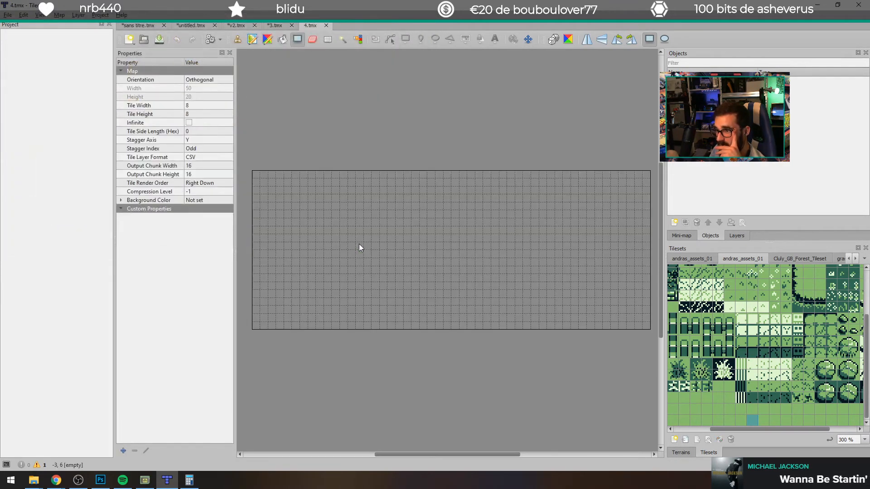
Step: Fill the entire 4.tmx map with the plain grass tile from andras_assets_01 using Bucket Fill
{"action": "left_click", "coordinate": [730, 417]}
{"action": "left_click", "coordinate": [238, 40]}
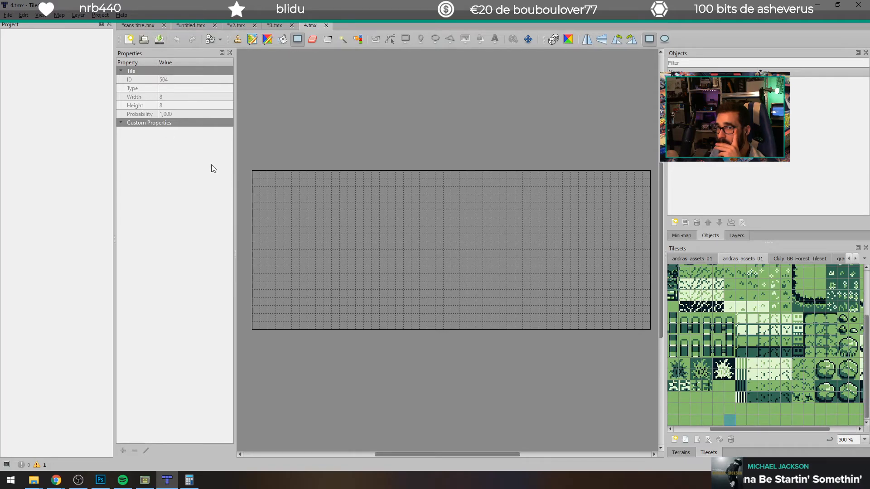
{"action": "left_click", "coordinate": [282, 39]}
{"action": "left_click", "coordinate": [322, 179]}
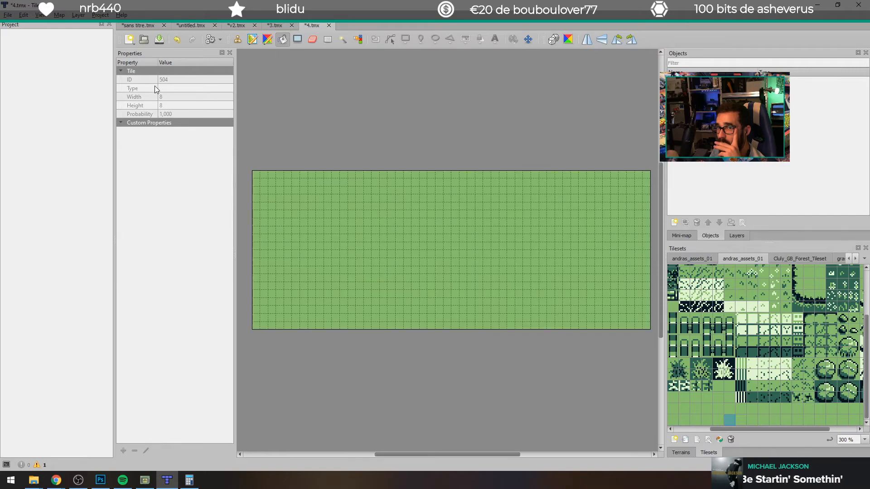
Step: Export the grass map as the image 4.png in the project's backgrounds folder, using the current zoom level
{"action": "left_click", "coordinate": [8, 15]}
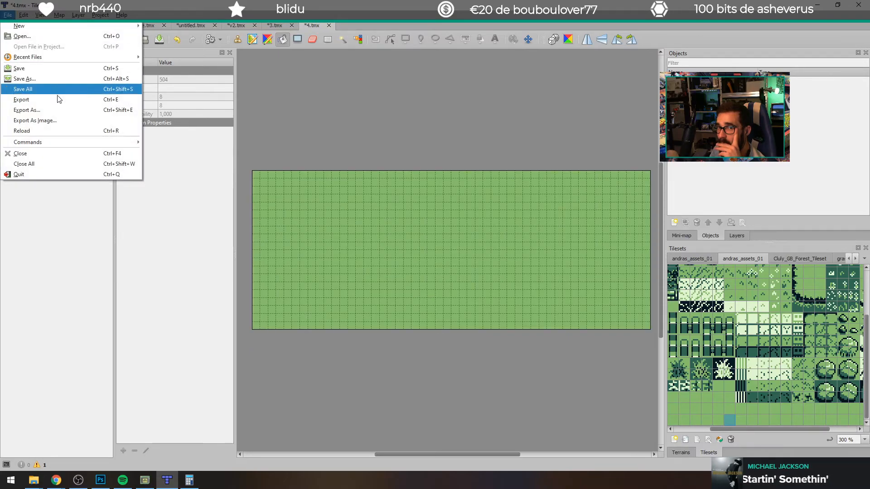
{"action": "left_click", "coordinate": [59, 118]}
{"action": "left_click", "coordinate": [81, 483]}
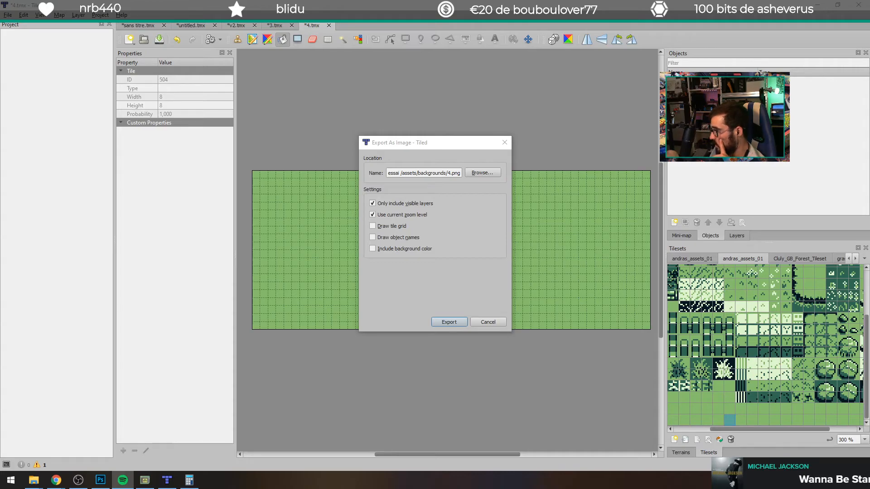
{"action": "left_click", "coordinate": [449, 322]}
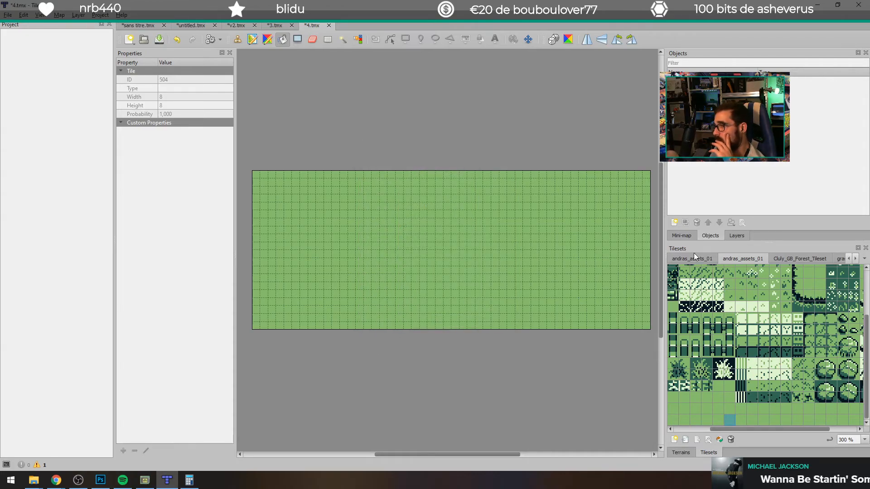
Step: Switch to GB Studio and assign 4 as Scene 1's background
{"action": "left_click", "coordinate": [145, 480]}
{"action": "left_click", "coordinate": [702, 149]}
{"action": "left_click", "coordinate": [792, 147]}
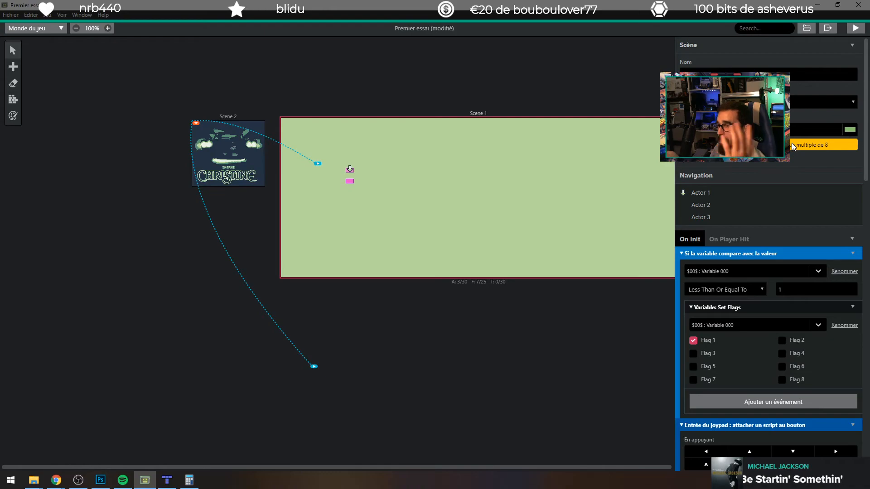
Step: Check the pixel dimensions of 4.png through its file properties in the backgrounds folder and preview the image
{"action": "left_click", "coordinate": [35, 481]}
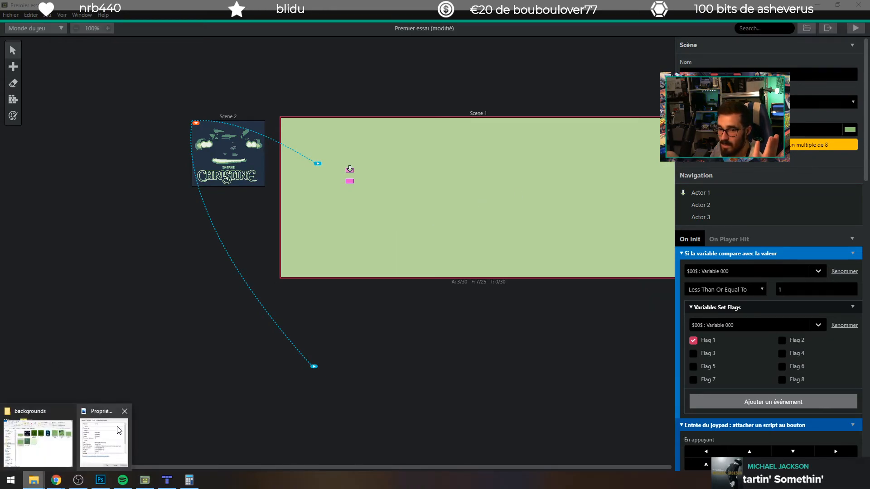
{"action": "left_click", "coordinate": [111, 433]}
{"action": "left_click", "coordinate": [787, 220]}
{"action": "left_click", "coordinate": [35, 480]}
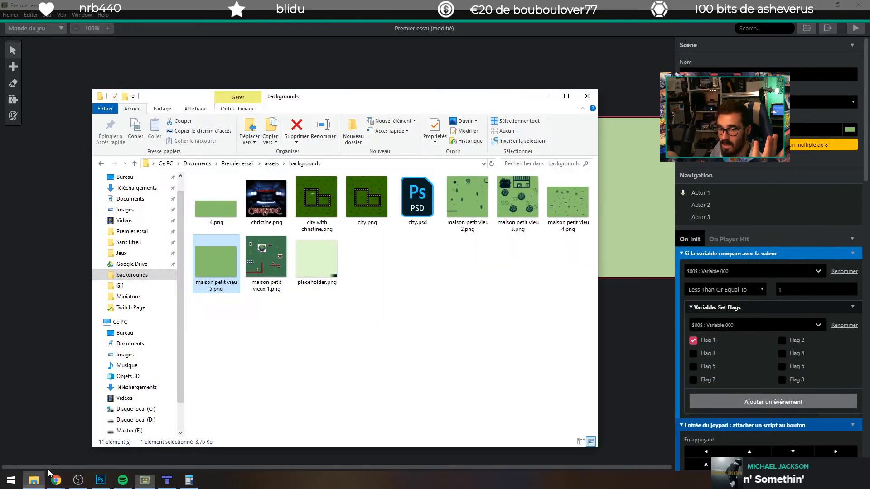
{"action": "left_click", "coordinate": [275, 262]}
{"action": "right_click", "coordinate": [215, 207]}
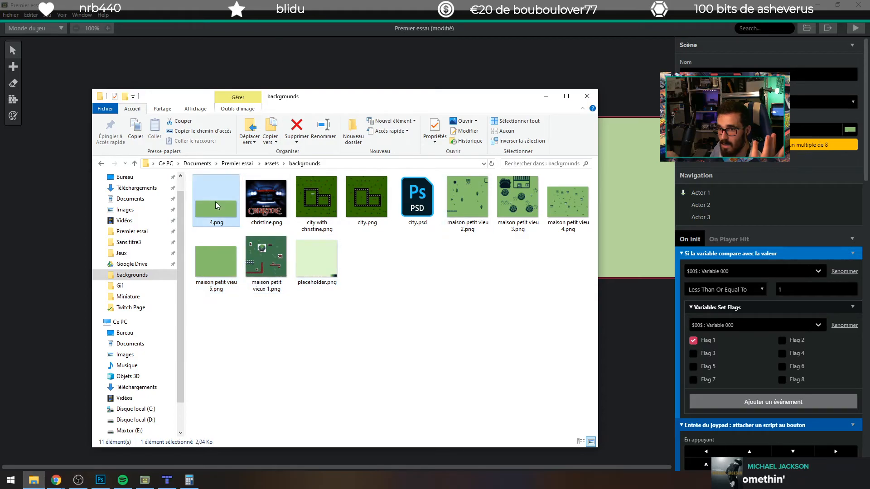
{"action": "left_click", "coordinate": [247, 468]}
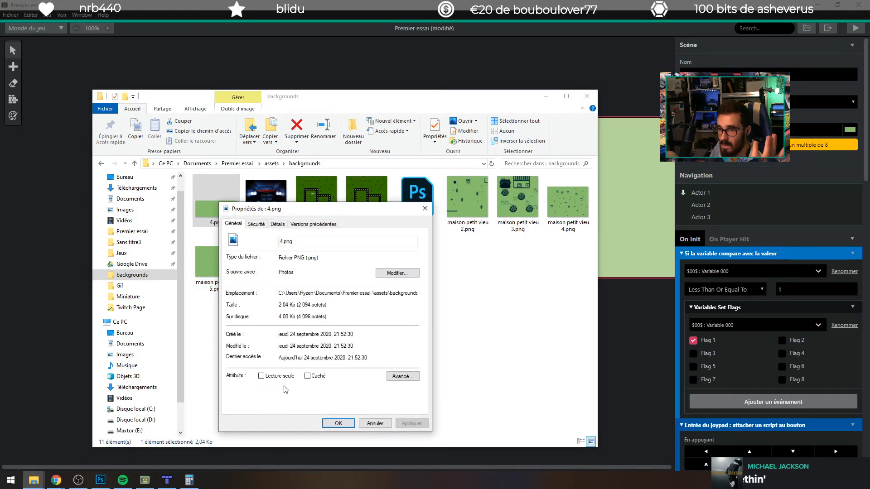
{"action": "left_click", "coordinate": [317, 224]}
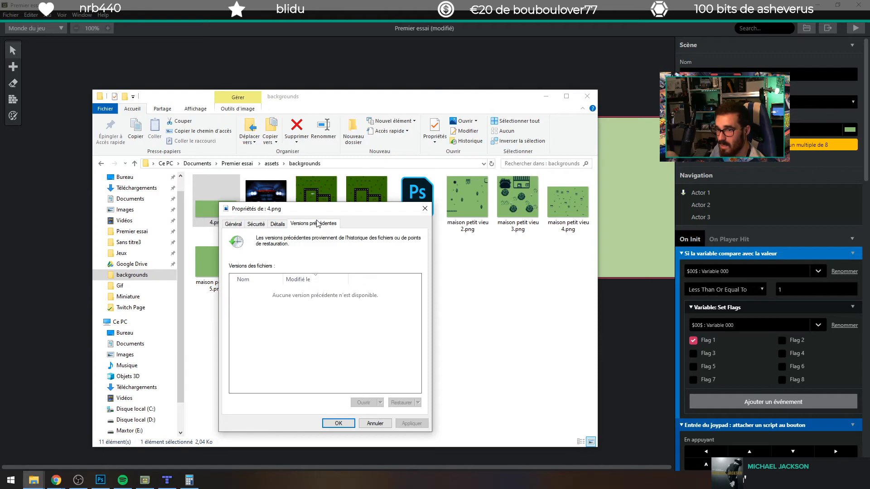
{"action": "left_click", "coordinate": [276, 224]}
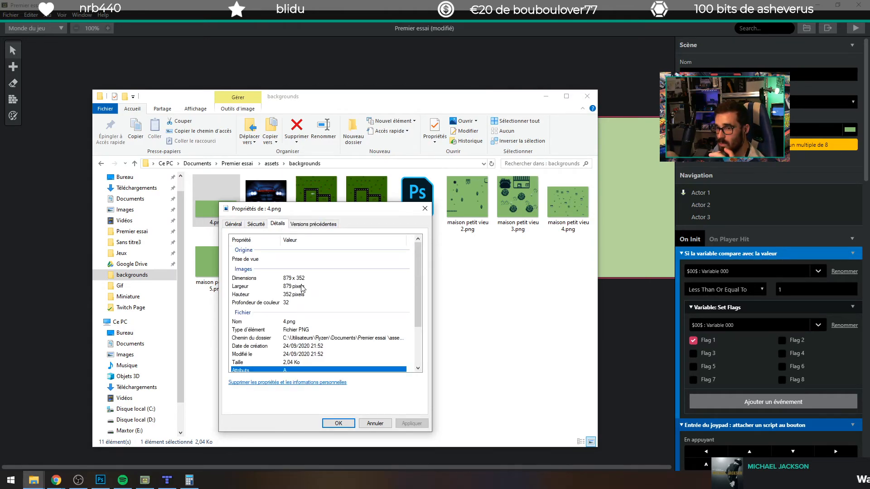
{"action": "double_click", "coordinate": [212, 210]}
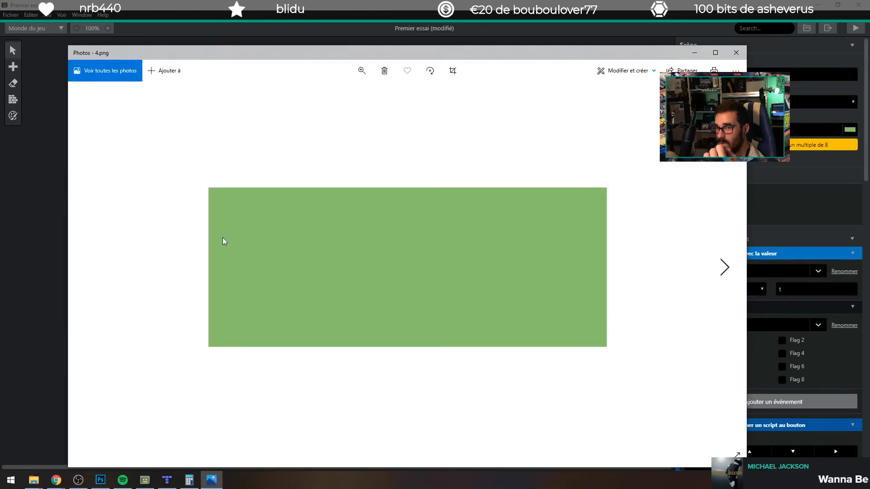
{"action": "left_click", "coordinate": [731, 53]}
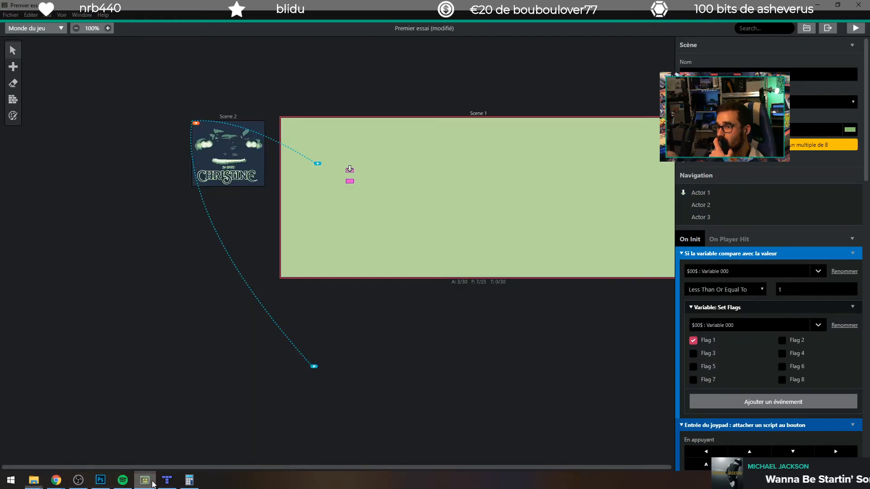
Step: Switch to the GB Studio Backgrounds documentation in the browser and review the color, size and tile requirements
{"action": "left_click", "coordinate": [153, 483]}
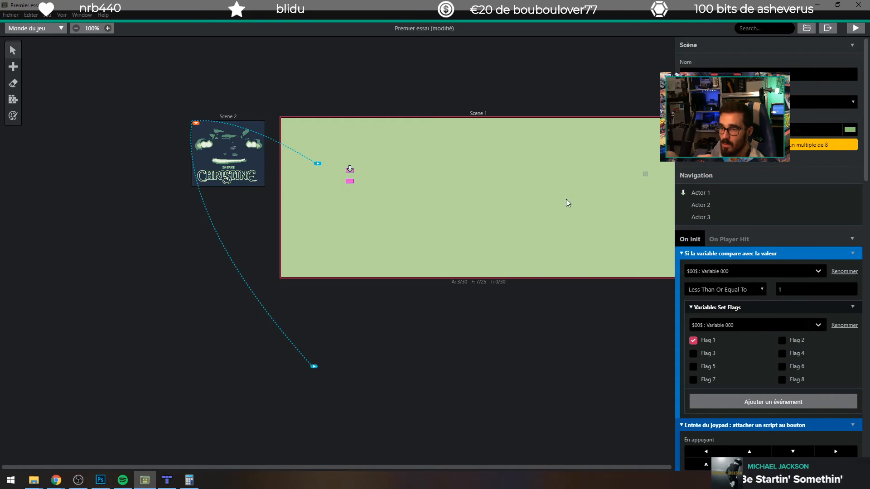
{"action": "mouse_move", "coordinate": [56, 480]}
{"action": "left_click", "coordinate": [148, 442]}
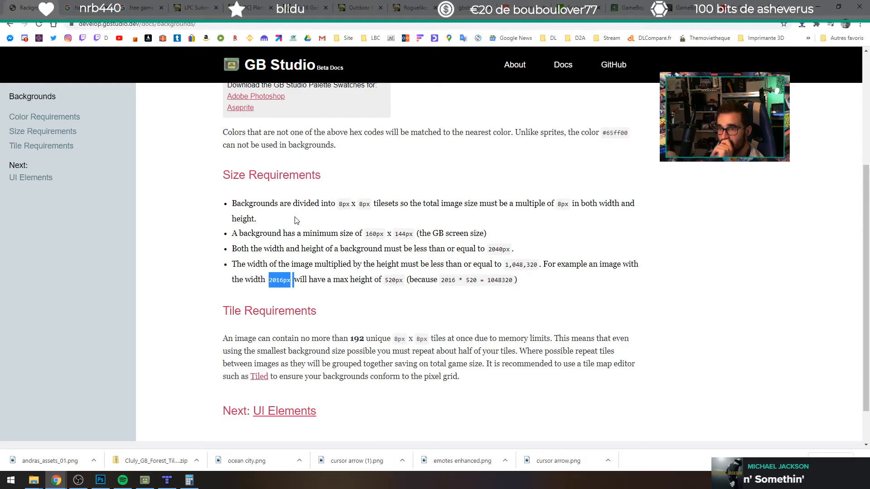
{"action": "scroll", "coordinate": [297, 219], "scroll_direction": "up", "scroll_amount": 3}
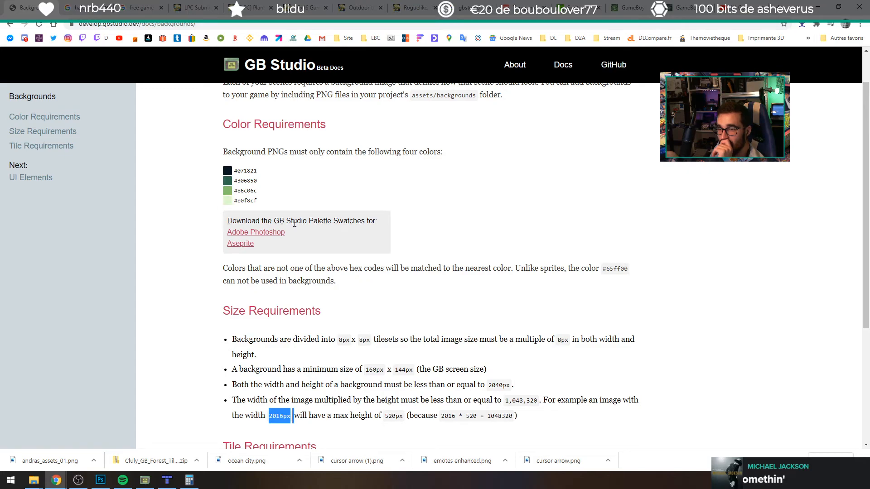
{"action": "scroll", "coordinate": [295, 223], "scroll_direction": "down", "scroll_amount": 4}
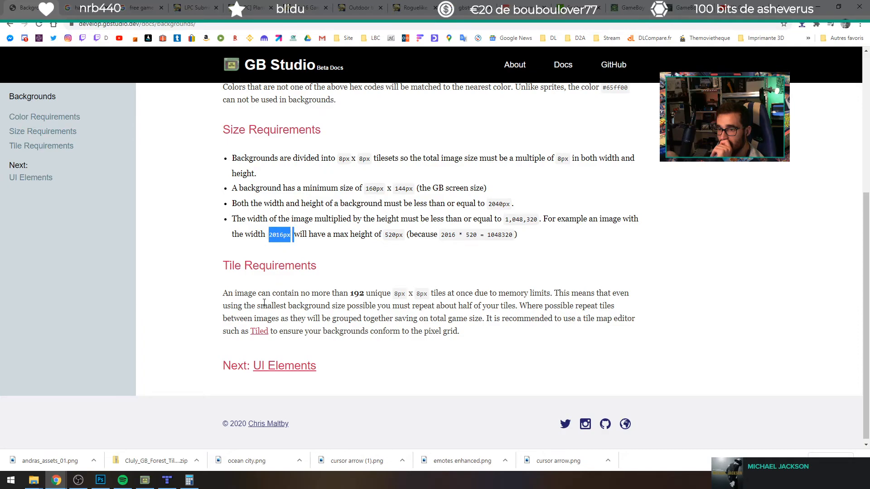
Step: Read the Tile Requirements paragraph and the 8px tile size rule in the GB Studio Backgrounds documentation
{"action": "left_click_drag", "start_coordinate": [223, 295], "coordinate": [313, 302]}
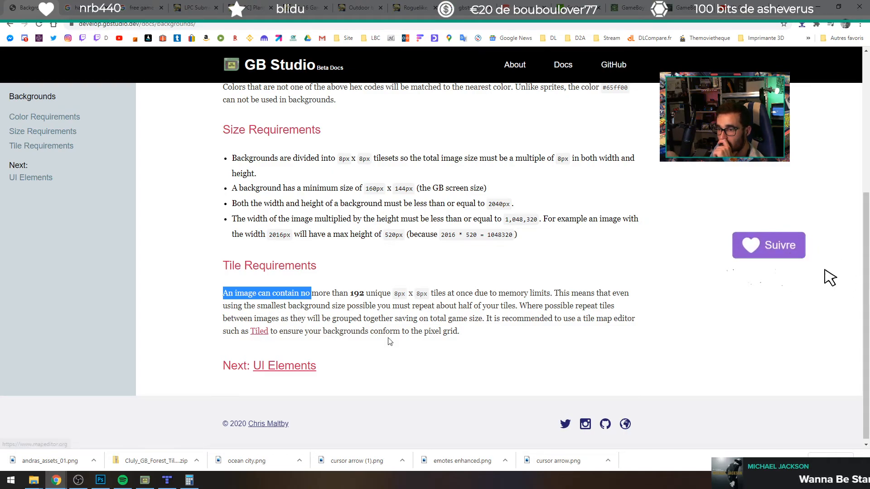
{"action": "left_click_drag", "start_coordinate": [458, 332], "coordinate": [223, 293]}
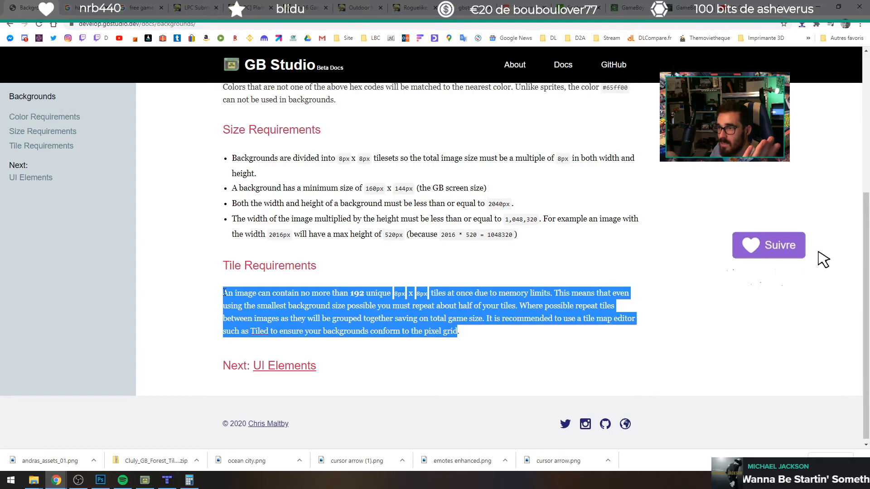
{"action": "left_click_drag", "start_coordinate": [339, 158], "coordinate": [389, 159]}
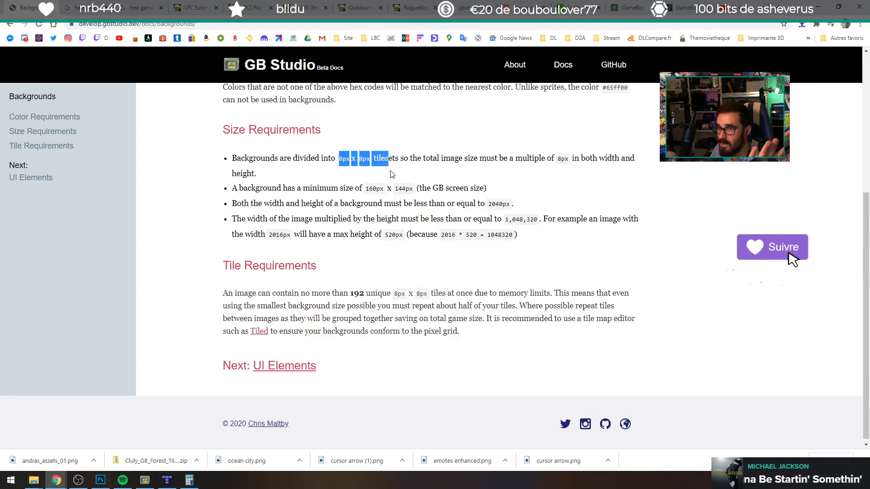
{"action": "left_click", "coordinate": [391, 175]}
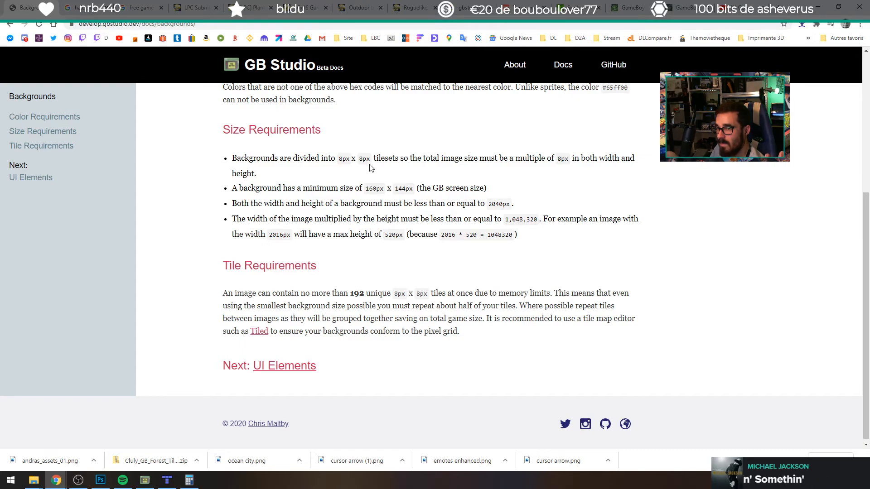
Step: Switch to Tiled and create a fixed orthogonal map of 42 x 22 tiles with 8 px tiles, saved as 5.tmx
{"action": "left_click", "coordinate": [169, 478]}
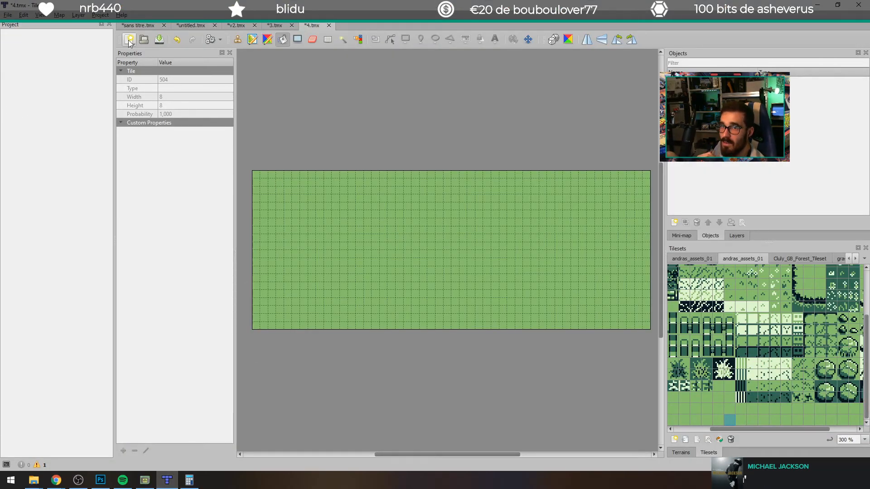
{"action": "left_click", "coordinate": [128, 41]}
{"action": "left_click", "coordinate": [150, 52]}
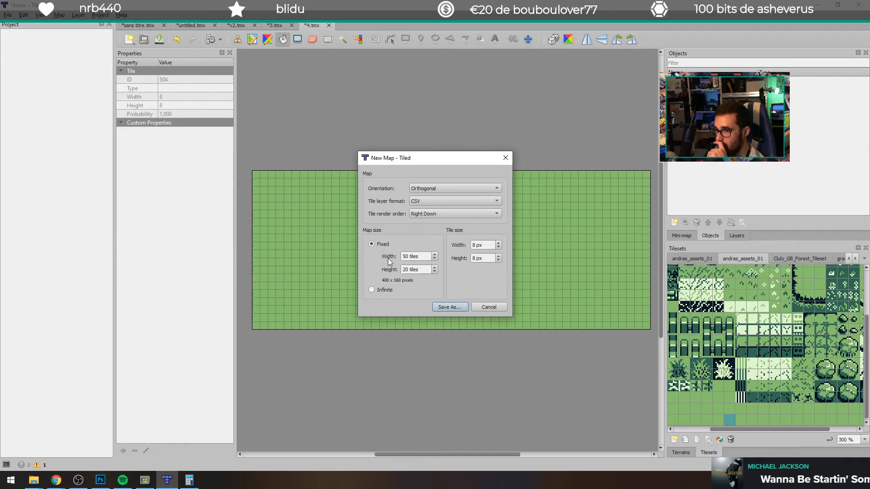
{"action": "left_click_drag", "start_coordinate": [406, 257], "coordinate": [368, 255]}
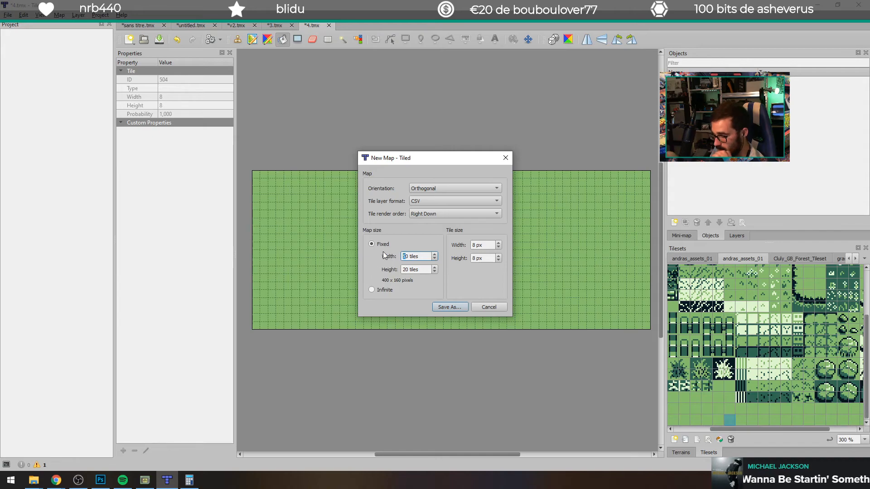
{"action": "key", "text": "BackSpace"}
{"action": "type", "text": "42"}
{"action": "left_click_drag", "start_coordinate": [412, 270], "coordinate": [399, 270]}
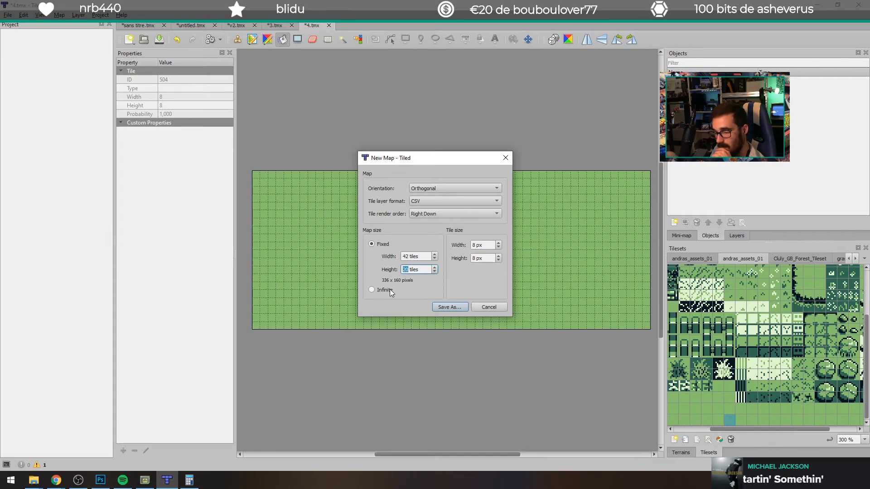
{"action": "left_click", "coordinate": [462, 307]}
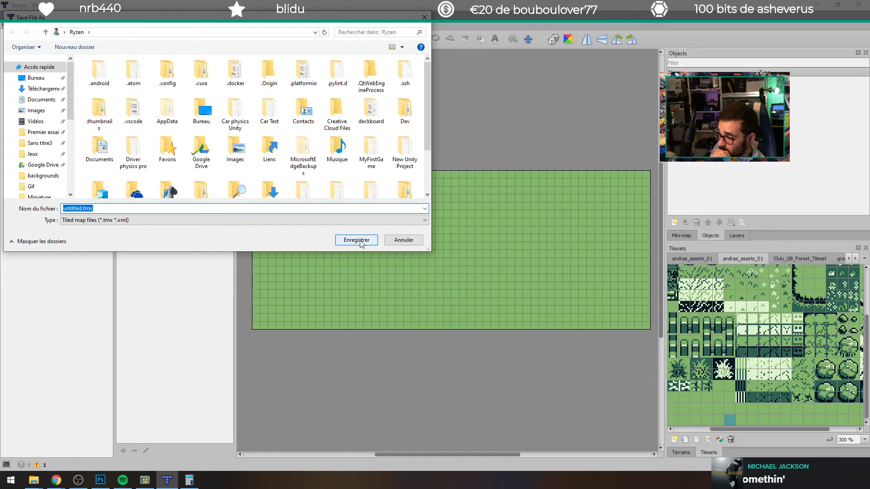
{"action": "type", "text": "5"}
{"action": "left_click", "coordinate": [361, 241]}
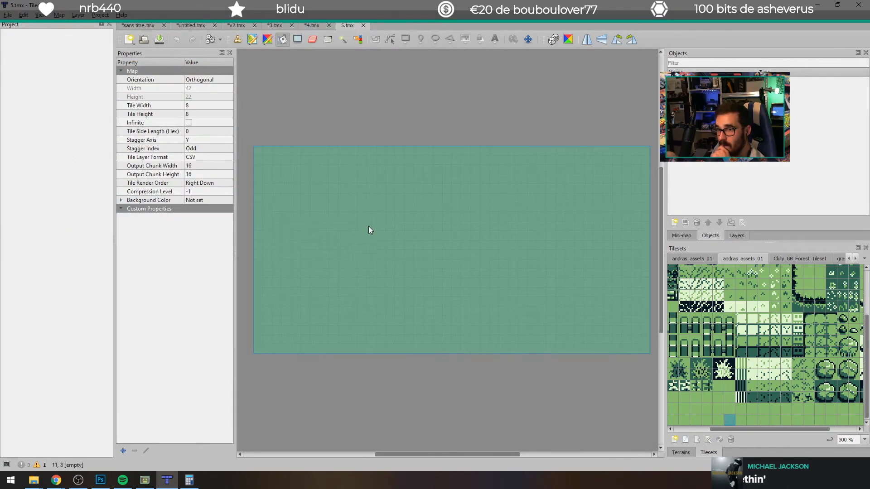
Step: Try the light grass tile from andras_assets_01 as the map's fill, and fill the whole map with the plain green tile
{"action": "left_click", "coordinate": [346, 217]}
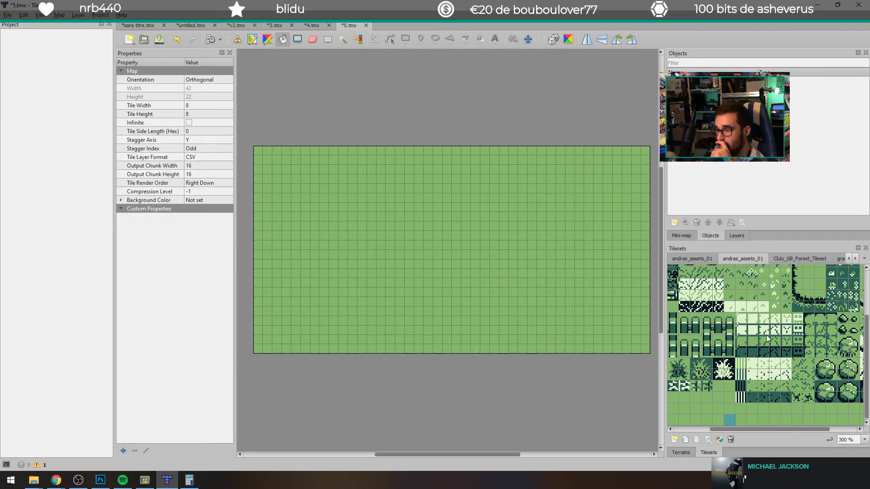
{"action": "left_click", "coordinate": [740, 306]}
{"action": "left_click", "coordinate": [464, 260]}
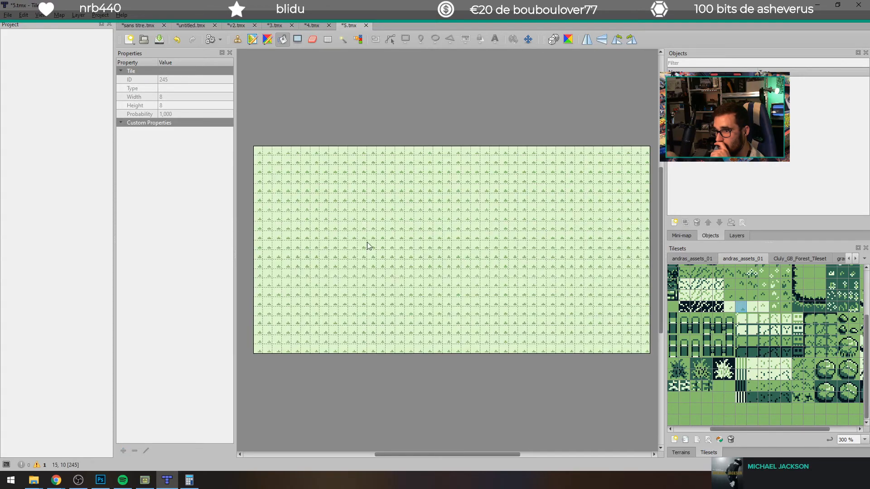
{"action": "left_click", "coordinate": [715, 398]}
{"action": "left_click", "coordinate": [494, 303]}
{"action": "left_click", "coordinate": [494, 300]}
Step: Paint a rough closed loop of the pale speckled tile across the middle of the map with the Stamp Brush
{"action": "left_click", "coordinate": [237, 39]}
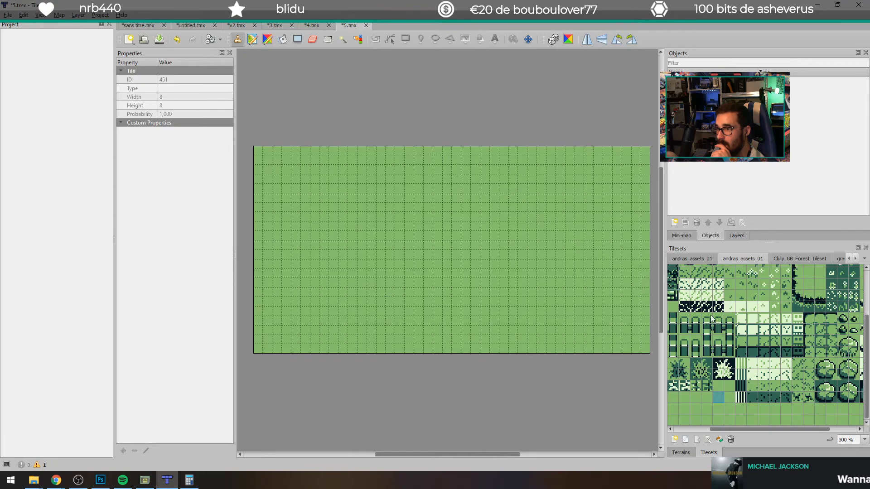
{"action": "left_click", "coordinate": [684, 295]}
{"action": "mouse_move", "coordinate": [317, 202]}
{"action": "left_mouse_down"}
{"action": "mouse_move", "coordinate": [336, 216]}
{"action": "mouse_move", "coordinate": [560, 236]}
{"action": "left_mouse_up"}
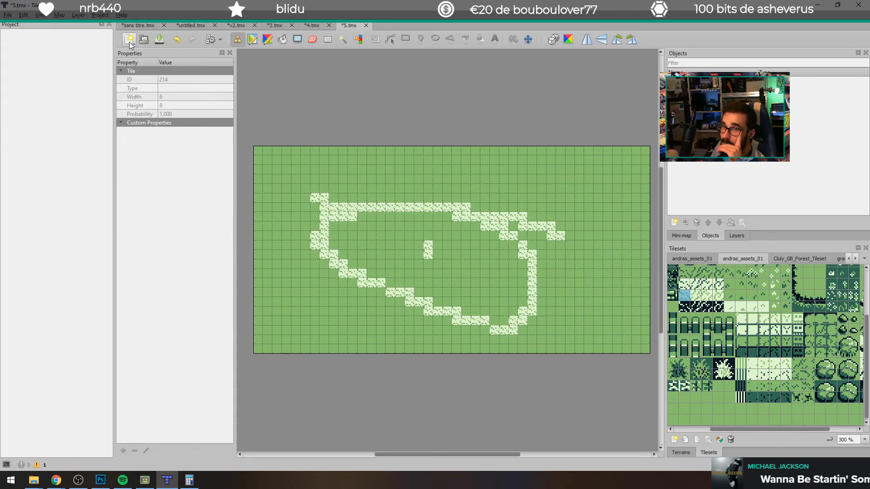
Step: Export the map as the image maison petit vieu 6.png in the project's backgrounds folder, using the current zoom level
{"action": "left_click", "coordinate": [8, 15]}
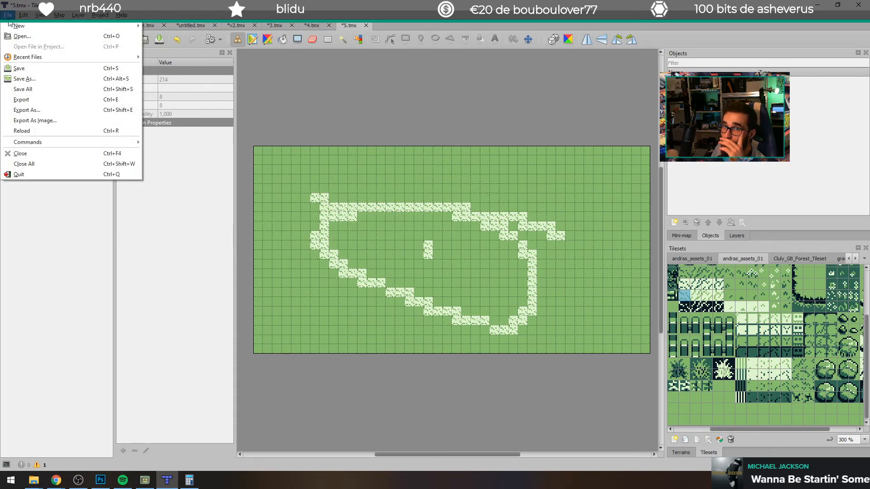
{"action": "left_click", "coordinate": [76, 119]}
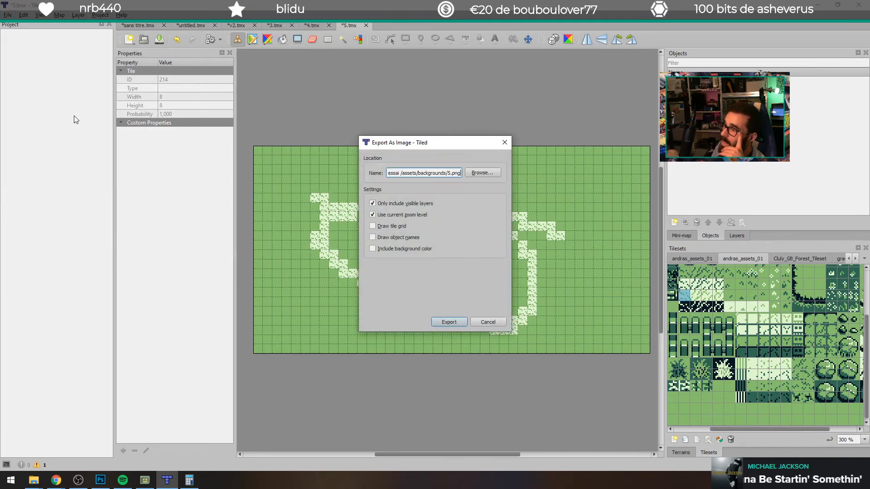
{"action": "left_click", "coordinate": [474, 173]}
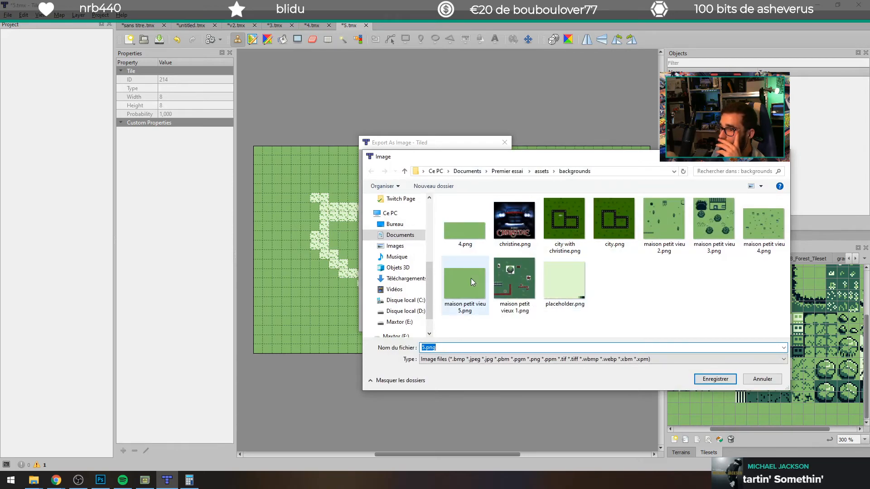
{"action": "left_click", "coordinate": [471, 278]}
{"action": "left_click", "coordinate": [463, 347]}
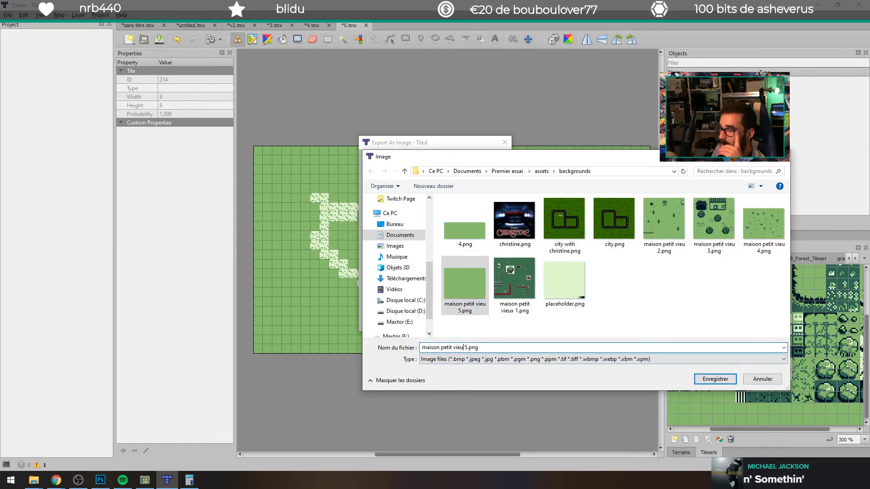
{"action": "key", "text": "Delete"}
{"action": "type", "text": "6"}
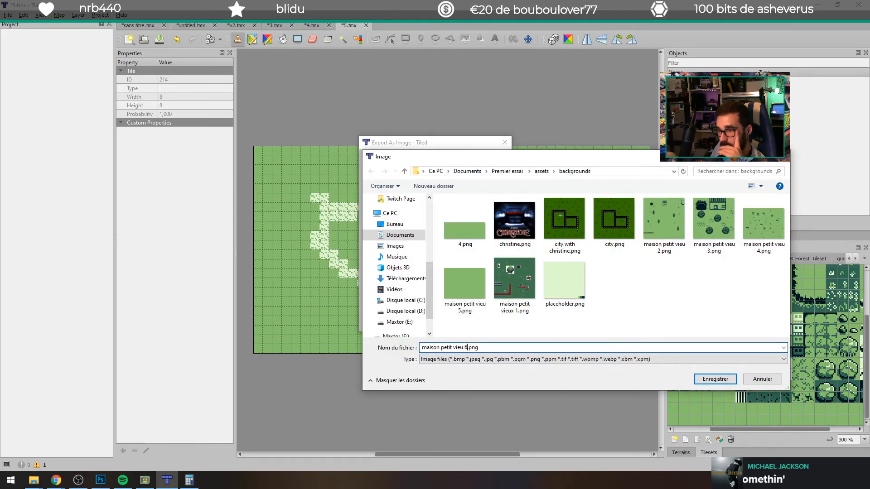
{"action": "key", "text": "Return"}
{"action": "left_click", "coordinate": [463, 323]}
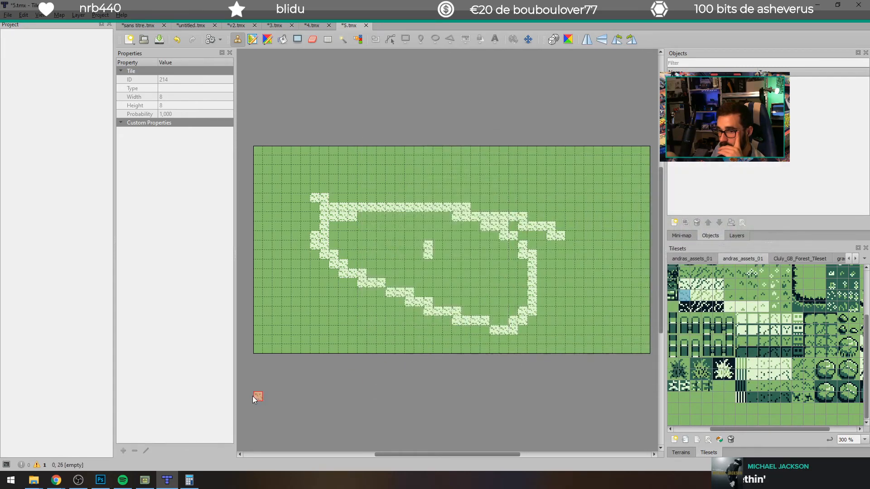
Step: Switch to GB Studio and assign maison petit vieu 6 as Scene 1's background
{"action": "left_click", "coordinate": [149, 482]}
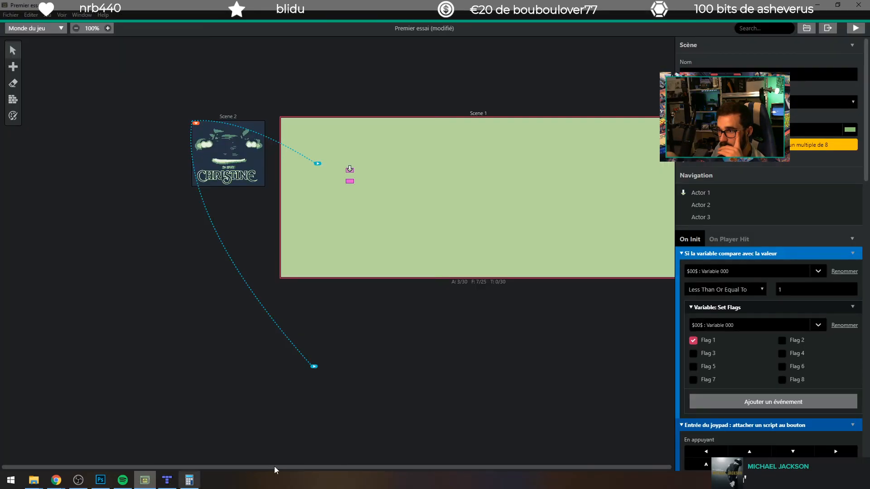
{"action": "left_click", "coordinate": [813, 130]}
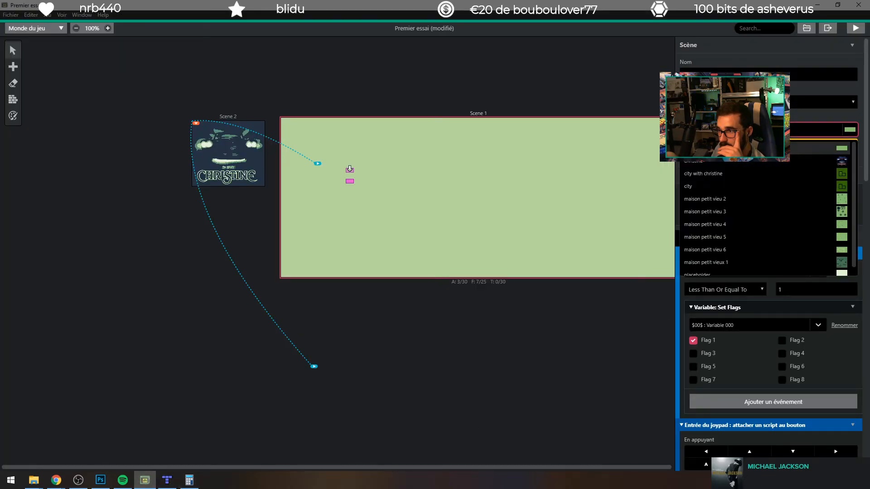
{"action": "left_click", "coordinate": [735, 249]}
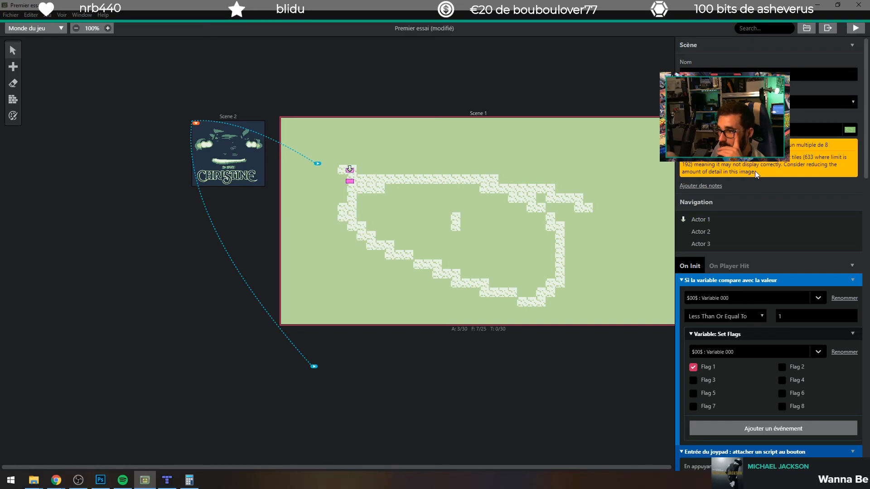
Step: Try christine as Scene 1's background, and set it to city with christine
{"action": "left_click", "coordinate": [734, 130]}
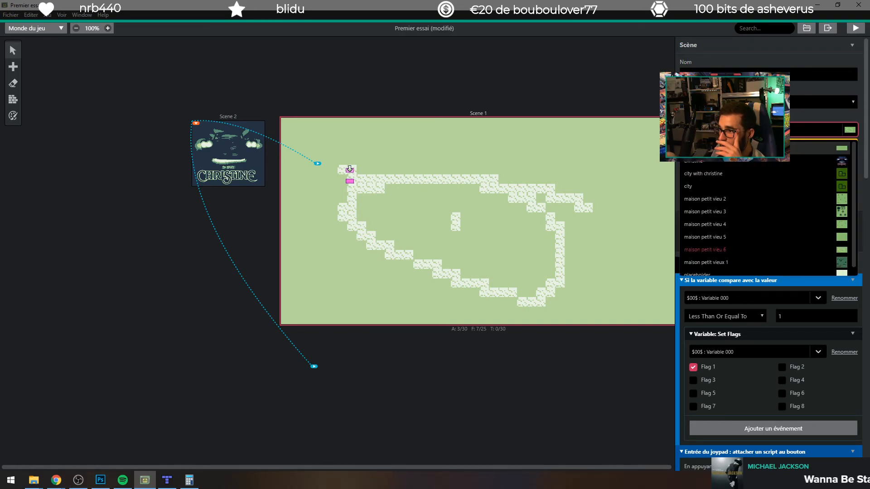
{"action": "left_click", "coordinate": [722, 165]}
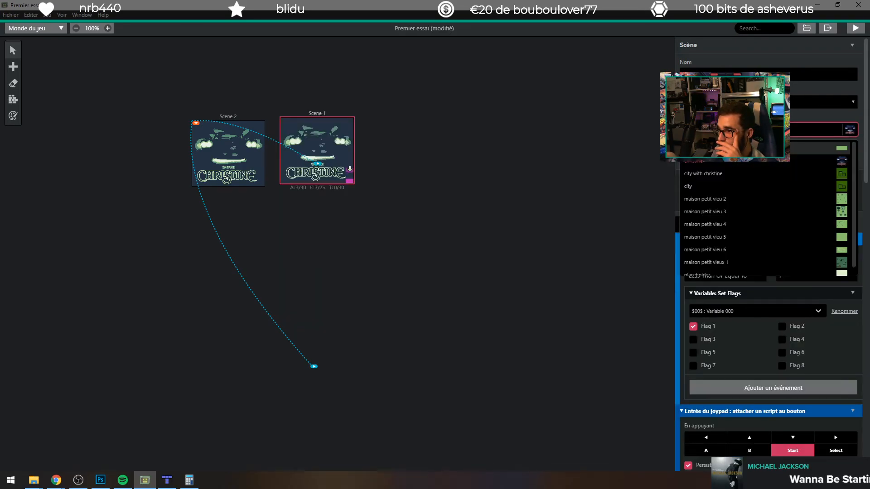
{"action": "left_click", "coordinate": [732, 173]}
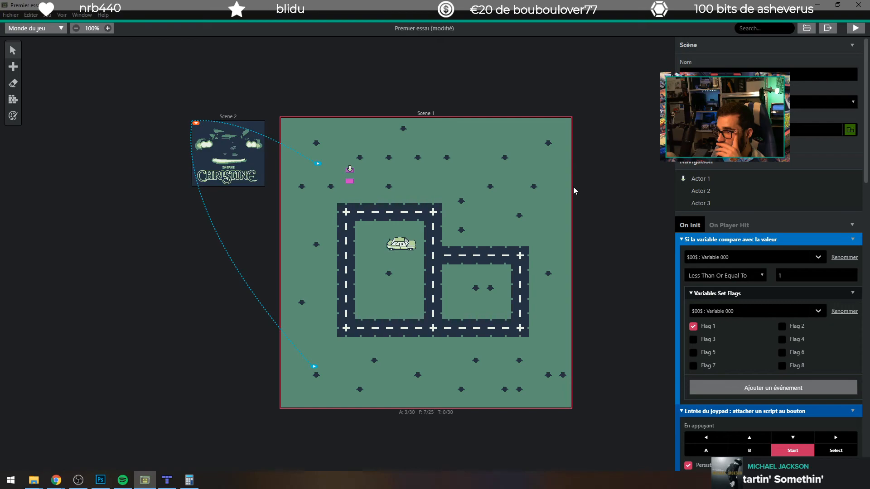
Step: Switch to the GB Studio Backgrounds documentation in the browser and review the rule on width multiplied by height
{"action": "left_click", "coordinate": [167, 479]}
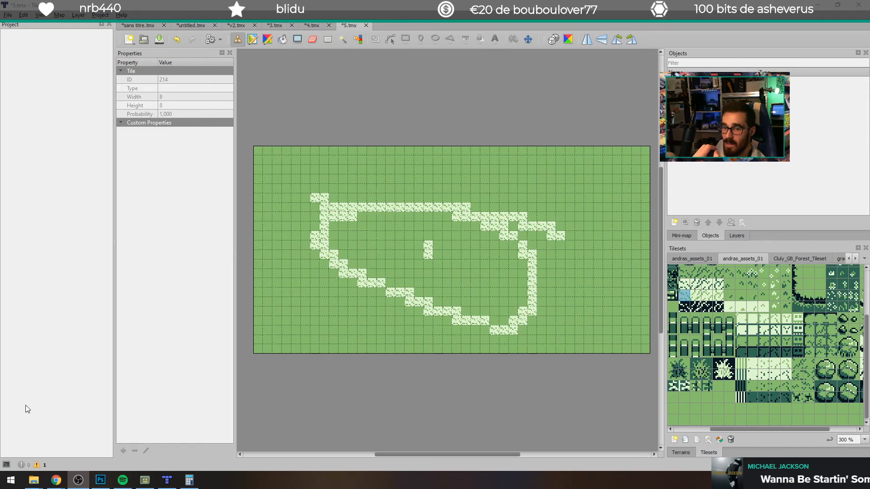
{"action": "left_click", "coordinate": [131, 437]}
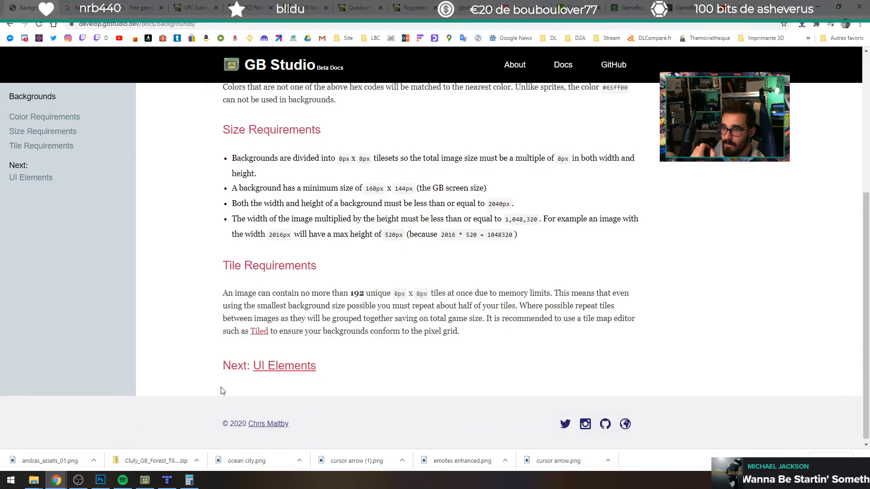
{"action": "left_click_drag", "start_coordinate": [288, 236], "coordinate": [357, 237]}
{"action": "left_click", "coordinate": [393, 238]}
{"action": "triple_click", "coordinate": [393, 235]}
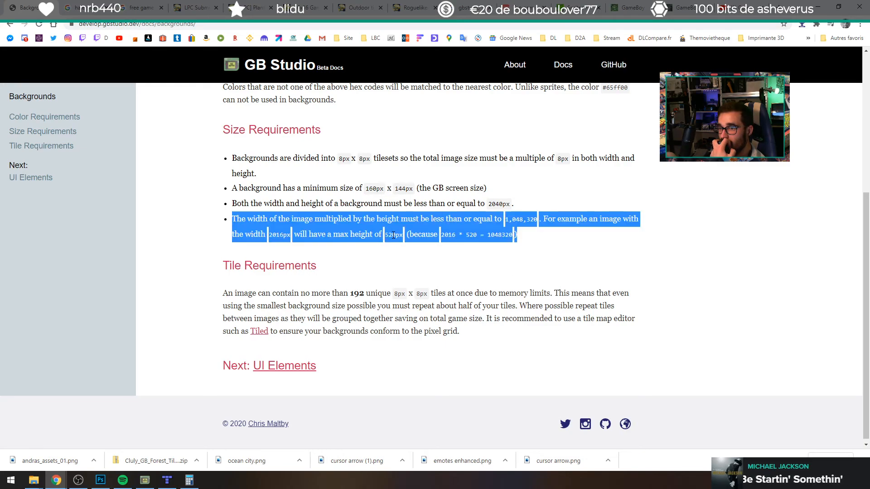
{"action": "left_click", "coordinate": [458, 232]}
{"action": "left_click_drag", "start_coordinate": [441, 235], "coordinate": [477, 238]}
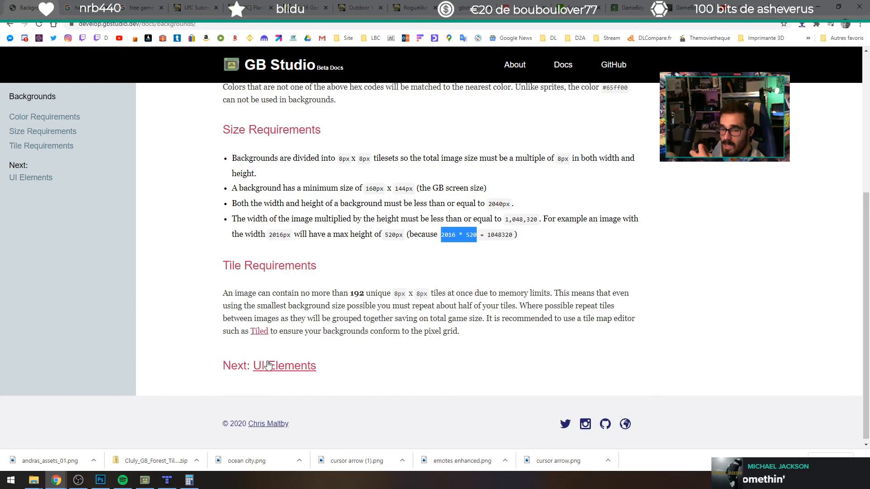
Step: Switch to Tiled and close the program together with all its open maps
{"action": "left_click", "coordinate": [167, 479]}
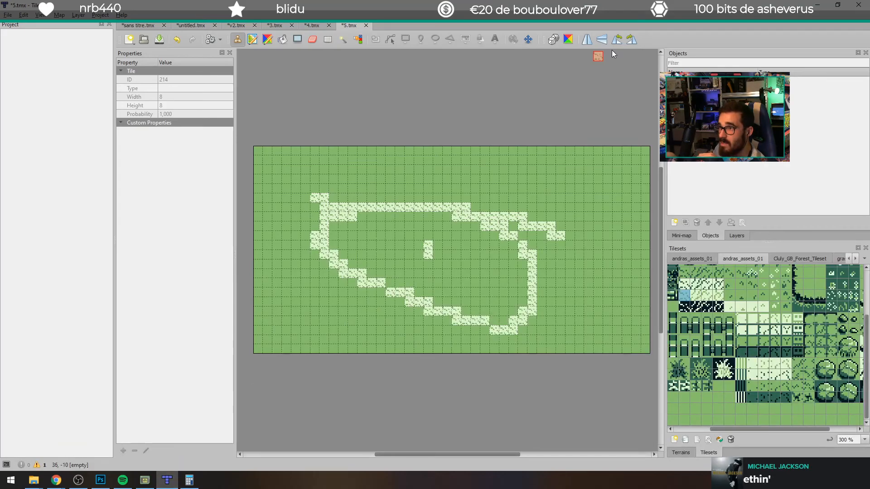
{"action": "left_click", "coordinate": [858, 5]}
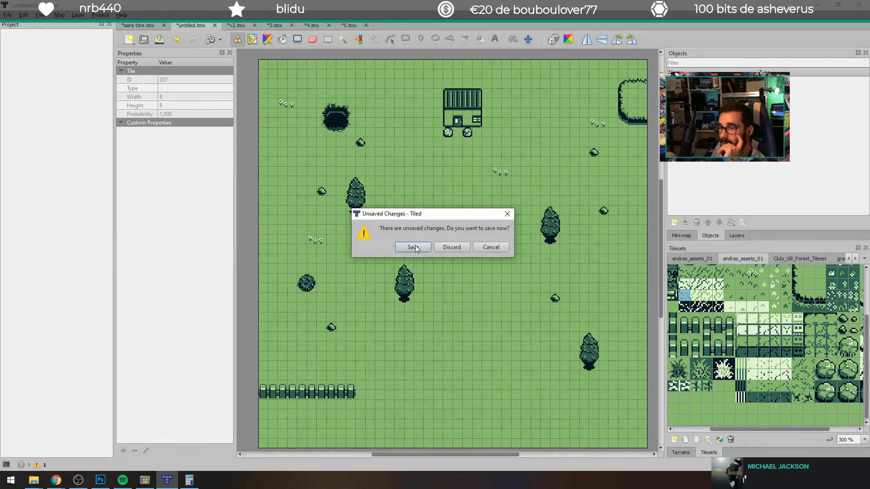
{"action": "left_click", "coordinate": [463, 245]}
{"action": "left_click", "coordinate": [463, 246]}
{"action": "left_click", "coordinate": [463, 246]}
{"action": "left_click", "coordinate": [464, 246]}
{"action": "left_click", "coordinate": [463, 246]}
{"action": "left_click", "coordinate": [462, 246]}
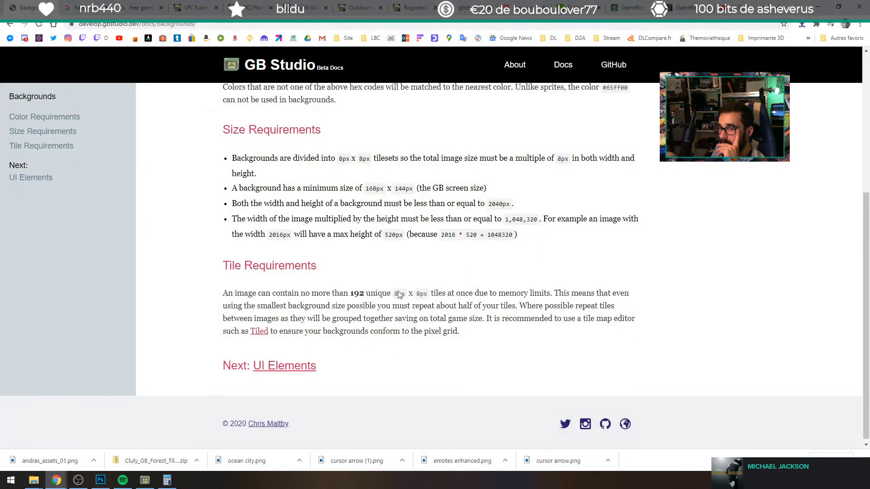
Step: Minimize the browser and close the backgrounds folder window on the desktop
{"action": "left_click", "coordinate": [11, 479]}
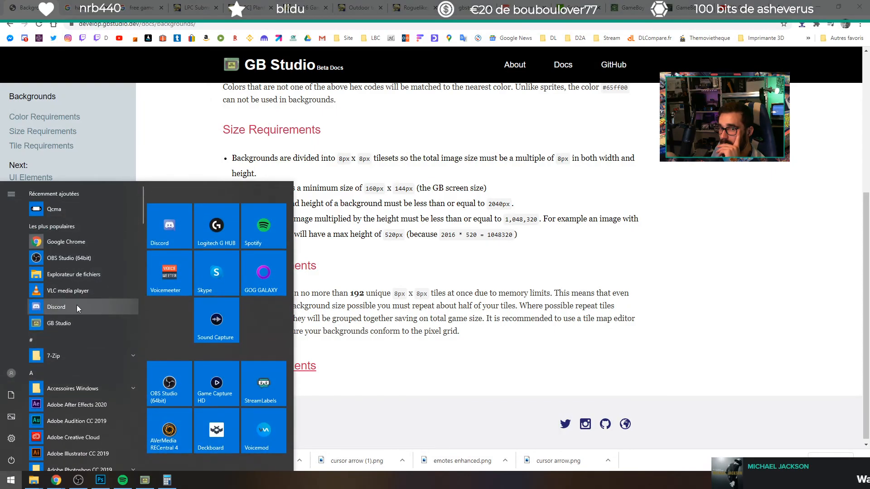
{"action": "left_click", "coordinate": [818, 6]}
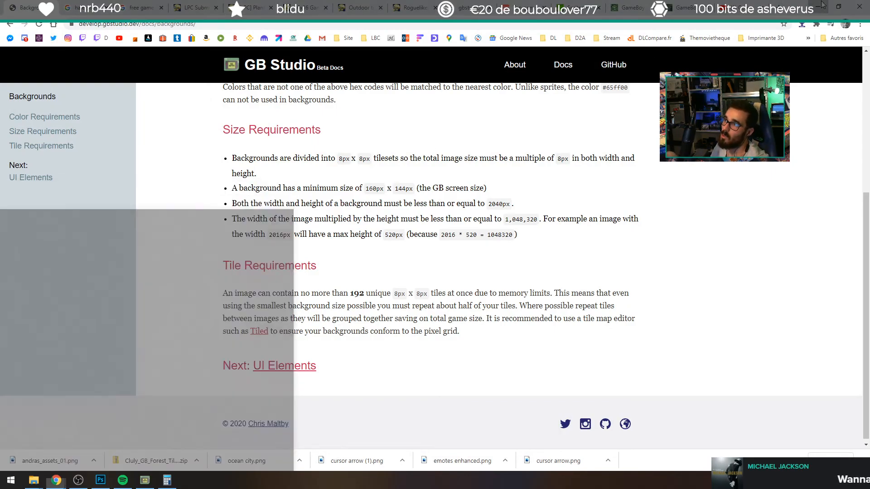
{"action": "left_click", "coordinate": [817, 7]}
{"action": "left_click", "coordinate": [586, 96]}
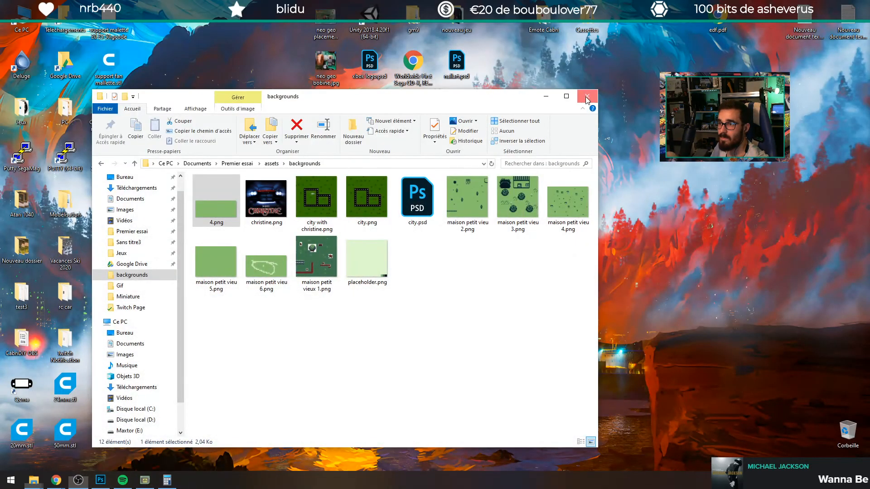
Step: Reopen Tiled and look at the sans titre.tmx road map before returning to the 5.tmx map
{"action": "double_click", "coordinate": [415, 158]}
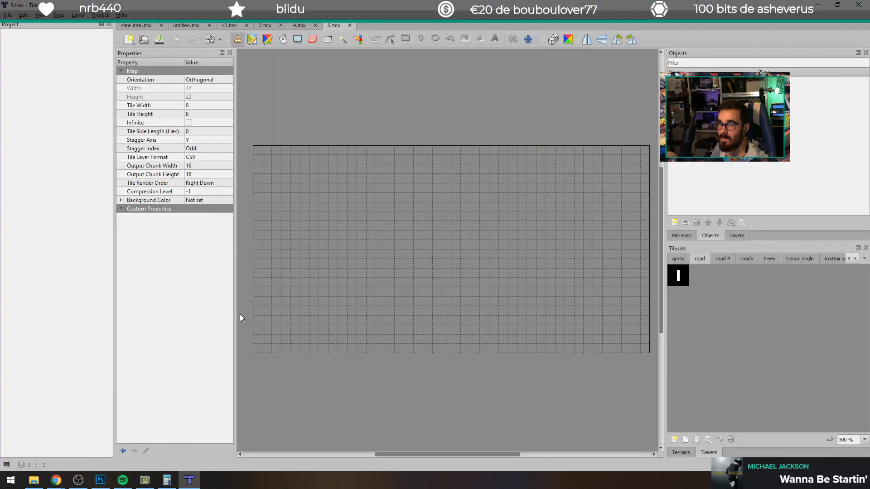
{"action": "left_click", "coordinate": [131, 26]}
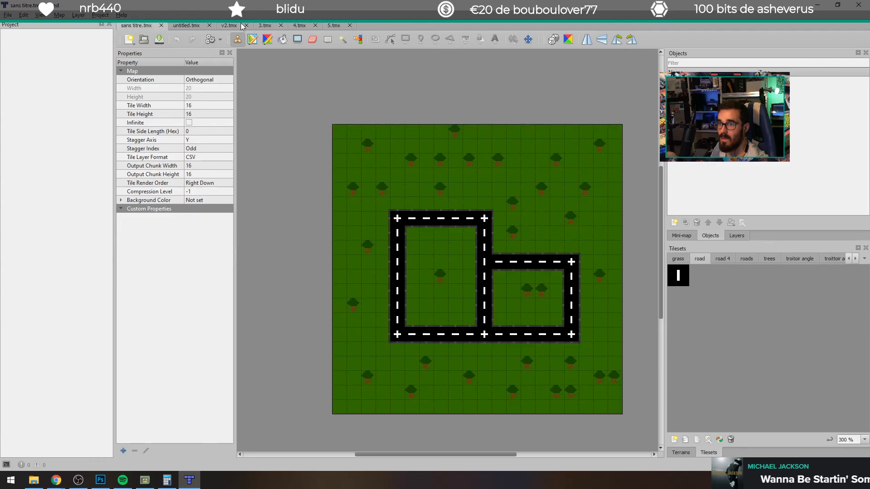
{"action": "left_click", "coordinate": [337, 26]}
Step: Create a new orthogonal map of 40 by 20 tiles with 8 px tiles and save it as 7
{"action": "left_click", "coordinate": [130, 40]}
{"action": "left_click", "coordinate": [145, 53]}
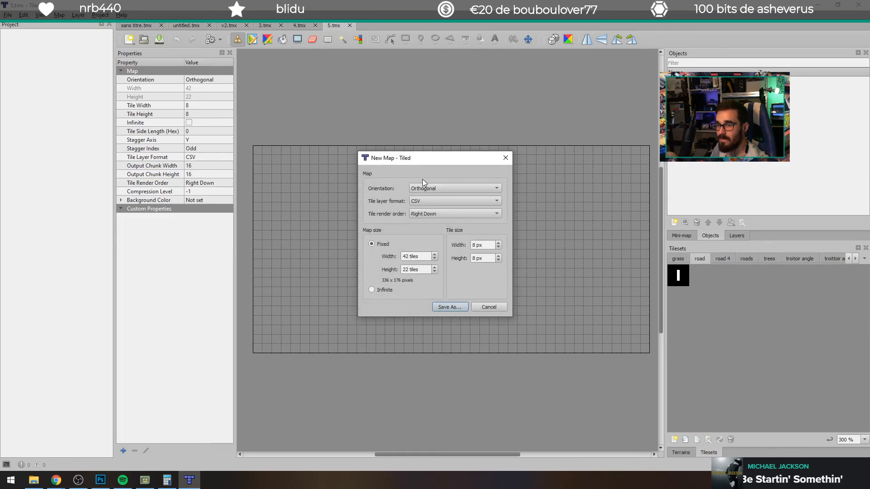
{"action": "left_click", "coordinate": [417, 260]}
{"action": "key", "text": "Tab"}
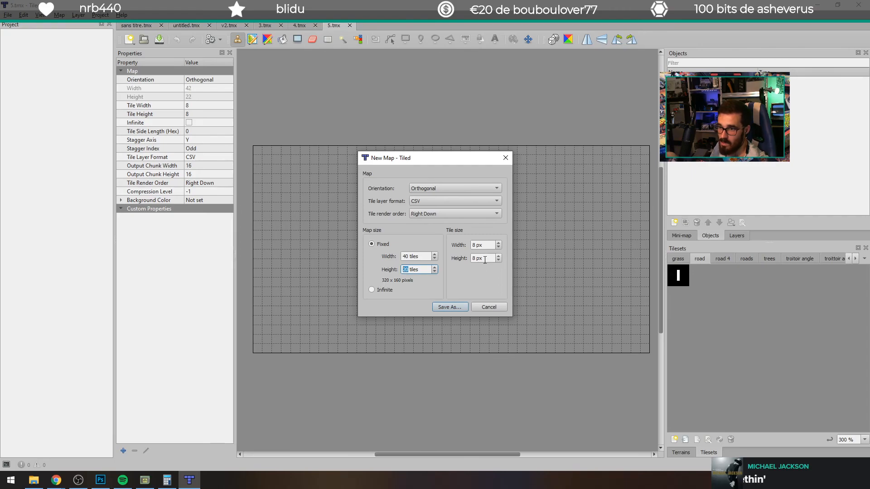
{"action": "left_click", "coordinate": [450, 307]}
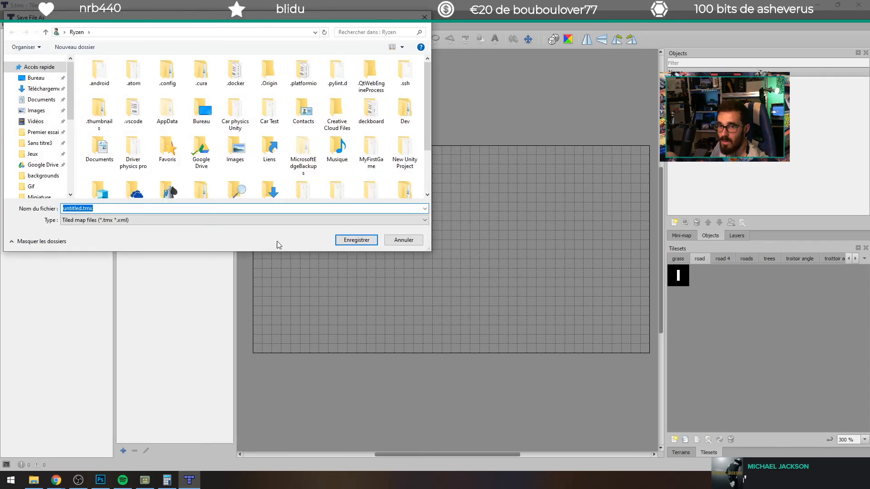
{"action": "type", "text": "7"}
{"action": "key", "text": "Return"}
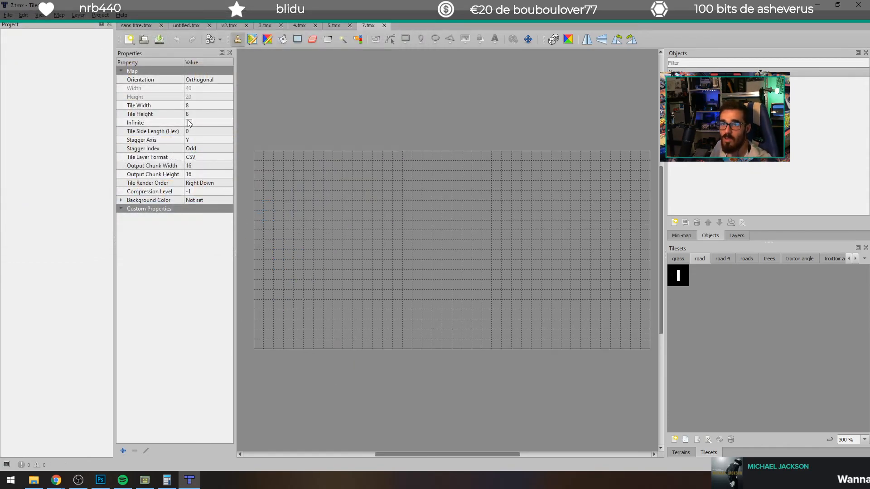
Step: Examine the 7.tmx map properties, including tile size, output chunk size, render order, compression level and background color
{"action": "left_click", "coordinate": [189, 105]}
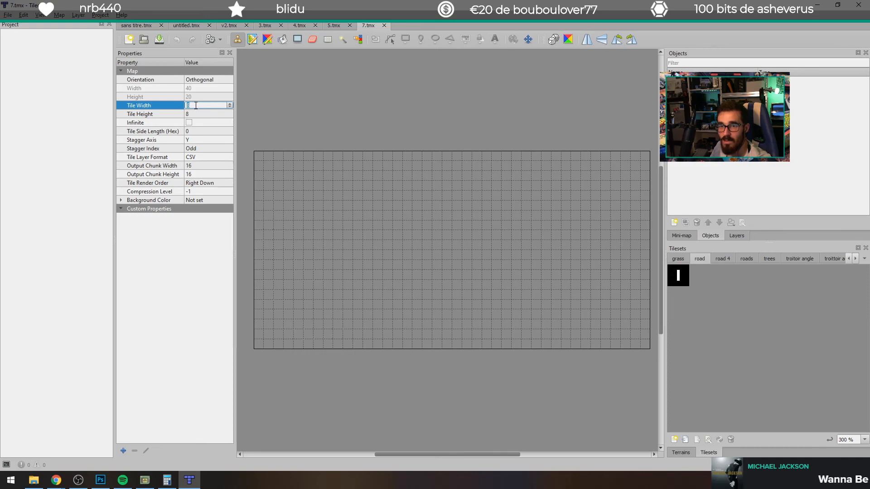
{"action": "left_click", "coordinate": [205, 113]}
{"action": "left_click", "coordinate": [204, 131]}
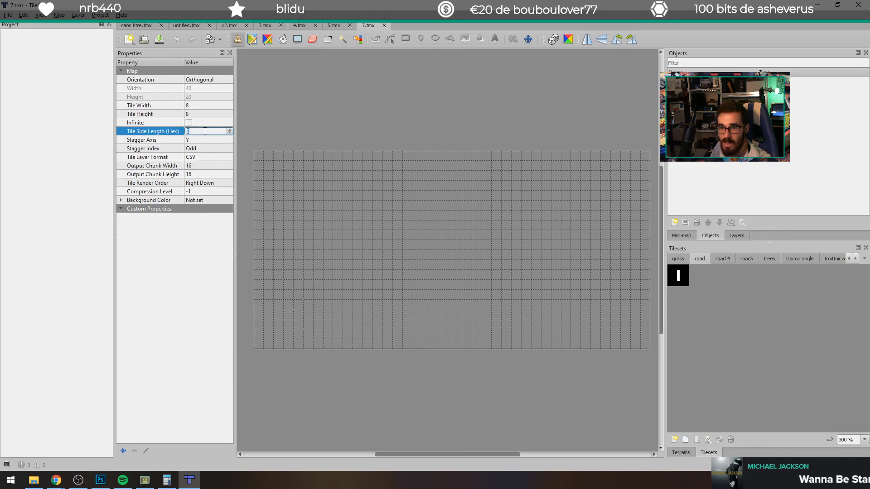
{"action": "left_click", "coordinate": [212, 166]}
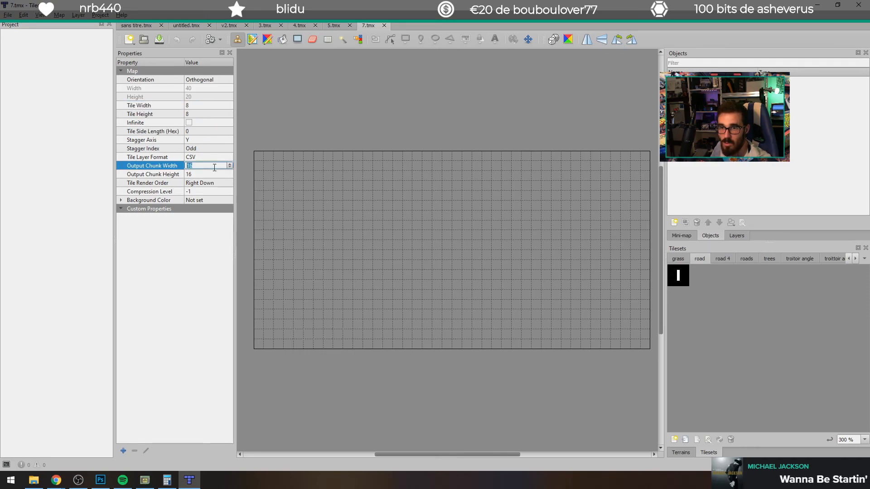
{"action": "left_click", "coordinate": [212, 175]}
{"action": "left_click", "coordinate": [193, 192]}
{"action": "left_click", "coordinate": [121, 200]}
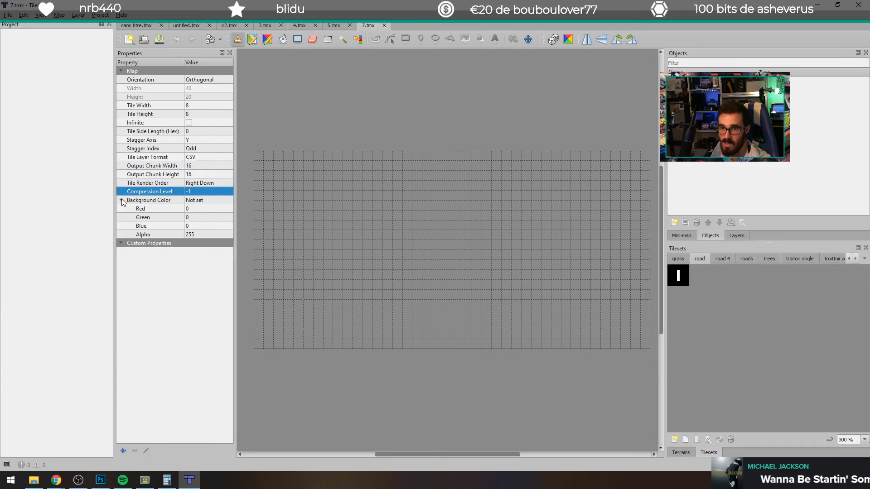
{"action": "left_click", "coordinate": [136, 244]}
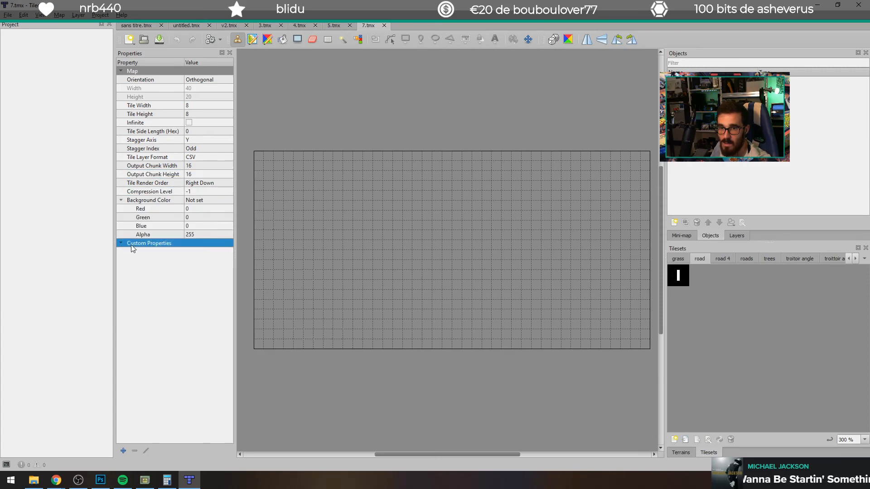
{"action": "left_click", "coordinate": [171, 183]}
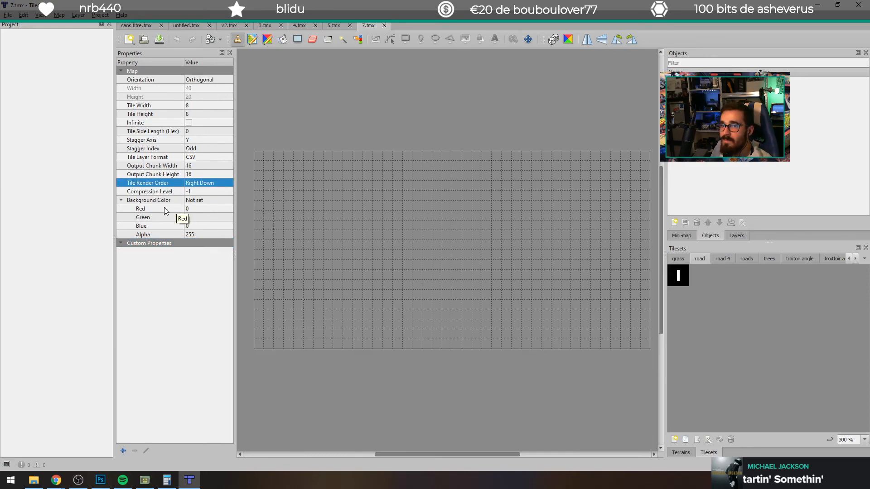
Step: Try the Isometric and Isometric (Staggered) orientations on the 7.tmx map, and set it back to Orthogonal
{"action": "left_click", "coordinate": [199, 78]}
{"action": "left_click", "coordinate": [203, 80]}
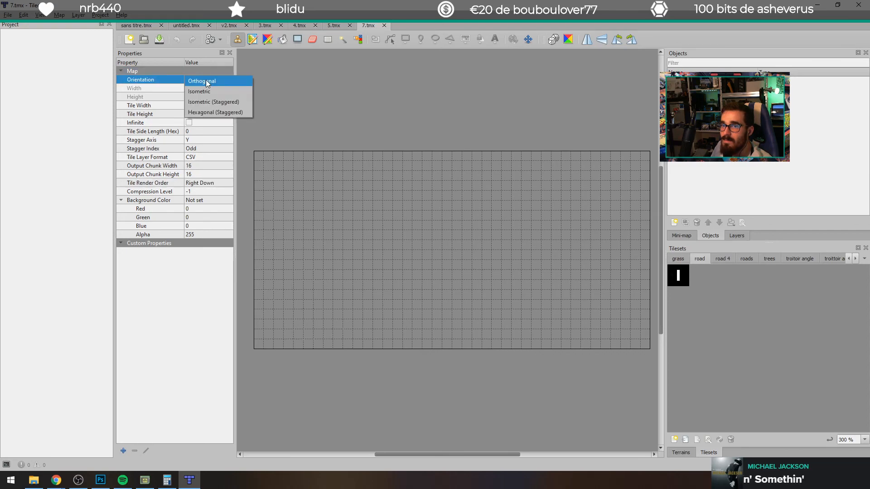
{"action": "left_click", "coordinate": [205, 91]}
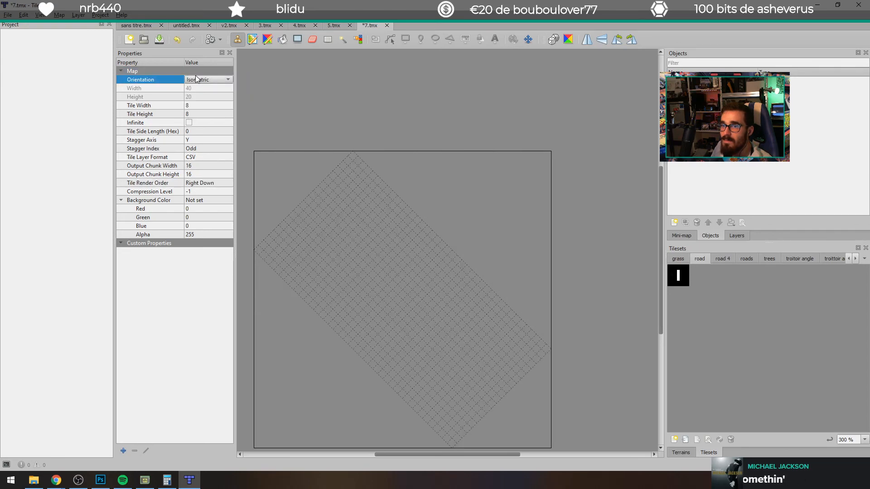
{"action": "left_click", "coordinate": [196, 79]}
{"action": "left_click", "coordinate": [191, 89]}
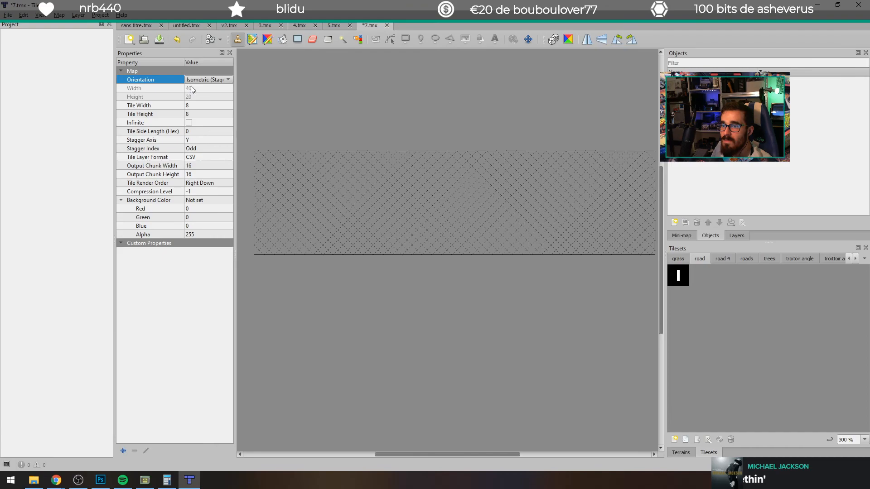
{"action": "left_click", "coordinate": [197, 80]}
{"action": "left_click", "coordinate": [201, 91]}
{"action": "left_click", "coordinate": [194, 81]}
{"action": "left_click", "coordinate": [197, 48]}
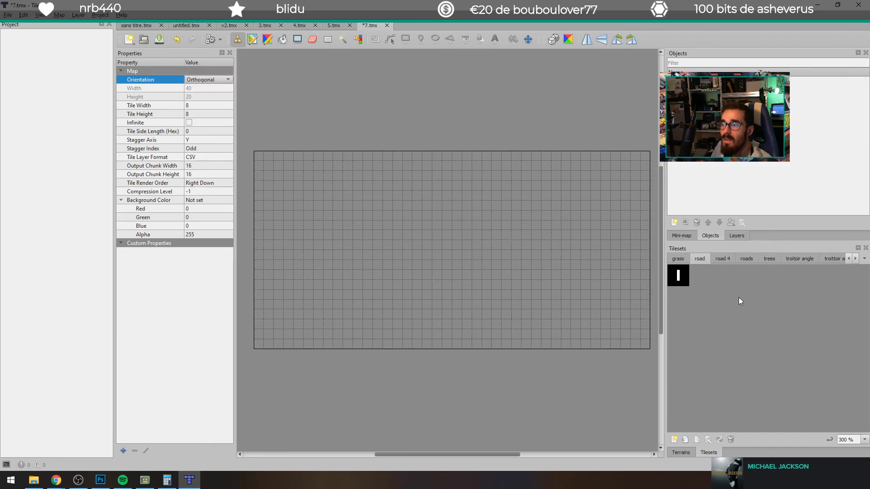
Step: Look through the loaded tilesets, including road, troittoir angel and troitoir angle
{"action": "left_click", "coordinate": [680, 271]}
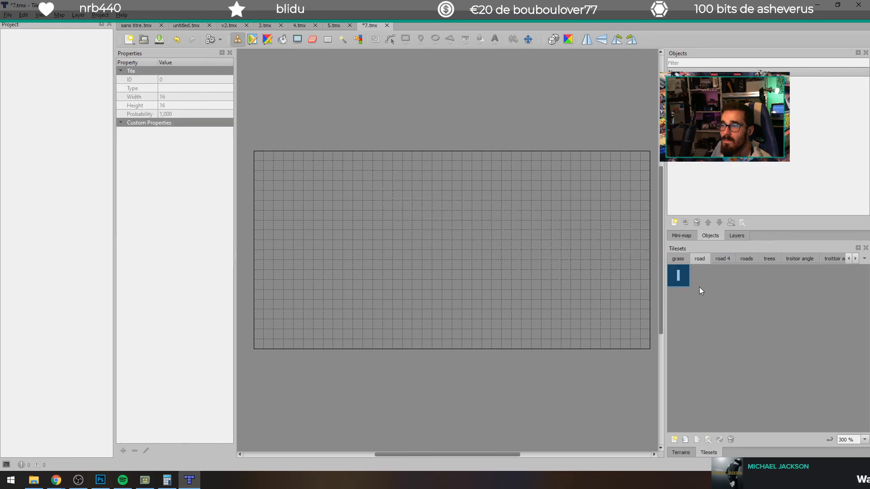
{"action": "left_click", "coordinate": [843, 259]}
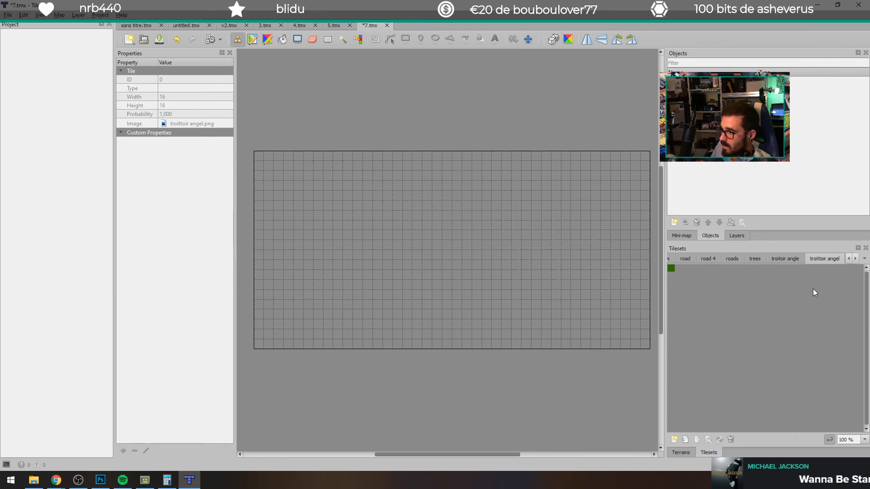
{"action": "left_click", "coordinate": [863, 259]}
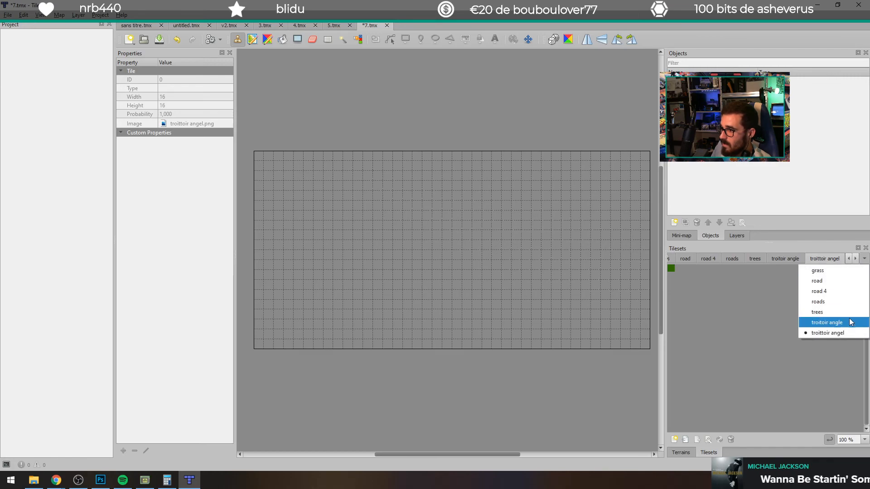
{"action": "left_click", "coordinate": [790, 259]}
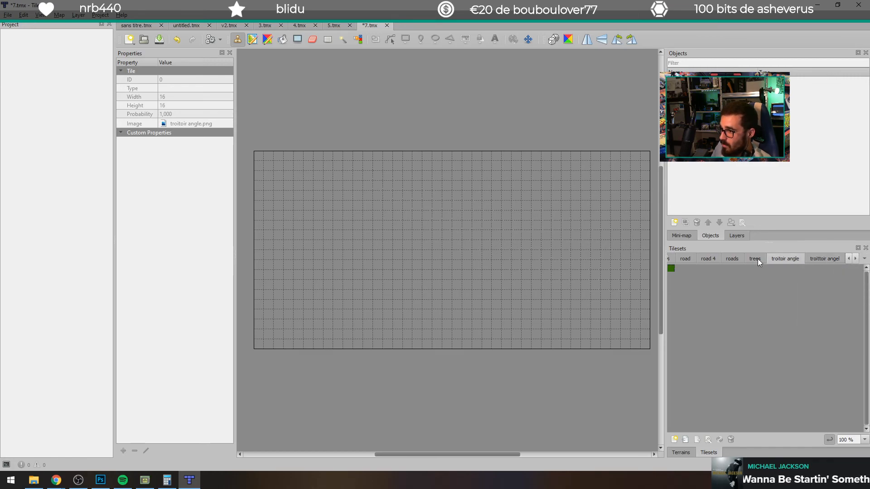
{"action": "left_click", "coordinate": [850, 258]}
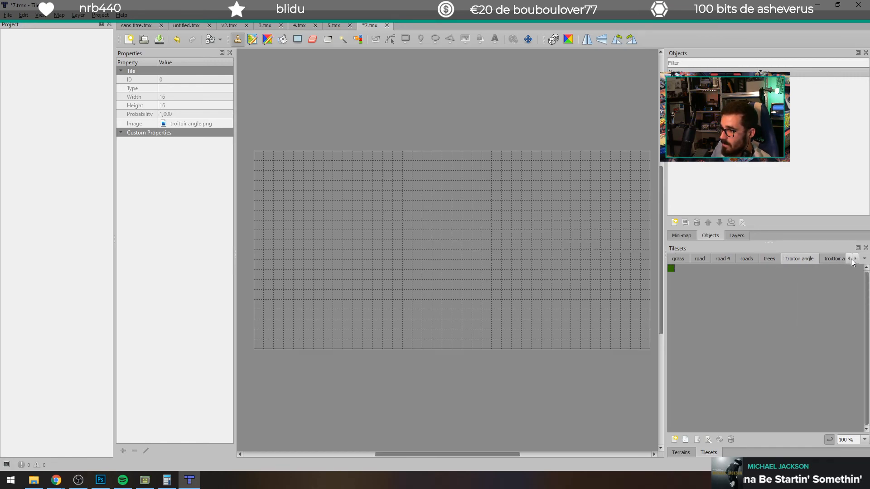
{"action": "left_click", "coordinate": [855, 259]}
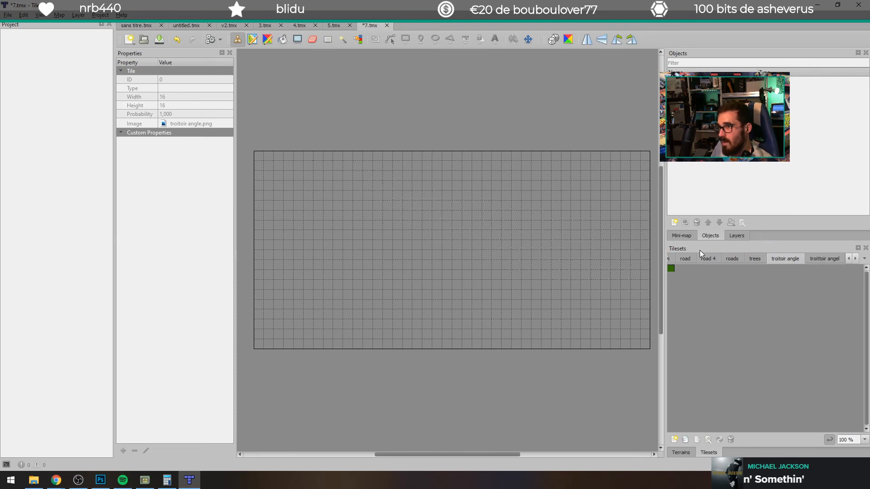
Step: Dismiss the 4.png properties window and check the Premier essai project folder before returning to Tiled
{"action": "left_click", "coordinate": [33, 480]}
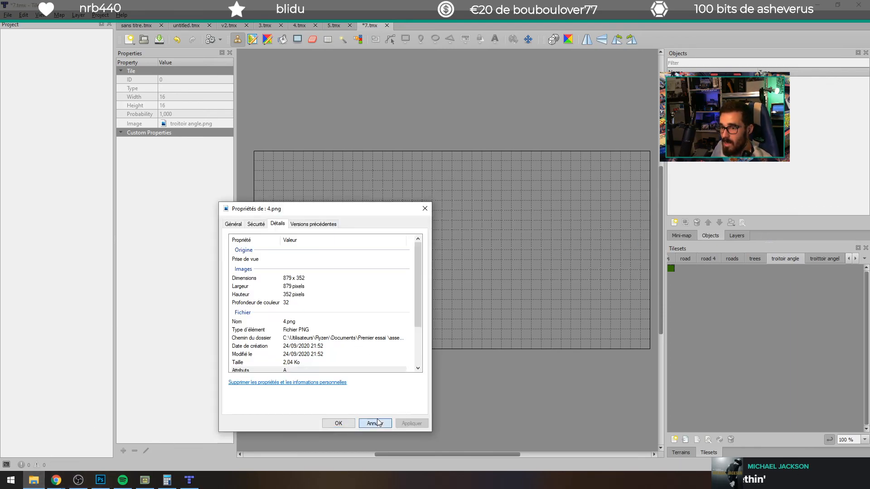
{"action": "left_click", "coordinate": [375, 423]}
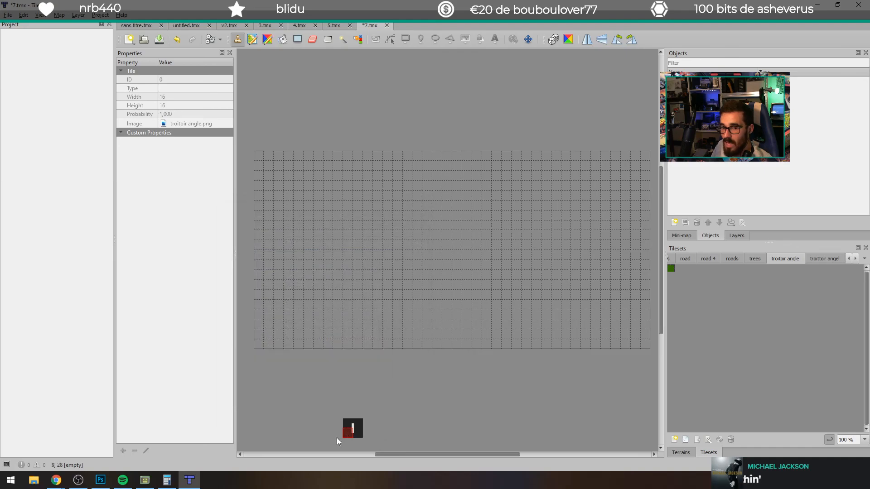
{"action": "left_click", "coordinate": [33, 479]}
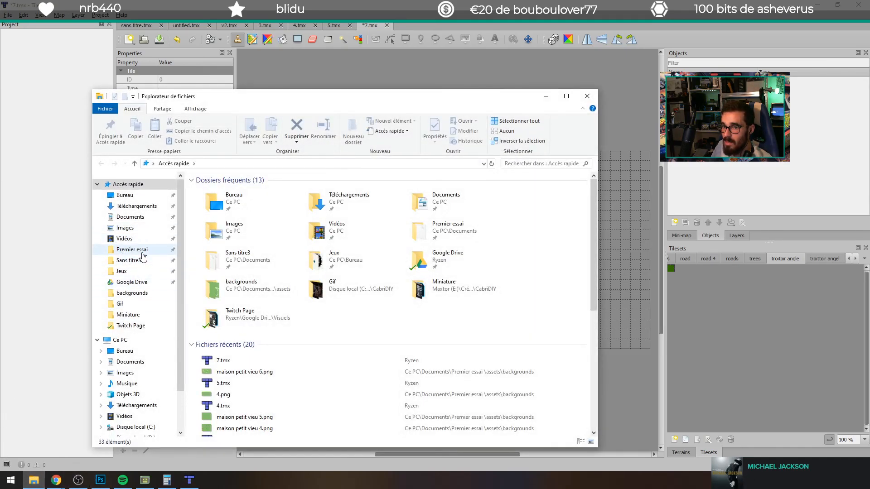
{"action": "left_click", "coordinate": [136, 250]}
{"action": "left_click", "coordinate": [220, 200]}
{"action": "left_click", "coordinate": [213, 200]}
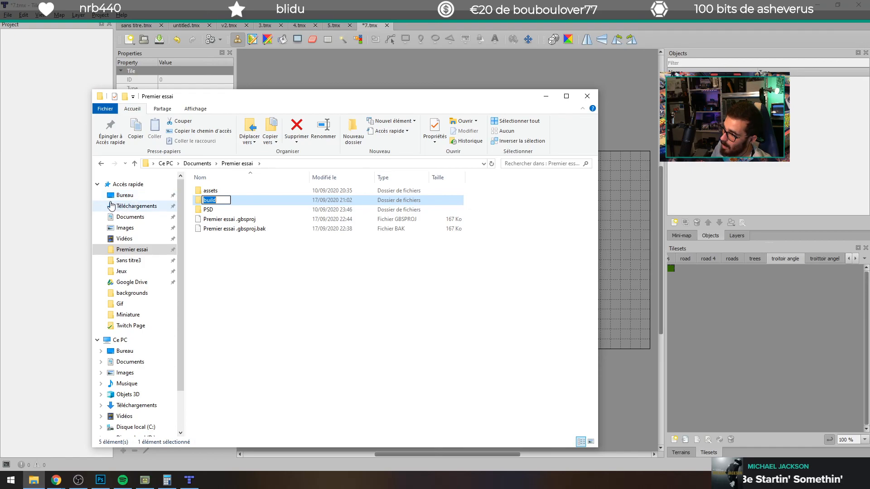
{"action": "key", "text": "Return"}
{"action": "left_click", "coordinate": [431, 5]}
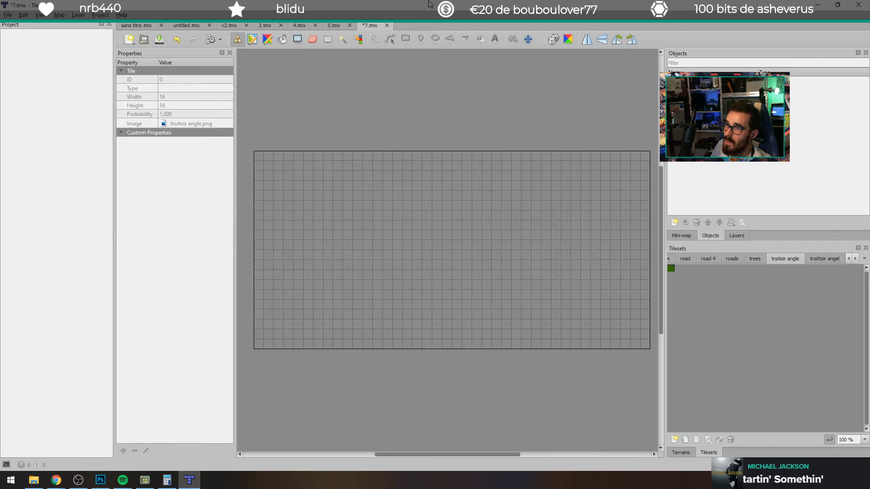
Step: Start another new fixed-size orthogonal map and set its width to 10 tiles
{"action": "left_click", "coordinate": [129, 40]}
{"action": "left_click", "coordinate": [151, 51]}
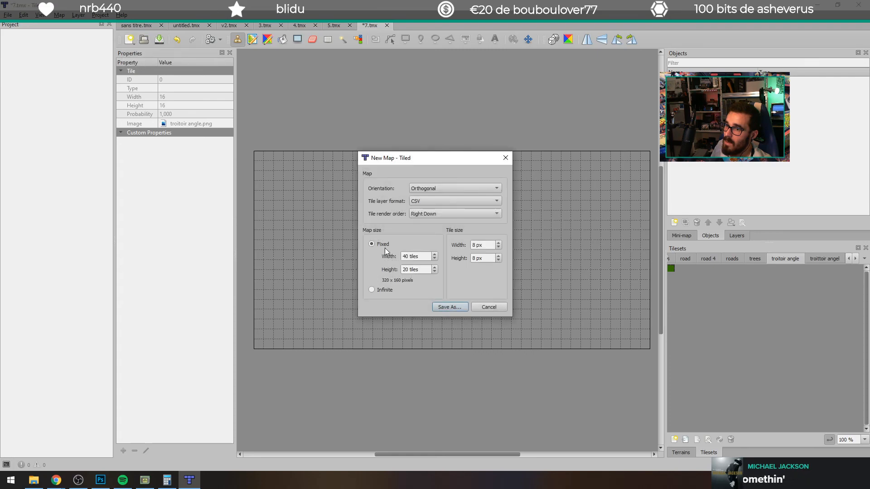
{"action": "left_click_drag", "start_coordinate": [411, 259], "coordinate": [393, 261]}
{"action": "left_click", "coordinate": [404, 257]}
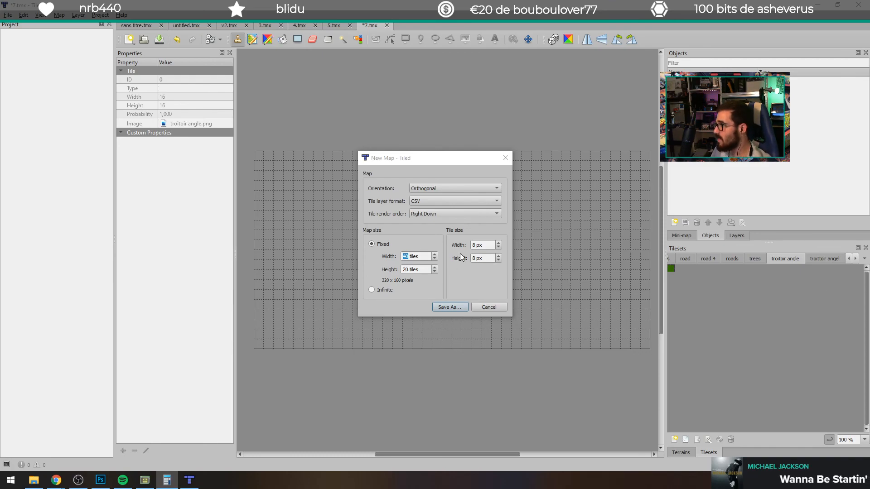
{"action": "left_click", "coordinate": [407, 257]}
{"action": "key", "text": "BackSpace"}
{"action": "type", "text": "1"}
{"action": "left_click", "coordinate": [409, 270]}
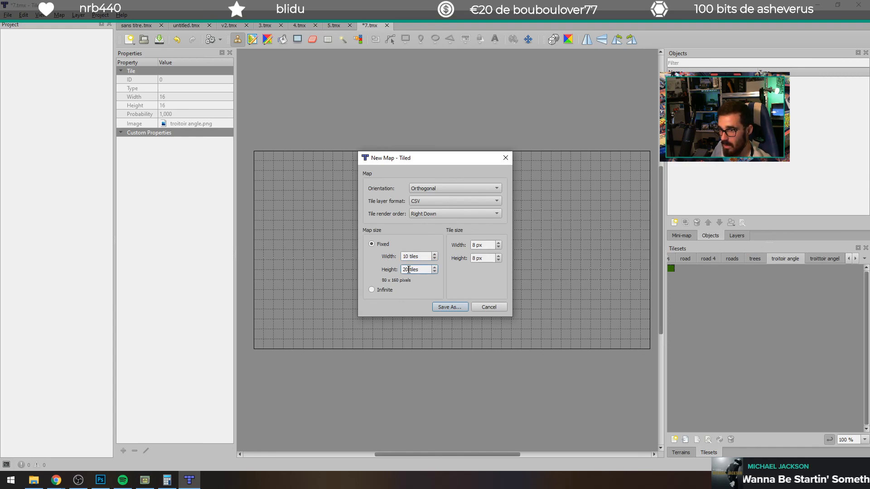
{"action": "left_click", "coordinate": [417, 287]}
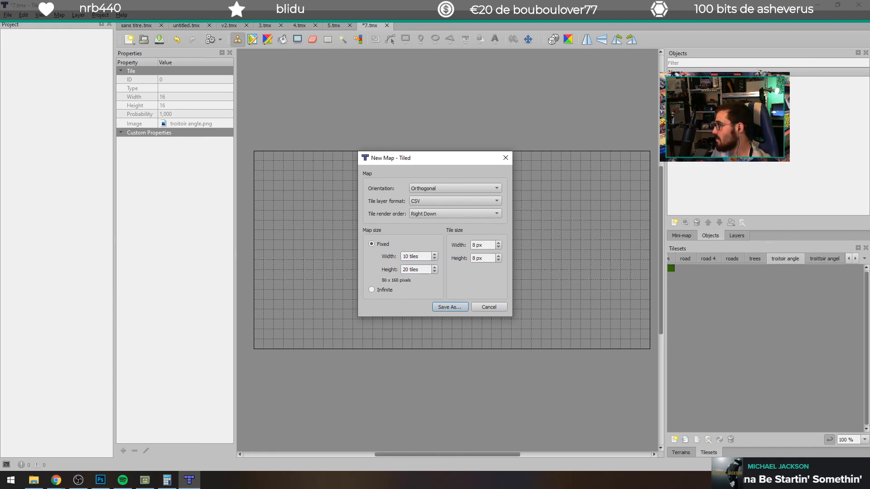
Step: Set the new map's height to 19 tiles and save the map as 8
{"action": "key", "text": "alt+Tab"}
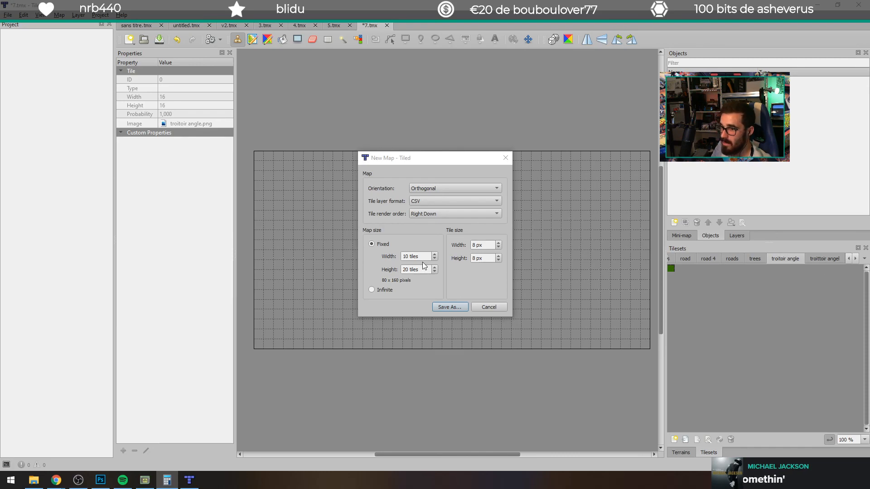
{"action": "left_click", "coordinate": [435, 272]}
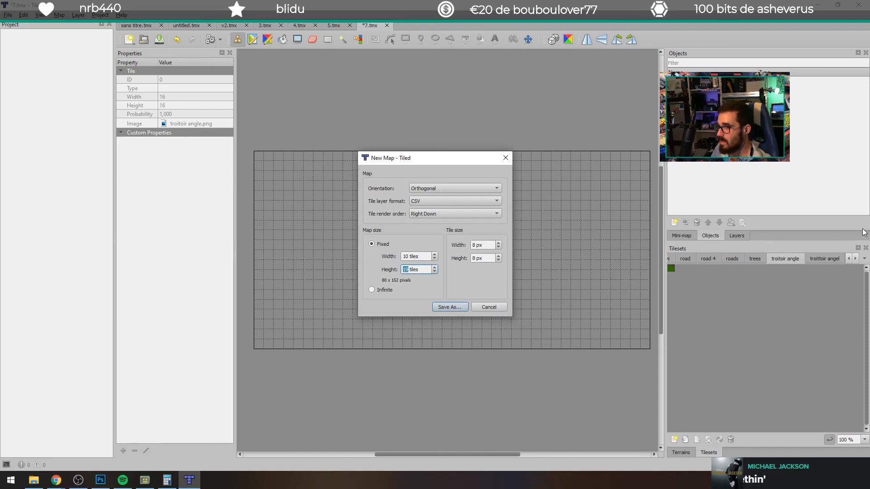
{"action": "key", "text": "alt+Tab"}
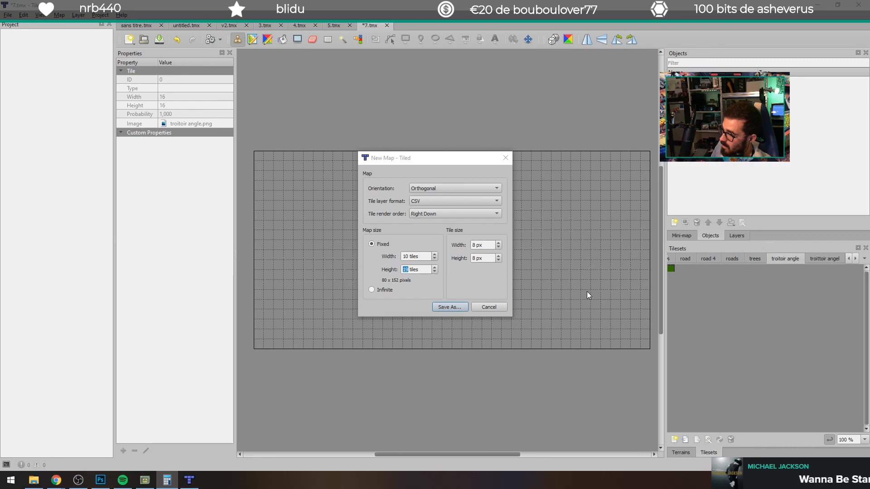
{"action": "key", "text": "alt+Tab"}
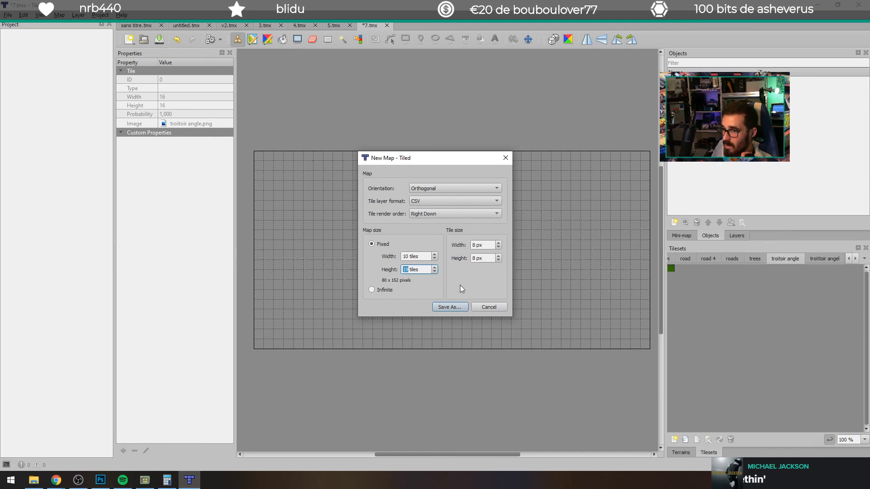
{"action": "left_click", "coordinate": [449, 307]}
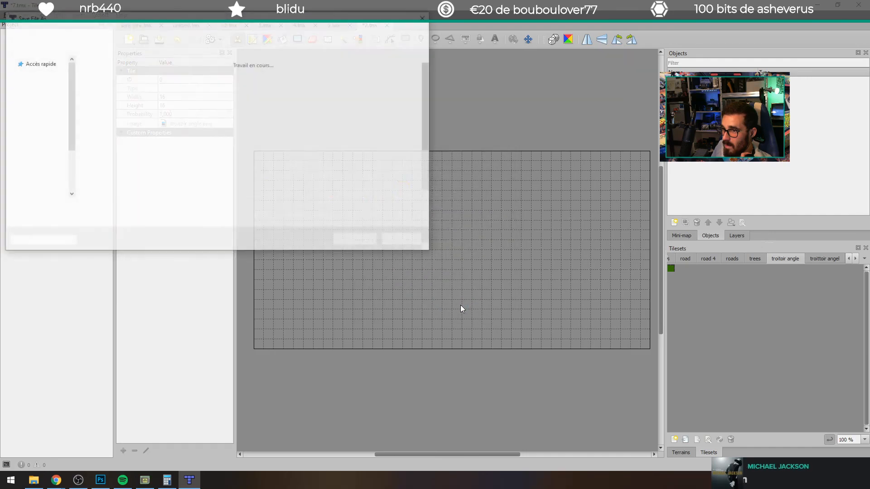
{"action": "type", "text": "8"}
{"action": "key", "text": "Return"}
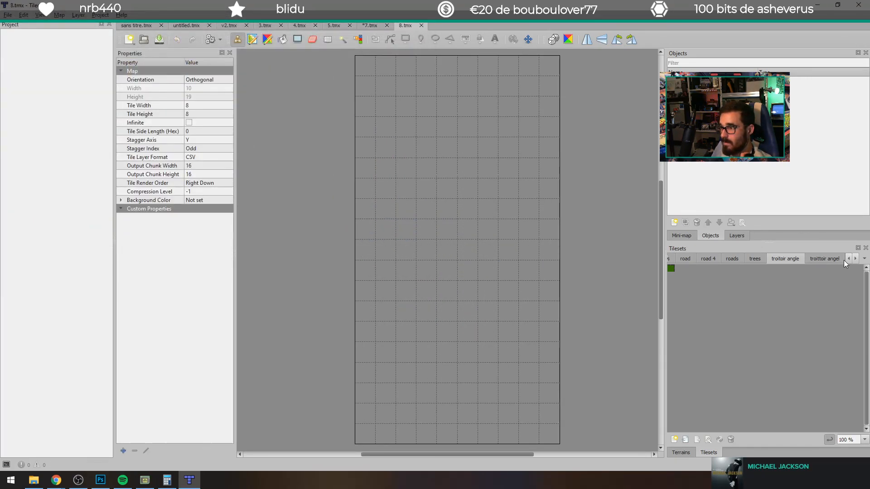
Step: Add the Cluly_GB_Forest_Tileset image from its downloads folder as a tileset with 8 x 8 px tiles and save the tileset
{"action": "left_click", "coordinate": [34, 480]}
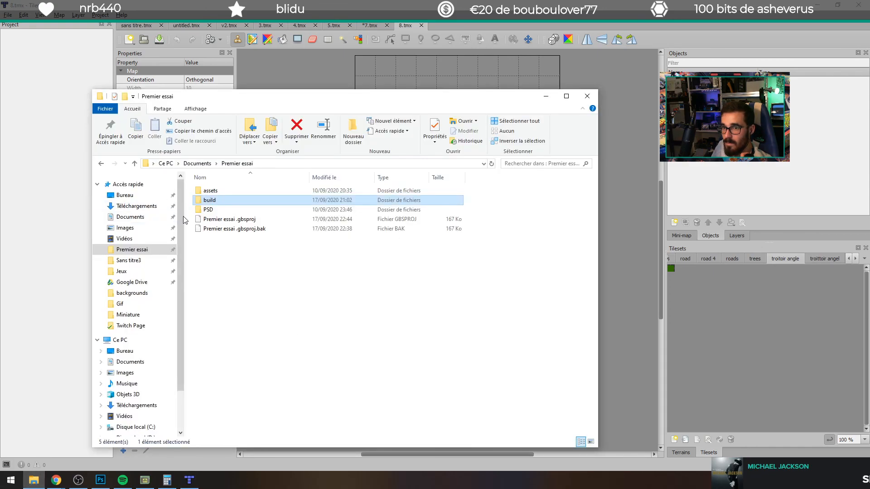
{"action": "left_click", "coordinate": [137, 206]}
{"action": "left_click", "coordinate": [236, 204]}
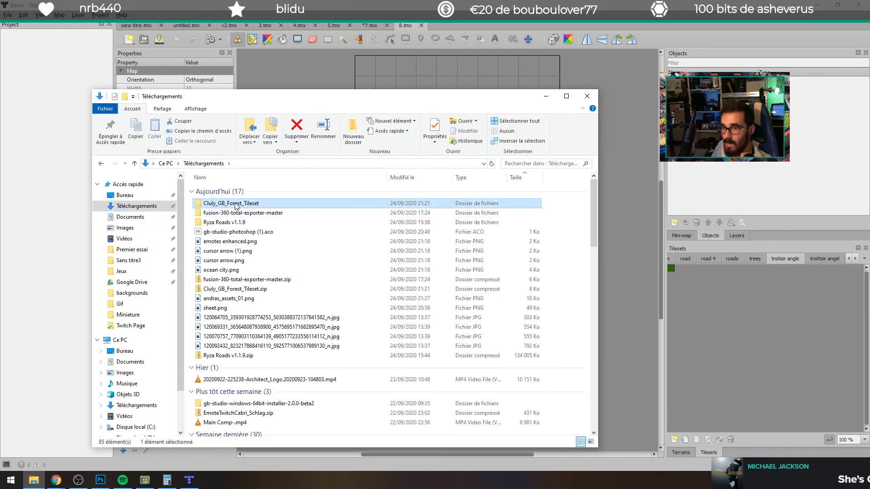
{"action": "double_click", "coordinate": [236, 205]}
{"action": "left_click_drag", "start_coordinate": [214, 202], "coordinate": [747, 315]}
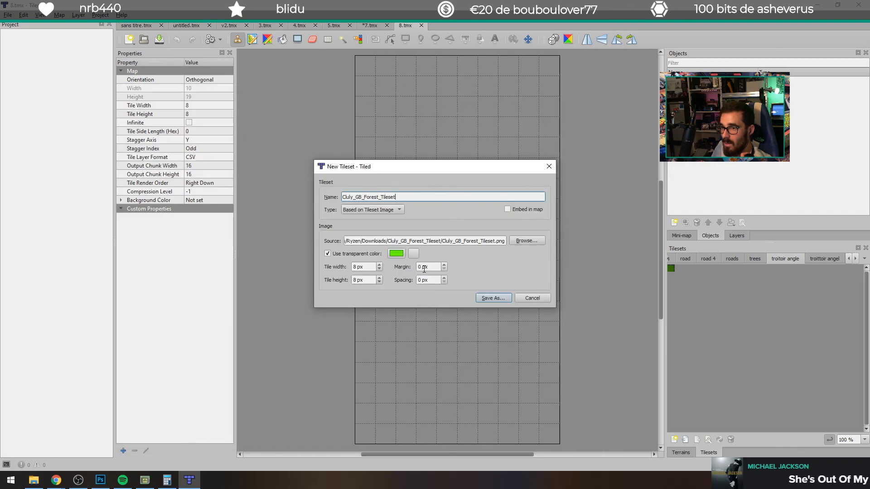
{"action": "left_click", "coordinate": [491, 297]}
{"action": "left_click", "coordinate": [366, 241]}
{"action": "left_click", "coordinate": [461, 243]}
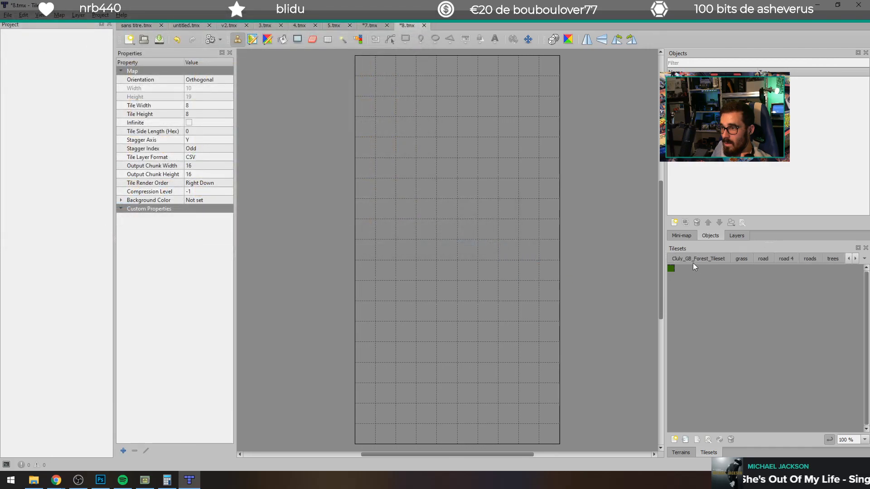
Step: Stamp the largest bare tree in the map's upper-left area and fill the remaining empty cells with the plain green tile
{"action": "left_click_drag", "start_coordinate": [694, 357], "coordinate": [695, 372]}
{"action": "left_click", "coordinate": [402, 199]}
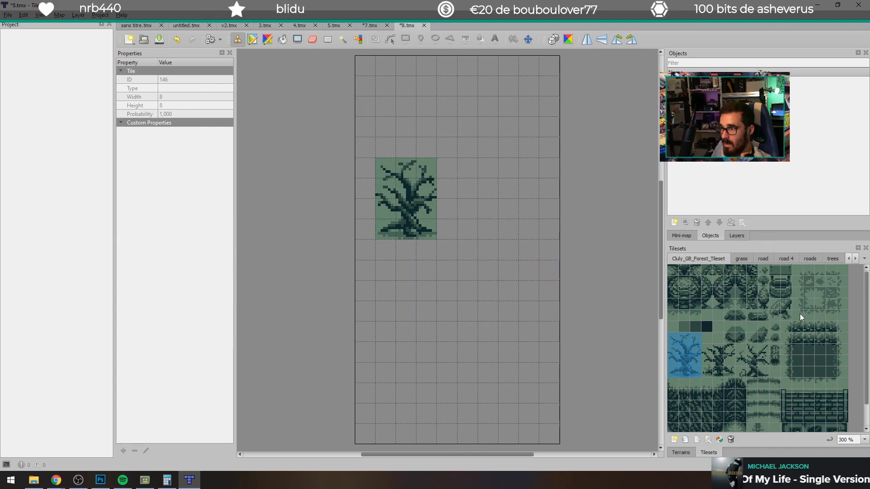
{"action": "left_click", "coordinate": [717, 326]}
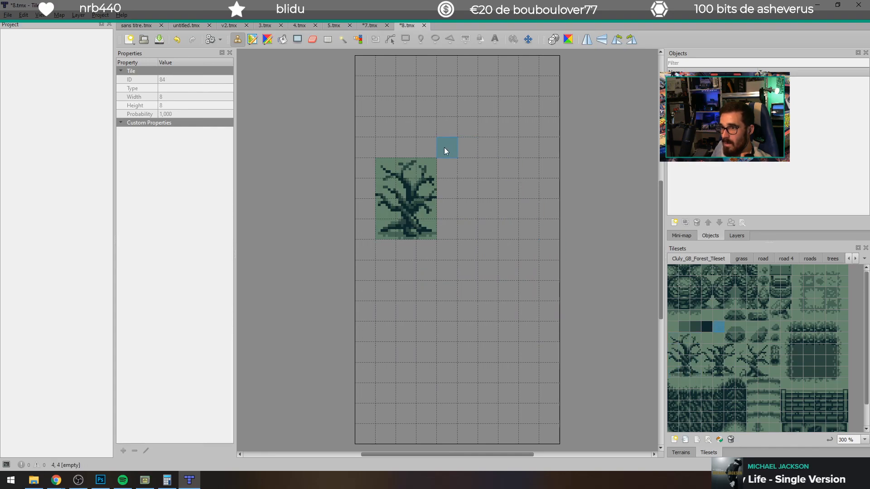
{"action": "left_click", "coordinate": [281, 40]}
{"action": "left_click", "coordinate": [490, 136]}
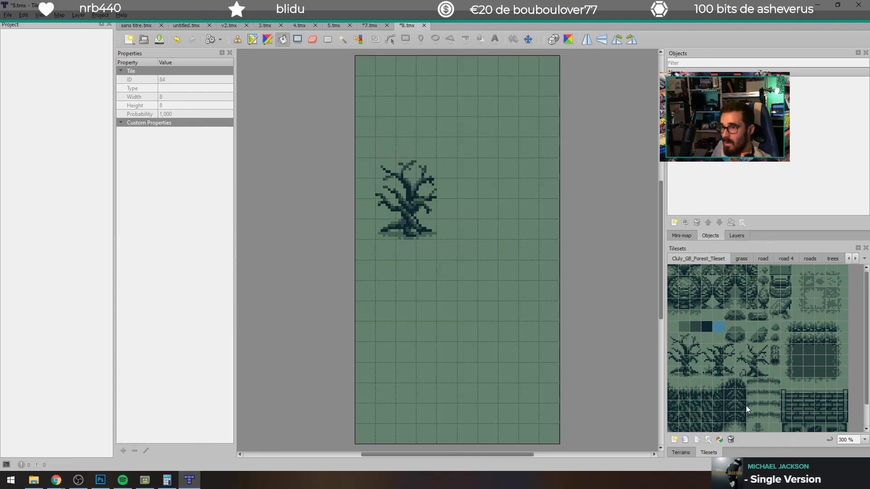
Step: Stamp the round 2 x 2 tile boulder from the forest tileset below and to the right of the tree
{"action": "left_click_drag", "start_coordinate": [745, 332], "coordinate": [743, 339]}
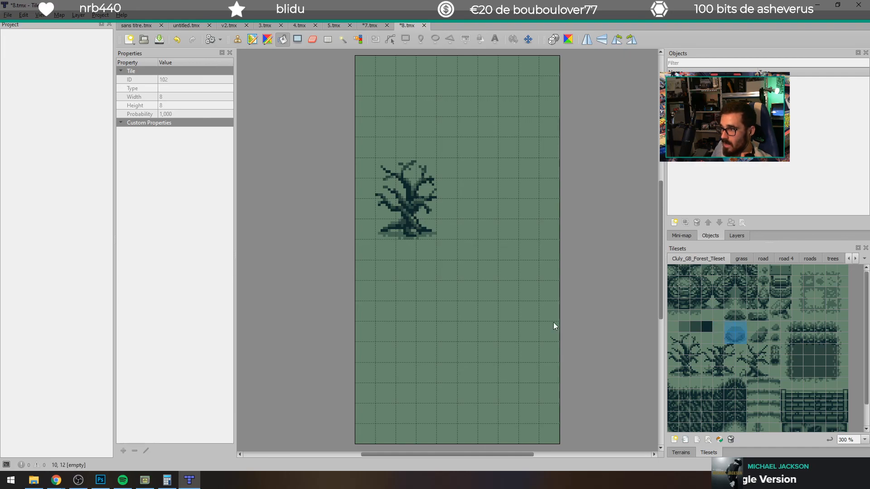
{"action": "left_click", "coordinate": [237, 40]}
{"action": "left_click", "coordinate": [517, 297]}
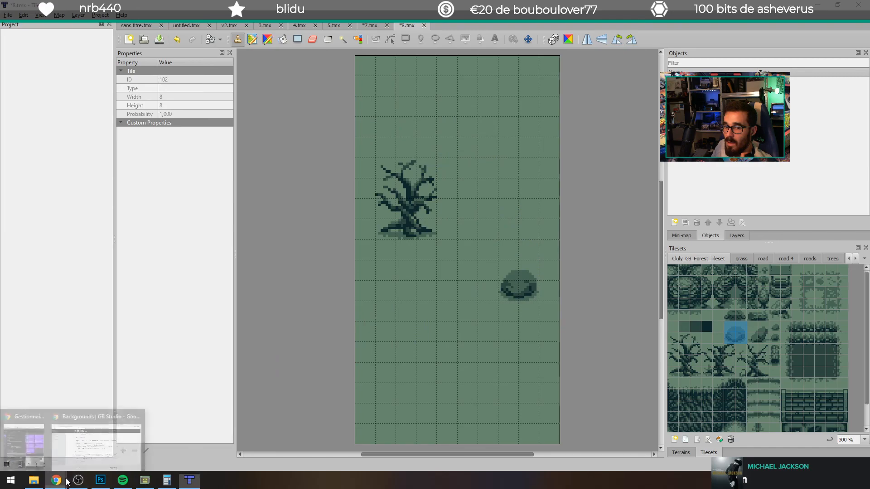